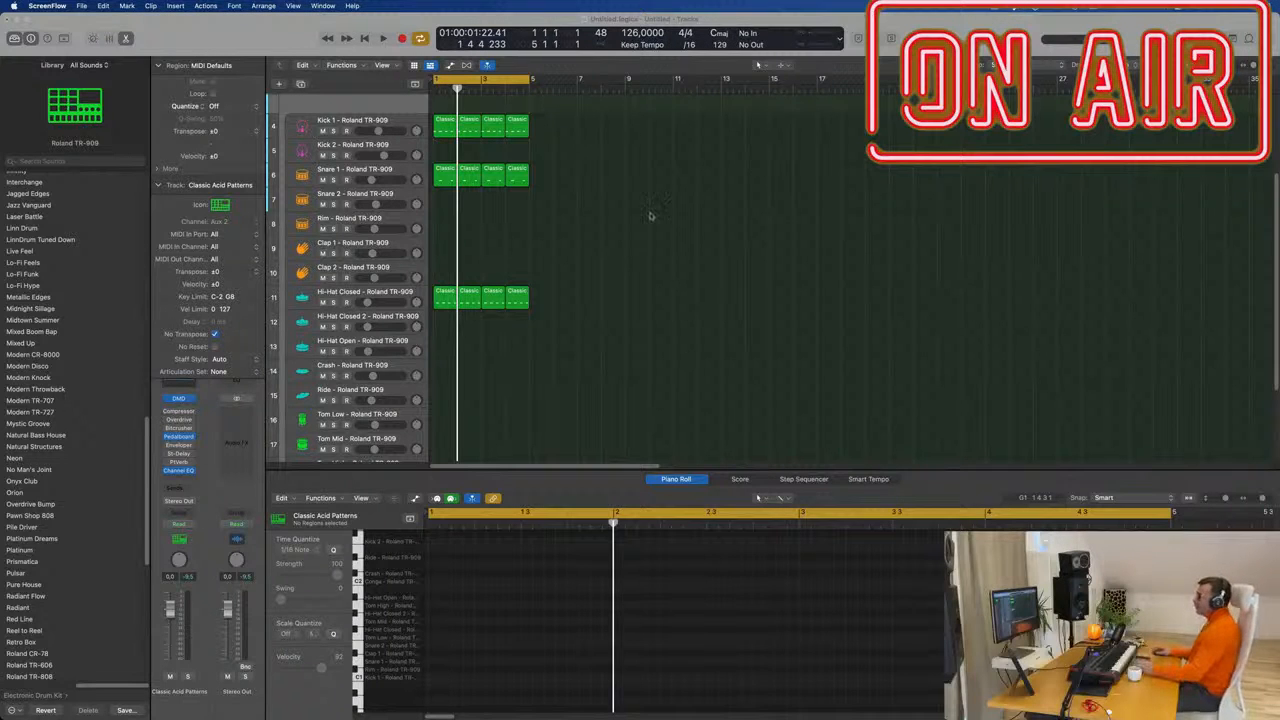
Scroll to the top track, play the 126 BPM acid loop, and select Classic Acid Patterns.
{"action": "scroll", "coordinate": [649, 214], "scroll_direction": "up", "scroll_amount": 5}
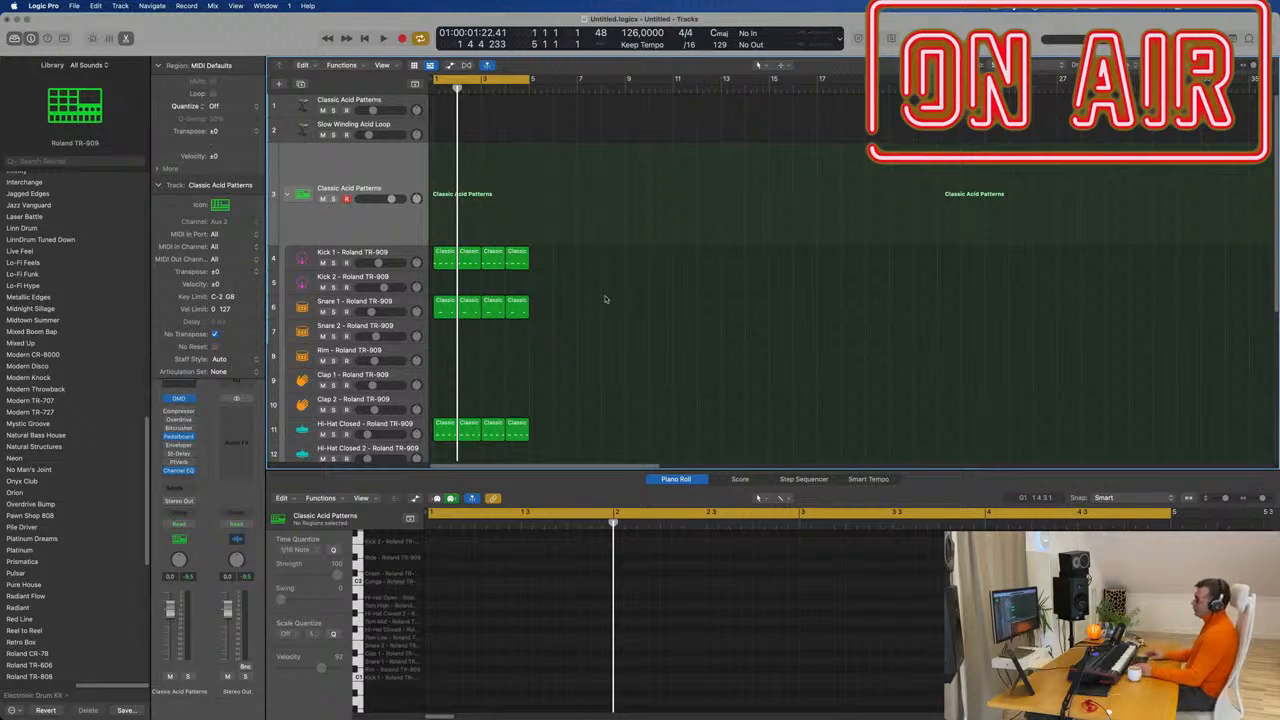
{"action": "key", "text": "space"}
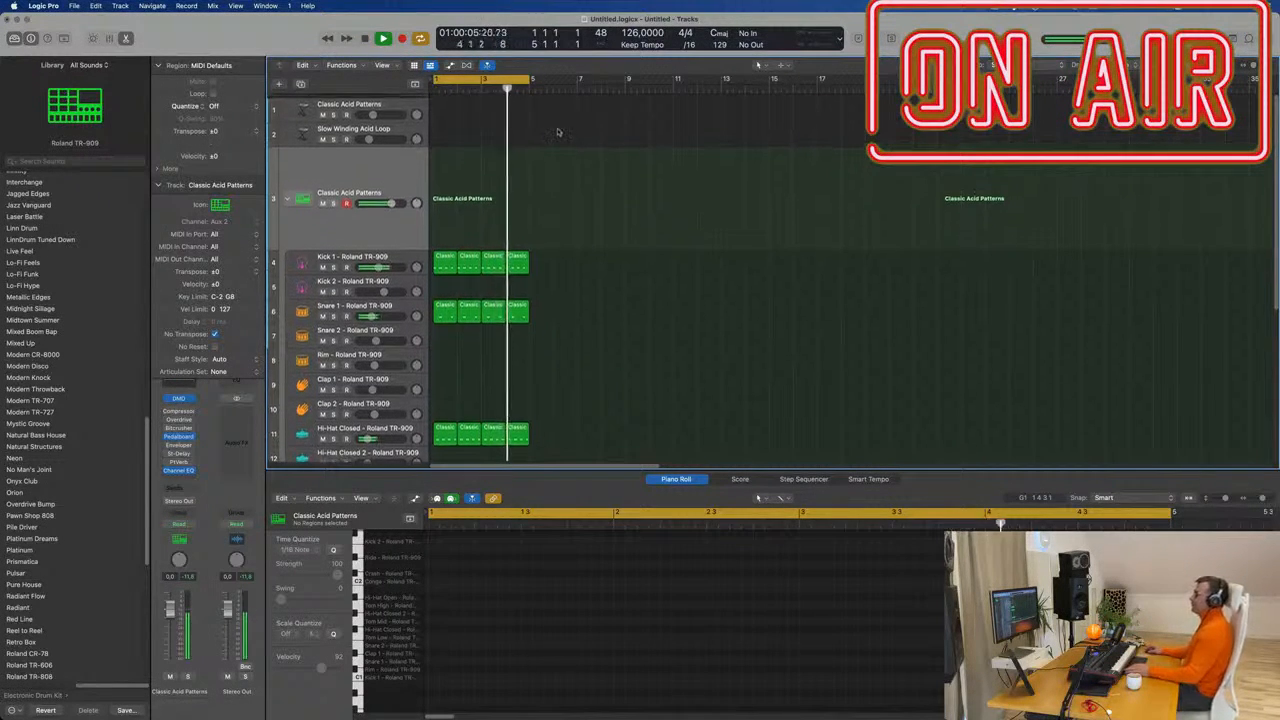
{"action": "left_click", "coordinate": [397, 103]}
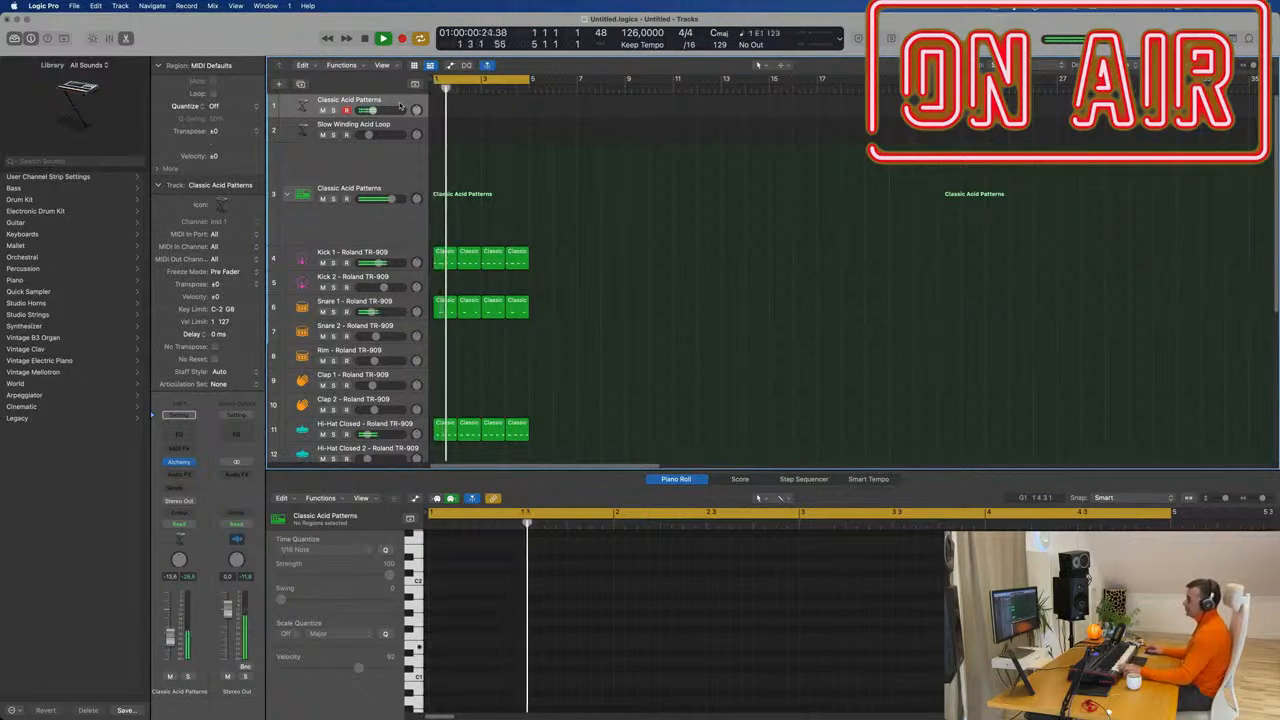
Enlarge the Classic Acid Patterns track and record a held note, nudging it slightly later.
{"action": "left_click_drag", "start_coordinate": [394, 118], "coordinate": [390, 168]}
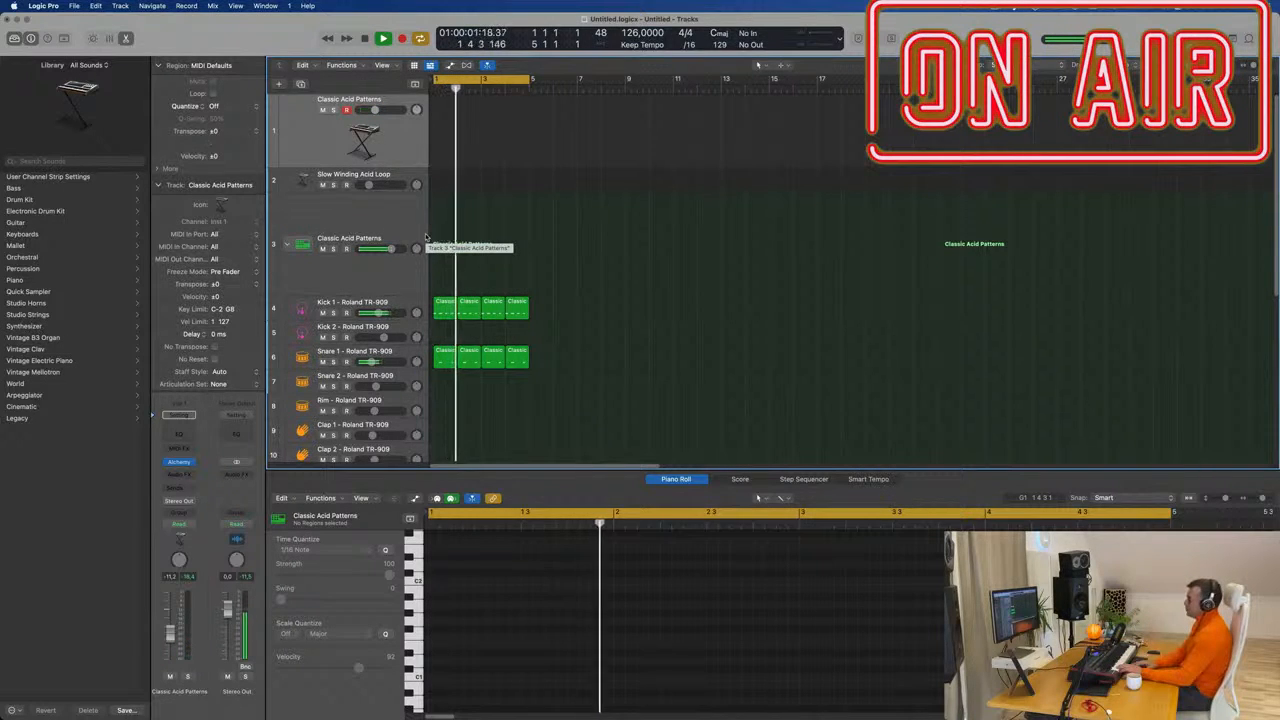
{"action": "key", "text": "r"}
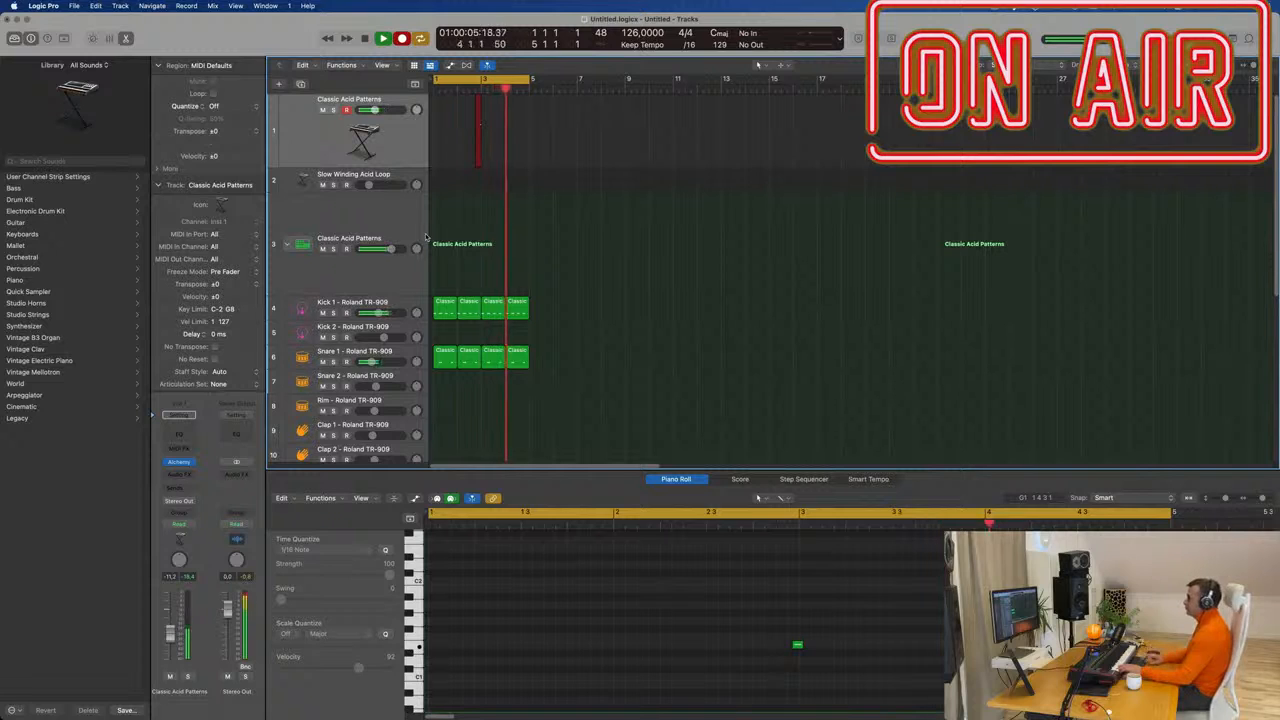
{"action": "key", "text": "space"}
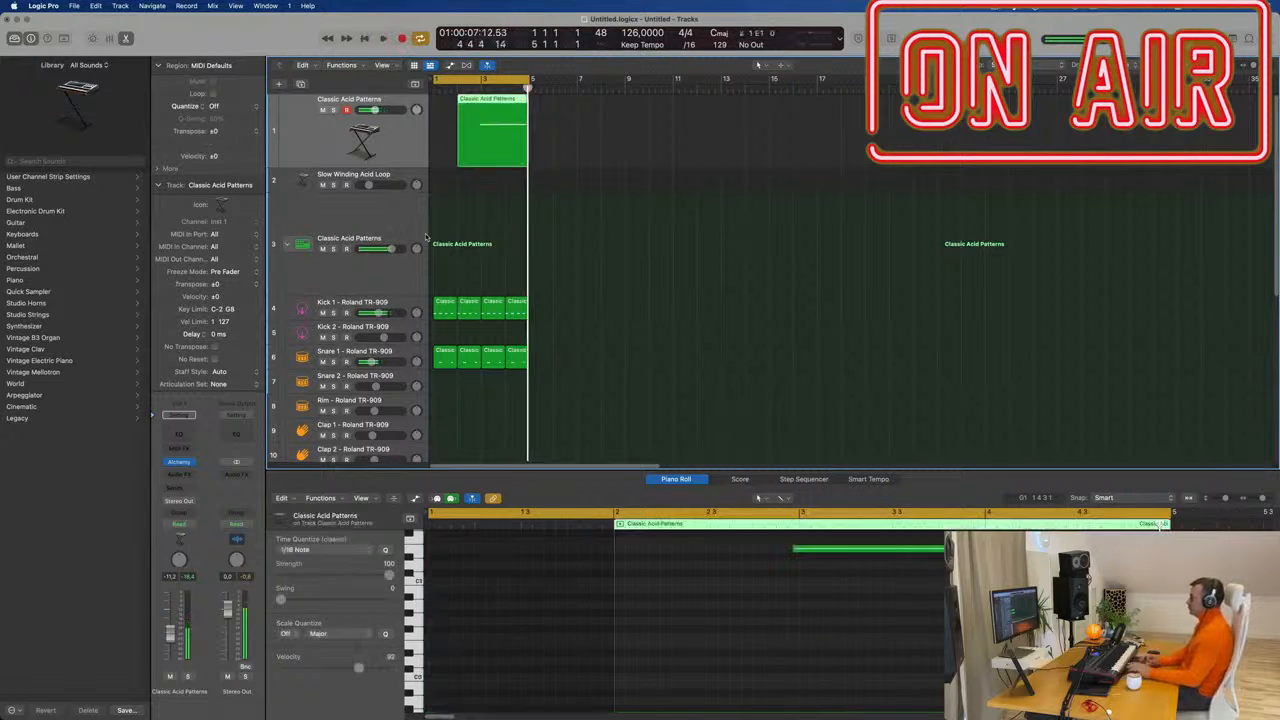
{"action": "left_click_drag", "start_coordinate": [850, 546], "coordinate": [857, 562]}
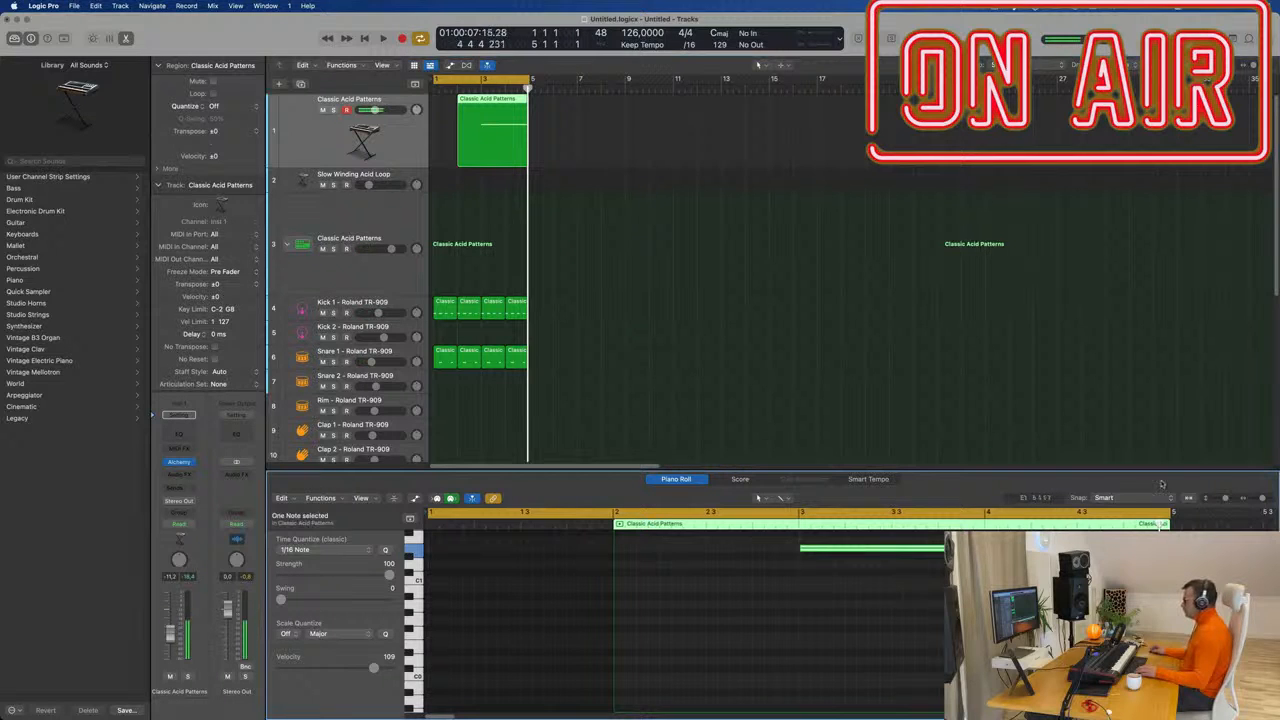
Split the recorded region at bar 3, delete the left piece, and copy the rest to bar 1.
{"action": "double_click", "coordinate": [480, 114], "text": "super"}
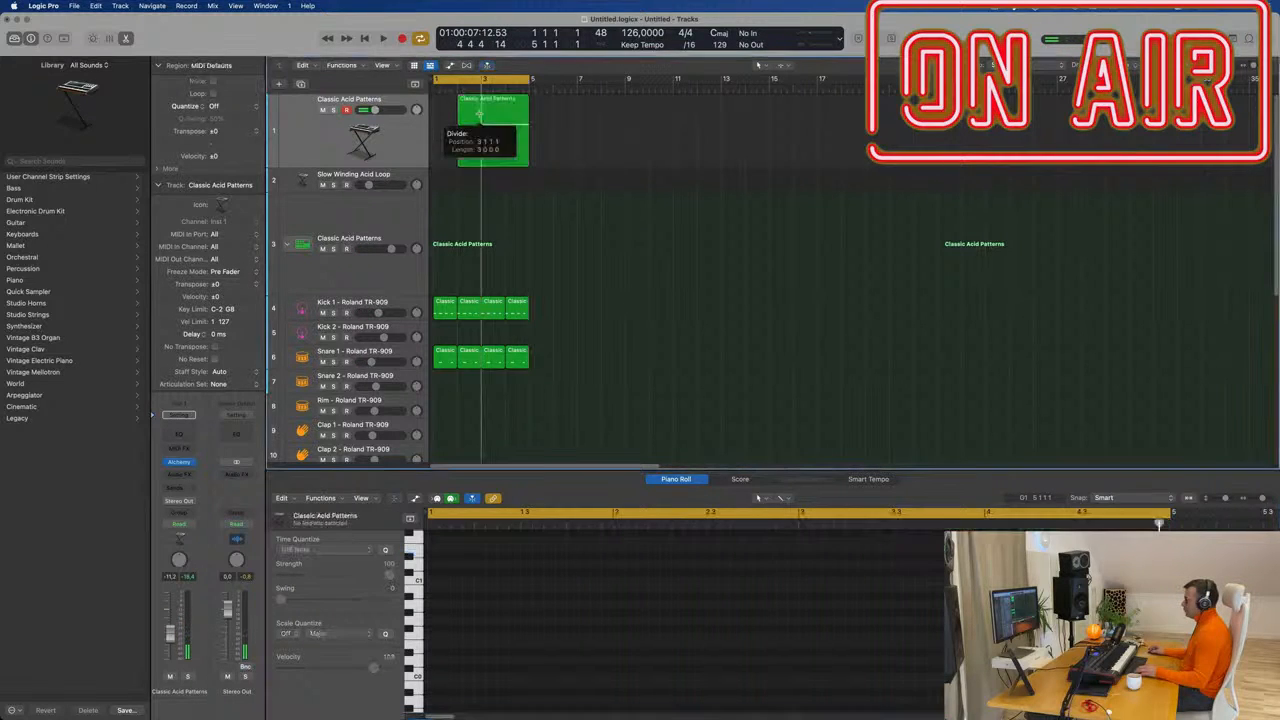
{"action": "left_click", "coordinate": [474, 106]}
{"action": "key", "text": "BackSpace"}
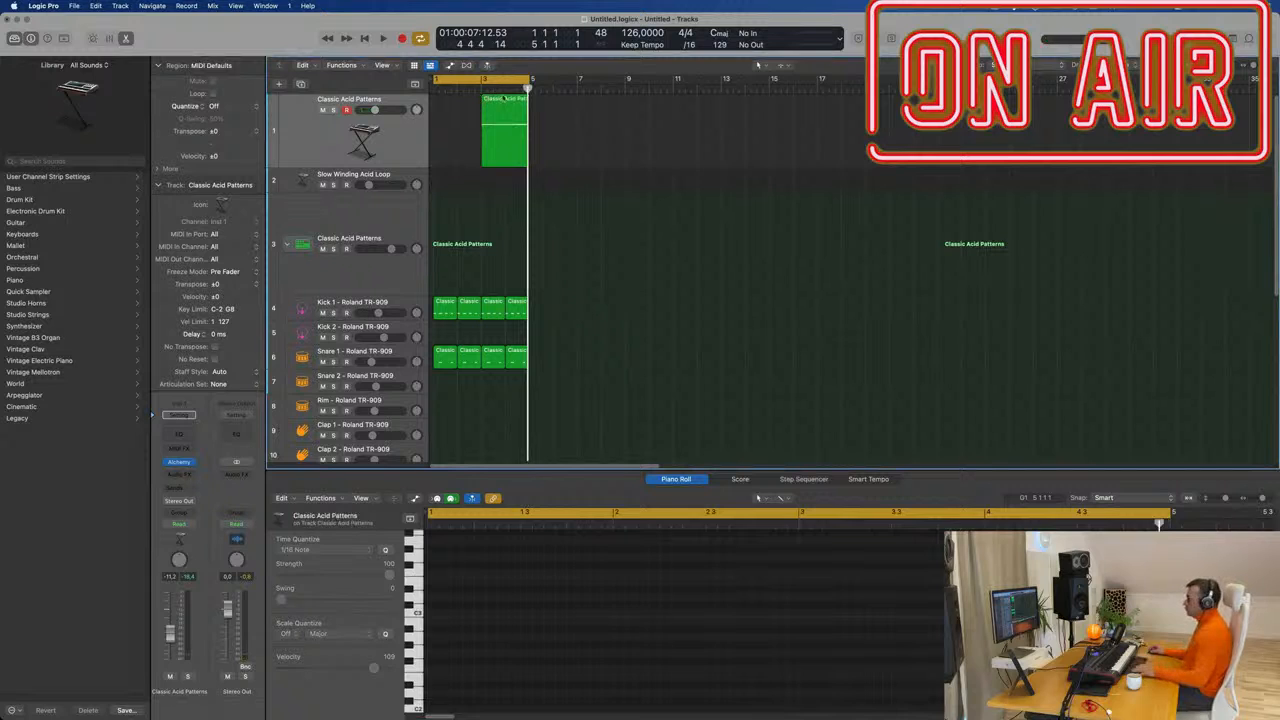
{"action": "mouse_move", "coordinate": [505, 100]}
{"action": "left_mouse_down"}
{"action": "mouse_move", "coordinate": [449, 104]}
{"action": "mouse_move", "coordinate": [485, 110]}
{"action": "left_mouse_up"}
Play the regions back from bar 1 and lower the track volume slightly.
{"action": "key", "text": "space"}
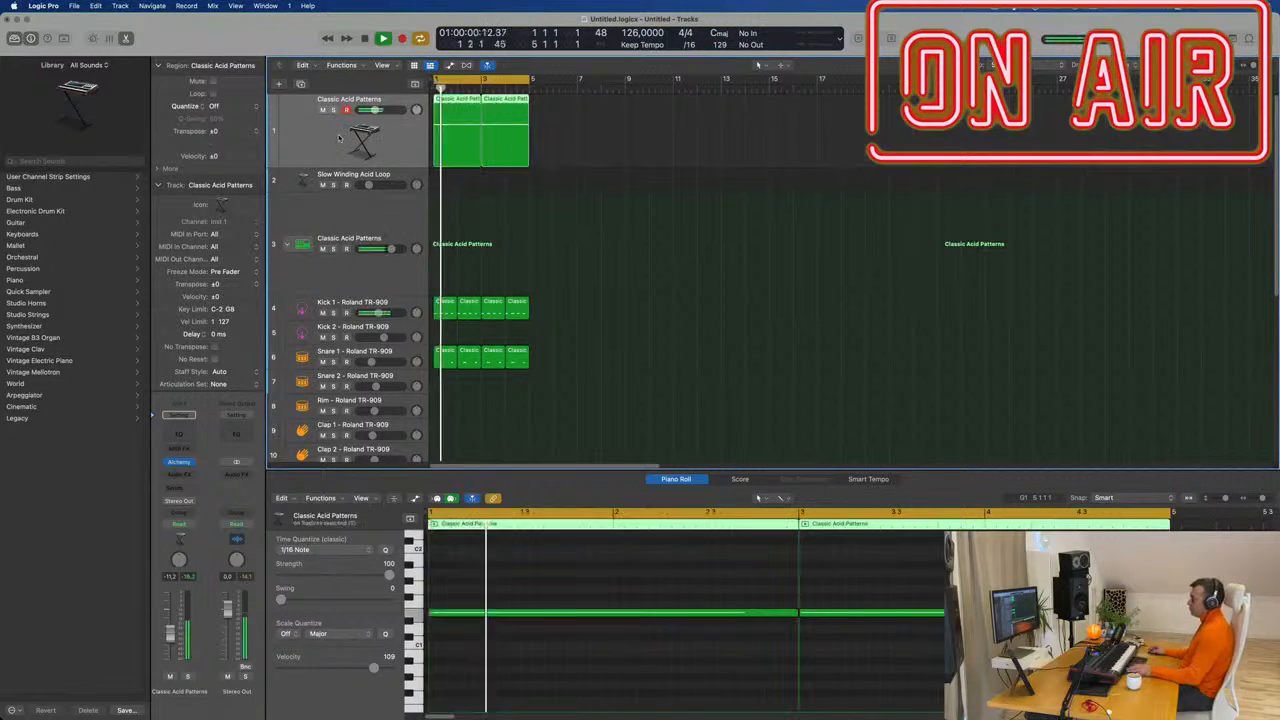
{"action": "left_click", "coordinate": [339, 138]}
{"action": "key", "text": "space"}
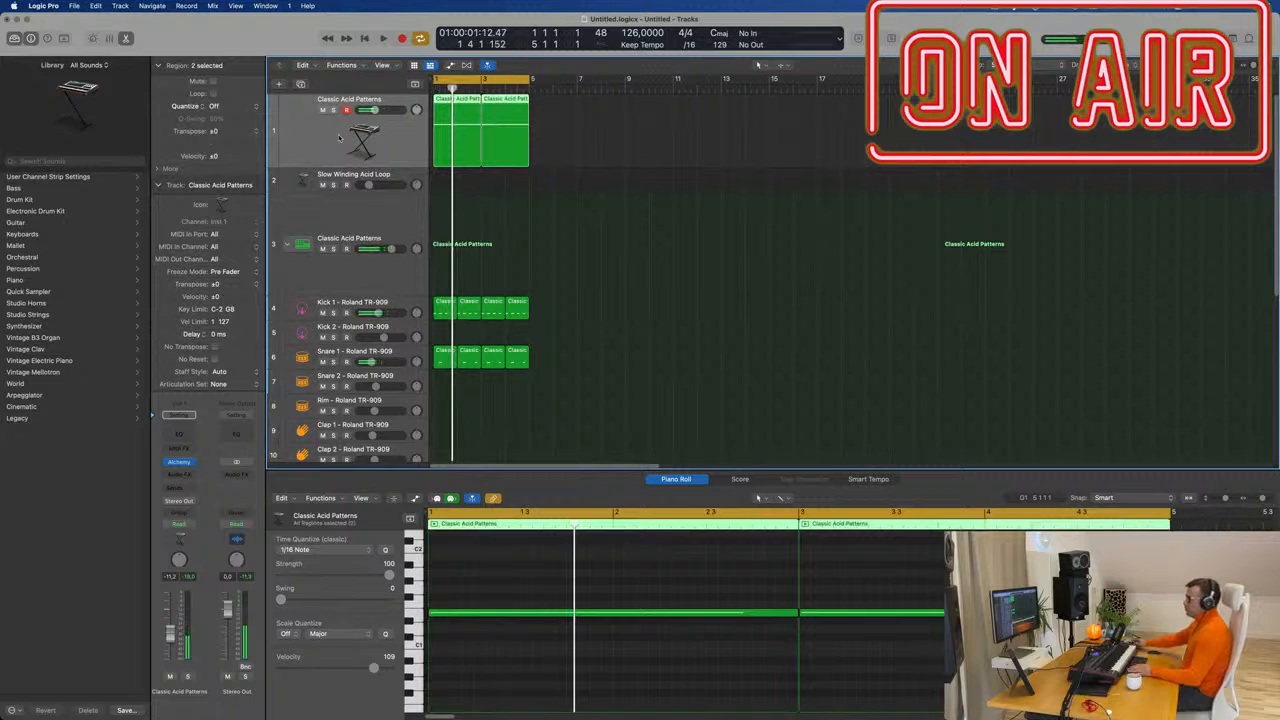
{"action": "key", "text": "space"}
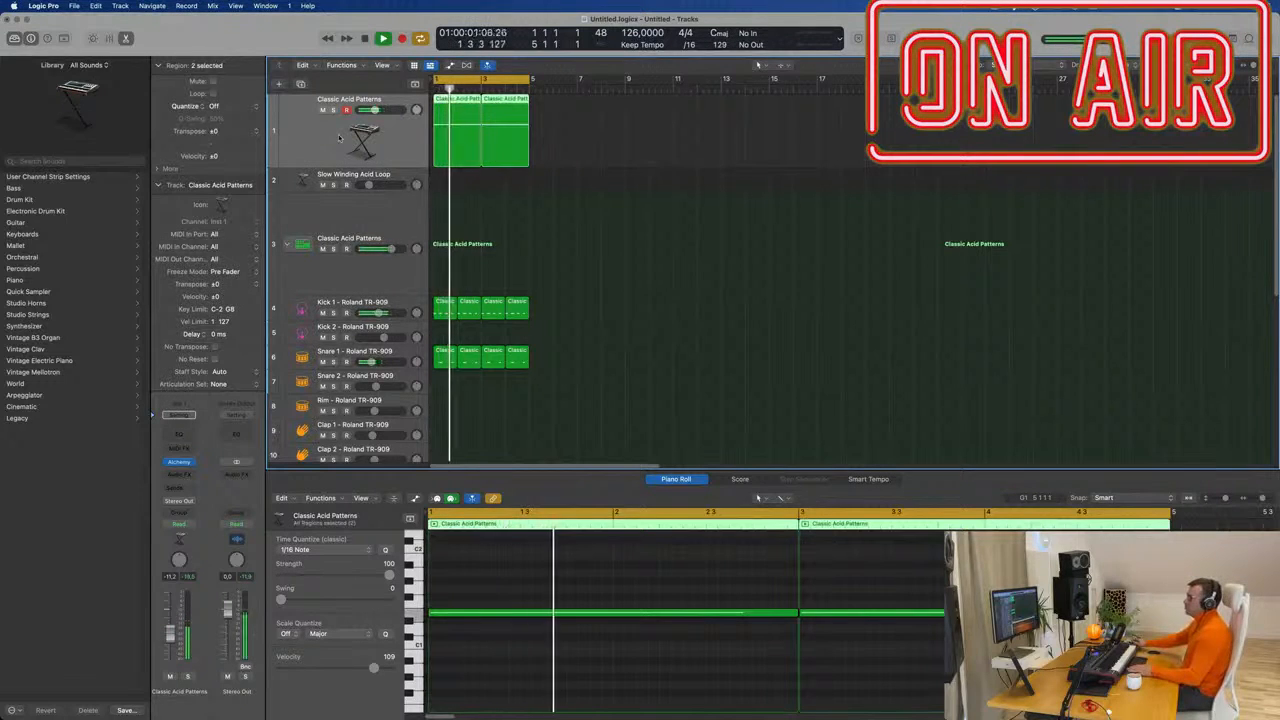
{"action": "key", "text": "space"}
{"action": "key", "text": "space"}
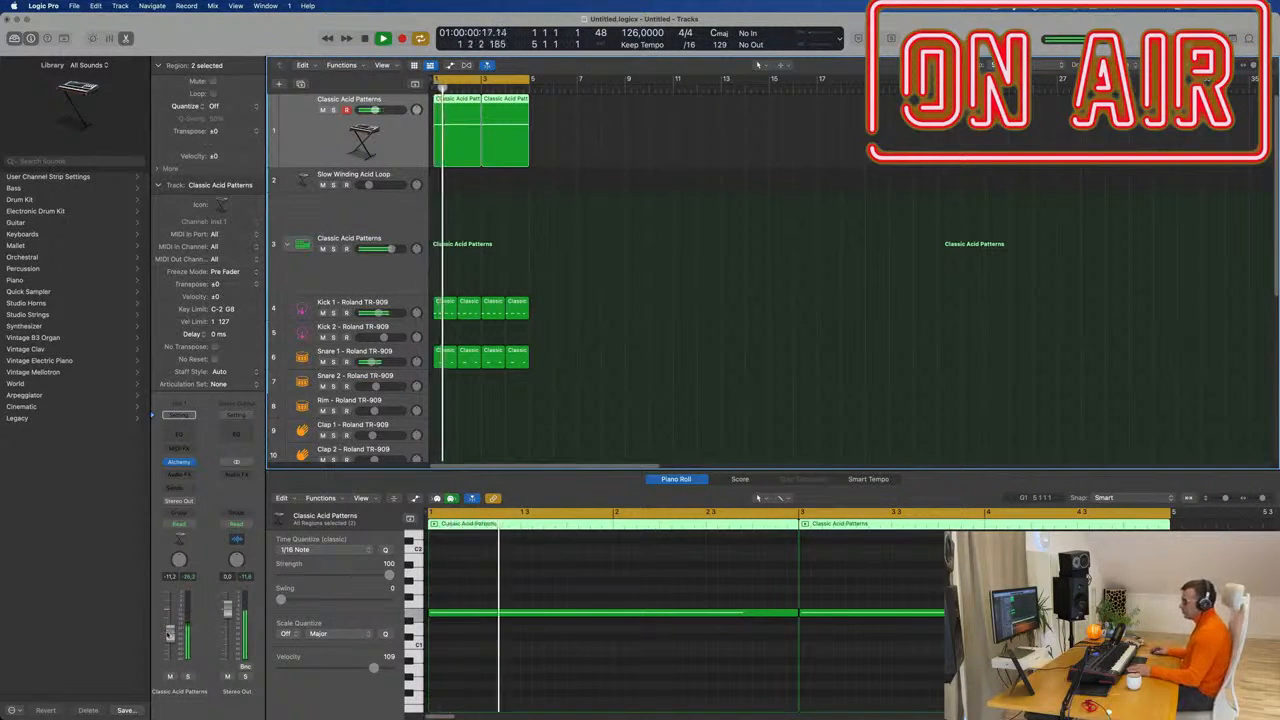
{"action": "left_click_drag", "start_coordinate": [170, 637], "coordinate": [170, 641]}
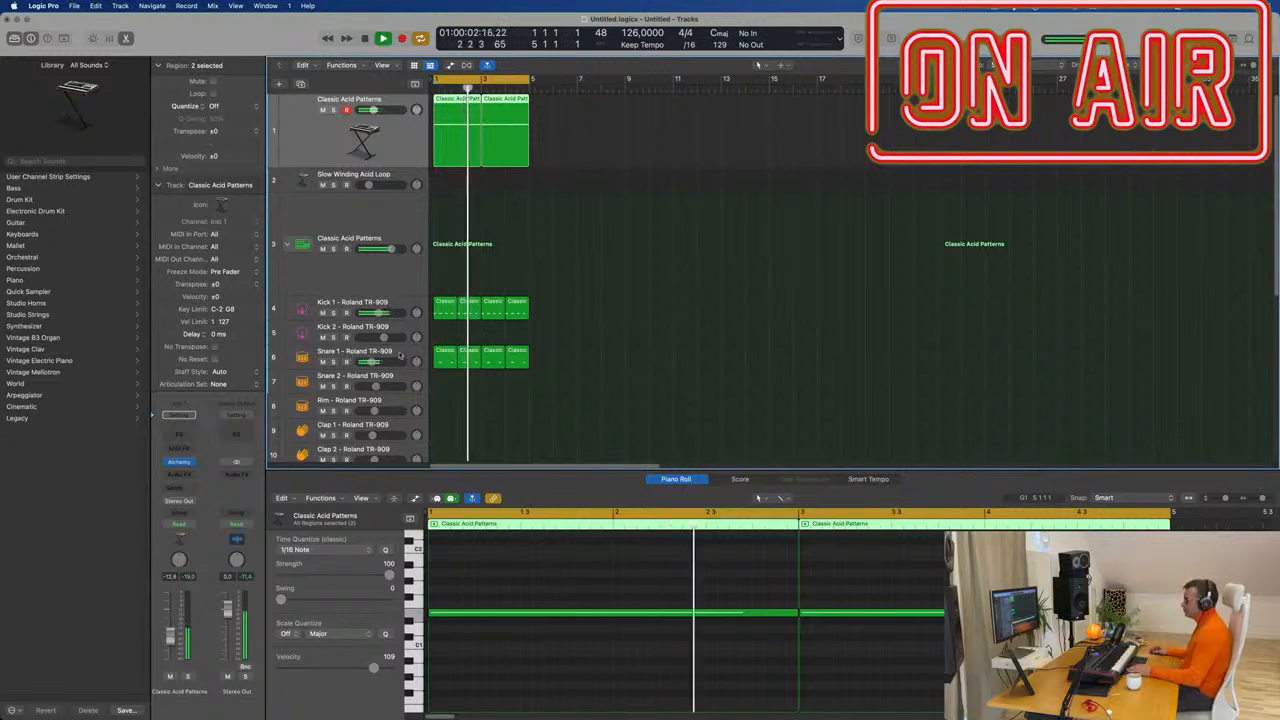
{"action": "left_click", "coordinate": [305, 357]}
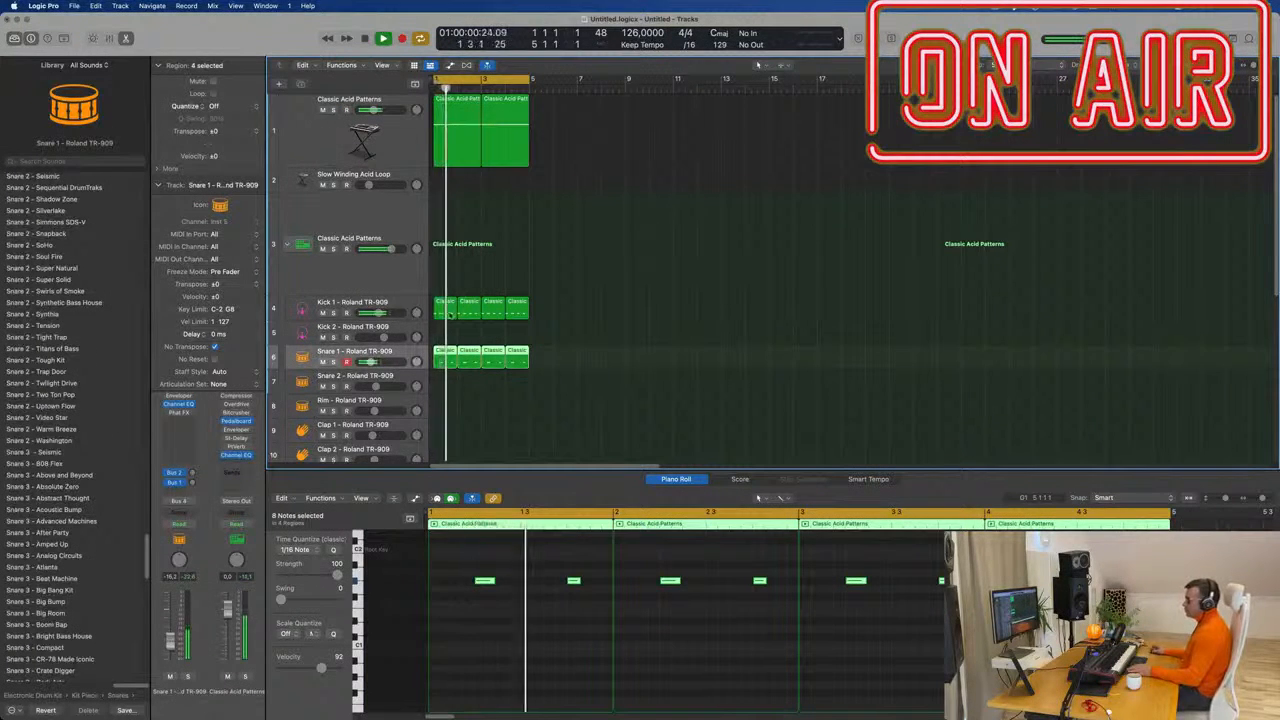
{"action": "left_click", "coordinate": [410, 151]}
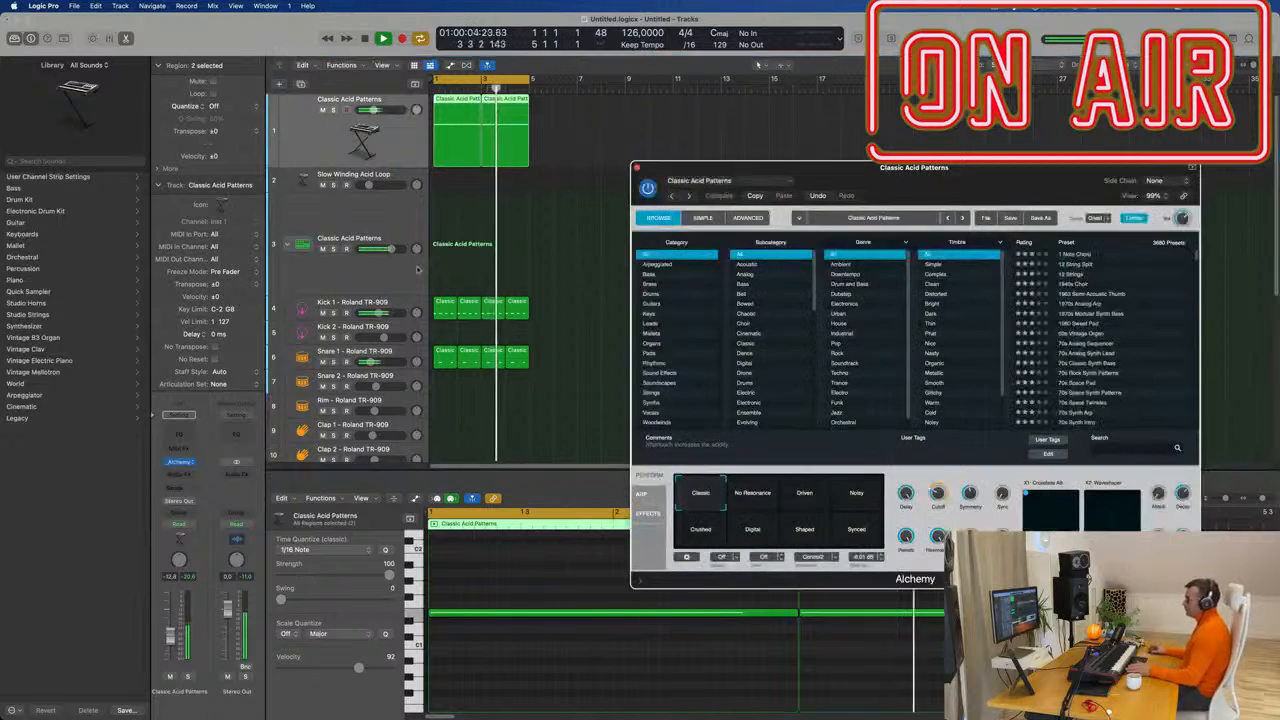
Show Alchemy's ARP step sequencer on Classic Acid Patterns, with its lane list expanded.
{"action": "left_click", "coordinate": [180, 463]}
{"action": "left_click_drag", "start_coordinate": [879, 206], "coordinate": [664, 142]}
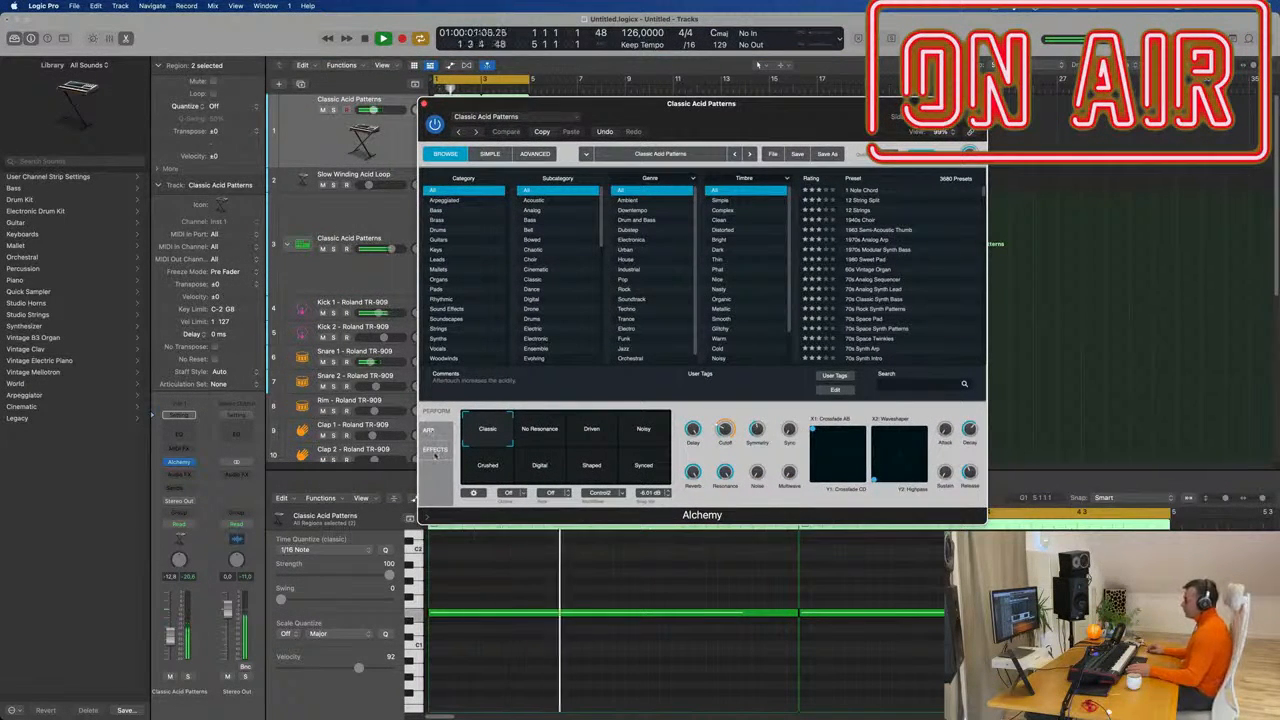
{"action": "left_click", "coordinate": [429, 430]}
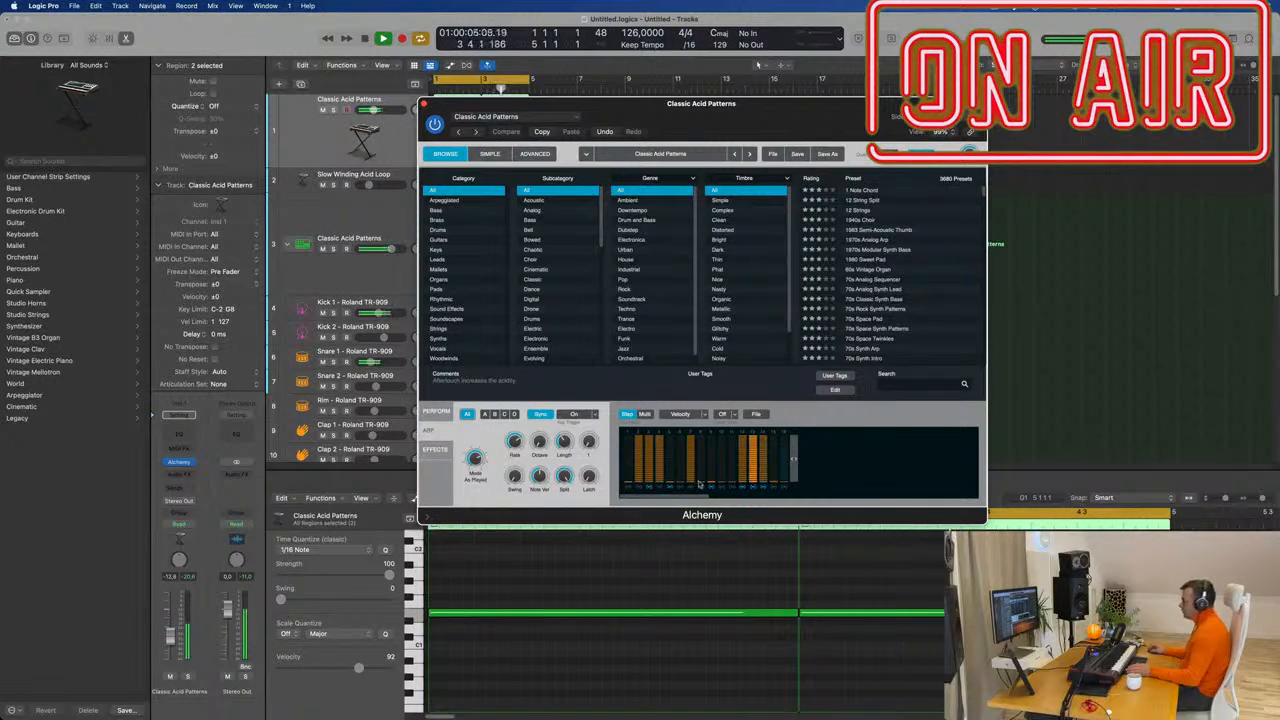
{"action": "left_click", "coordinate": [701, 413]}
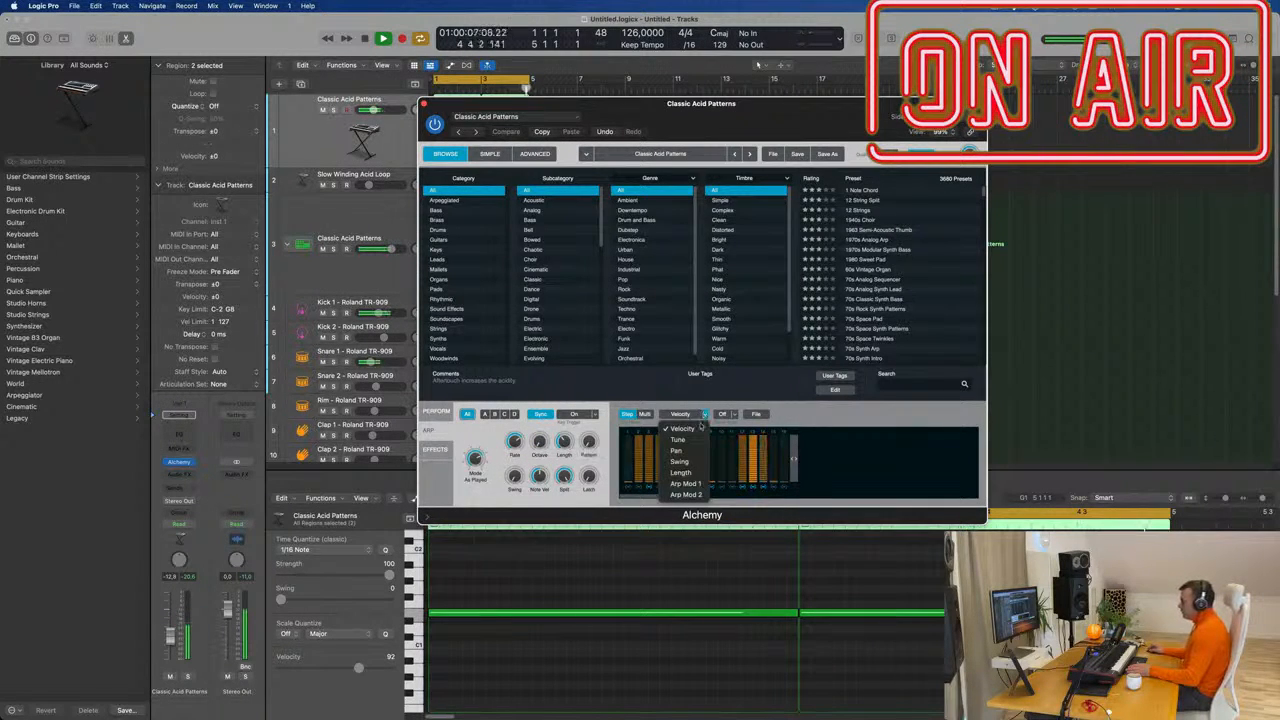
On the Tune lane, raise two arp steps to +18 and +30 semitones.
{"action": "left_click", "coordinate": [697, 439]}
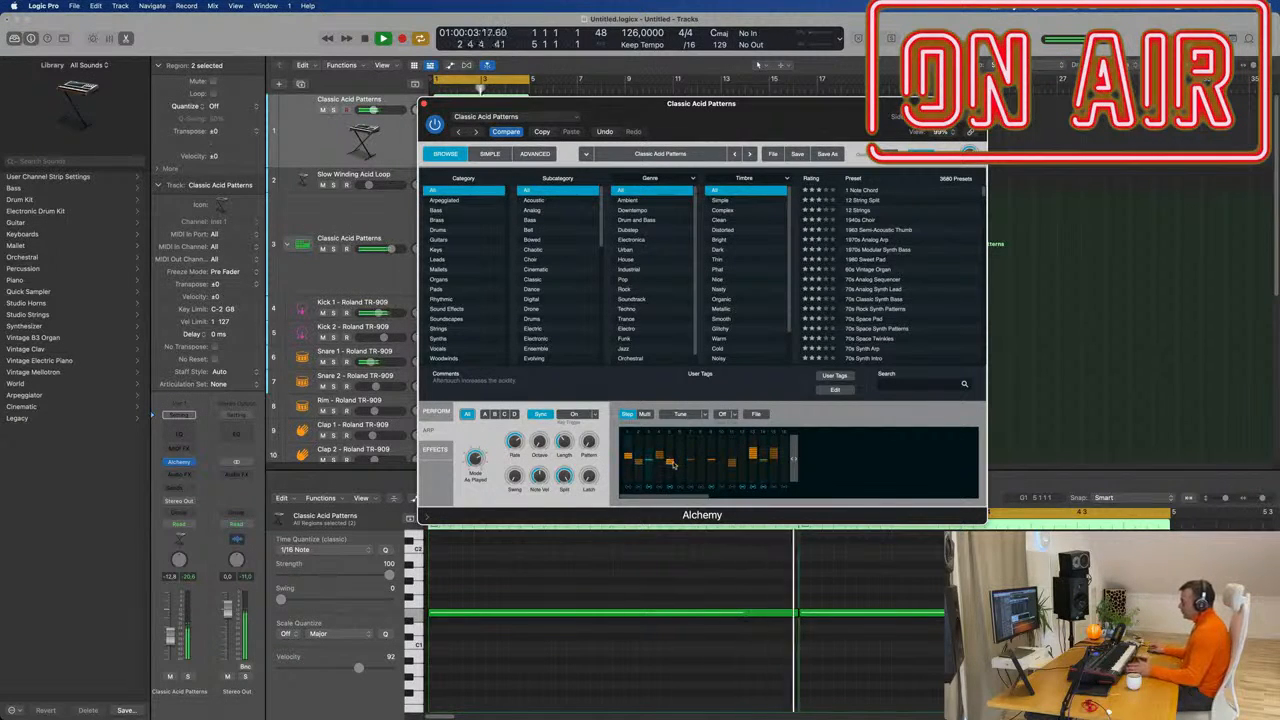
{"action": "left_click_drag", "start_coordinate": [681, 462], "coordinate": [681, 454]}
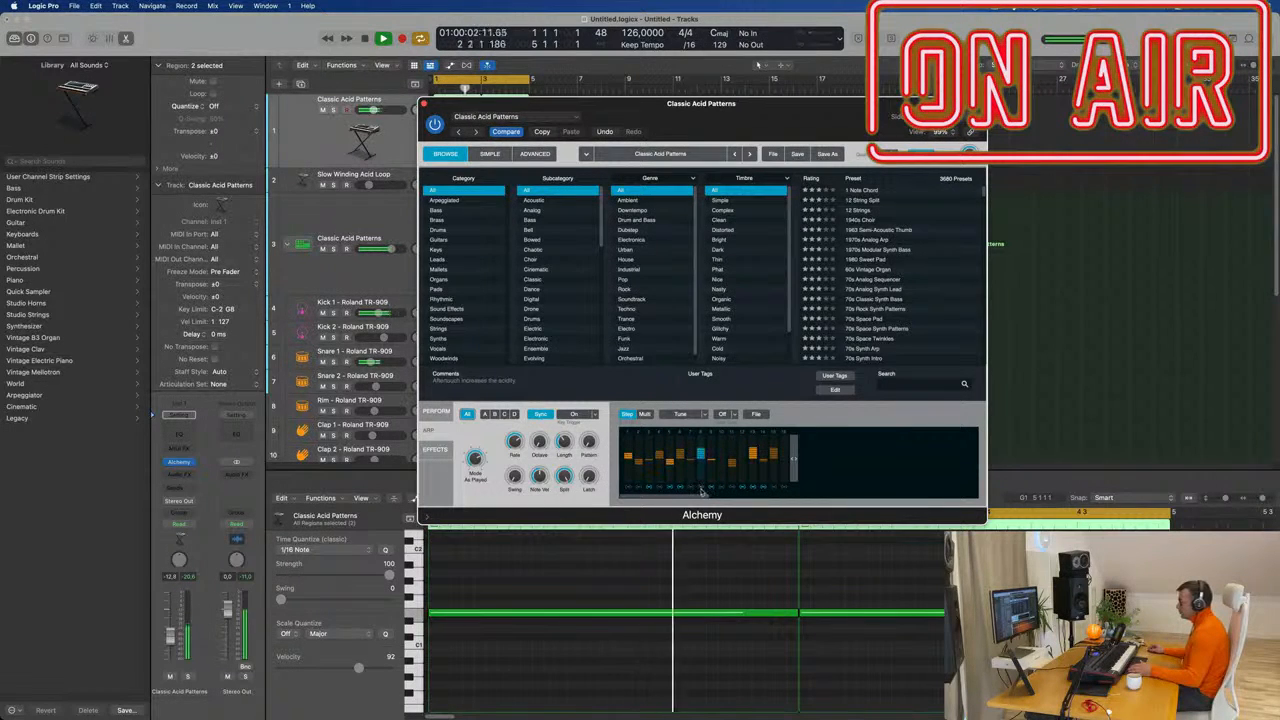
{"action": "left_click_drag", "start_coordinate": [720, 462], "coordinate": [722, 446]}
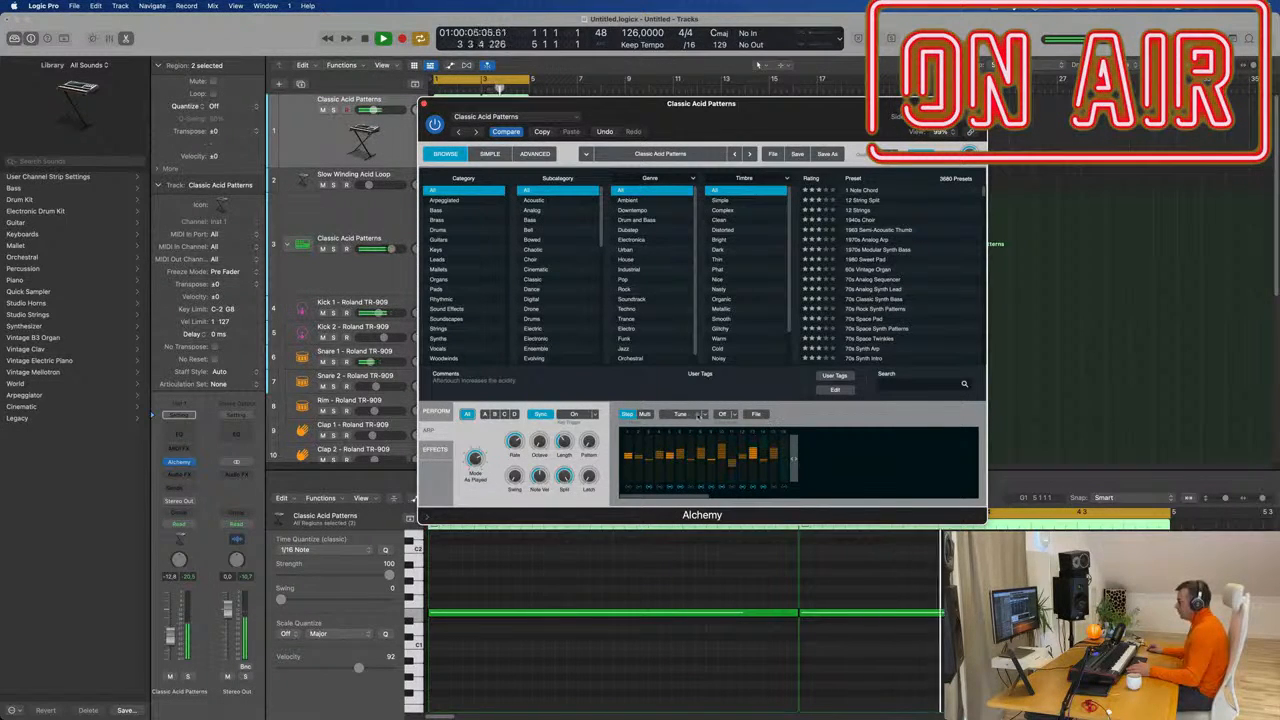
Redraw step velocities unevenly (one at 58 %, step 5 at 28 %), then return to Tune.
{"action": "left_click", "coordinate": [700, 414]}
{"action": "left_click", "coordinate": [681, 428]}
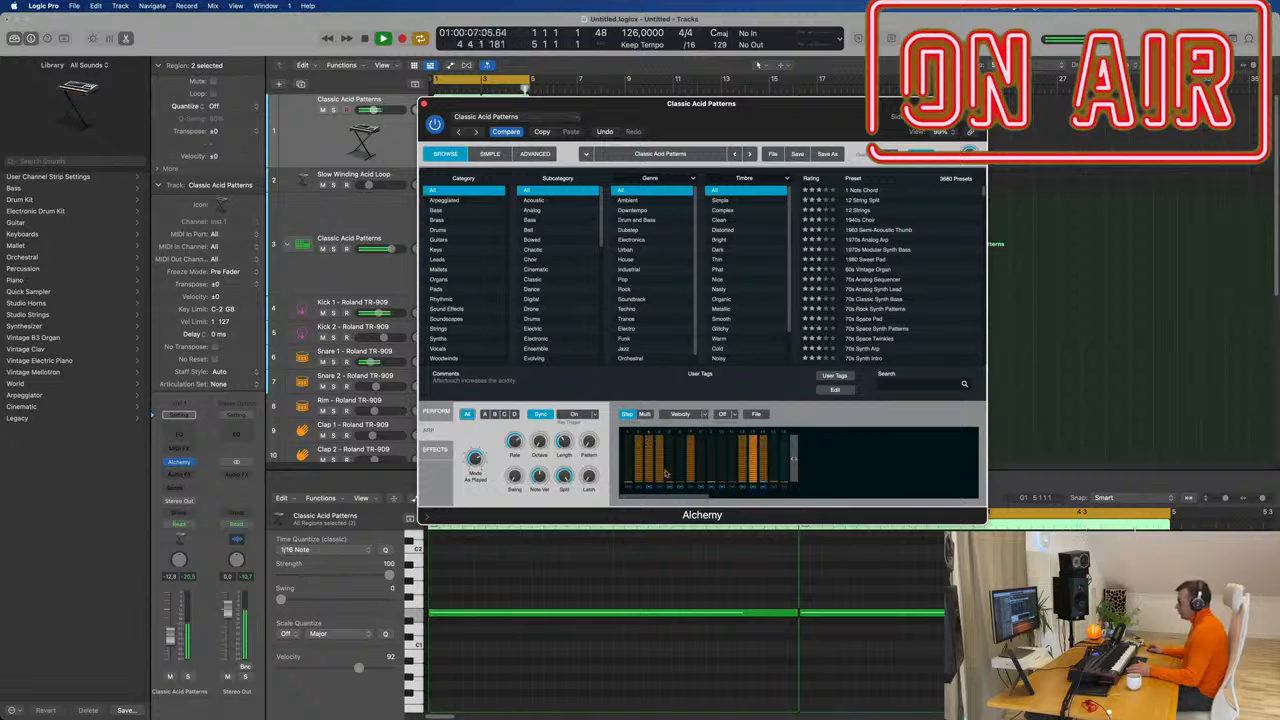
{"action": "mouse_move", "coordinate": [646, 445]}
{"action": "left_mouse_down"}
{"action": "mouse_move", "coordinate": [642, 460]}
{"action": "mouse_move", "coordinate": [764, 477]}
{"action": "left_mouse_up"}
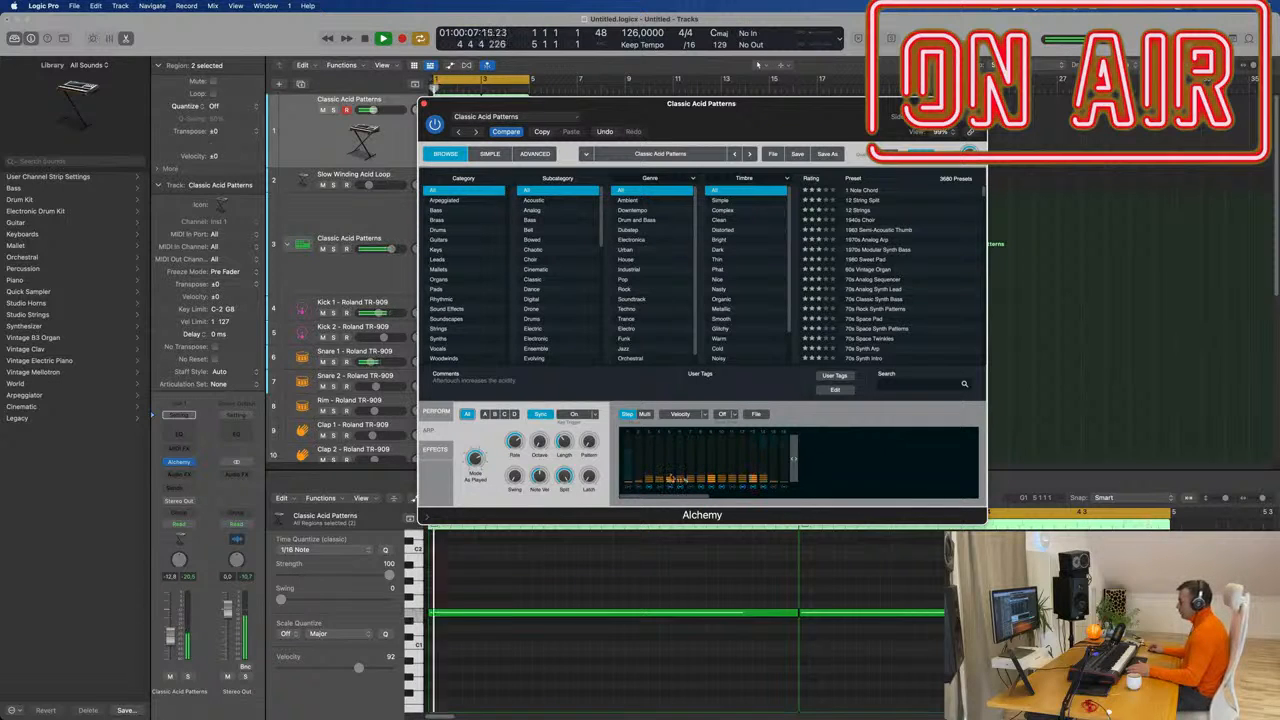
{"action": "left_click_drag", "start_coordinate": [671, 478], "coordinate": [713, 468]}
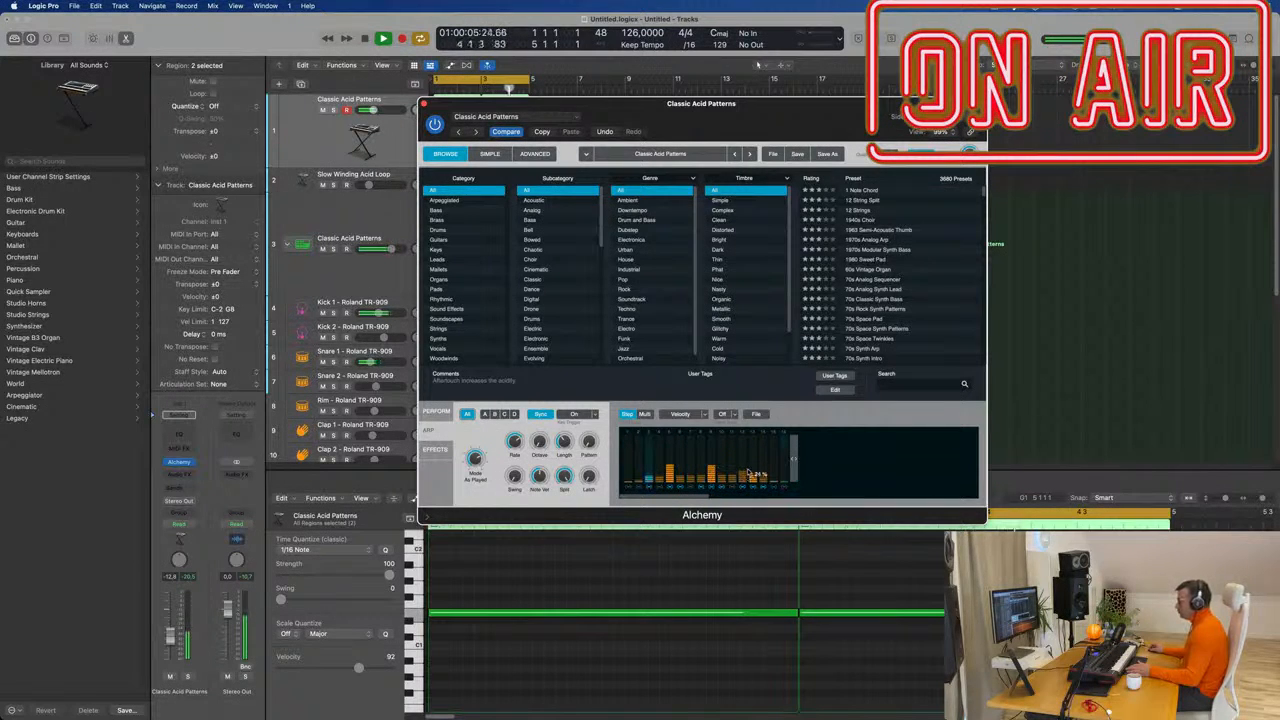
{"action": "left_click_drag", "start_coordinate": [778, 474], "coordinate": [784, 465]}
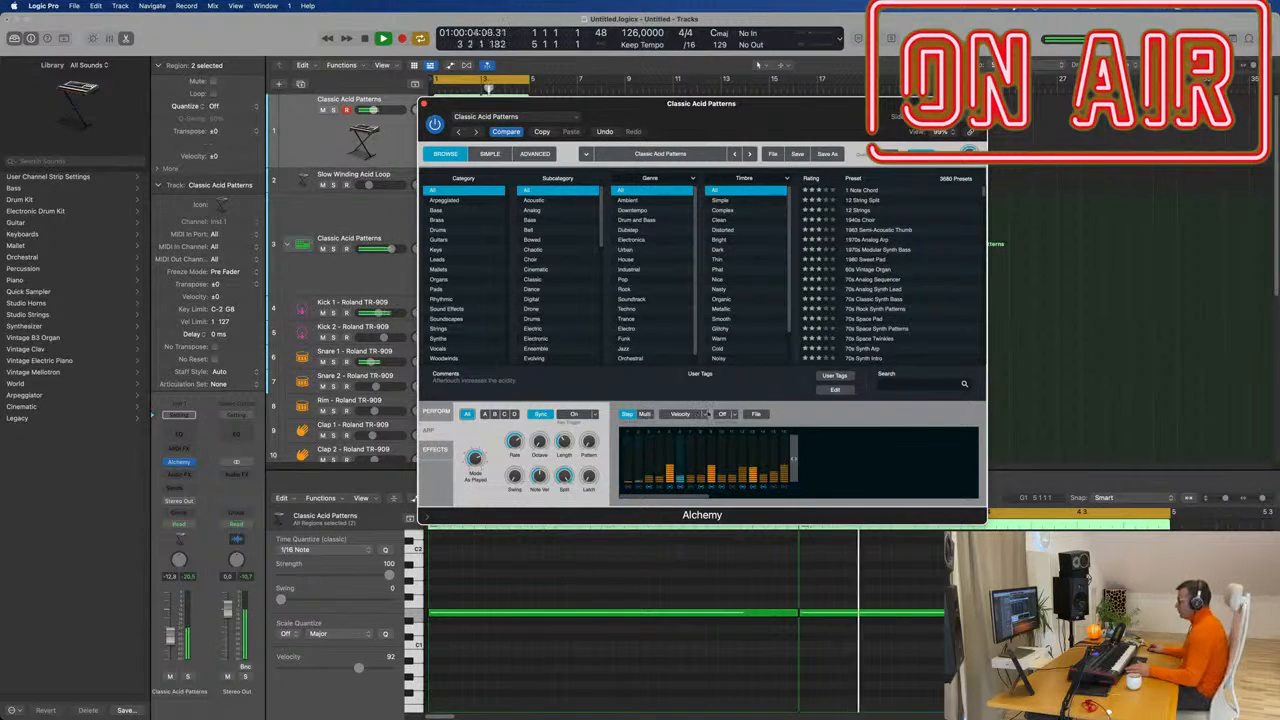
{"action": "left_click", "coordinate": [697, 416]}
{"action": "left_click", "coordinate": [680, 439]}
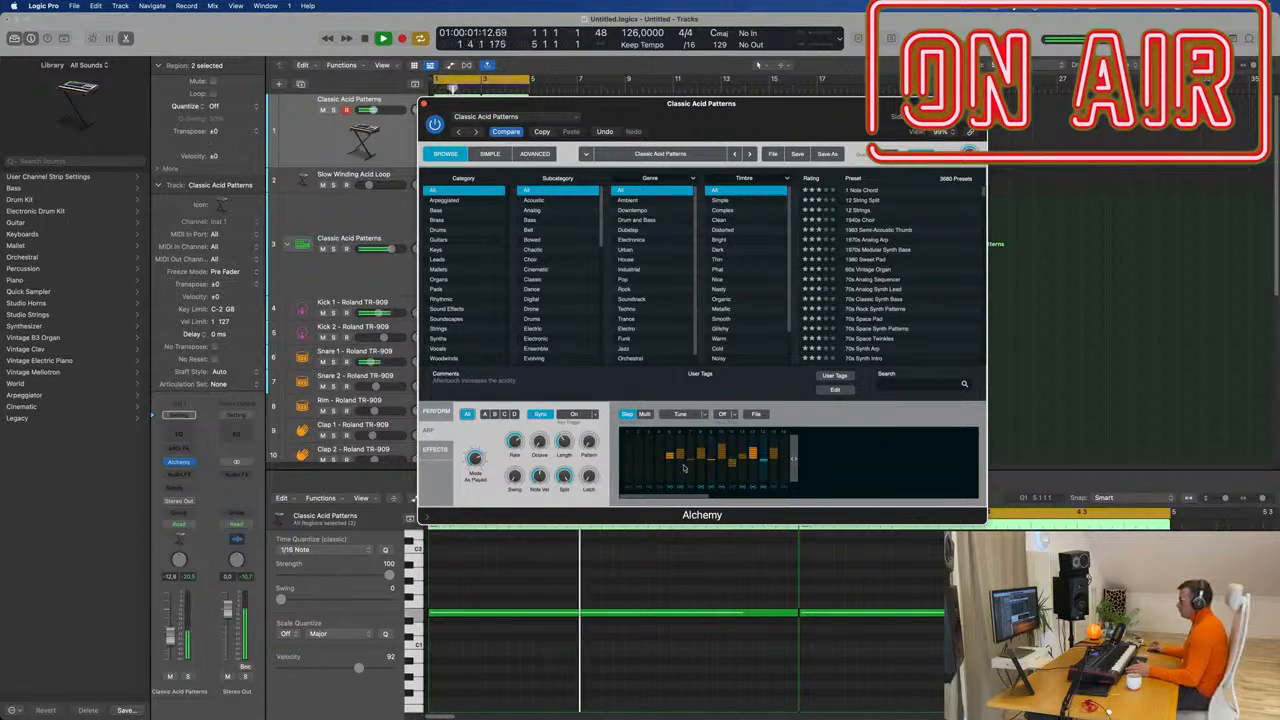
Review the velocity lane, then give arp steps 1–4 small pitch offsets on the Tune lane.
{"action": "left_click", "coordinate": [703, 414]}
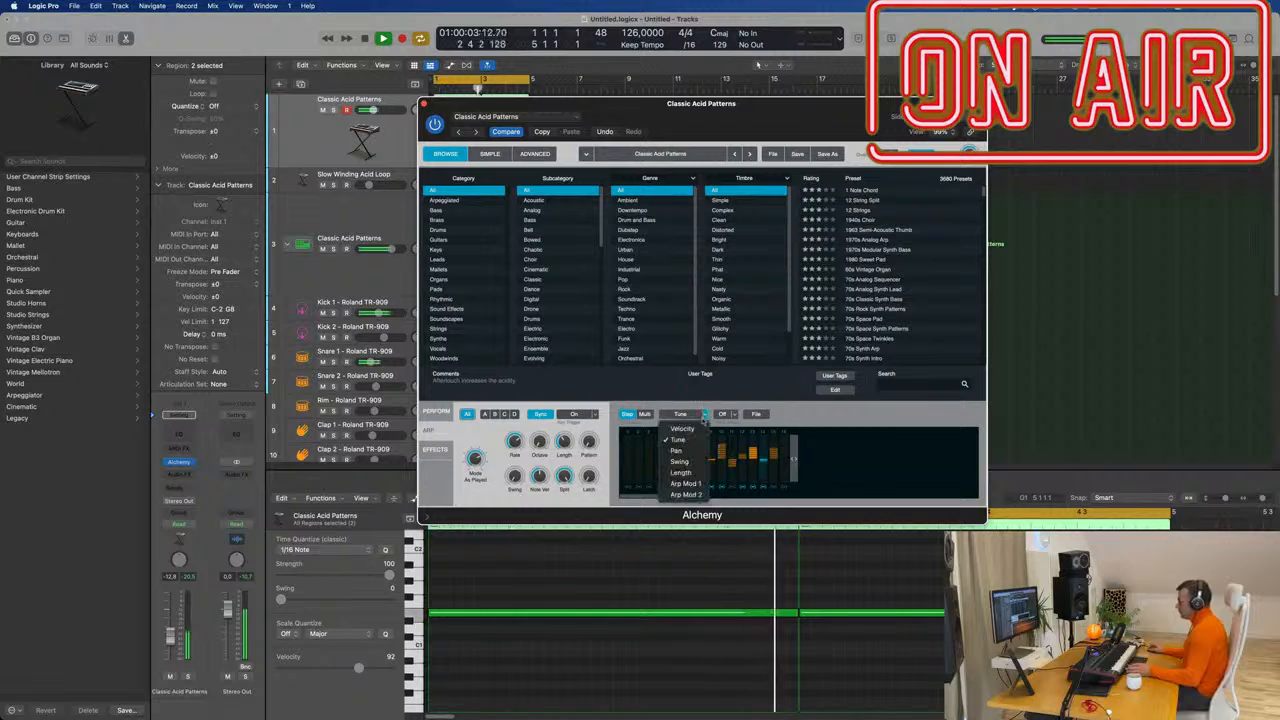
{"action": "left_click", "coordinate": [682, 428]}
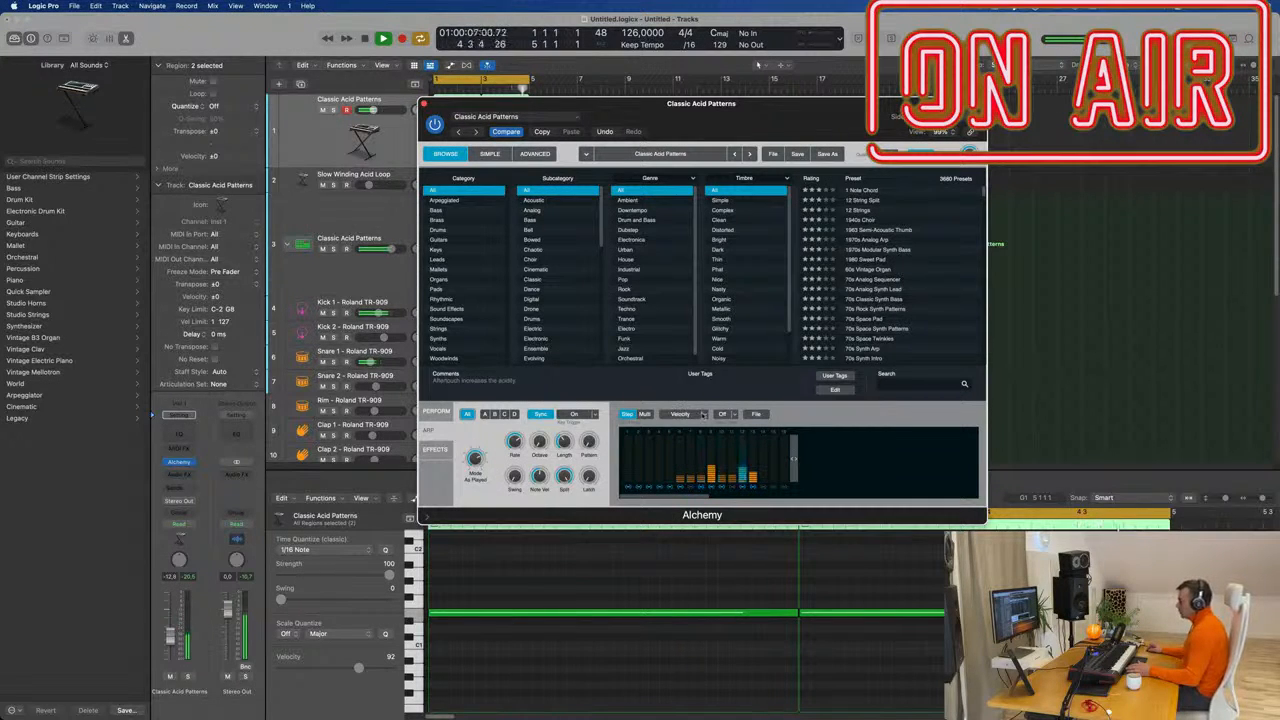
{"action": "left_click", "coordinate": [703, 413]}
{"action": "left_click", "coordinate": [689, 445]}
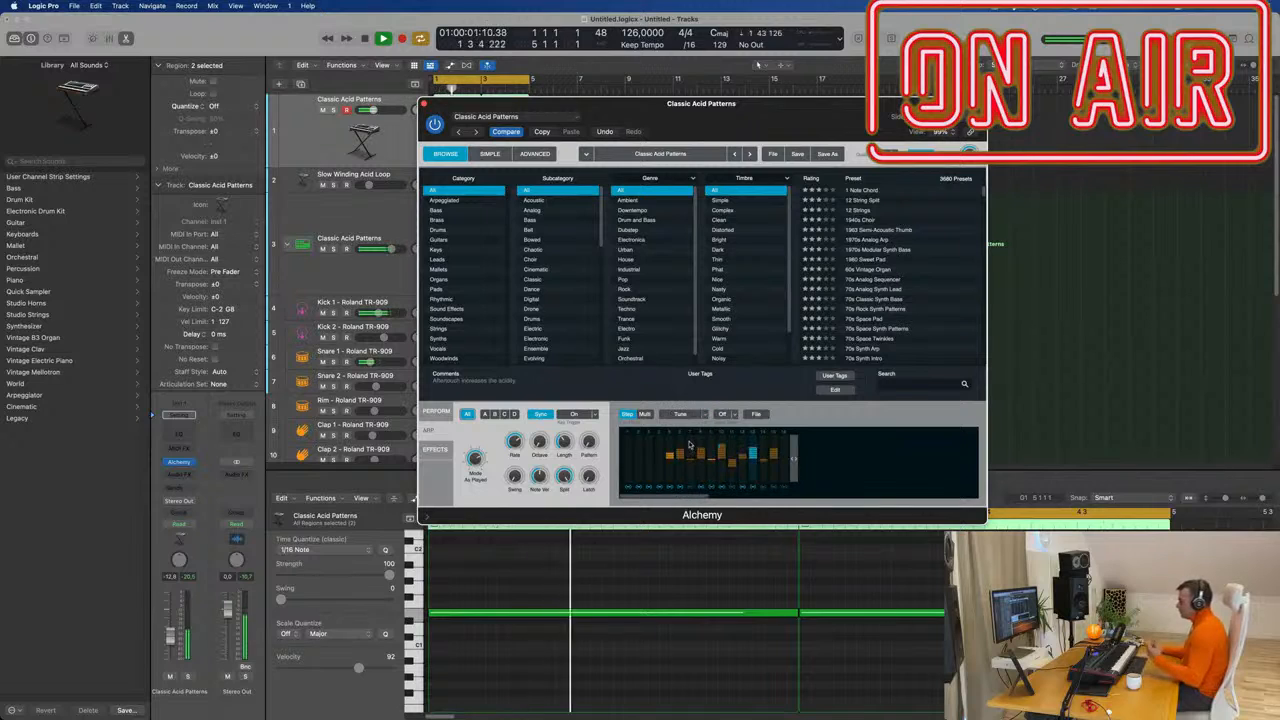
{"action": "left_click_drag", "start_coordinate": [660, 459], "coordinate": [628, 462]}
Raise the first arp steps to about +14 semitones and return to the Velocity lane.
{"action": "left_click", "coordinate": [704, 413]}
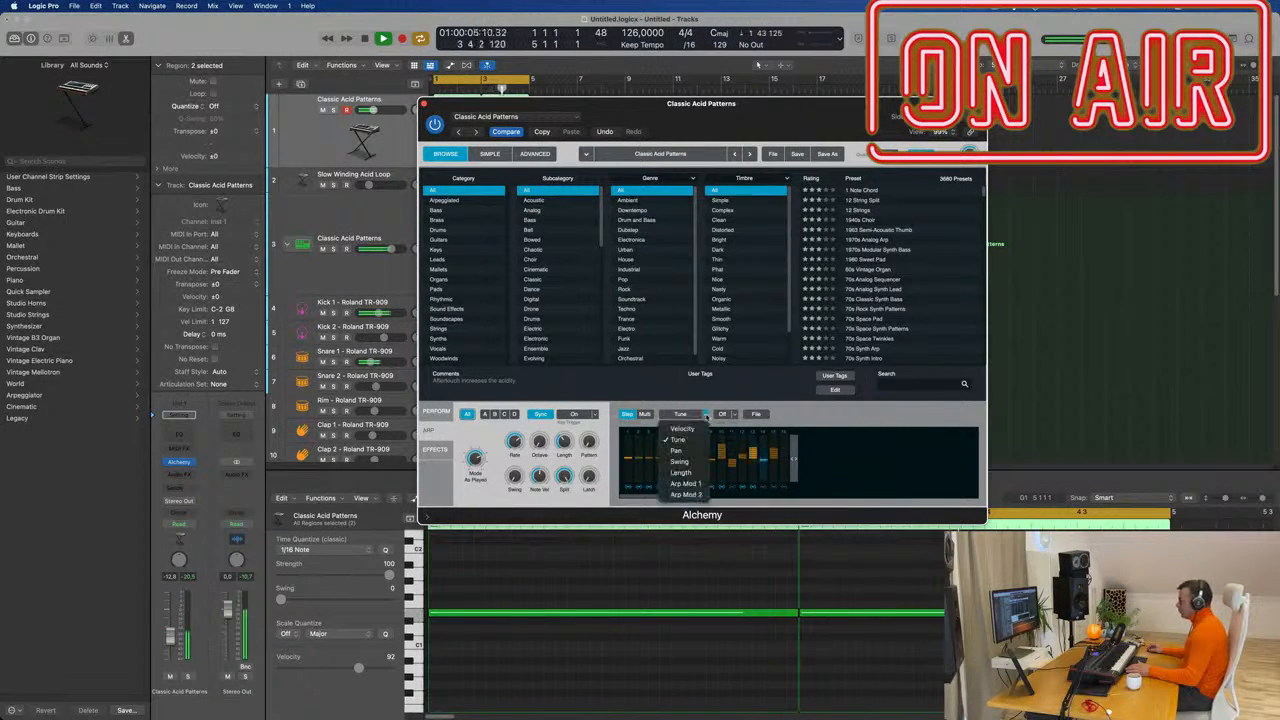
{"action": "left_click", "coordinate": [672, 429]}
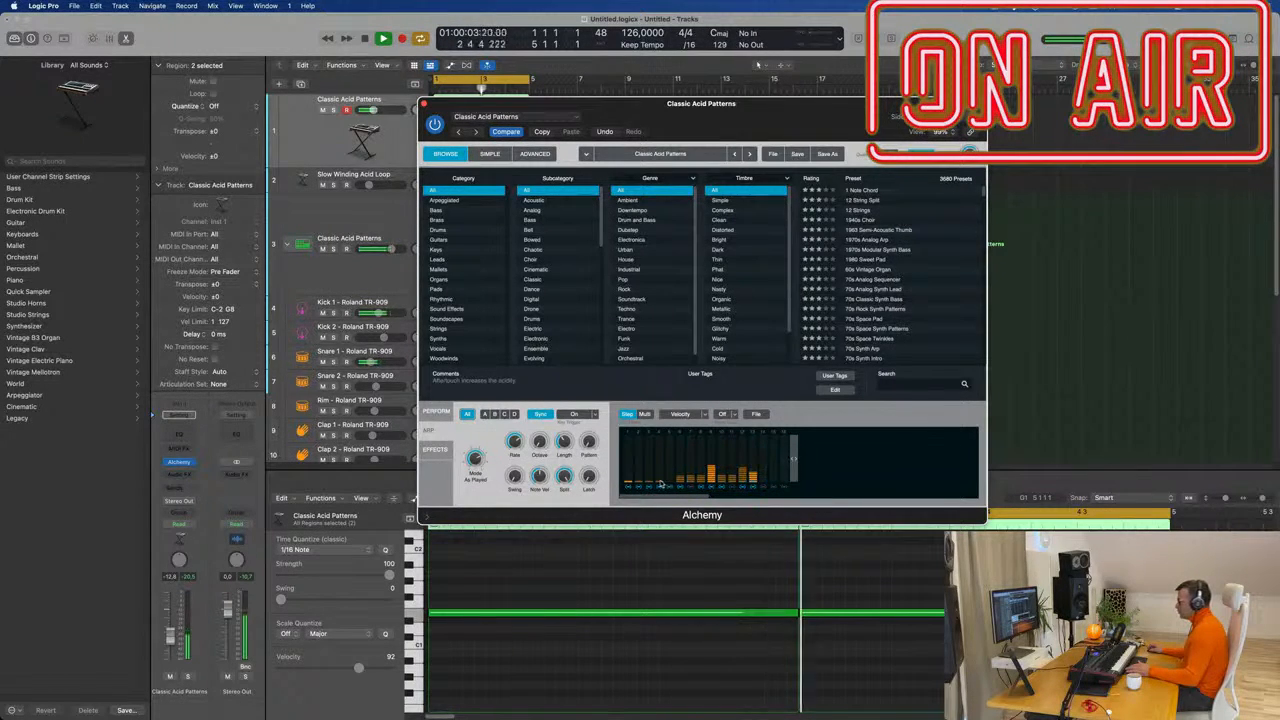
{"action": "left_click", "coordinate": [704, 414]}
{"action": "left_click", "coordinate": [688, 440]}
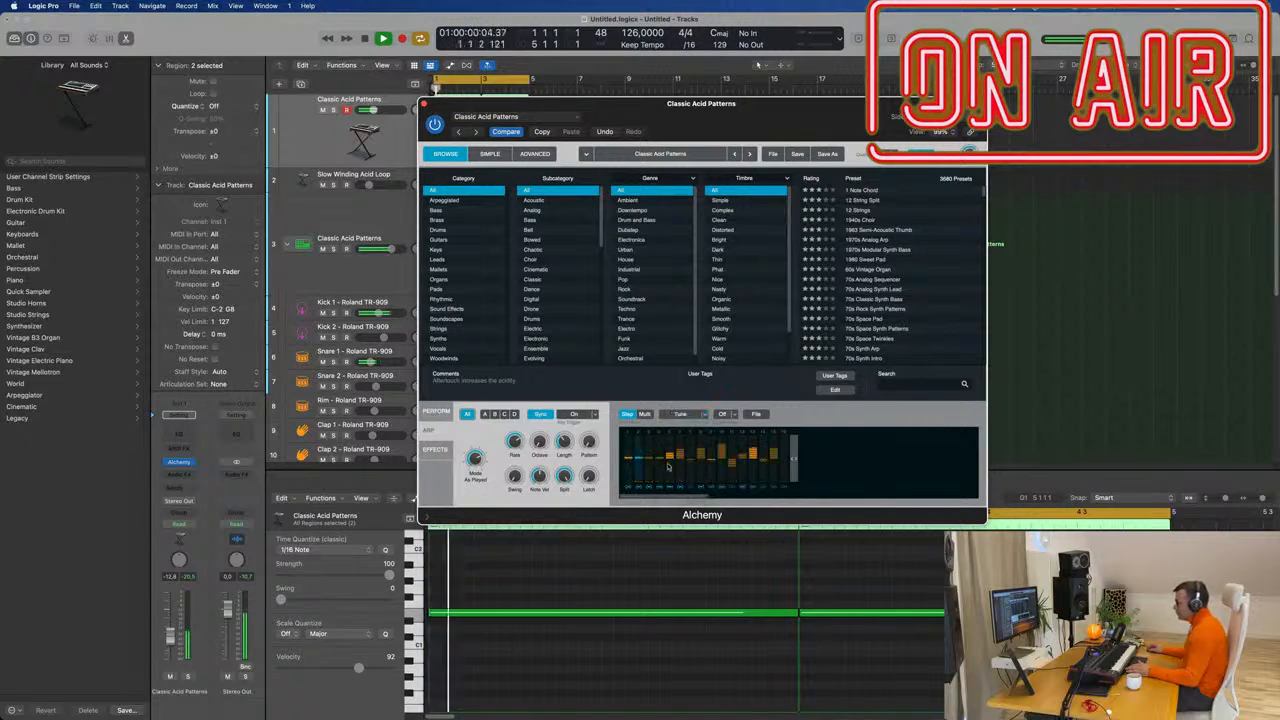
{"action": "left_click_drag", "start_coordinate": [660, 461], "coordinate": [629, 449]}
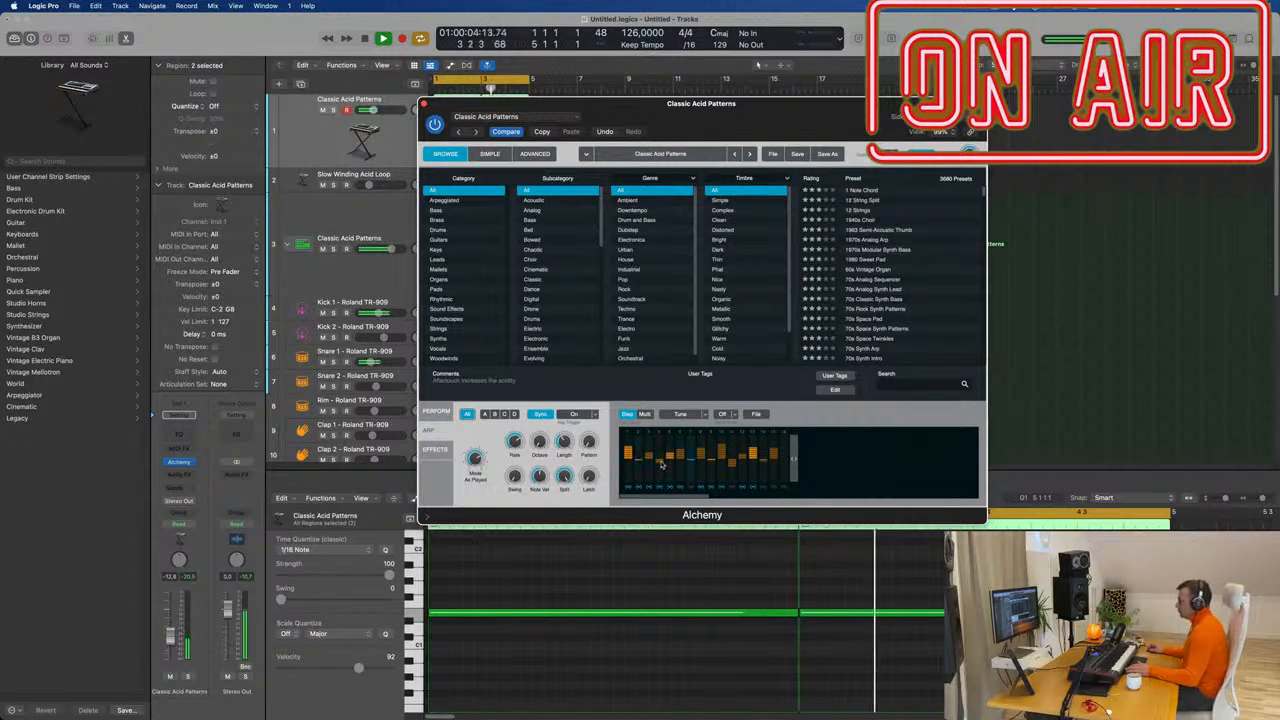
{"action": "left_click", "coordinate": [704, 414]}
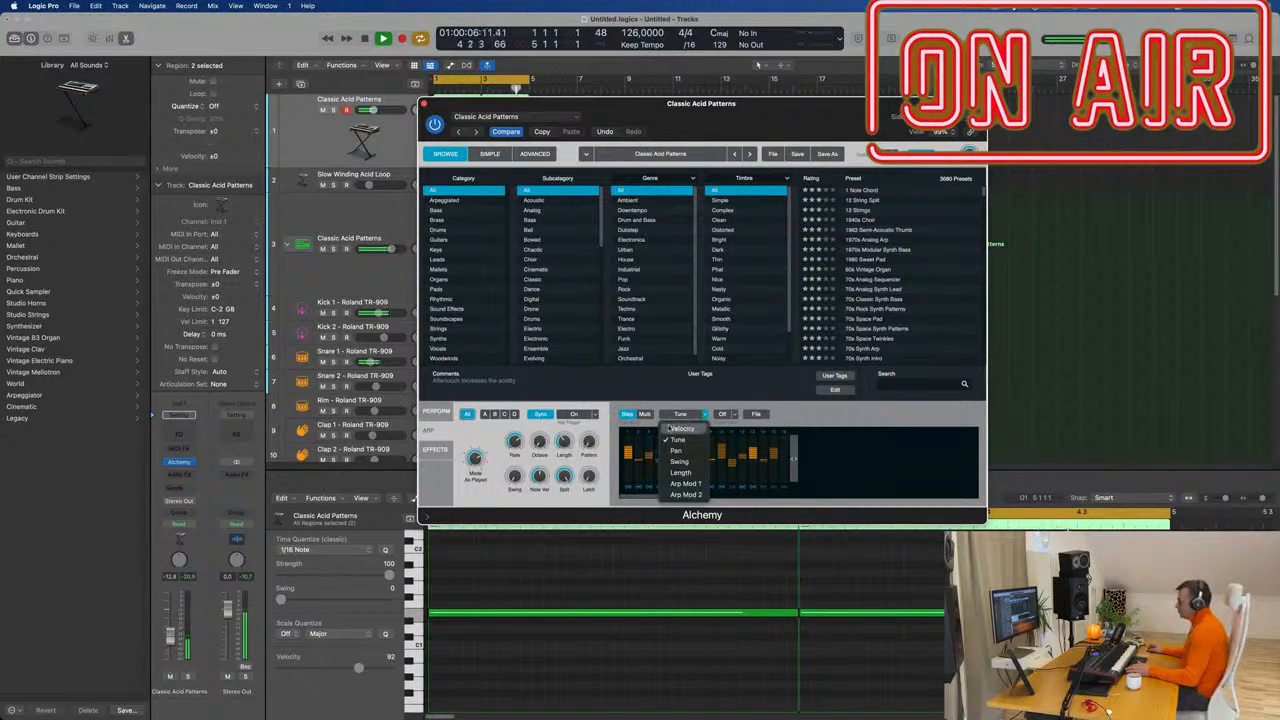
{"action": "left_click", "coordinate": [672, 428]}
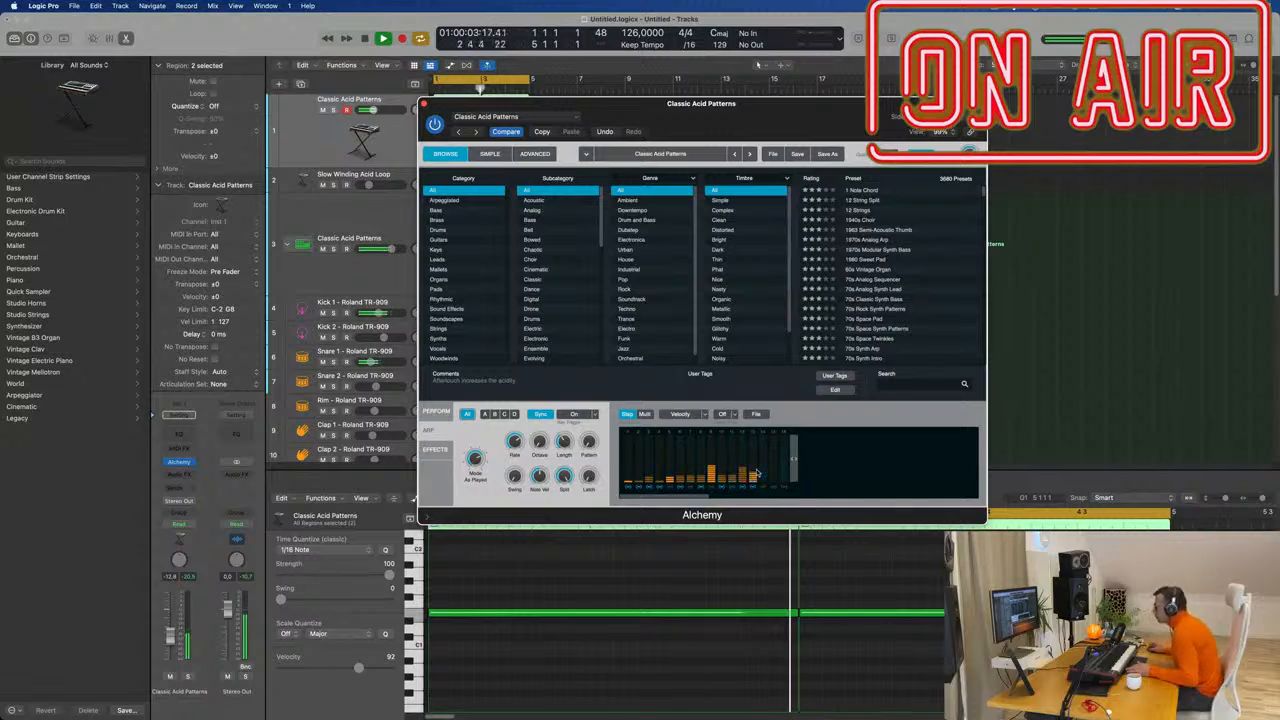
{"action": "left_click", "coordinate": [681, 414]}
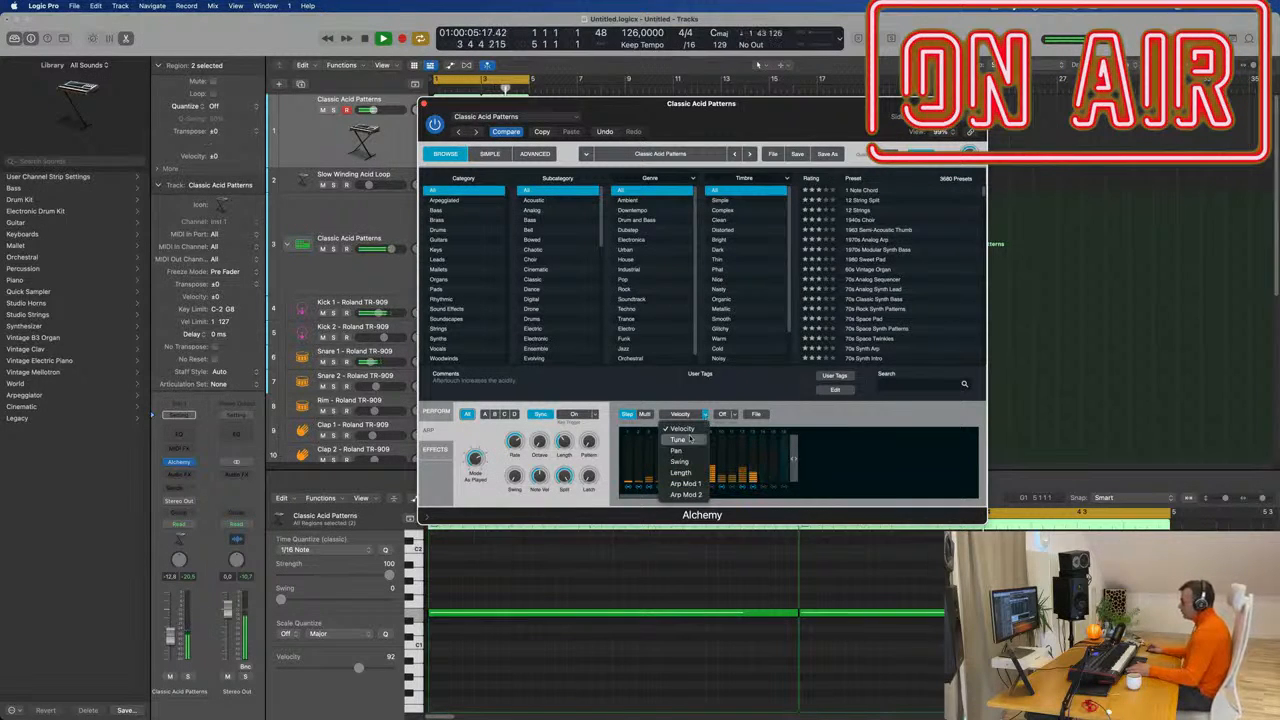
On the Swing lane, add swing to steps 8, 14 and 15, and set step 7 to 48 %.
{"action": "left_click", "coordinate": [688, 451]}
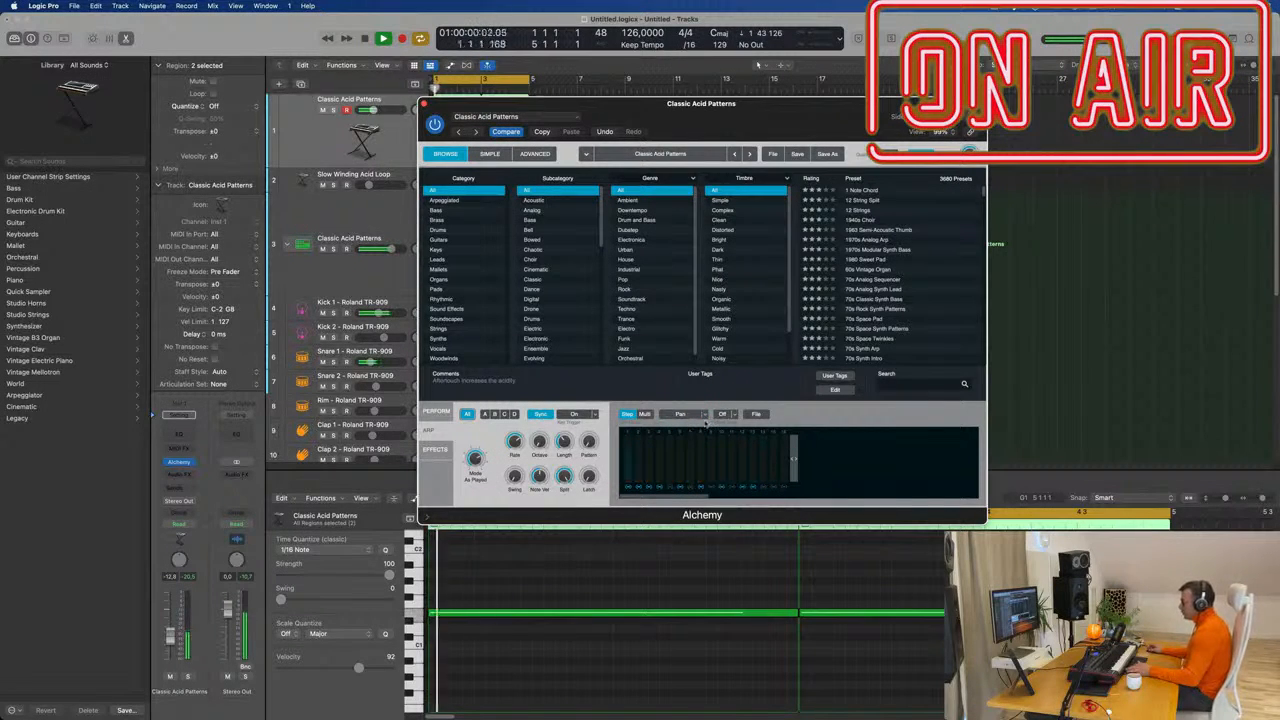
{"action": "left_click", "coordinate": [703, 414]}
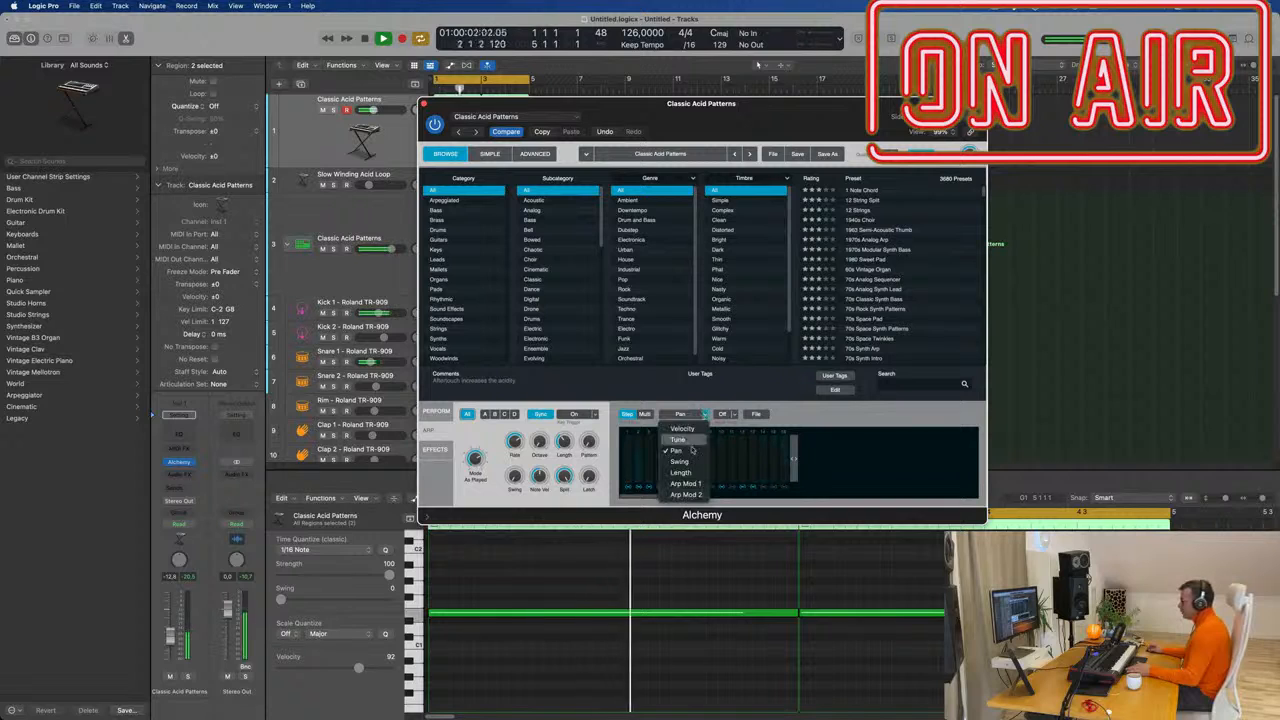
{"action": "left_click", "coordinate": [703, 453]}
{"action": "left_click", "coordinate": [704, 414]}
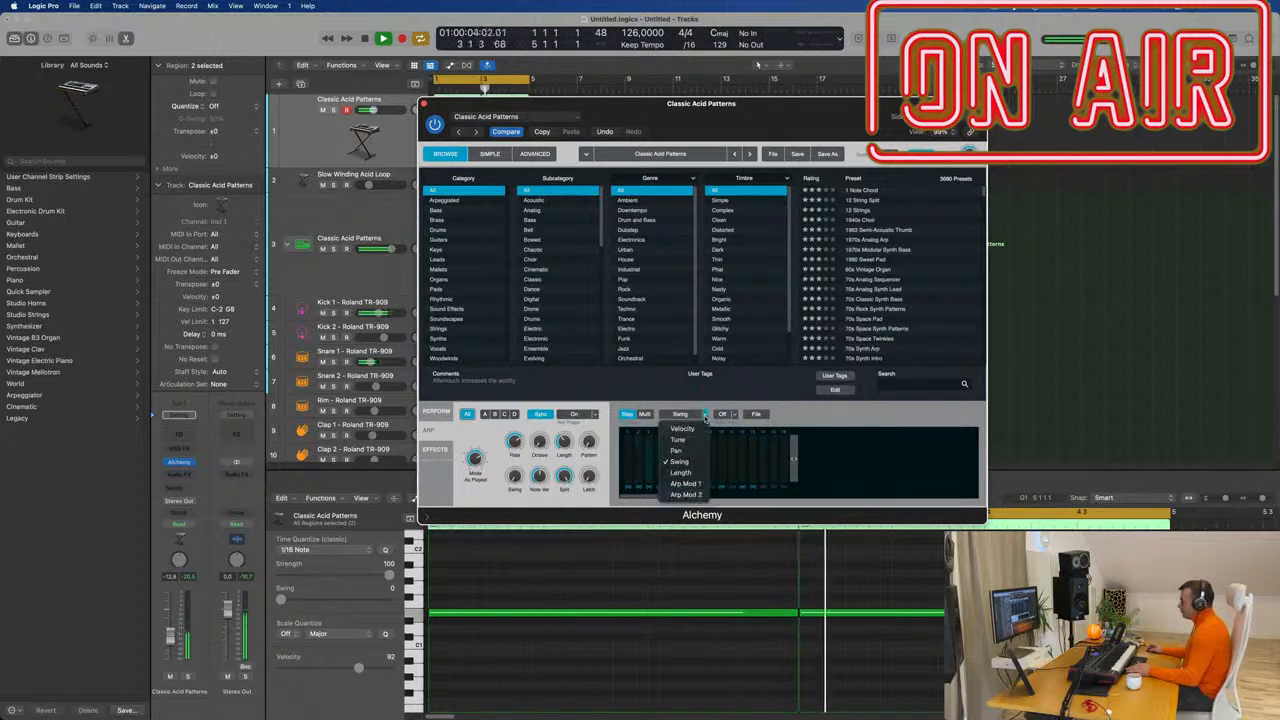
{"action": "left_click", "coordinate": [751, 407]}
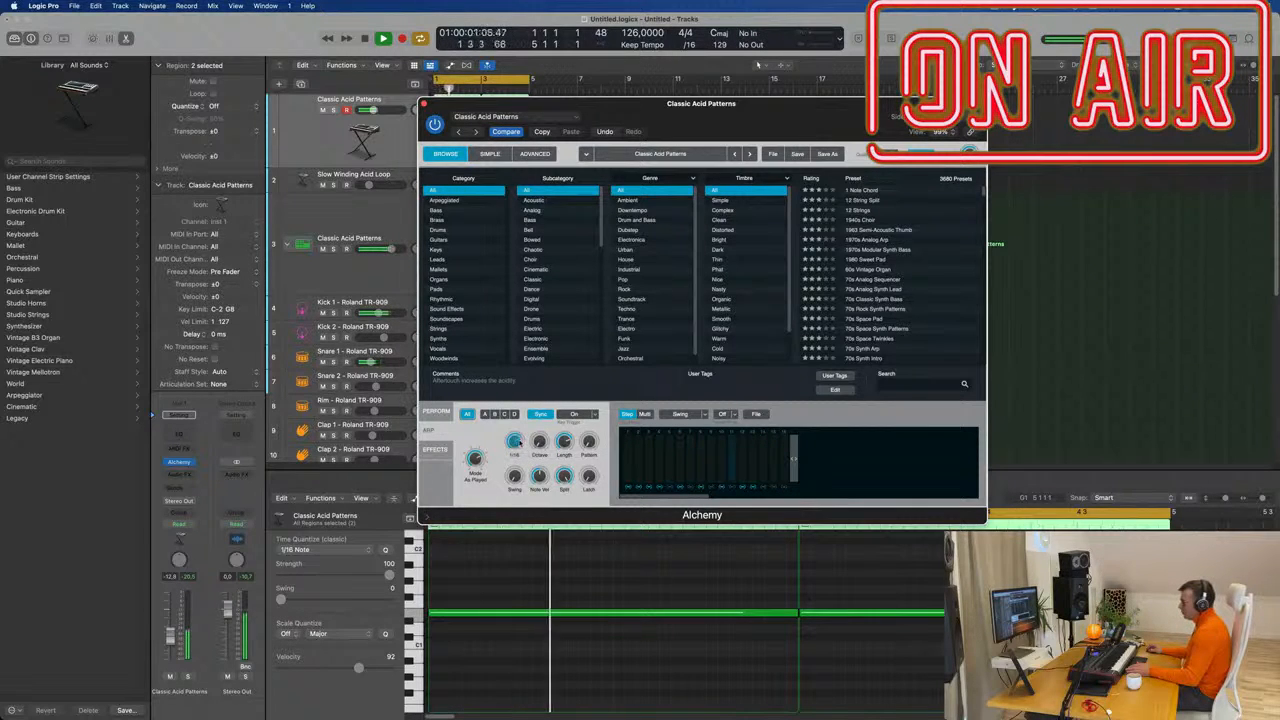
{"action": "left_click", "coordinate": [704, 415]}
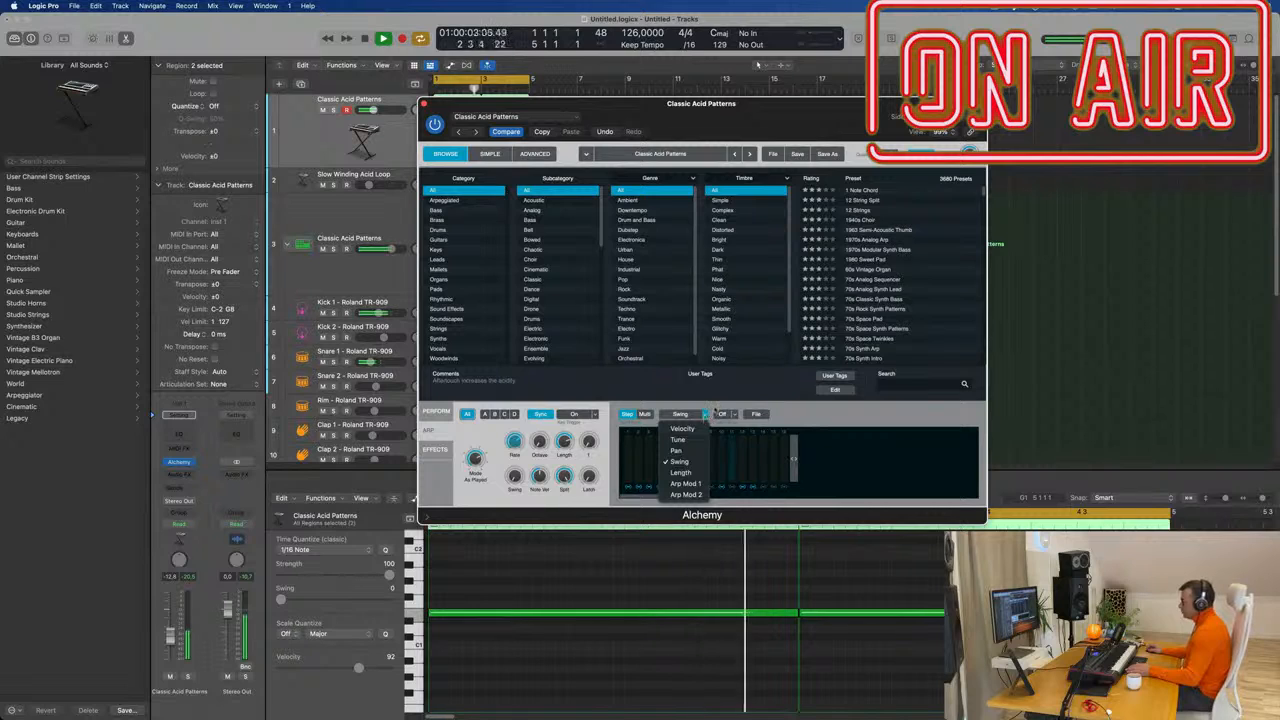
{"action": "left_click", "coordinate": [688, 463]}
{"action": "left_click", "coordinate": [704, 473]}
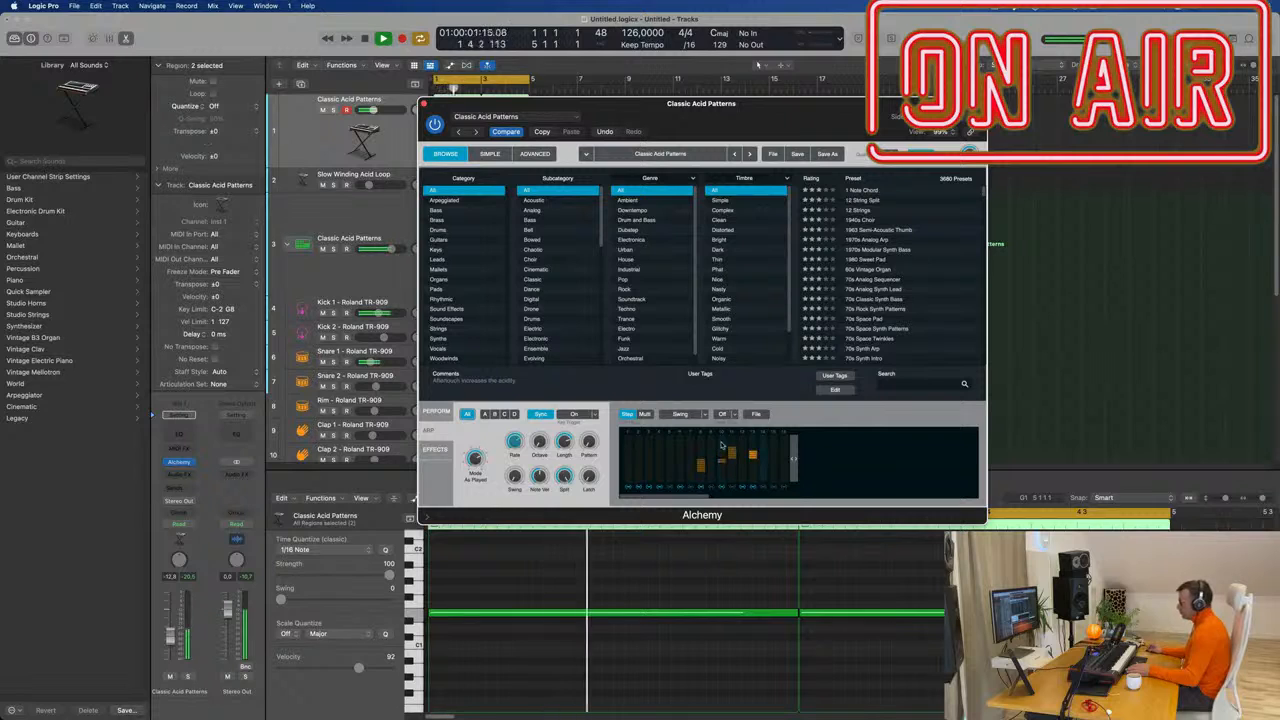
{"action": "left_click", "coordinate": [763, 451]}
{"action": "left_click", "coordinate": [774, 450]}
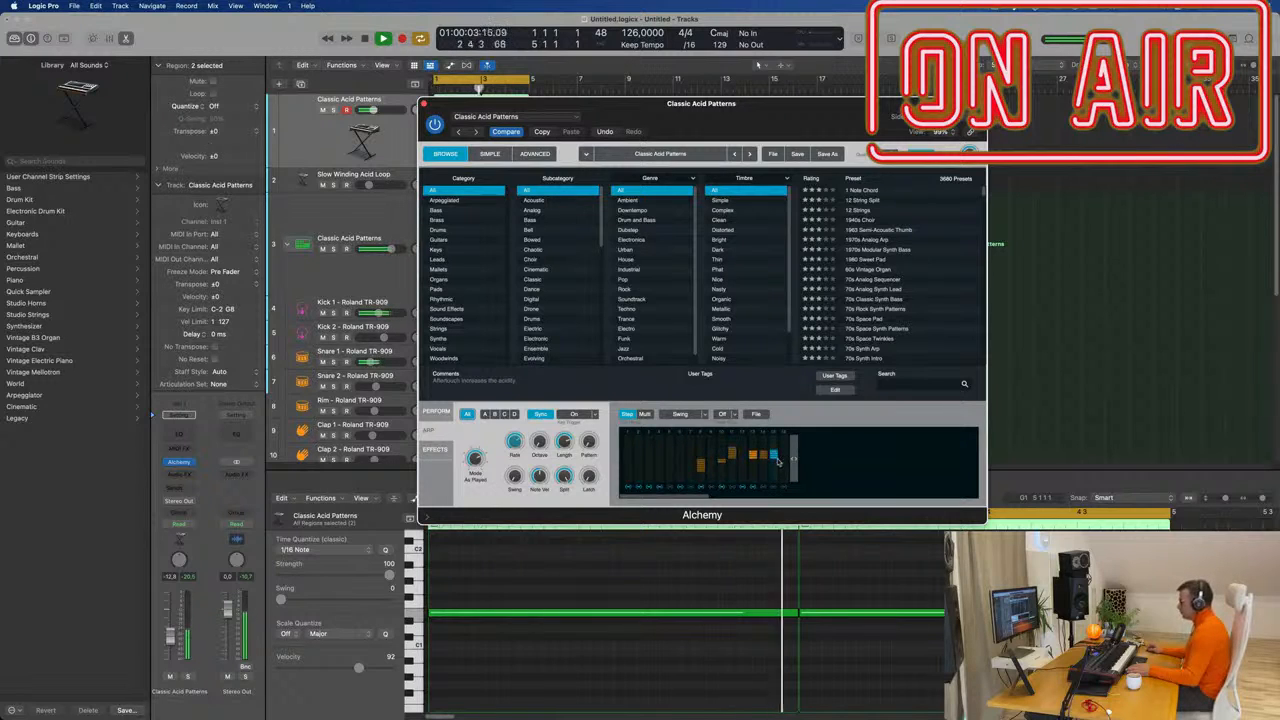
{"action": "left_click", "coordinate": [691, 464]}
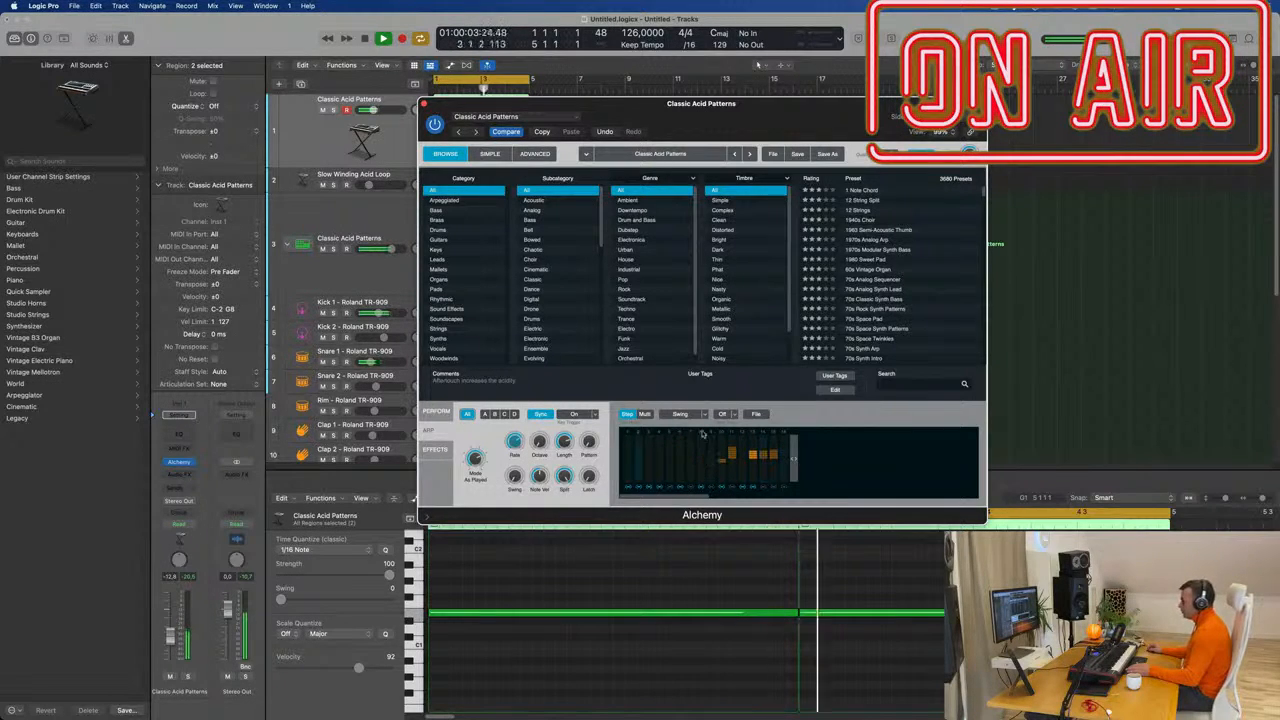
Return to the Velocity lane, try arp pattern 2 then revert to 1, and show the Perform page.
{"action": "left_click", "coordinate": [705, 415]}
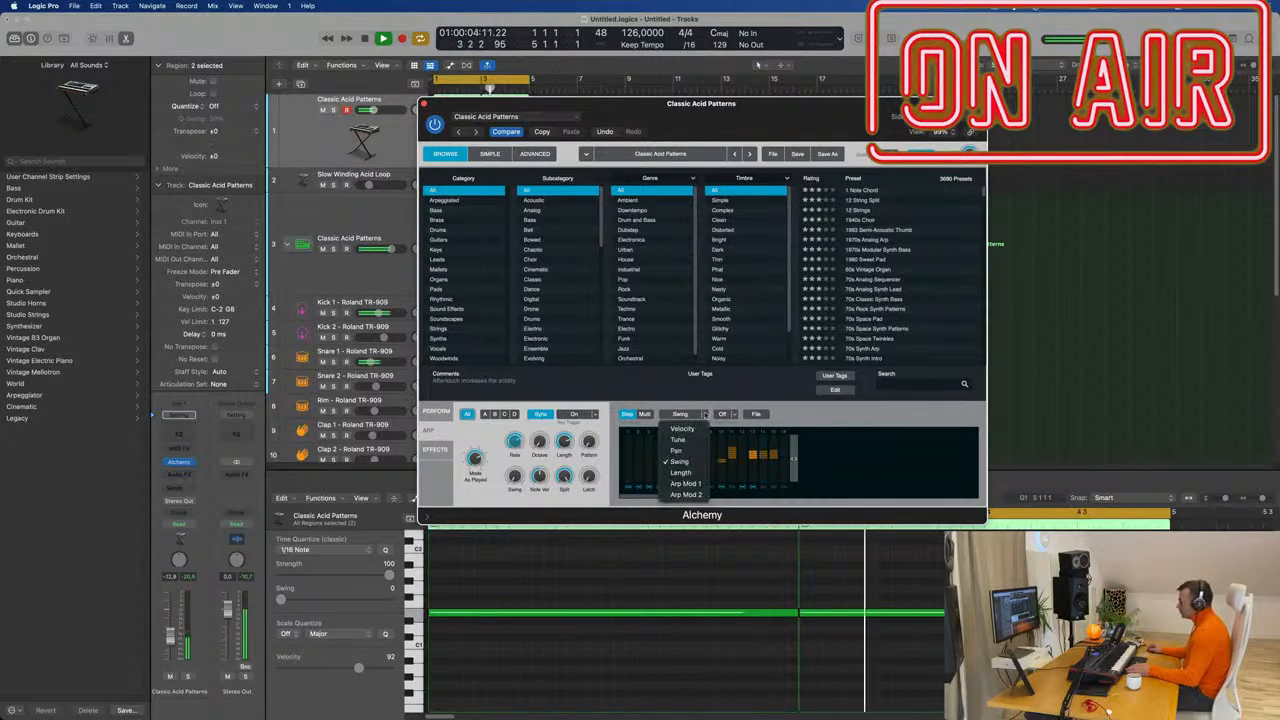
{"action": "left_click", "coordinate": [694, 430]}
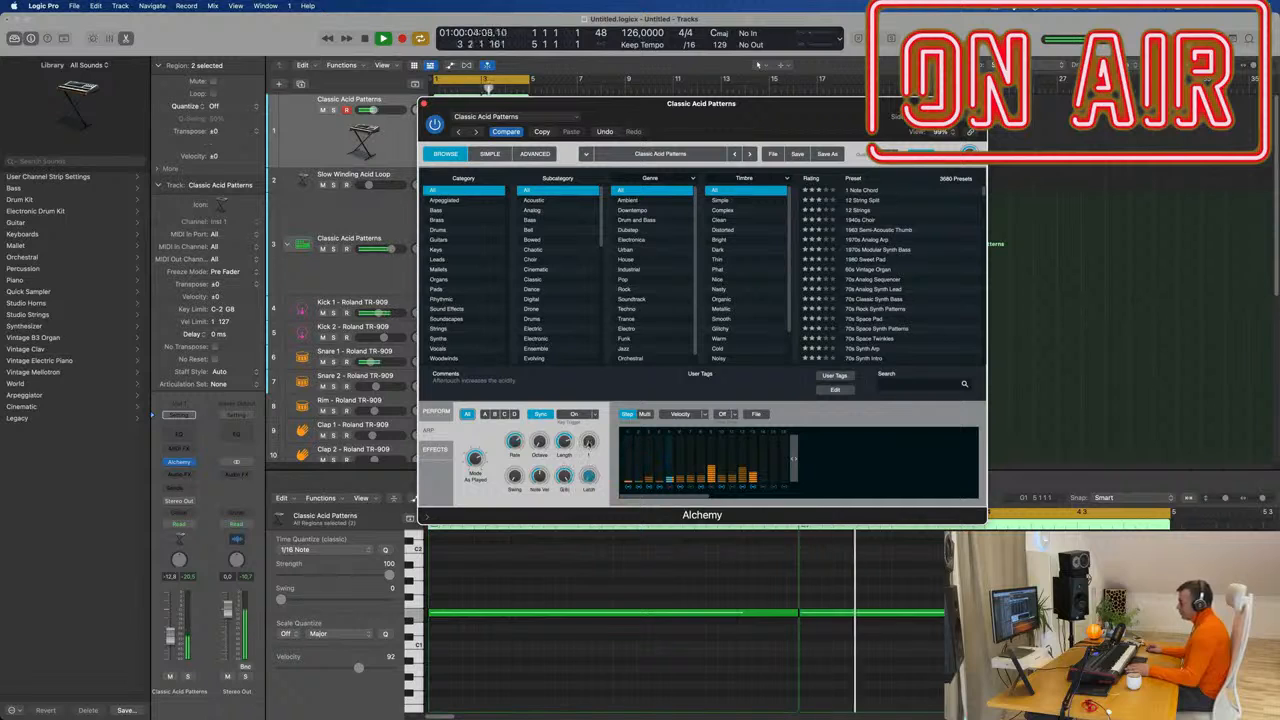
{"action": "left_click_drag", "start_coordinate": [589, 444], "coordinate": [588, 433]}
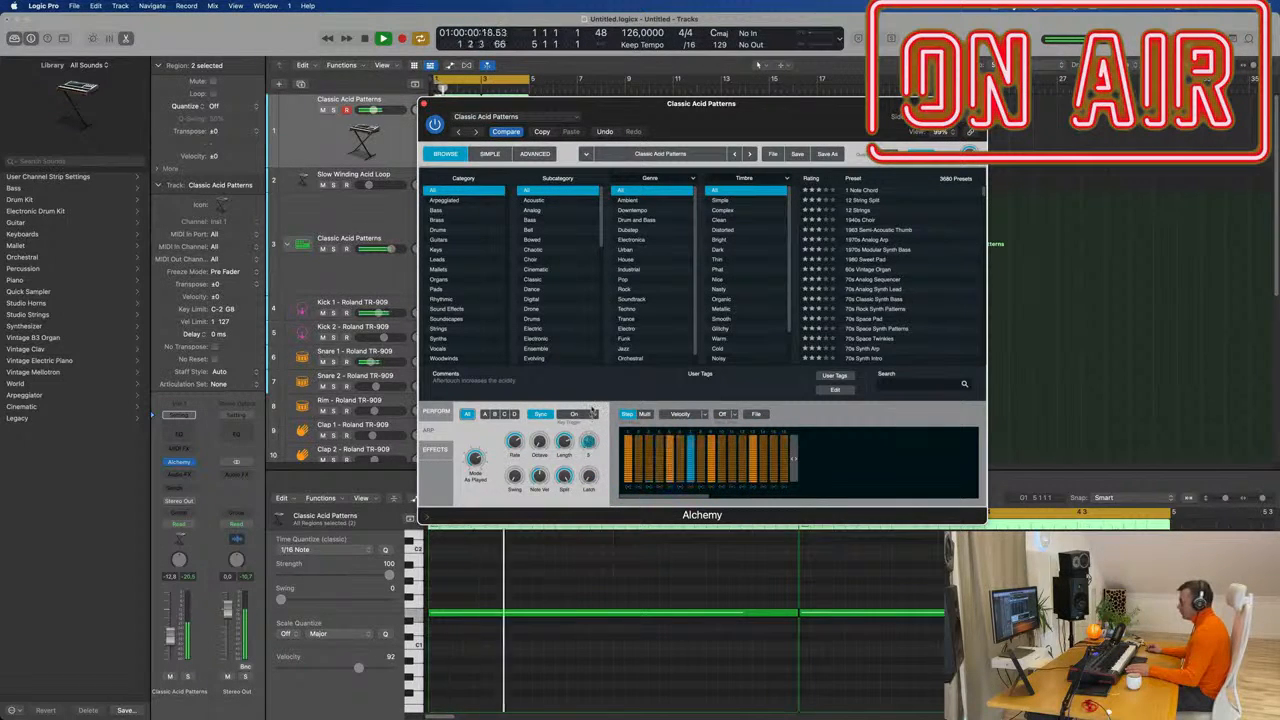
{"action": "left_click_drag", "start_coordinate": [589, 440], "coordinate": [588, 467]}
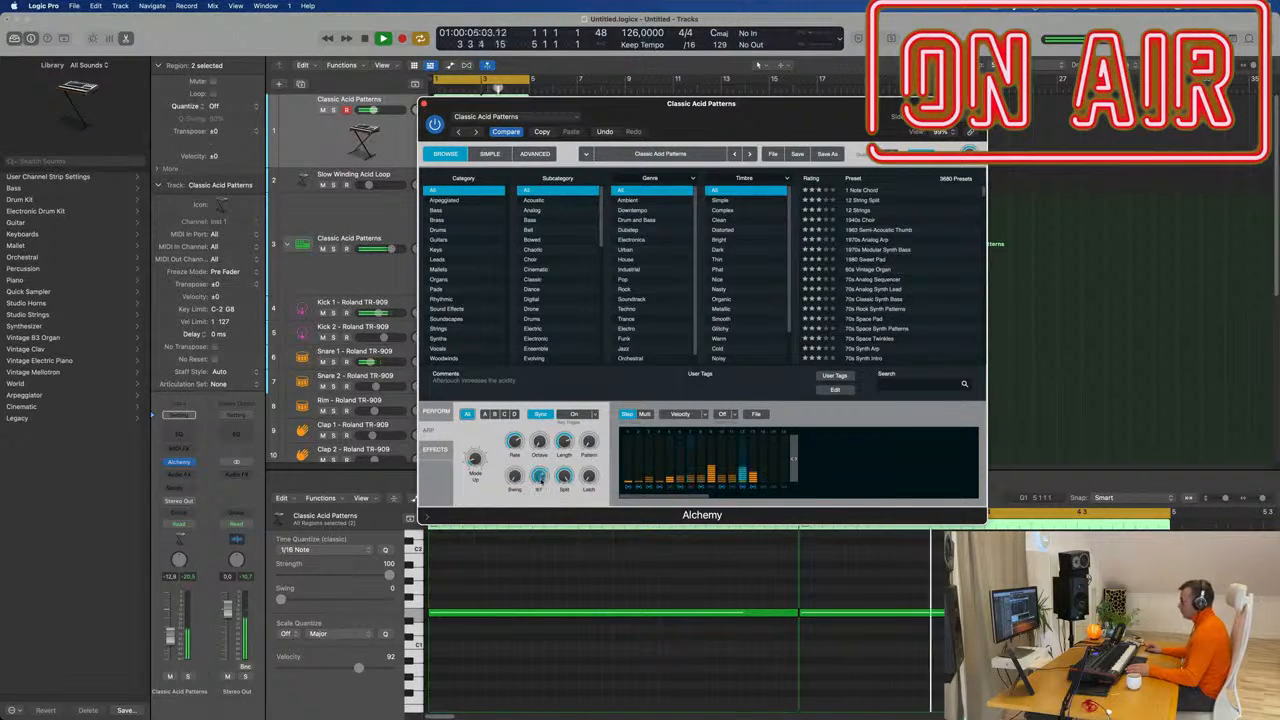
{"action": "left_click", "coordinate": [438, 411]}
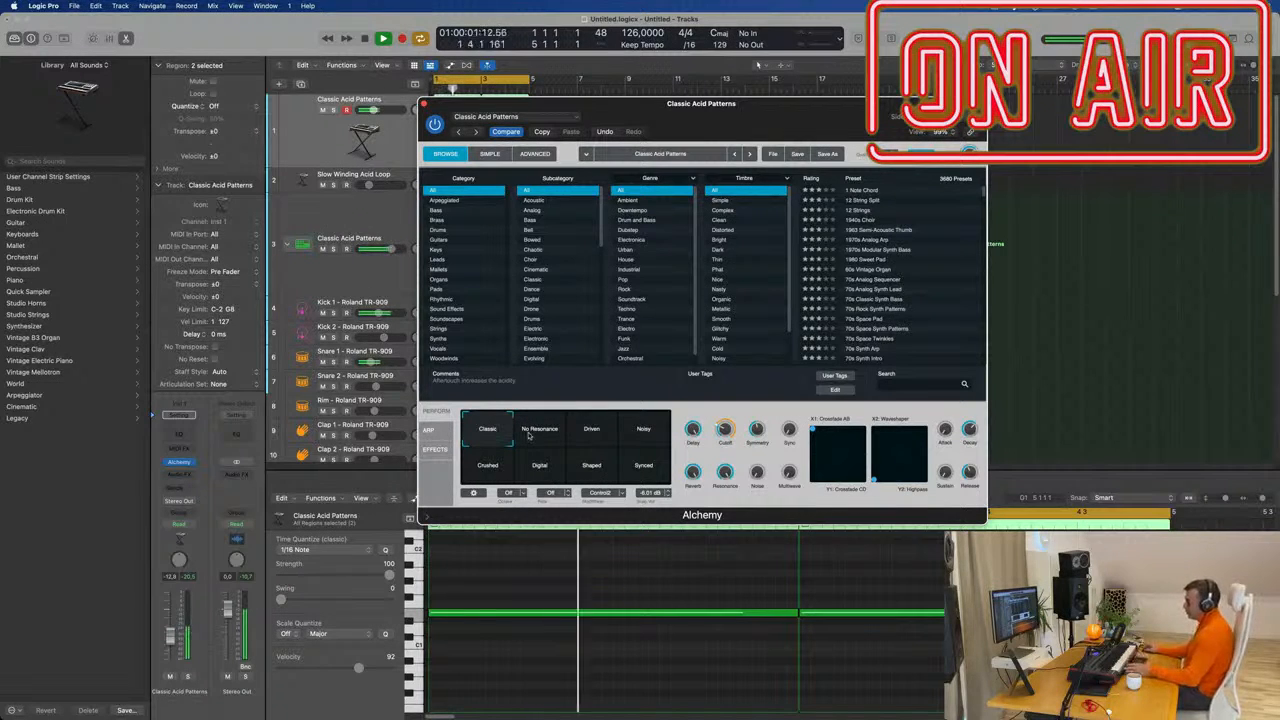
Try the No Resonance filter pad, settle on Driven, and move the Alchemy window right.
{"action": "left_click", "coordinate": [542, 428]}
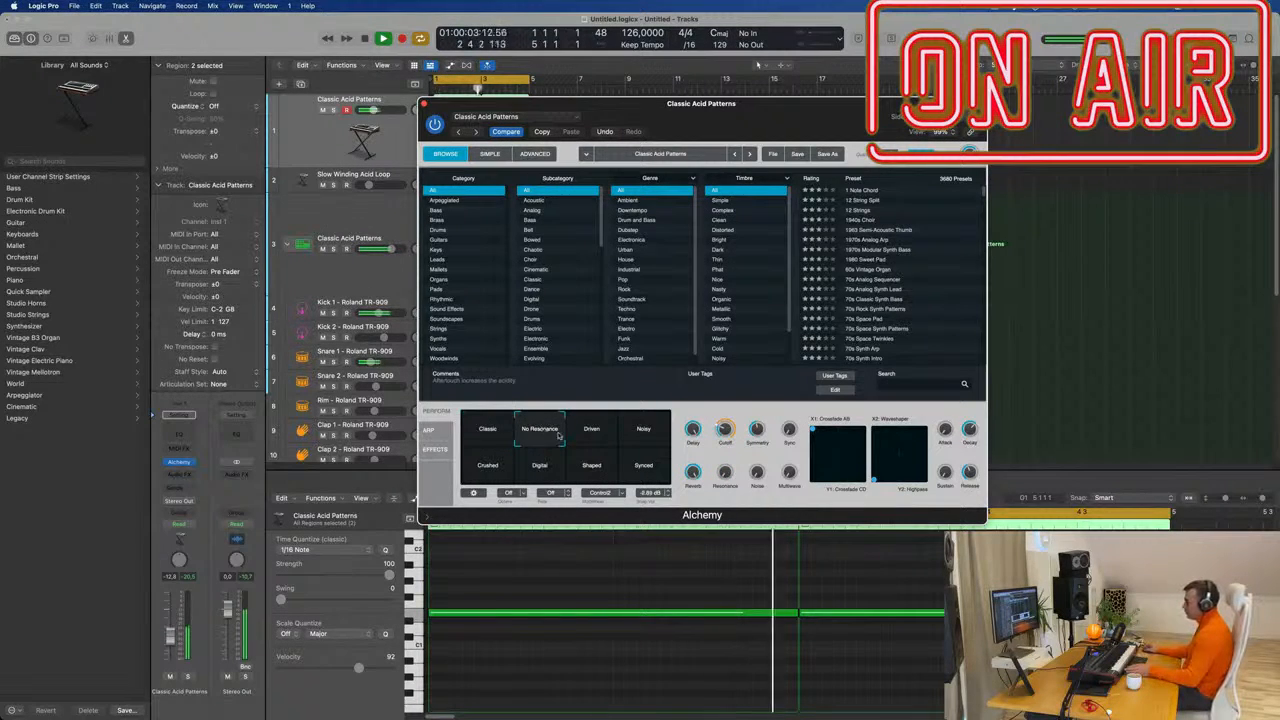
{"action": "left_click", "coordinate": [605, 435]}
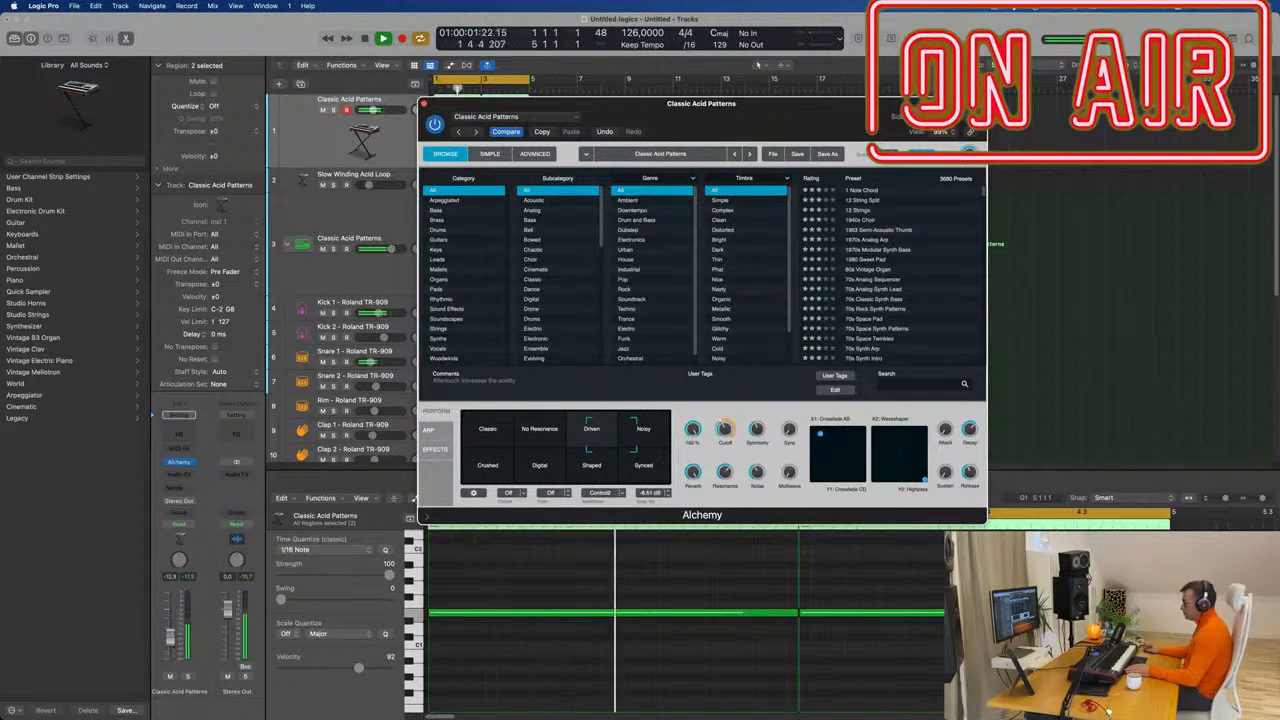
{"action": "left_click_drag", "start_coordinate": [170, 640], "coordinate": [170, 638]}
{"action": "left_click_drag", "start_coordinate": [732, 108], "coordinate": [954, 118]}
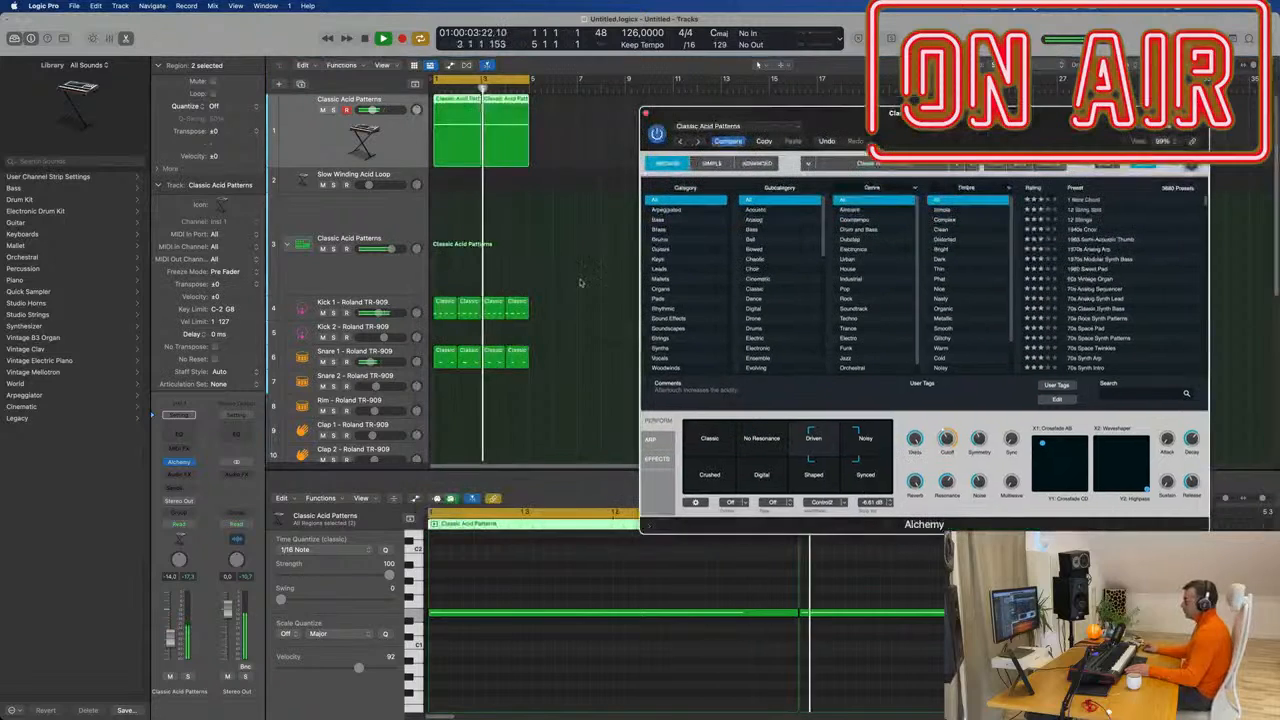
Insert a Compressor after Alchemy and side-chain it from Bus 1.
{"action": "left_click", "coordinate": [182, 476]}
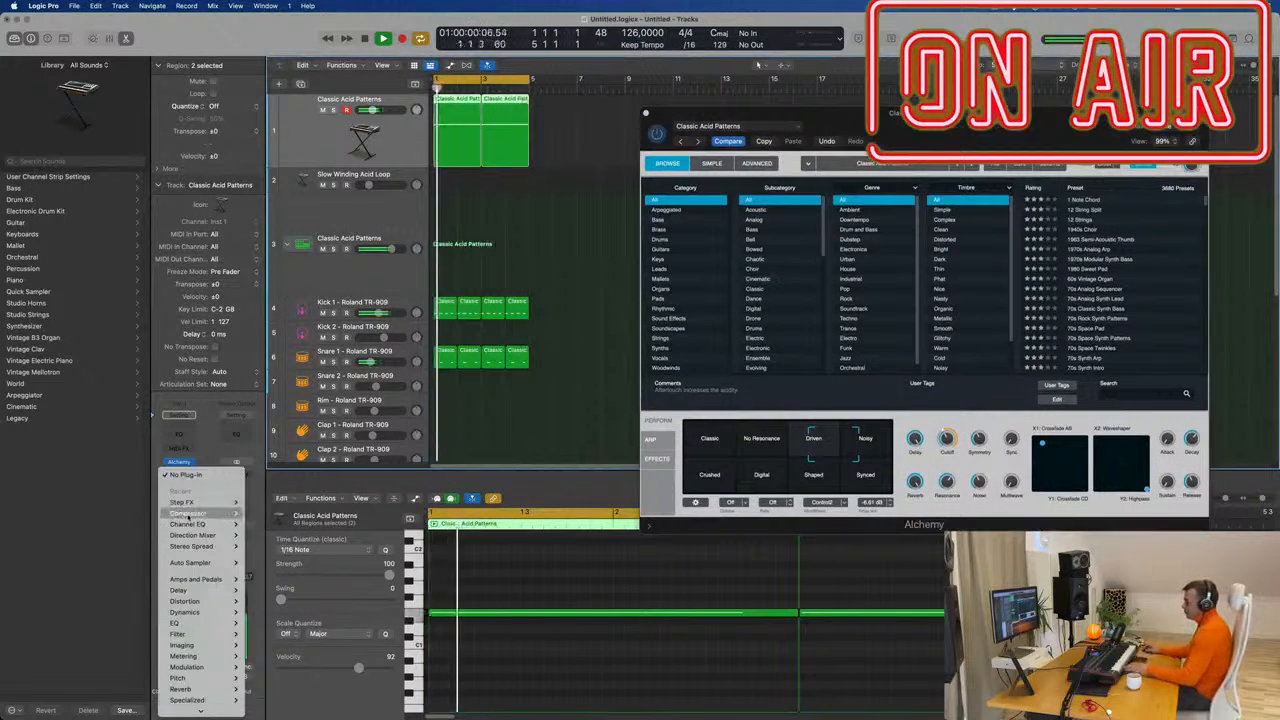
{"action": "left_click", "coordinate": [482, 333]}
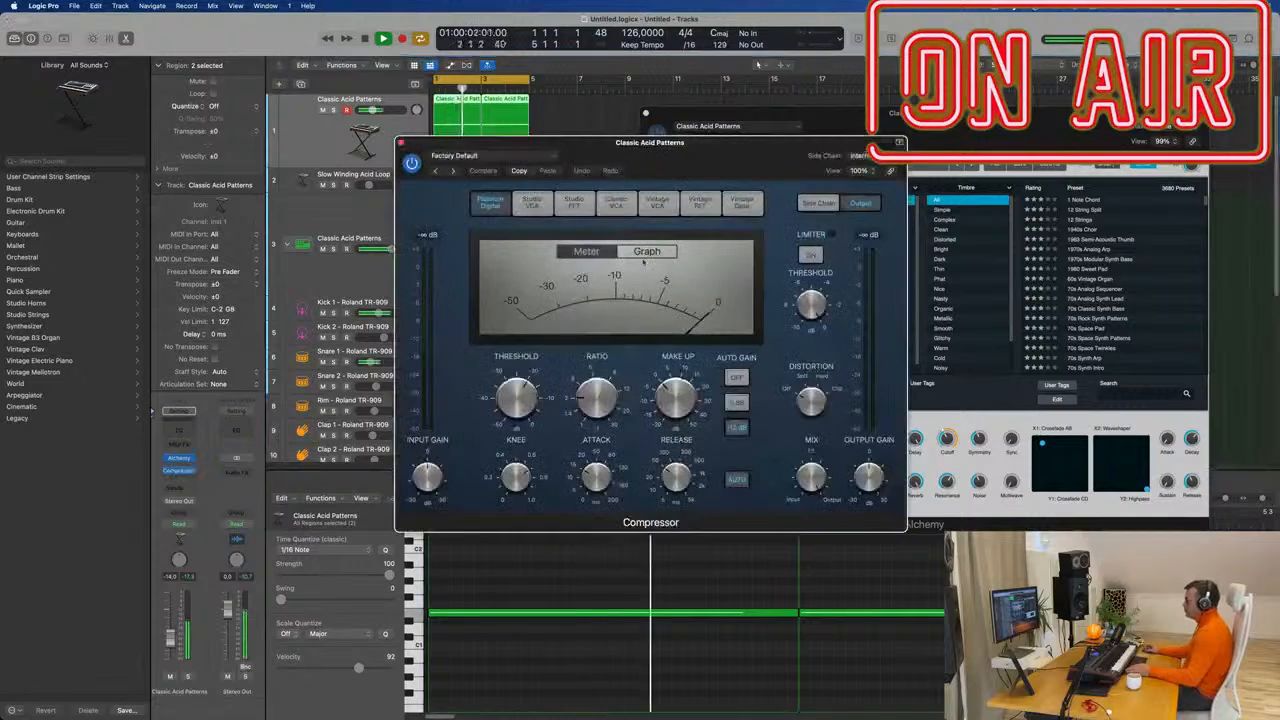
{"action": "left_click_drag", "start_coordinate": [753, 164], "coordinate": [735, 168]}
{"action": "left_click", "coordinate": [851, 158]}
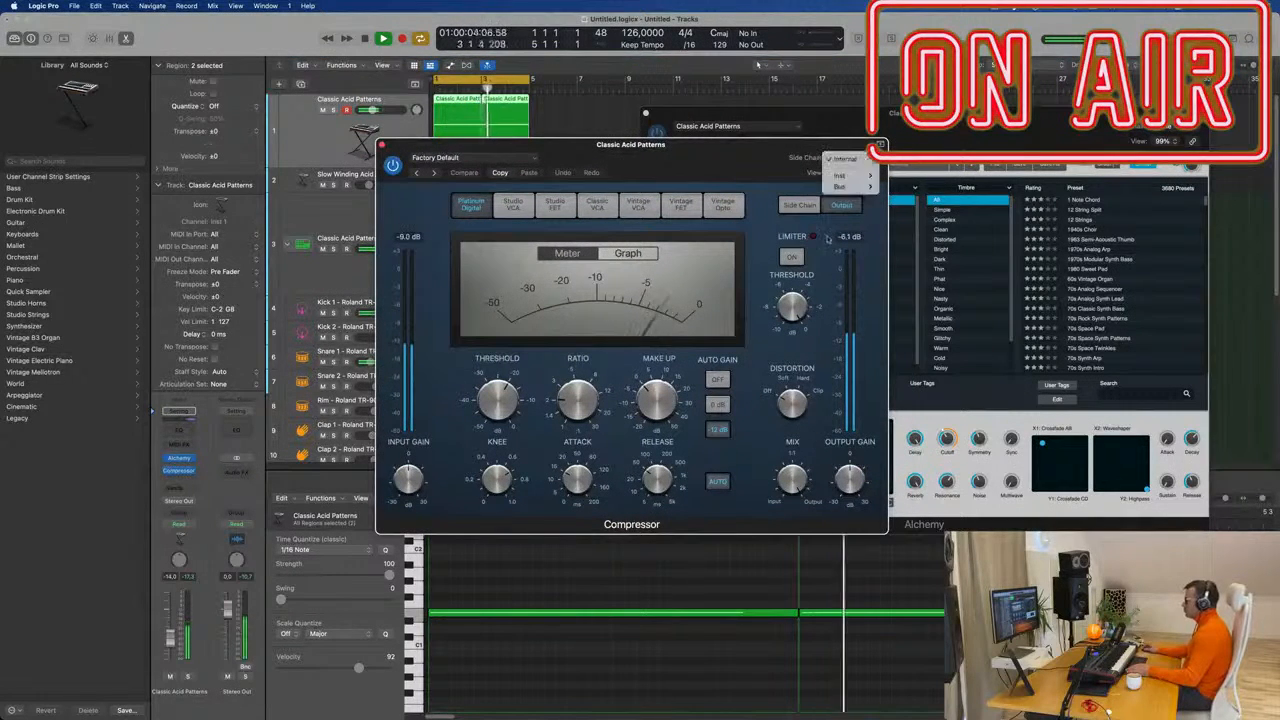
{"action": "mouse_move", "coordinate": [869, 186]}
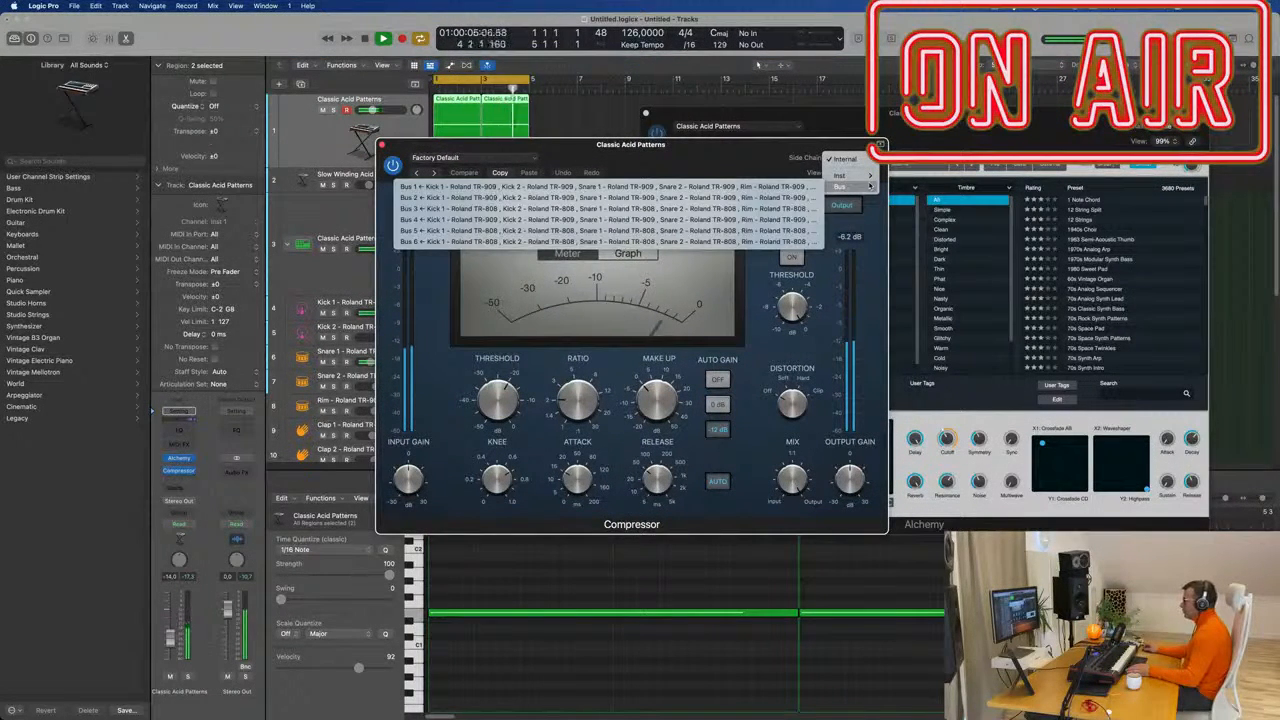
{"action": "left_click", "coordinate": [600, 187]}
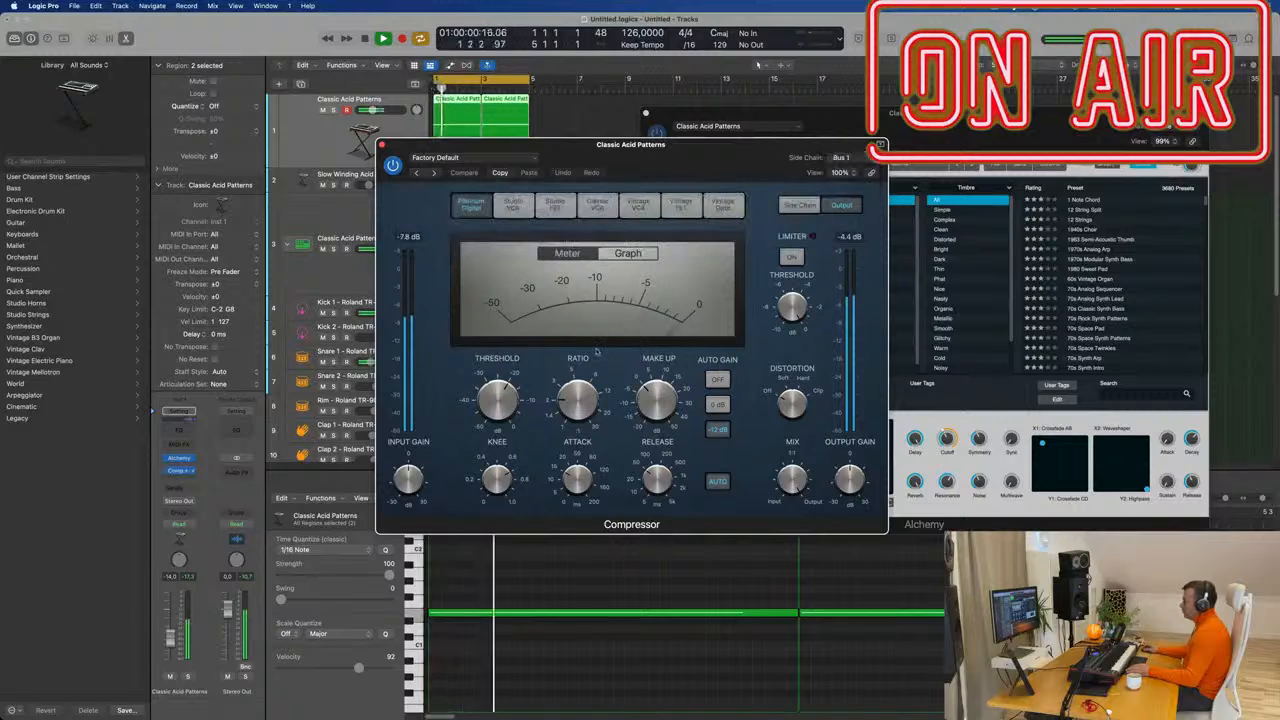
{"action": "left_click_drag", "start_coordinate": [640, 144], "coordinate": [710, 225]}
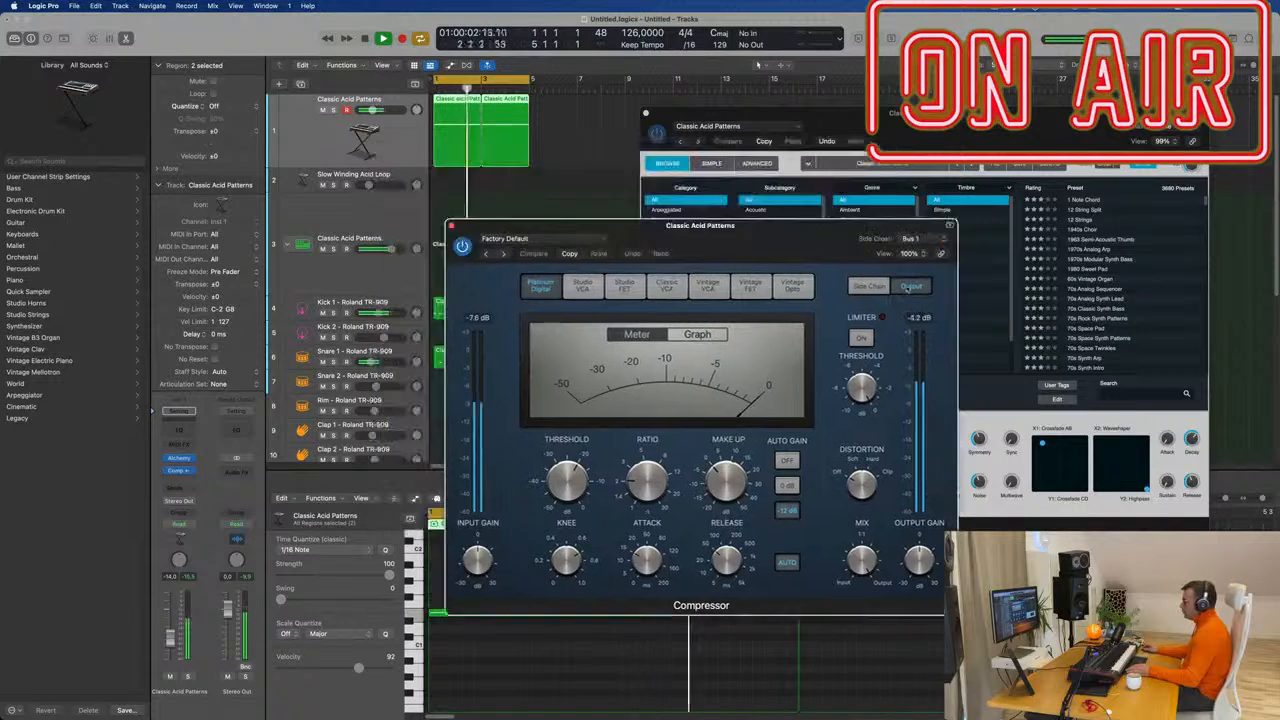
{"action": "left_click_drag", "start_coordinate": [785, 242], "coordinate": [948, 281]}
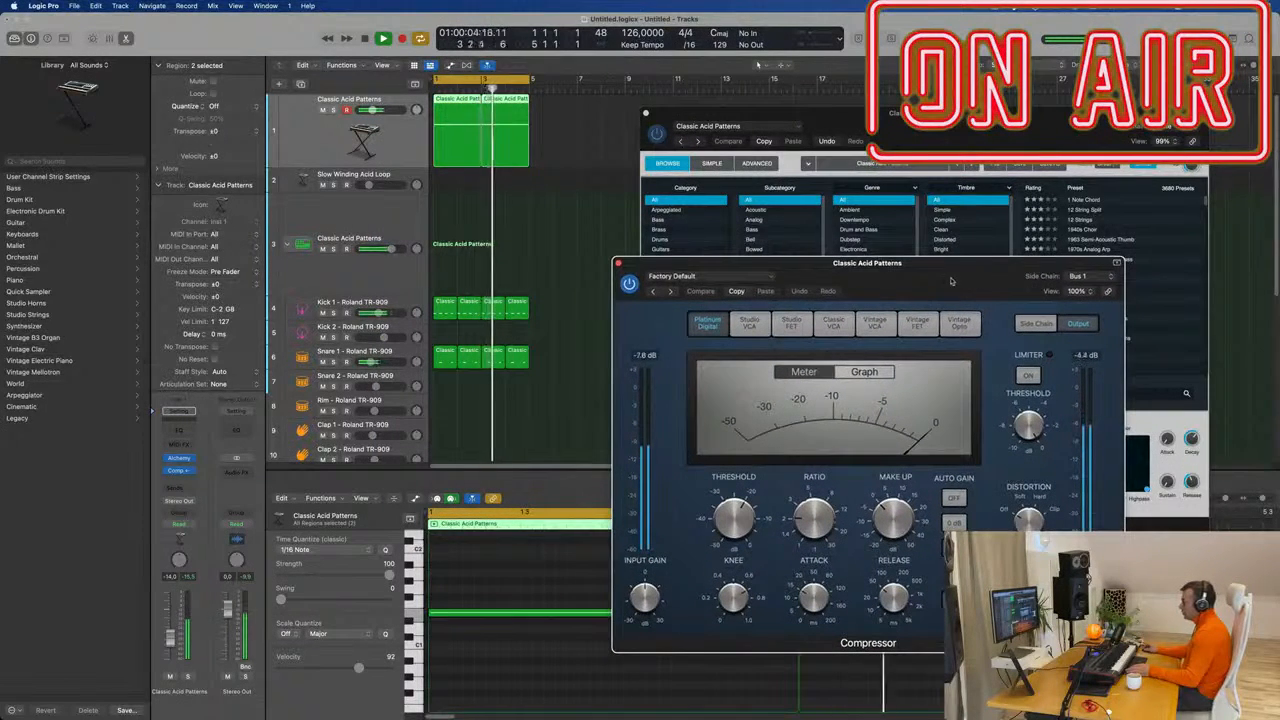
Change the side chain to Kick 1 - Roland TR-909, set release to Auto, and close the Compressor.
{"action": "left_click", "coordinate": [1090, 276]}
{"action": "mouse_move", "coordinate": [993, 258]}
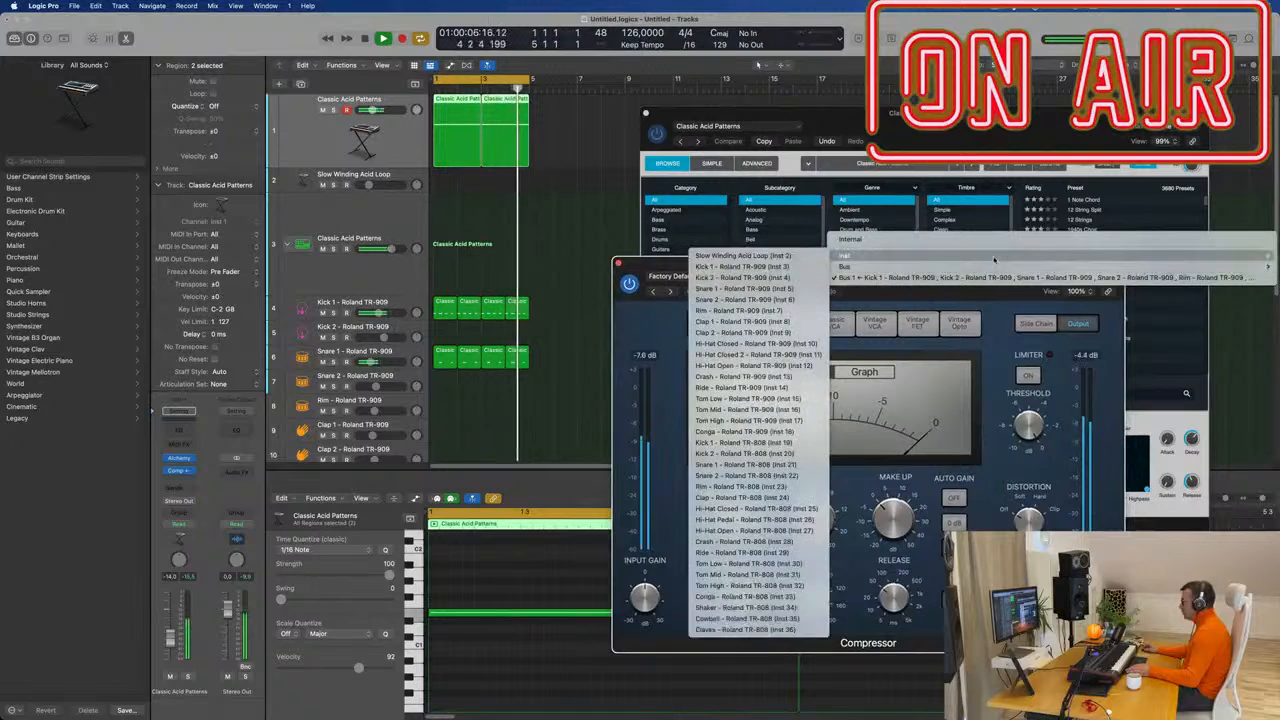
{"action": "left_click", "coordinate": [750, 266]}
{"action": "left_click_drag", "start_coordinate": [904, 265], "coordinate": [802, 265]}
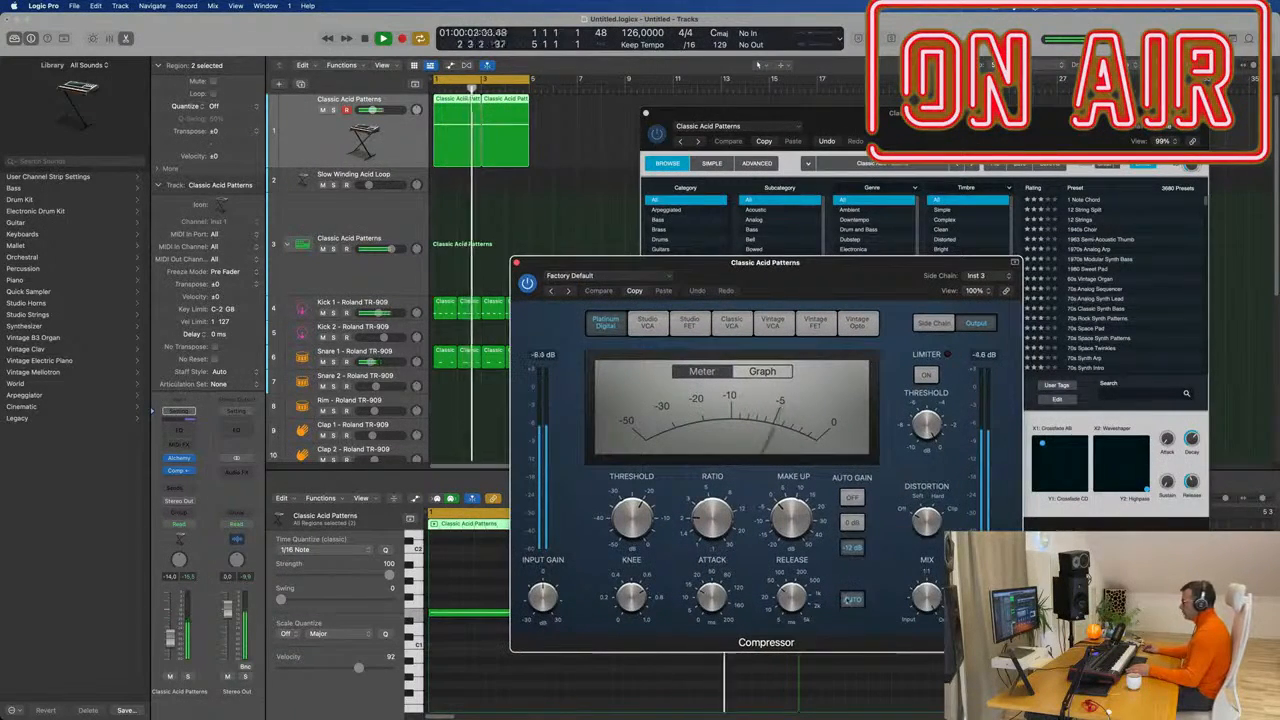
{"action": "left_click", "coordinate": [851, 599]}
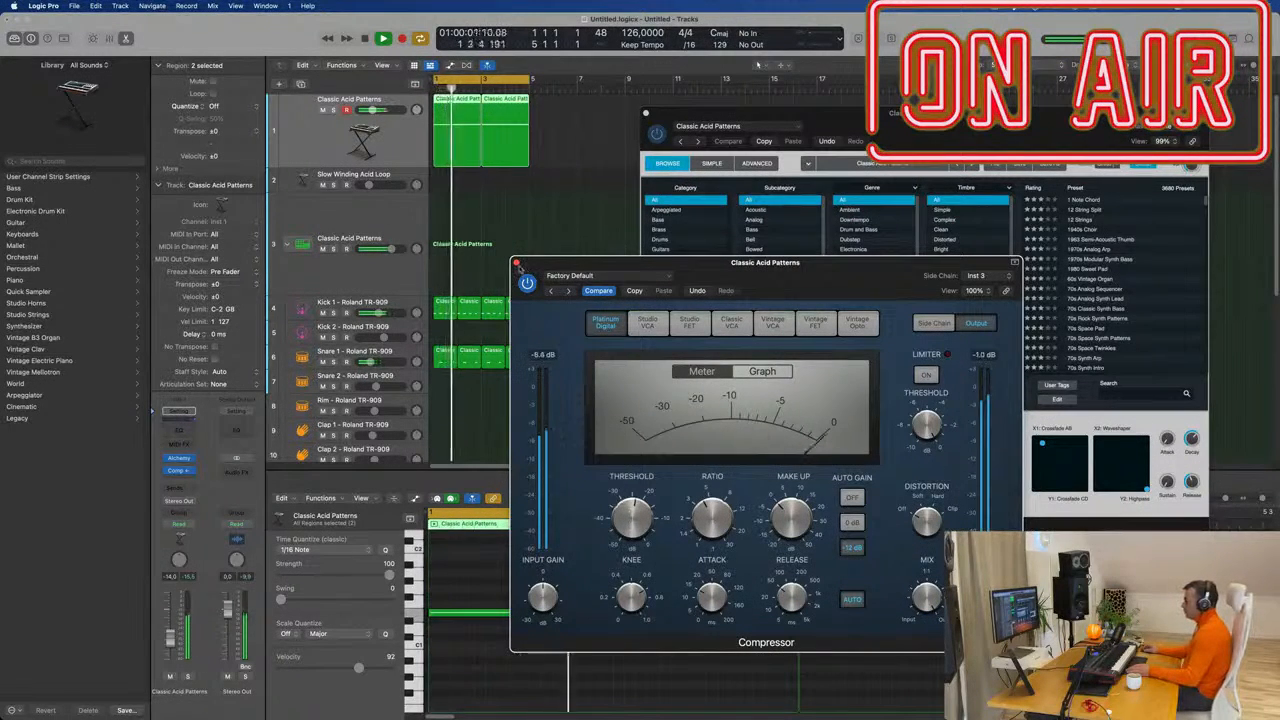
{"action": "left_click", "coordinate": [515, 263]}
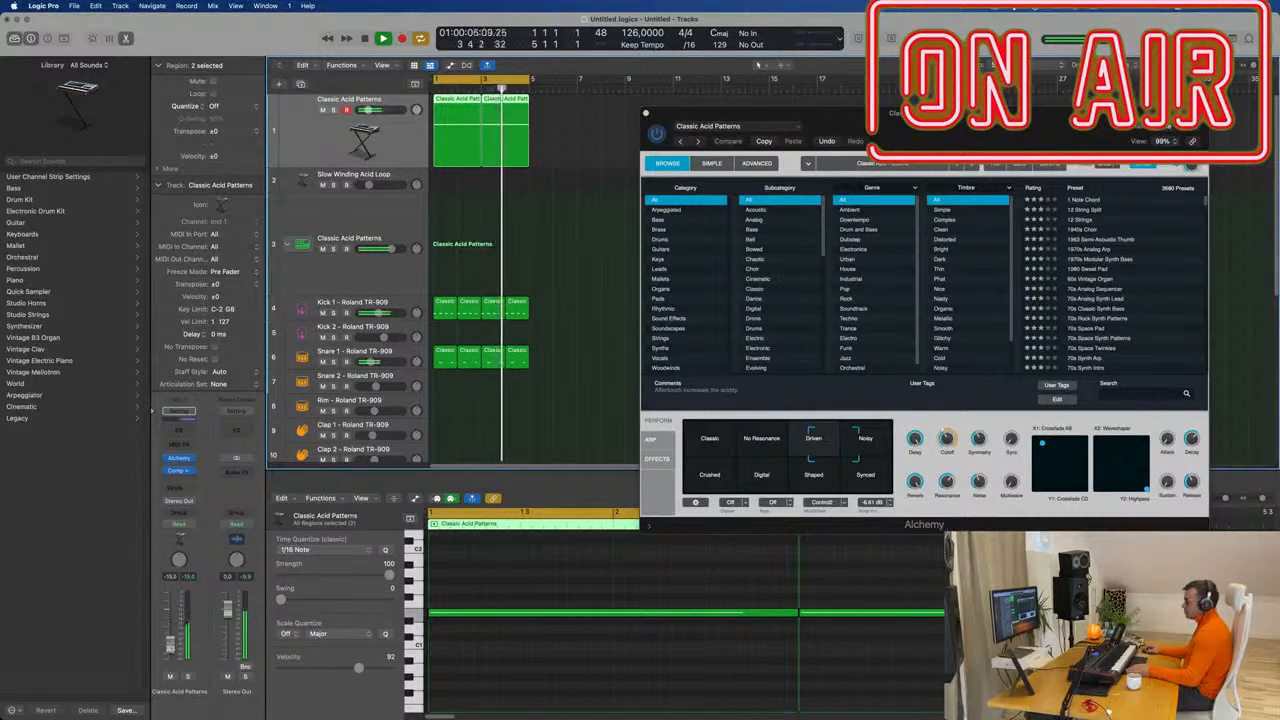
Insert a stereo Vintage Tube EQ in the slot below the compressor.
{"action": "left_click", "coordinate": [186, 471]}
{"action": "mouse_move", "coordinate": [193, 505]}
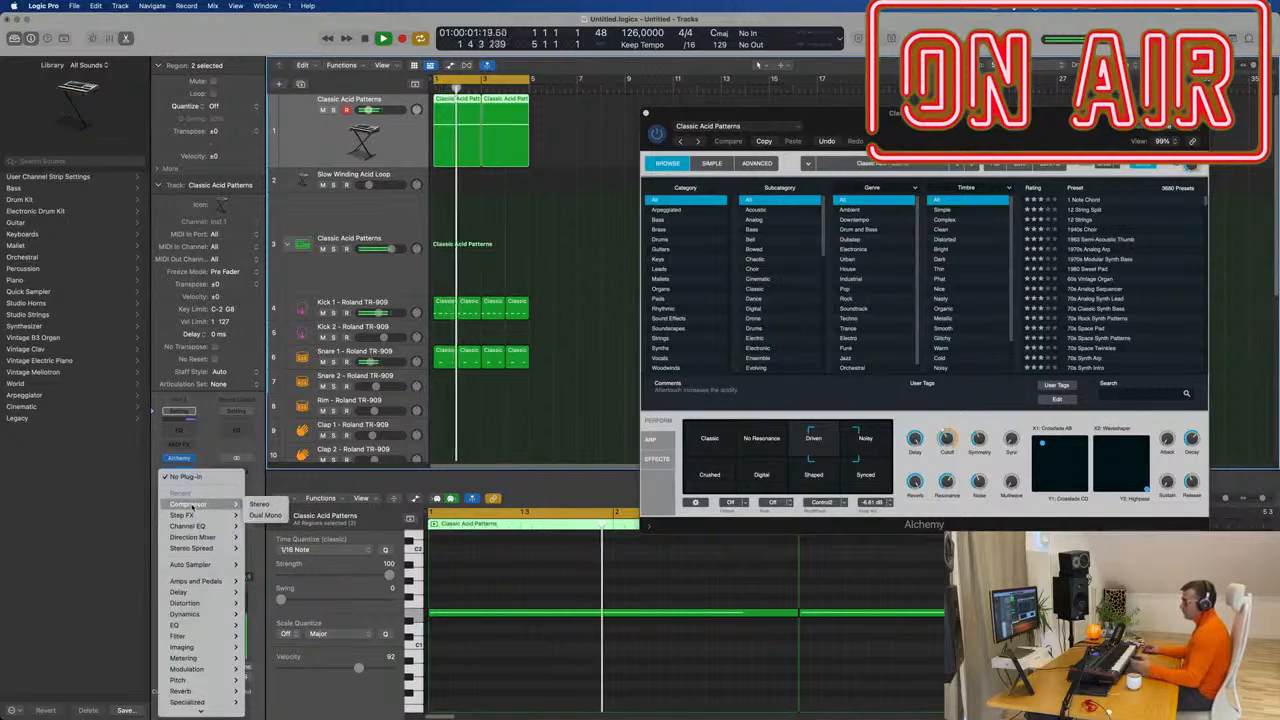
{"action": "scroll", "coordinate": [191, 505], "scroll_direction": "down", "scroll_amount": 1}
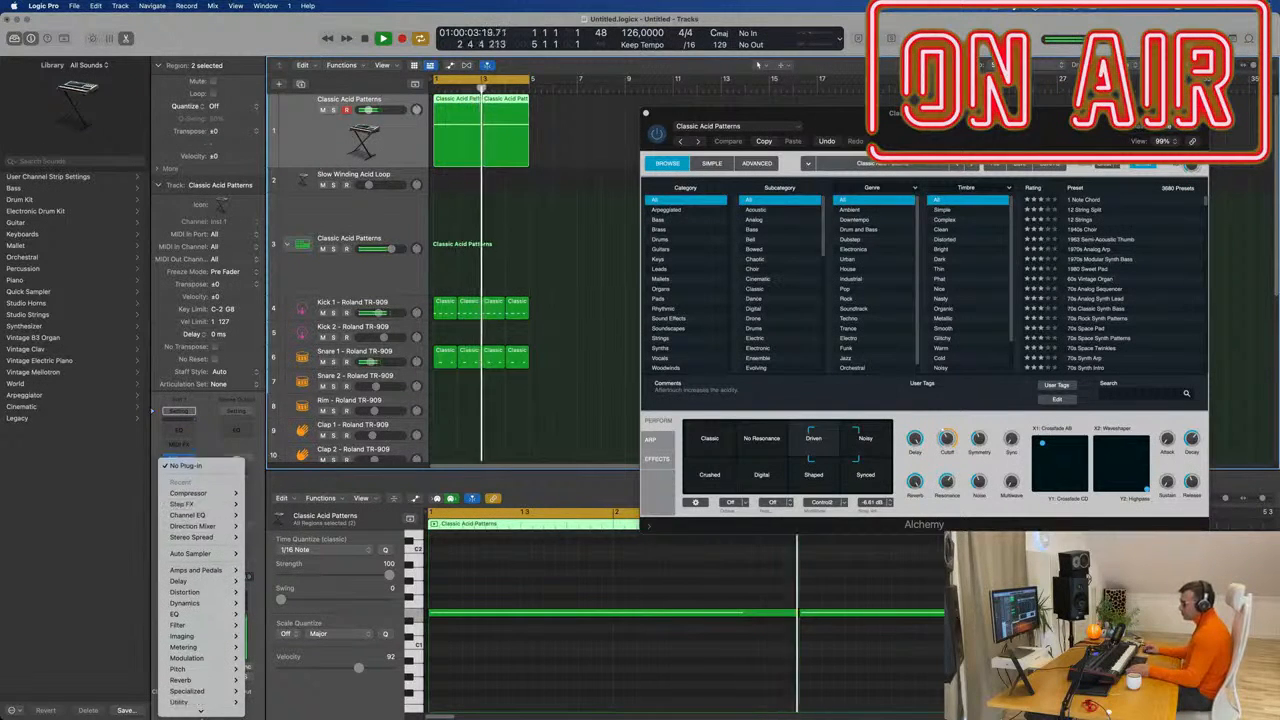
{"action": "scroll", "coordinate": [200, 708], "scroll_direction": "down", "scroll_amount": 1}
{"action": "mouse_move", "coordinate": [244, 508]}
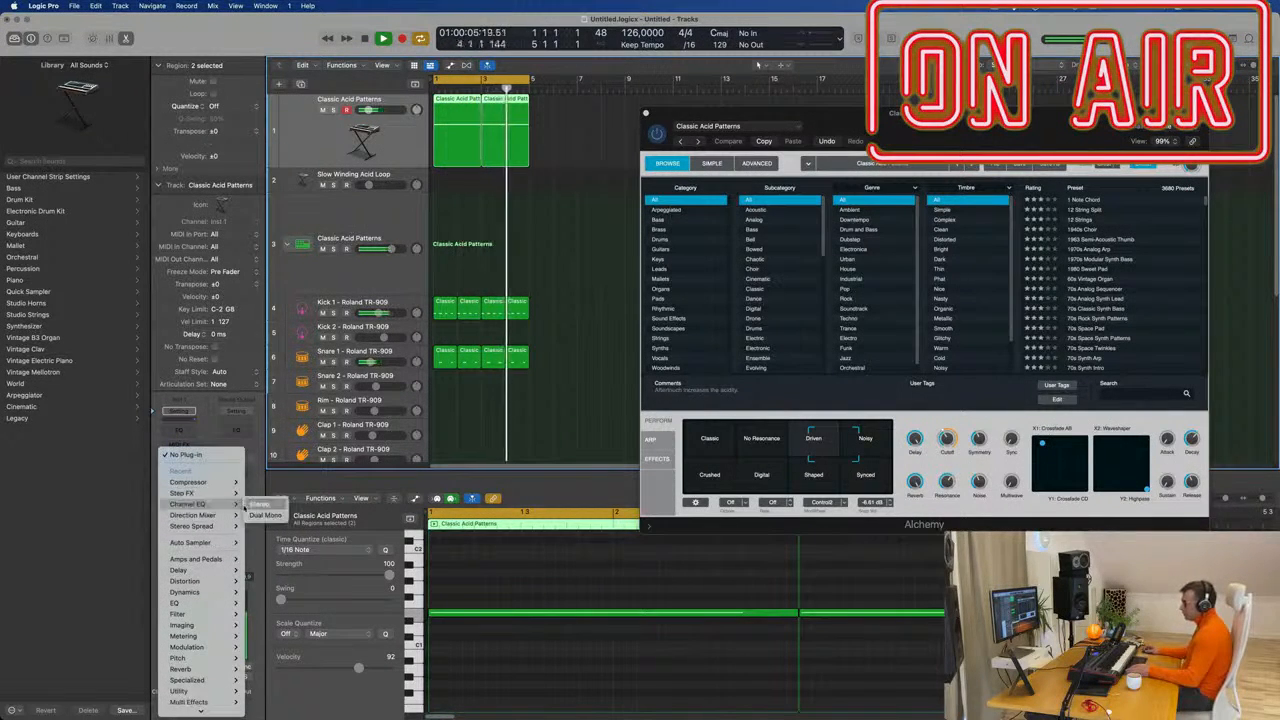
{"action": "mouse_move", "coordinate": [200, 704]}
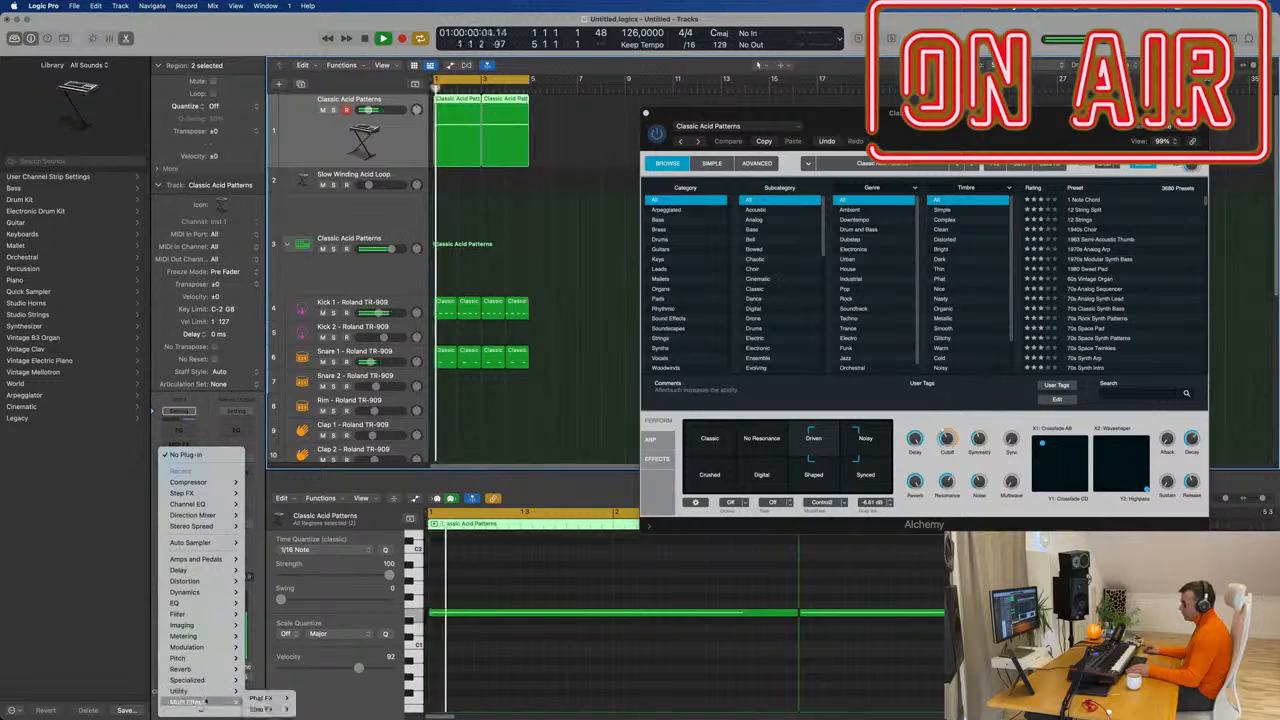
{"action": "mouse_move", "coordinate": [205, 603]}
{"action": "mouse_move", "coordinate": [272, 648]}
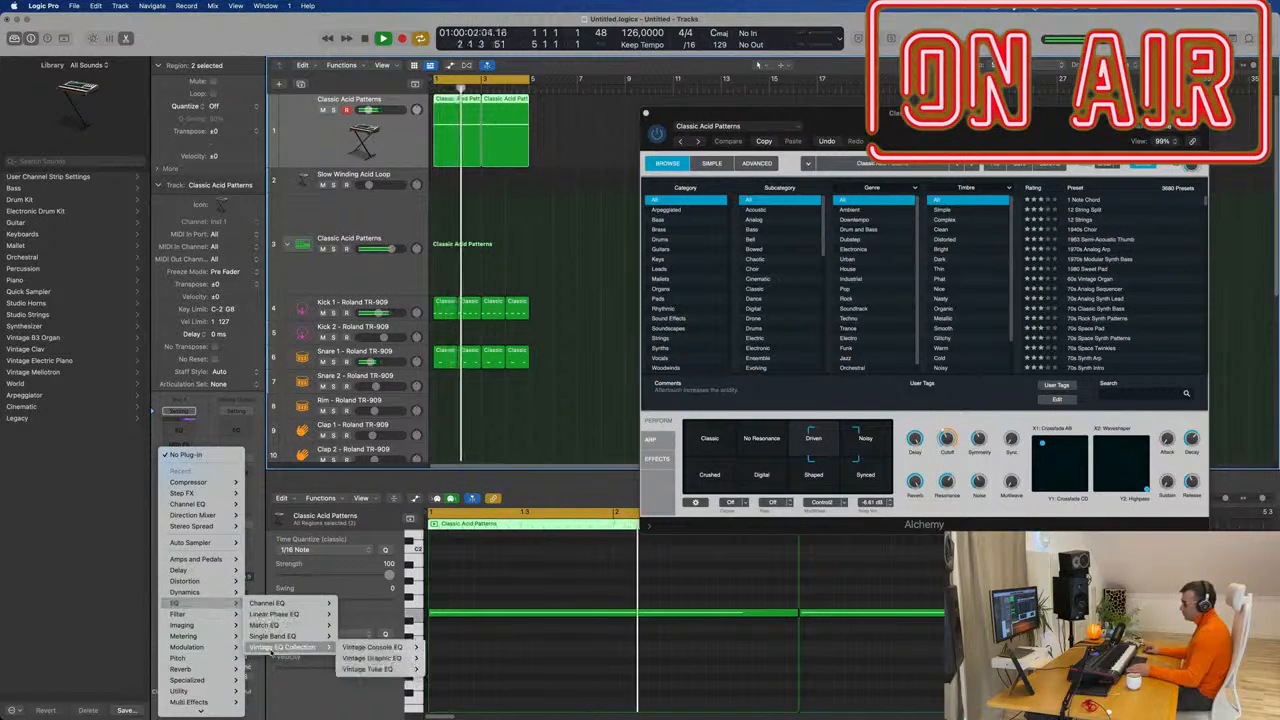
{"action": "mouse_move", "coordinate": [348, 650]}
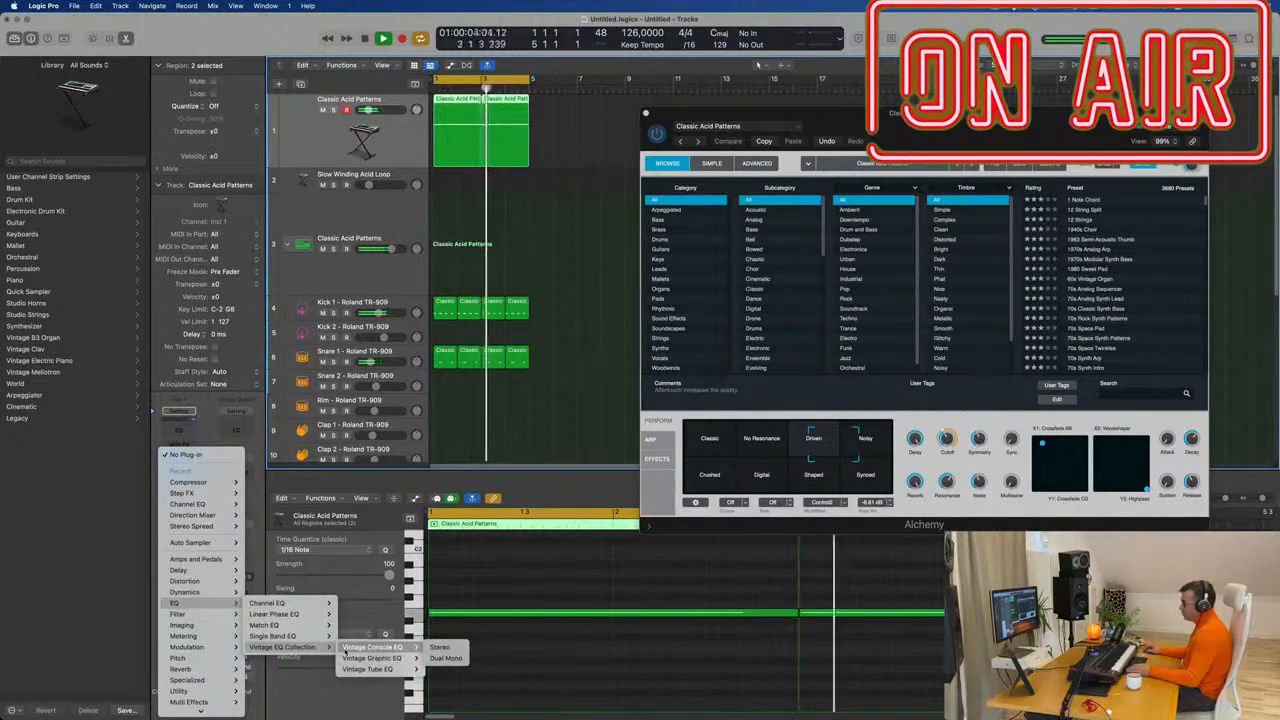
{"action": "mouse_move", "coordinate": [380, 669]}
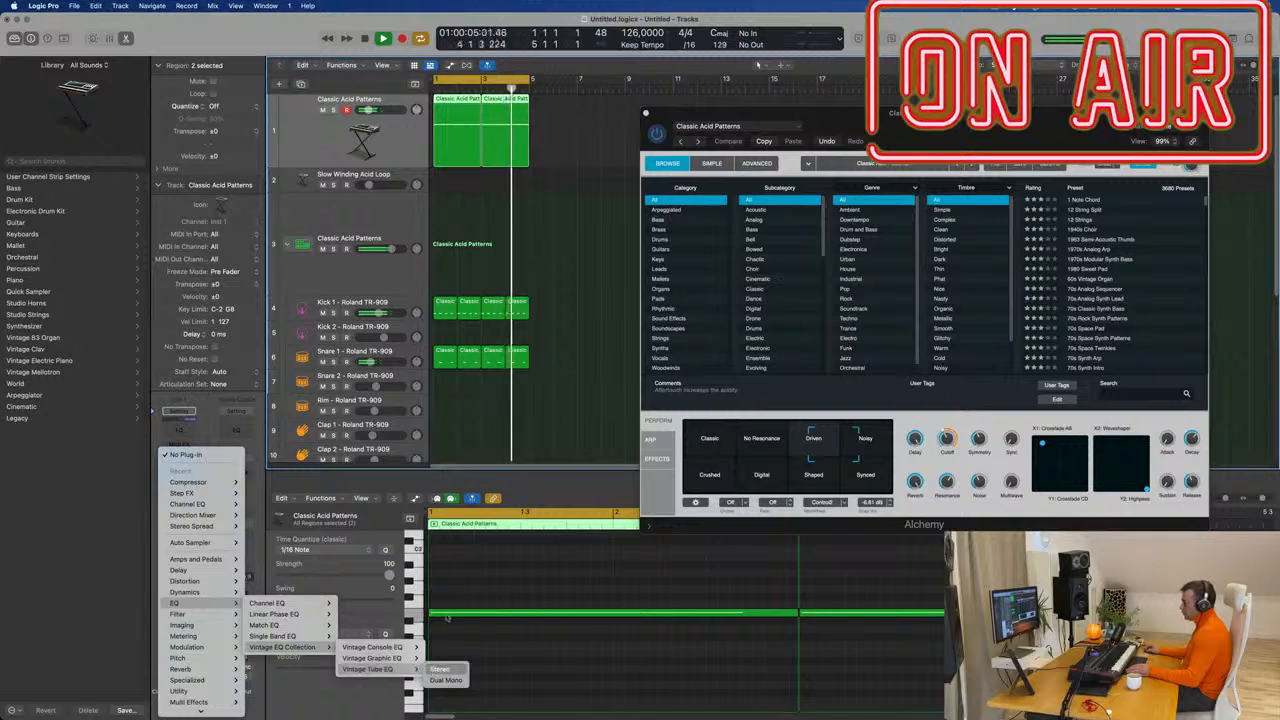
{"action": "left_click", "coordinate": [440, 668]}
Load the Big Synth preset into the Vintage Tube EQ and move its window aside.
{"action": "left_click", "coordinate": [525, 157]}
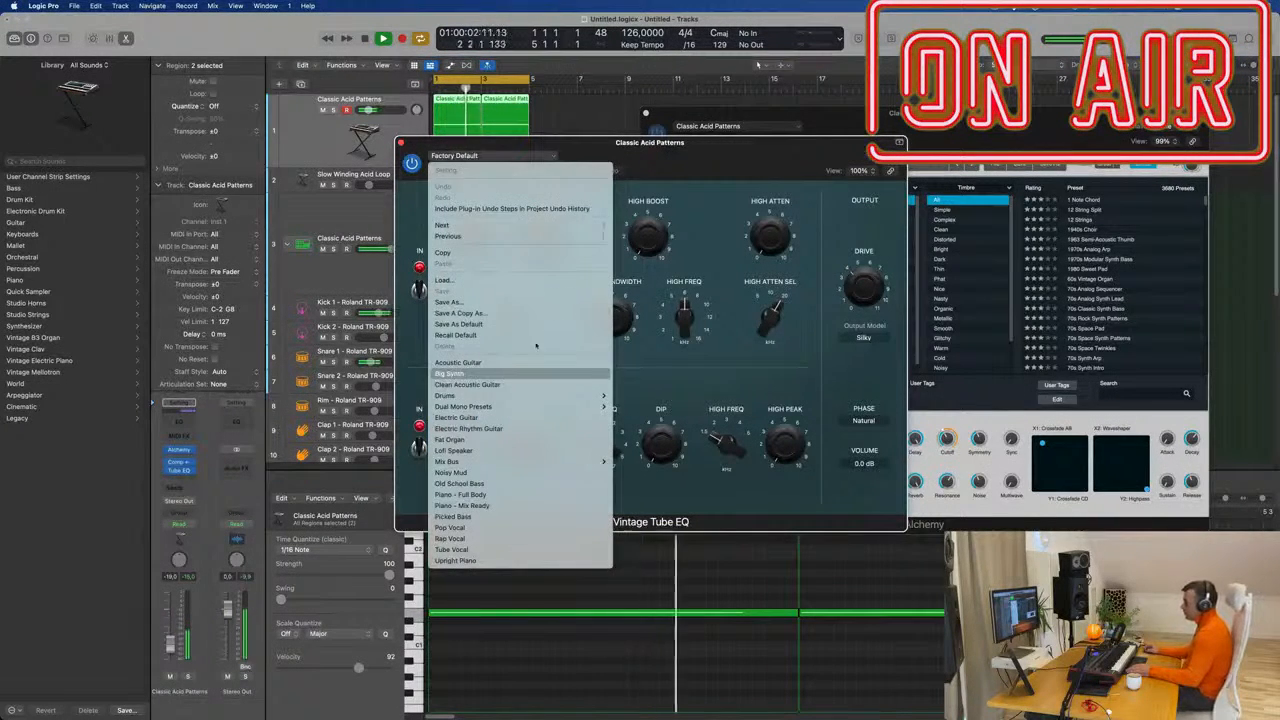
{"action": "left_click", "coordinate": [536, 373]}
{"action": "left_click_drag", "start_coordinate": [662, 151], "coordinate": [648, 219]}
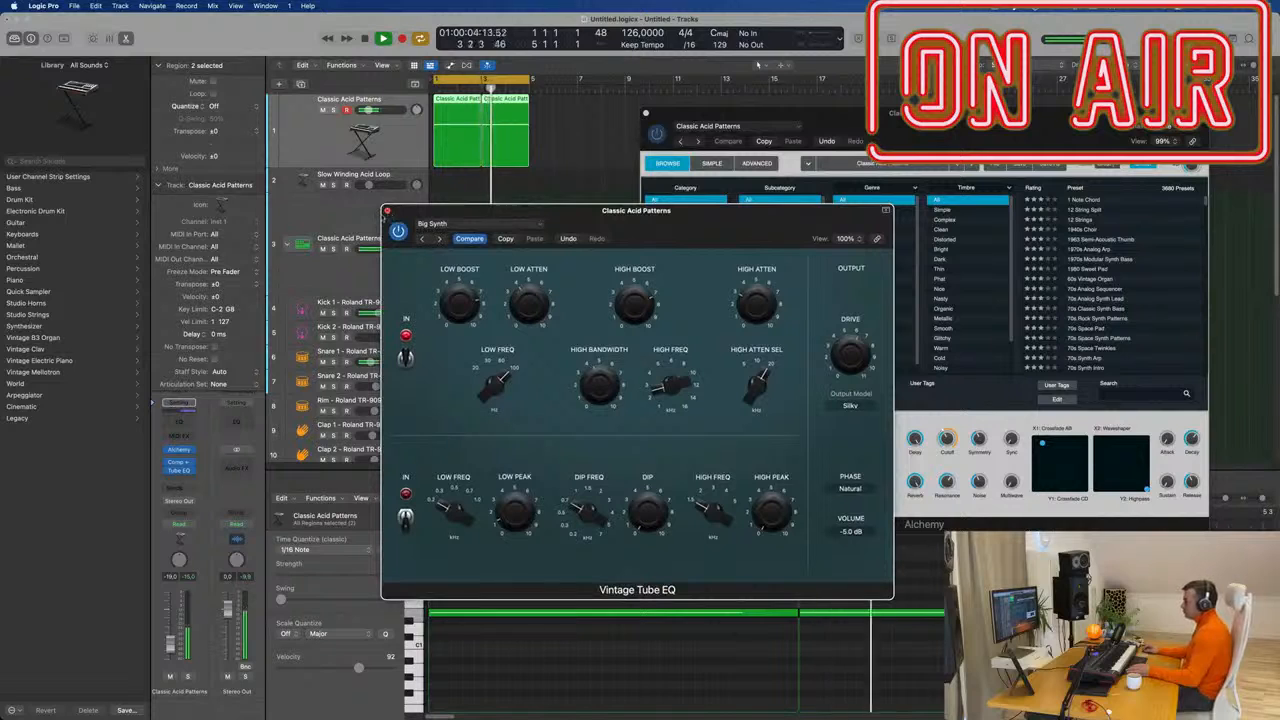
Close the Tube EQ window and raise Alchemy's resonance to about 75.9 %.
{"action": "left_click", "coordinate": [388, 211]}
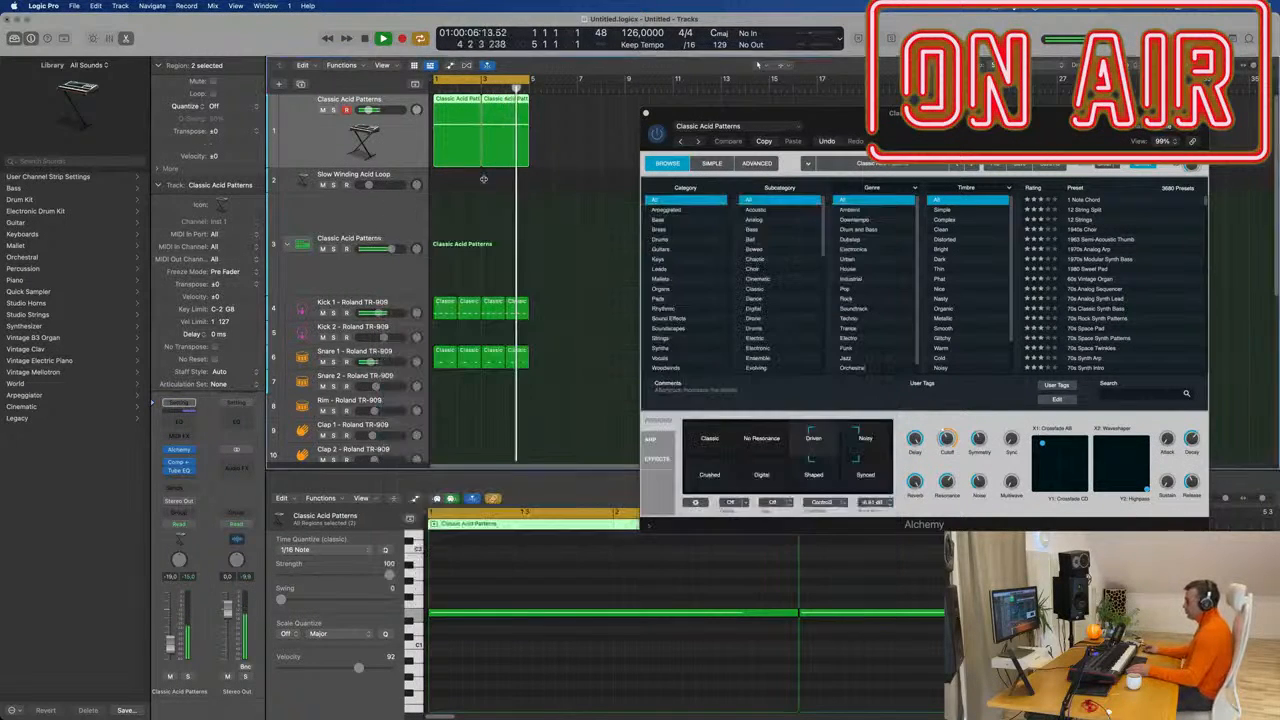
{"action": "left_click_drag", "start_coordinate": [760, 113], "coordinate": [620, 175]}
{"action": "left_click_drag", "start_coordinate": [808, 545], "coordinate": [811, 531]}
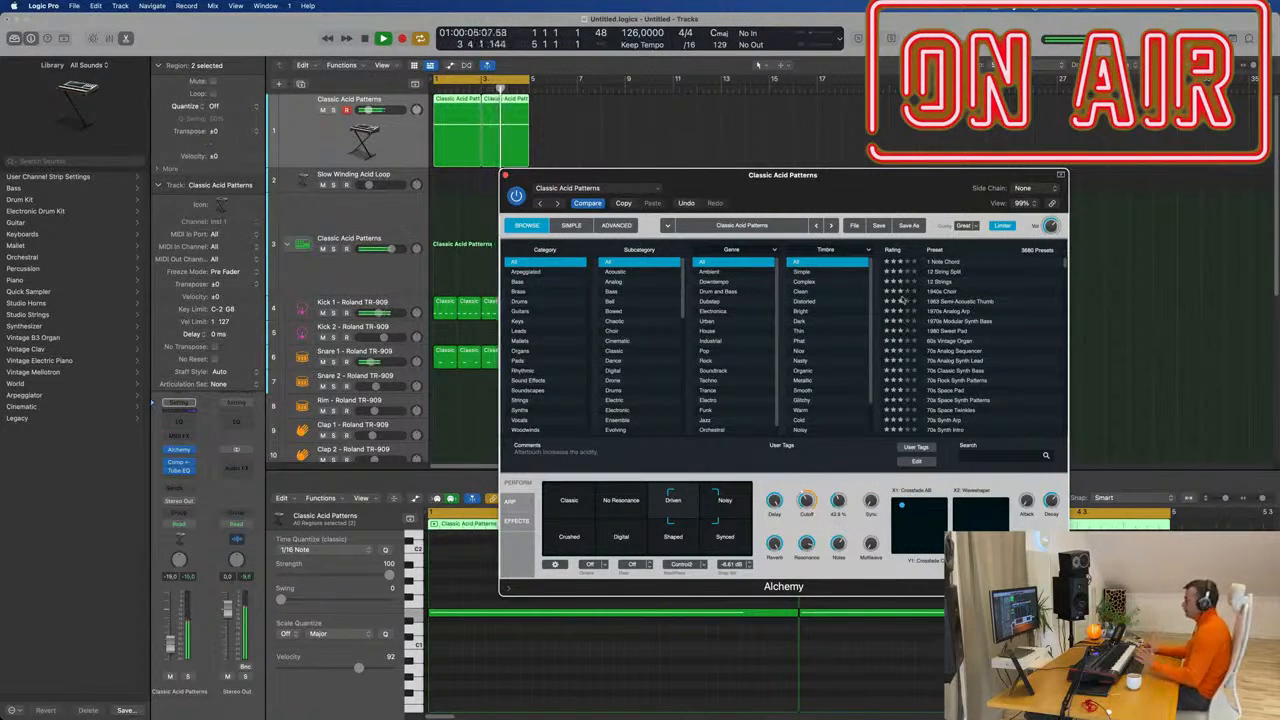
Create track Inst 37 with duplicate settings using Cmd+D.
{"action": "left_click_drag", "start_coordinate": [845, 190], "coordinate": [924, 166]}
{"action": "left_click", "coordinate": [289, 146]}
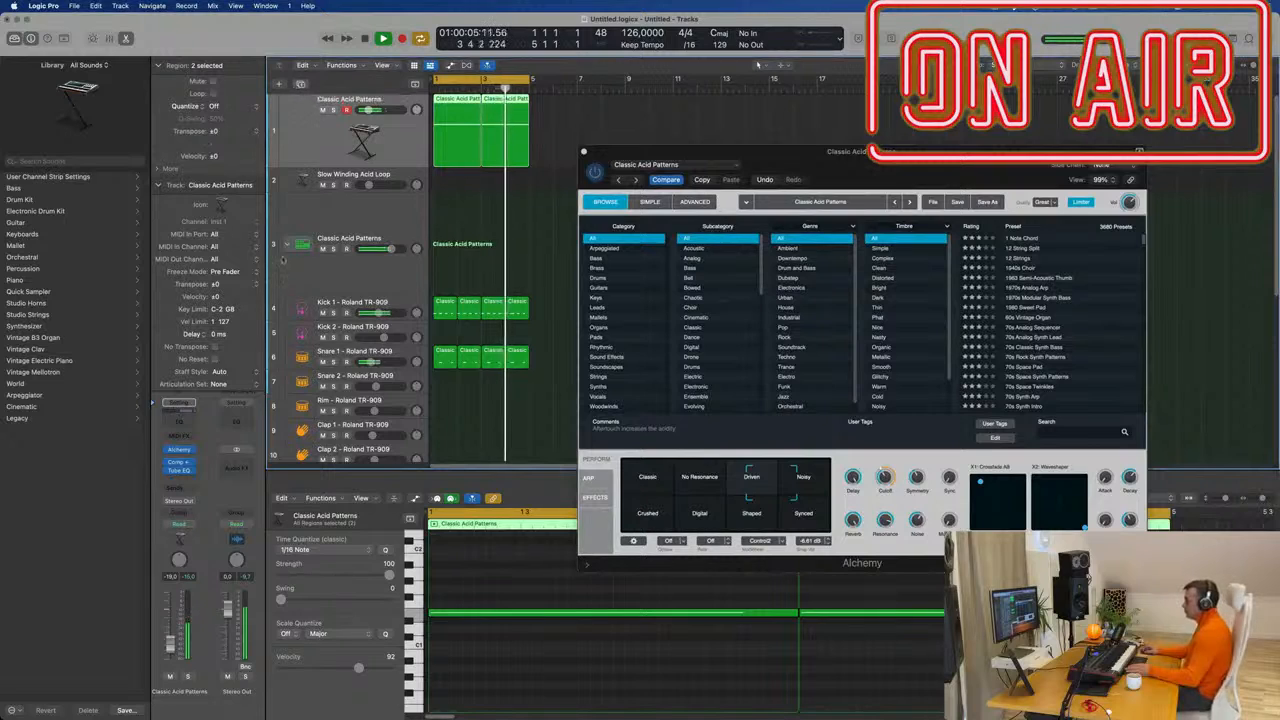
{"action": "key", "text": "super+d"}
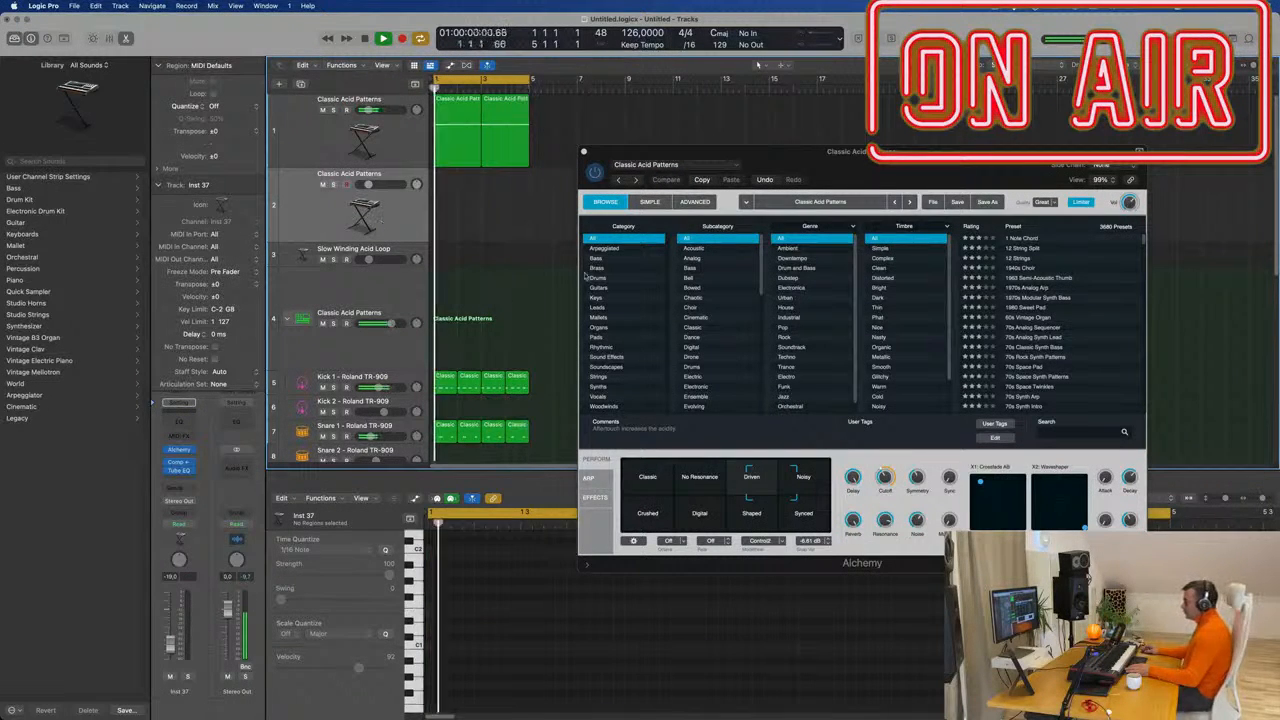
Set Inst 37's Alchemy to the Classic transform pad with arpeggiator pattern 3.
{"action": "left_click", "coordinate": [180, 451]}
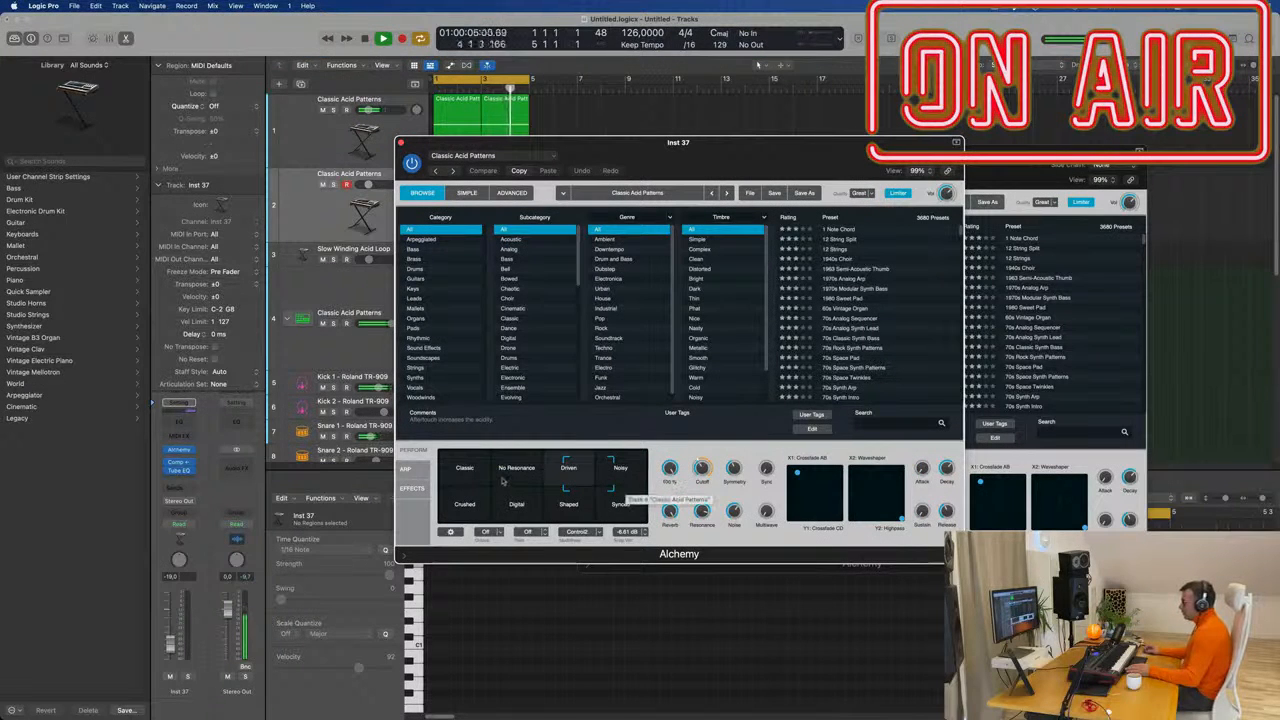
{"action": "left_click", "coordinate": [442, 470]}
{"action": "left_click_drag", "start_coordinate": [704, 143], "coordinate": [819, 126]}
{"action": "left_click", "coordinate": [524, 455]}
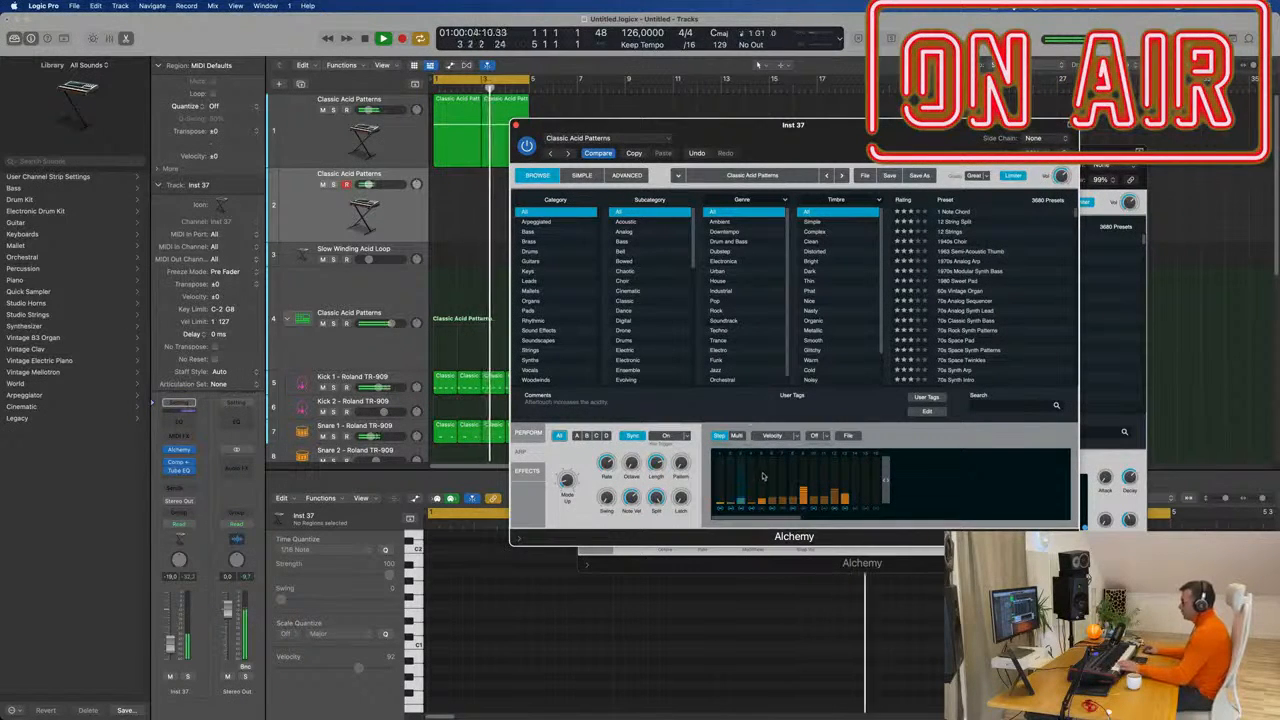
{"action": "left_click_drag", "start_coordinate": [680, 465], "coordinate": [679, 460]}
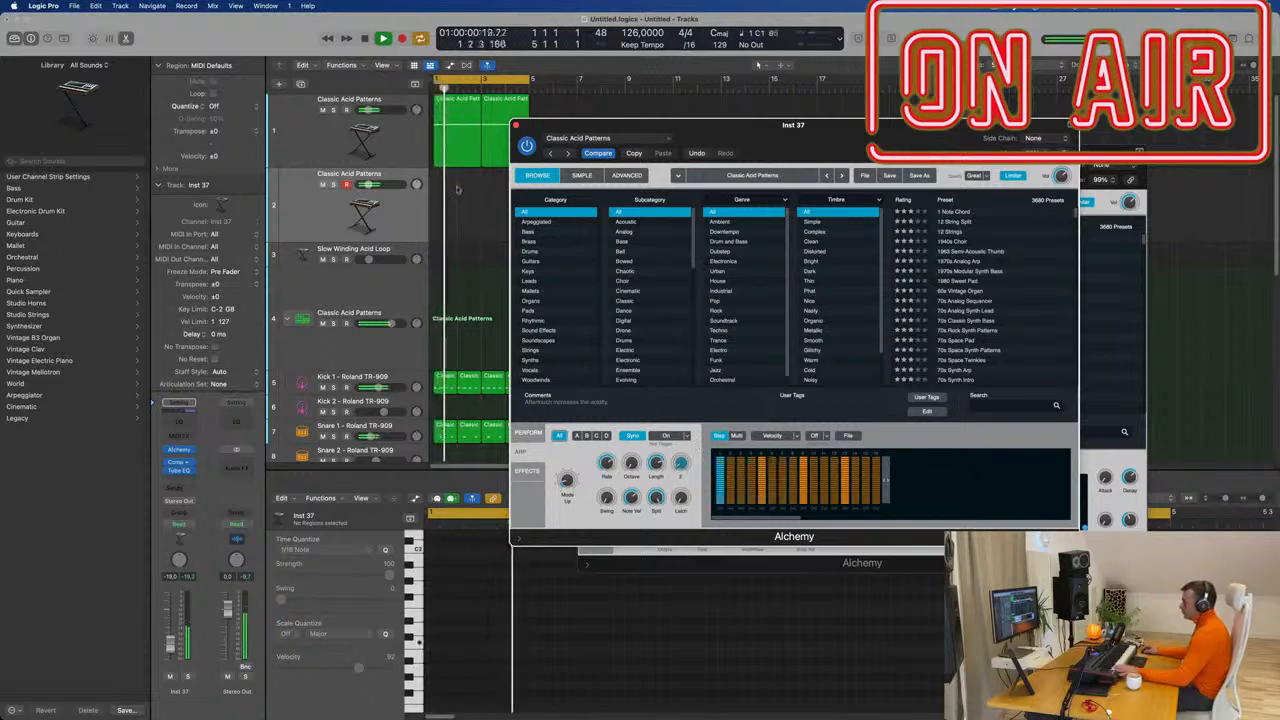
Copy track 1's region onto track 2, copy it again alongside, and play it back.
{"action": "left_click", "coordinate": [461, 106]}
{"action": "left_click_drag", "start_coordinate": [461, 106], "coordinate": [462, 187]}
{"action": "left_click_drag", "start_coordinate": [662, 136], "coordinate": [901, 146]}
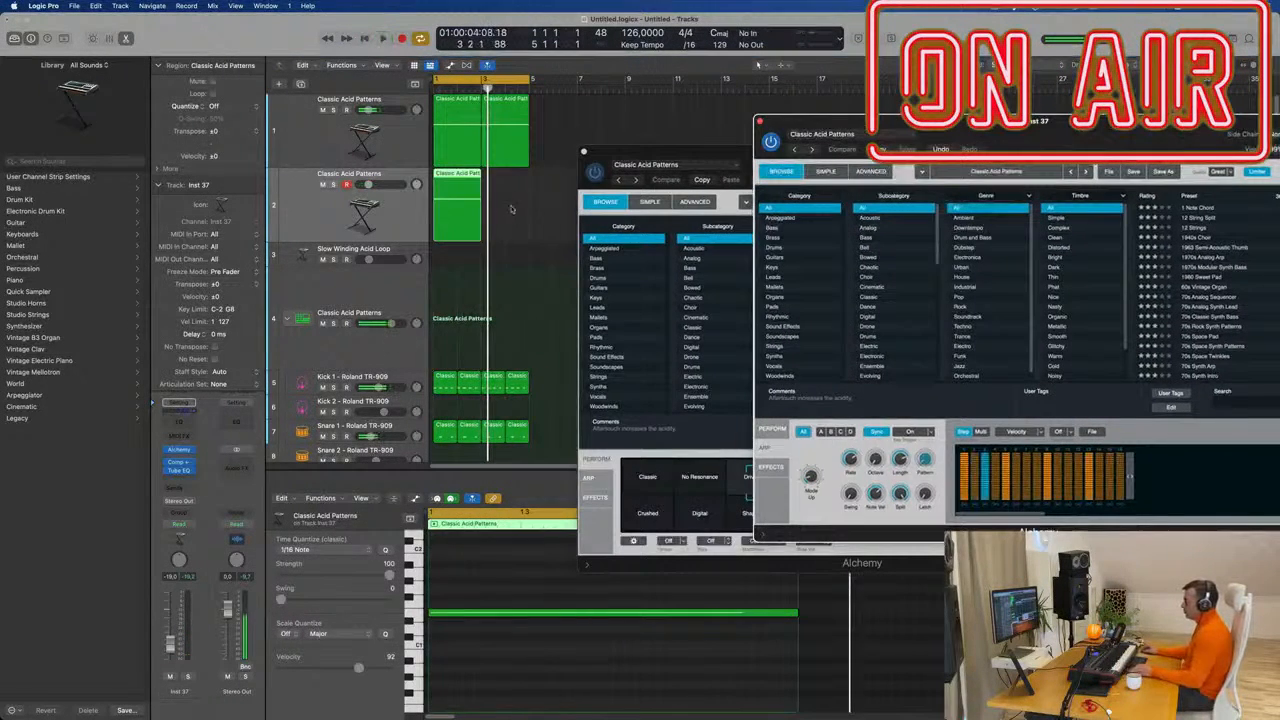
{"action": "left_click", "coordinate": [455, 187]}
{"action": "left_click_drag", "start_coordinate": [449, 180], "coordinate": [498, 182]}
{"action": "key", "text": "space"}
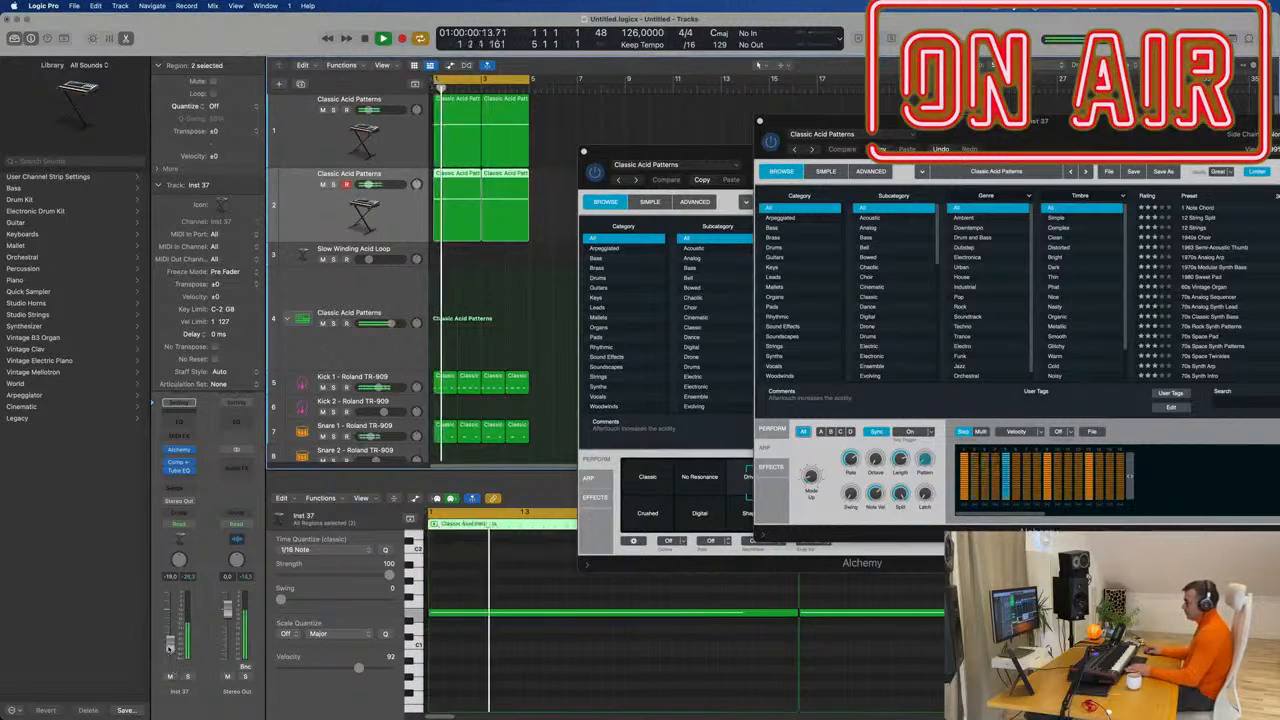
{"action": "left_click_drag", "start_coordinate": [840, 121], "coordinate": [882, 108]}
{"action": "key", "text": "space"}
Transpose all notes in track 2's two copied regions down and play them back.
{"action": "left_click", "coordinate": [532, 195]}
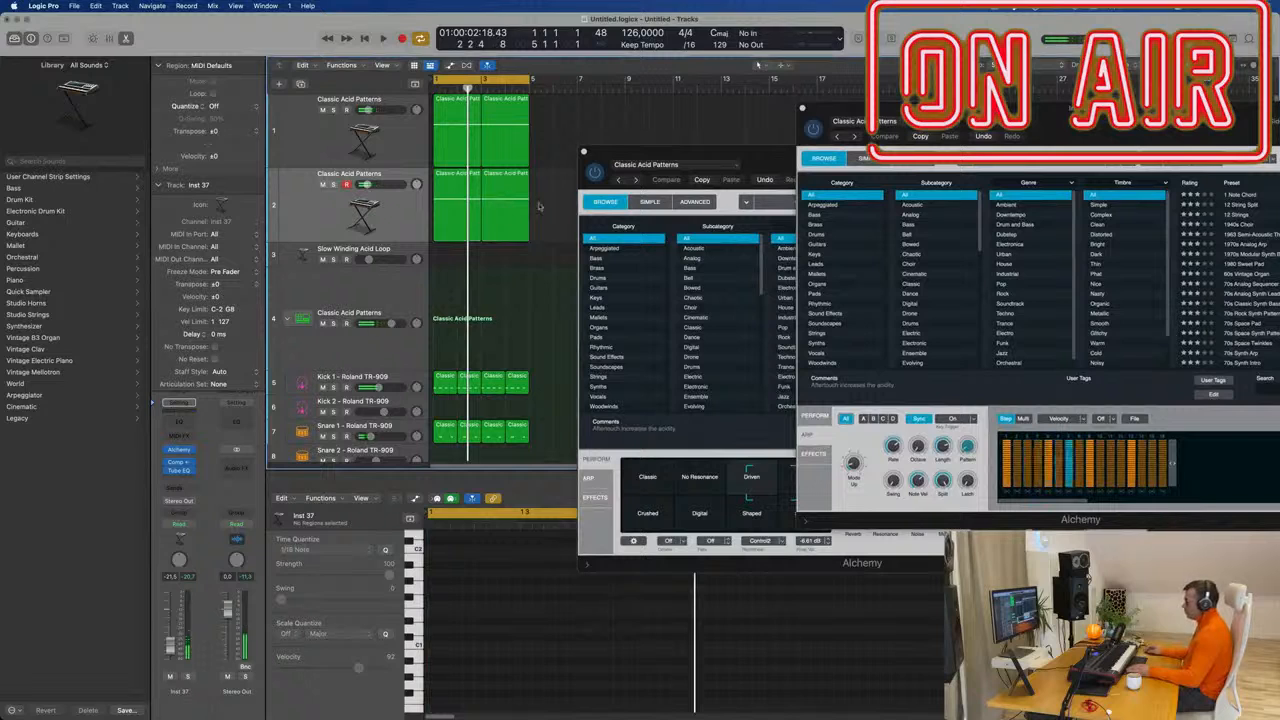
{"action": "left_click_drag", "start_coordinate": [538, 206], "coordinate": [430, 220]}
{"action": "left_click", "coordinate": [540, 657]}
{"action": "key", "text": "super+a"}
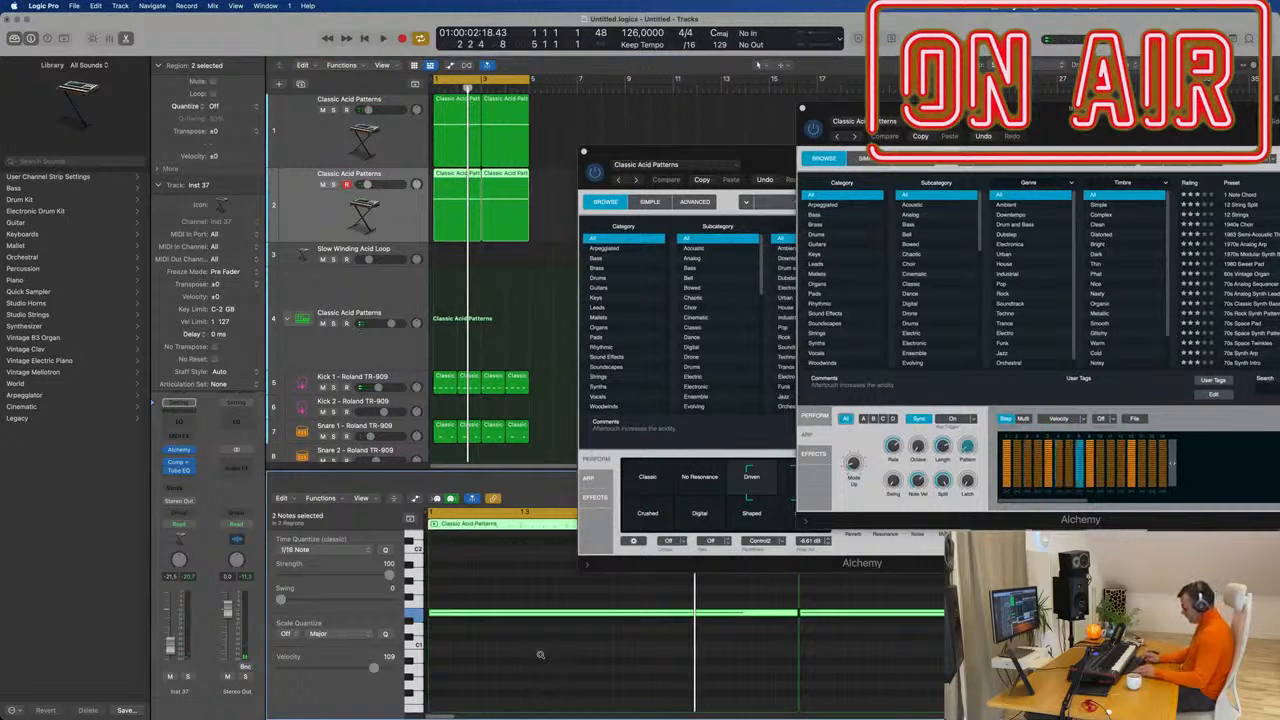
{"action": "key", "text": "alt+shift+Down"}
{"action": "key", "text": "space"}
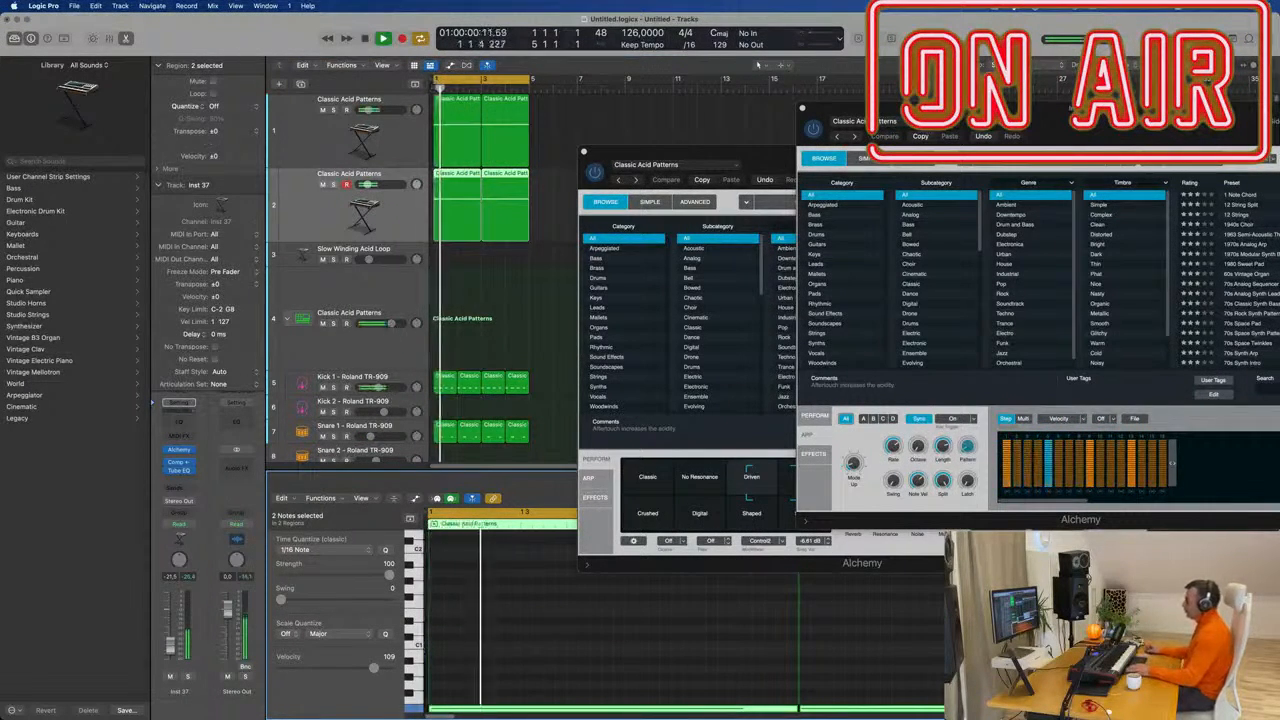
{"action": "left_click_drag", "start_coordinate": [868, 117], "coordinate": [810, 87]}
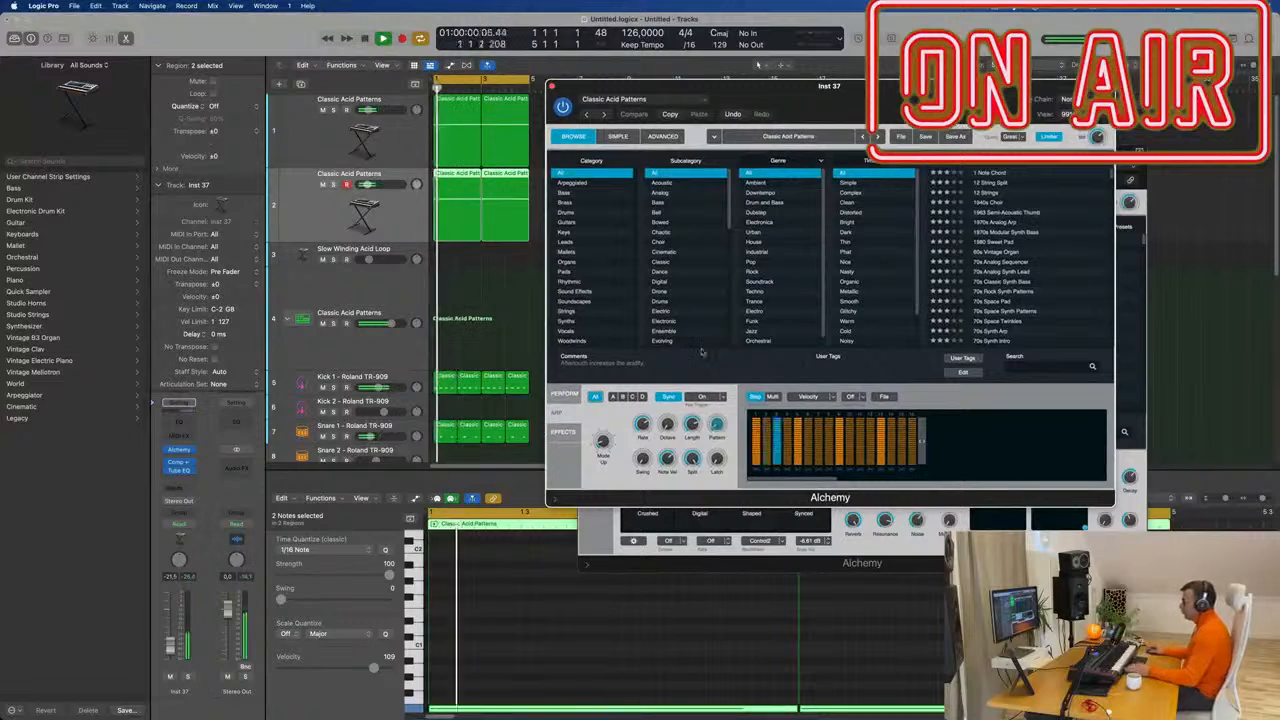
Tweak an Alchemy sound knob and try the No Resonance pad before returning to Classic.
{"action": "left_click", "coordinate": [564, 393]}
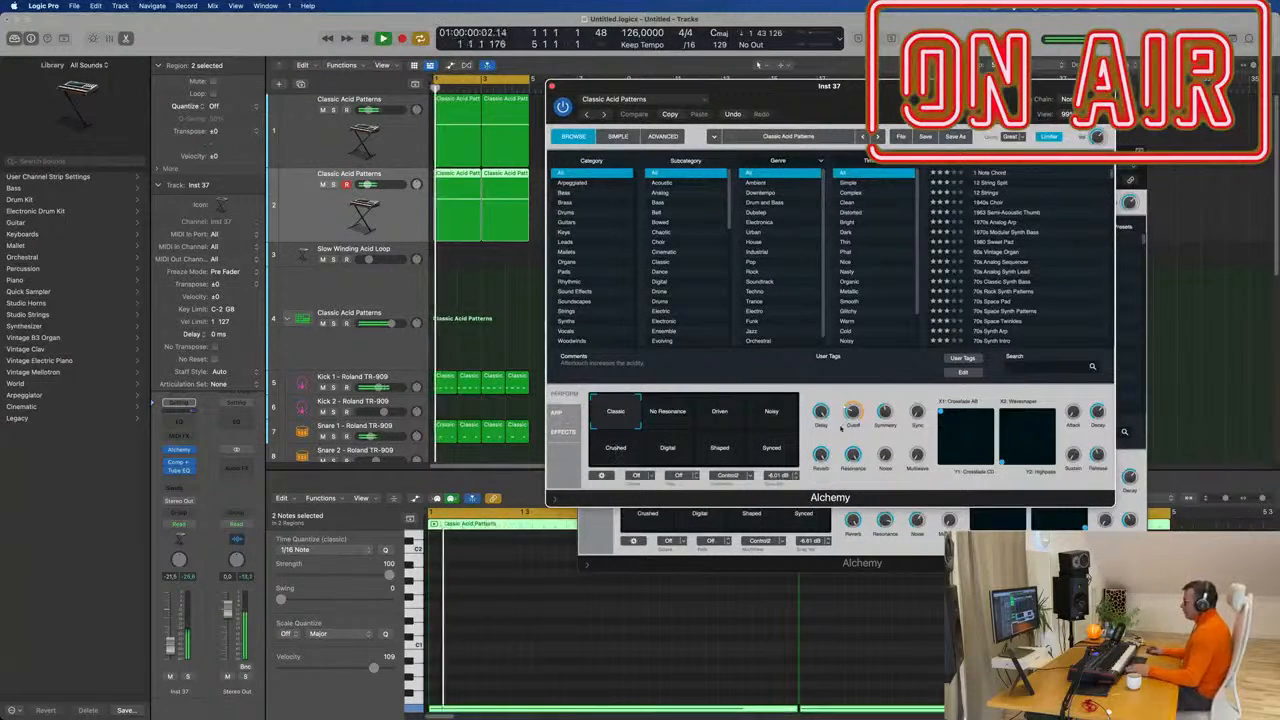
{"action": "left_click_drag", "start_coordinate": [852, 411], "coordinate": [852, 432]}
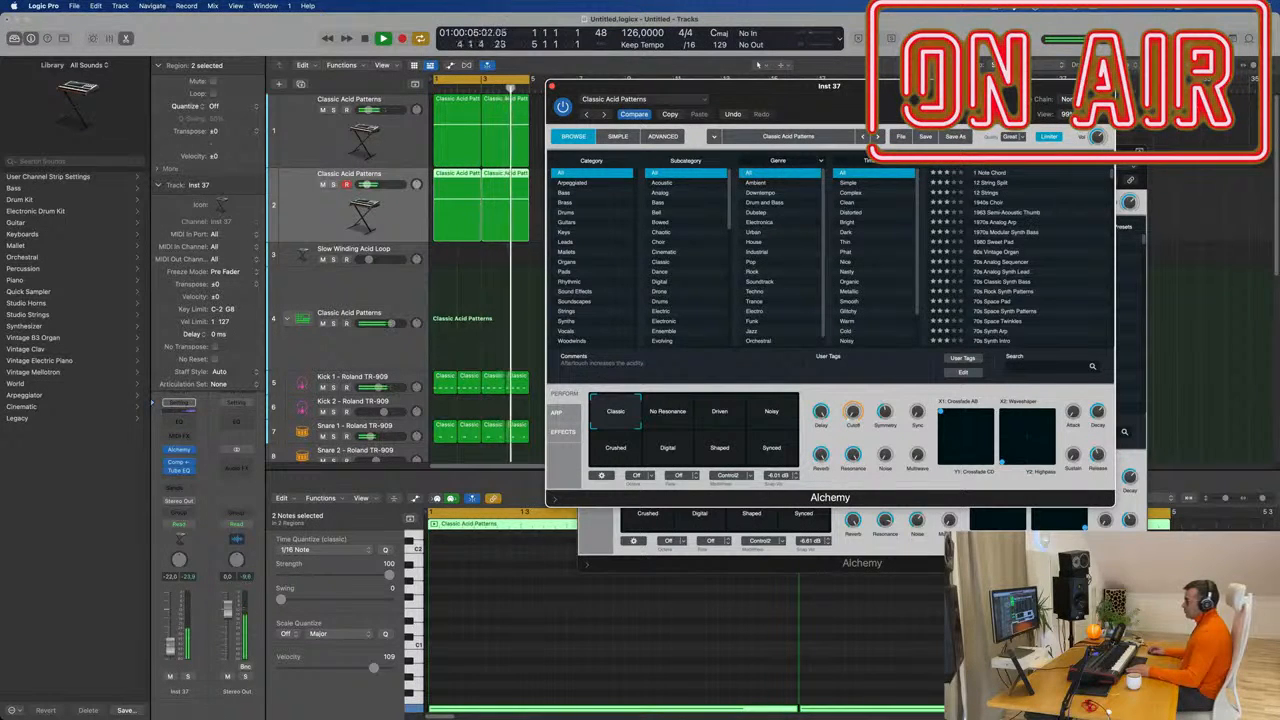
{"action": "left_click", "coordinate": [670, 418]}
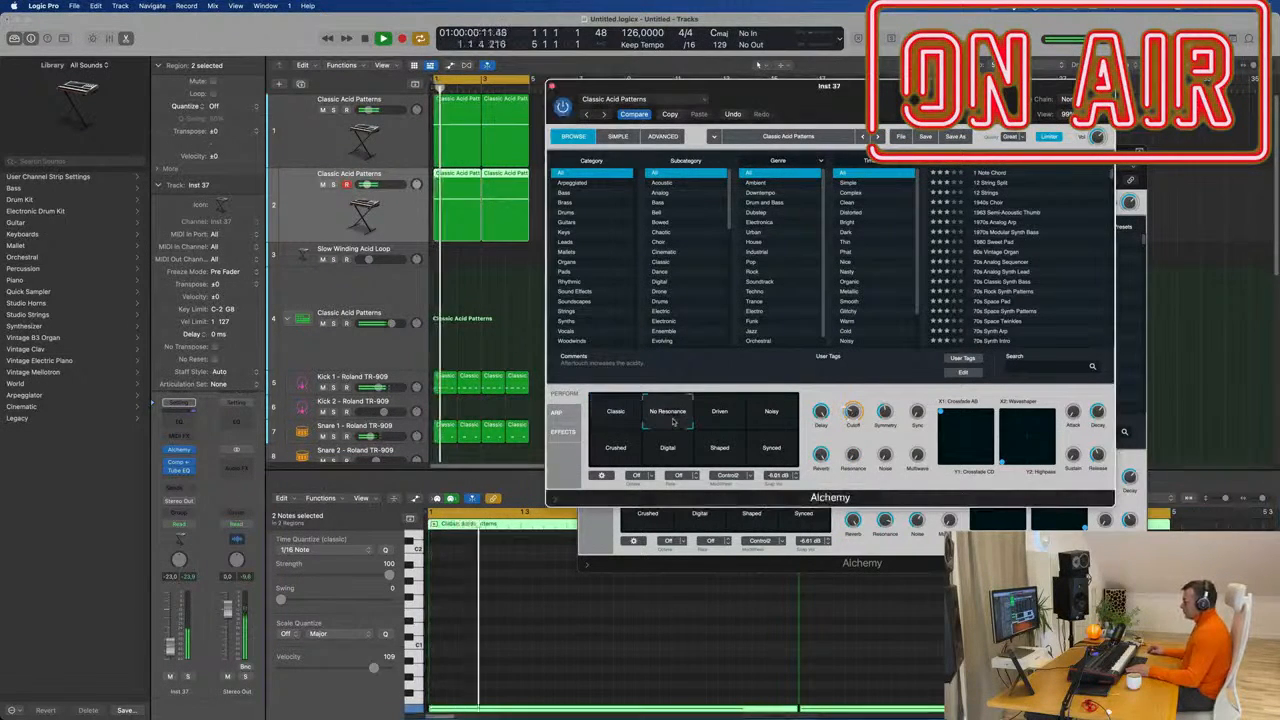
{"action": "left_click", "coordinate": [614, 418]}
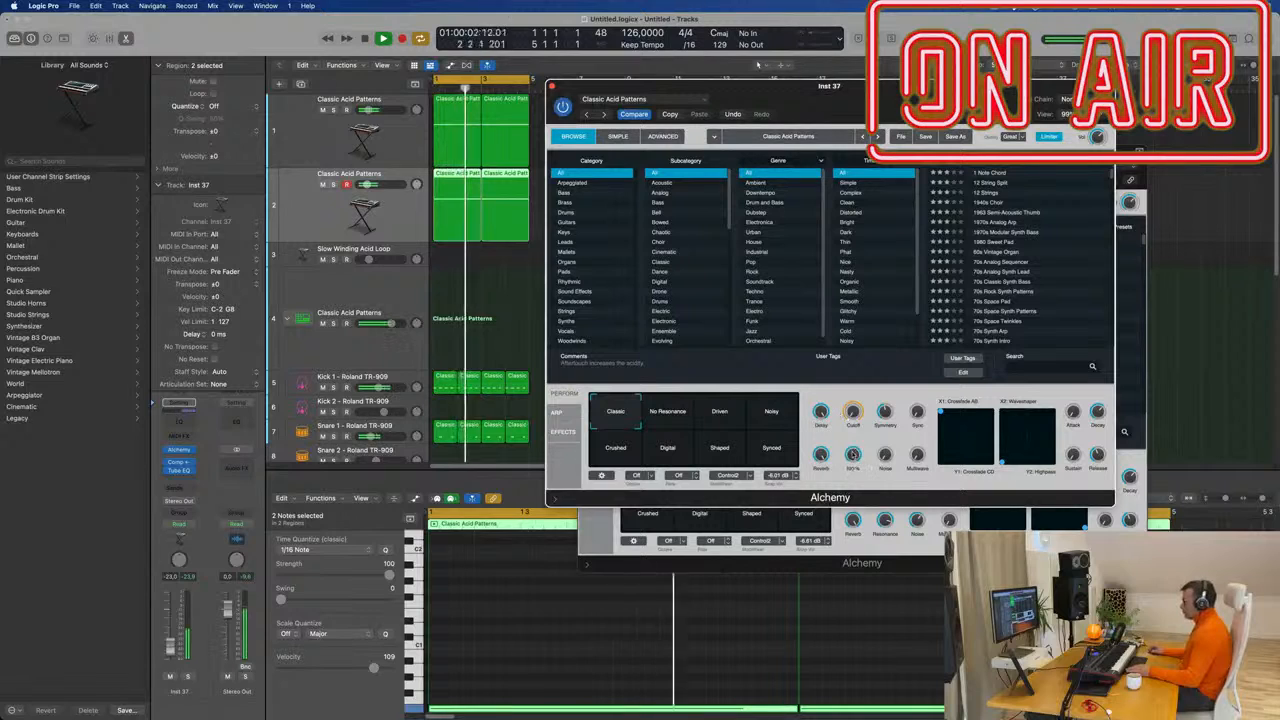
{"action": "mouse_move", "coordinate": [856, 455]}
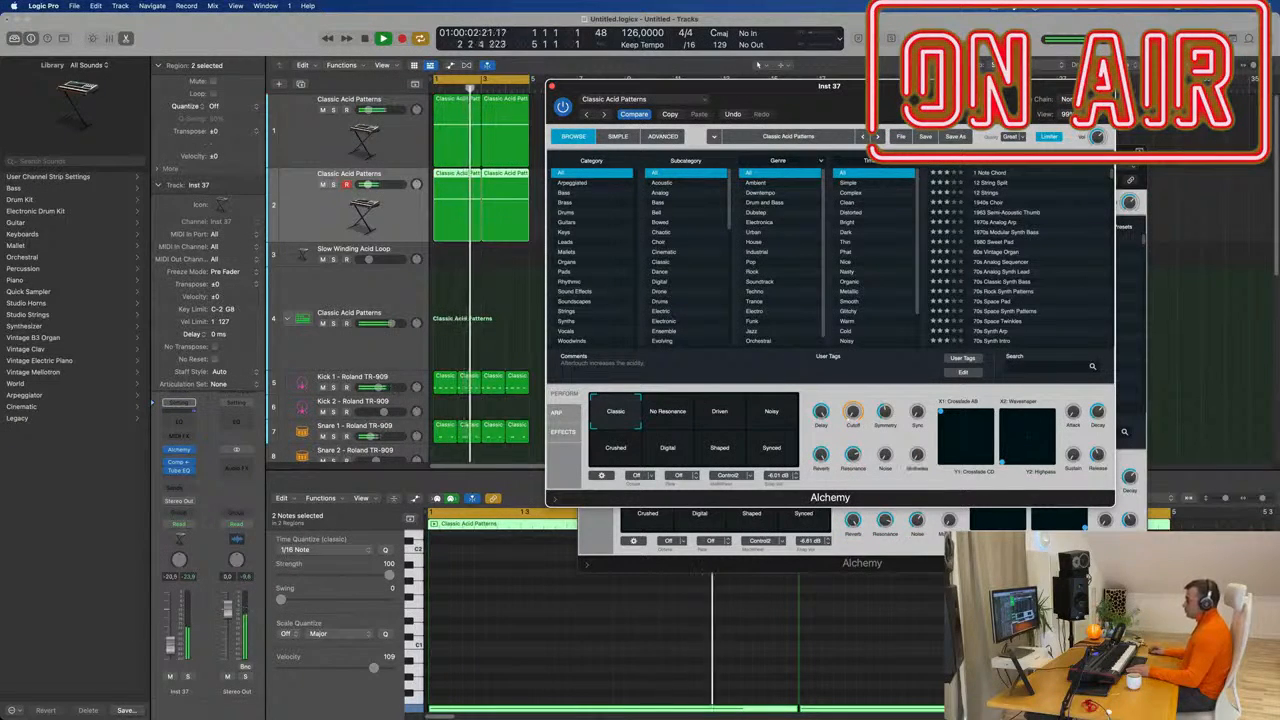
Close the Inst 37 synth window, then select the Slow Winding Acid Loop track.
{"action": "left_click_drag", "start_coordinate": [552, 89], "coordinate": [442, 170]}
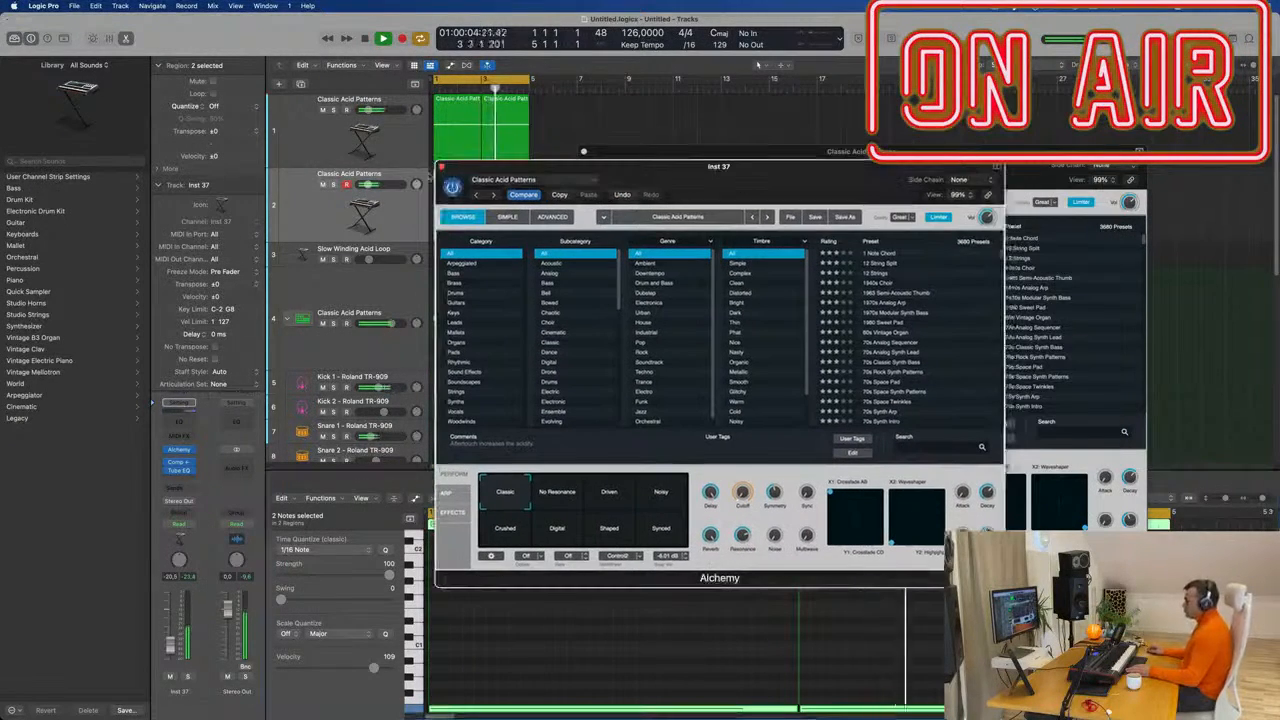
{"action": "left_click", "coordinate": [442, 168]}
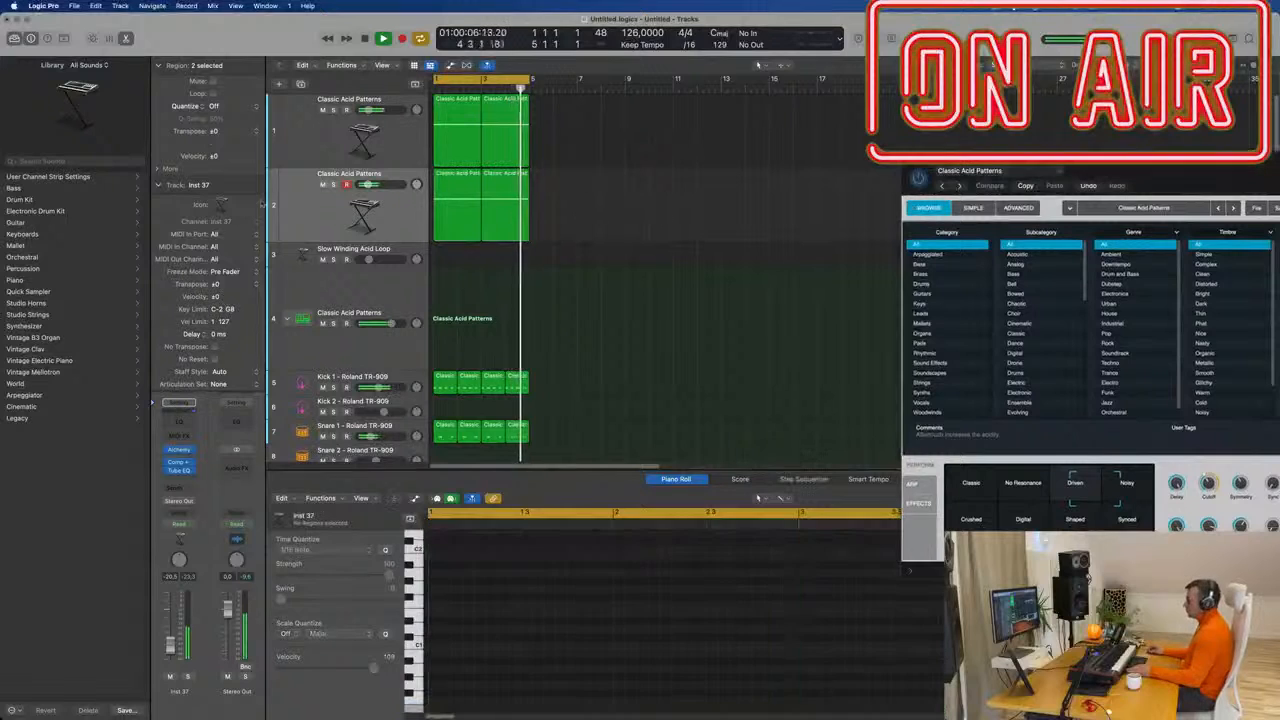
{"action": "left_click", "coordinate": [322, 220]}
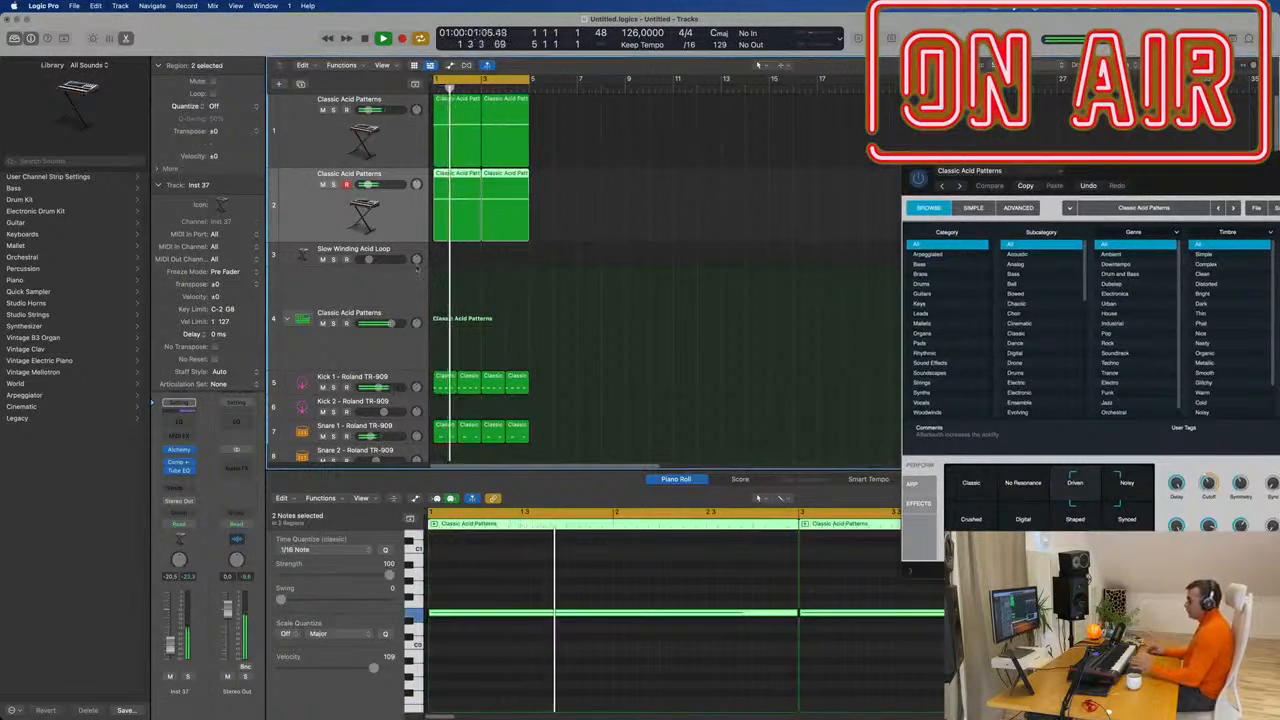
{"action": "left_click", "coordinate": [409, 256]}
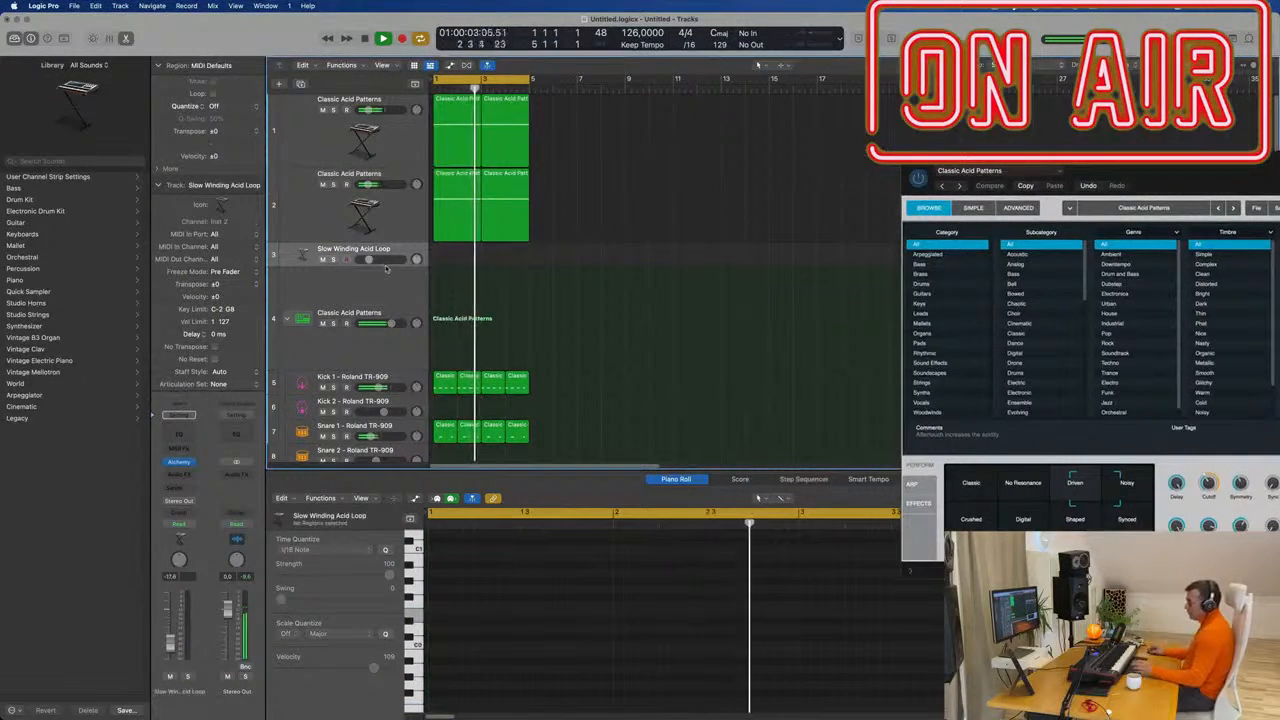
Enlarge track 3, copy track 1's first Classic Acid Patterns region onto it, and repeat it once.
{"action": "left_click_drag", "start_coordinate": [383, 312], "coordinate": [383, 369]}
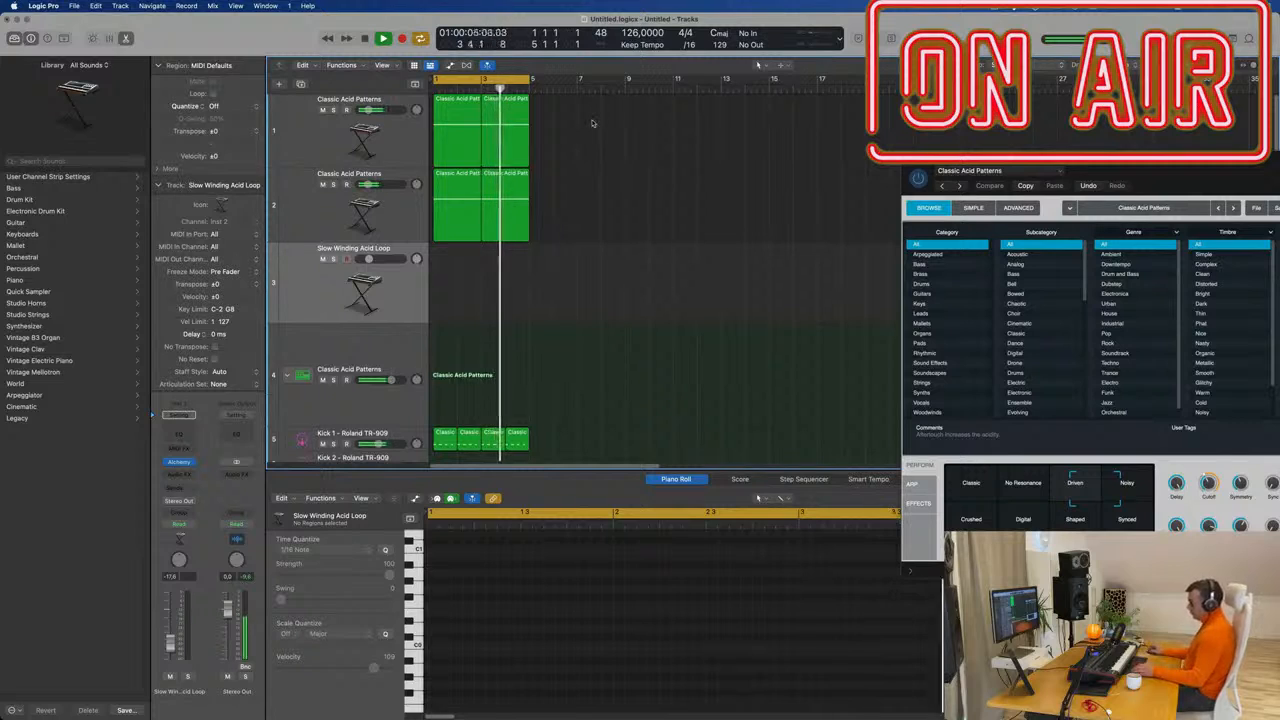
{"action": "left_click_drag", "start_coordinate": [457, 114], "coordinate": [457, 262]}
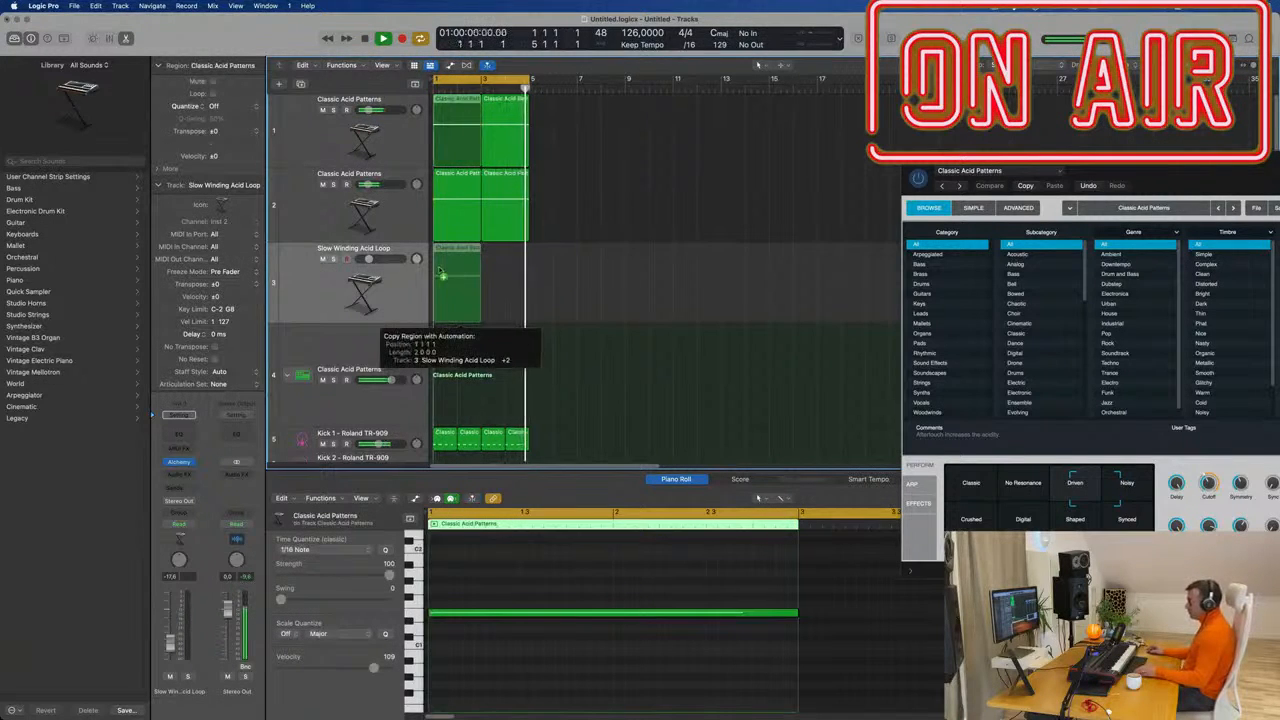
{"action": "key", "text": "space"}
{"action": "left_click_drag", "start_coordinate": [528, 582], "coordinate": [560, 694]}
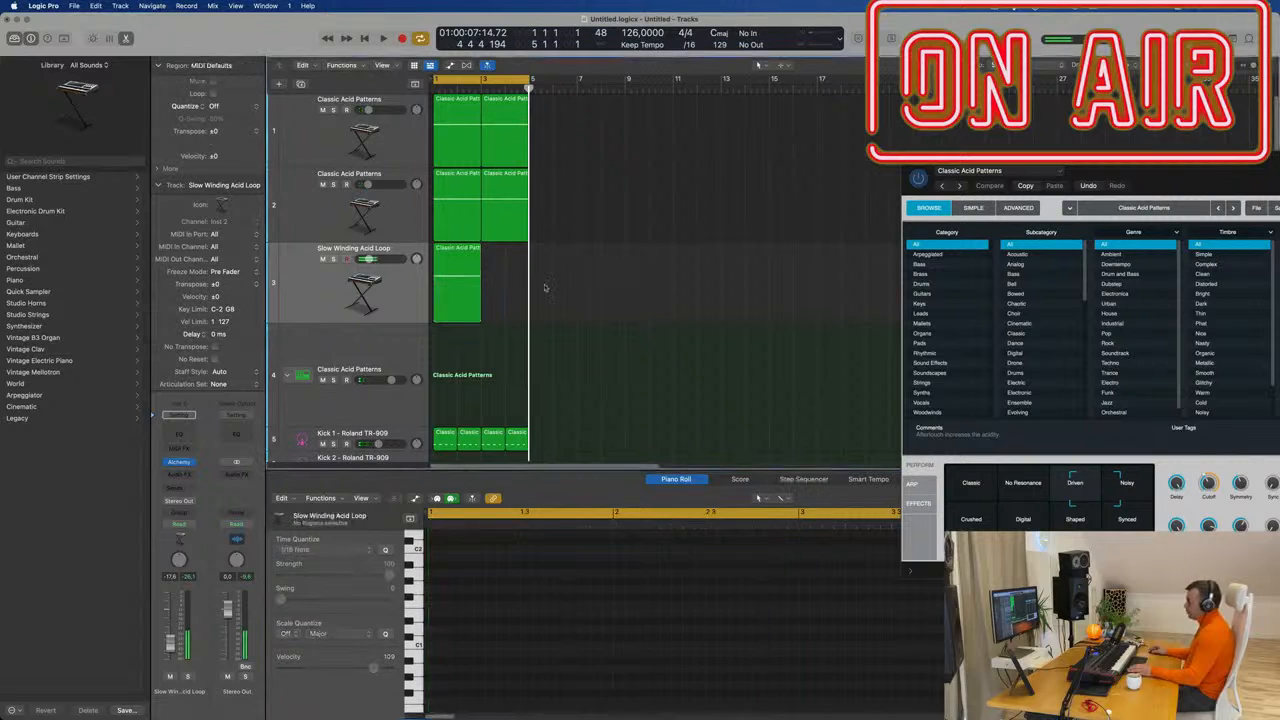
{"action": "key", "text": "super+r"}
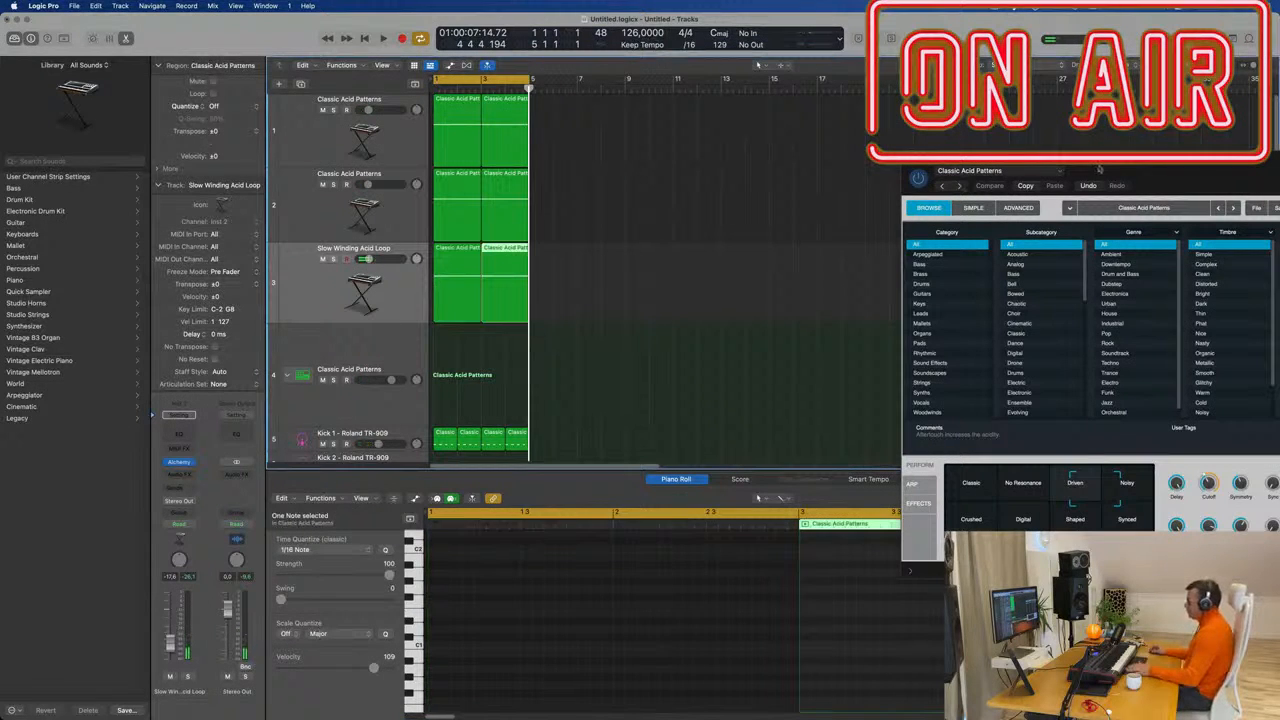
{"action": "left_click_drag", "start_coordinate": [1098, 168], "coordinate": [801, 150]}
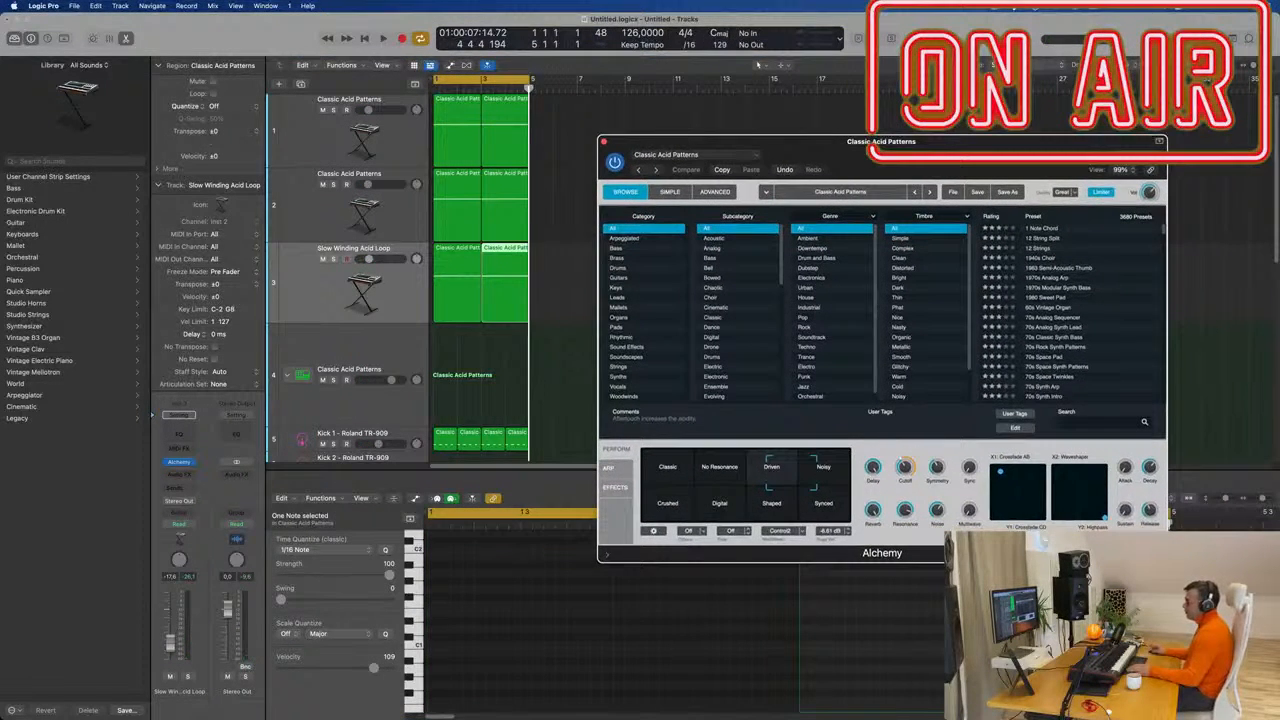
During playback, try the Down Sweep, Down/Up Resonant, Up/Down Resonant and As Played Resonant performances.
{"action": "key", "text": "space"}
{"action": "left_click", "coordinate": [388, 283]}
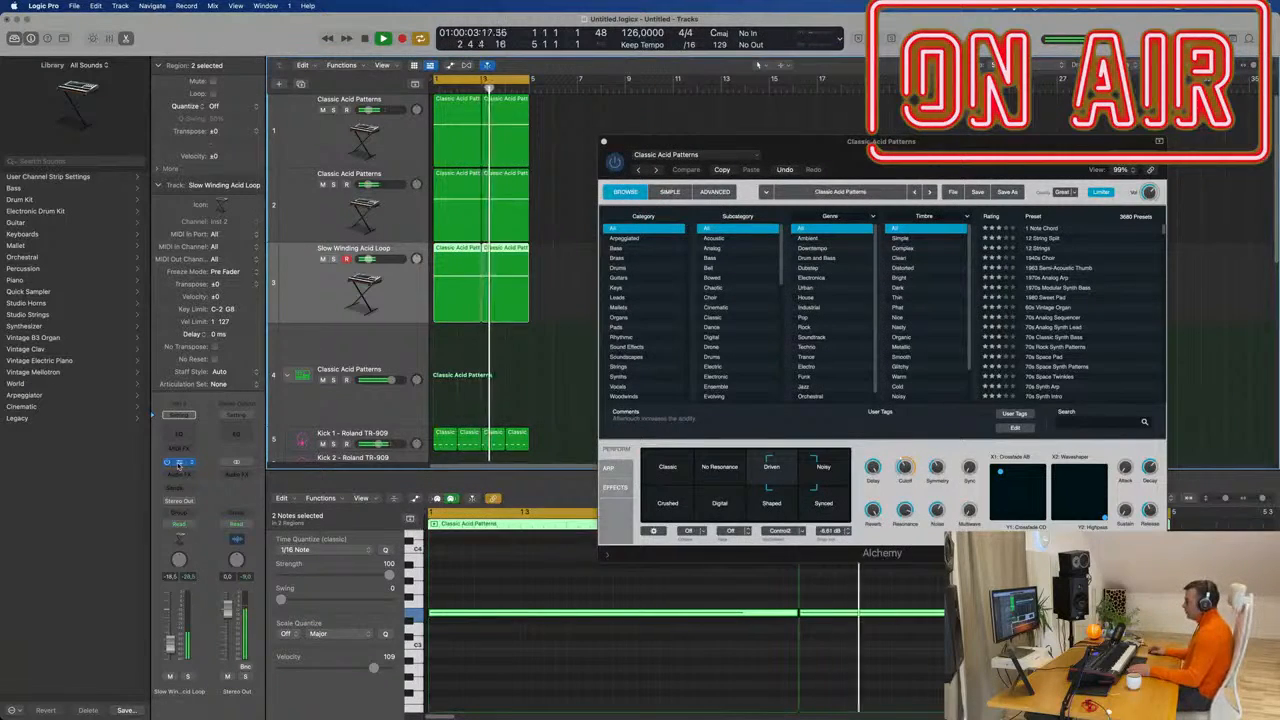
{"action": "left_click", "coordinate": [178, 463]}
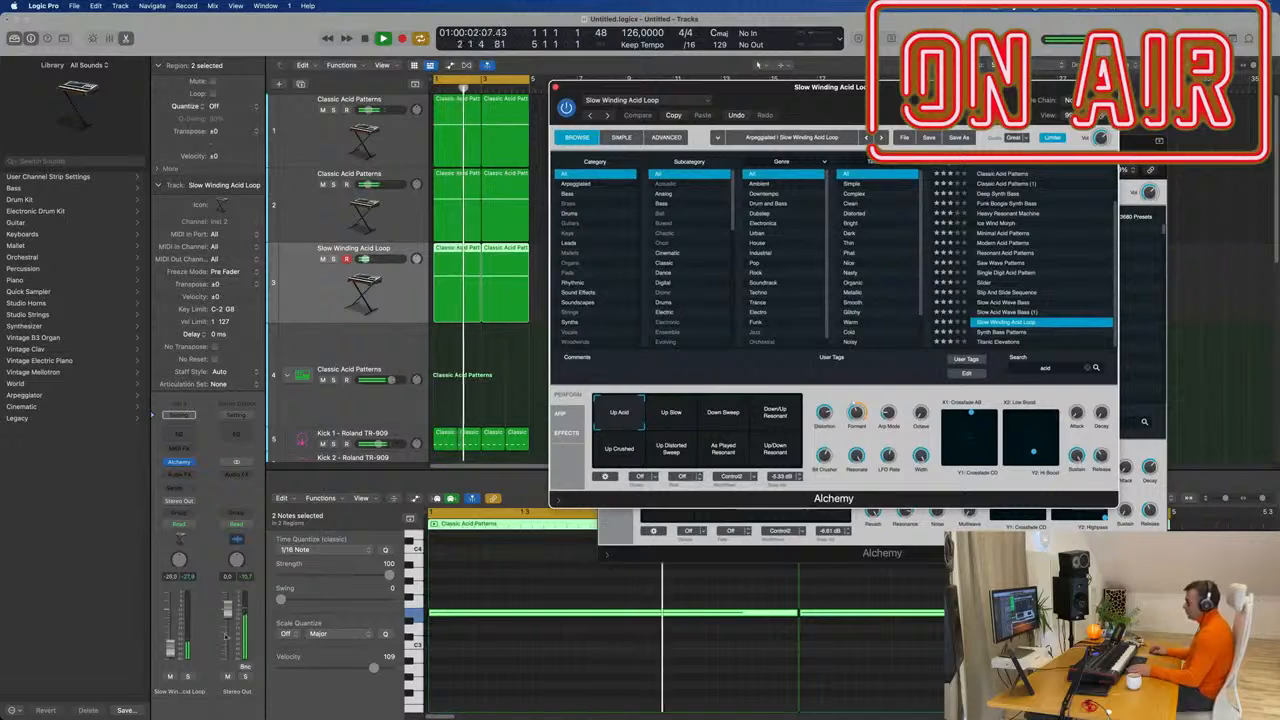
{"action": "left_click", "coordinate": [724, 413]}
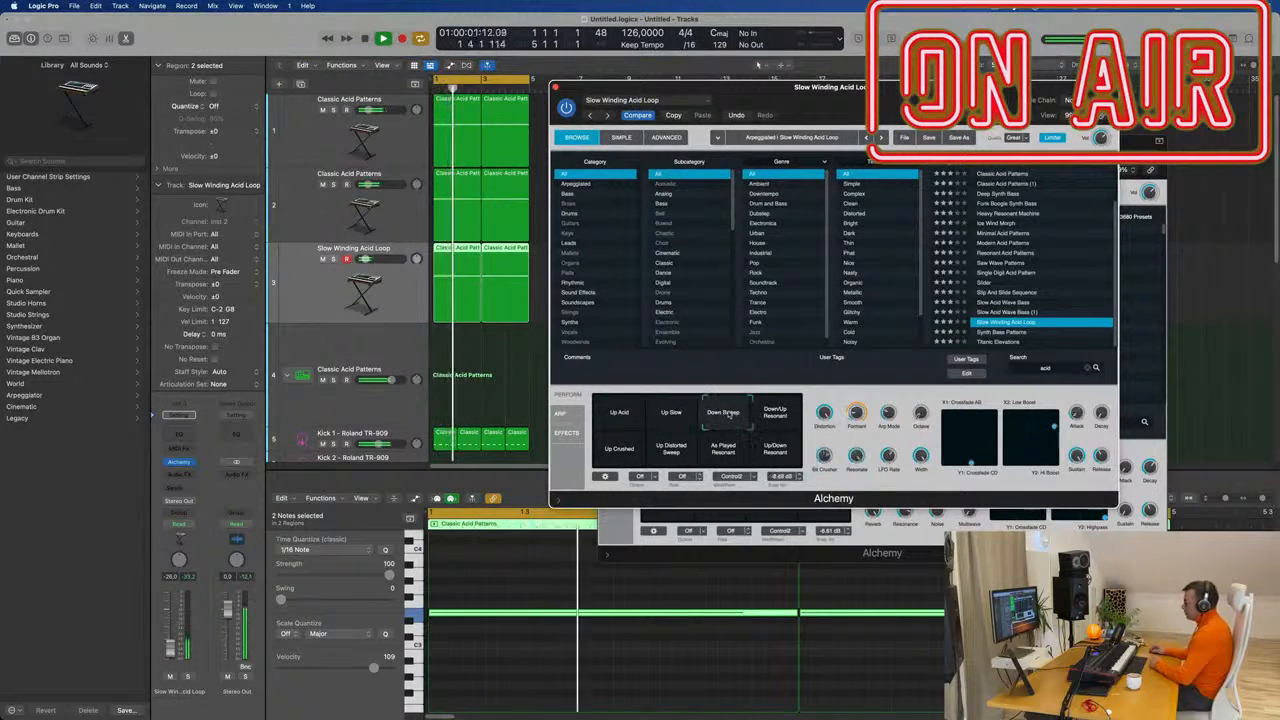
{"action": "left_click", "coordinate": [765, 410]}
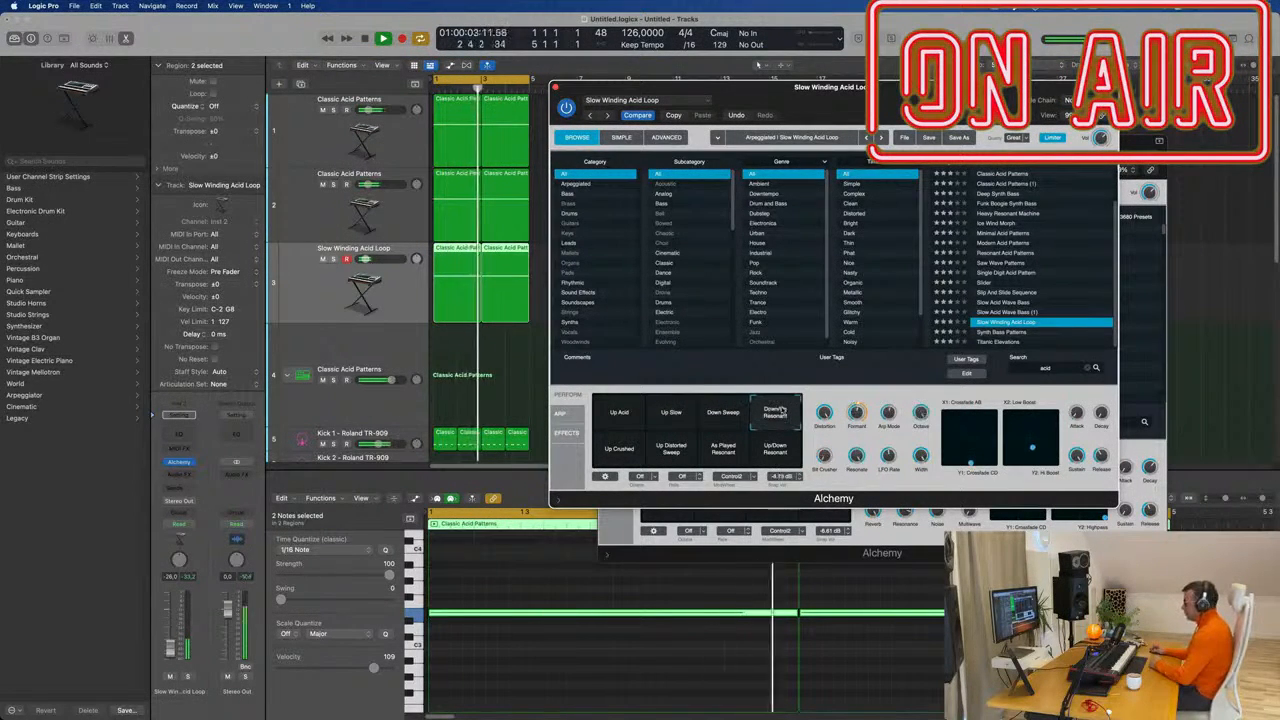
{"action": "left_click", "coordinate": [779, 455]}
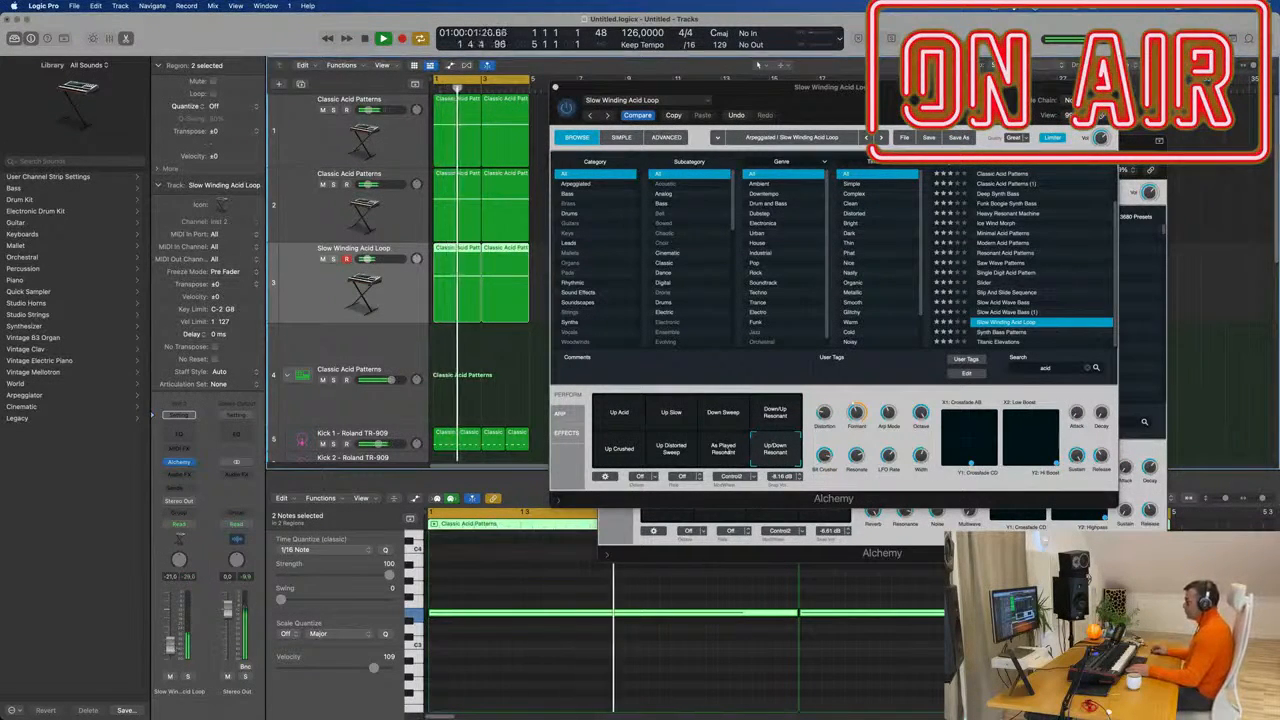
{"action": "left_click", "coordinate": [731, 446]}
Try Up Distorted Sweep, Up Crushed and Up Slow, morph from Up Slow, then close the window.
{"action": "left_click", "coordinate": [669, 450]}
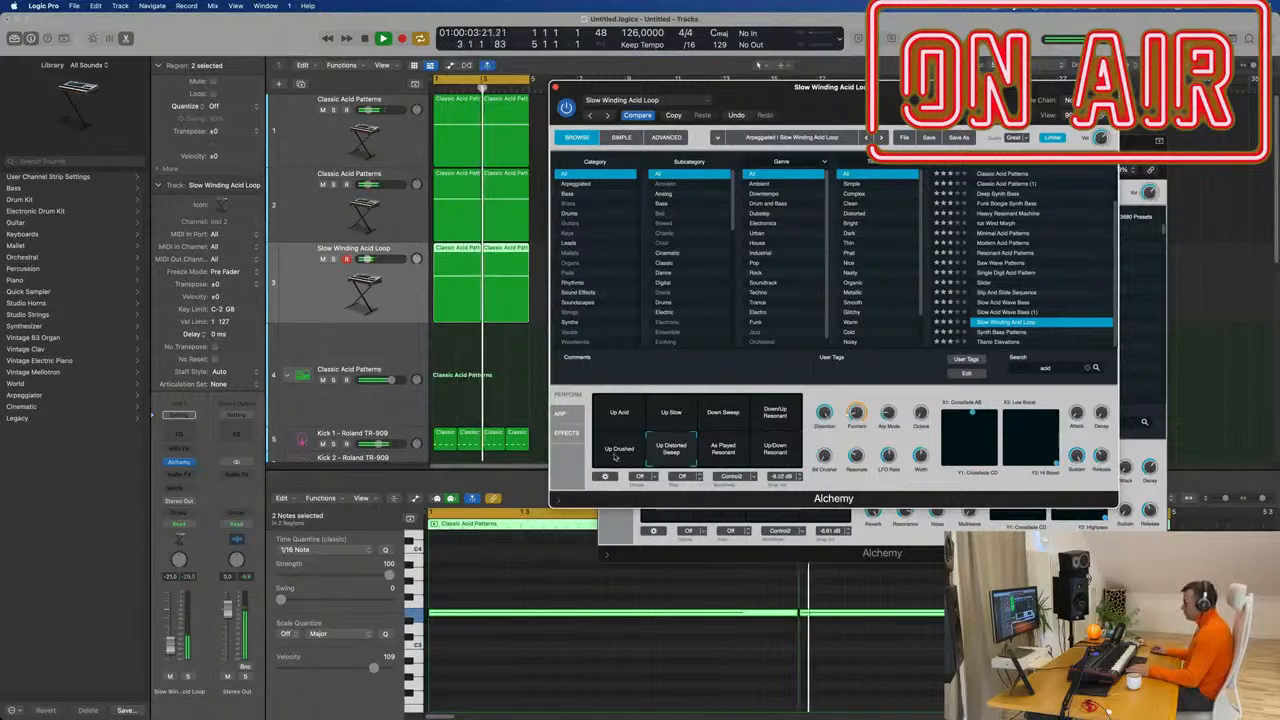
{"action": "left_click", "coordinate": [616, 450]}
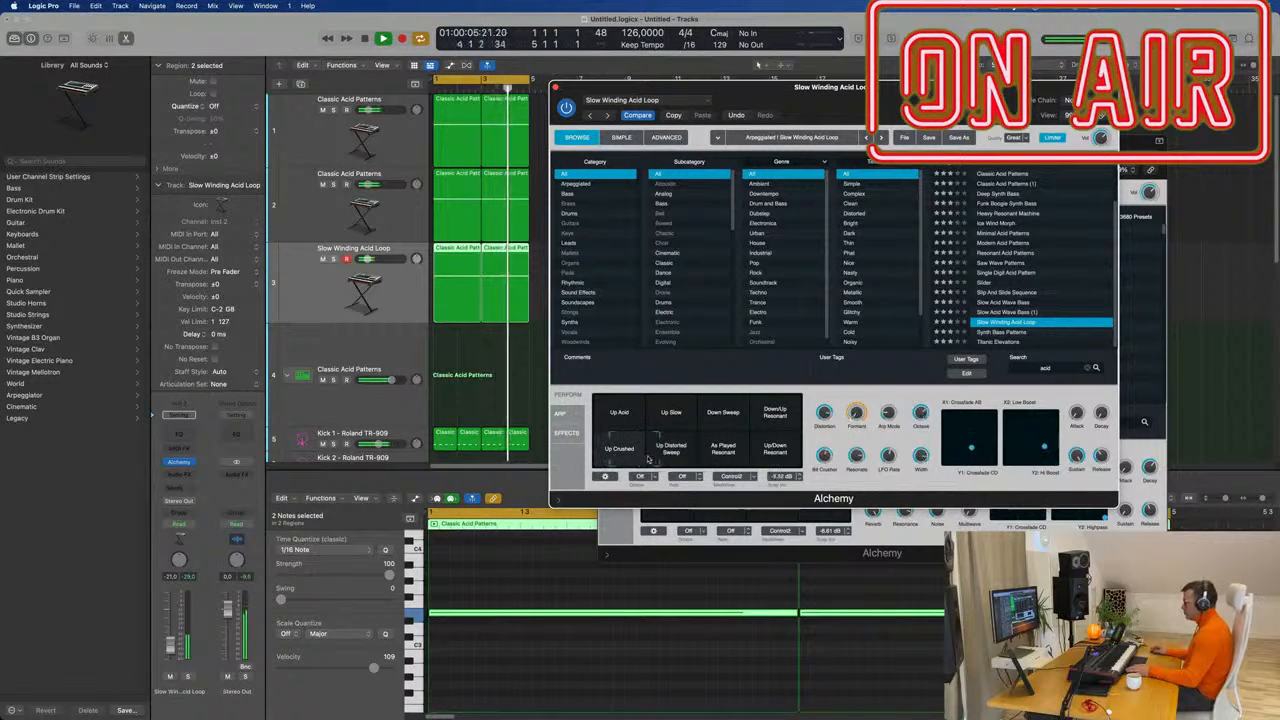
{"action": "left_click", "coordinate": [676, 458]}
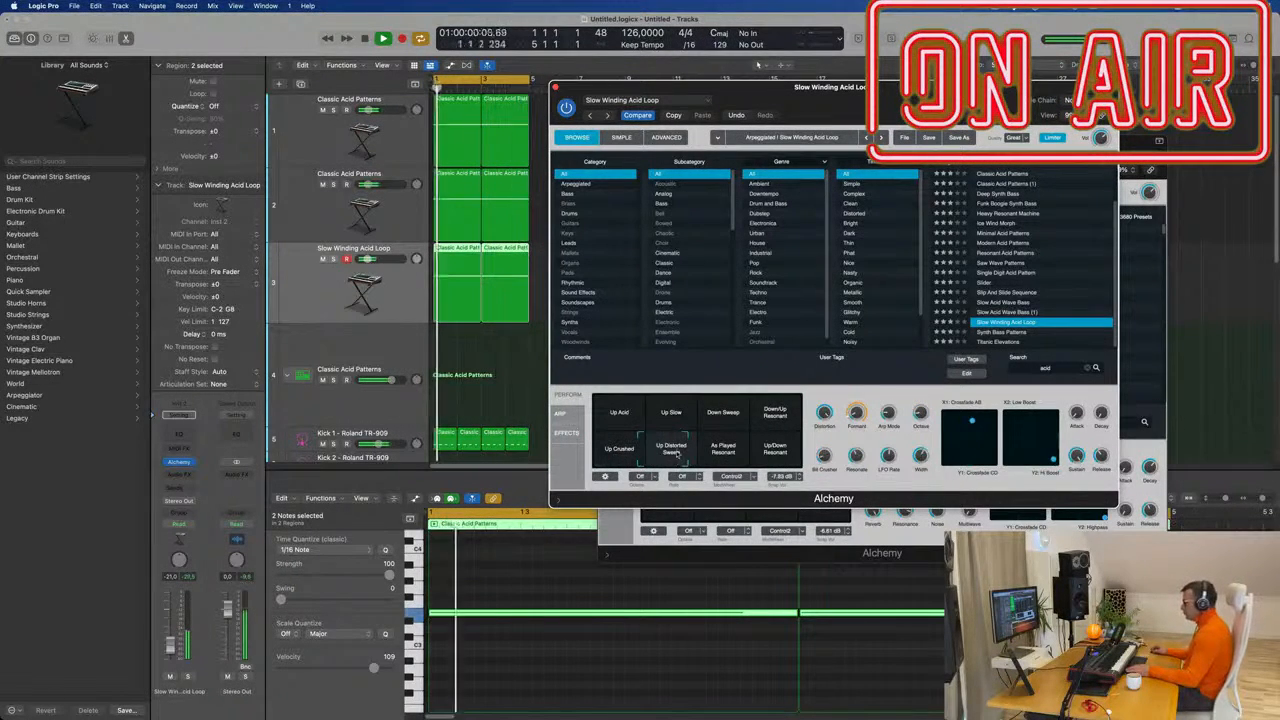
{"action": "left_click", "coordinate": [695, 423]}
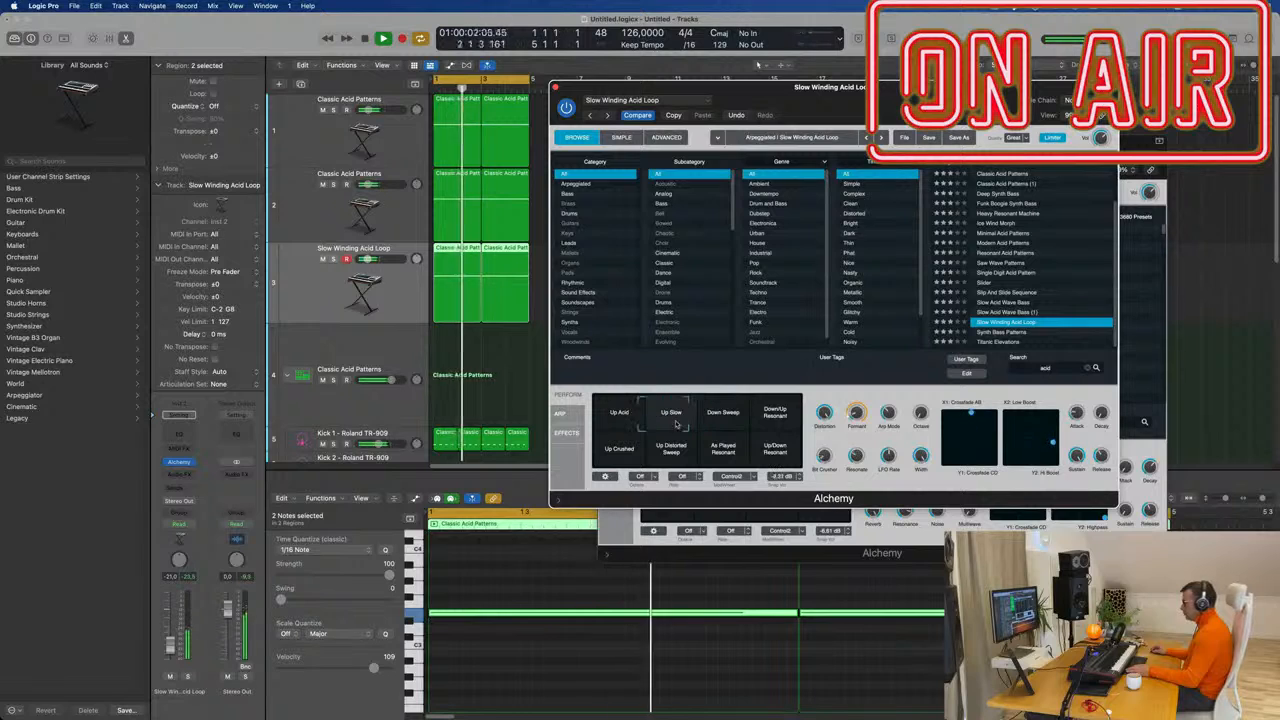
{"action": "mouse_move", "coordinate": [676, 424]}
{"action": "left_mouse_down"}
{"action": "mouse_move", "coordinate": [657, 427]}
{"action": "mouse_move", "coordinate": [670, 435]}
{"action": "left_mouse_up"}
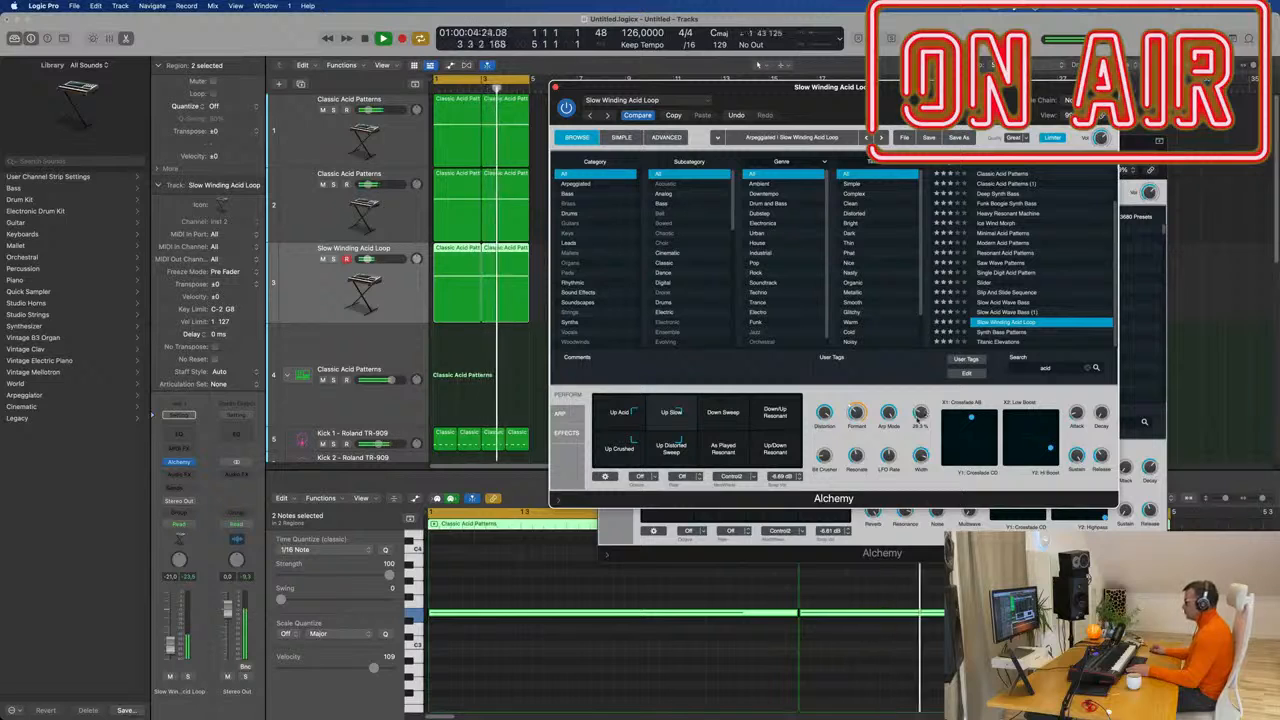
{"action": "left_click_drag", "start_coordinate": [853, 92], "coordinate": [827, 102]}
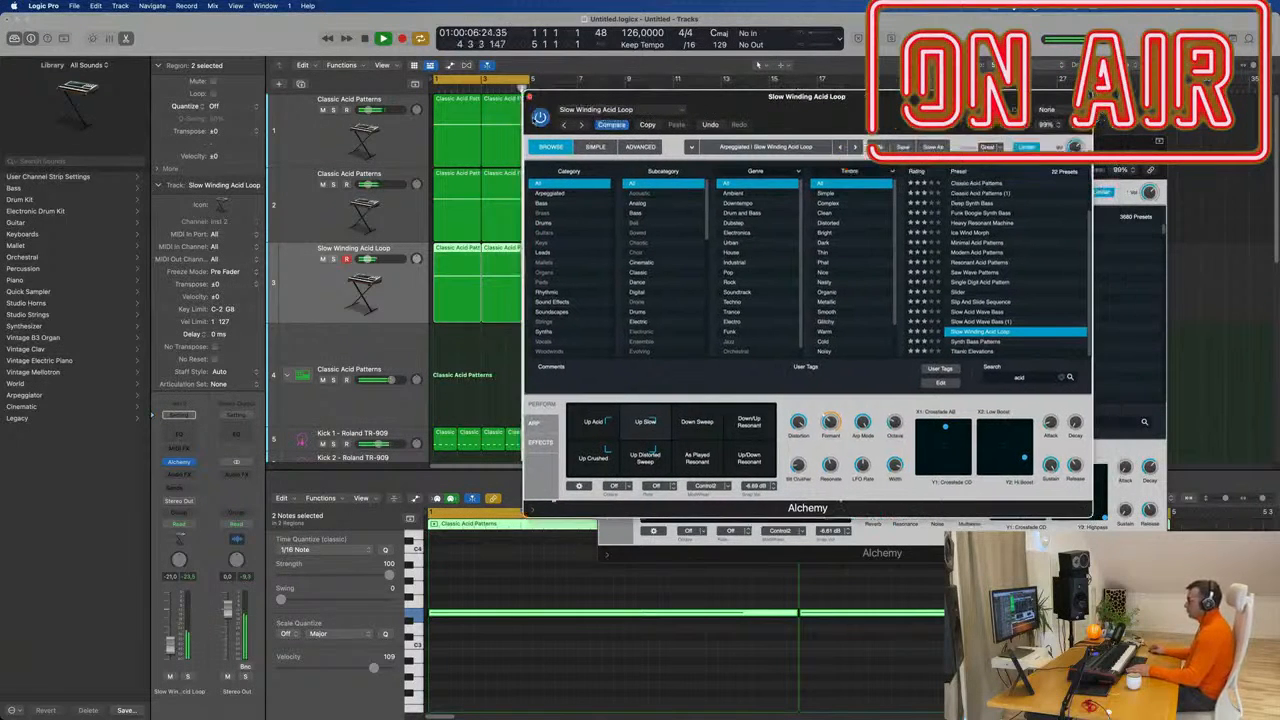
{"action": "left_click", "coordinate": [529, 97]}
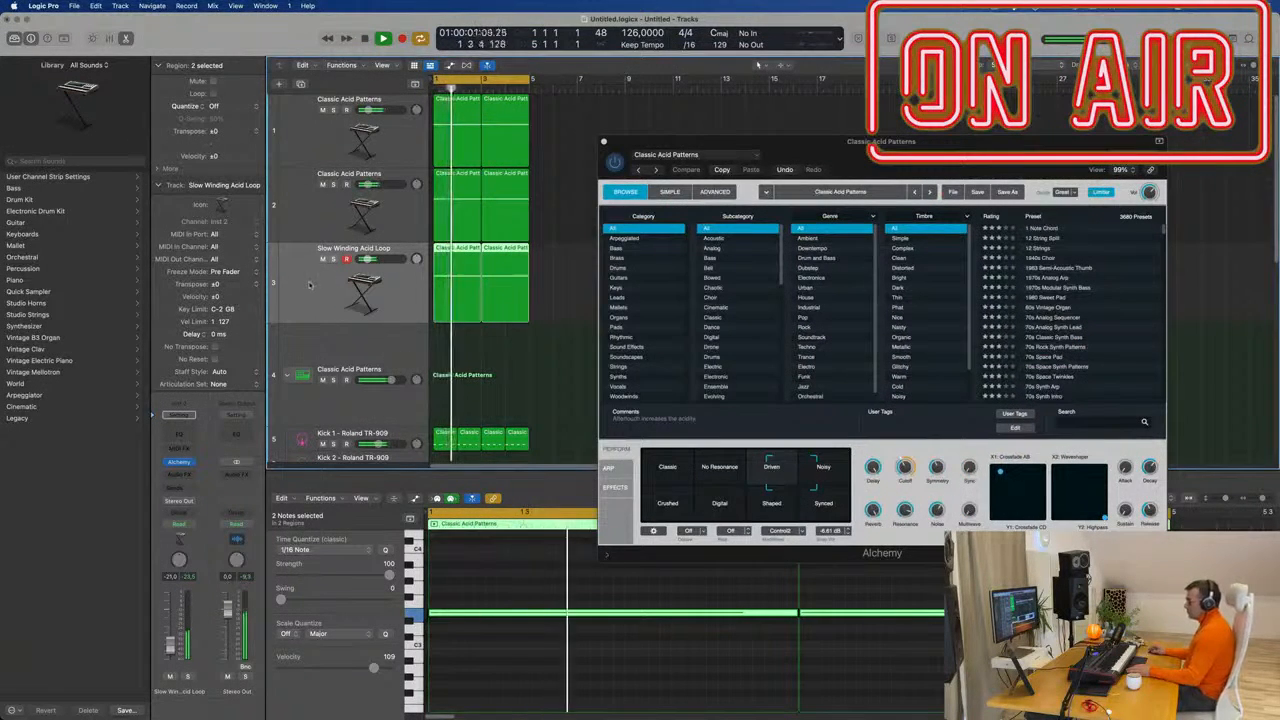
Copy the Comp + Tube EQ effect onto the third mixer channel, then close Alchemy and the mixer.
{"action": "key", "text": "x"}
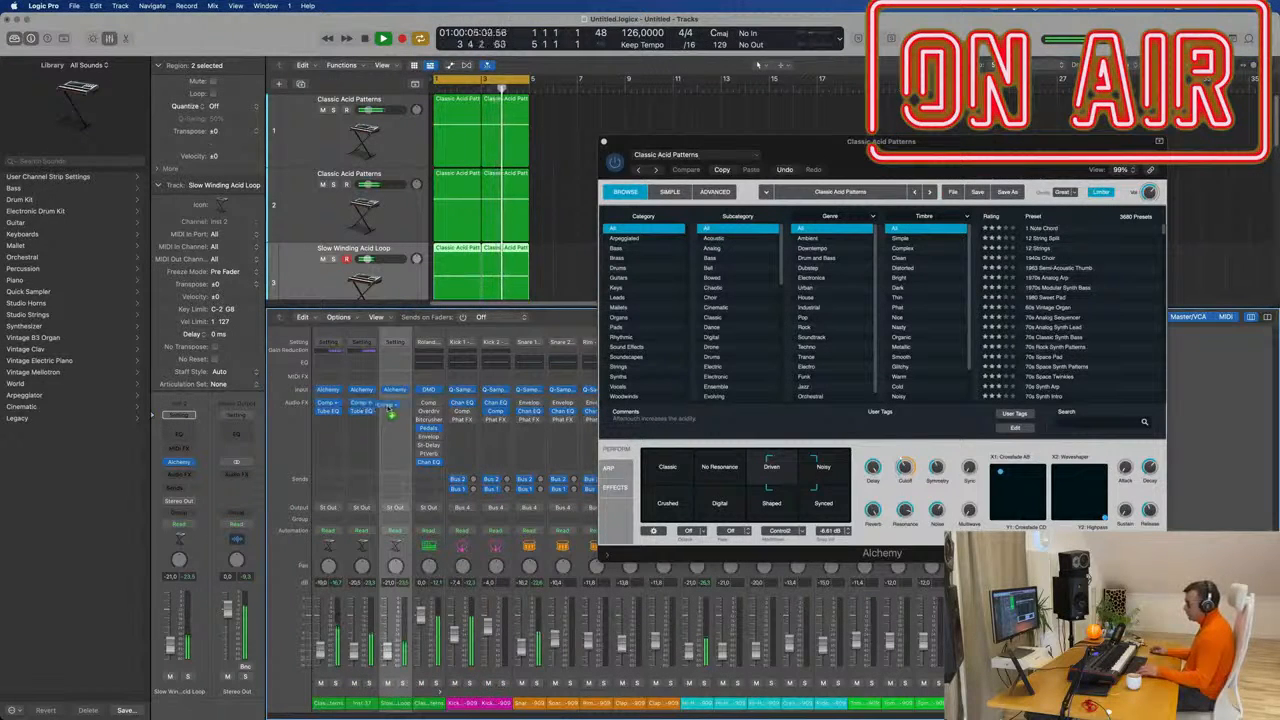
{"action": "left_click_drag", "start_coordinate": [362, 403], "coordinate": [390, 408]}
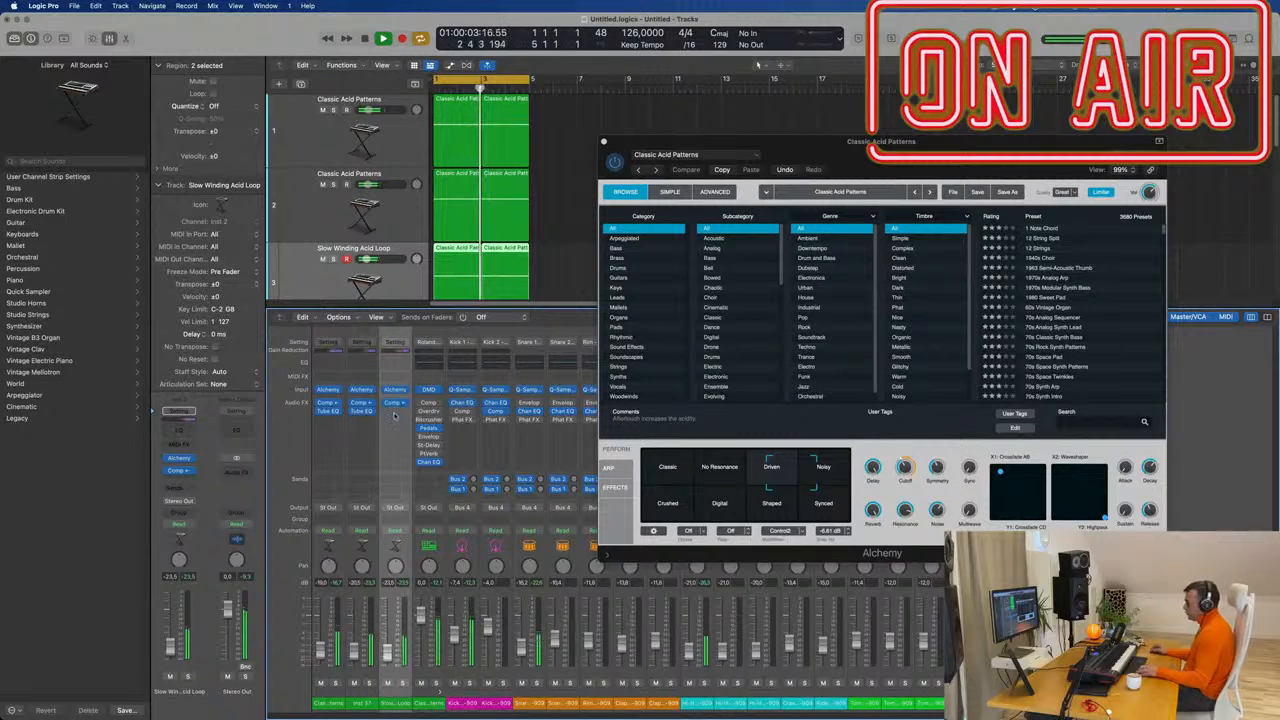
{"action": "left_click", "coordinate": [606, 142]}
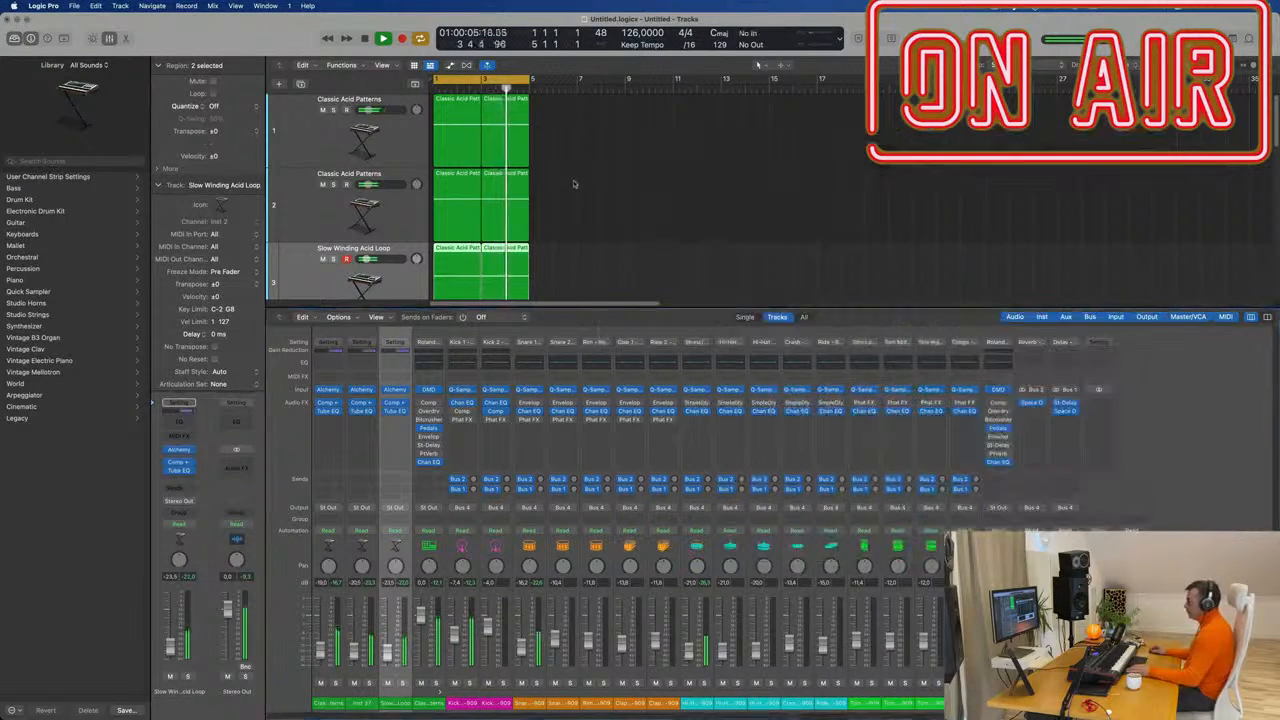
{"action": "key", "text": "x"}
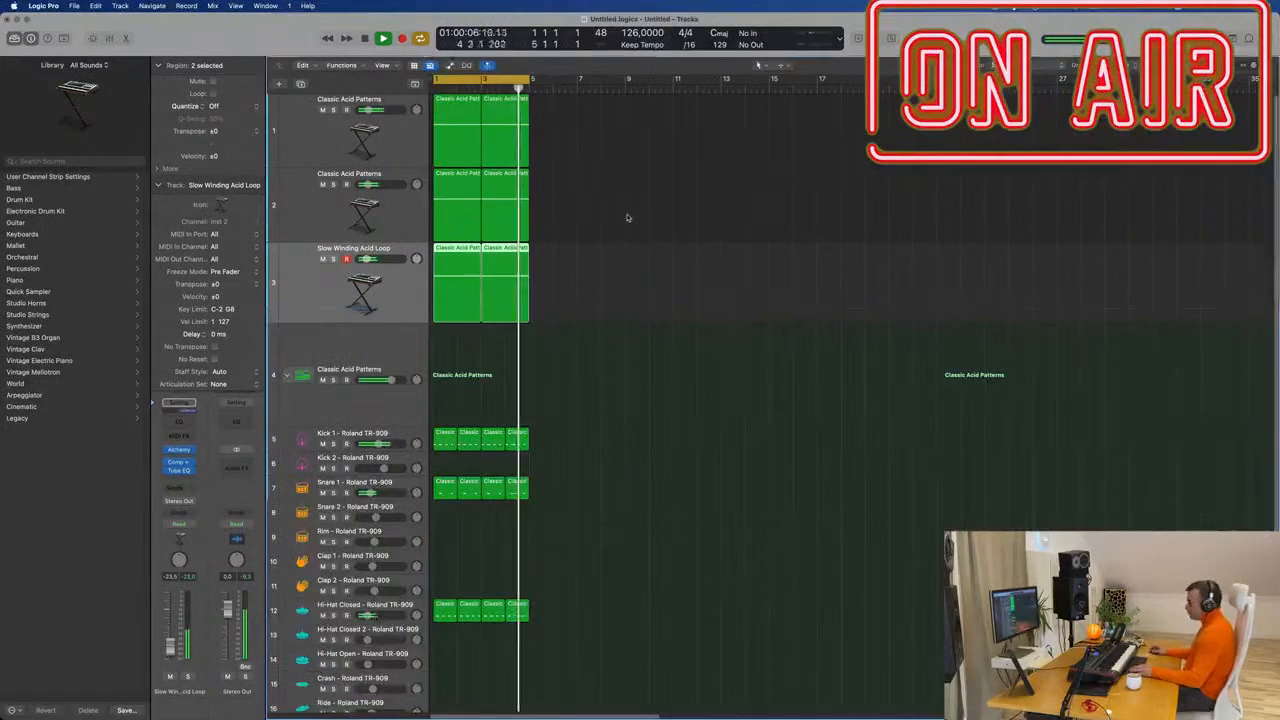
Insert a Channel EQ with a low cut at about 865 Hz and nudge the track volume up.
{"action": "left_click", "coordinate": [182, 423]}
{"action": "left_click_drag", "start_coordinate": [443, 204], "coordinate": [880, 222]}
{"action": "left_click_drag", "start_coordinate": [173, 652], "coordinate": [173, 651]}
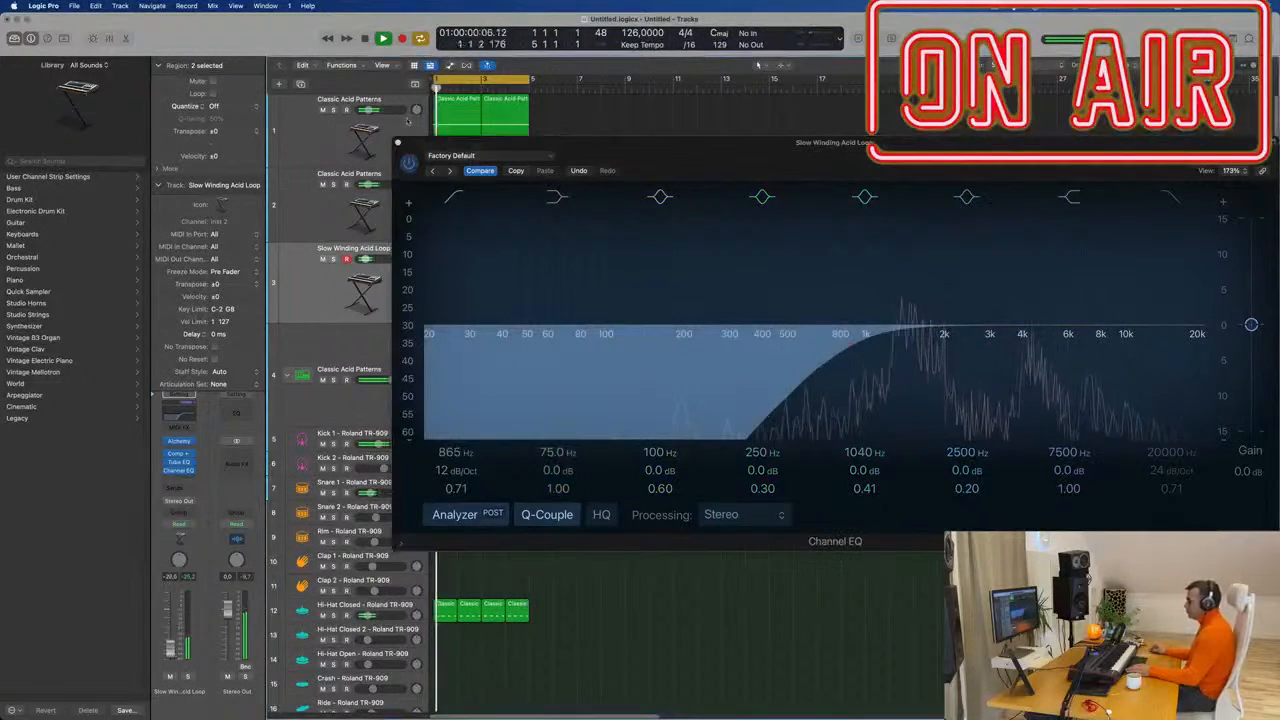
{"action": "left_click", "coordinate": [398, 143]}
Repeat all regions out to bar 17.
{"action": "left_click", "coordinate": [651, 218]}
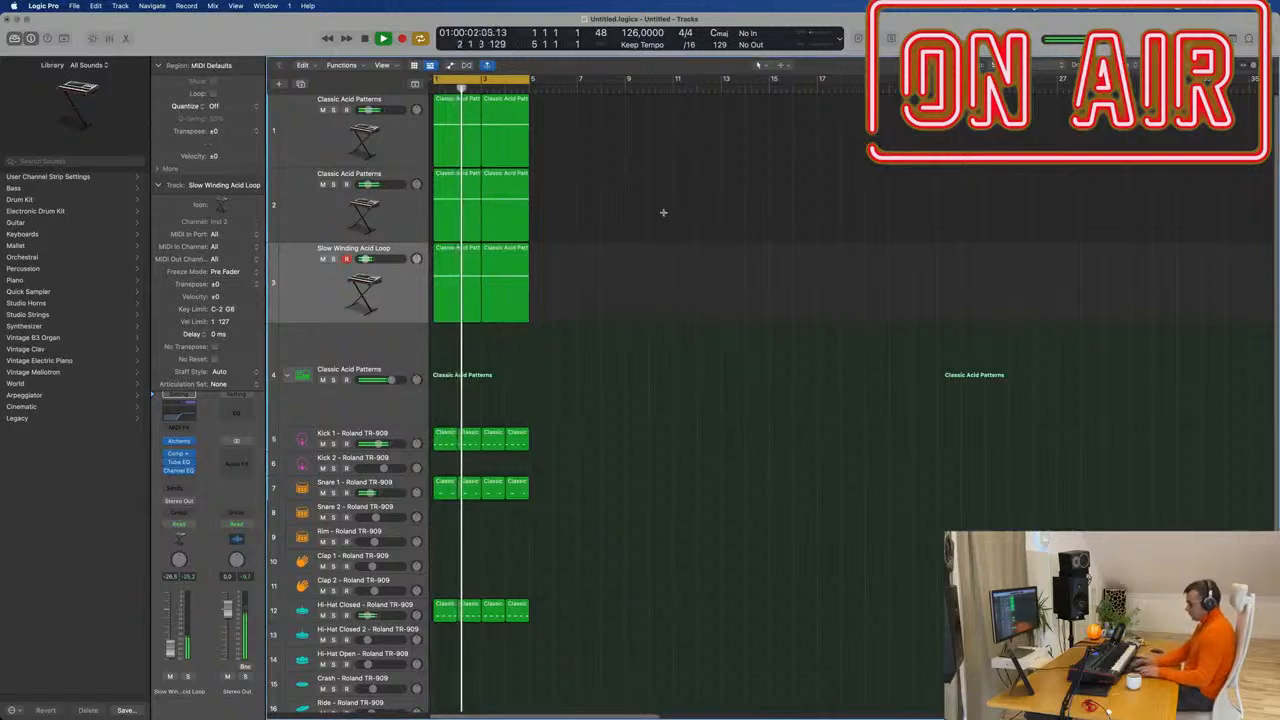
{"action": "key", "text": "super+a"}
{"action": "key", "text": "super+r"}
{"action": "key", "text": "super+r"}
{"action": "key", "text": "super+r"}
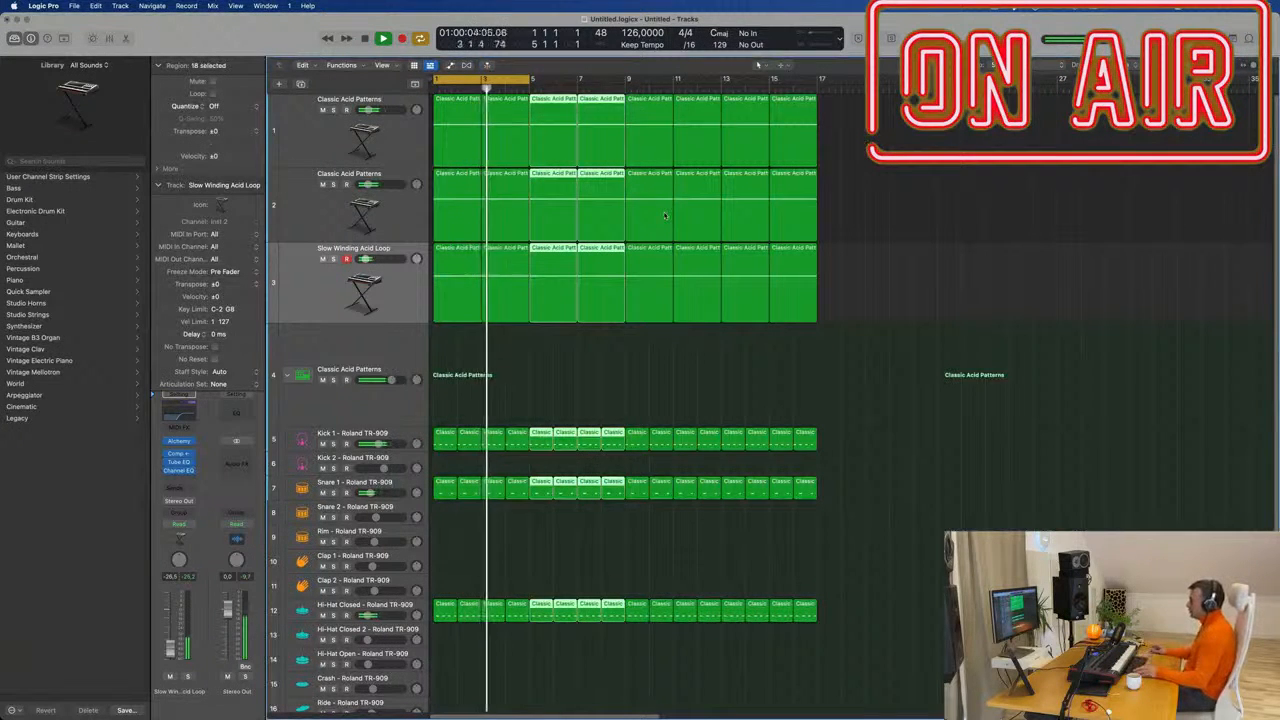
{"action": "key", "text": "super+Left"}
{"action": "left_click_drag", "start_coordinate": [517, 80], "coordinate": [763, 99]}
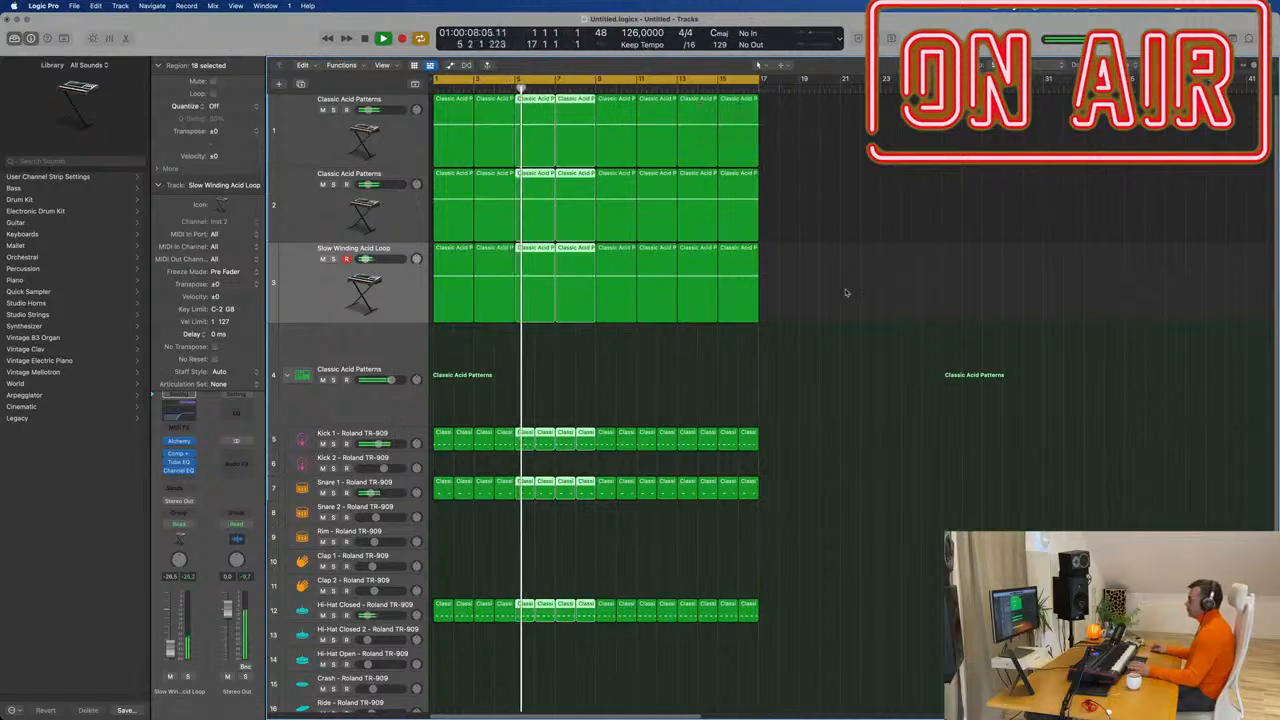
{"action": "left_click", "coordinate": [849, 291]}
{"action": "key", "text": "space"}
{"action": "key", "text": "space"}
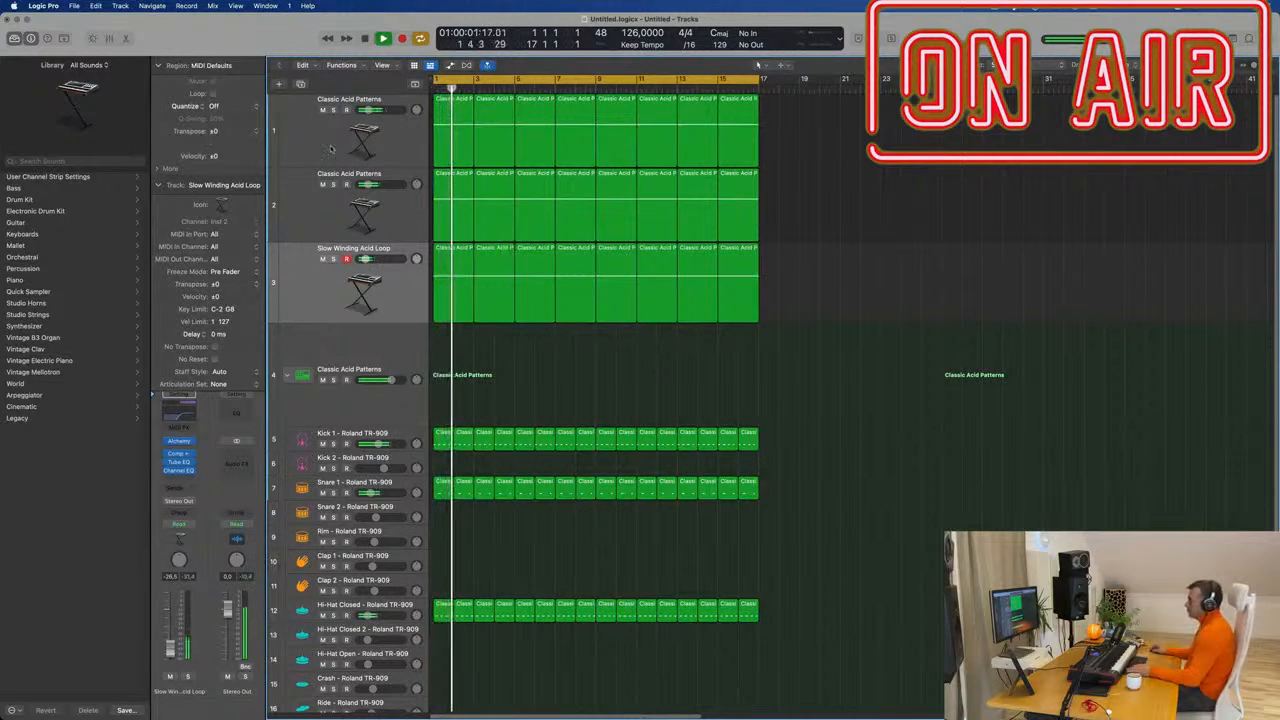
{"action": "left_click", "coordinate": [310, 143]}
{"action": "left_click", "coordinate": [322, 259]}
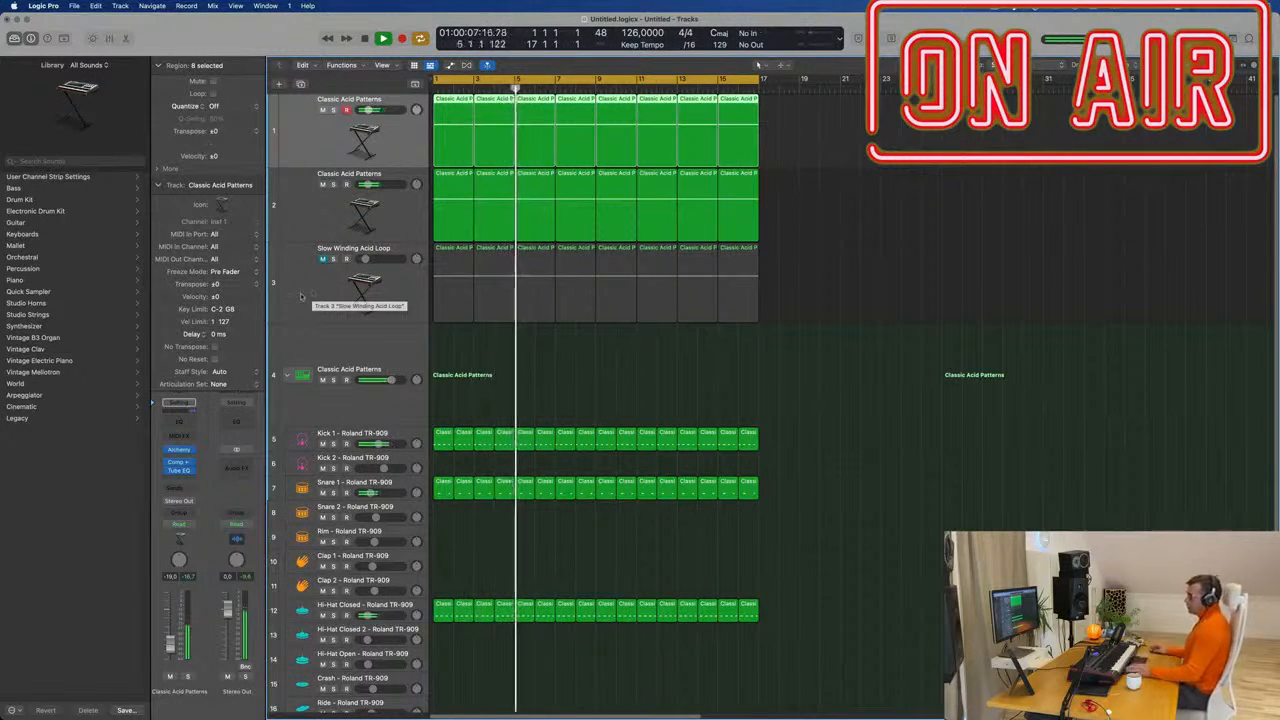
{"action": "left_click", "coordinate": [302, 296]}
{"action": "key", "text": "Return"}
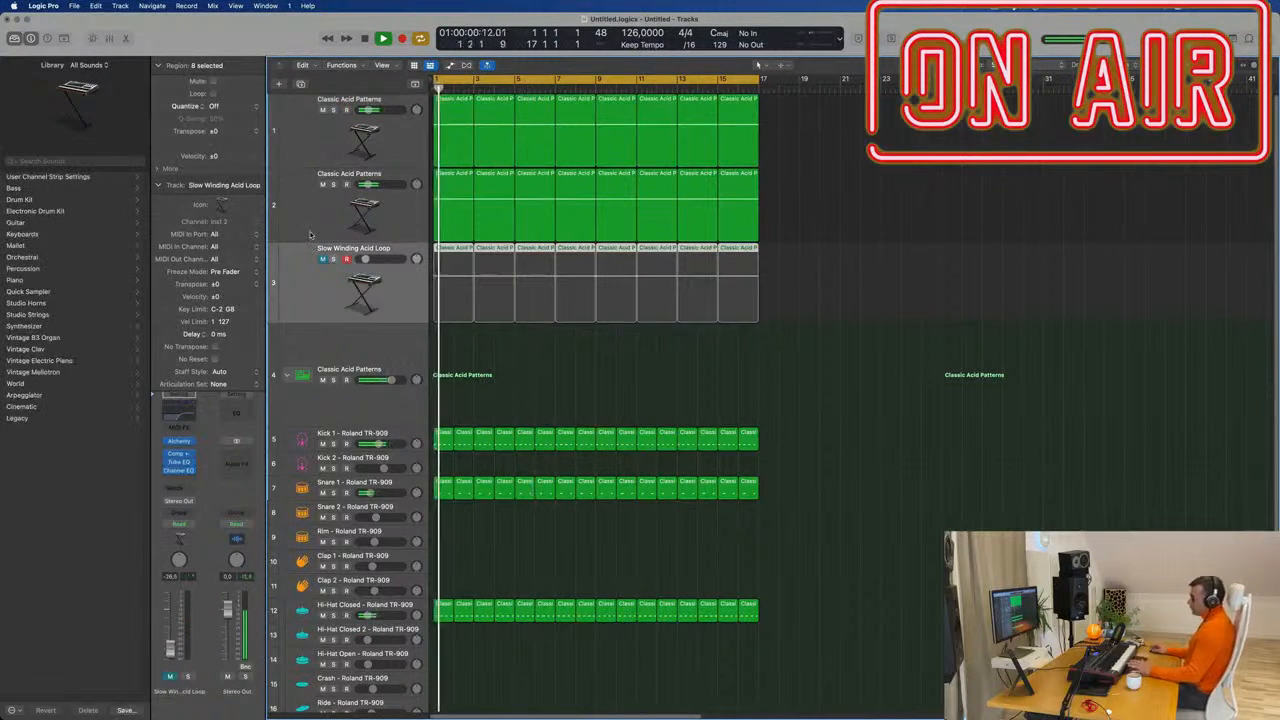
{"action": "left_click", "coordinate": [311, 232]}
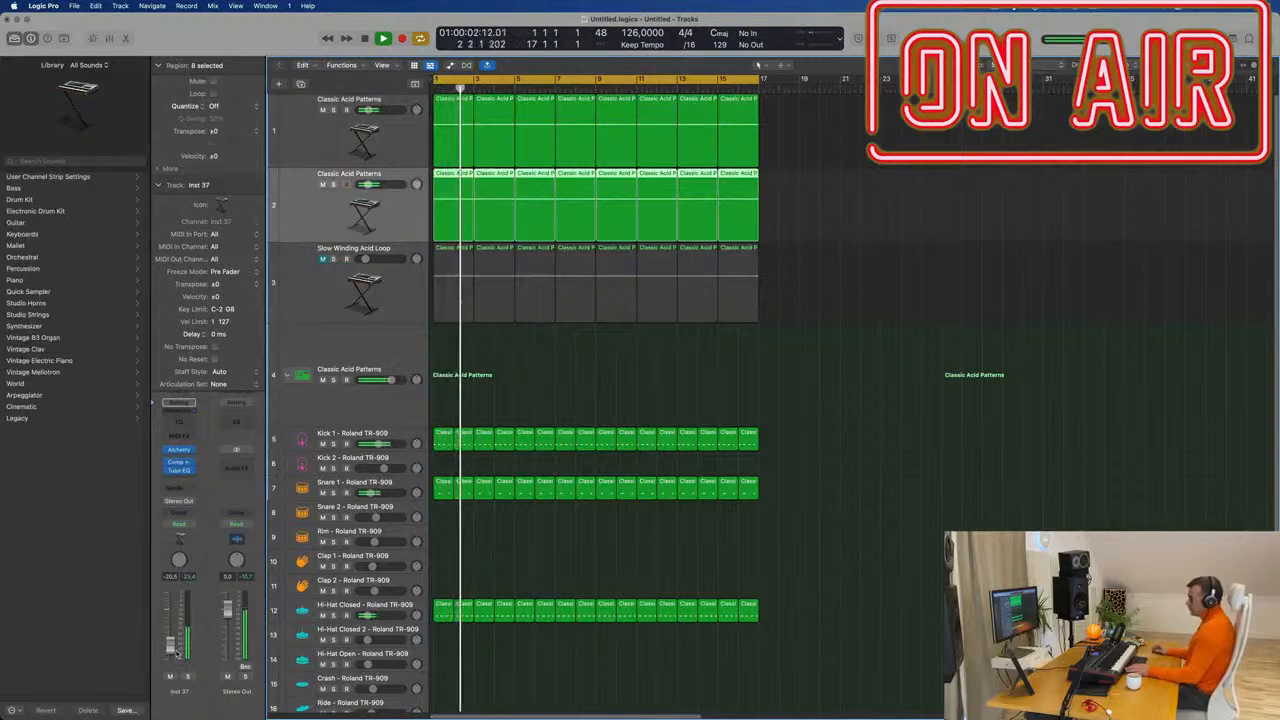
{"action": "scroll", "coordinate": [530, 564], "scroll_direction": "down", "scroll_amount": 2}
Copy the first closed hi-hat region onto the Conga track.
{"action": "scroll", "coordinate": [530, 564], "scroll_direction": "down", "scroll_amount": 8}
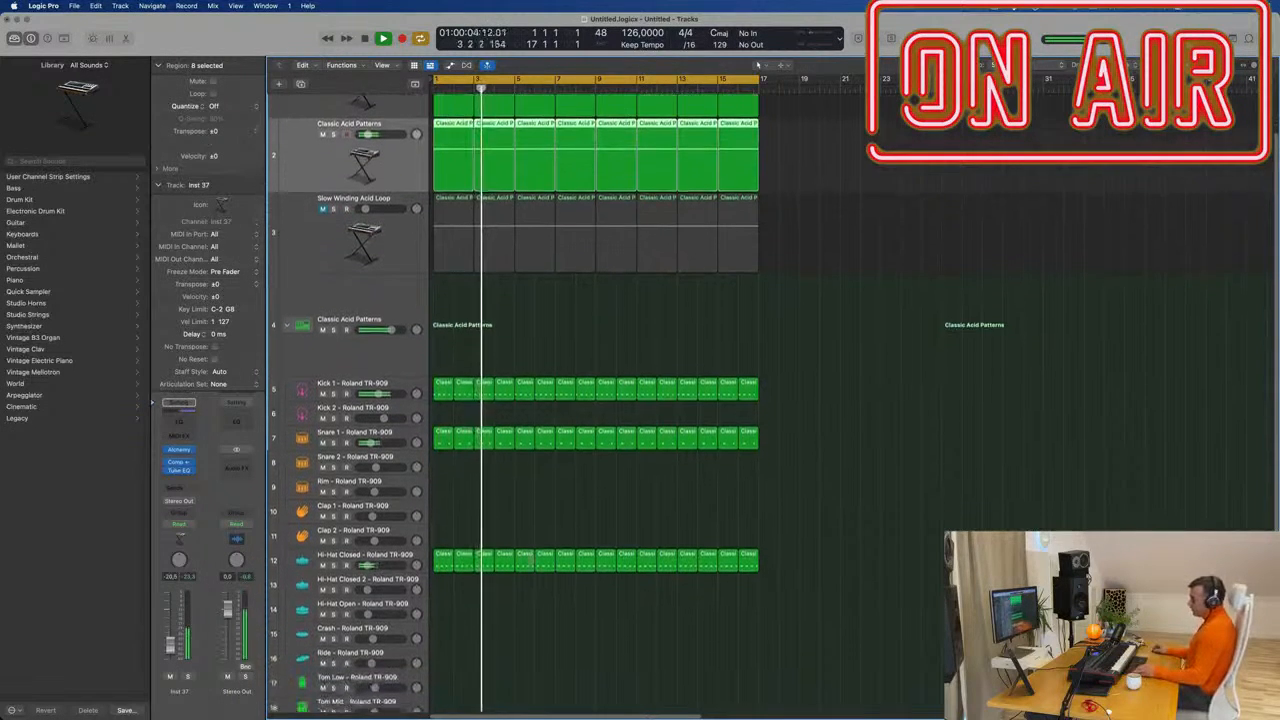
{"action": "scroll", "coordinate": [462, 472], "scroll_direction": "down", "scroll_amount": 1}
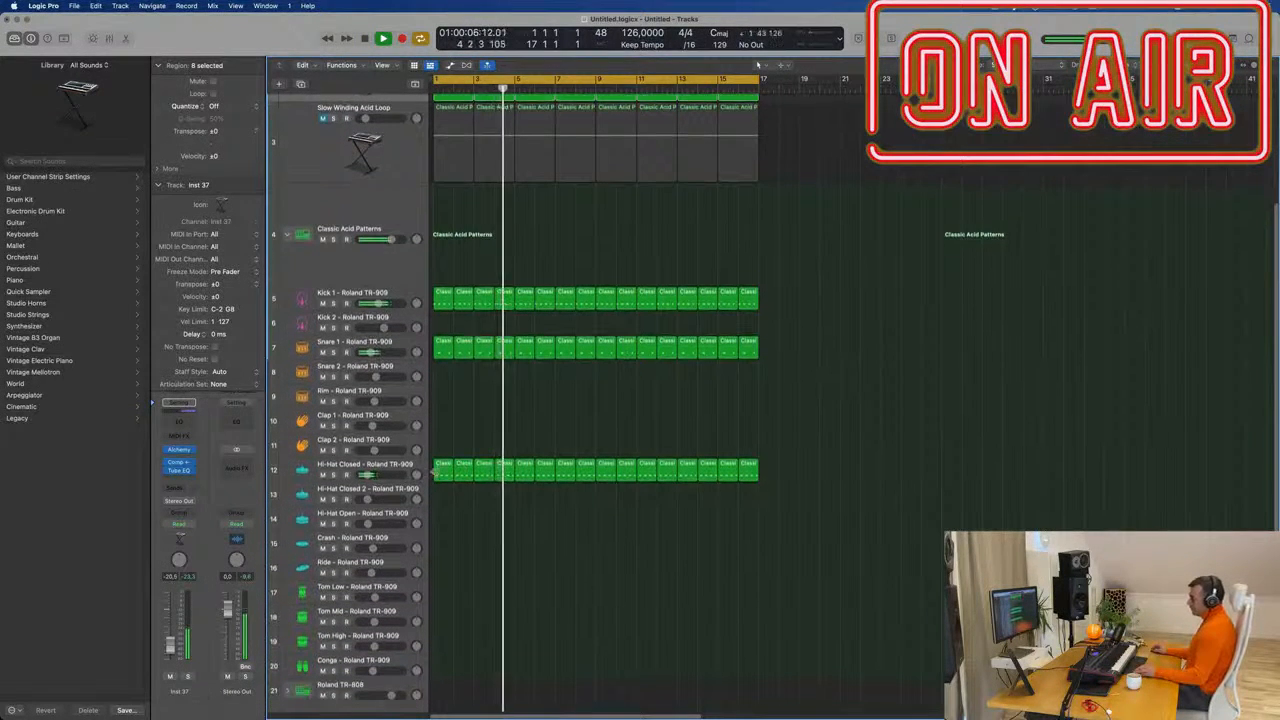
{"action": "left_click", "coordinate": [448, 467]}
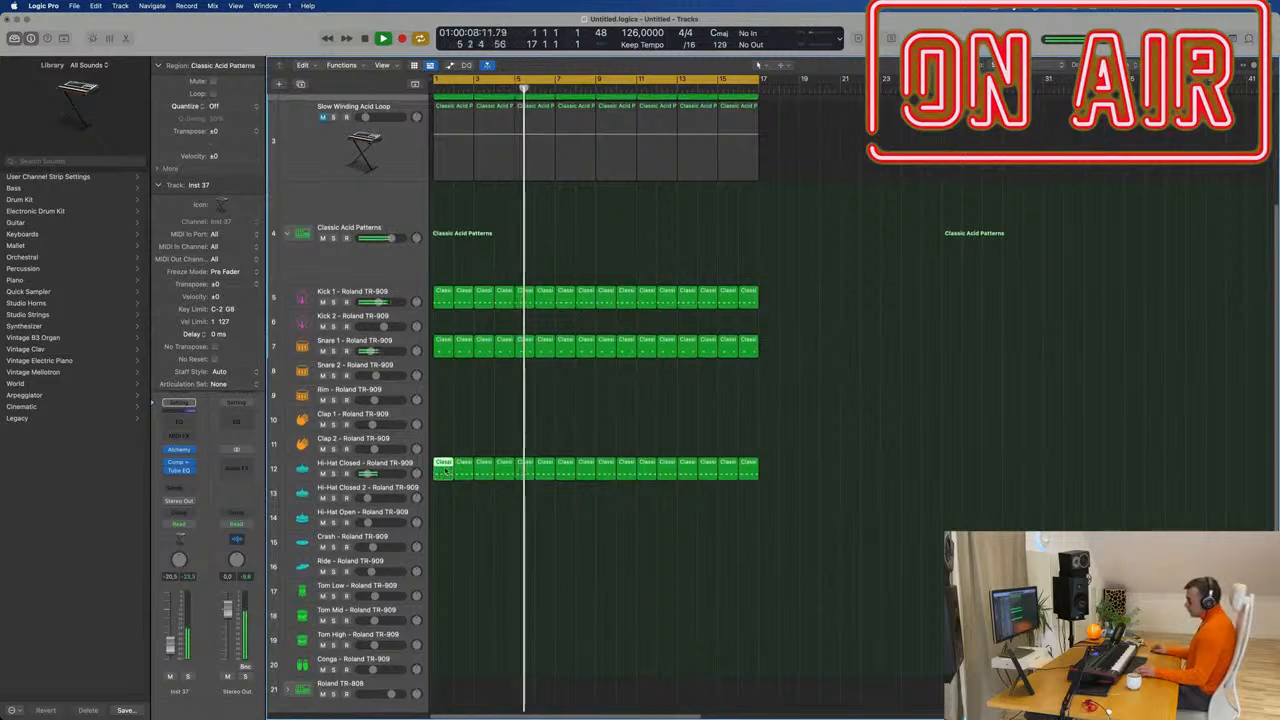
{"action": "left_click_drag", "start_coordinate": [443, 466], "coordinate": [443, 674]}
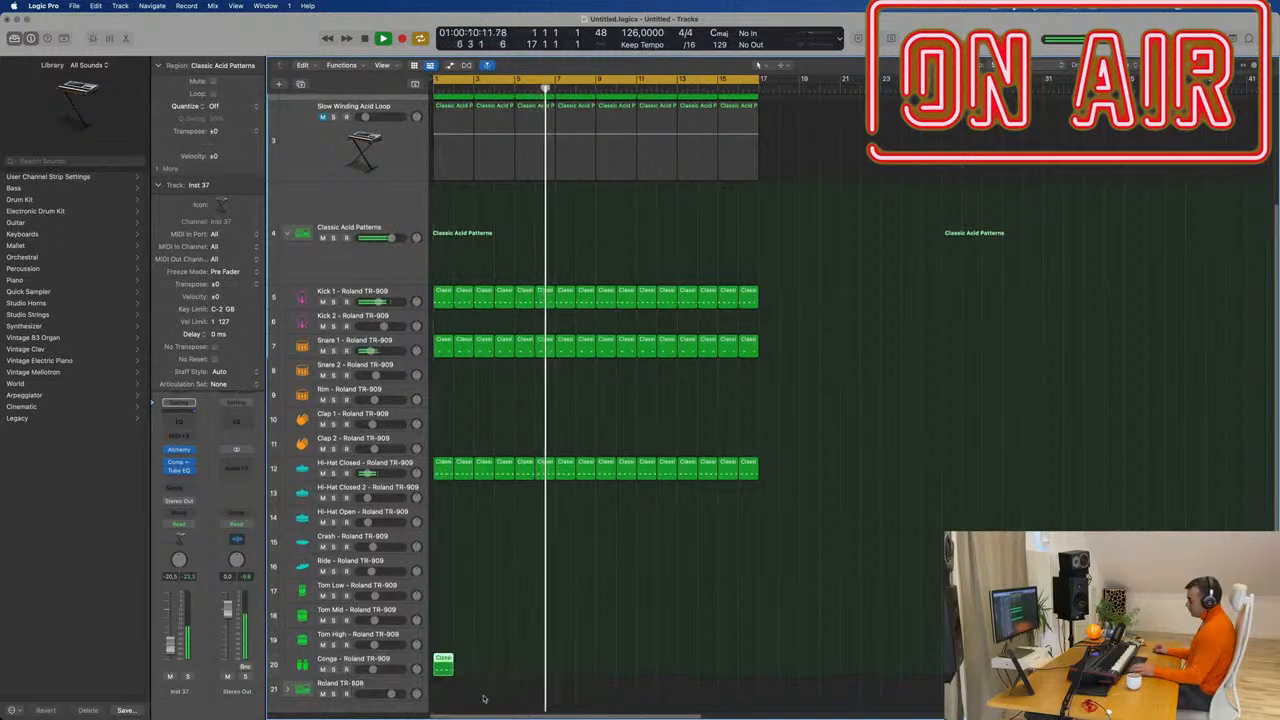
{"action": "key", "text": "Return"}
Edit the conga notes, moving the last one slightly earlier, and audition the pattern.
{"action": "left_click", "coordinate": [502, 652]}
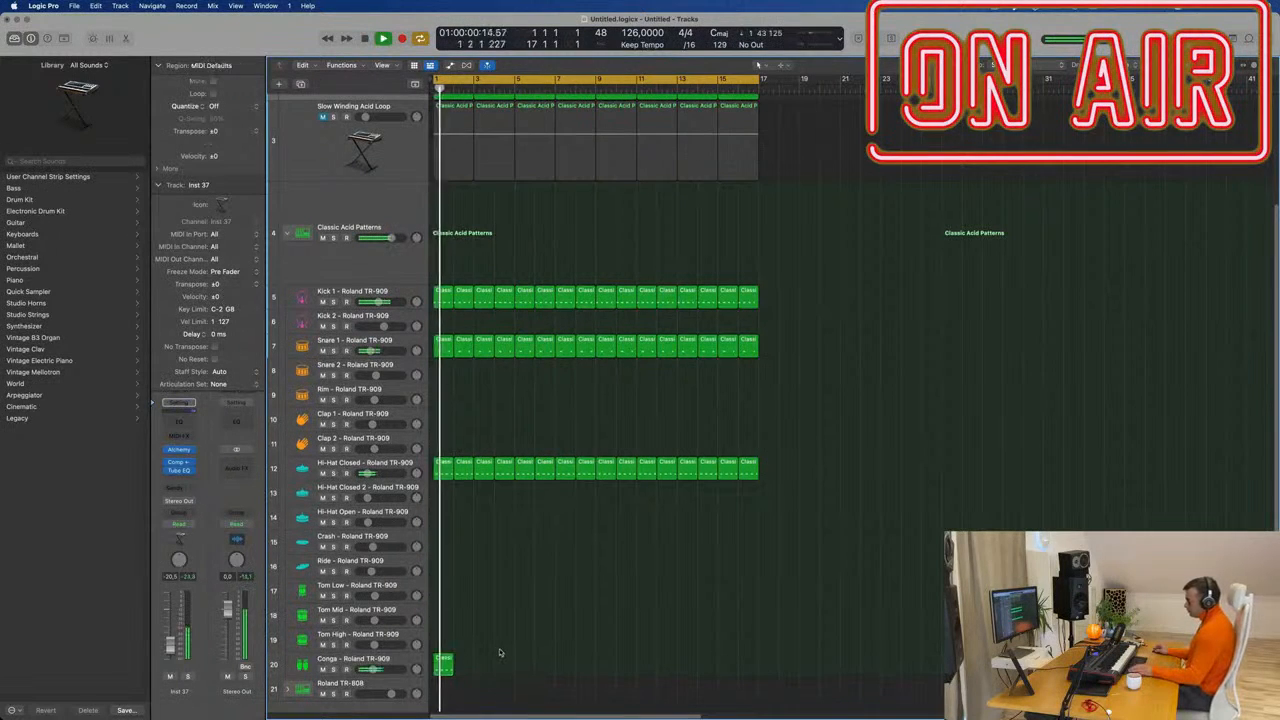
{"action": "double_click", "coordinate": [442, 662]}
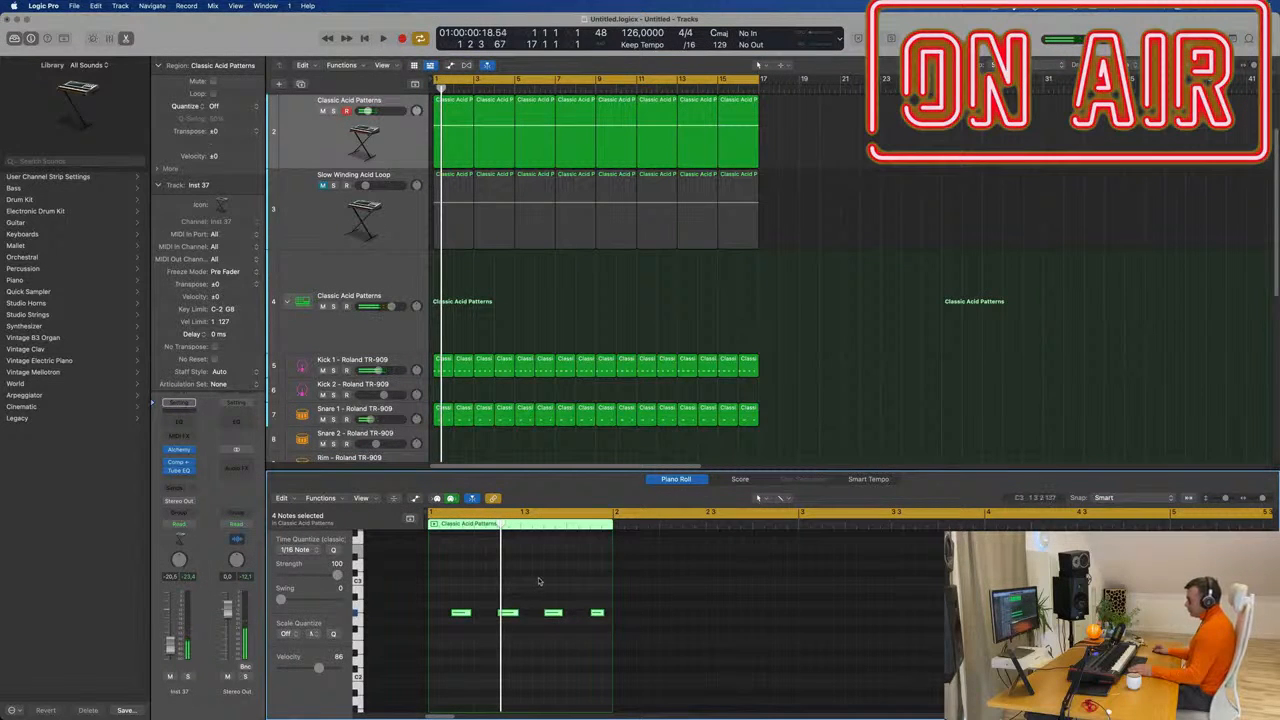
{"action": "left_click_drag", "start_coordinate": [490, 641], "coordinate": [492, 638]}
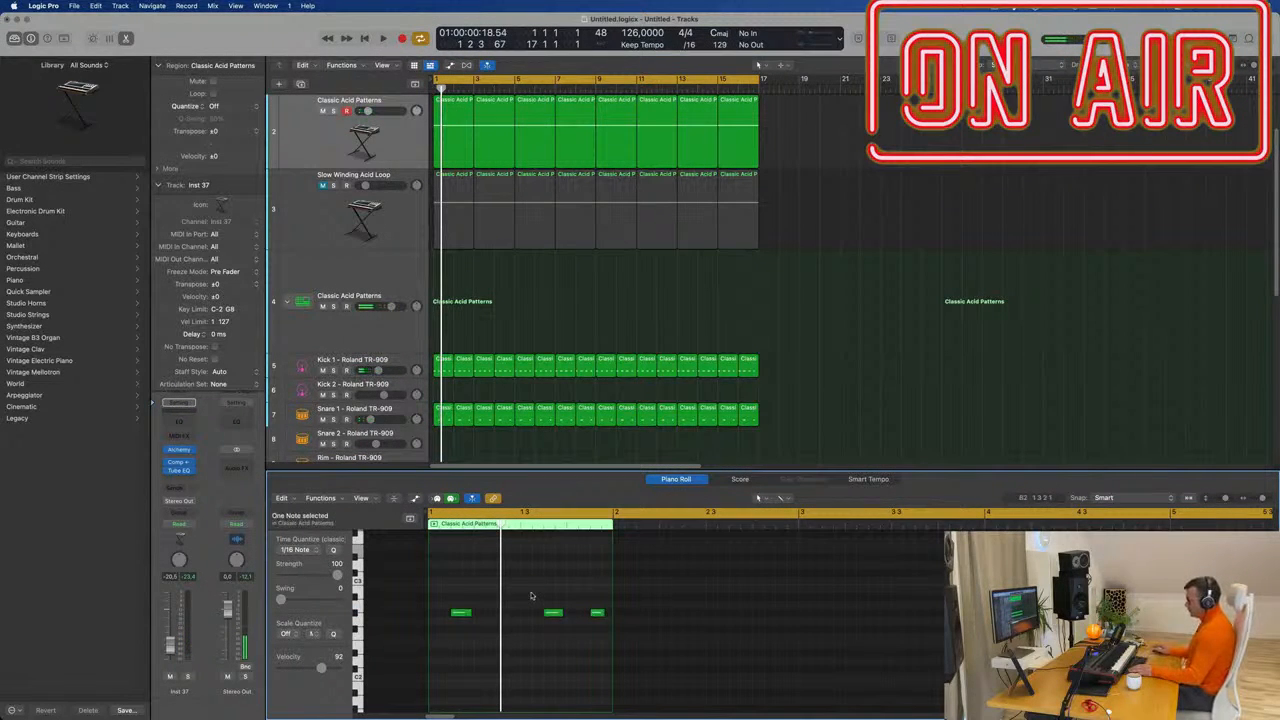
{"action": "left_click_drag", "start_coordinate": [438, 588], "coordinate": [638, 652]}
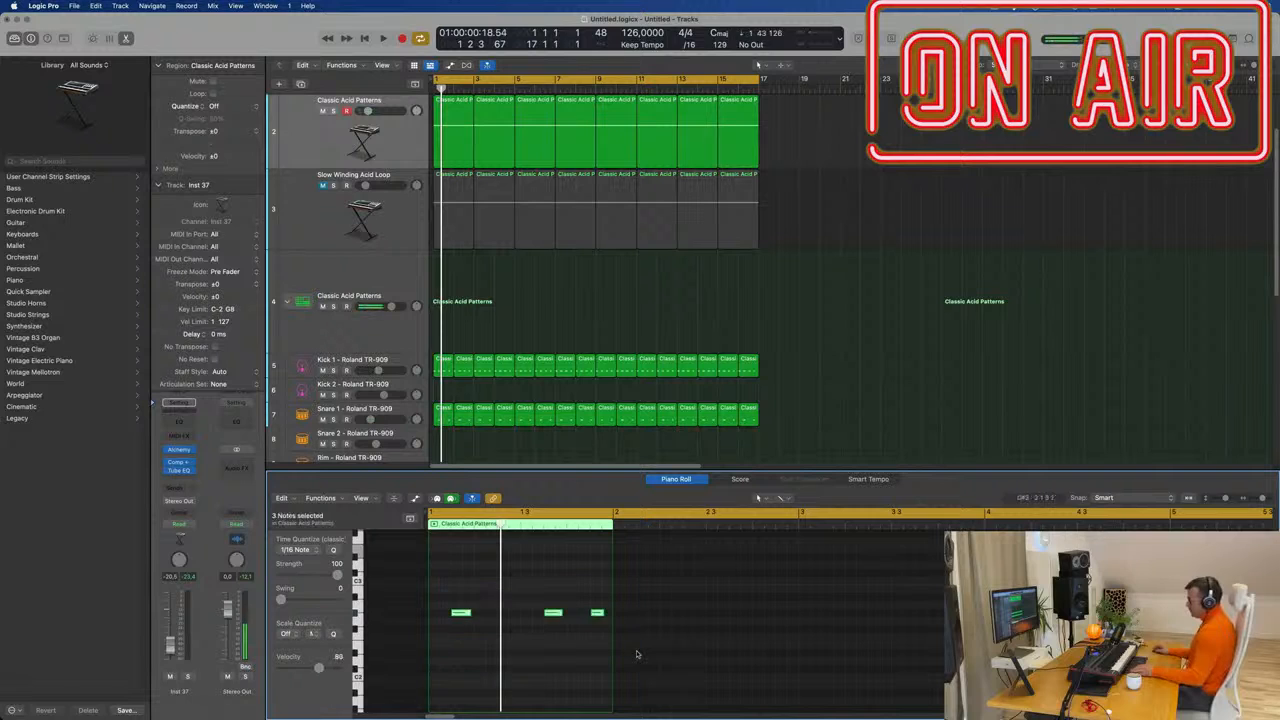
{"action": "key", "text": "space"}
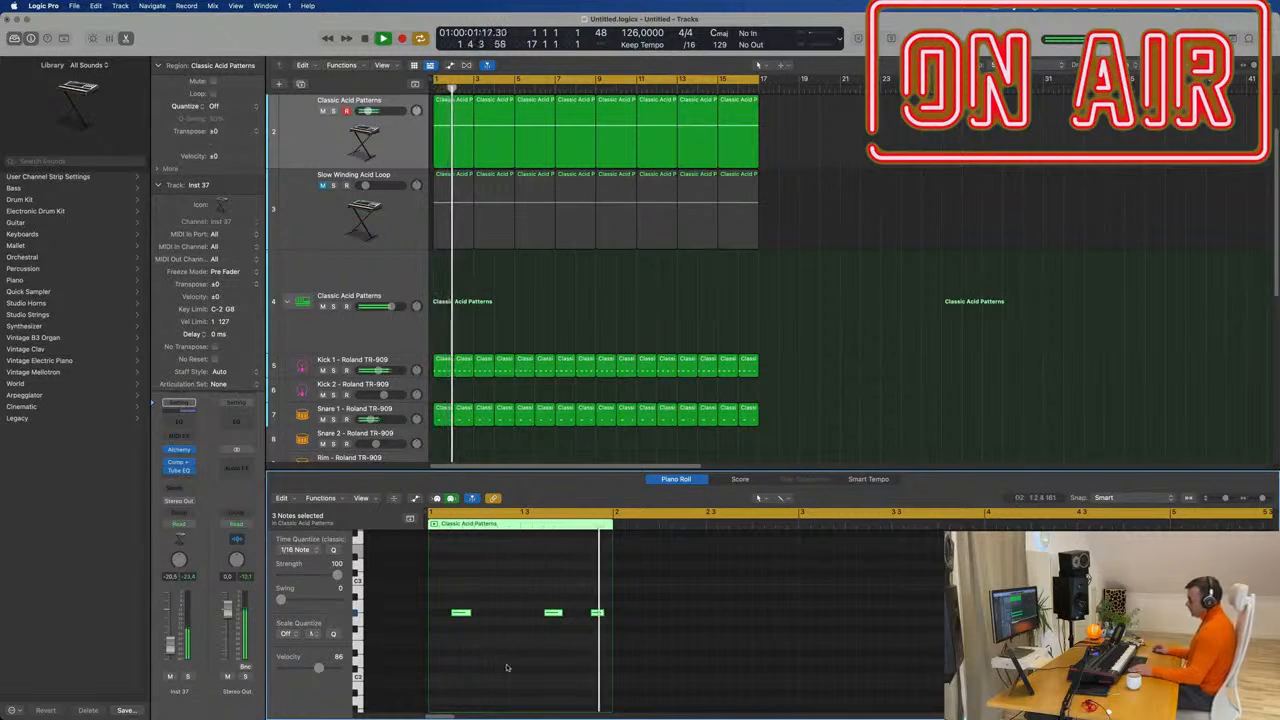
{"action": "key", "text": "space"}
{"action": "left_click_drag", "start_coordinate": [600, 617], "coordinate": [589, 617]}
{"action": "key", "text": "space"}
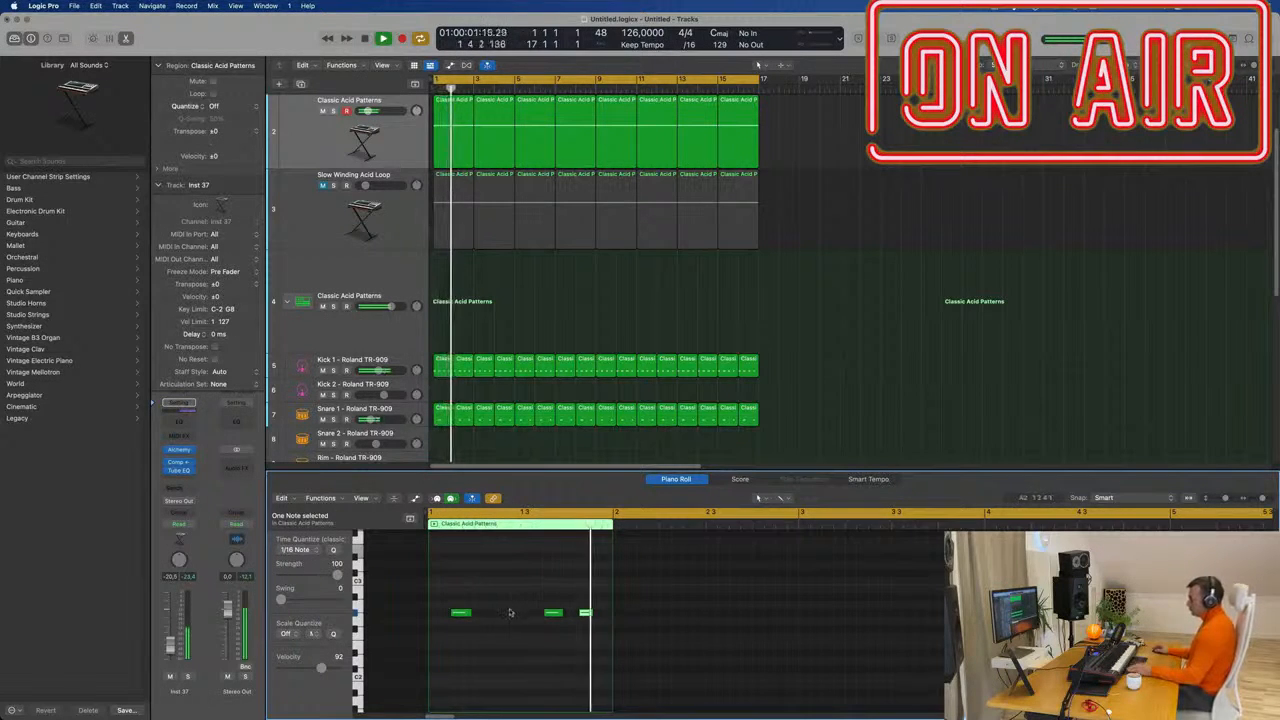
Repeat the Conga region out to bar 17.
{"action": "left_click", "coordinate": [475, 440]}
{"action": "scroll", "coordinate": [476, 441], "scroll_direction": "down", "scroll_amount": 1}
{"action": "scroll", "coordinate": [476, 438], "scroll_direction": "down", "scroll_amount": 10}
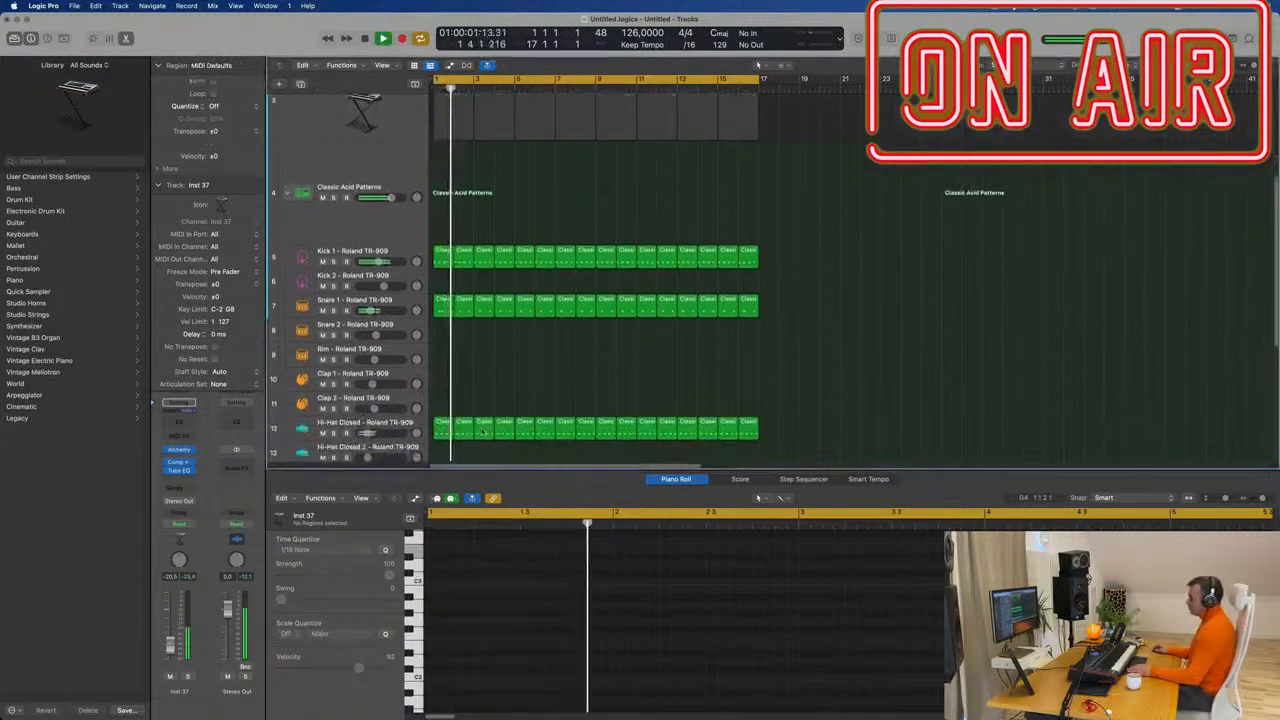
{"action": "key", "text": "space"}
{"action": "left_click_drag", "start_coordinate": [522, 375], "coordinate": [440, 417]}
{"action": "key", "text": "super+r"}
{"action": "key", "text": "super+r"}
{"action": "key", "text": "super+r"}
{"action": "key", "text": "super+r"}
{"action": "key", "text": "super+r"}
{"action": "key", "text": "super+r"}
{"action": "key", "text": "super+r"}
{"action": "key", "text": "super+r"}
{"action": "key", "text": "super+r"}
{"action": "key", "text": "super+r"}
{"action": "key", "text": "super+r"}
{"action": "key", "text": "super+r"}
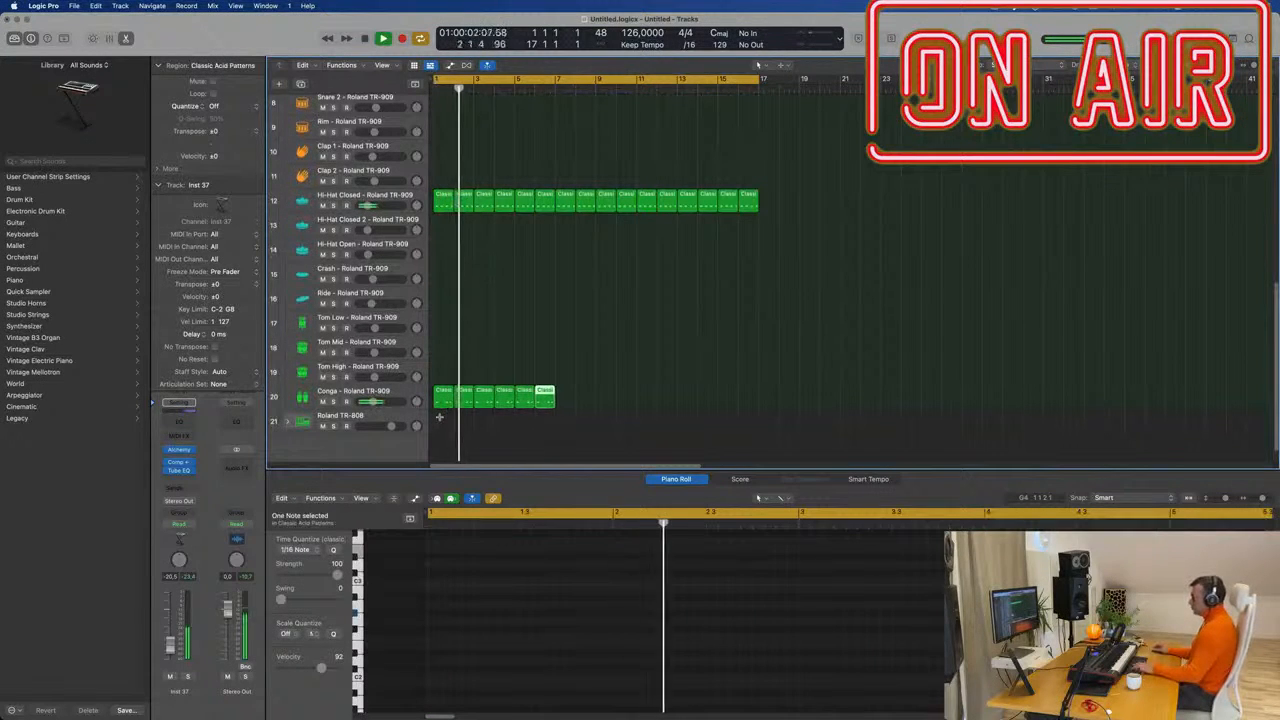
{"action": "key", "text": "super+r"}
{"action": "key", "text": "super+r"}
{"action": "key", "text": "super+r"}
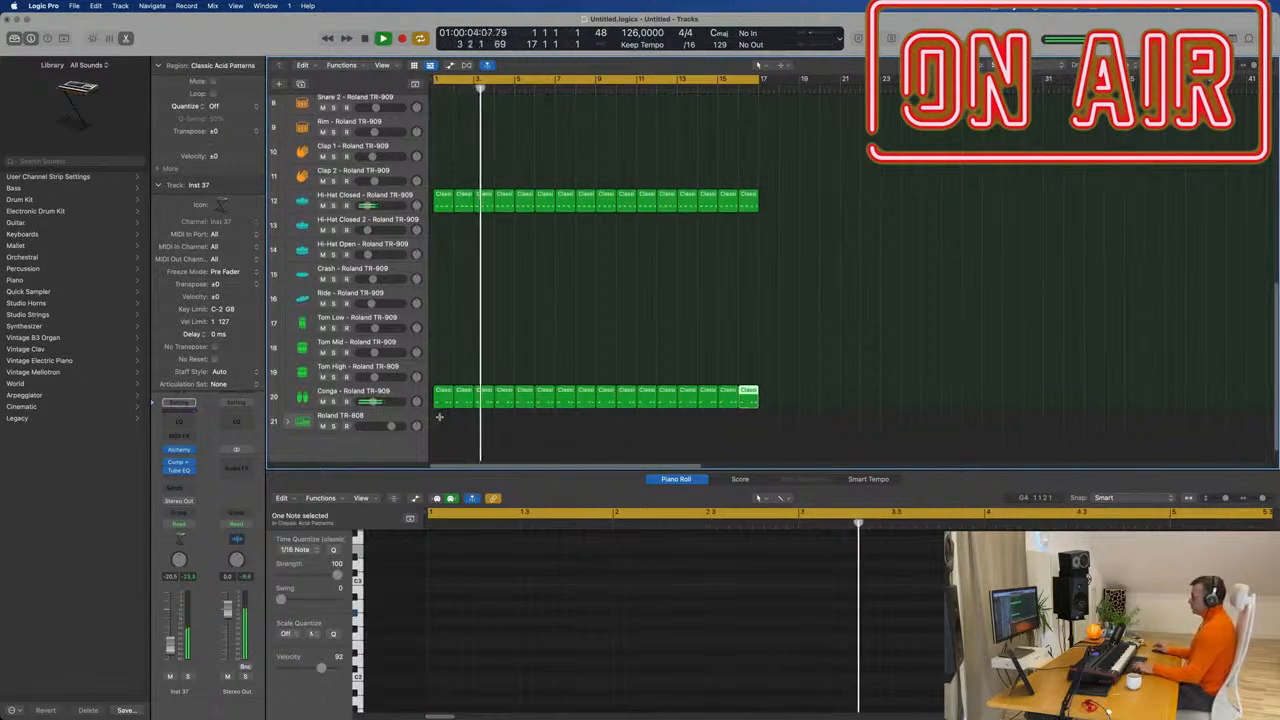
{"action": "key", "text": "Return"}
Shift every note in all Conga regions by an octave and play from bar 1.
{"action": "left_click", "coordinate": [439, 399]}
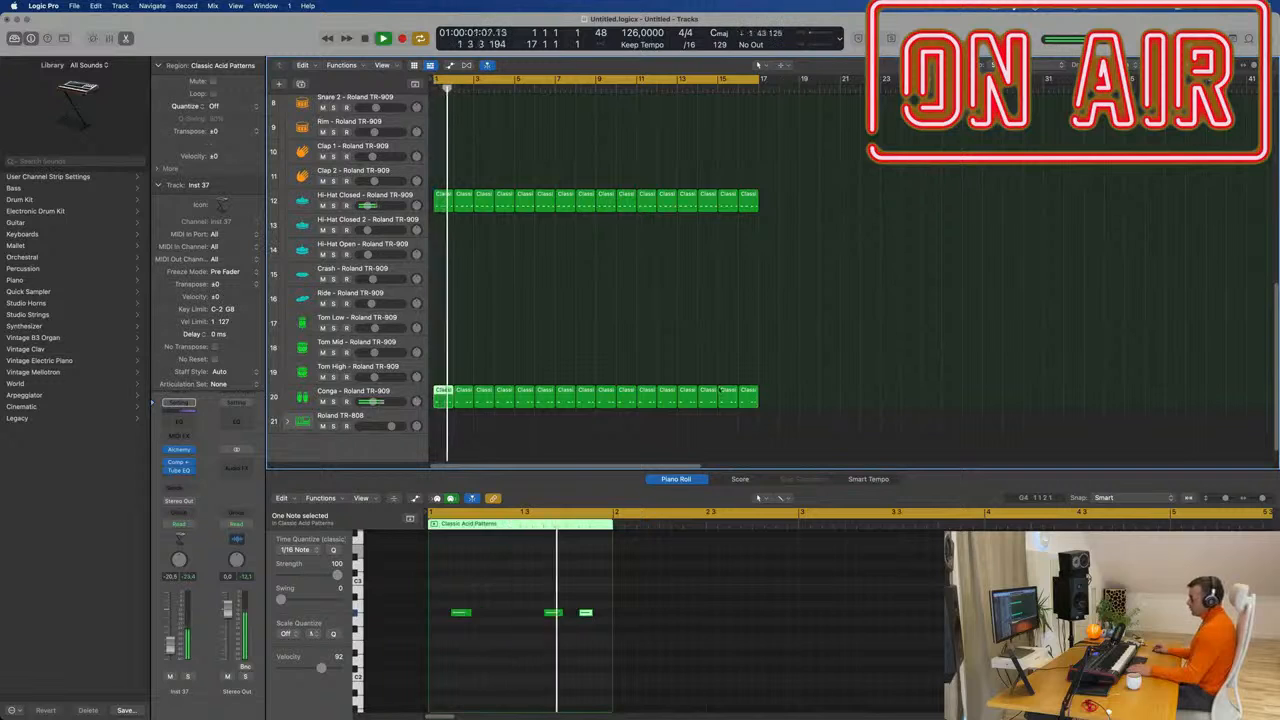
{"action": "left_click", "coordinate": [415, 397]}
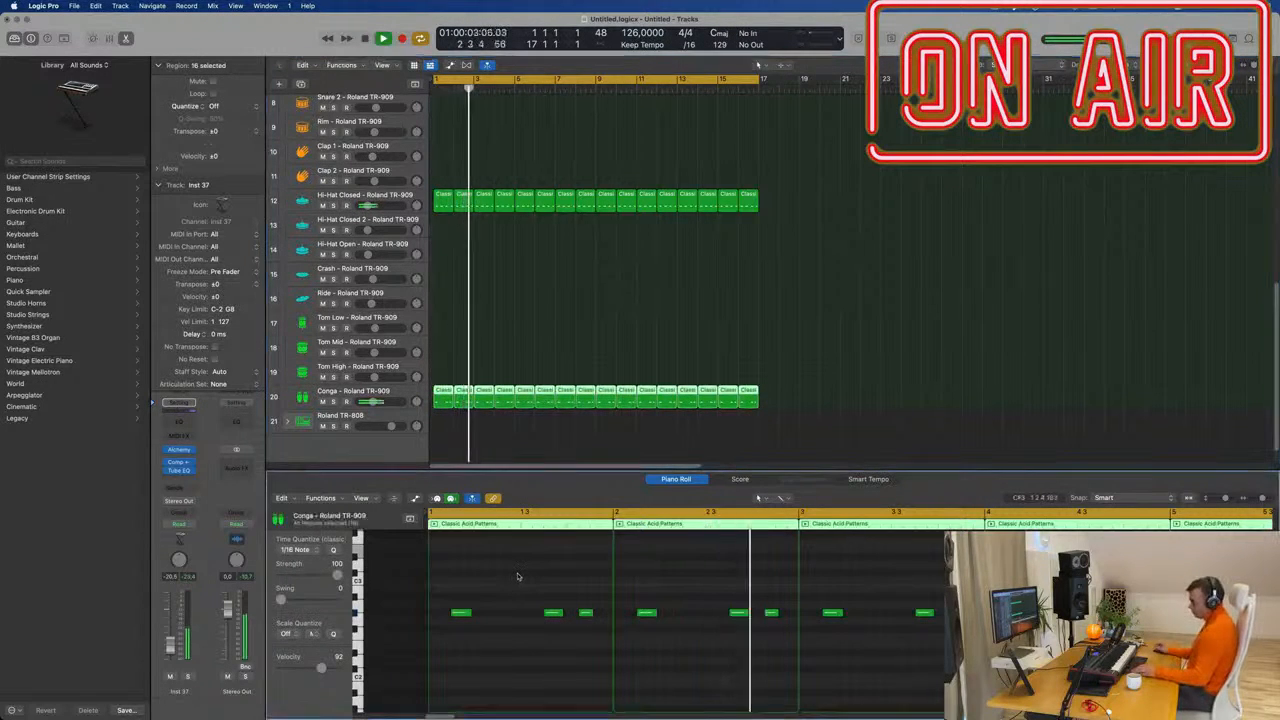
{"action": "key", "text": "super+a"}
{"action": "key", "text": "shift+alt+Up"}
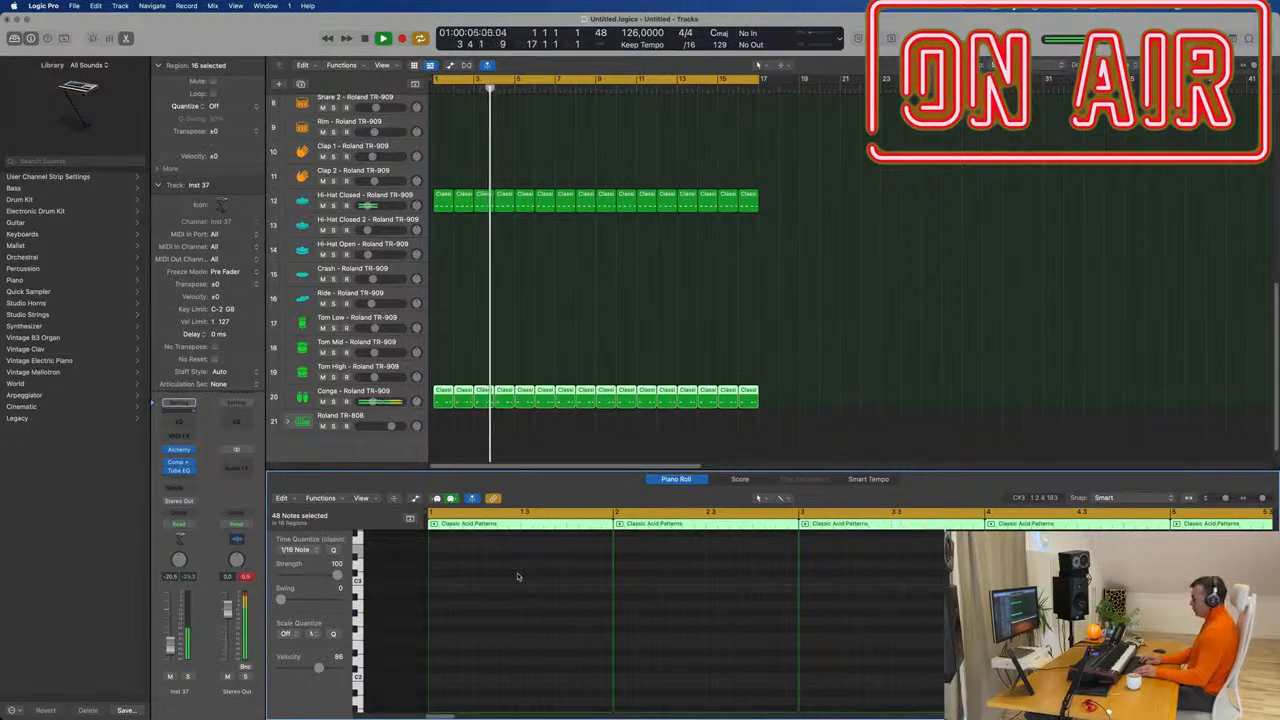
{"action": "scroll", "coordinate": [517, 576], "scroll_direction": "up", "scroll_amount": 10}
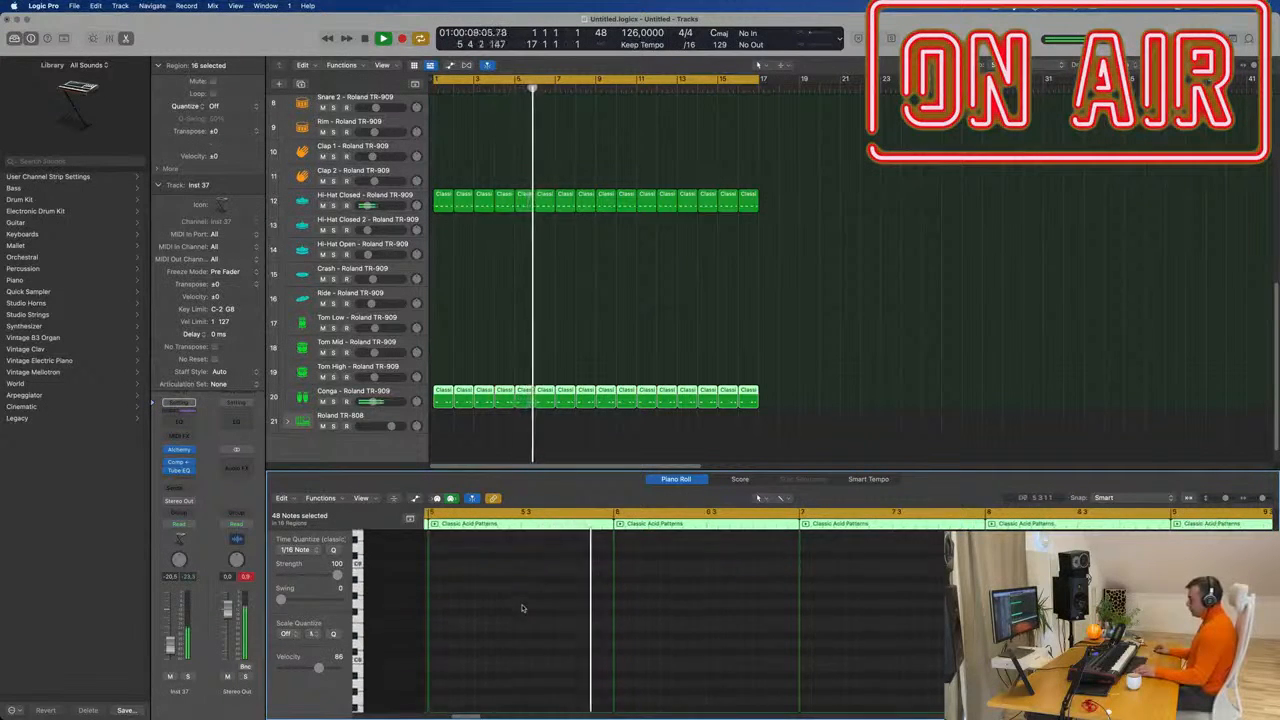
{"action": "scroll", "coordinate": [522, 608], "scroll_direction": "up", "scroll_amount": 5}
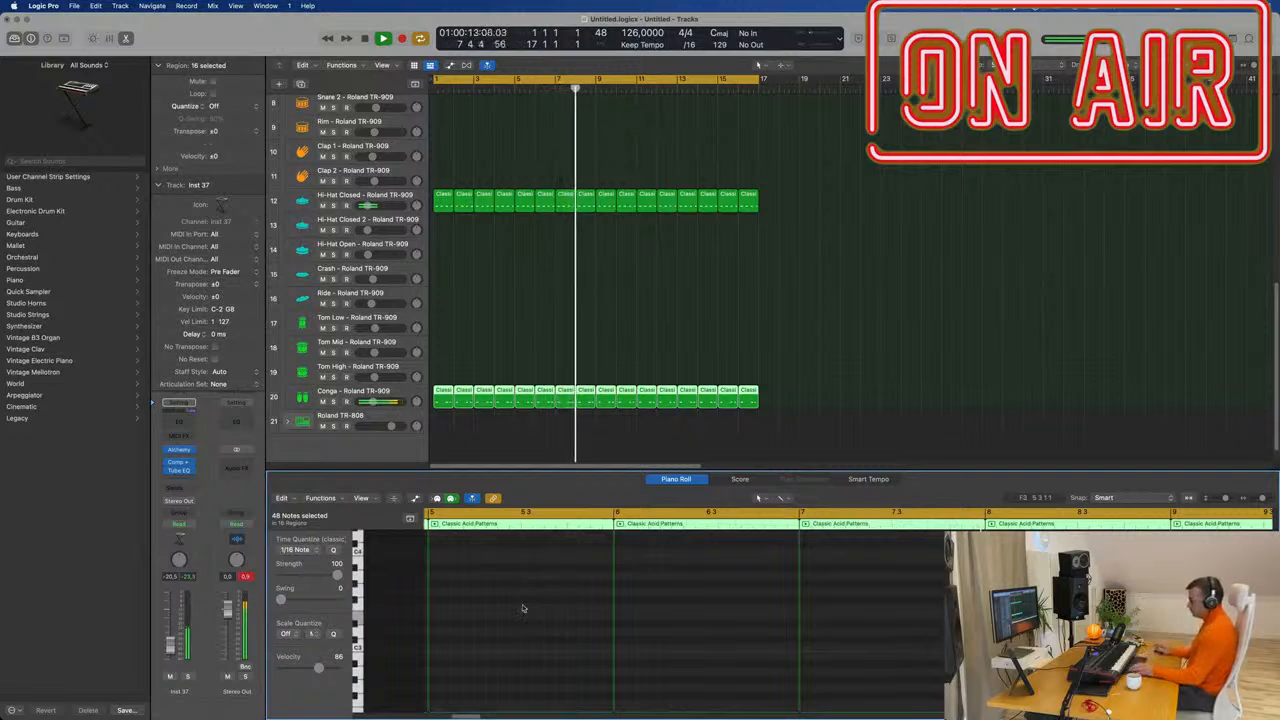
{"action": "scroll", "coordinate": [556, 575], "scroll_direction": "down", "scroll_amount": 4}
{"action": "key", "text": "Return"}
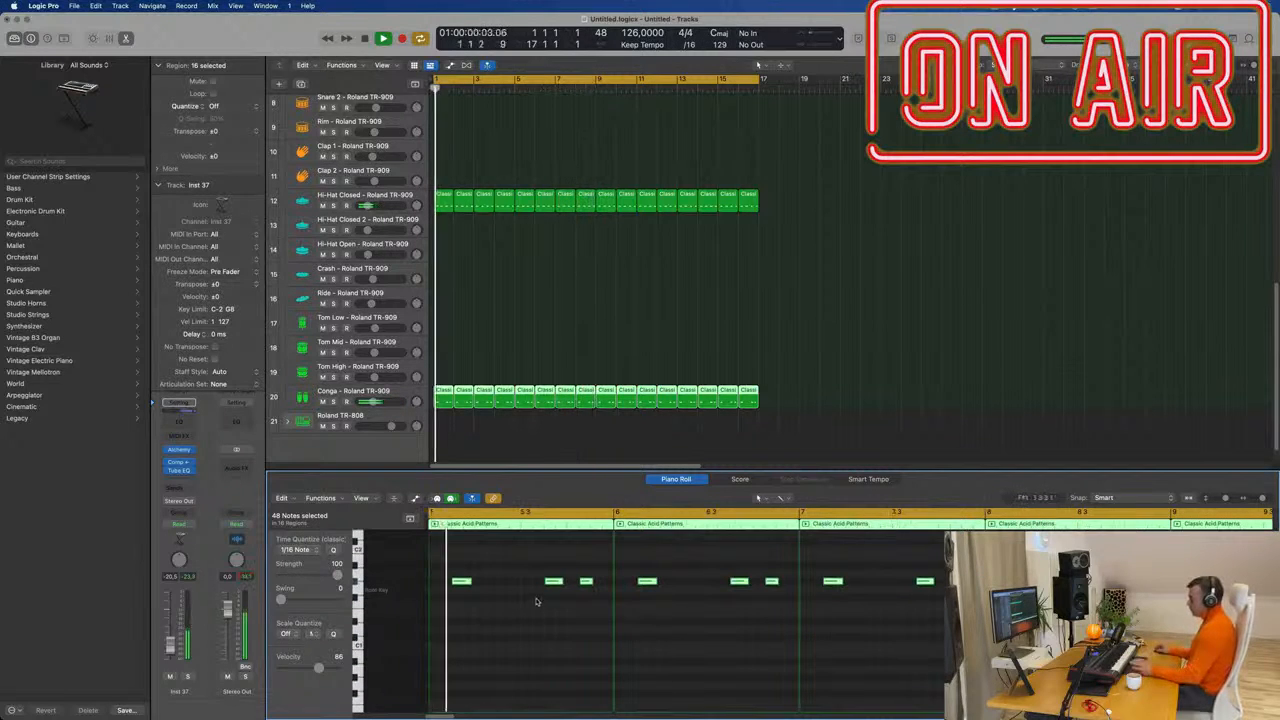
{"action": "key", "text": "Return"}
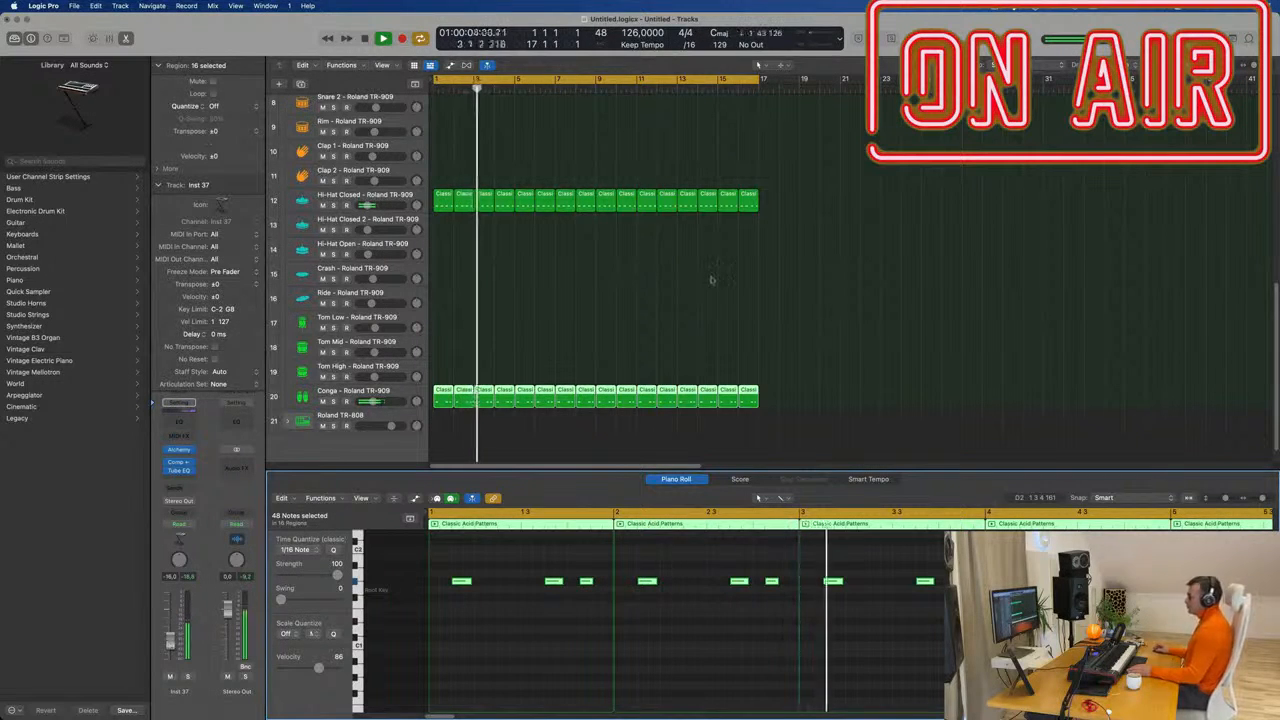
{"action": "scroll", "coordinate": [720, 299], "scroll_direction": "up", "scroll_amount": 5}
Check the first two Classic Acid Patterns tracks, then scroll down to the drum tracks.
{"action": "scroll", "coordinate": [720, 299], "scroll_direction": "up", "scroll_amount": 3}
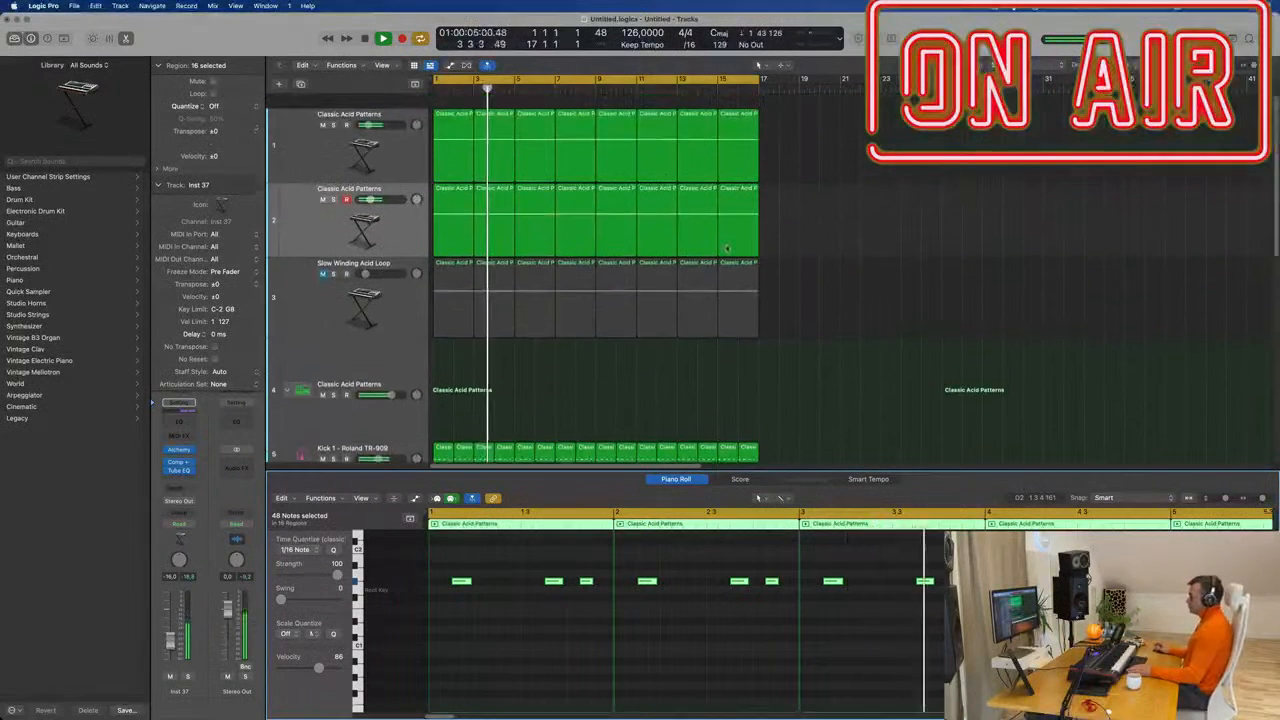
{"action": "left_click", "coordinate": [320, 153]}
{"action": "scroll", "coordinate": [495, 186], "scroll_direction": "down", "scroll_amount": 2}
{"action": "left_click", "coordinate": [318, 214]}
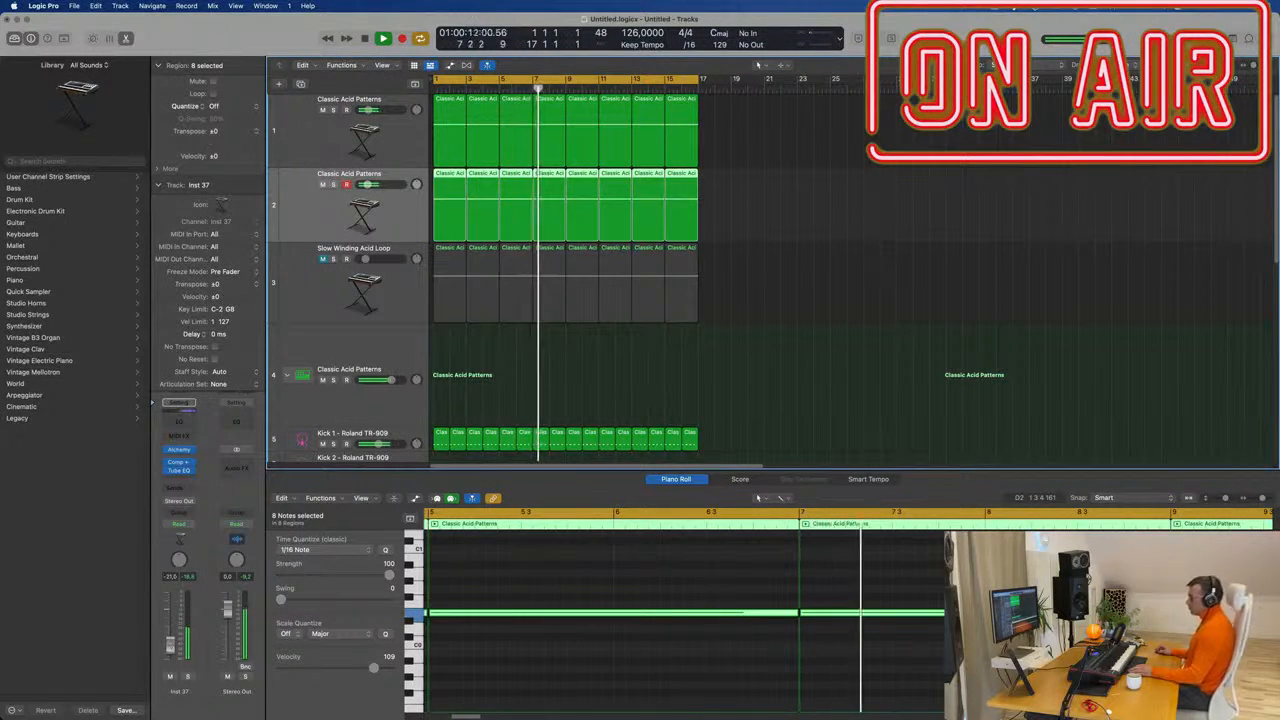
{"action": "scroll", "coordinate": [657, 314], "scroll_direction": "down", "scroll_amount": 4}
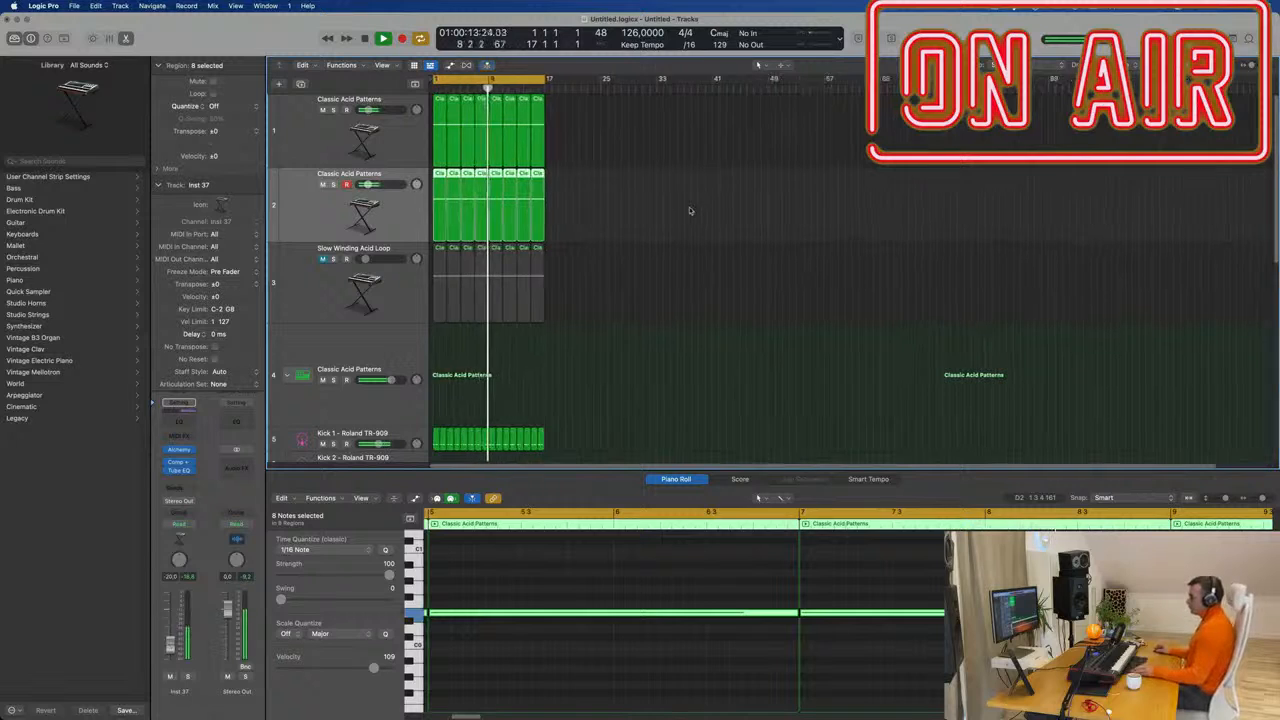
{"action": "scroll", "coordinate": [680, 282], "scroll_direction": "down", "scroll_amount": 1}
{"action": "scroll", "coordinate": [678, 281], "scroll_direction": "down", "scroll_amount": 5}
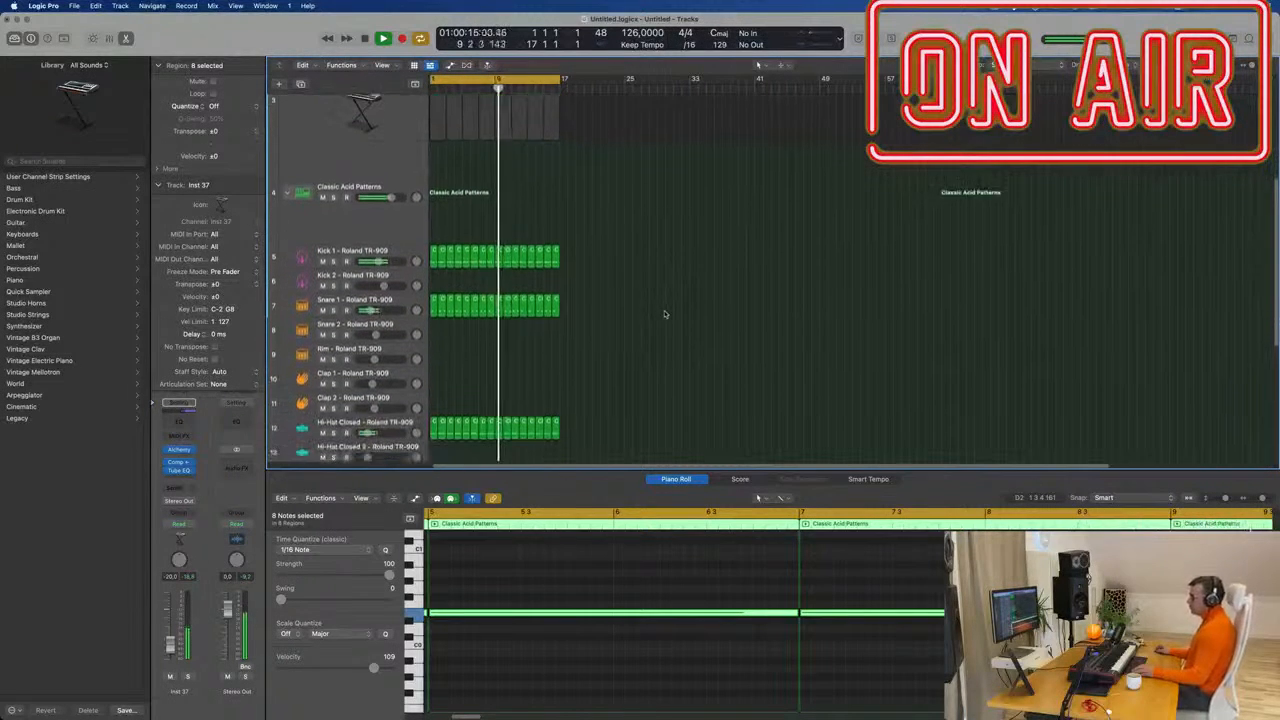
{"action": "scroll", "coordinate": [664, 314], "scroll_direction": "down", "scroll_amount": 1}
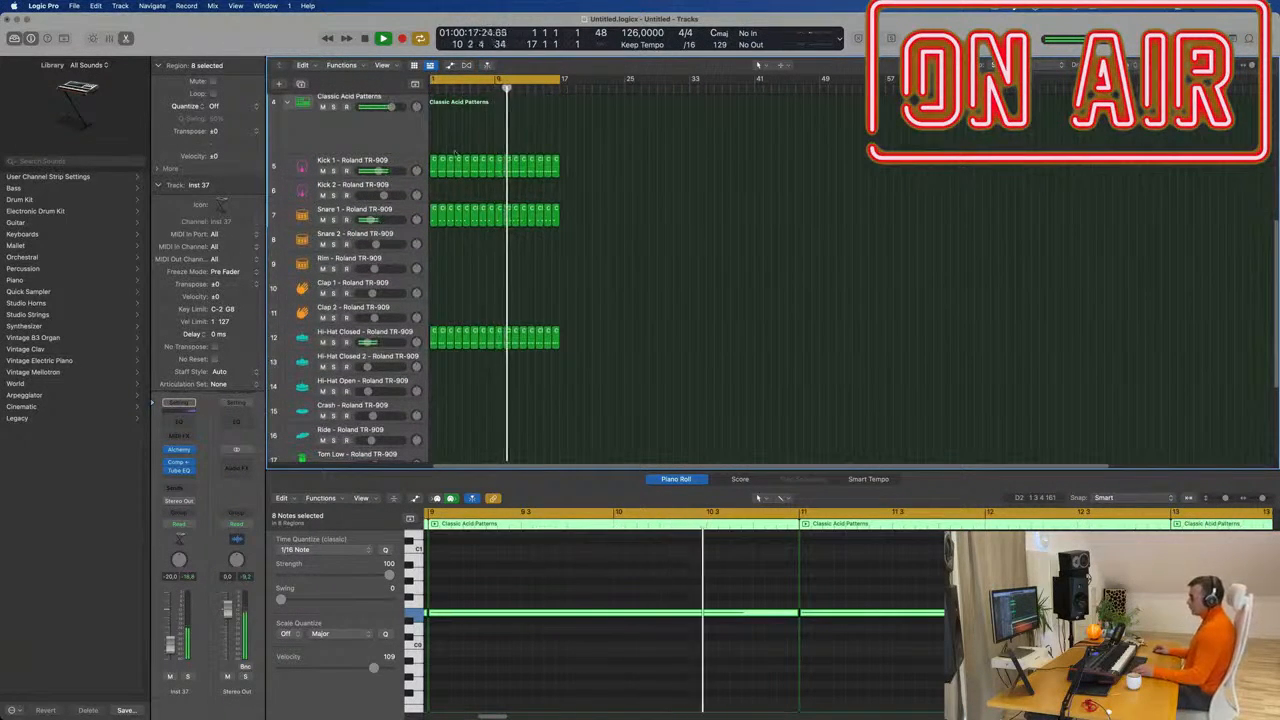
Copy the Snare 1 region onto Clap 1 and move its note to 1 3 1 1.
{"action": "left_click", "coordinate": [433, 214]}
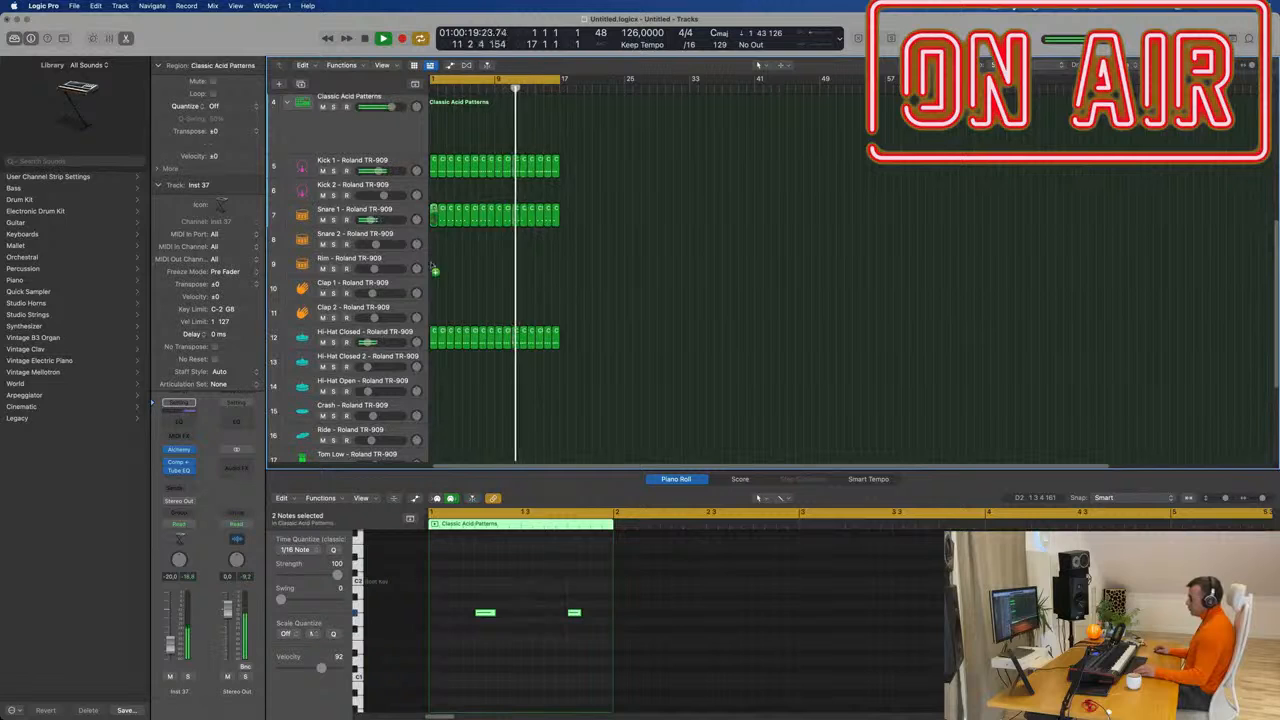
{"action": "left_click_drag", "start_coordinate": [433, 267], "coordinate": [434, 290]}
{"action": "left_click_drag", "start_coordinate": [554, 574], "coordinate": [586, 639]}
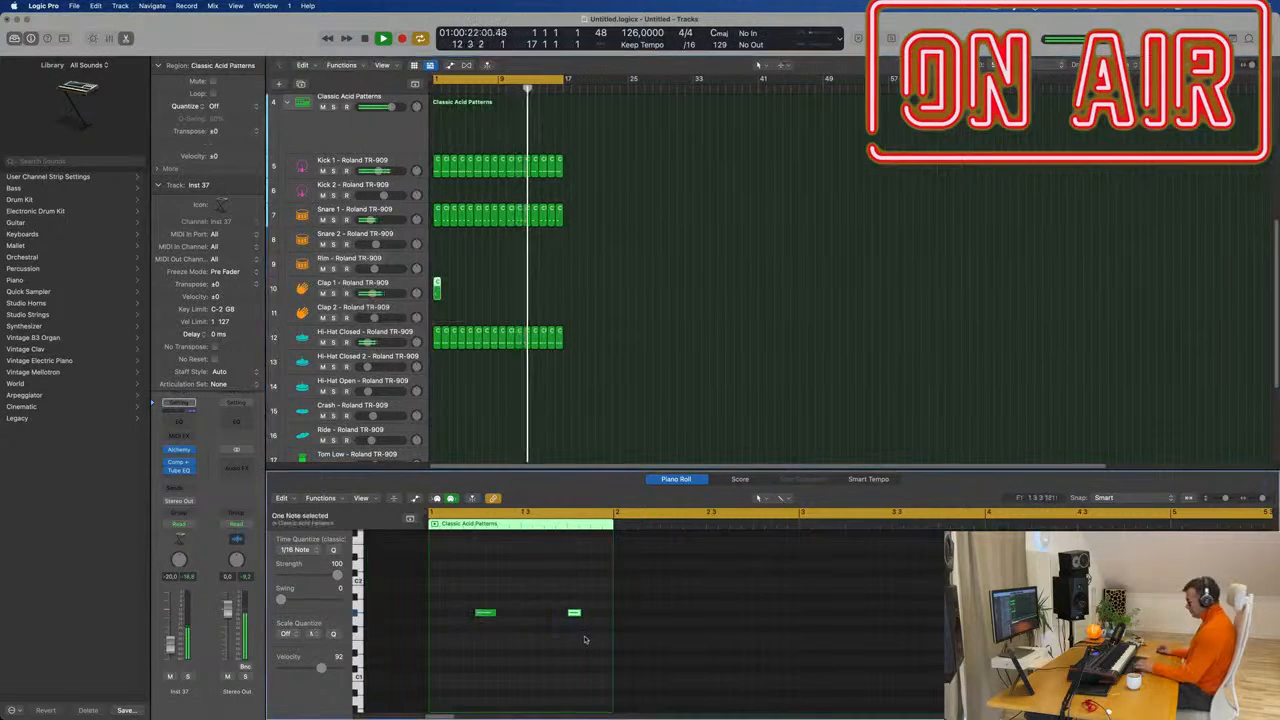
{"action": "left_click_drag", "start_coordinate": [487, 614], "coordinate": [533, 614]}
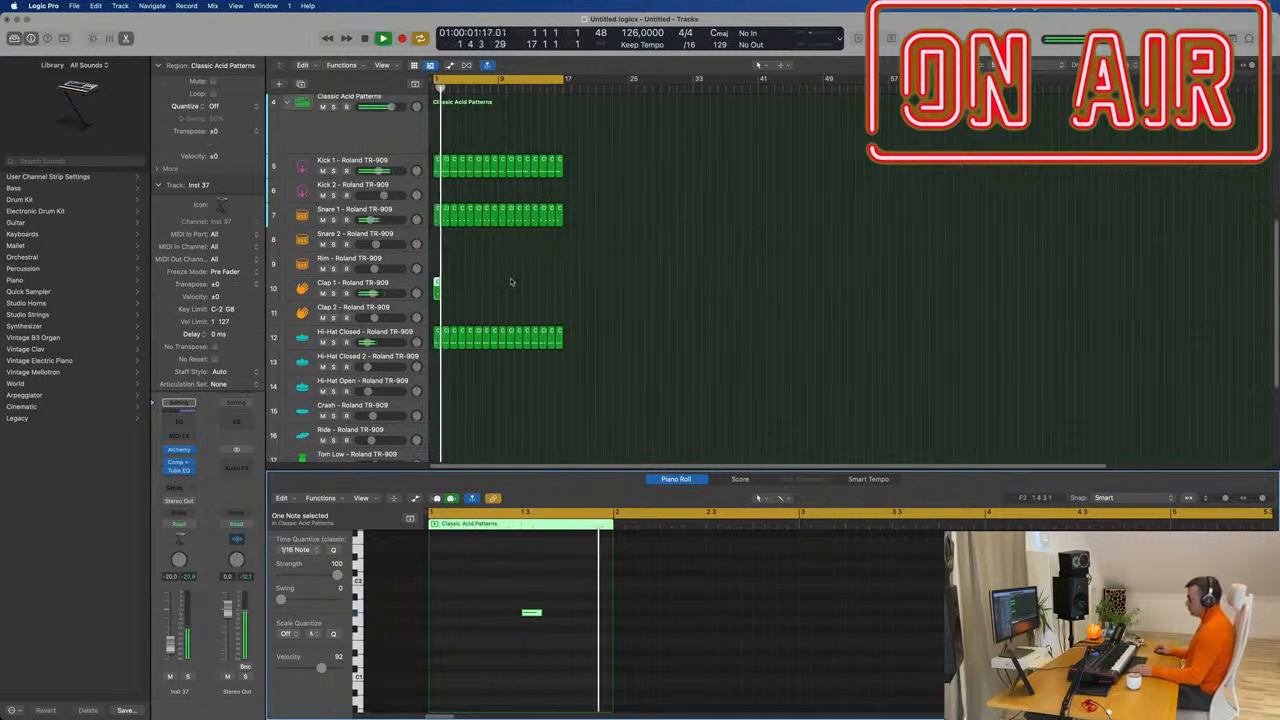
{"action": "left_click", "coordinate": [510, 282]}
{"action": "left_click", "coordinate": [438, 289]}
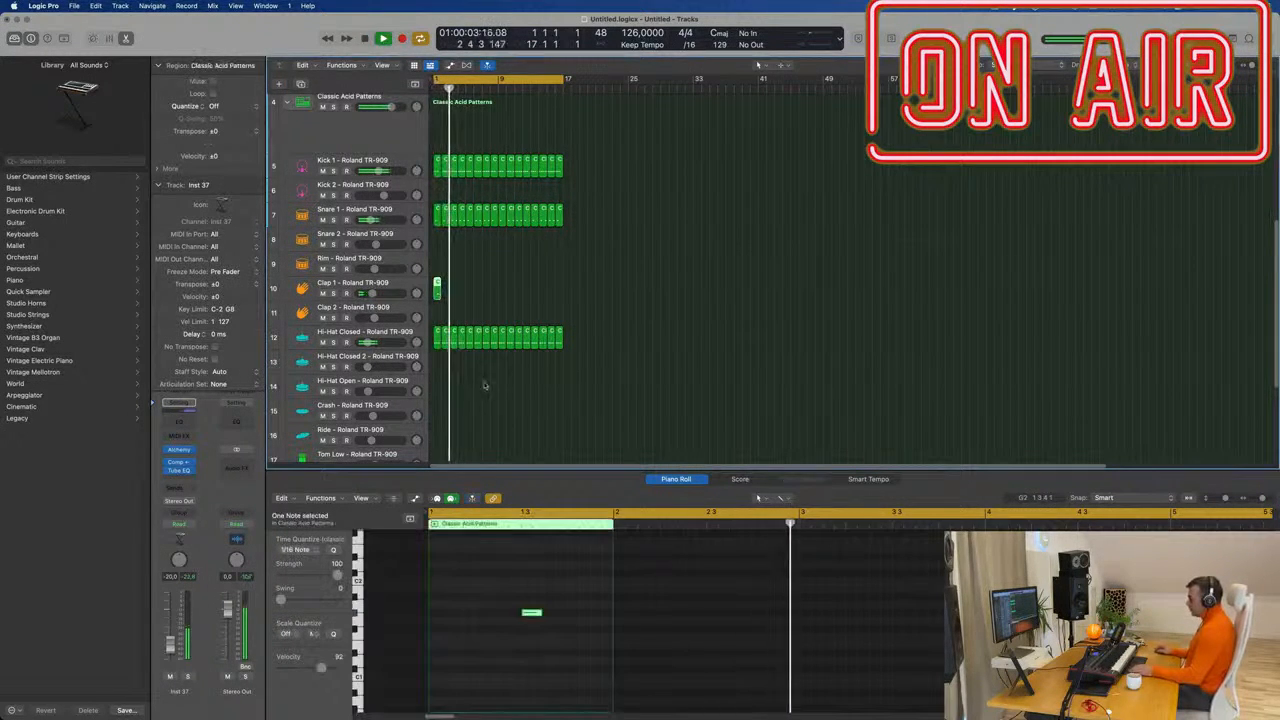
{"action": "left_click_drag", "start_coordinate": [490, 574], "coordinate": [548, 632]}
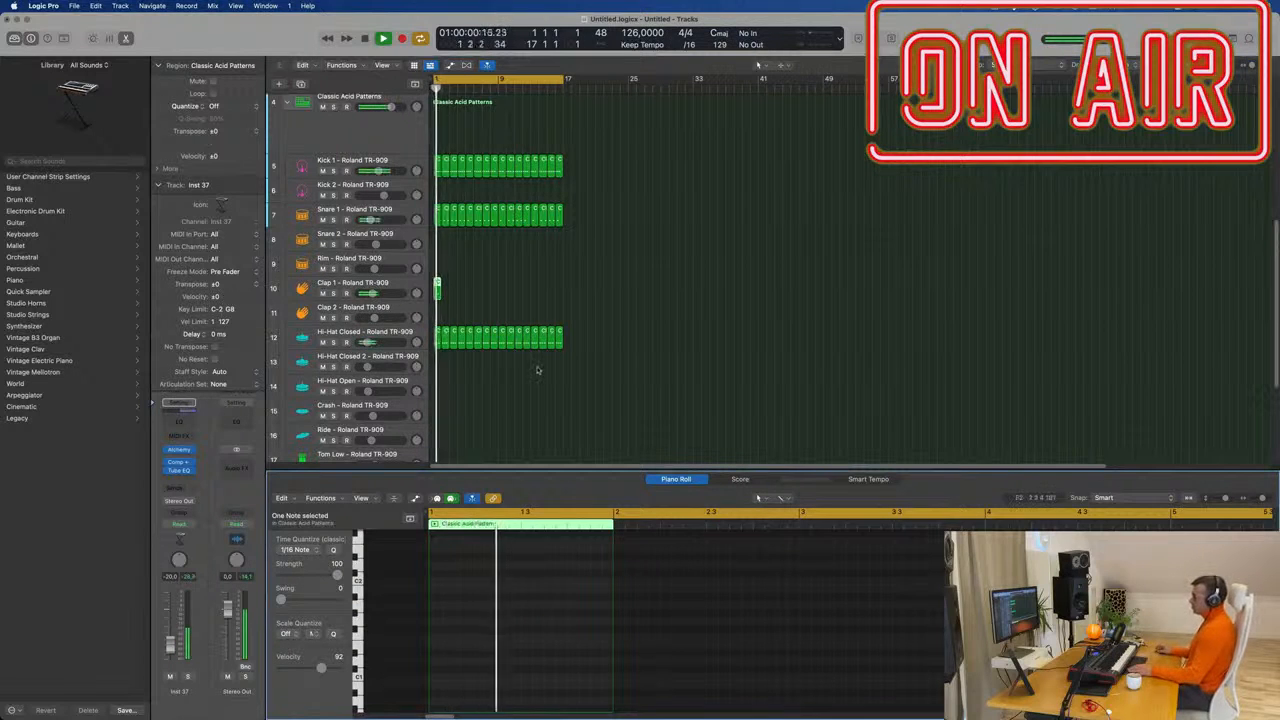
{"action": "left_click", "coordinate": [398, 282]}
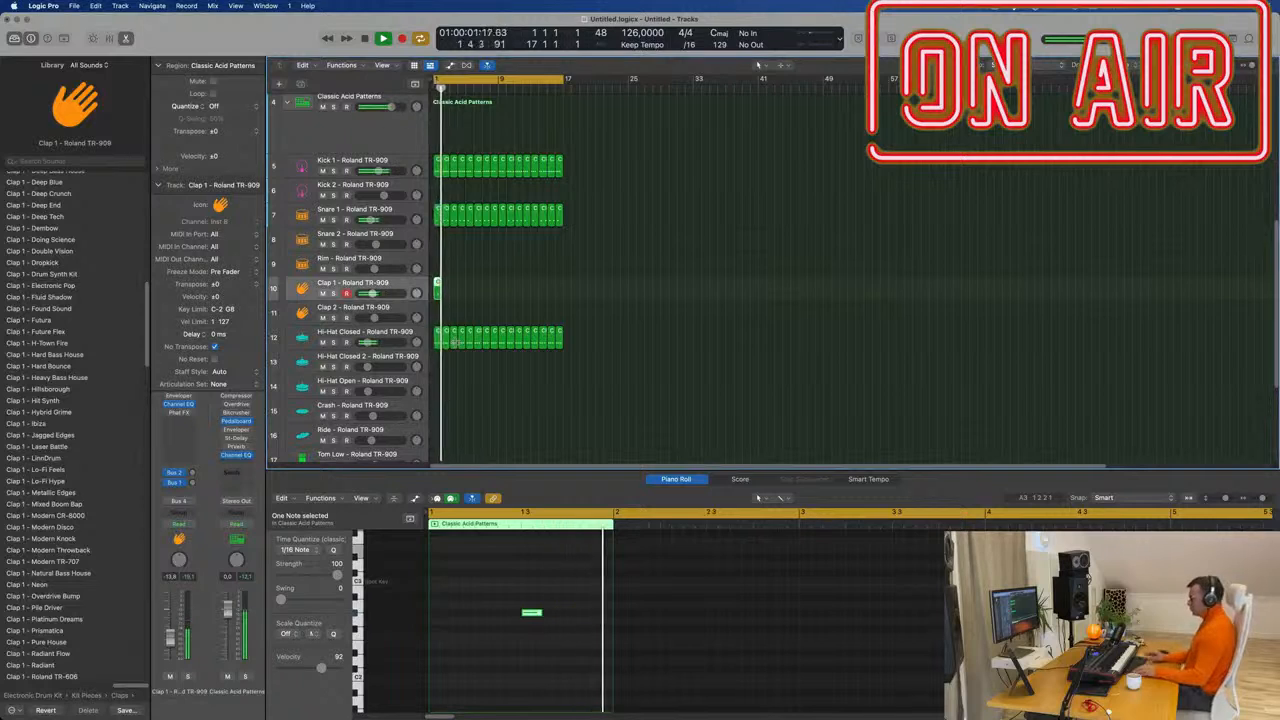
Repeat the one-hit Clap 1 region with Cmd-R, then reselect the first Classic Acid Patterns track.
{"action": "left_click", "coordinate": [193, 483]}
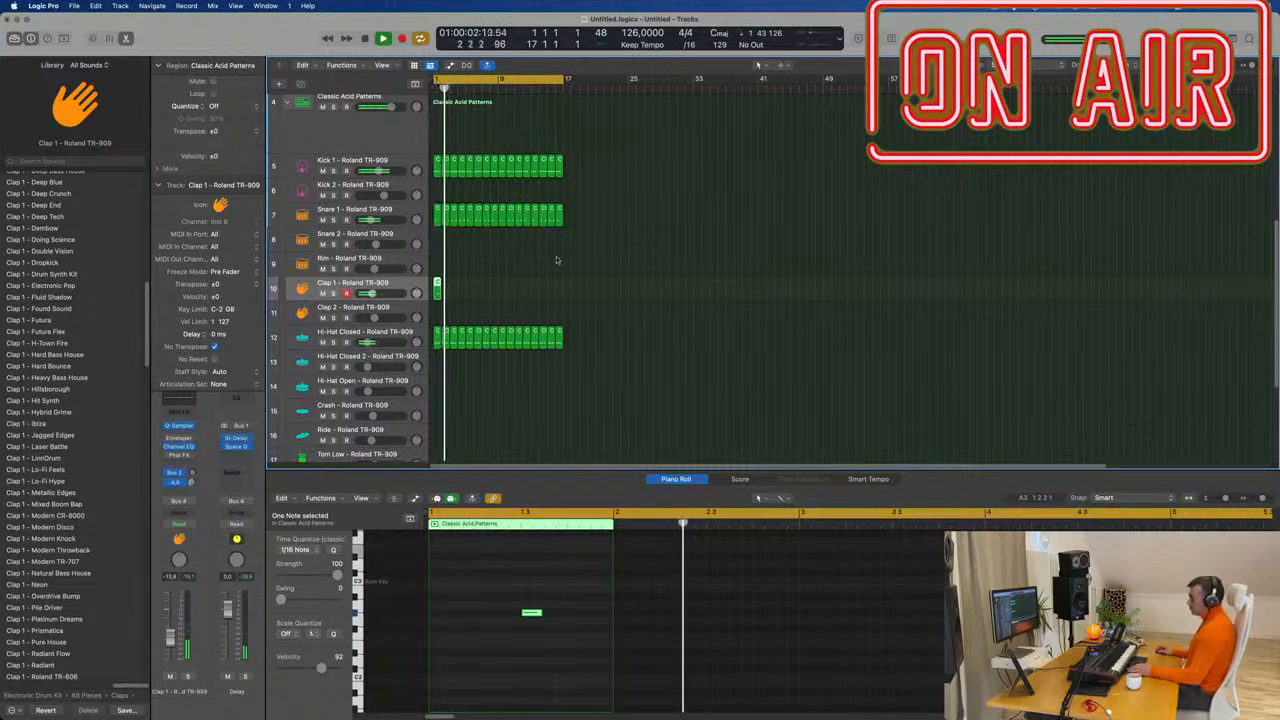
{"action": "key", "text": "super+r"}
{"action": "key", "text": "super+r"}
{"action": "key", "text": "super+r"}
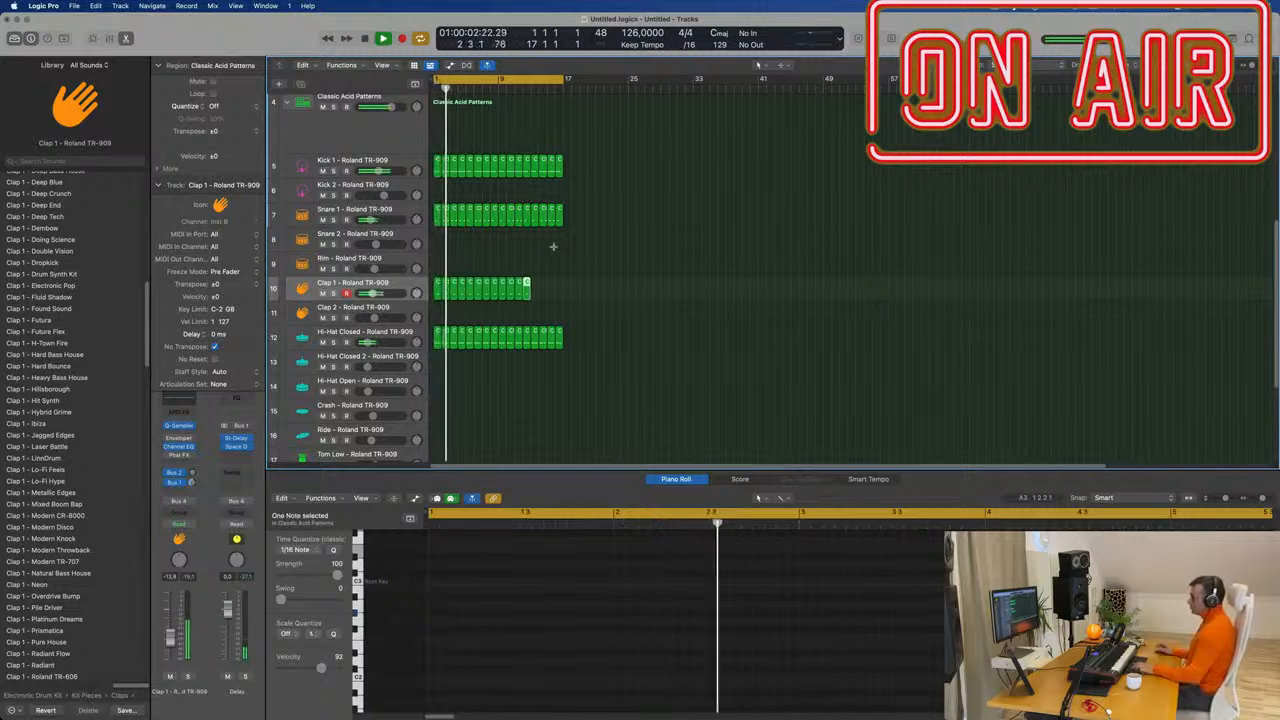
{"action": "scroll", "coordinate": [616, 244], "scroll_direction": "up", "scroll_amount": 5}
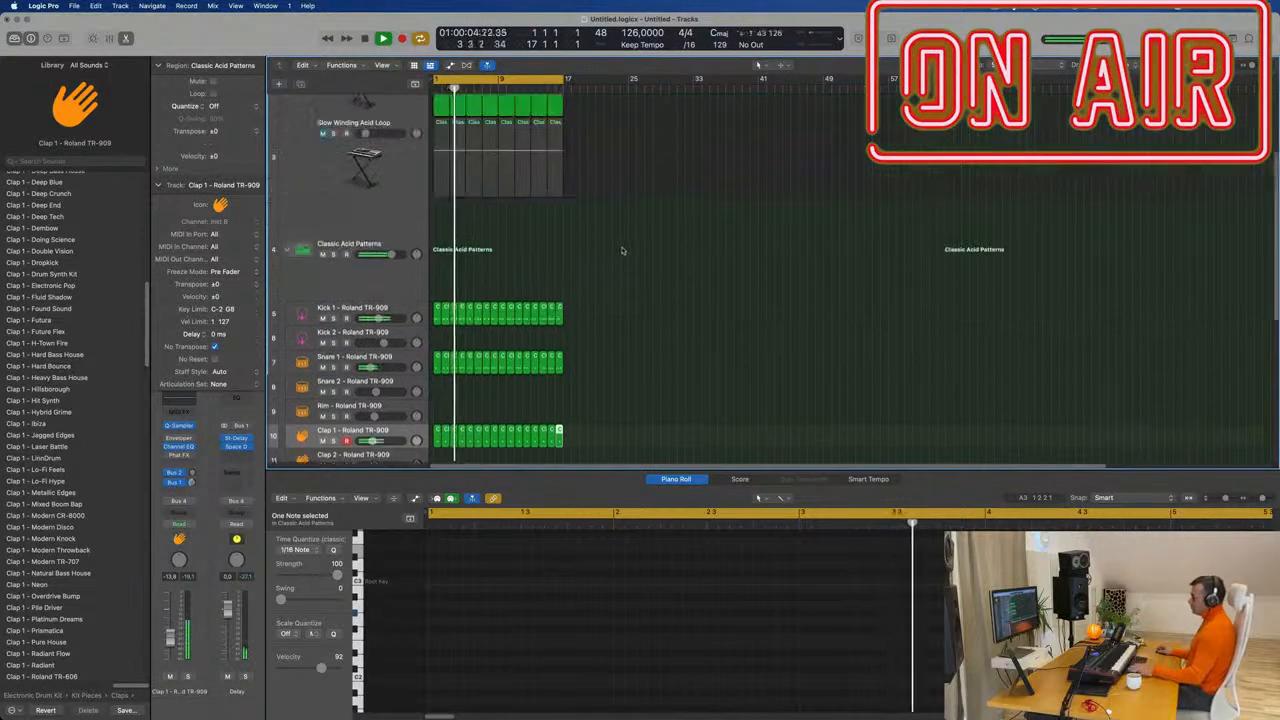
{"action": "left_click", "coordinate": [331, 147]}
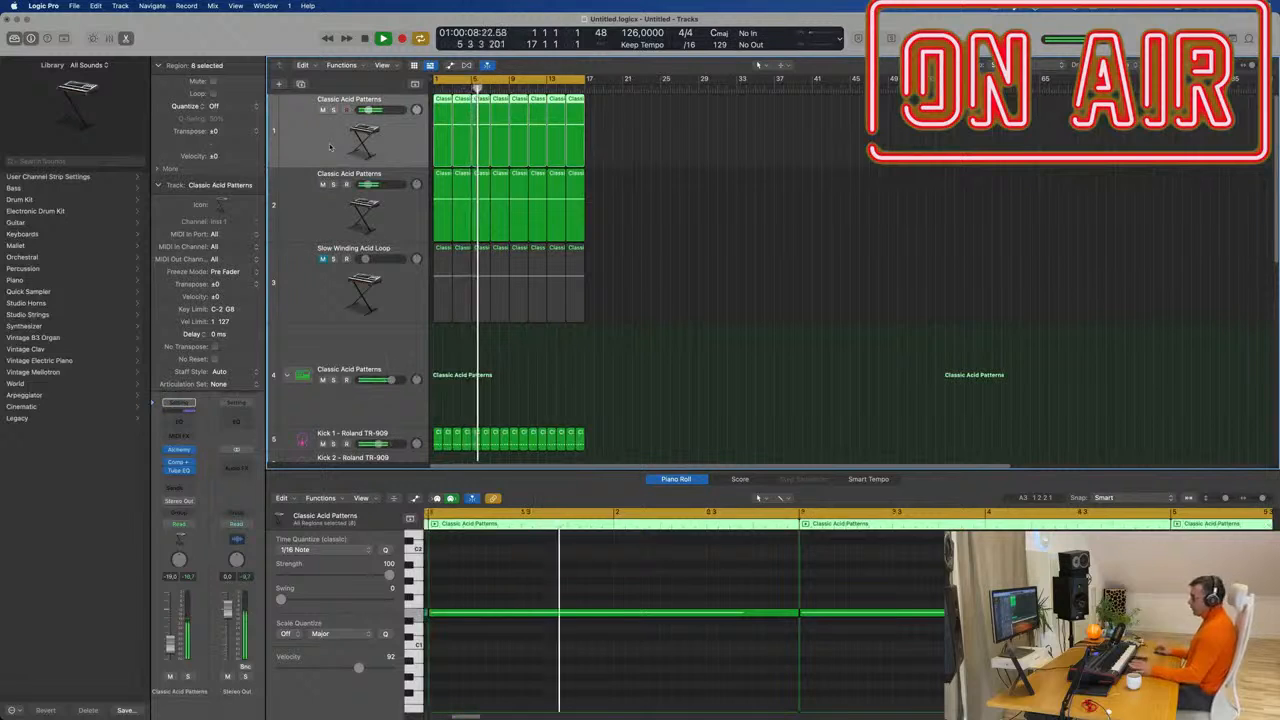
Repeat all regions out to bar 65 and show a secondary time ruler.
{"action": "left_click", "coordinate": [177, 451]}
{"action": "left_click_drag", "start_coordinate": [949, 146], "coordinate": [1038, 133]}
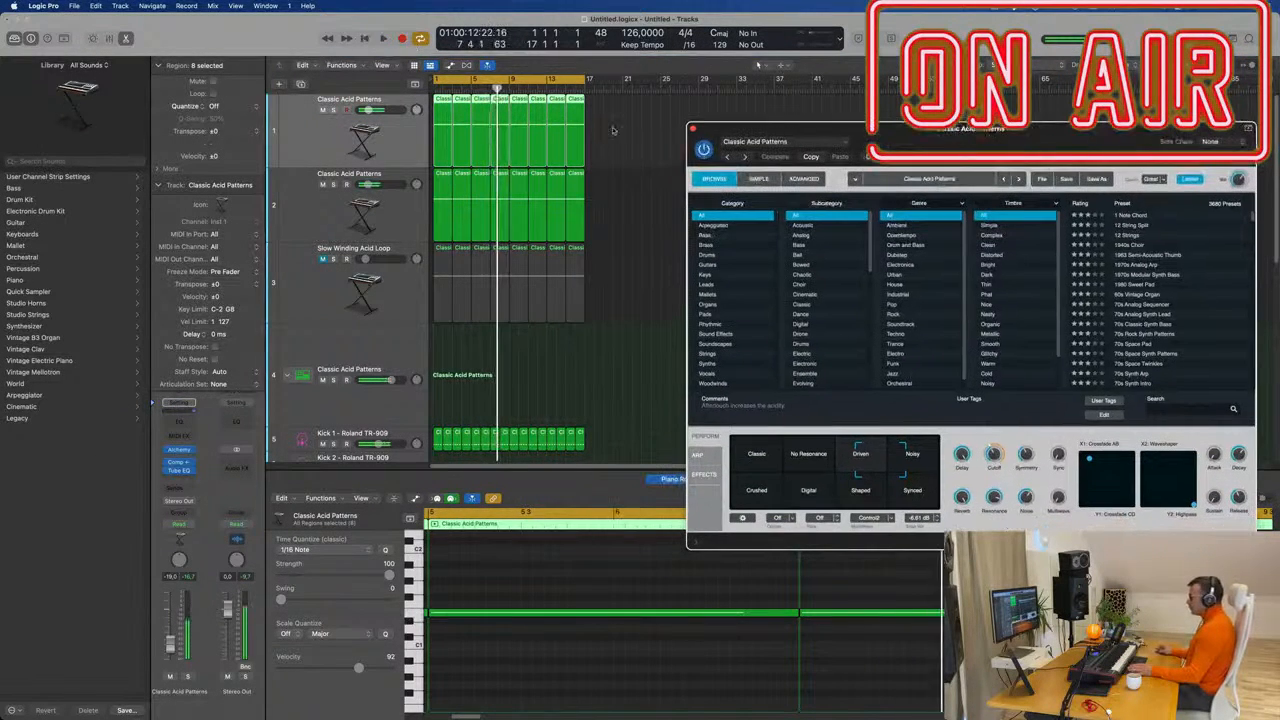
{"action": "left_click", "coordinate": [303, 139]}
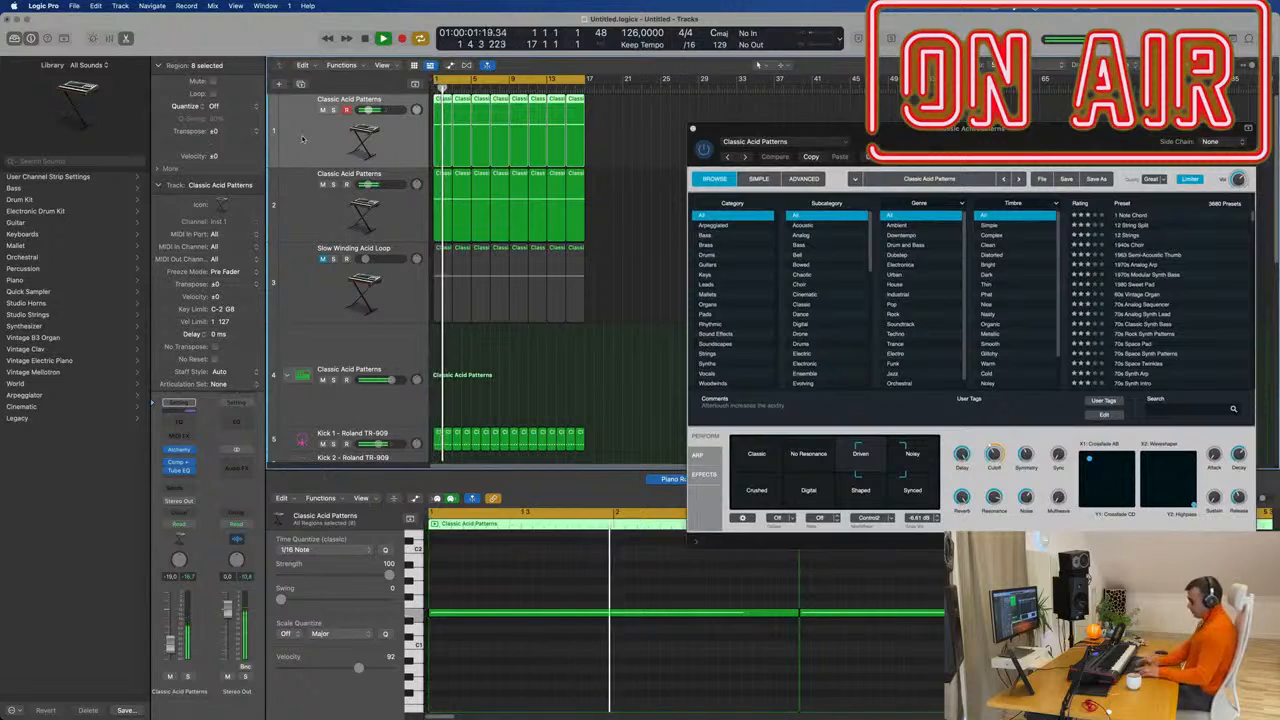
{"action": "key", "text": "super+a"}
{"action": "key", "text": "super+r"}
{"action": "key", "text": "super+Left"}
{"action": "key", "text": "super+Left"}
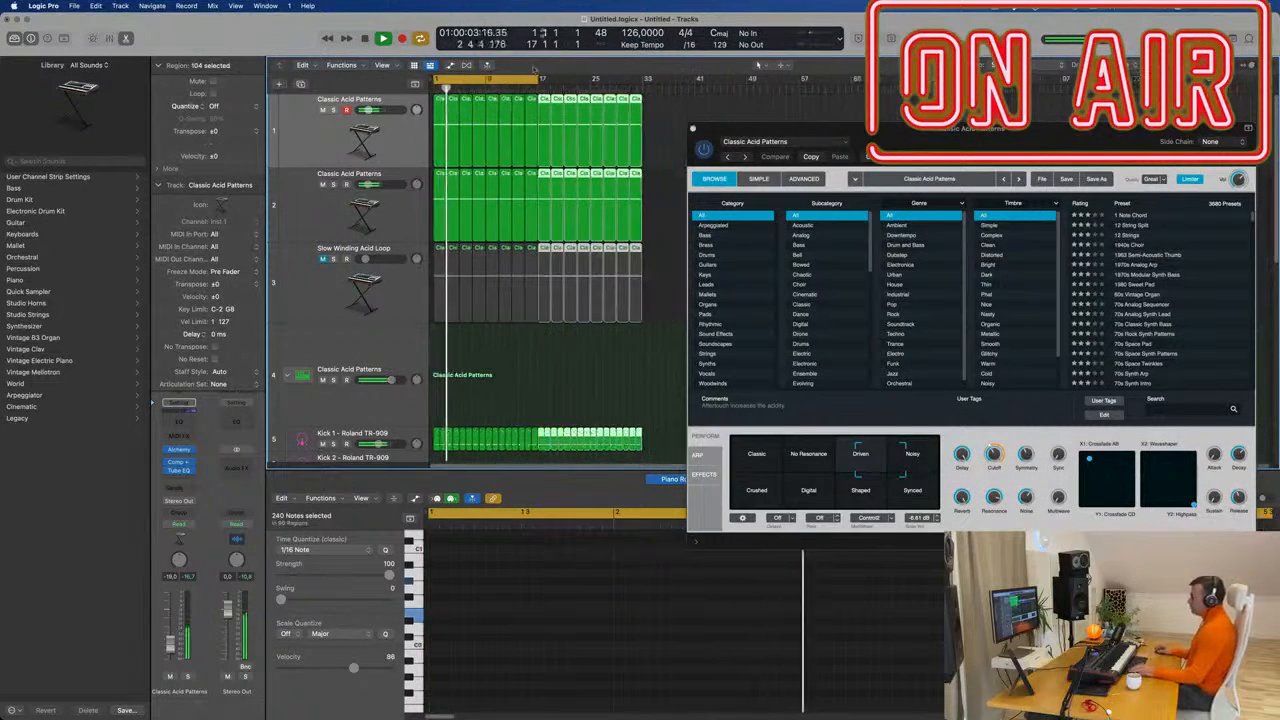
{"action": "left_click", "coordinate": [384, 65]}
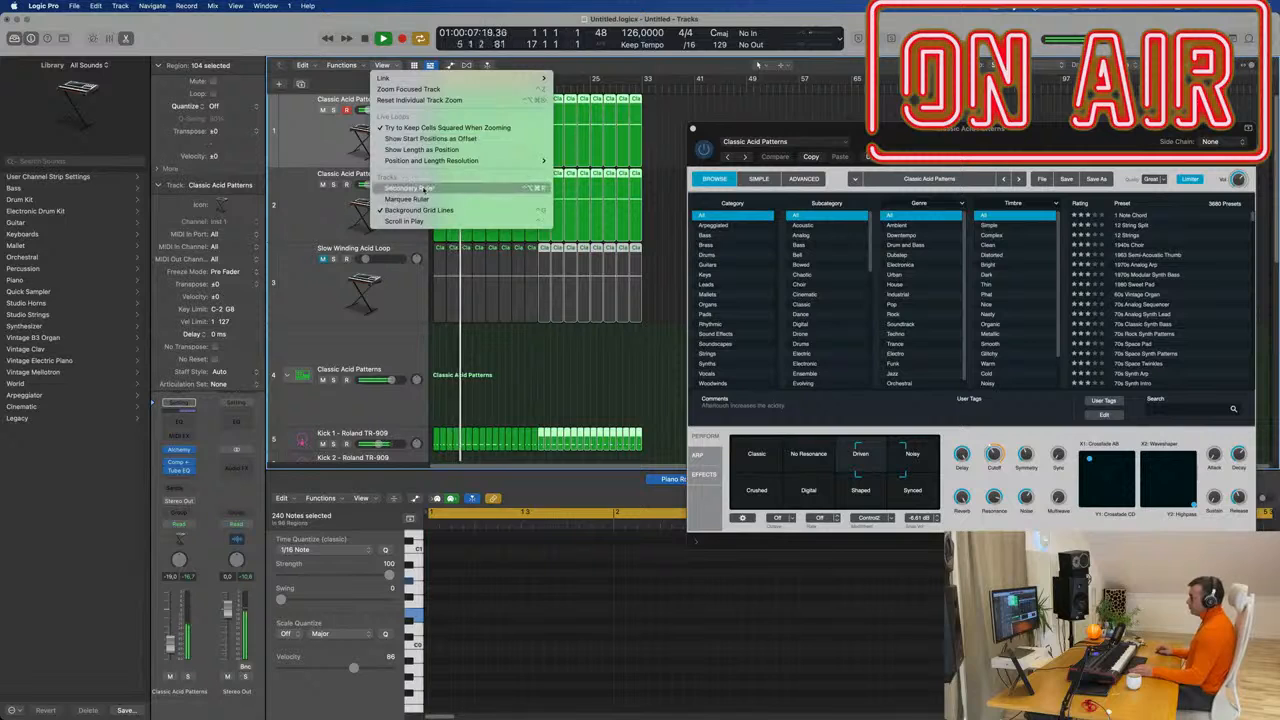
{"action": "left_click", "coordinate": [423, 187]}
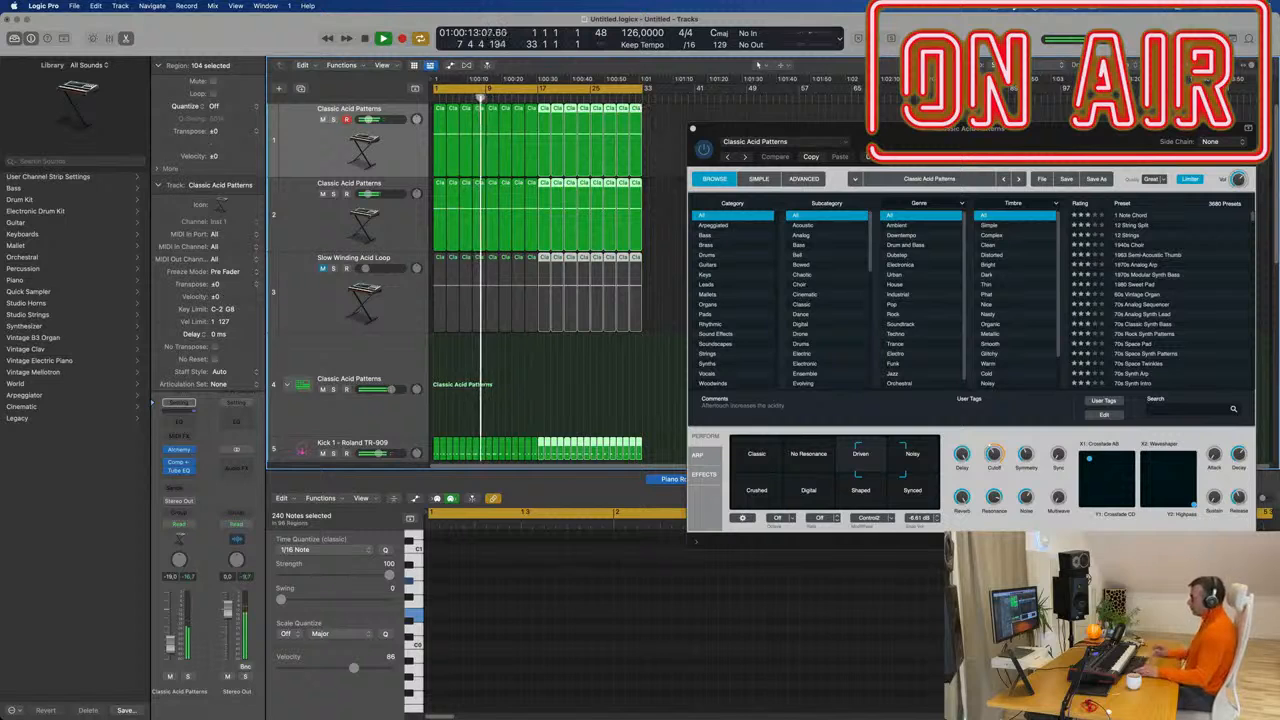
{"action": "key", "text": "super+r"}
Extend the cycle range to bar 65 and select the first acid track's regions.
{"action": "left_click_drag", "start_coordinate": [925, 131], "coordinate": [664, 204]}
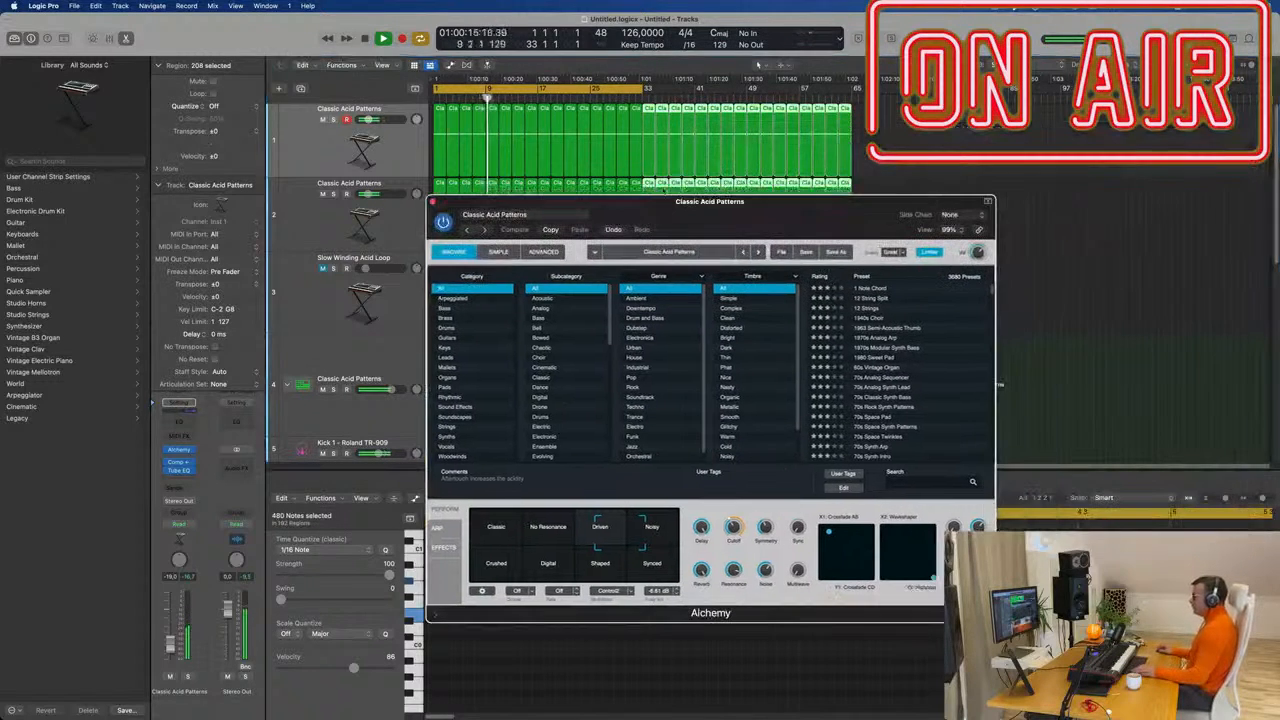
{"action": "left_click_drag", "start_coordinate": [645, 90], "coordinate": [854, 109]}
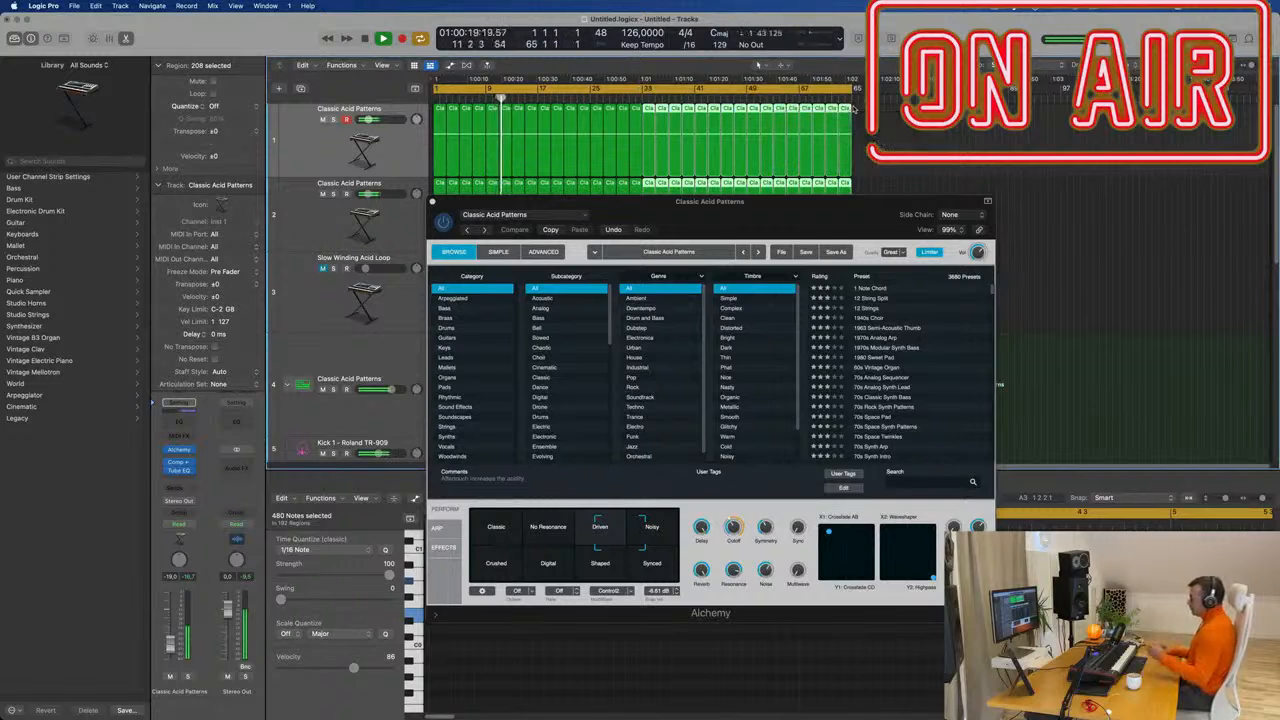
{"action": "left_click_drag", "start_coordinate": [827, 210], "coordinate": [970, 153]}
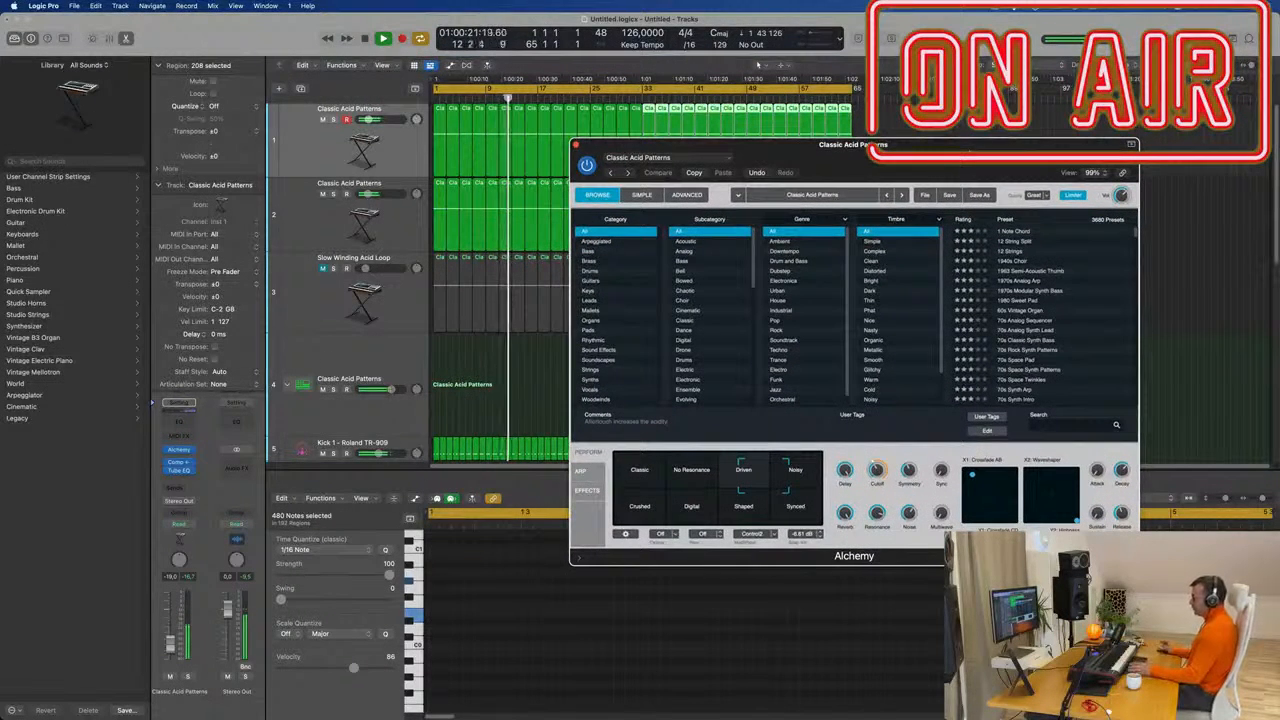
{"action": "key", "text": "Return"}
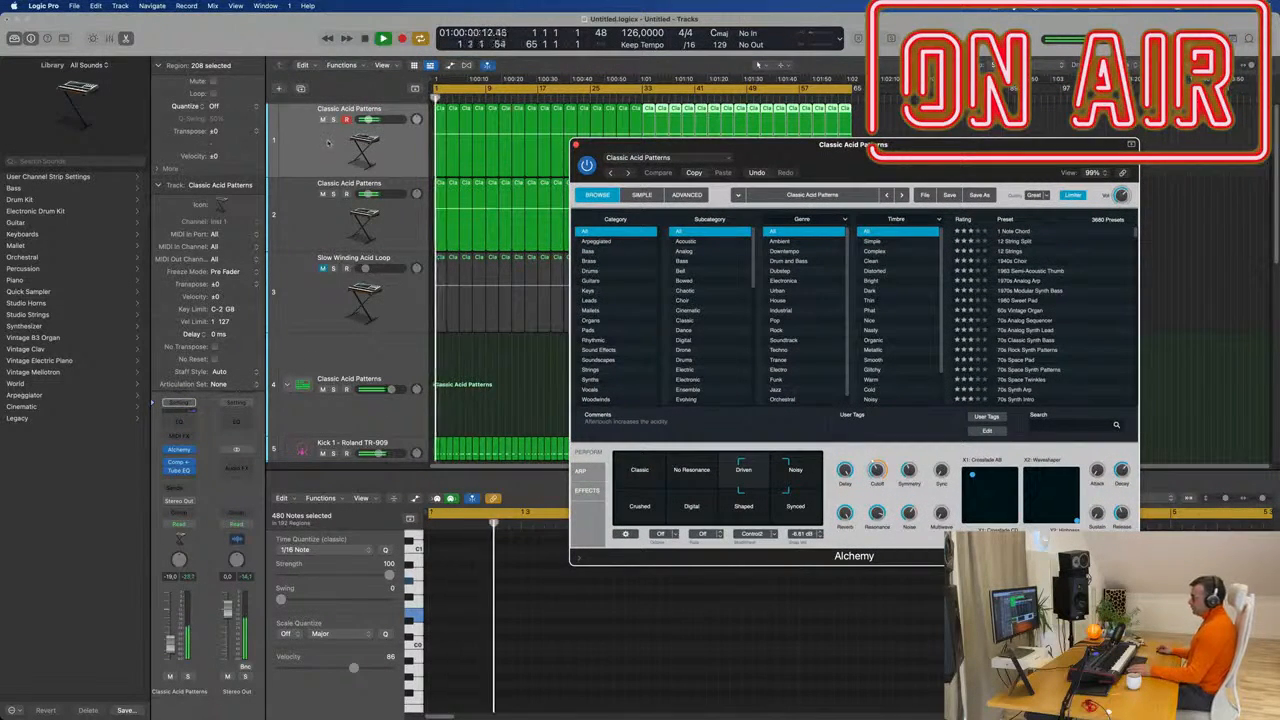
{"action": "left_click", "coordinate": [304, 150]}
{"action": "key", "text": "Return"}
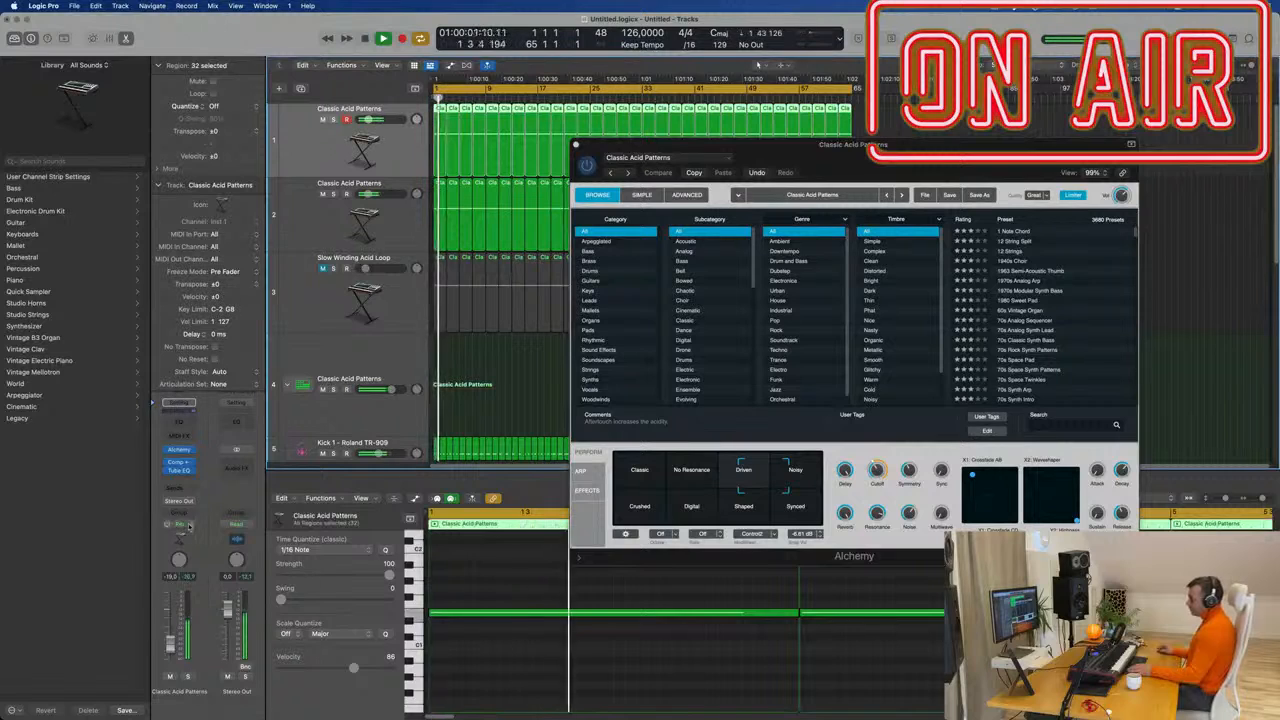
Set the acid track to Touch automation and adjust the Alchemy cutoff during playback.
{"action": "left_click", "coordinate": [183, 528]}
{"action": "left_click", "coordinate": [183, 536]}
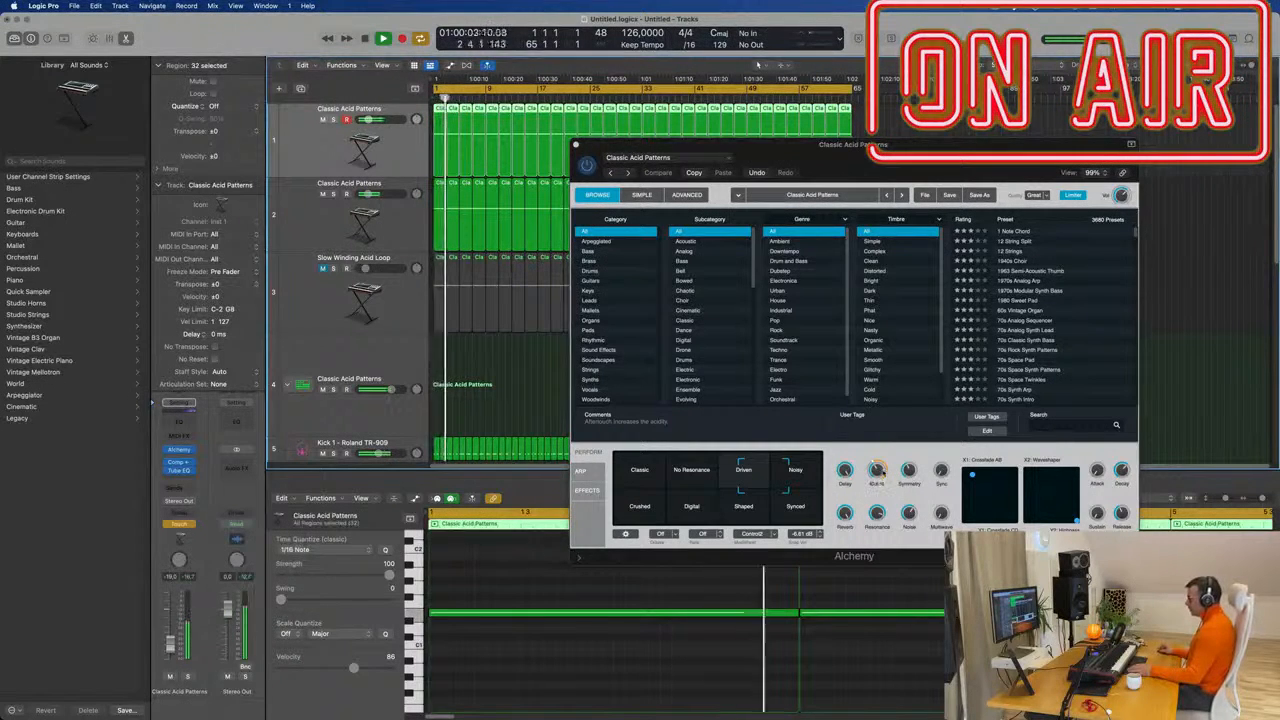
{"action": "left_click_drag", "start_coordinate": [877, 466], "coordinate": [879, 465]}
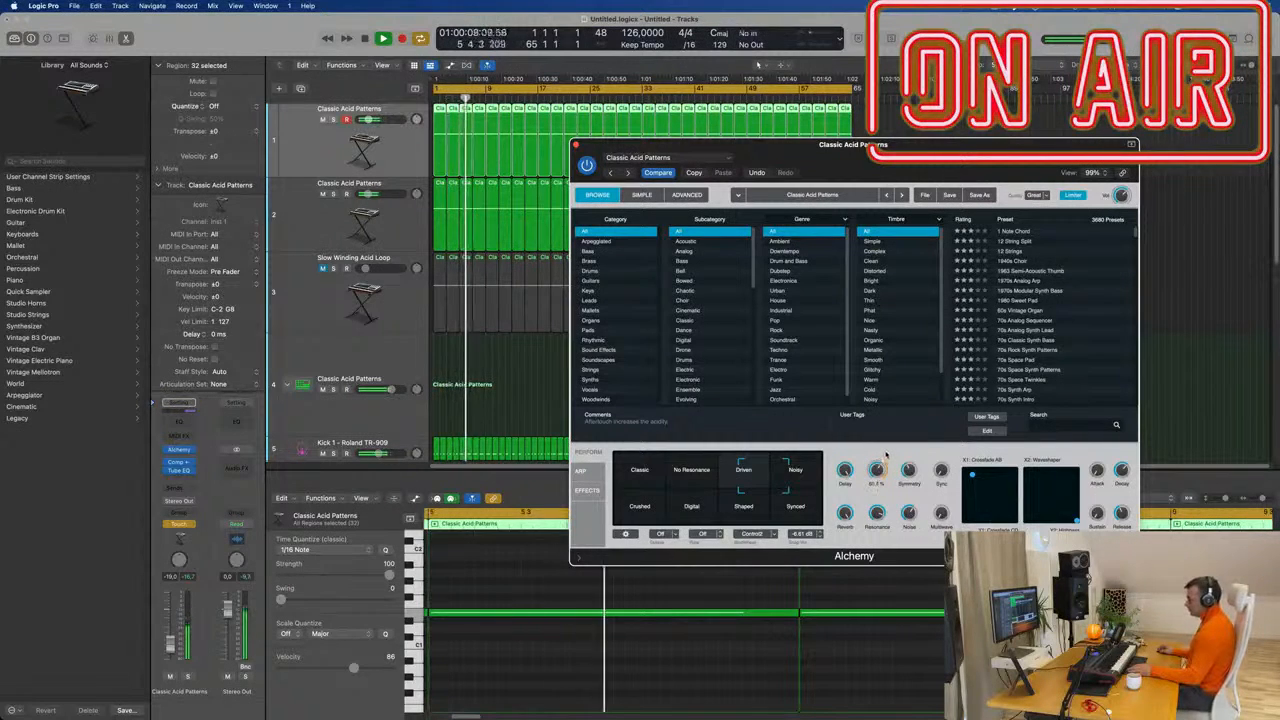
{"action": "left_click", "coordinate": [575, 145]}
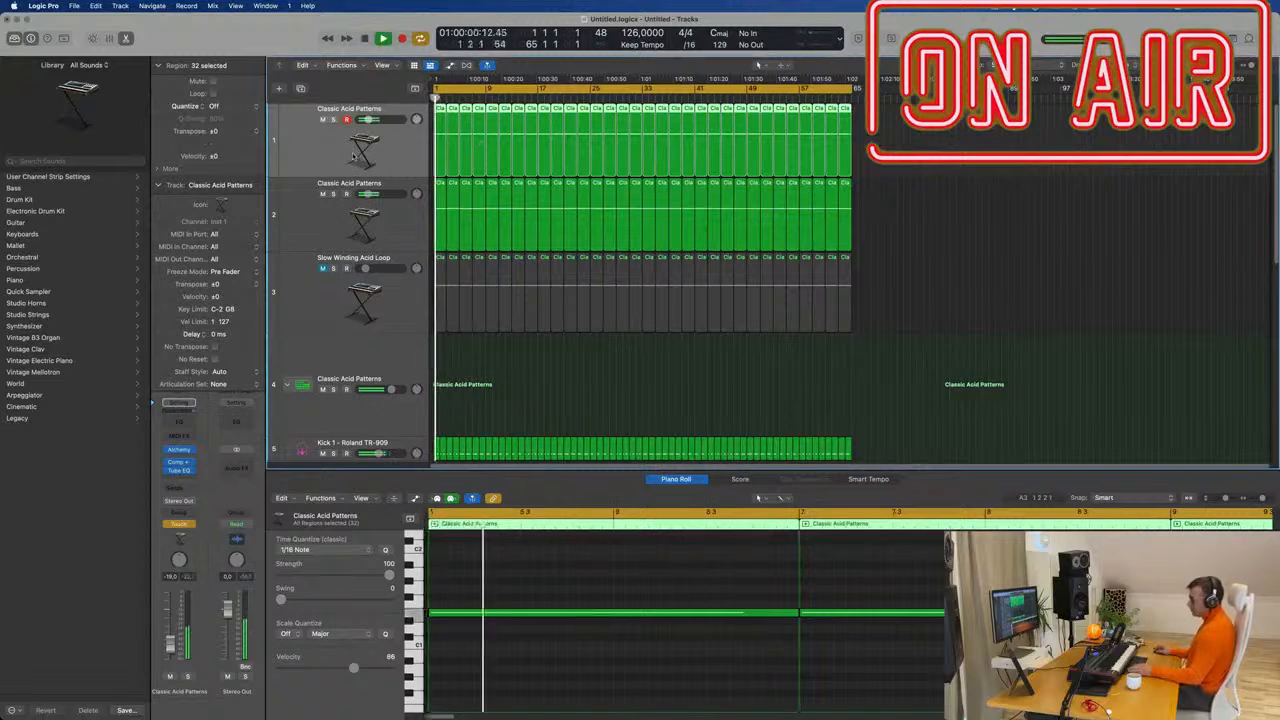
Show the acid track's Alchemy Cutoff automation lane in Read mode and stop playback.
{"action": "key", "text": "a"}
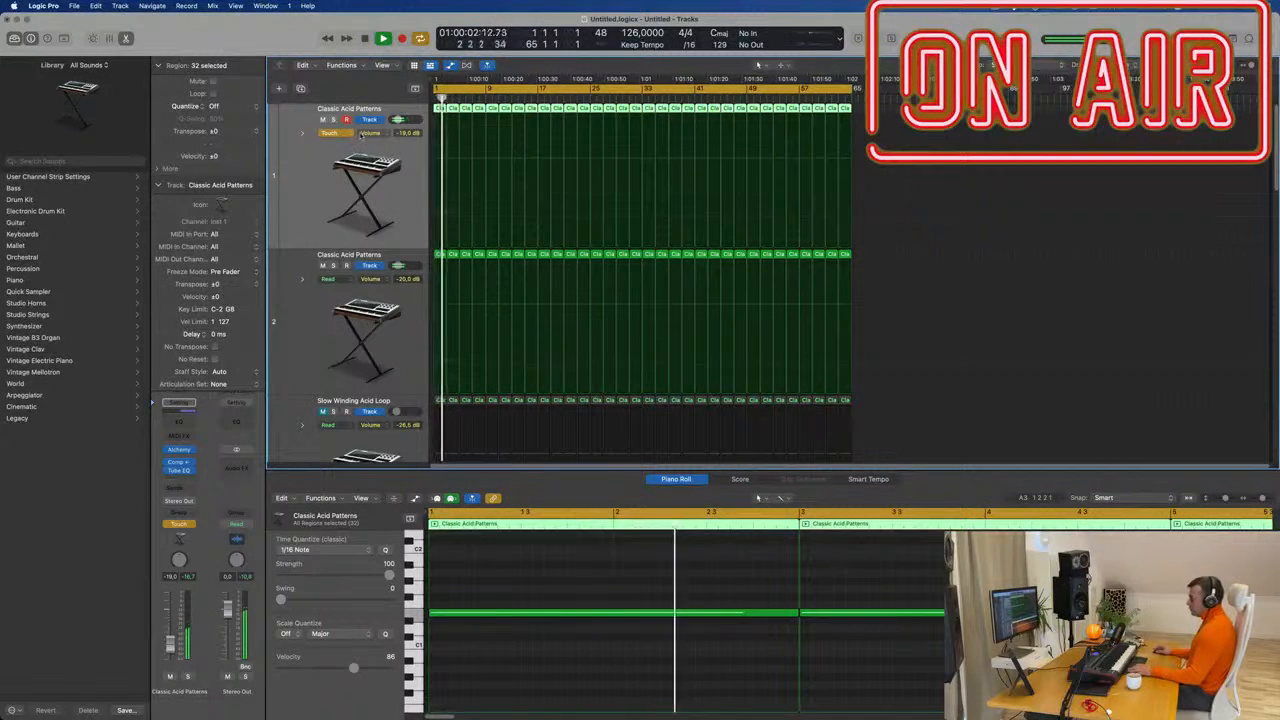
{"action": "left_click", "coordinate": [362, 133]}
{"action": "left_click", "coordinate": [390, 274]}
{"action": "left_click", "coordinate": [334, 133]}
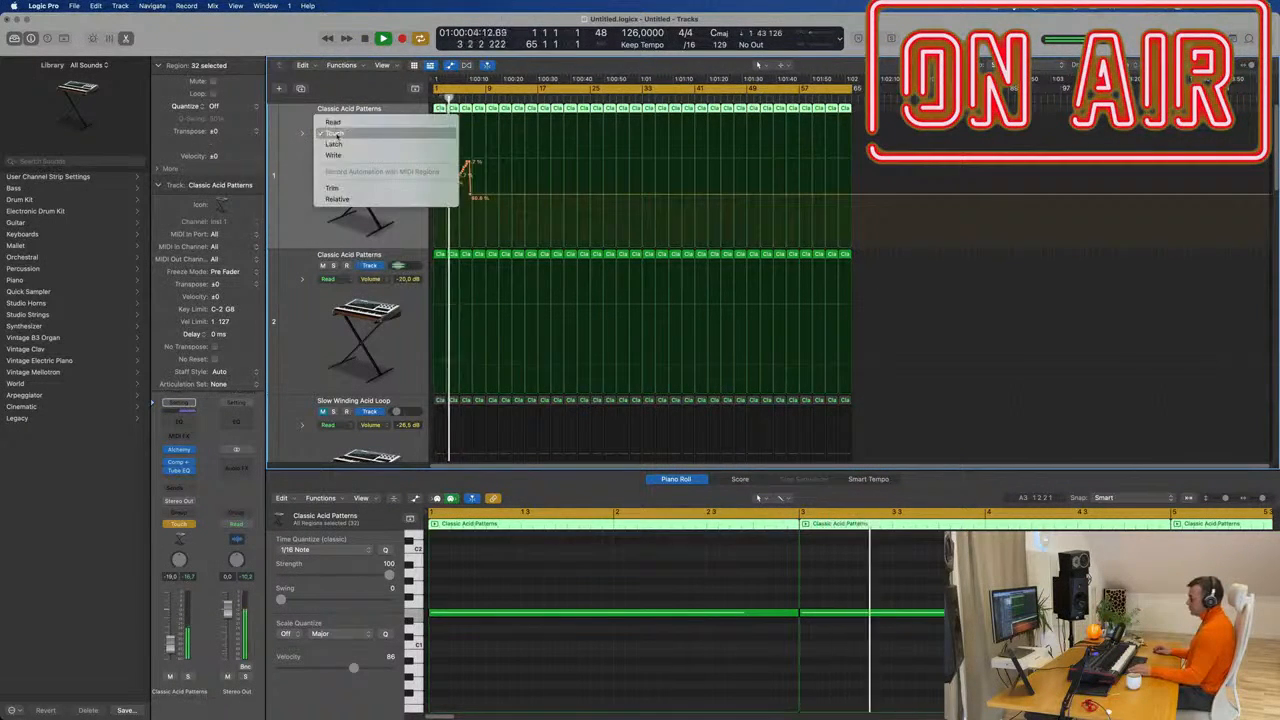
{"action": "left_click", "coordinate": [342, 123]}
{"action": "key", "text": "space"}
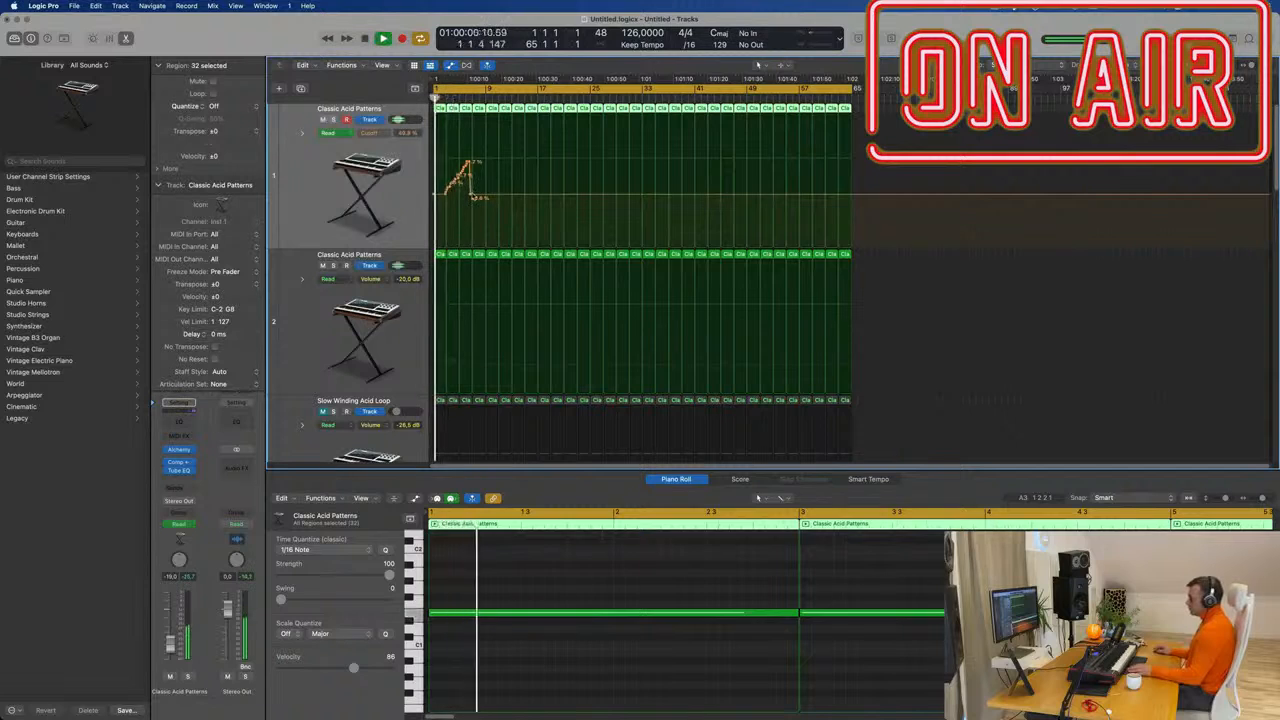
Shape Cutoff points rising from 40.6% at bar 1 to about 59%, then down to 38.4% at bar 17.
{"action": "left_click_drag", "start_coordinate": [473, 197], "coordinate": [487, 165]}
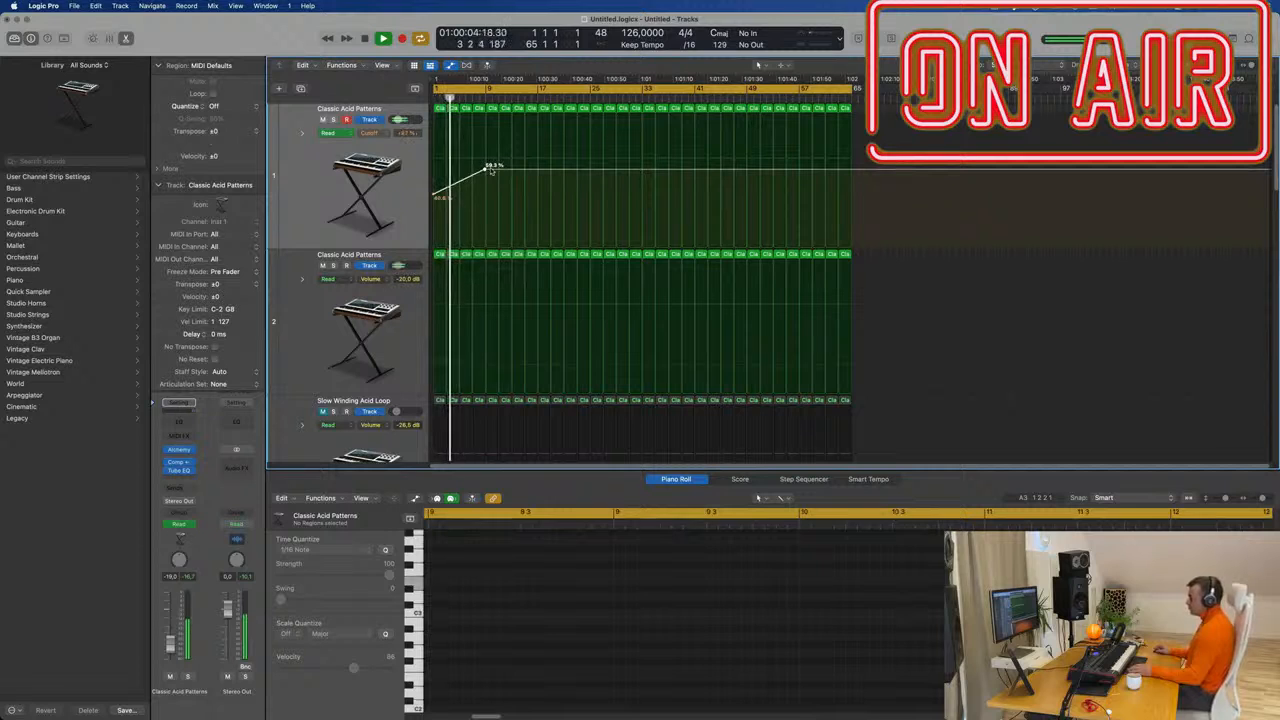
{"action": "left_click_drag", "start_coordinate": [499, 170], "coordinate": [540, 203]}
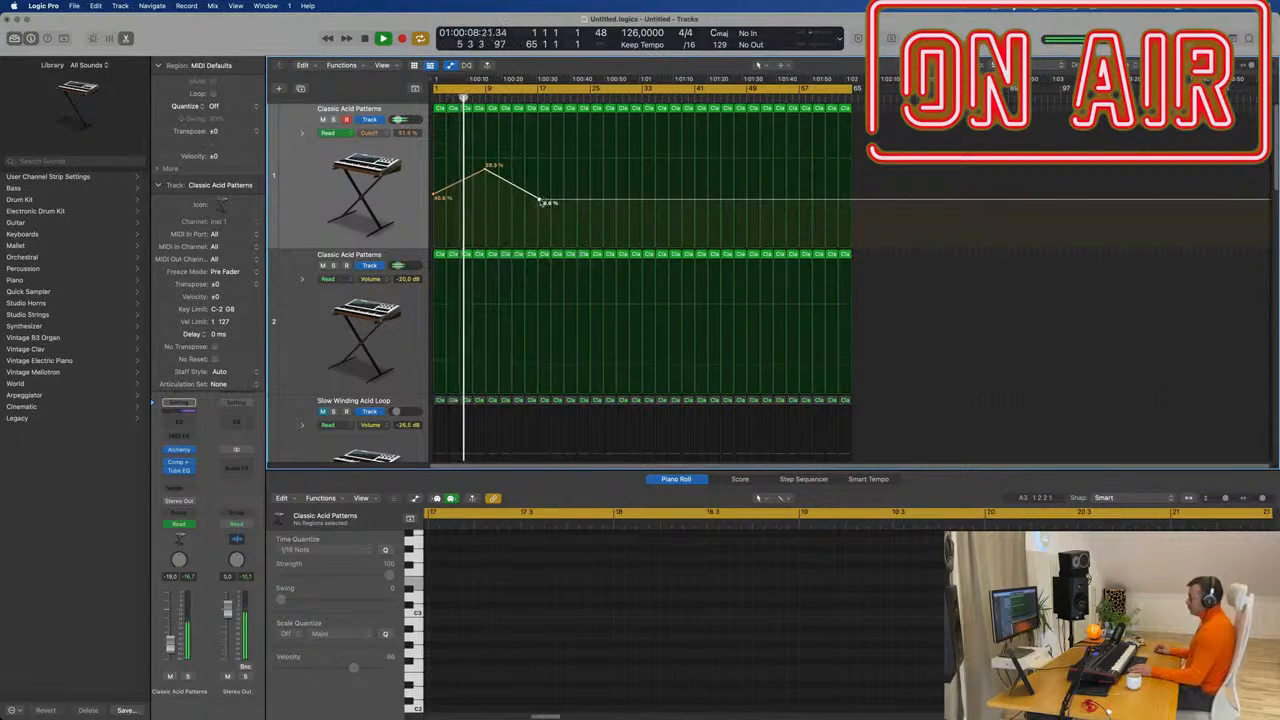
{"action": "left_click_drag", "start_coordinate": [540, 203], "coordinate": [540, 200]}
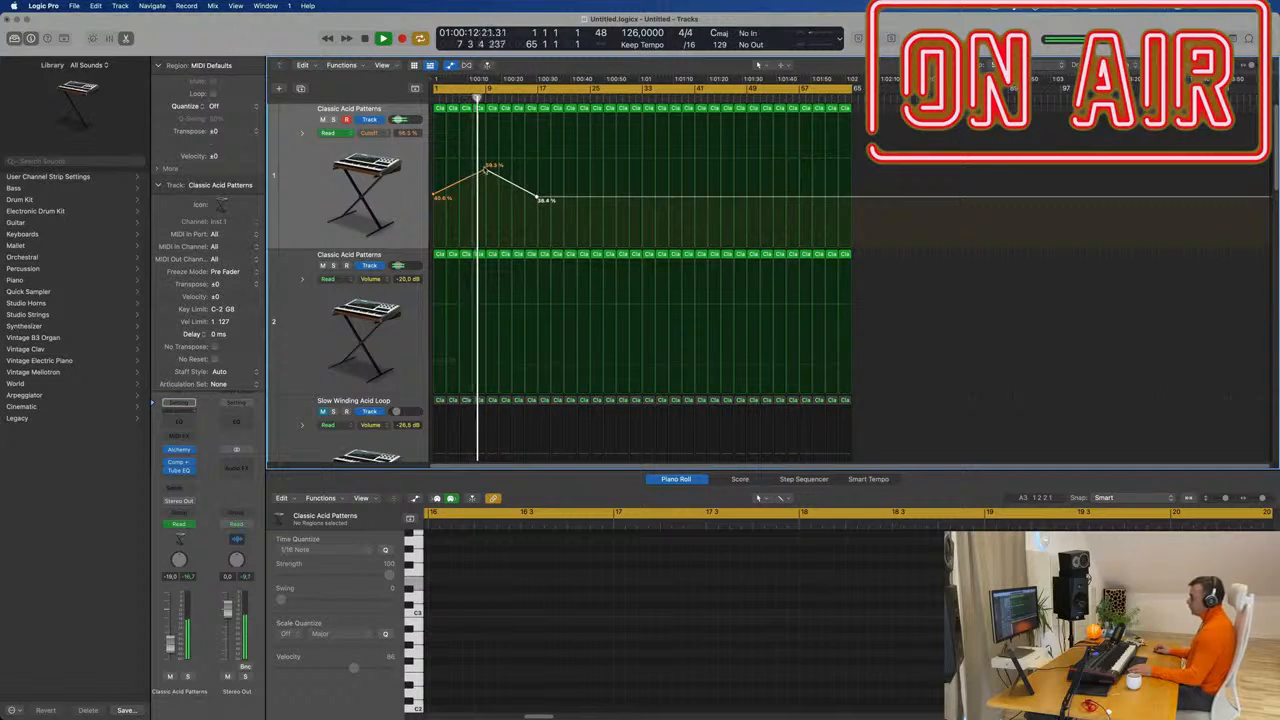
{"action": "left_click", "coordinate": [485, 170]}
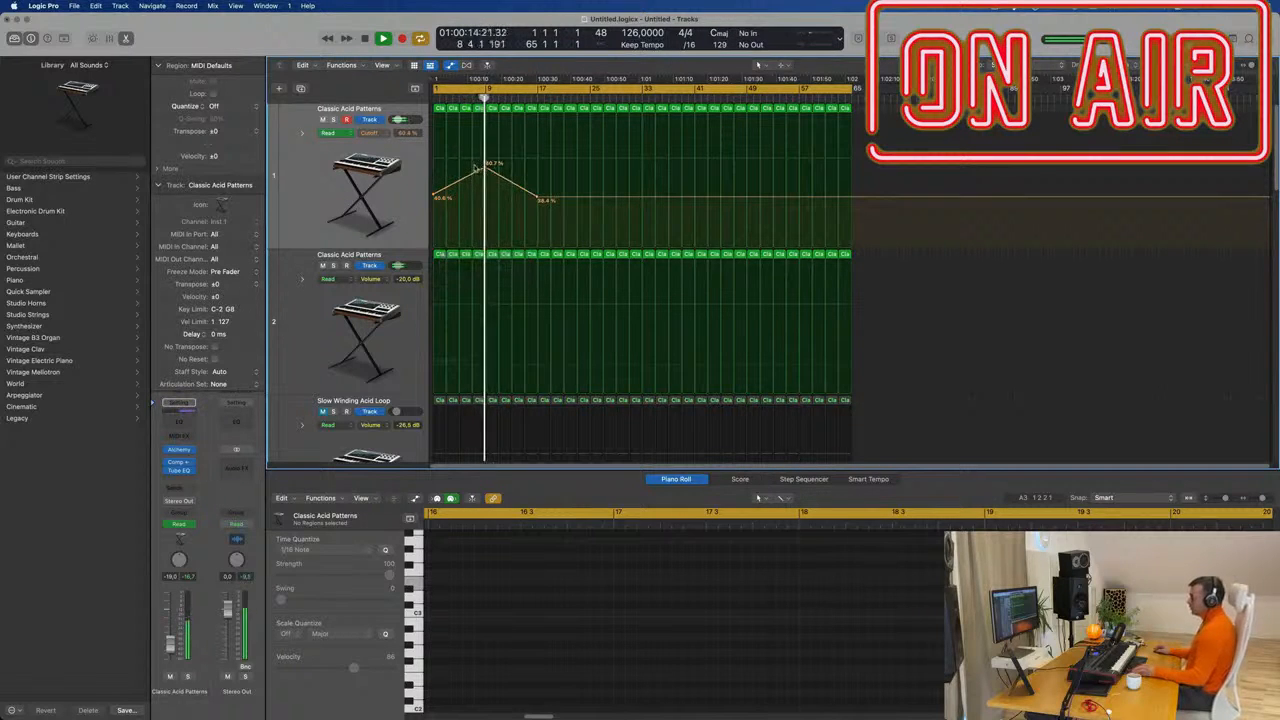
{"action": "left_click", "coordinate": [538, 199]}
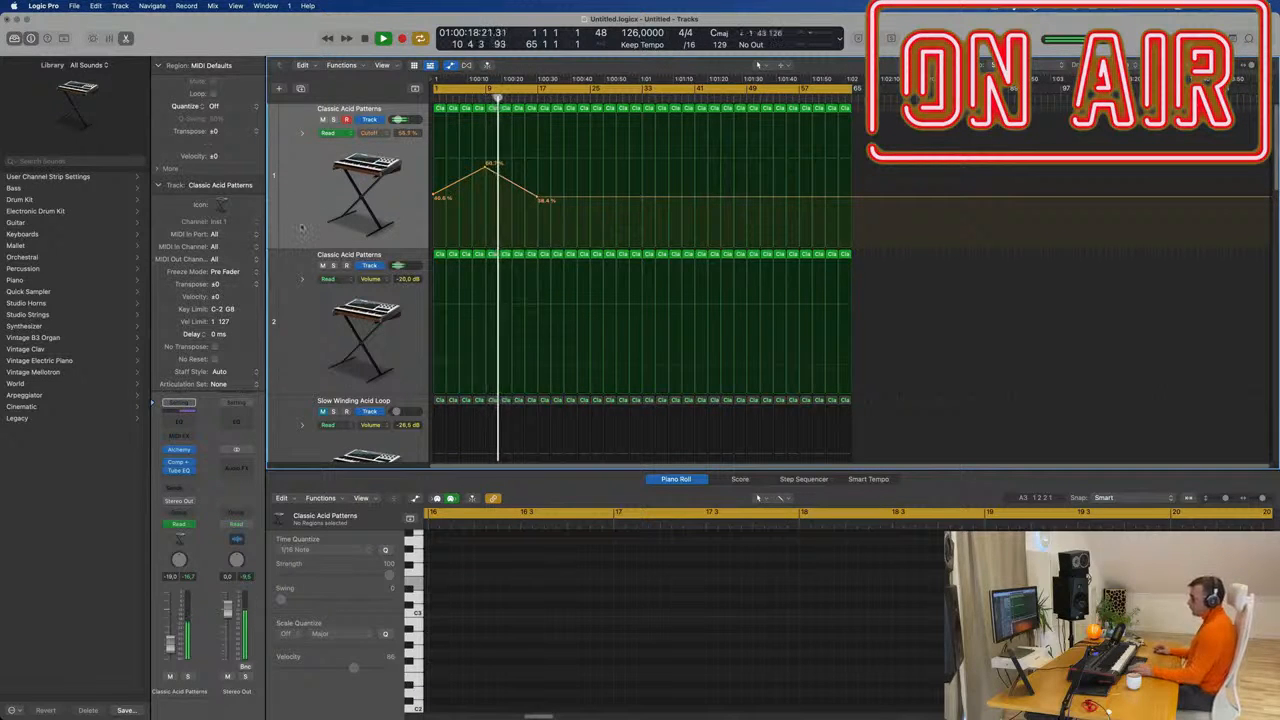
Restart playback and send the acid track to the delay bus.
{"action": "key", "text": "space"}
{"action": "left_click", "coordinate": [178, 487]}
{"action": "mouse_move", "coordinate": [200, 504]}
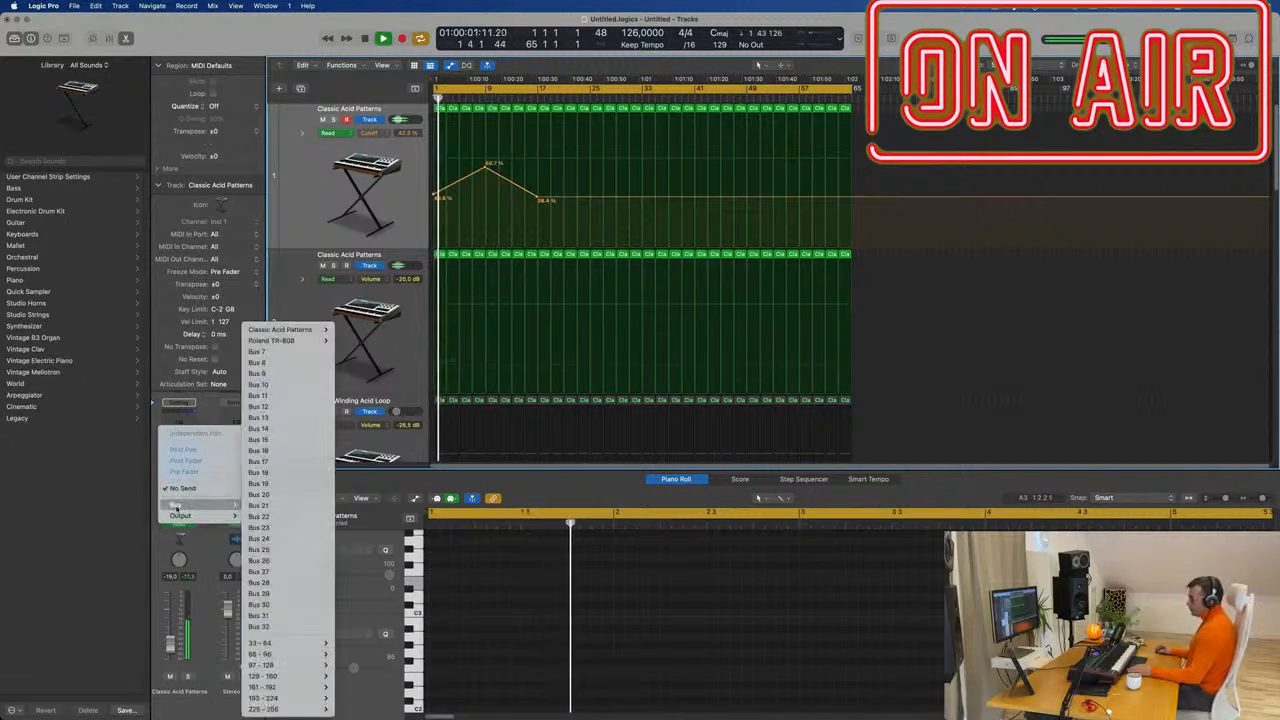
{"action": "mouse_move", "coordinate": [305, 342]}
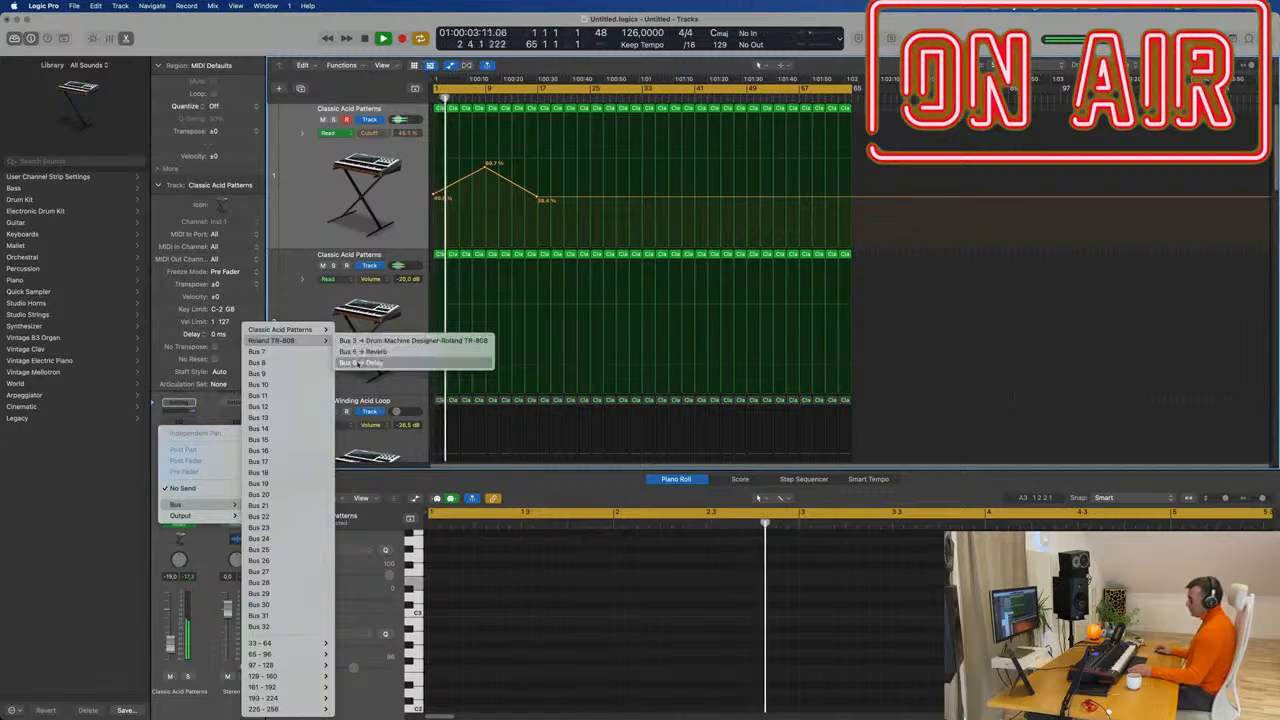
{"action": "left_click", "coordinate": [362, 362]}
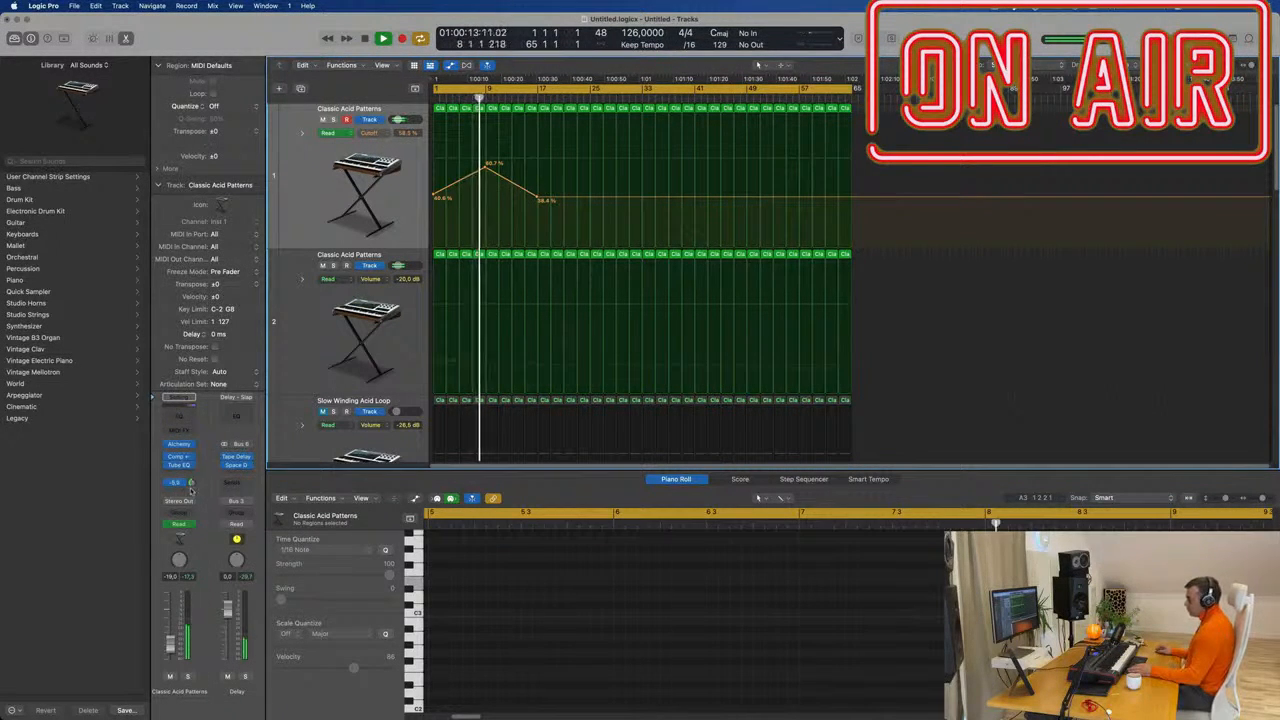
Add a Stereo Delay effect to the track and move its window aside.
{"action": "left_click", "coordinate": [190, 468]}
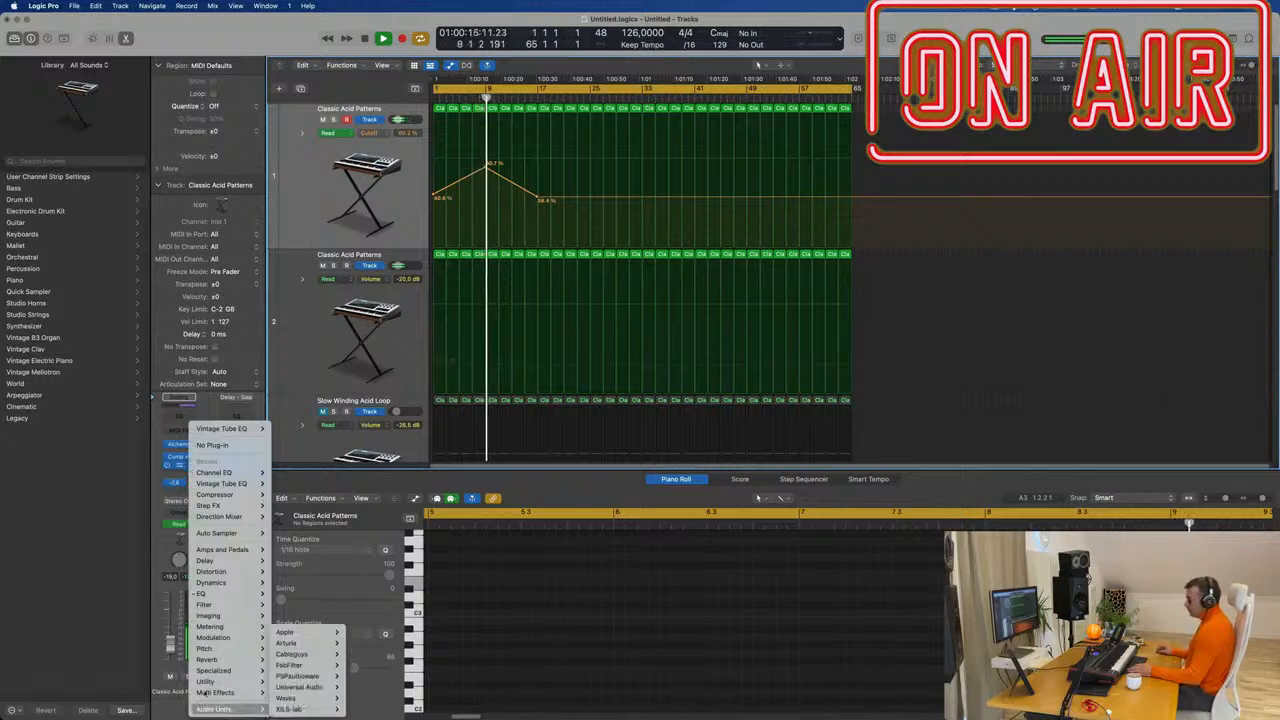
{"action": "mouse_move", "coordinate": [236, 563]}
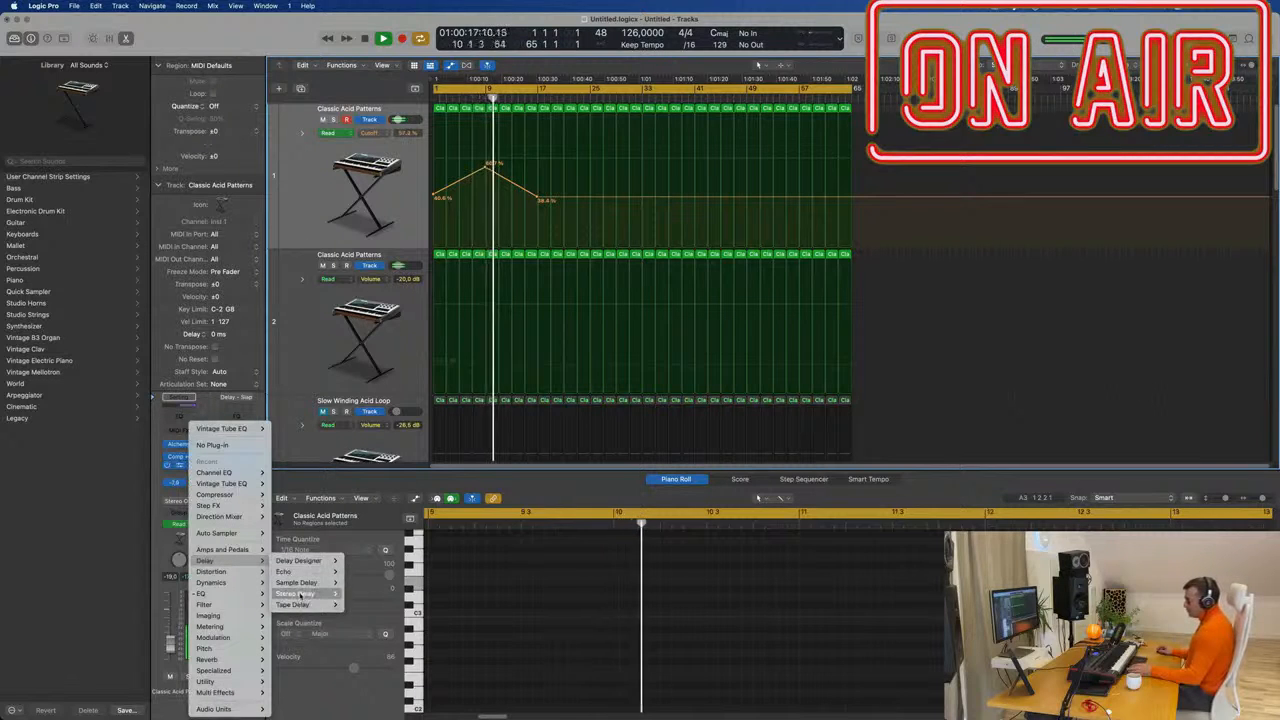
{"action": "mouse_move", "coordinate": [318, 594]}
{"action": "left_click", "coordinate": [357, 594]}
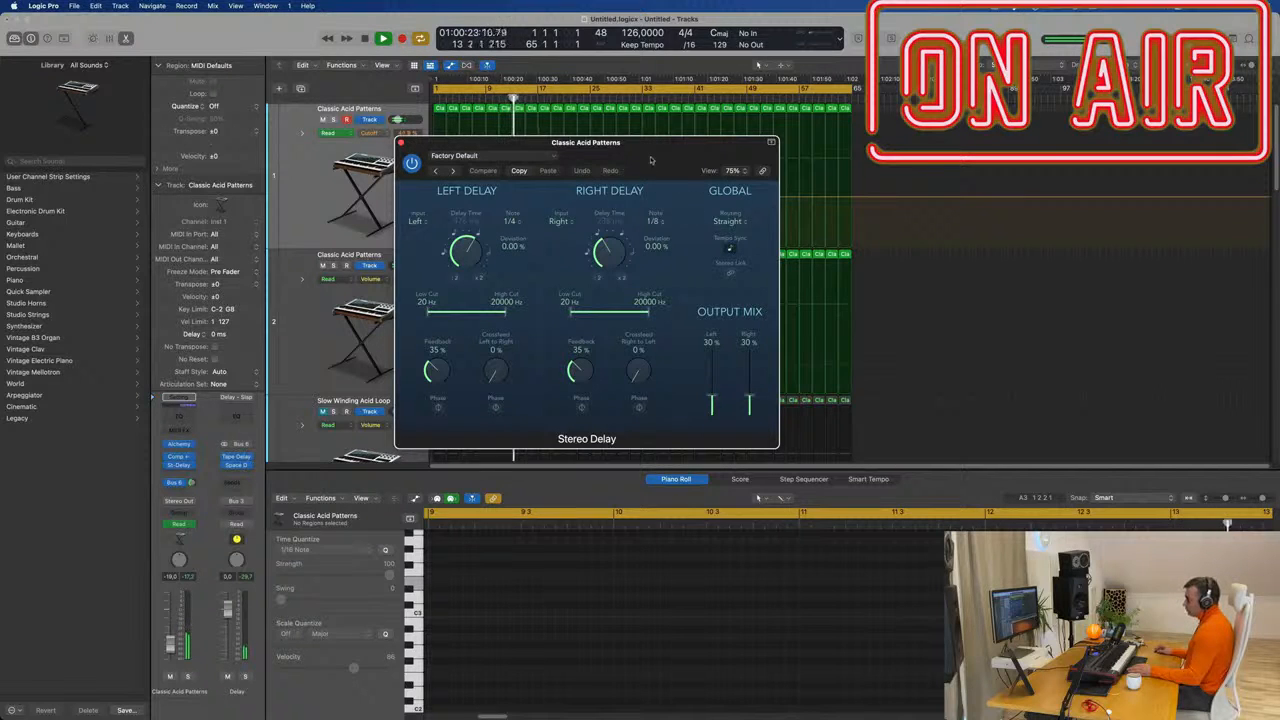
{"action": "left_click_drag", "start_coordinate": [650, 160], "coordinate": [870, 214]}
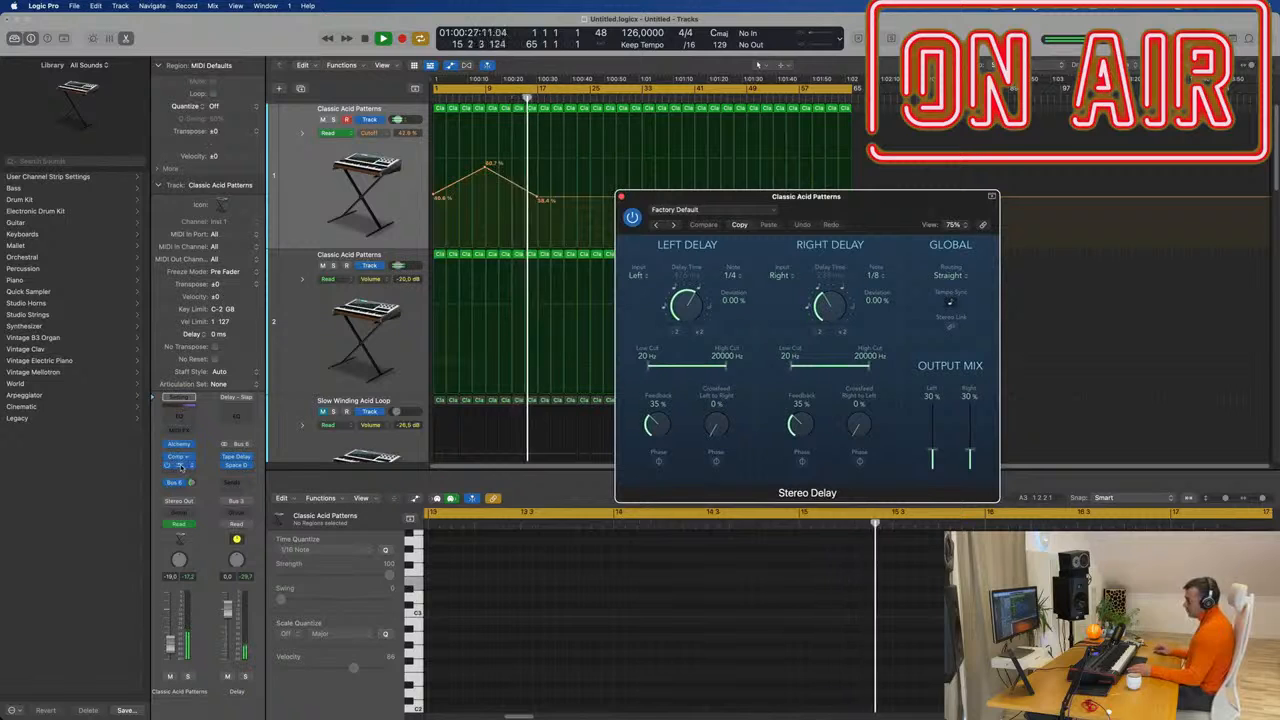
Route a second send on Classic Acid Patterns to Bus 7.
{"action": "left_click", "coordinate": [175, 484]}
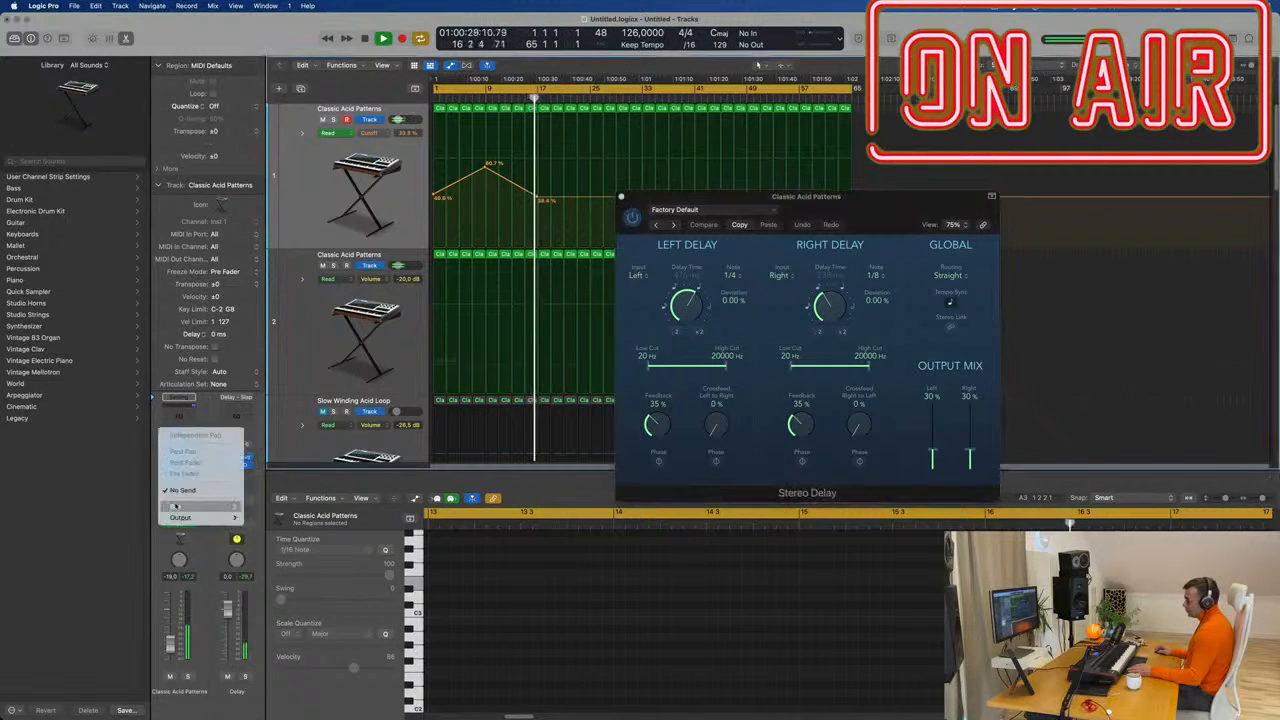
{"action": "mouse_move", "coordinate": [175, 506]}
{"action": "left_click", "coordinate": [243, 349]}
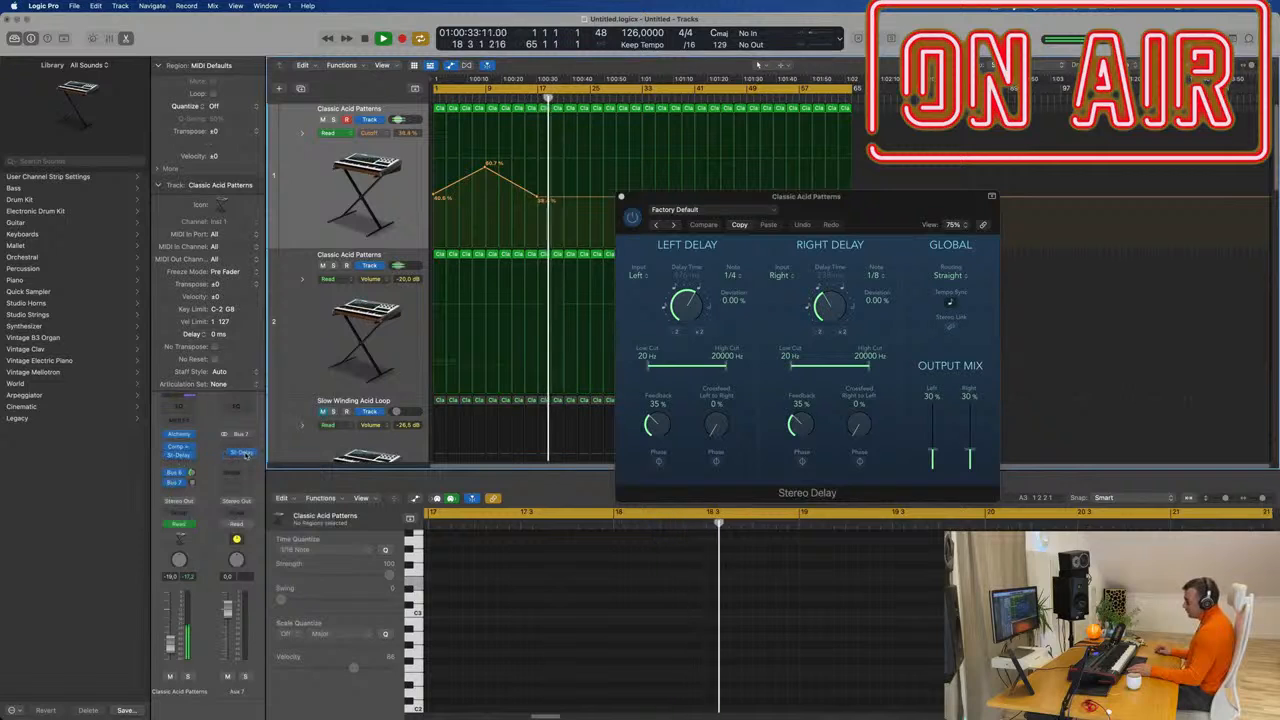
Set the Aux 7 Stereo Delay's Output Mix to 100%, raise the send level, and return to the start.
{"action": "left_click", "coordinate": [242, 454]}
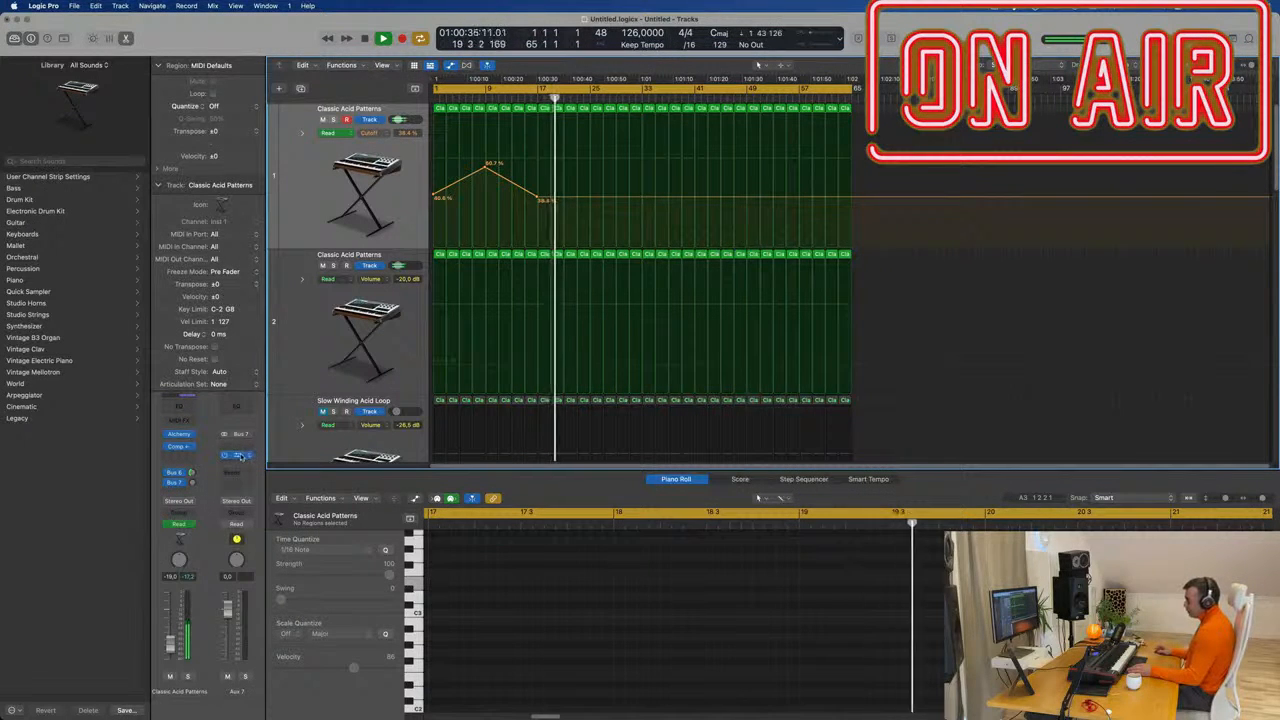
{"action": "left_click", "coordinate": [240, 455]}
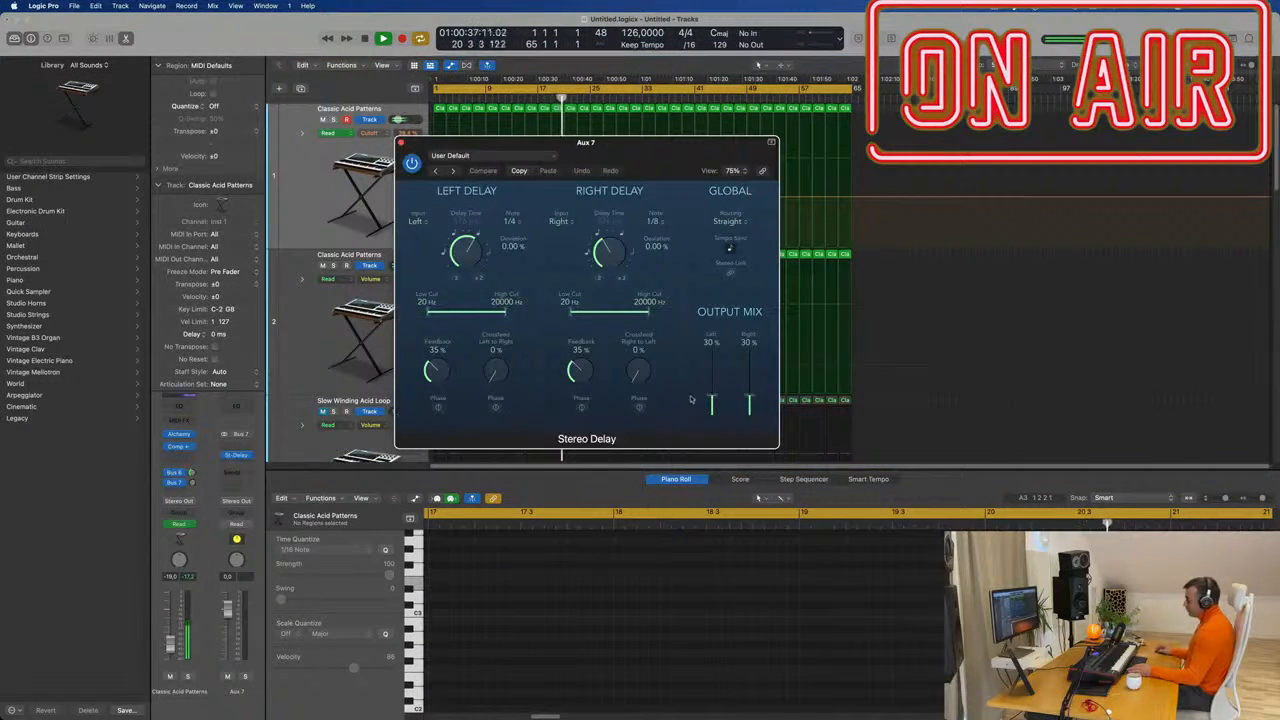
{"action": "left_click_drag", "start_coordinate": [750, 397], "coordinate": [750, 347]}
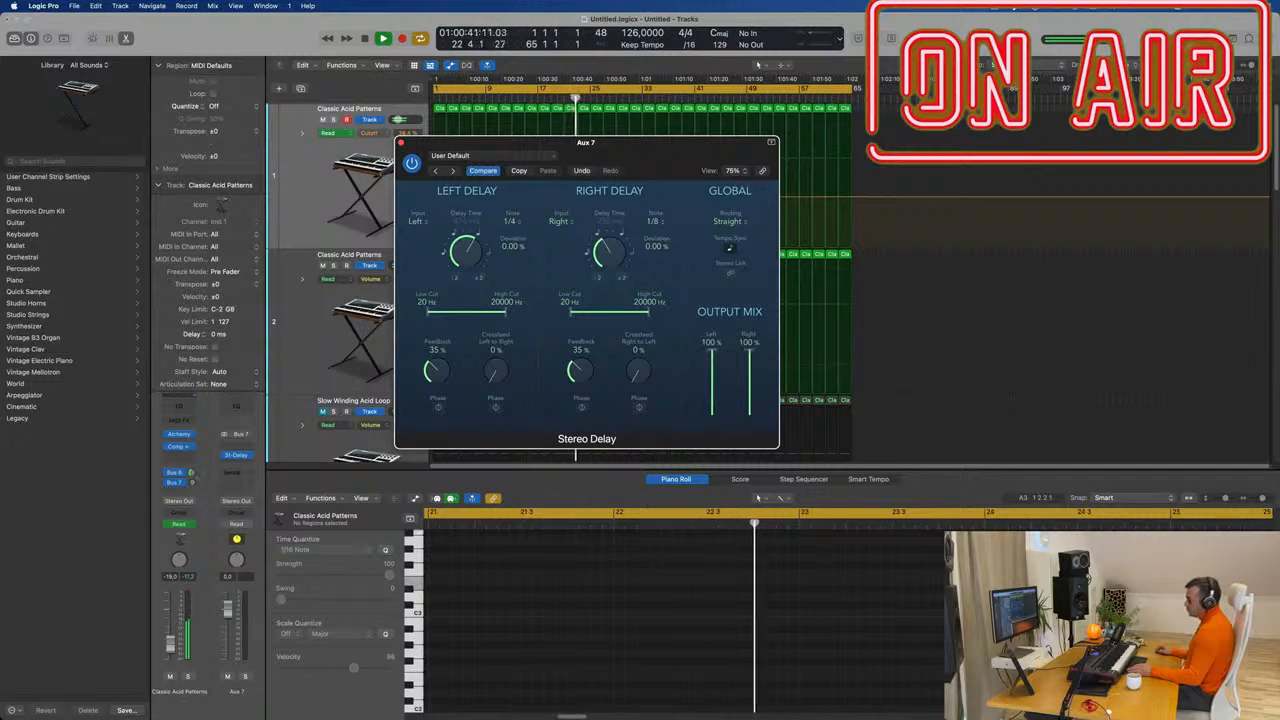
{"action": "left_click_drag", "start_coordinate": [193, 482], "coordinate": [193, 460]}
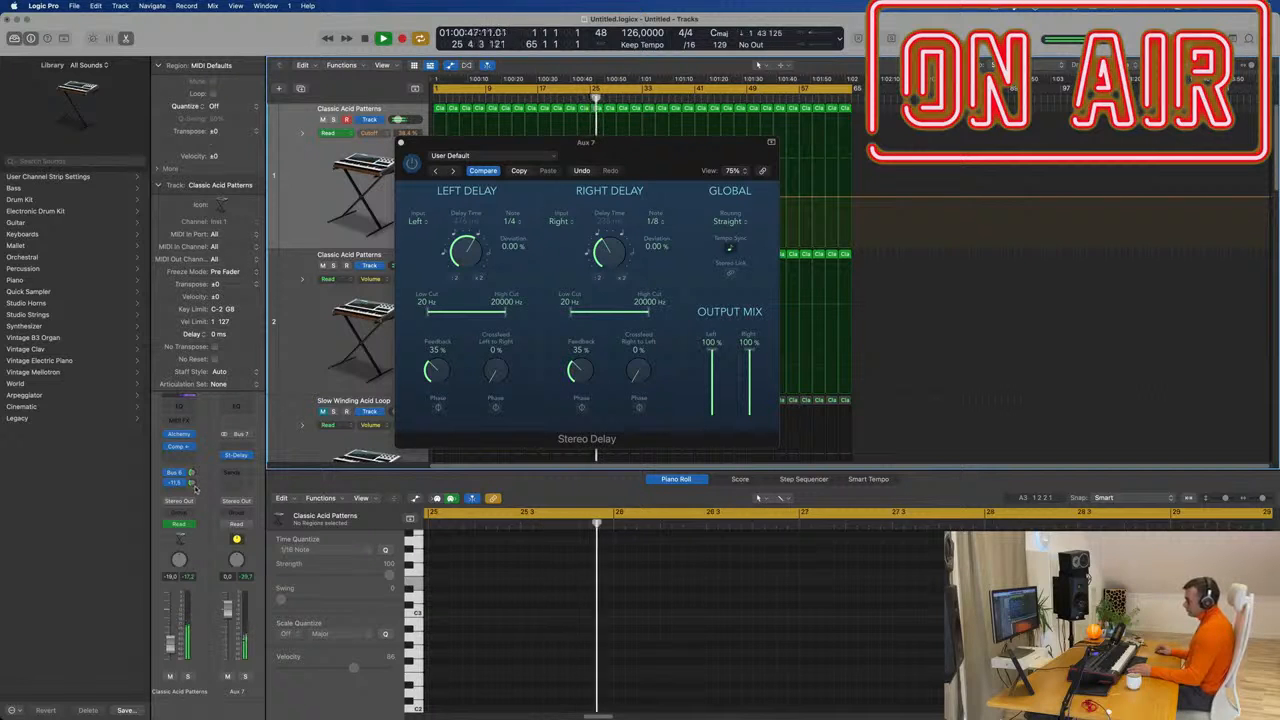
{"action": "left_click", "coordinate": [401, 142]}
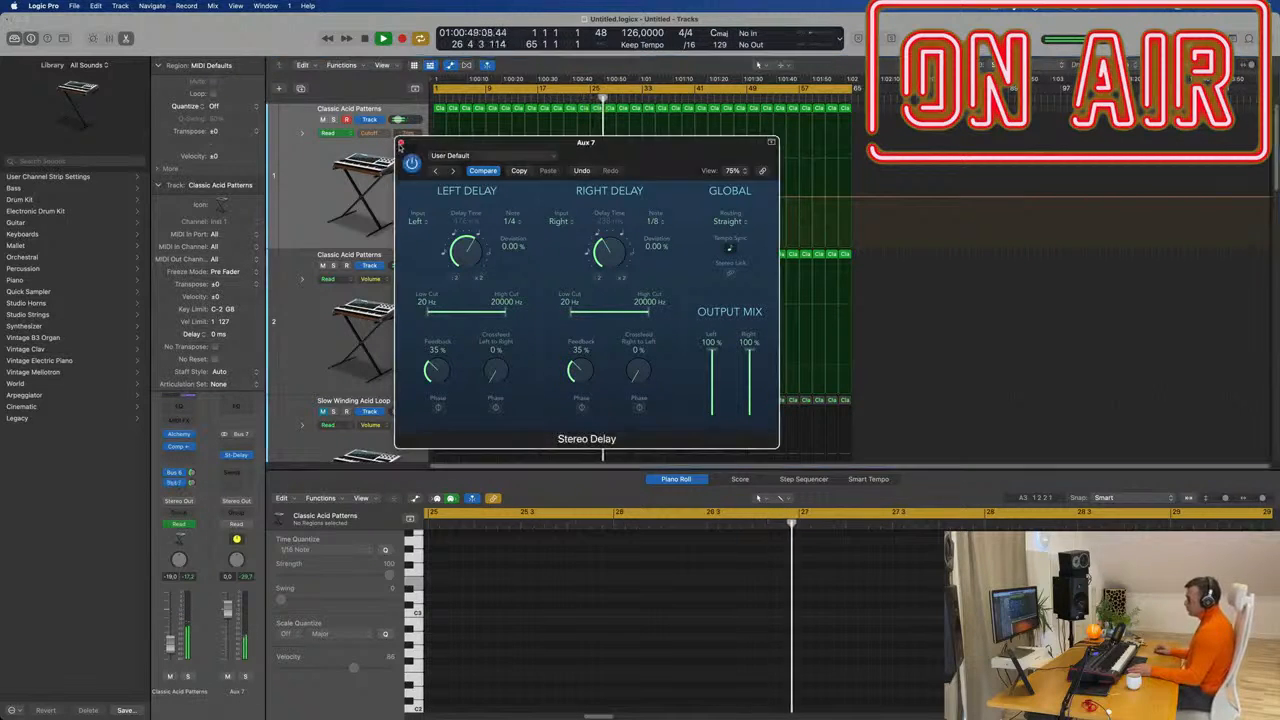
{"action": "key", "text": "Return"}
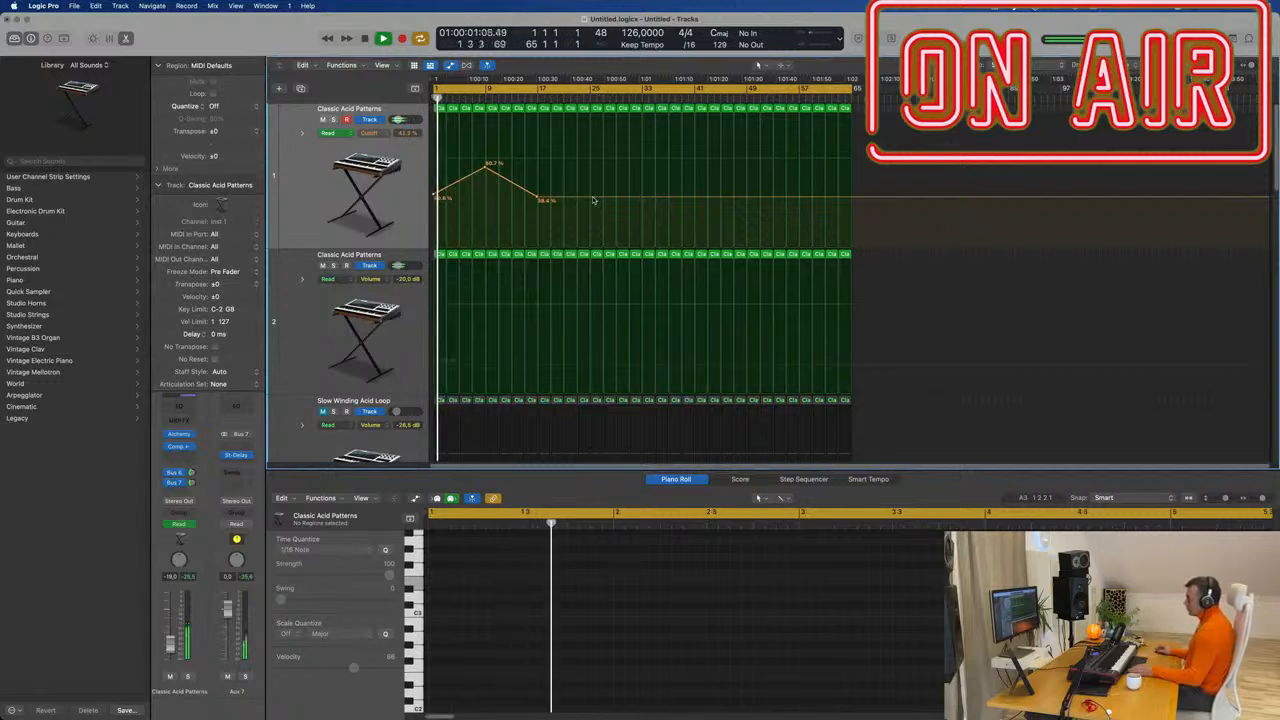
Add a raised Cutoff point near bar 25 and pull the next point sharply down.
{"action": "left_click_drag", "start_coordinate": [593, 199], "coordinate": [591, 156]}
{"action": "left_click", "coordinate": [593, 157]}
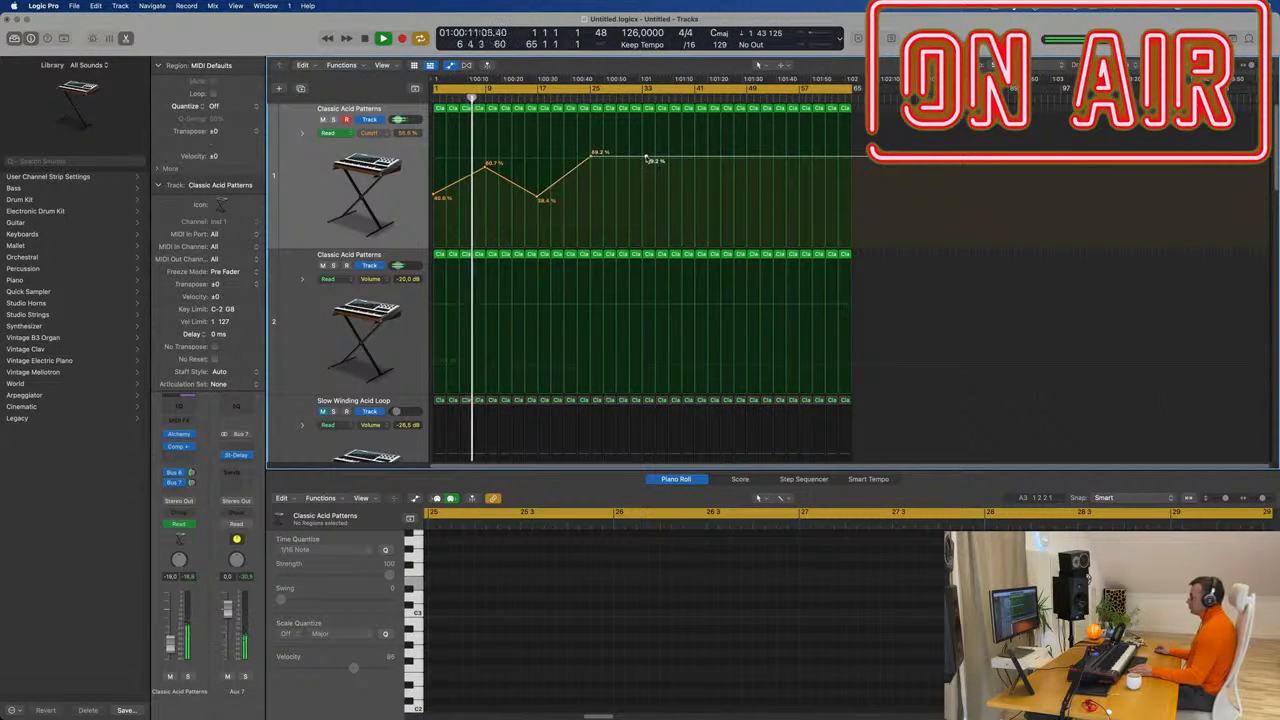
{"action": "left_click", "coordinate": [647, 160]}
{"action": "left_click_drag", "start_coordinate": [647, 160], "coordinate": [646, 219]}
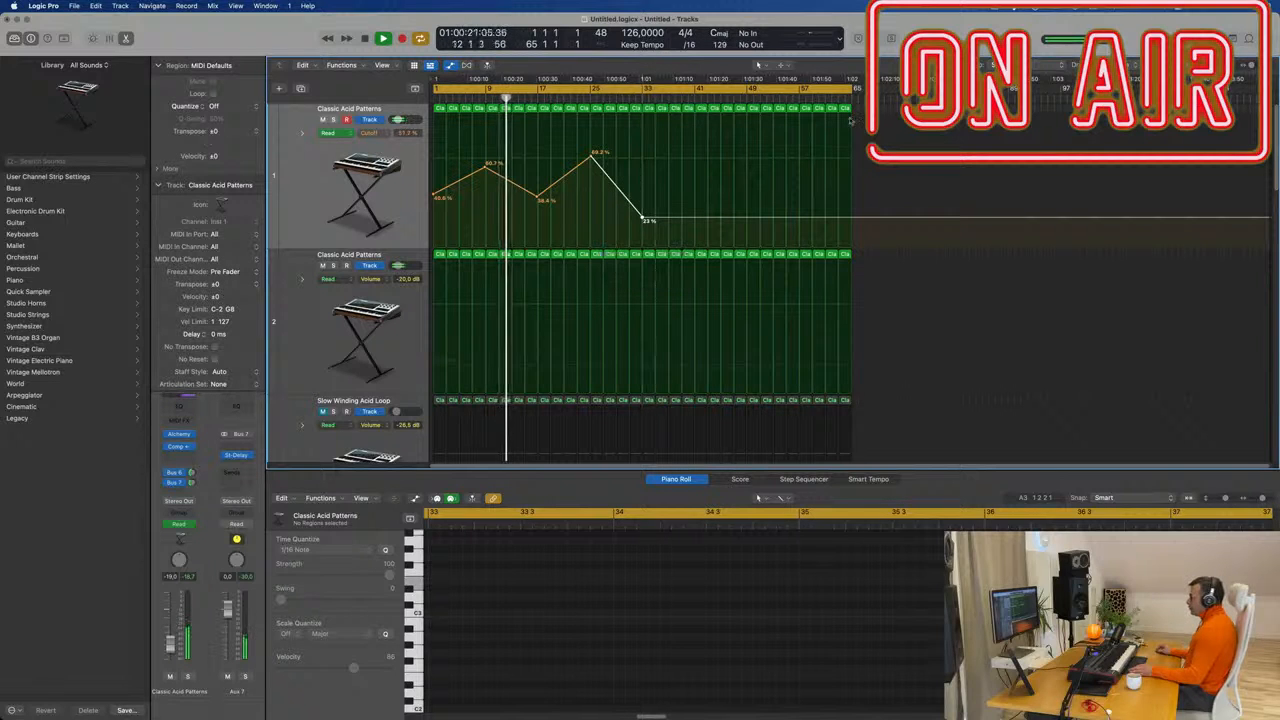
Delete regions from bar 33 to 65, repeat the first 16 with automation, and remove duplicate bar-33 points.
{"action": "left_click_drag", "start_coordinate": [855, 121], "coordinate": [437, 110]}
{"action": "key", "text": "Delete"}
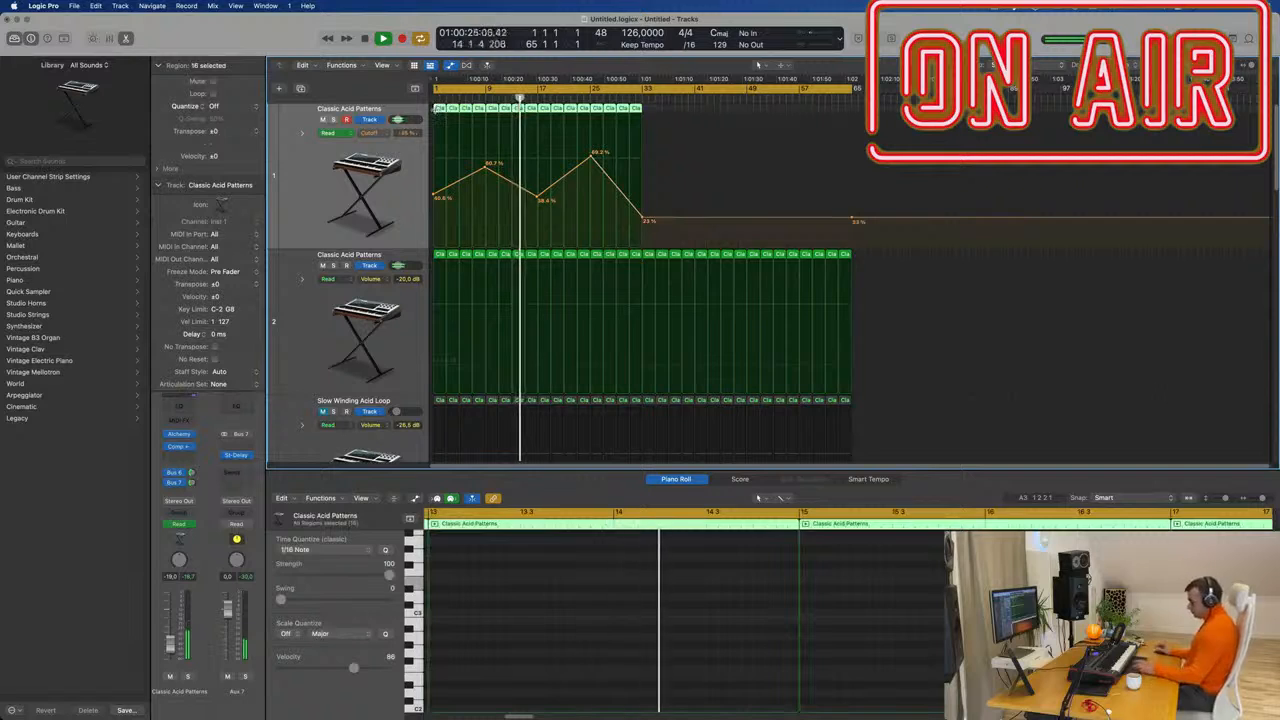
{"action": "key", "text": "super+r"}
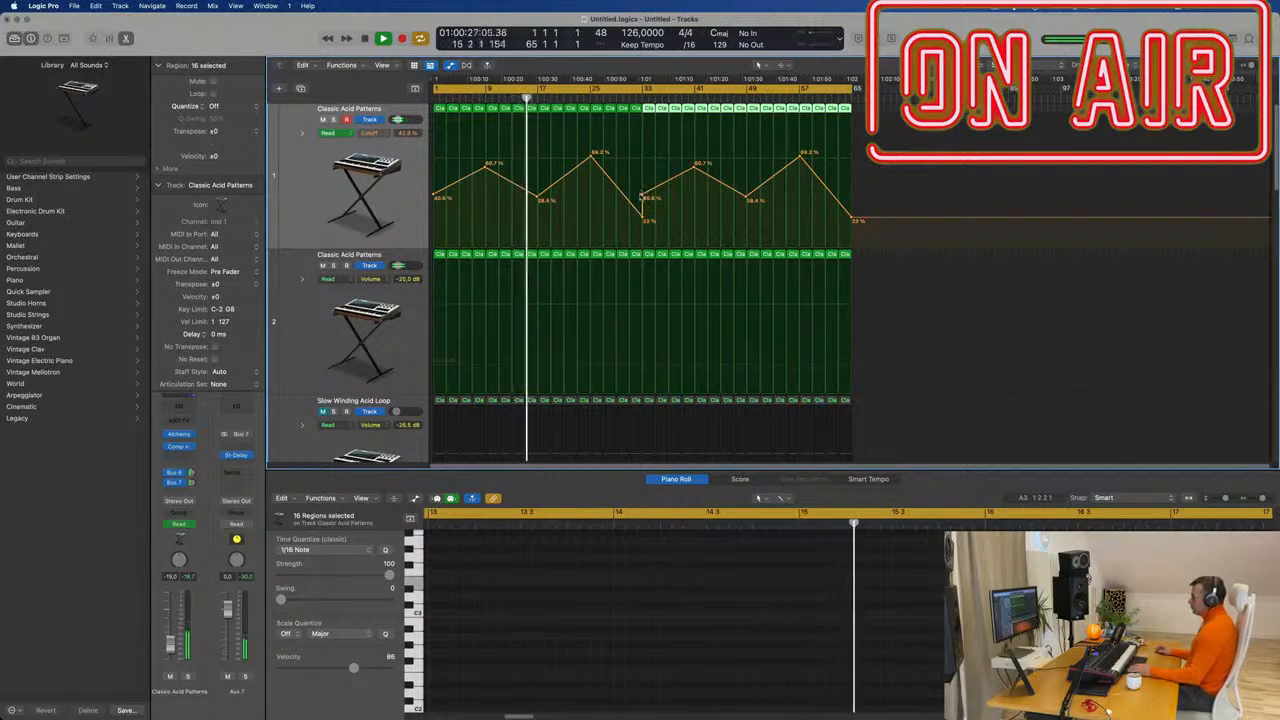
{"action": "left_click", "coordinate": [642, 191]}
{"action": "left_click", "coordinate": [641, 194]}
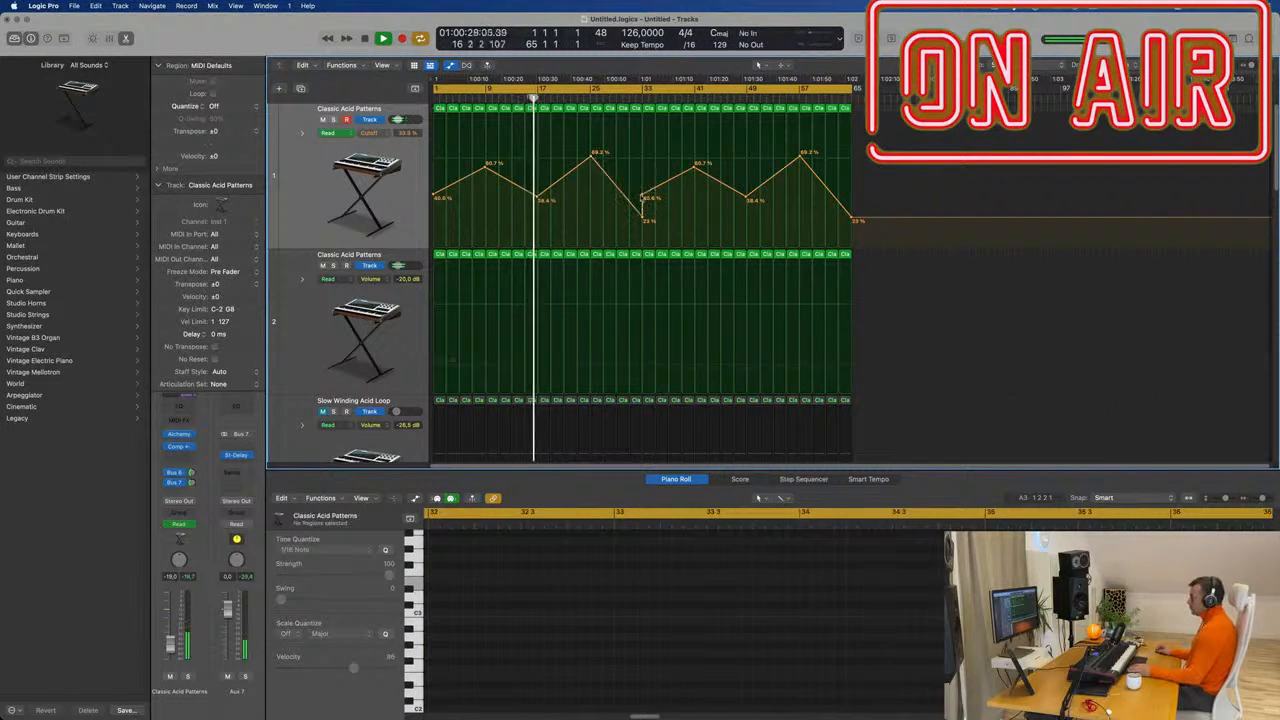
{"action": "left_click", "coordinate": [642, 196]}
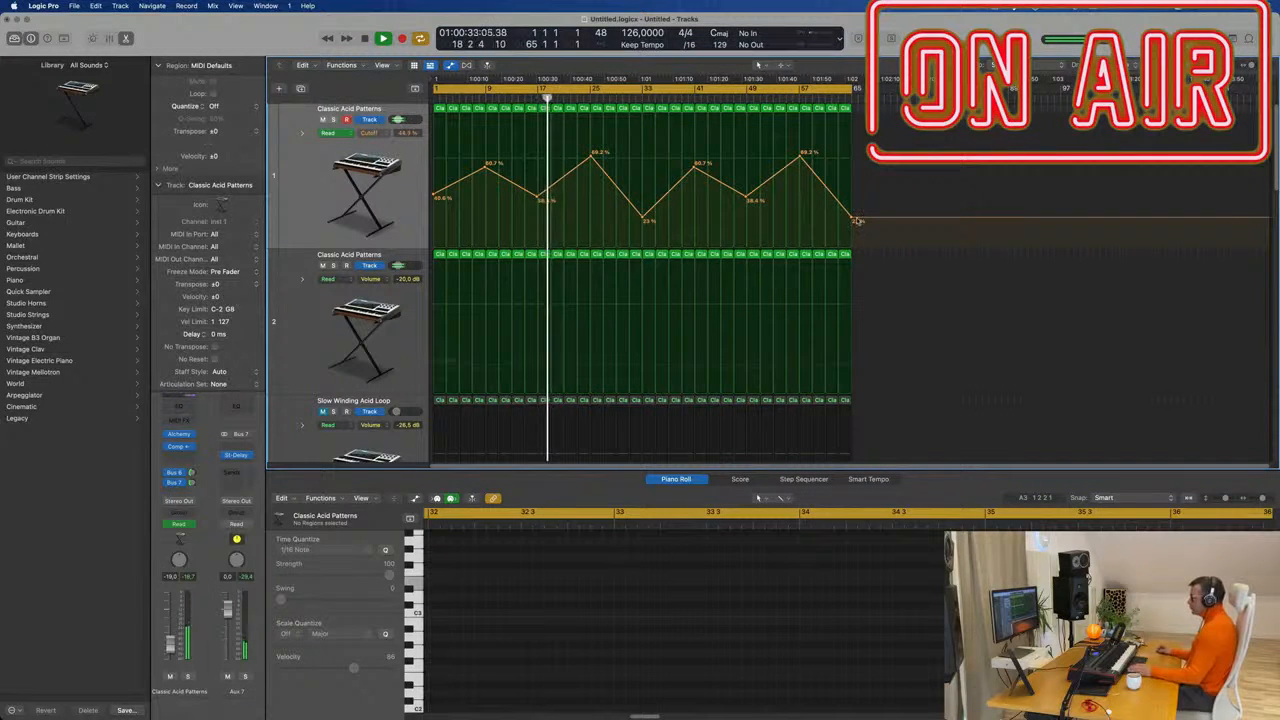
Remove the stray bar-65 Cutoff point and raise the bar-25 peak to 79%.
{"action": "left_click_drag", "start_coordinate": [853, 219], "coordinate": [852, 201]}
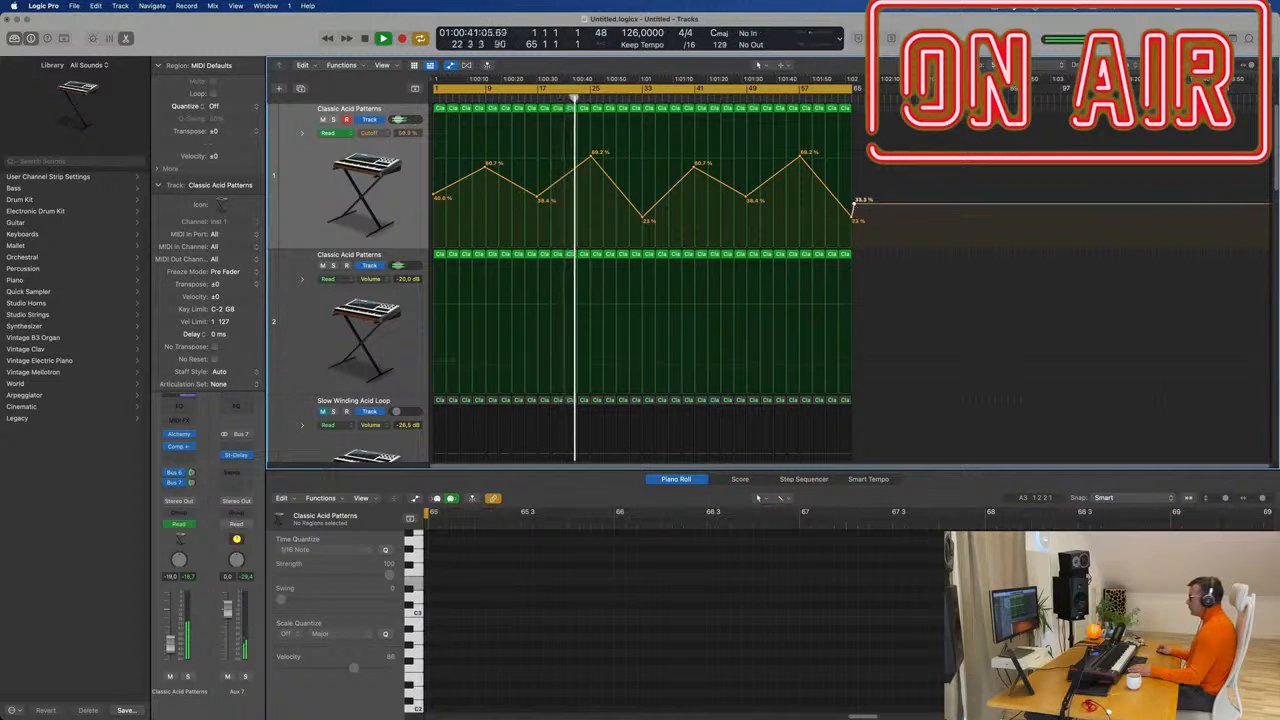
{"action": "left_click", "coordinate": [855, 202]}
{"action": "left_click", "coordinate": [358, 320]}
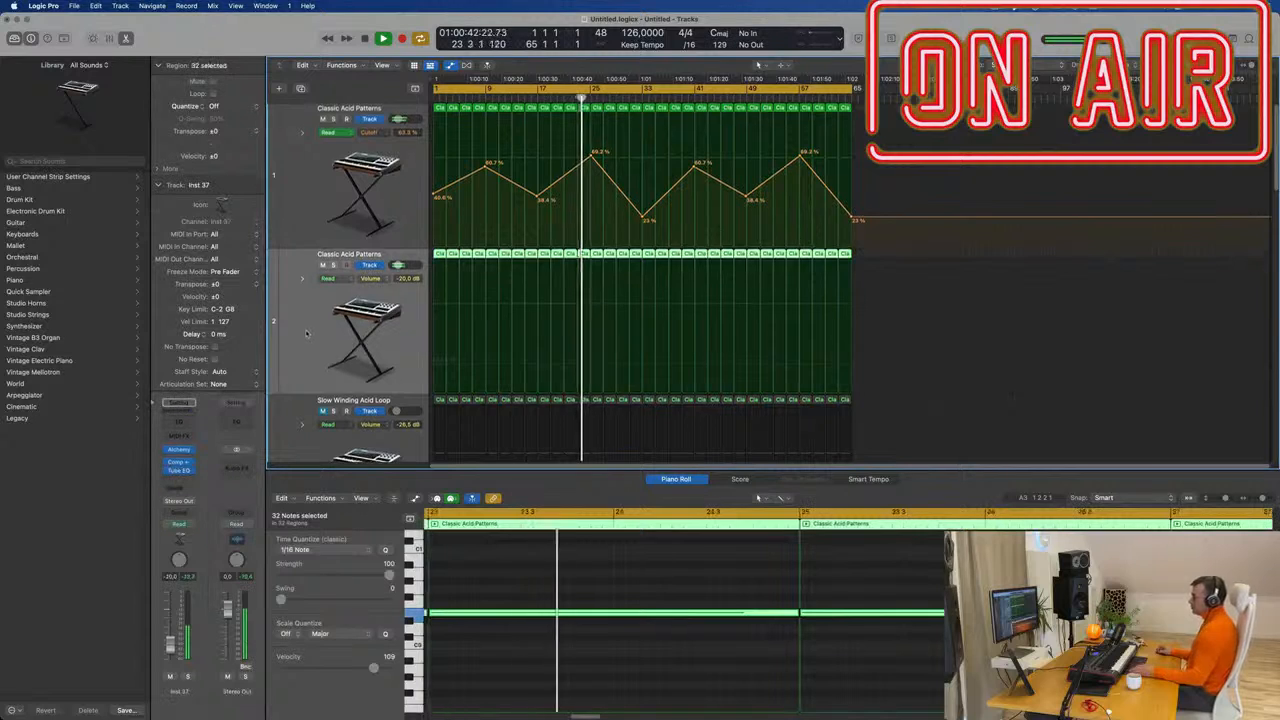
{"action": "scroll", "coordinate": [345, 320], "scroll_direction": "down", "scroll_amount": 3}
{"action": "scroll", "coordinate": [343, 320], "scroll_direction": "up", "scroll_amount": 3}
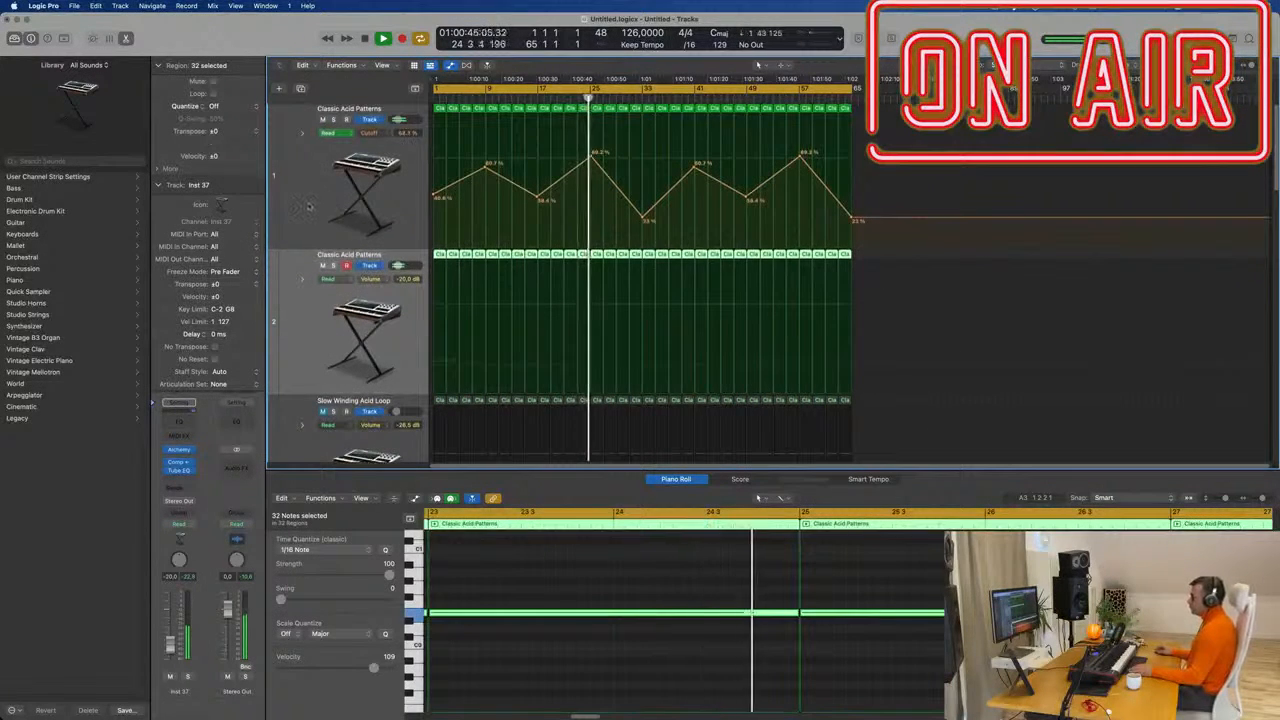
{"action": "left_click", "coordinate": [308, 205]}
{"action": "left_click", "coordinate": [594, 154]}
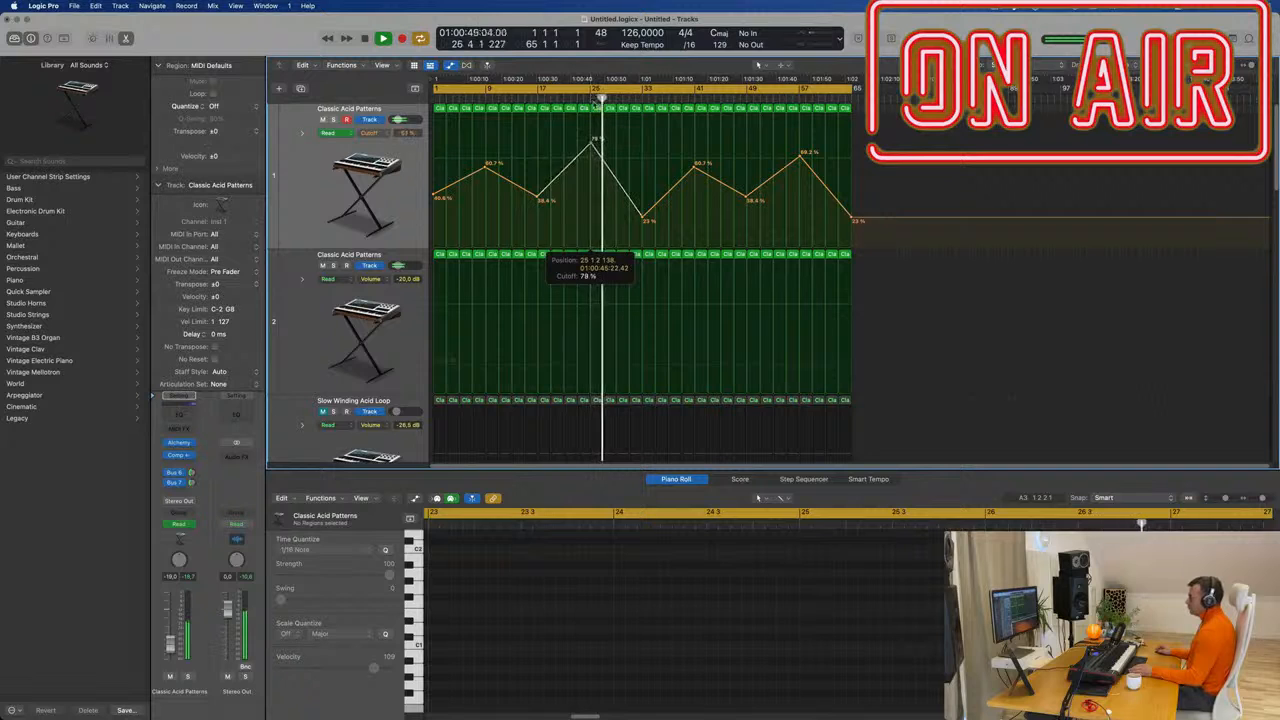
{"action": "left_click", "coordinate": [578, 98]}
{"action": "left_click", "coordinate": [308, 205]}
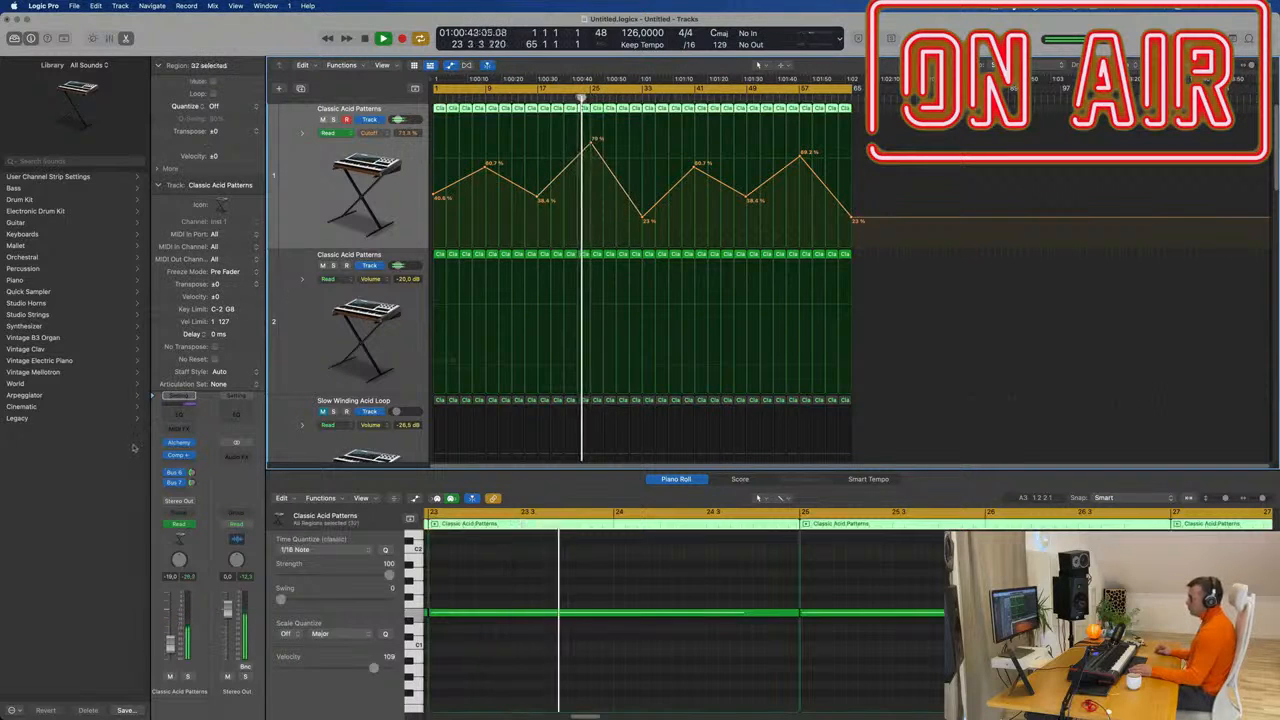
Select the Slow Winding Acid Loop track and open its Alchemy synth window.
{"action": "left_click", "coordinate": [178, 443]}
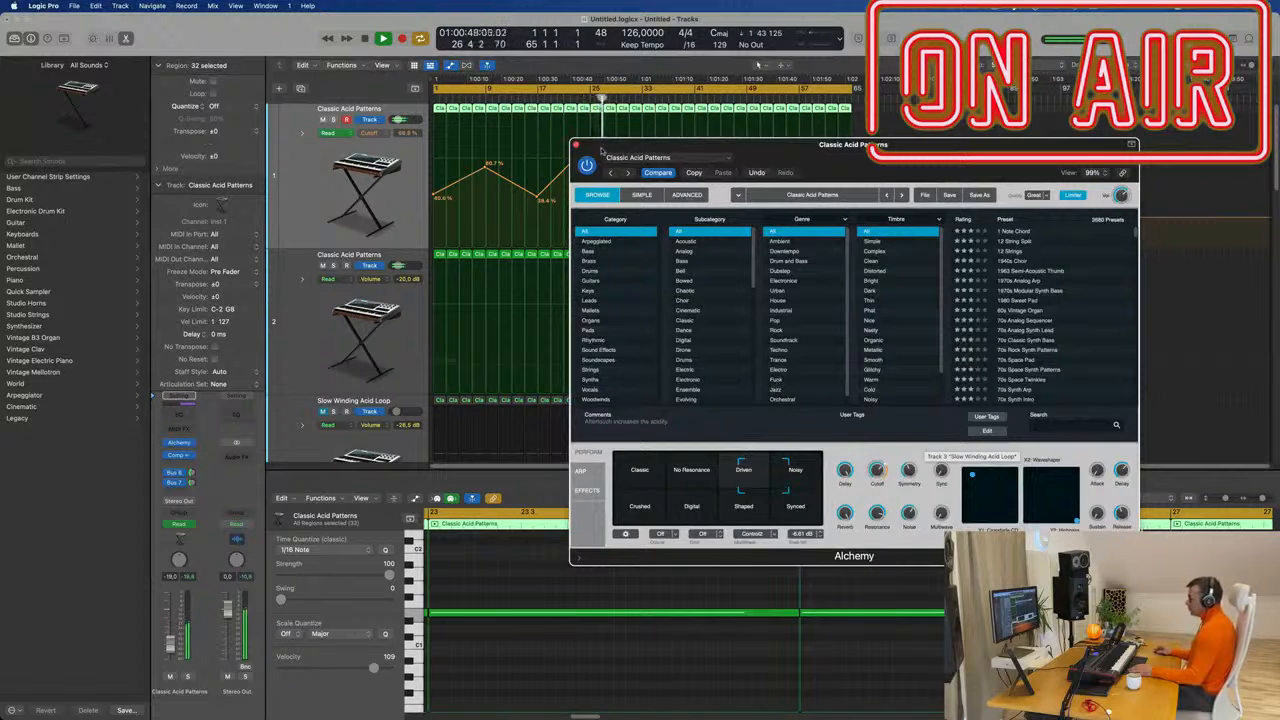
{"action": "left_click", "coordinate": [575, 146]}
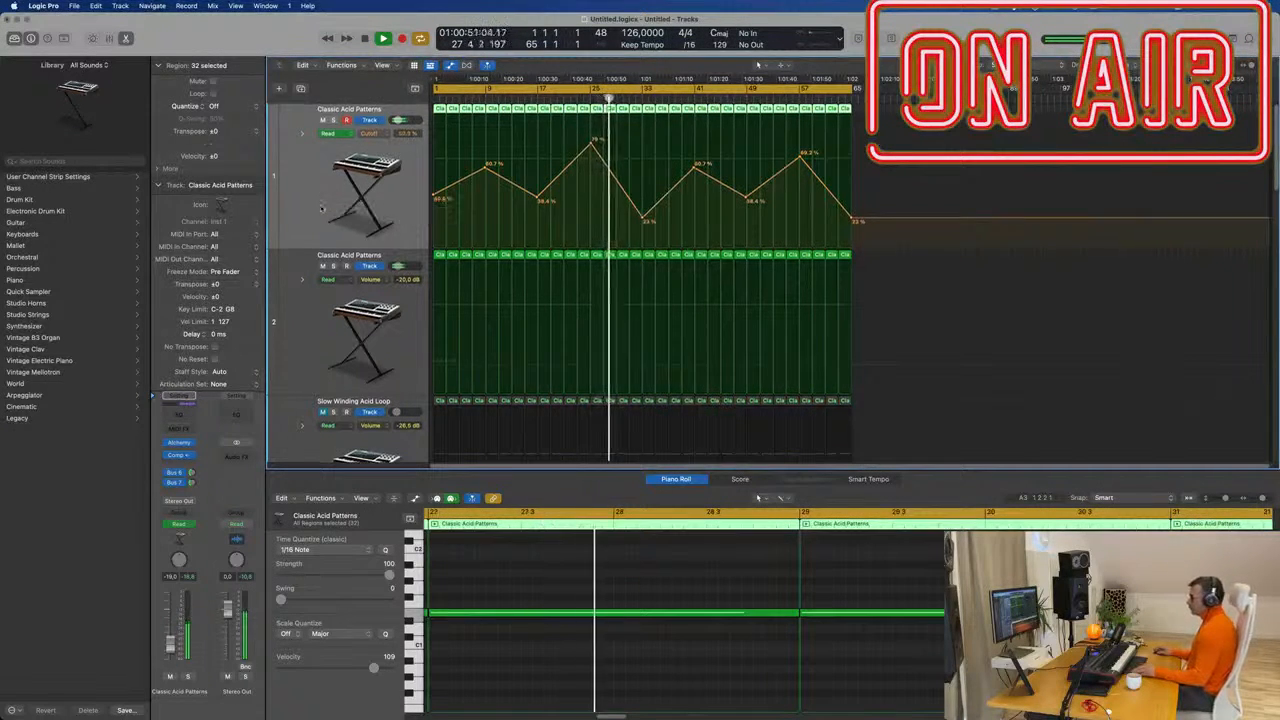
{"action": "scroll", "coordinate": [322, 208], "scroll_direction": "down", "scroll_amount": 2}
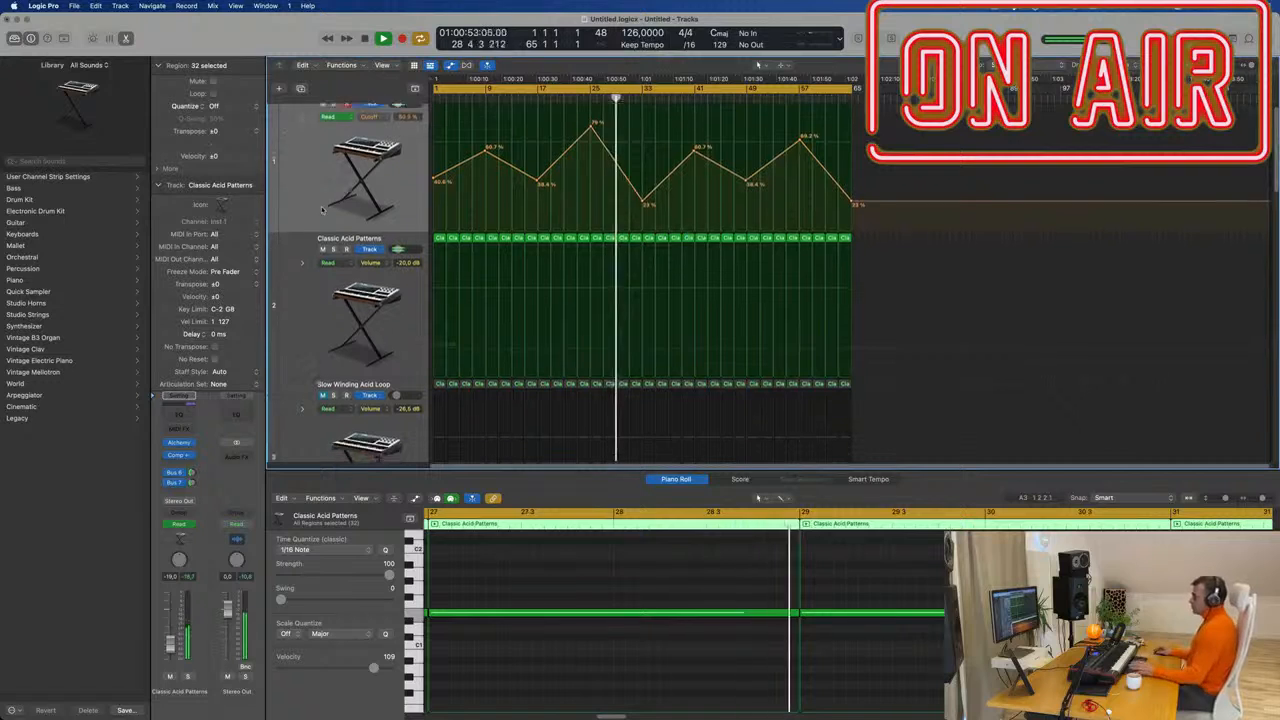
{"action": "scroll", "coordinate": [322, 208], "scroll_direction": "down", "scroll_amount": 2}
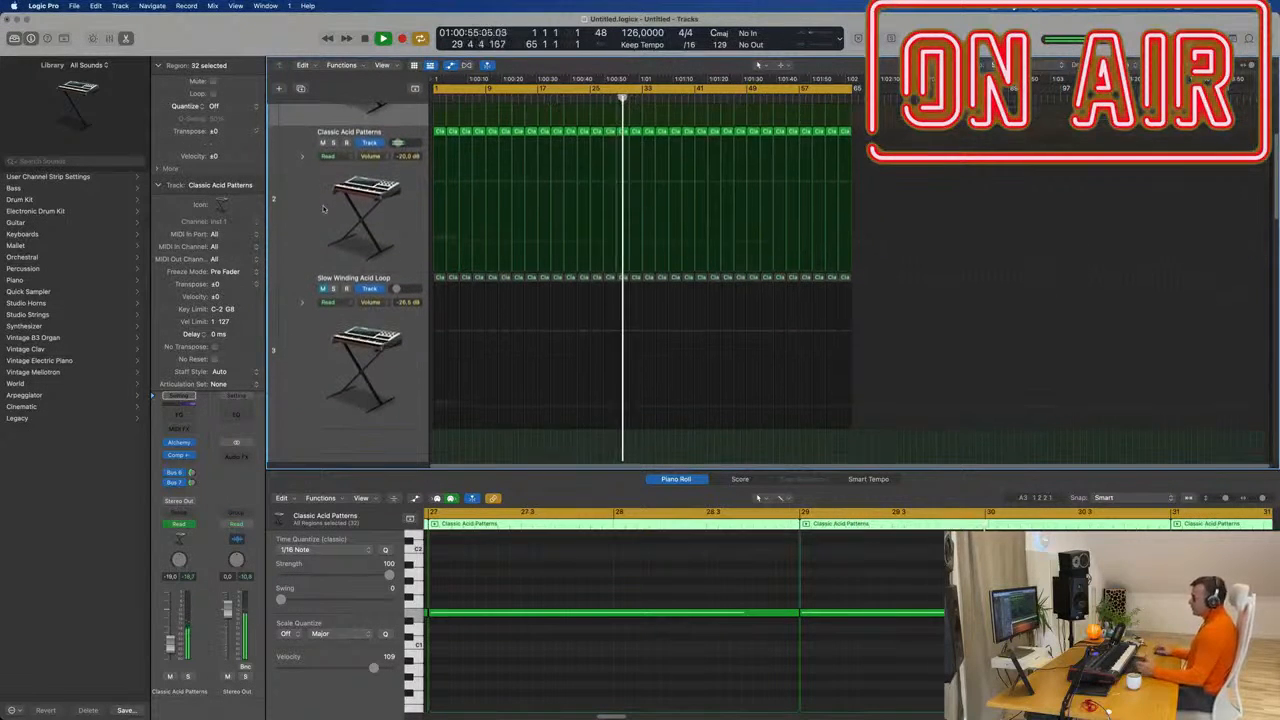
{"action": "left_click", "coordinate": [323, 208]}
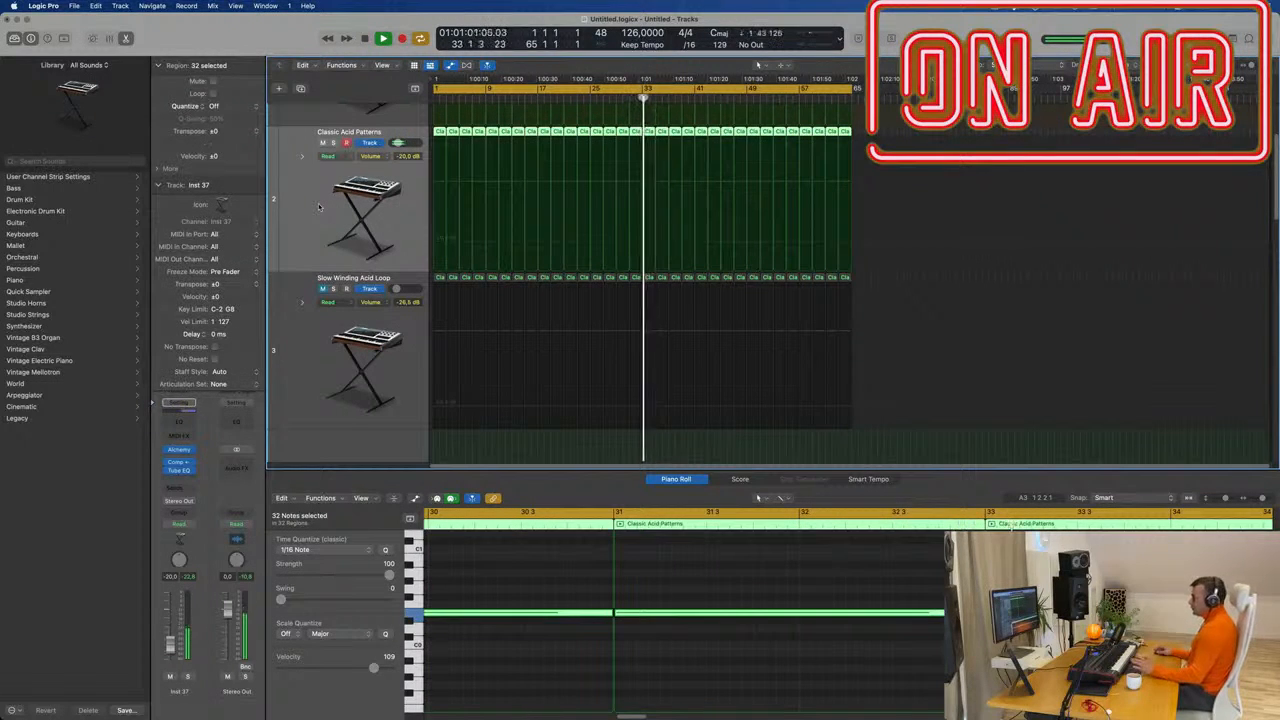
{"action": "left_click", "coordinate": [324, 321]}
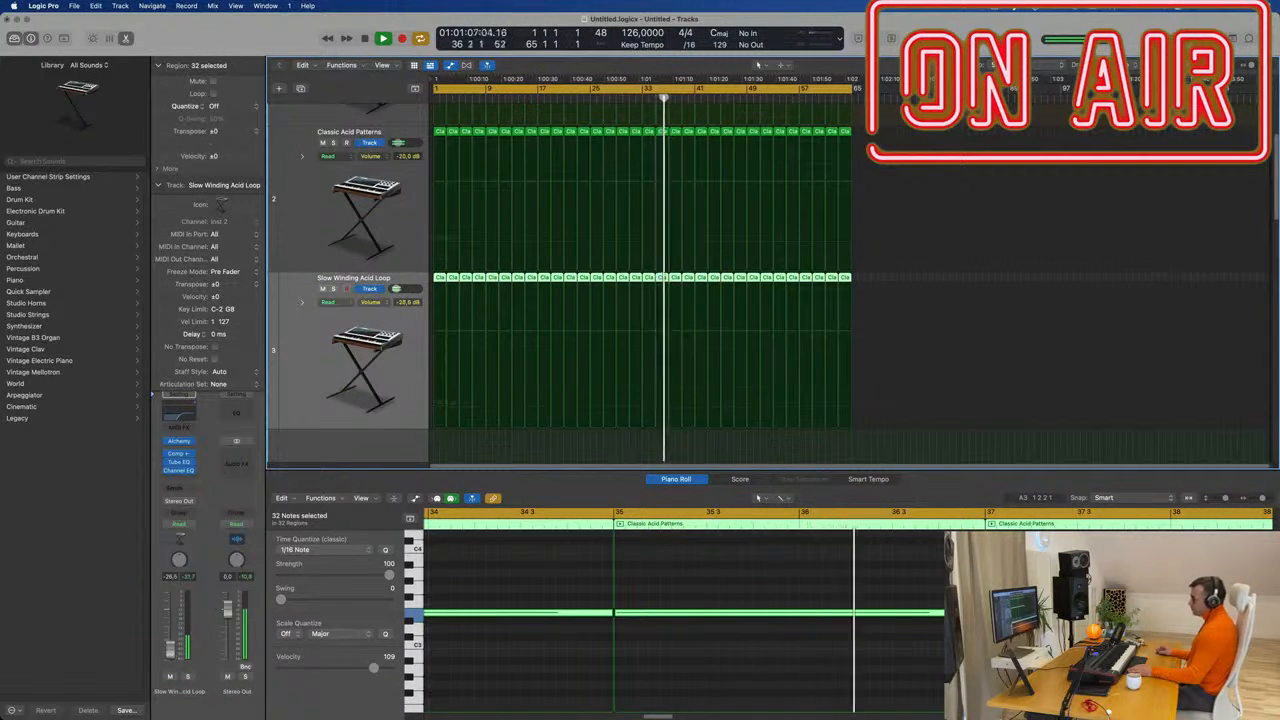
{"action": "left_click", "coordinate": [178, 441]}
Set Alchemy's arpeggiator rate to 1/8 and load the Bouncing pattern.
{"action": "left_click", "coordinate": [544, 425]}
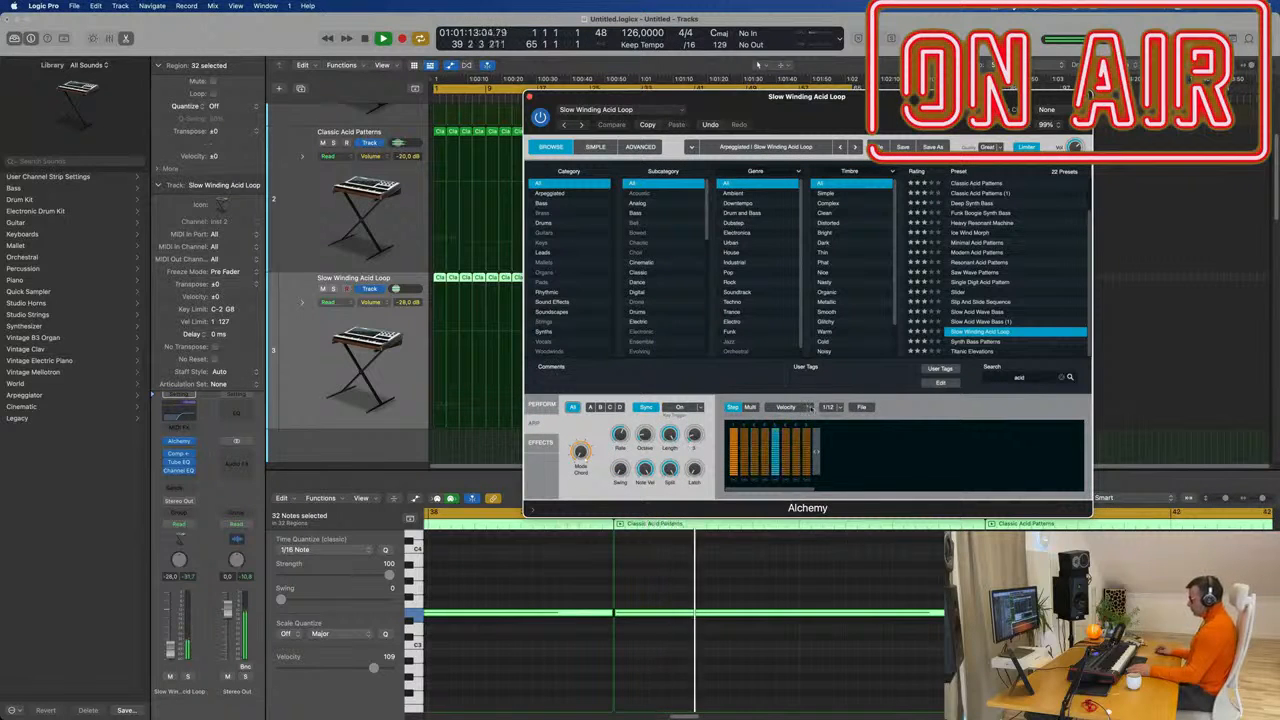
{"action": "left_click", "coordinate": [830, 407]}
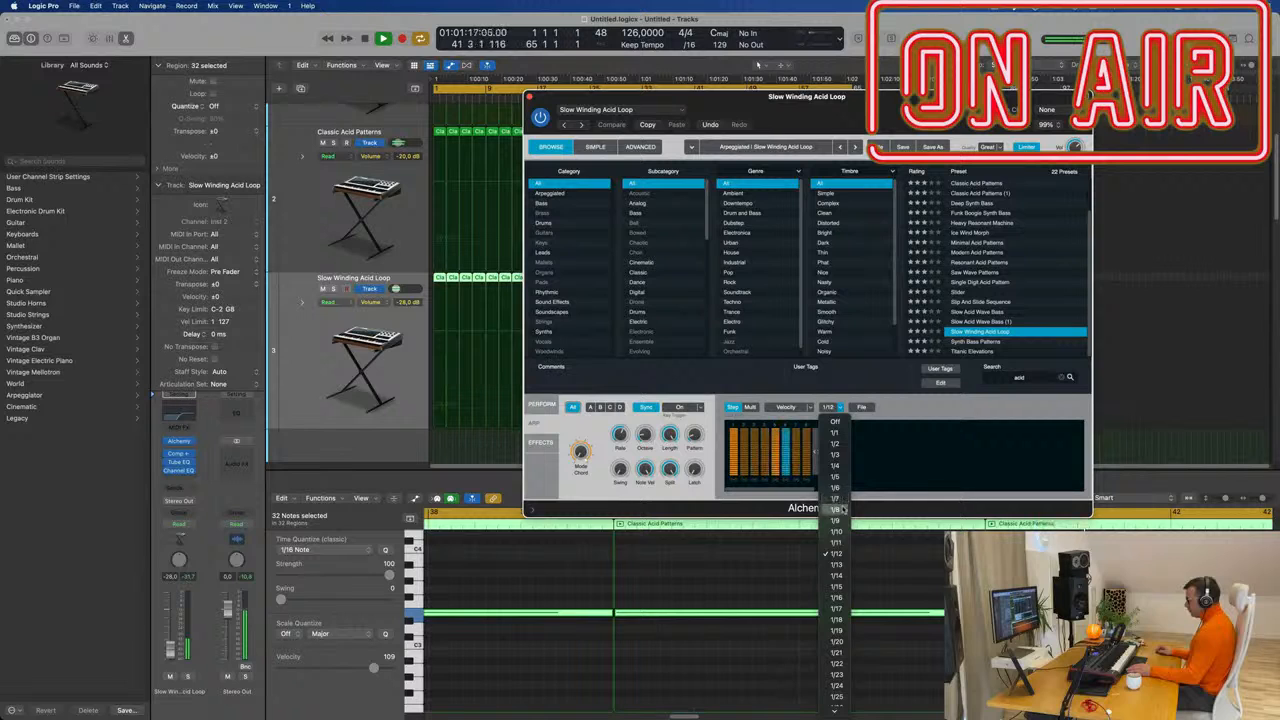
{"action": "key", "text": "Return"}
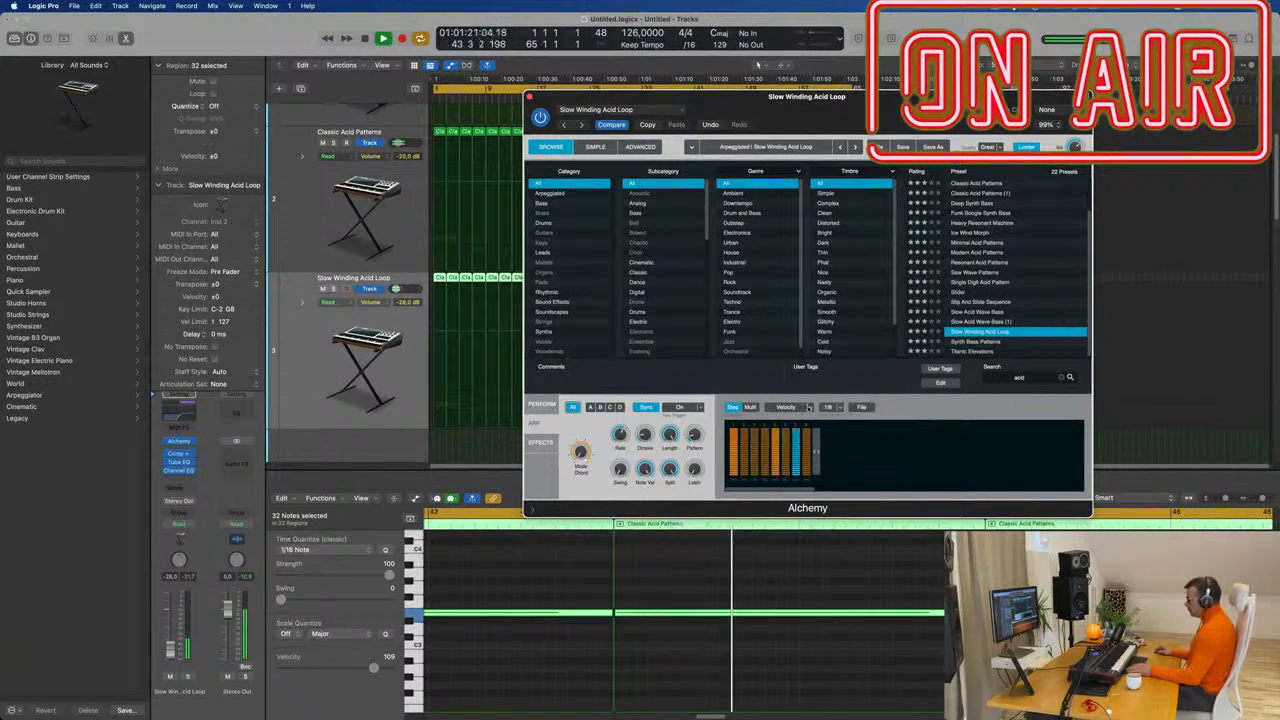
{"action": "left_click", "coordinate": [863, 407]}
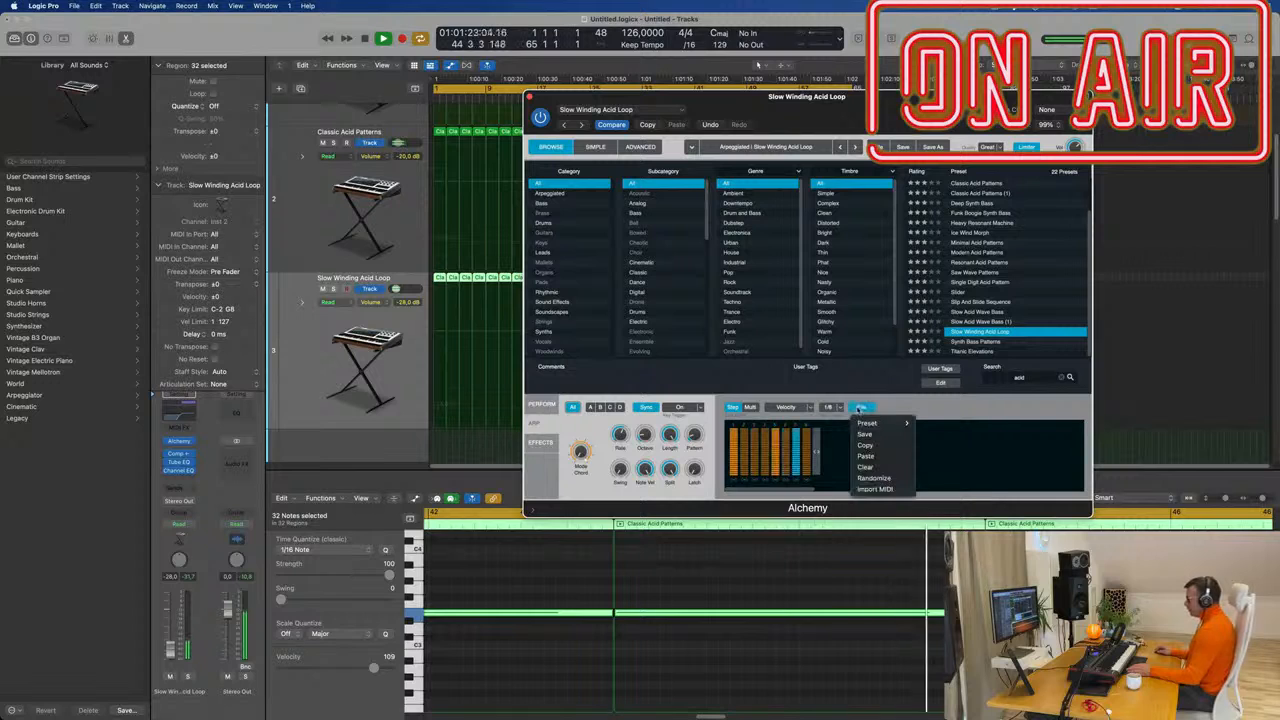
{"action": "mouse_move", "coordinate": [880, 423]}
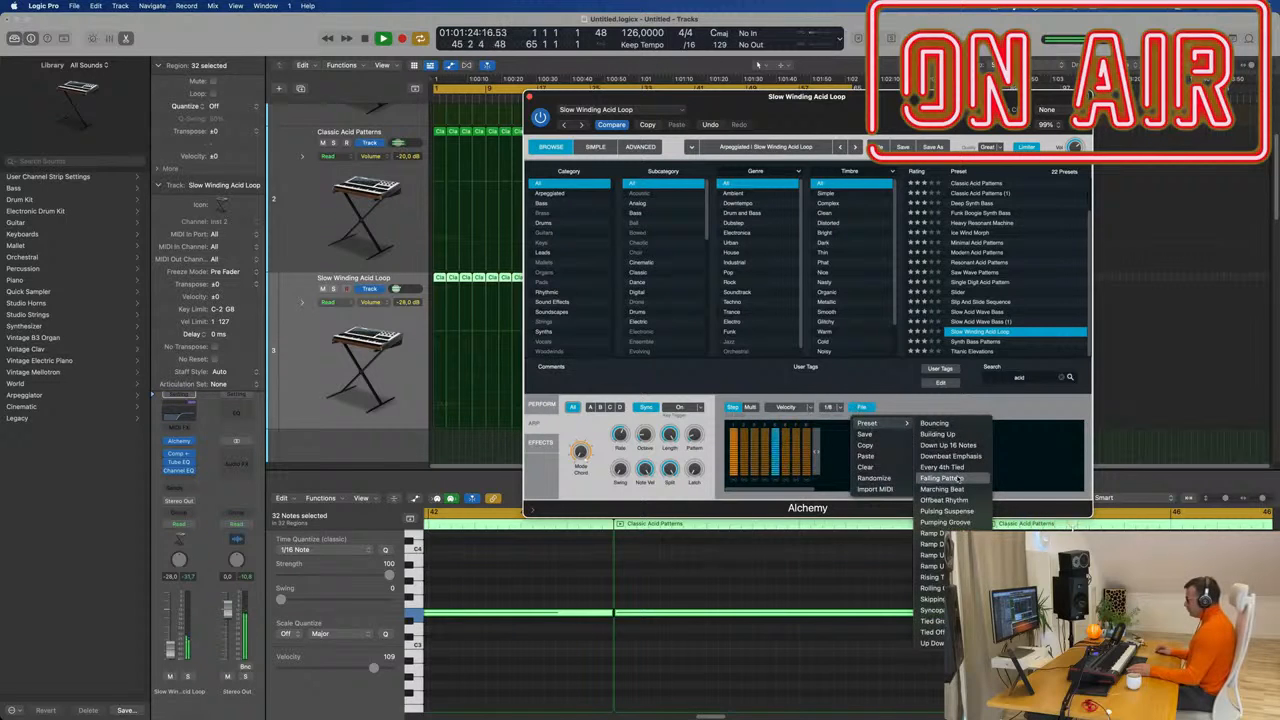
{"action": "left_click", "coordinate": [938, 423]}
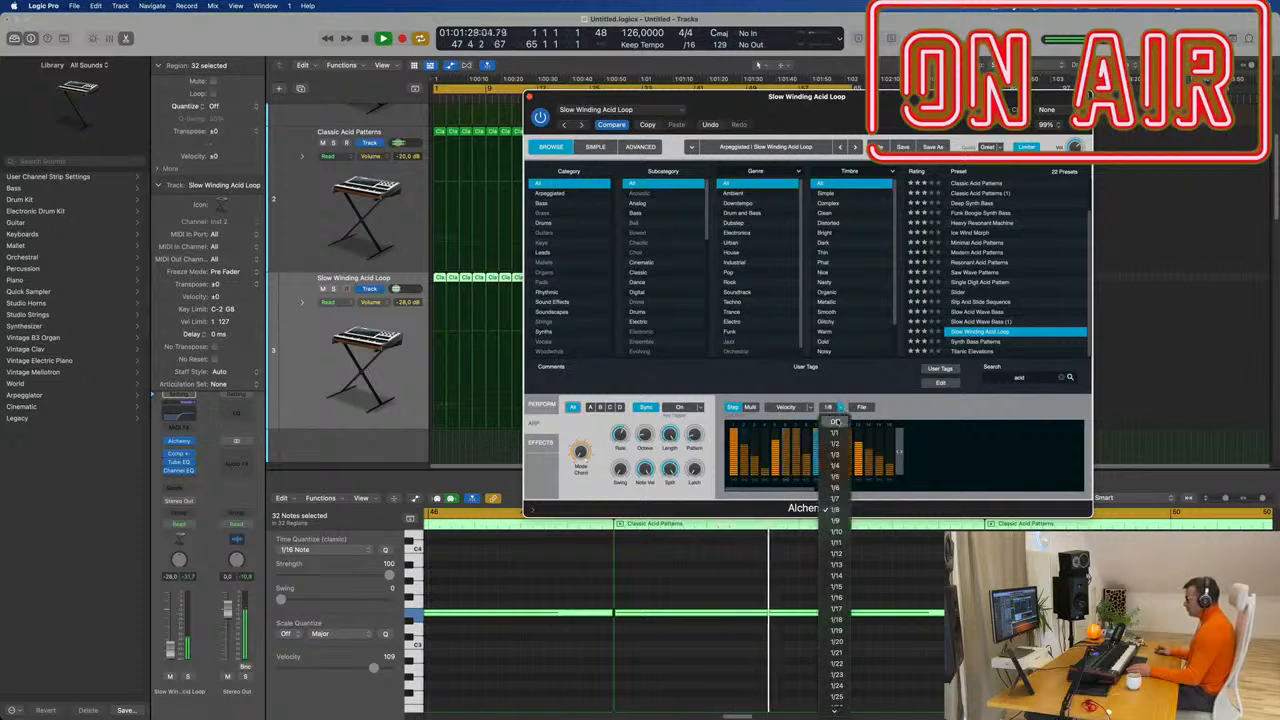
Try a Rising arpeggiator pattern, then undo back to the previous pattern.
{"action": "left_click", "coordinate": [861, 407]}
{"action": "mouse_move", "coordinate": [873, 423]}
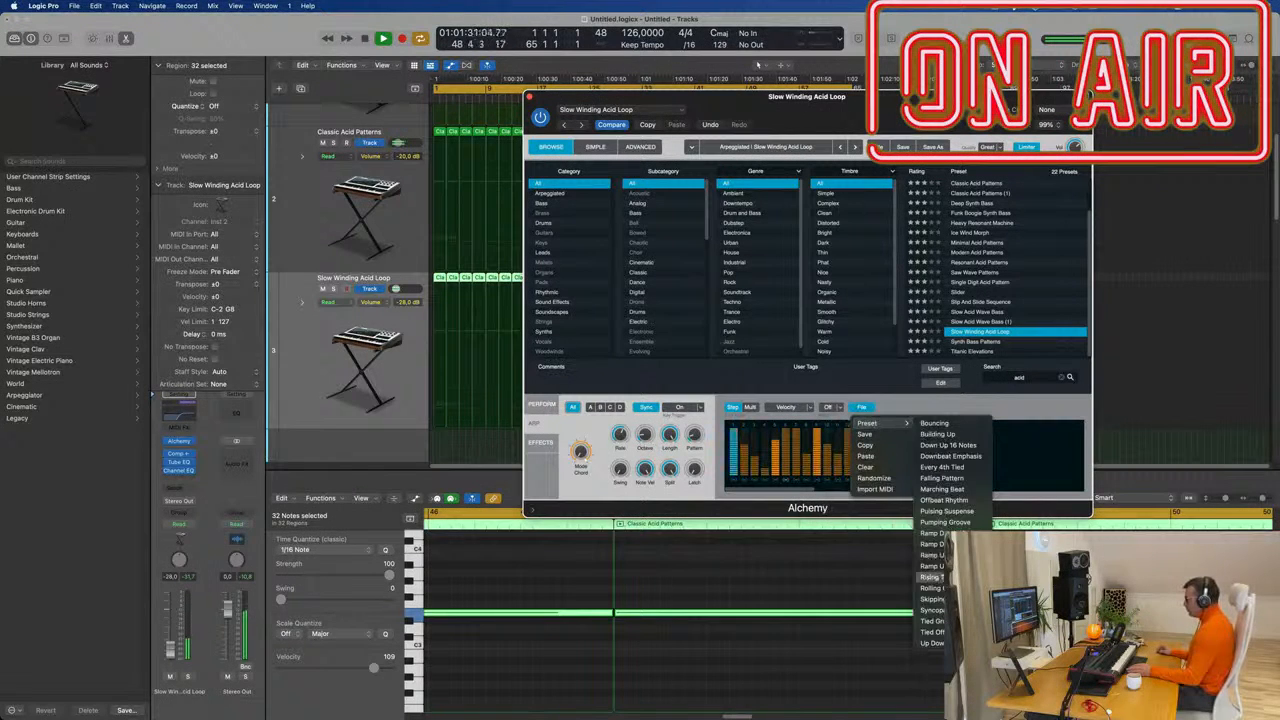
{"action": "left_click", "coordinate": [933, 577]}
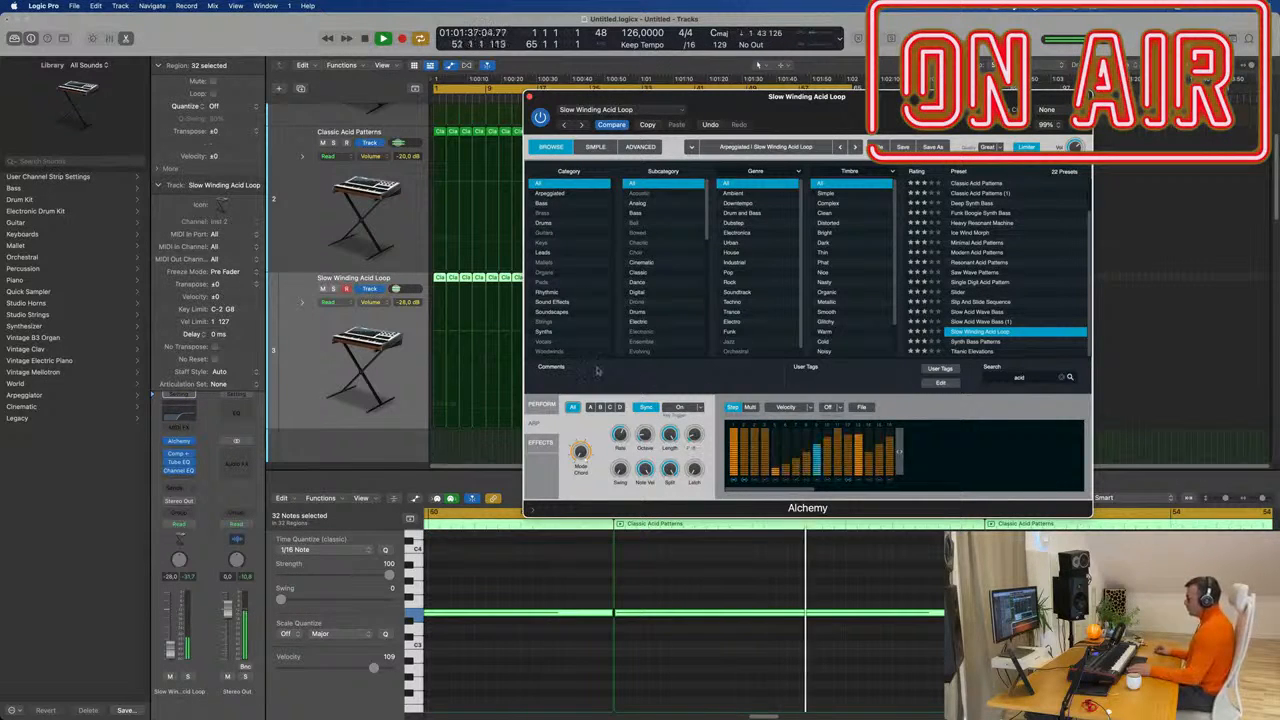
{"action": "left_click", "coordinate": [710, 125]}
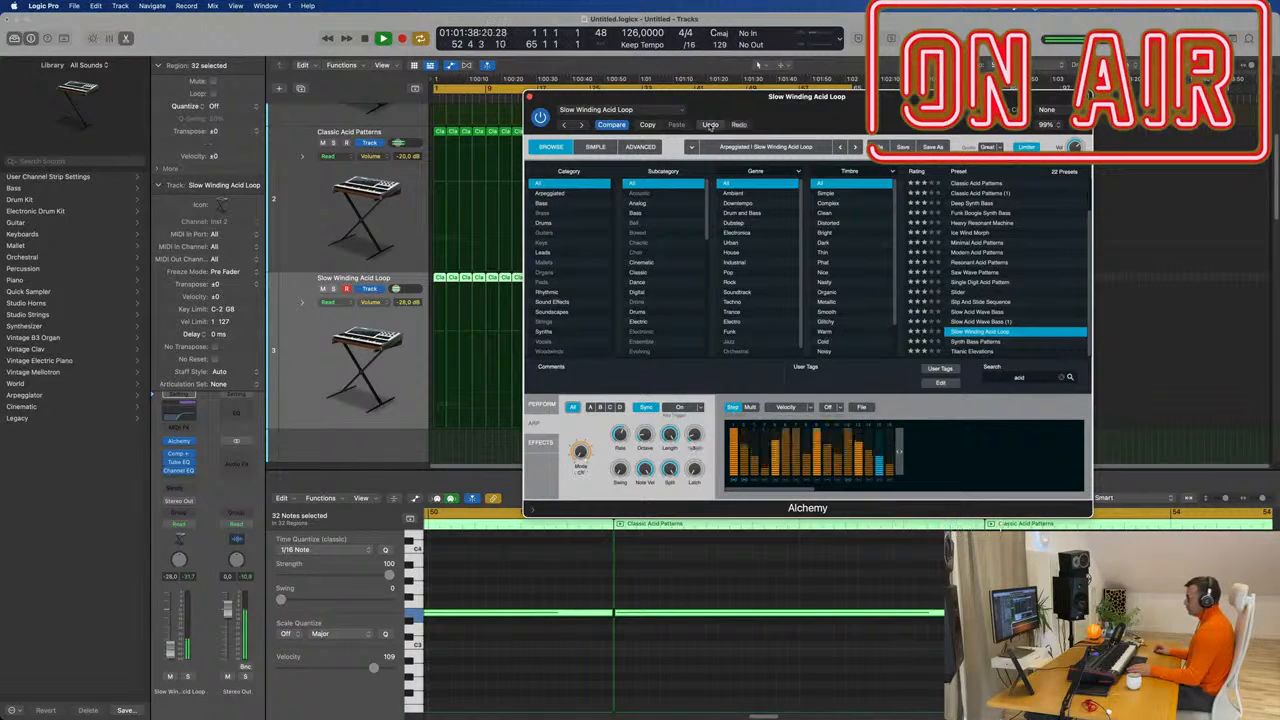
Move the Alchemy window to the right and shrink track heights to show more tracks.
{"action": "left_click_drag", "start_coordinate": [710, 125], "coordinate": [946, 129]}
{"action": "key", "text": "super+Up"}
{"action": "key", "text": "super+Up"}
{"action": "key", "text": "super+Up"}
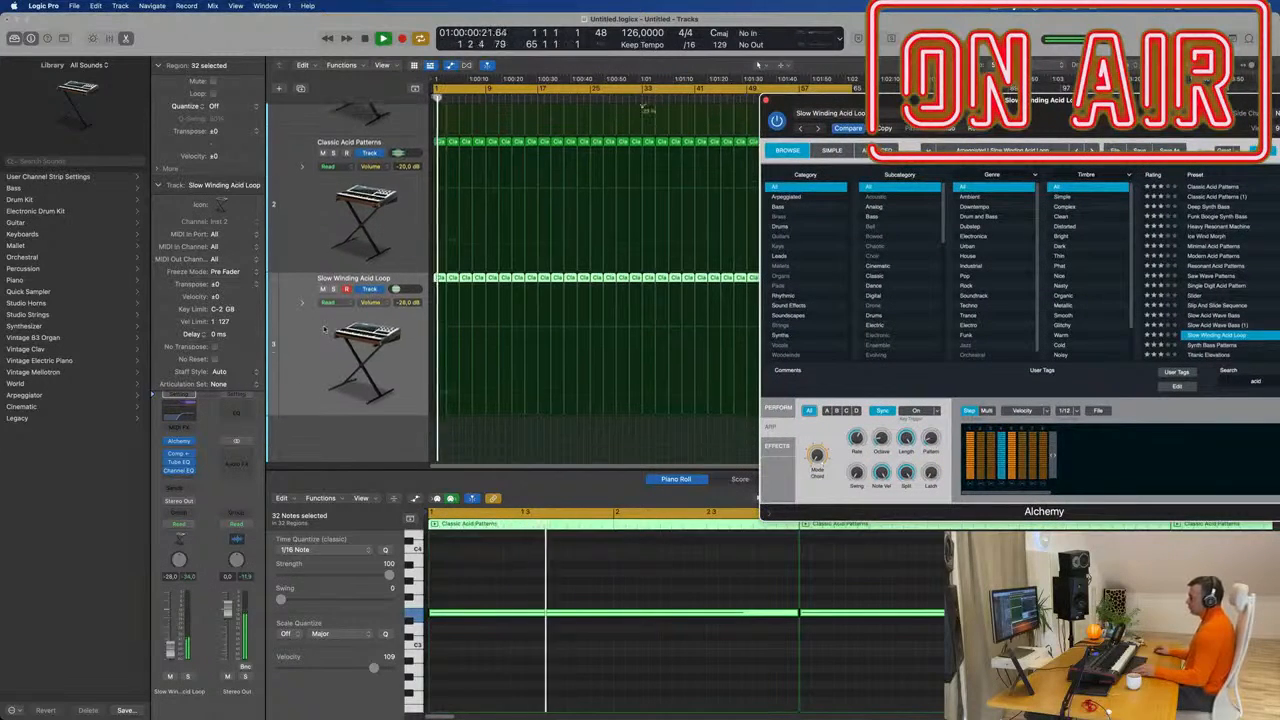
{"action": "key", "text": "super+Up"}
{"action": "key", "text": "super+Up"}
{"action": "key", "text": "super+Up"}
{"action": "left_click_drag", "start_coordinate": [830, 101], "coordinate": [1044, 87]}
Mute the Slow Winding Acid Loop track and add a duplicate-settings track below it.
{"action": "left_click", "coordinate": [322, 273]}
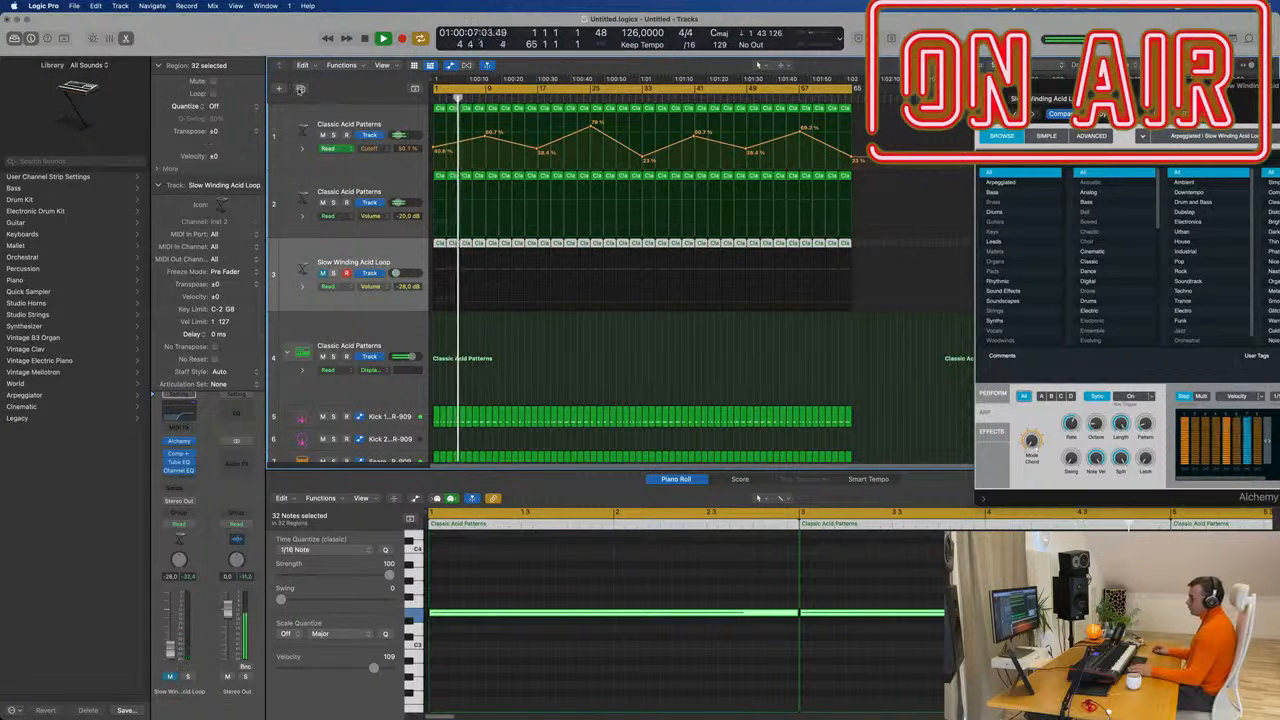
{"action": "left_click", "coordinate": [301, 88]}
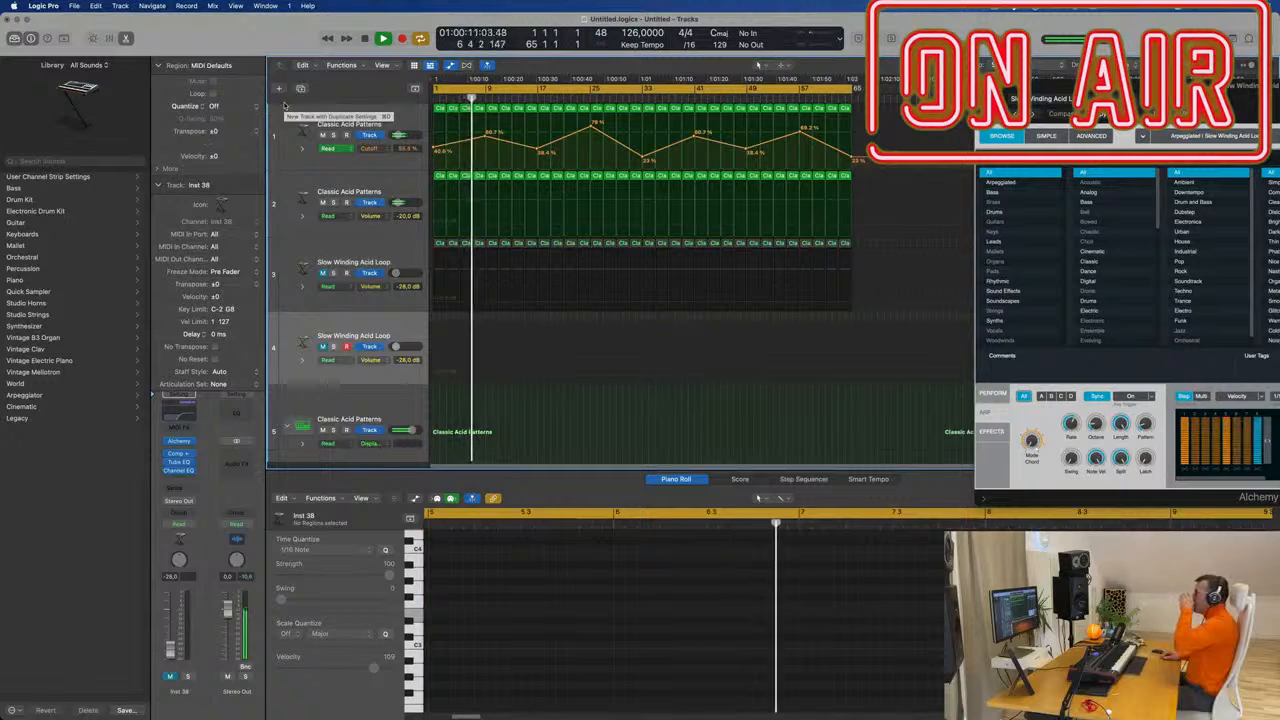
{"action": "scroll", "coordinate": [284, 105], "scroll_direction": "down", "scroll_amount": 3}
{"action": "scroll", "coordinate": [284, 105], "scroll_direction": "up", "scroll_amount": 3}
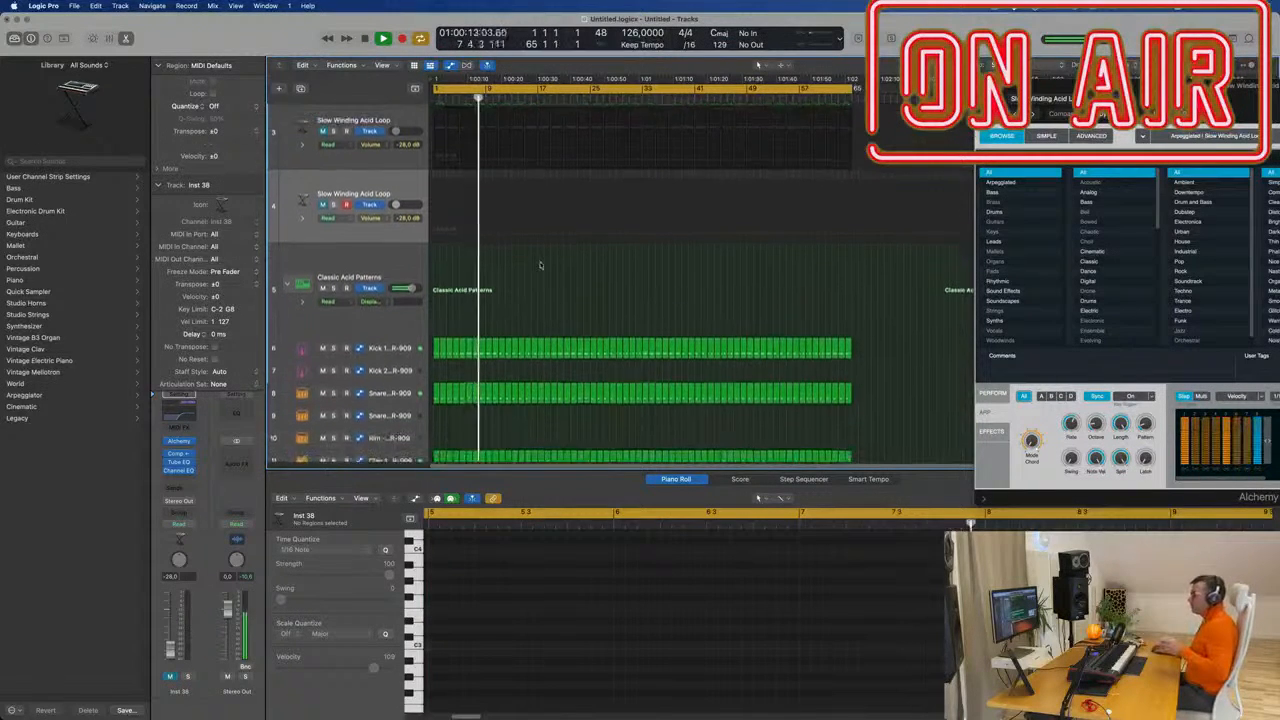
{"action": "left_click", "coordinate": [995, 7]}
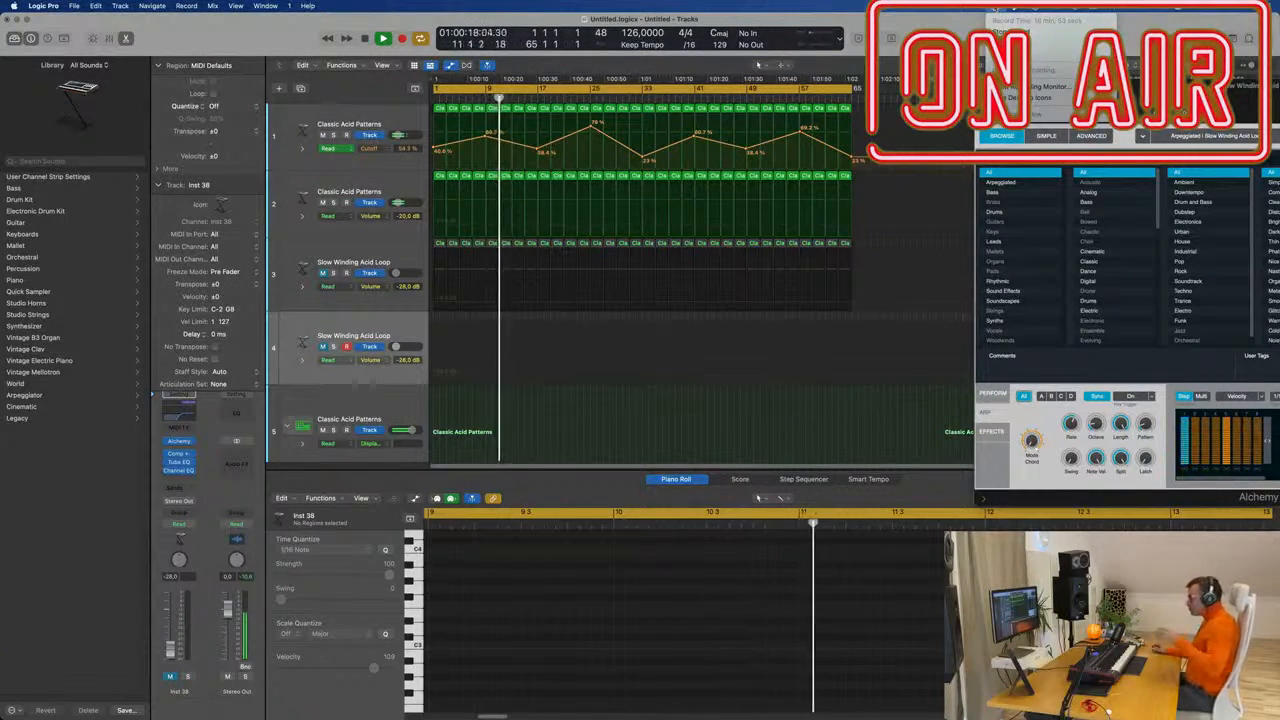
{"action": "left_click", "coordinate": [402, 336]}
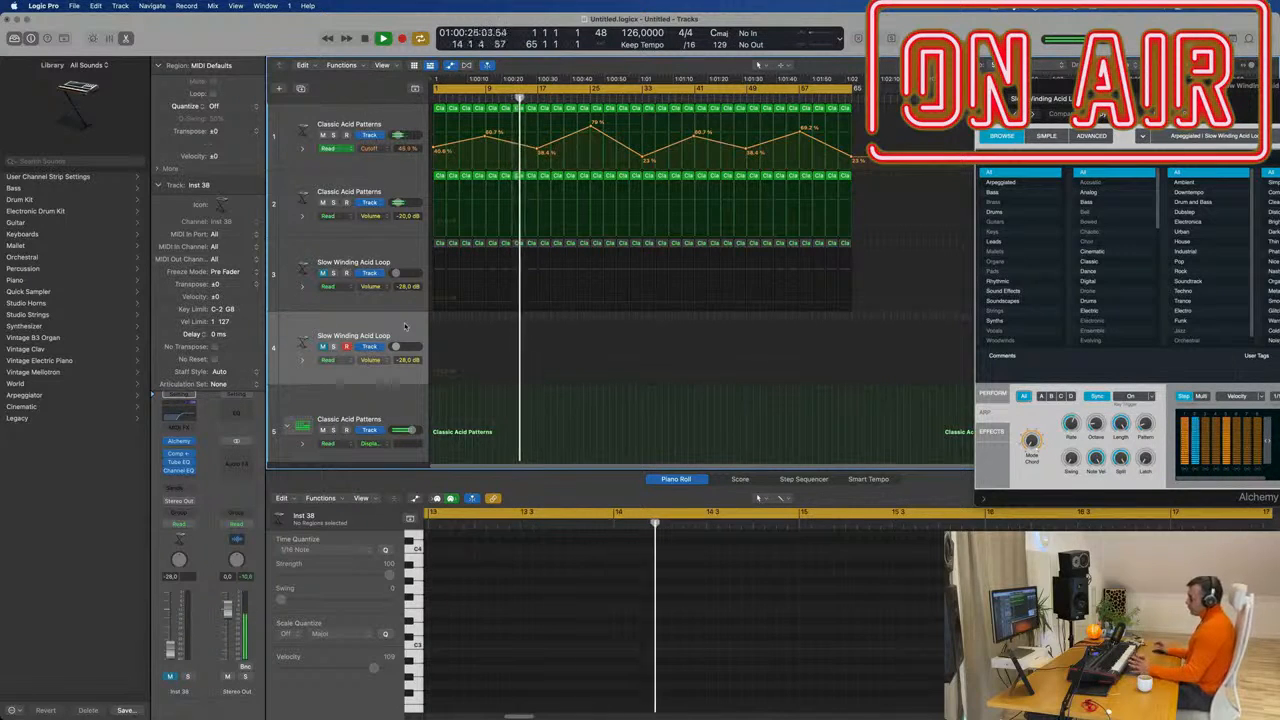
Load Retro Synth (Stereo) as the new track's instrument.
{"action": "left_click", "coordinate": [192, 441]}
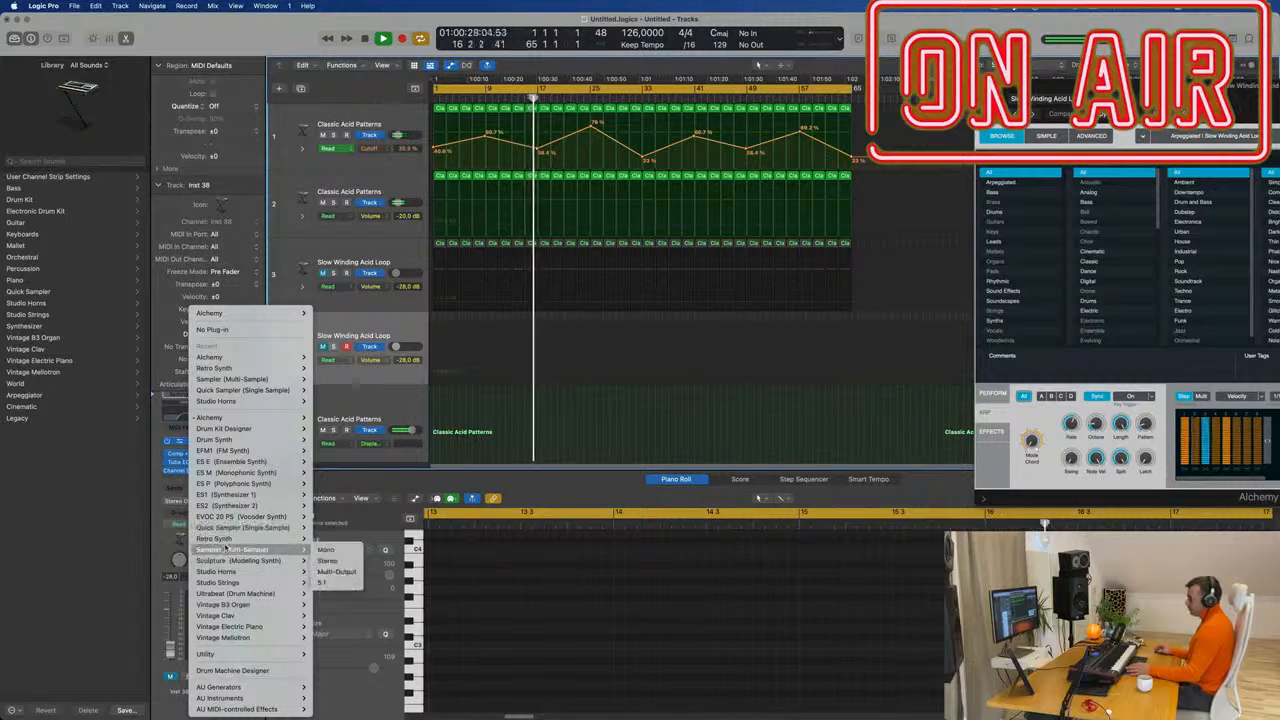
{"action": "mouse_move", "coordinate": [227, 543]}
{"action": "left_click", "coordinate": [327, 540]}
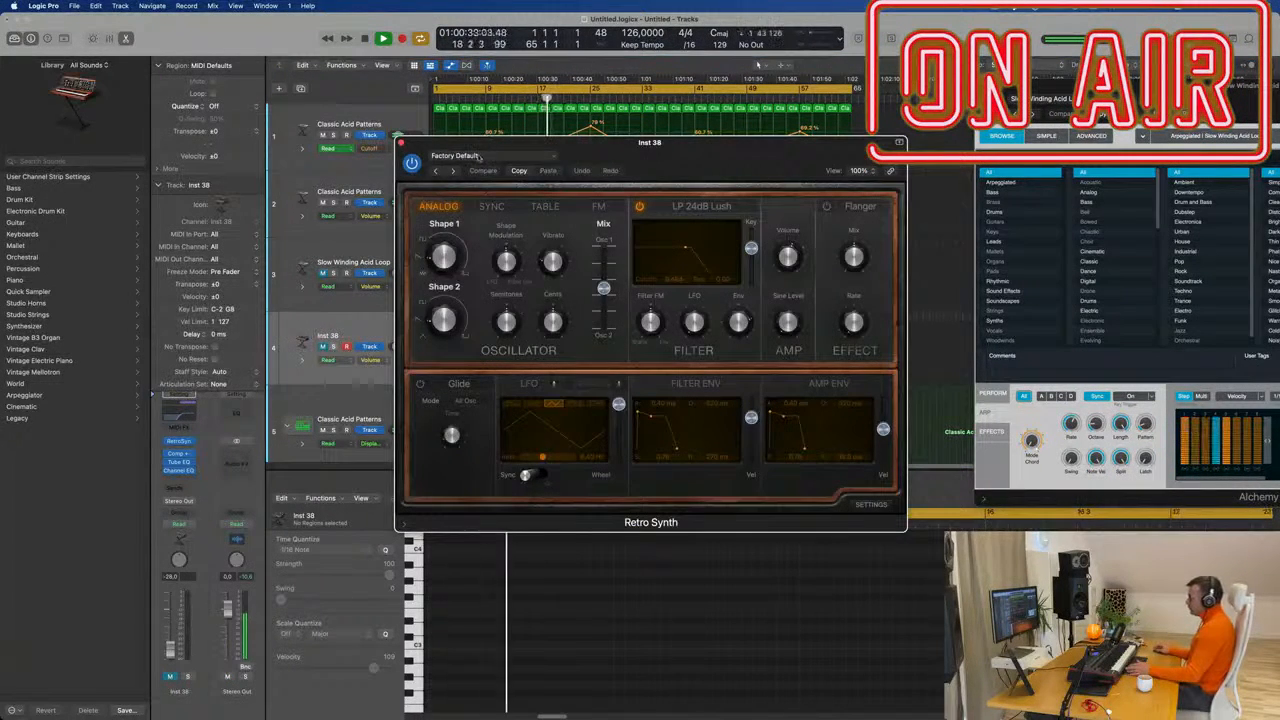
{"action": "left_click", "coordinate": [480, 156]}
Load the Access Codes synth pad preset and move the synth window aside.
{"action": "mouse_move", "coordinate": [538, 385]}
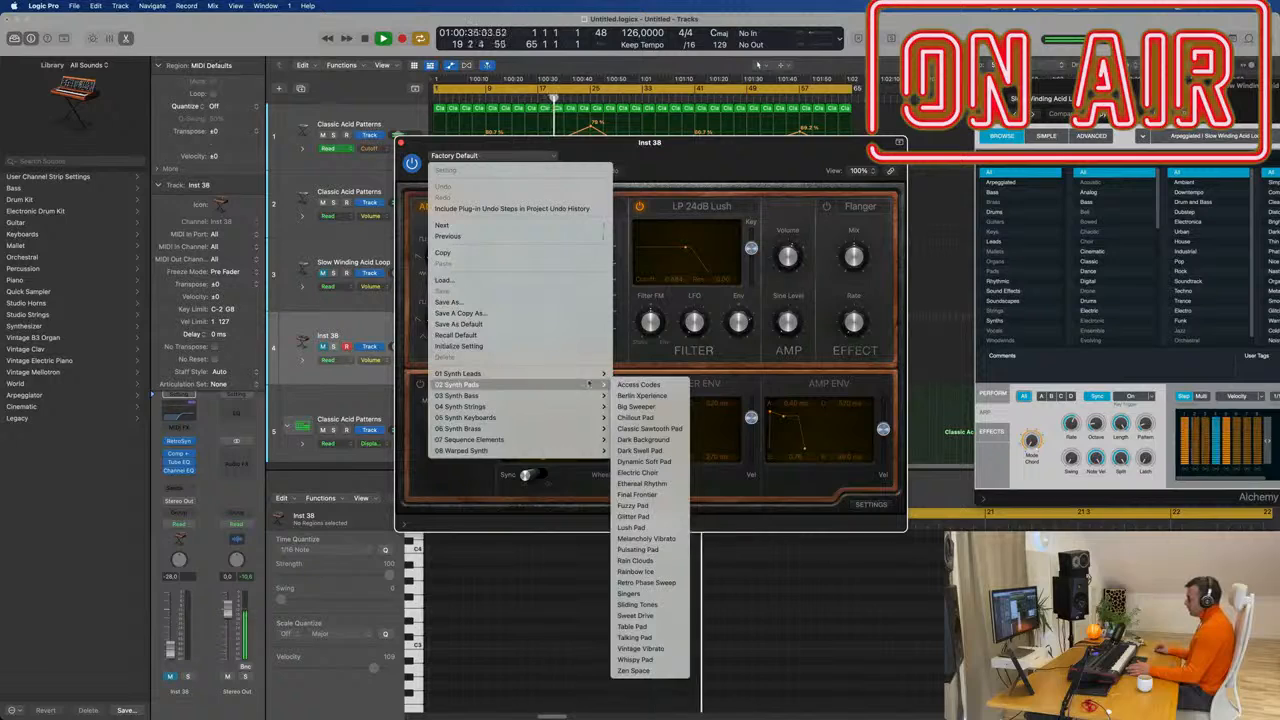
{"action": "left_click", "coordinate": [638, 384]}
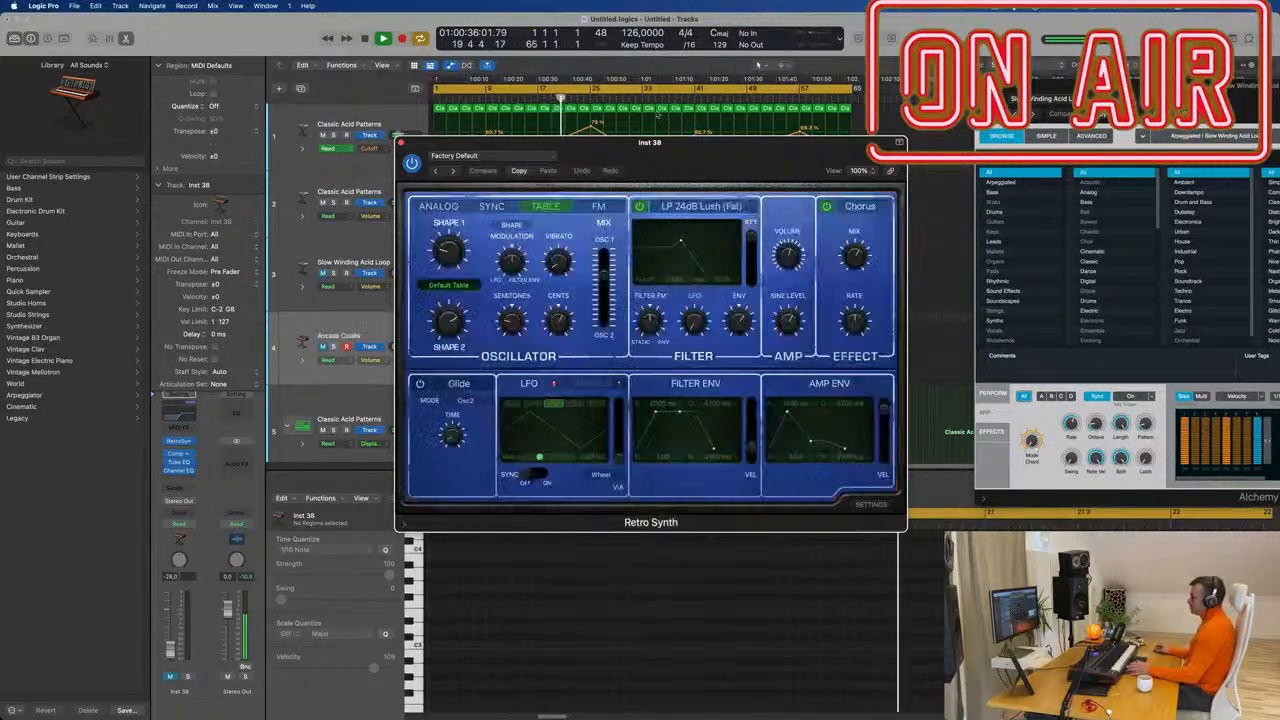
{"action": "left_click_drag", "start_coordinate": [532, 171], "coordinate": [737, 207]}
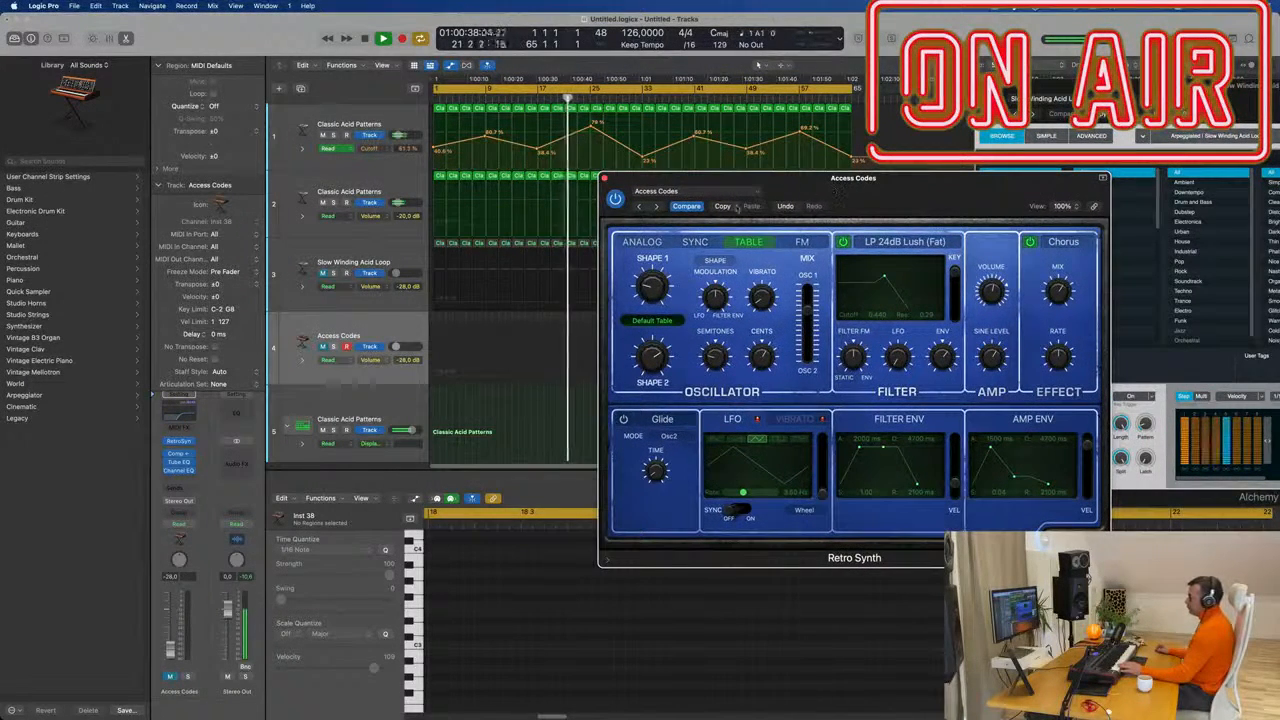
{"action": "left_click", "coordinate": [371, 332]}
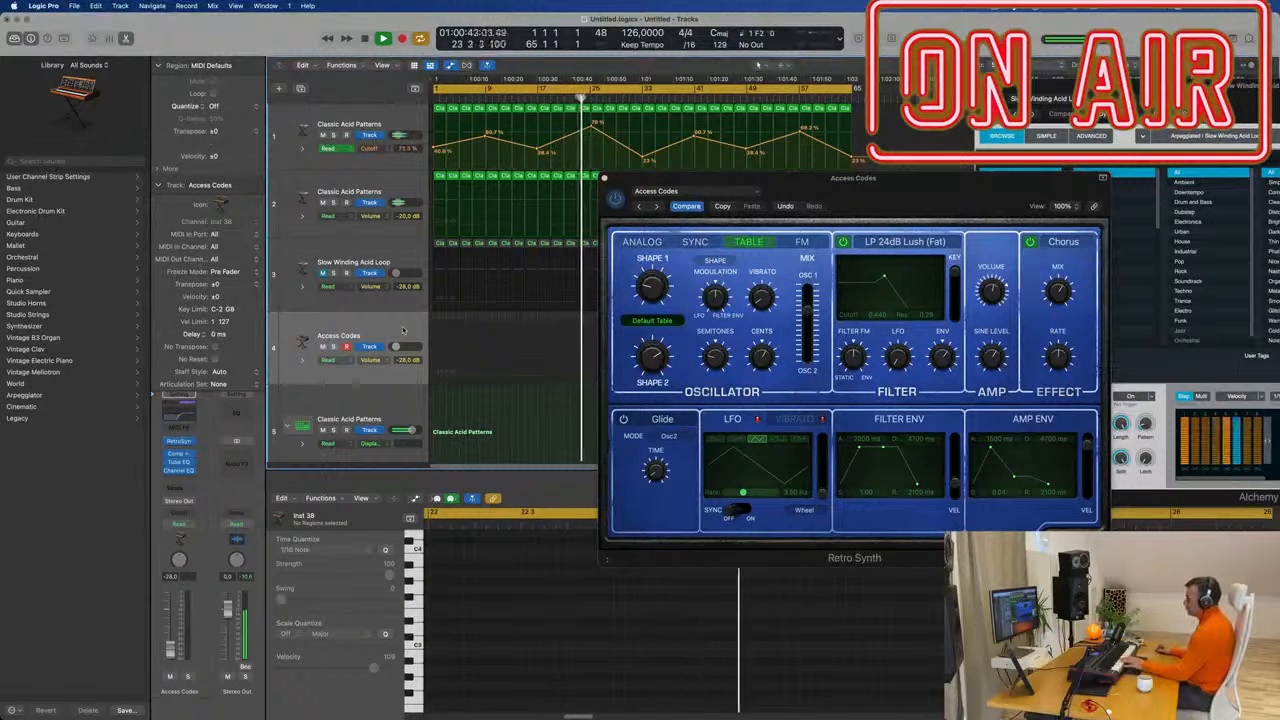
Raise the Access Codes track volume to about -4.6 dB, then switch to the Berlin Xperience preset.
{"action": "left_click_drag", "start_coordinate": [396, 347], "coordinate": [404, 347]}
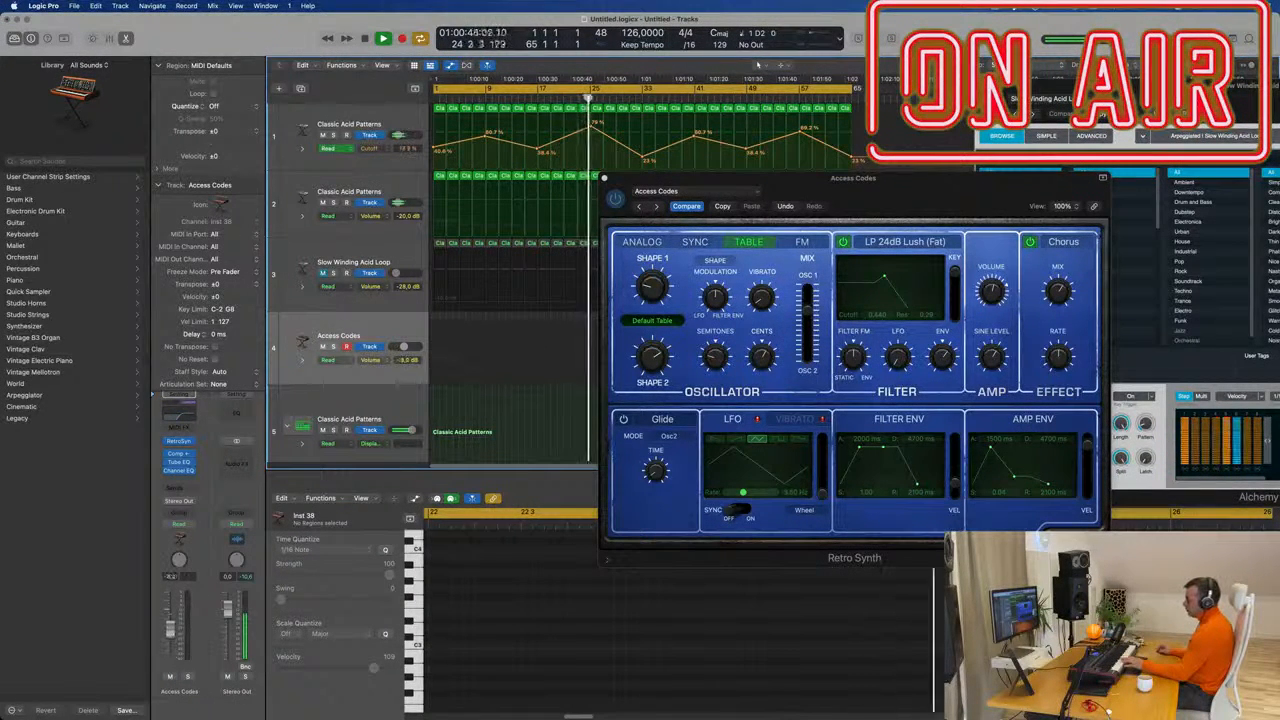
{"action": "left_click_drag", "start_coordinate": [170, 628], "coordinate": [170, 622]}
{"action": "left_click_drag", "start_coordinate": [405, 347], "coordinate": [406, 347]}
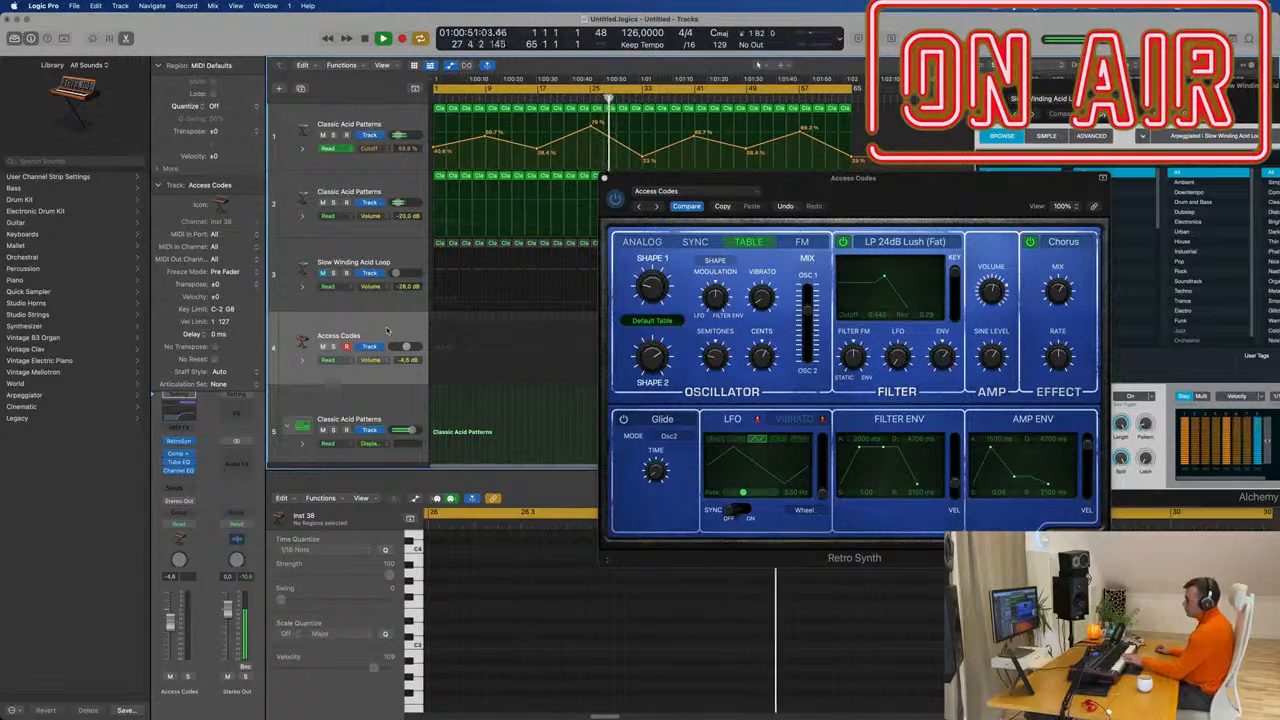
{"action": "left_click", "coordinate": [178, 414]}
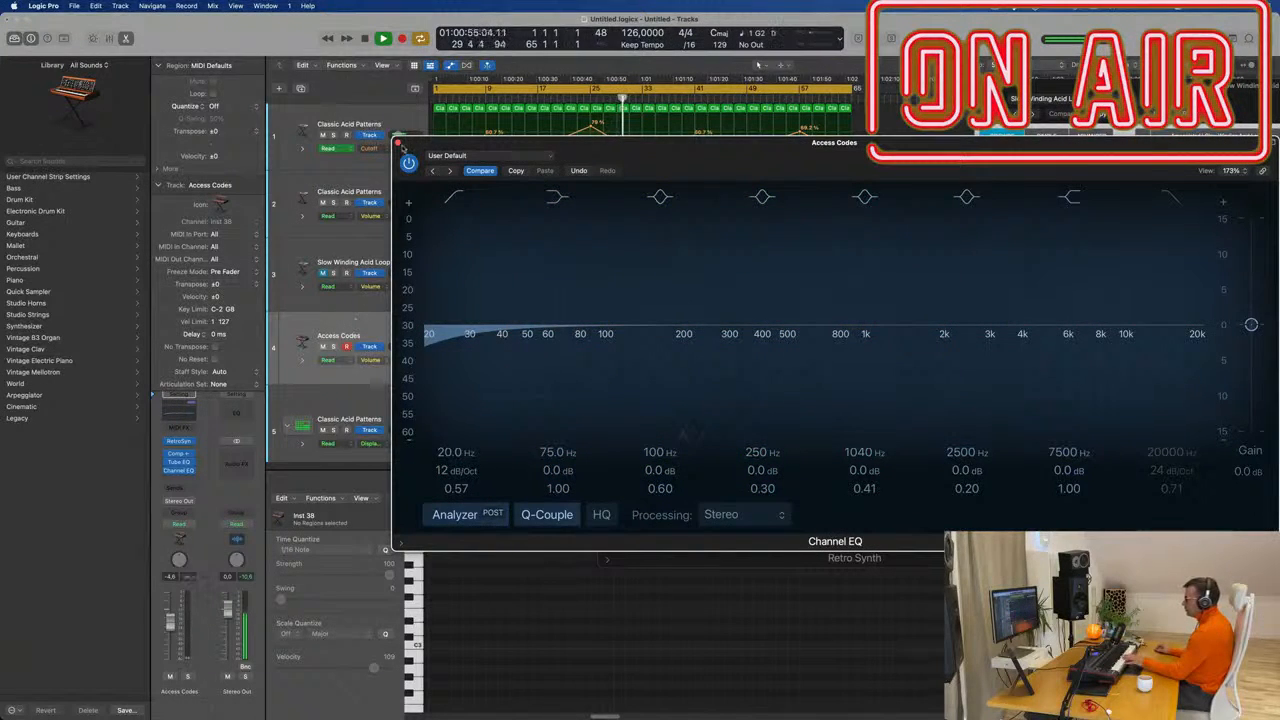
{"action": "left_click", "coordinate": [397, 143]}
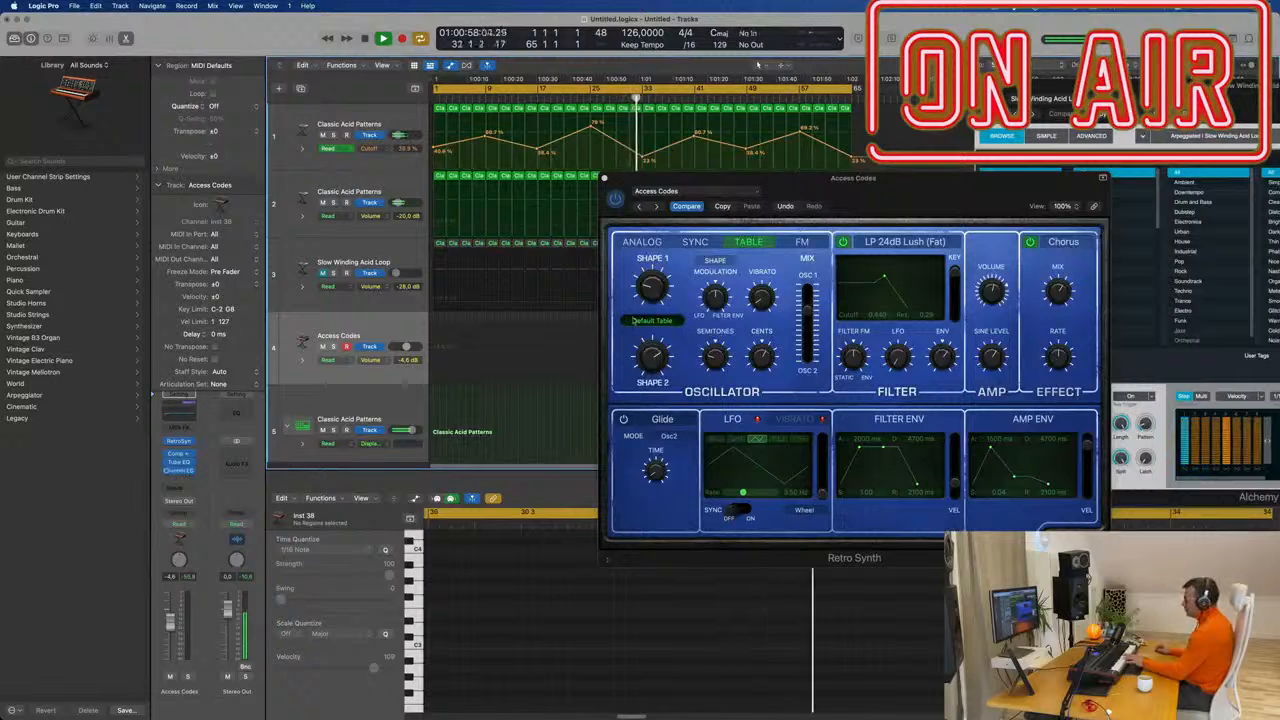
{"action": "left_click", "coordinate": [656, 206]}
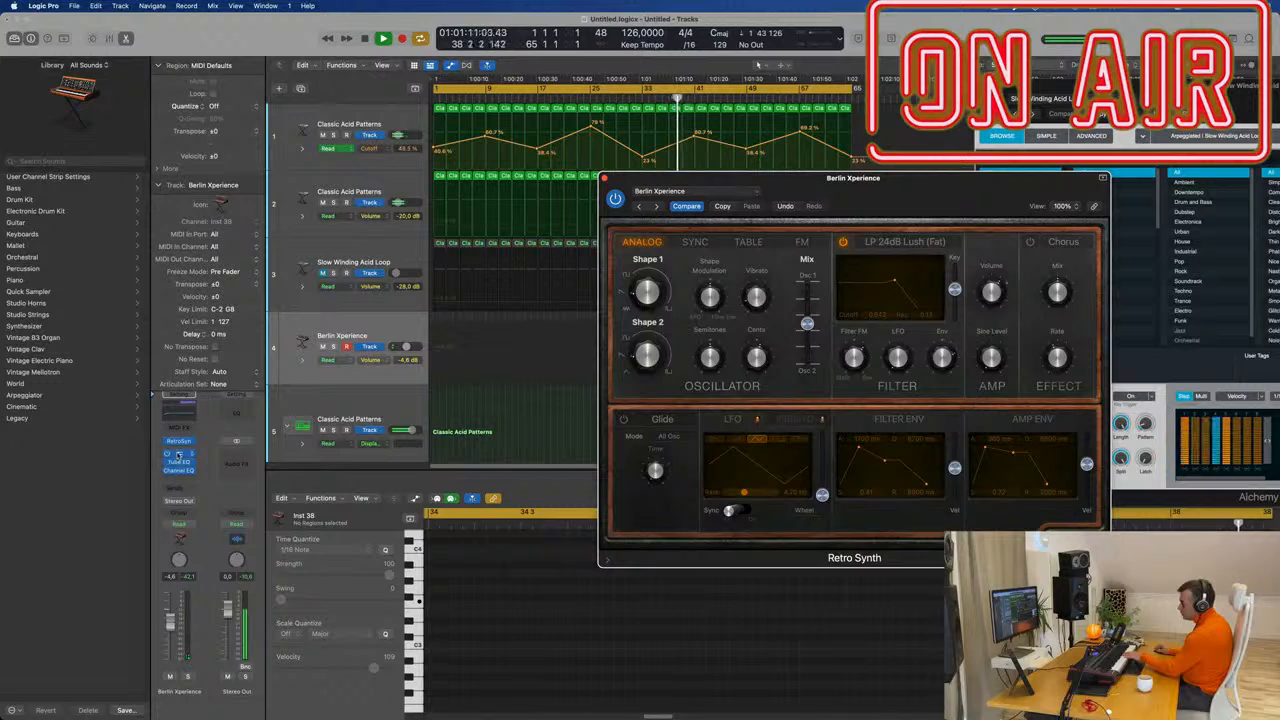
Audition Big Sweeper, Chillout Pad and Classic Sawtooth Pad, leaving the volume near -7.4 dB.
{"action": "left_click_drag", "start_coordinate": [170, 622], "coordinate": [171, 578]}
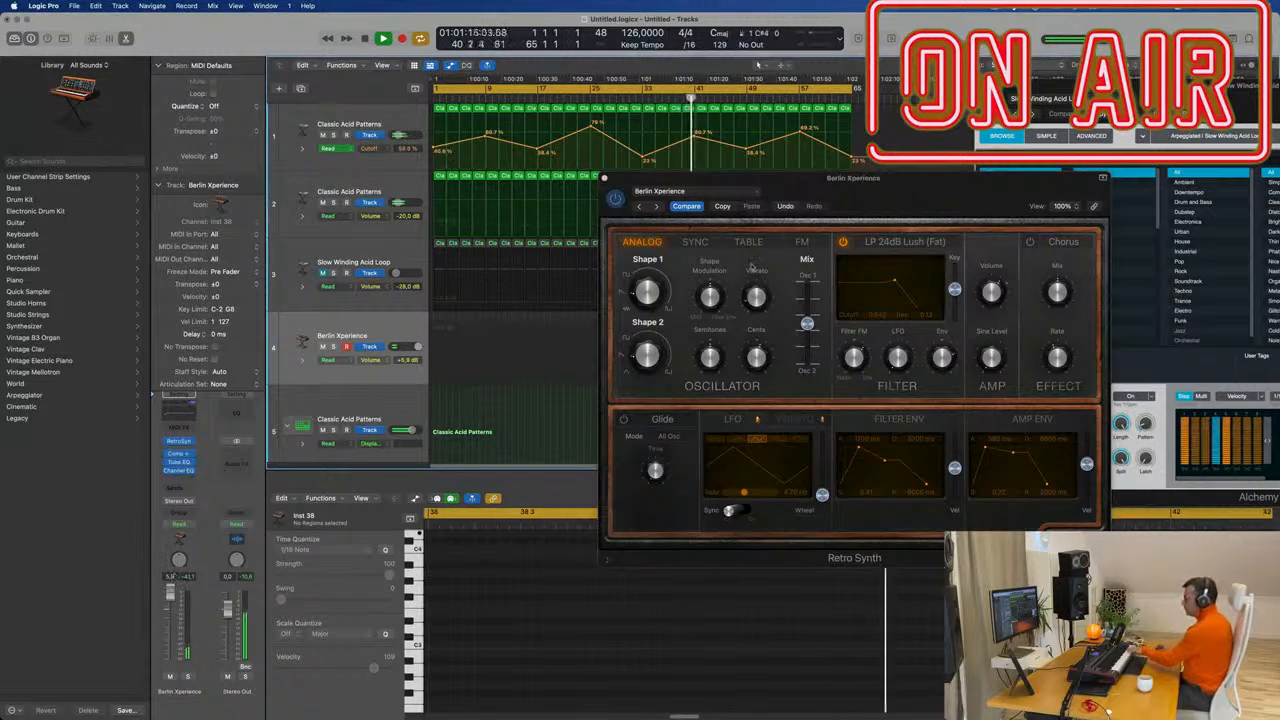
{"action": "left_click", "coordinate": [656, 207]}
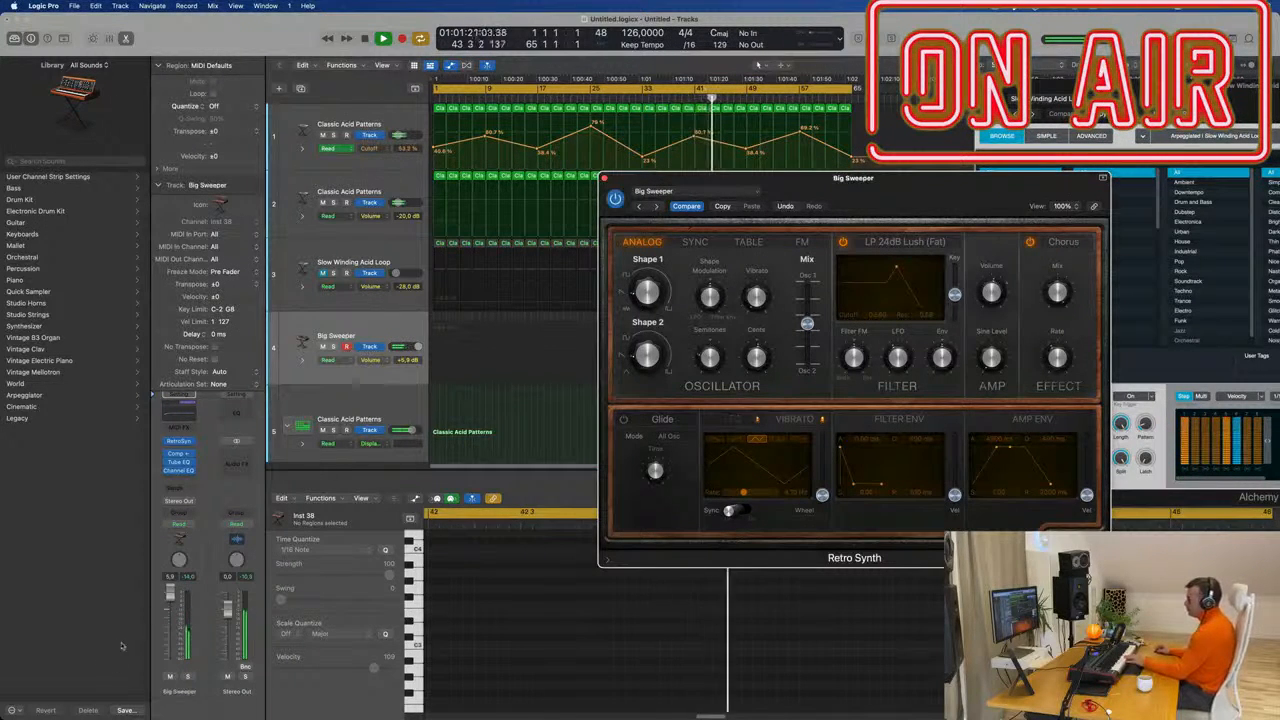
{"action": "left_click_drag", "start_coordinate": [180, 589], "coordinate": [181, 595]}
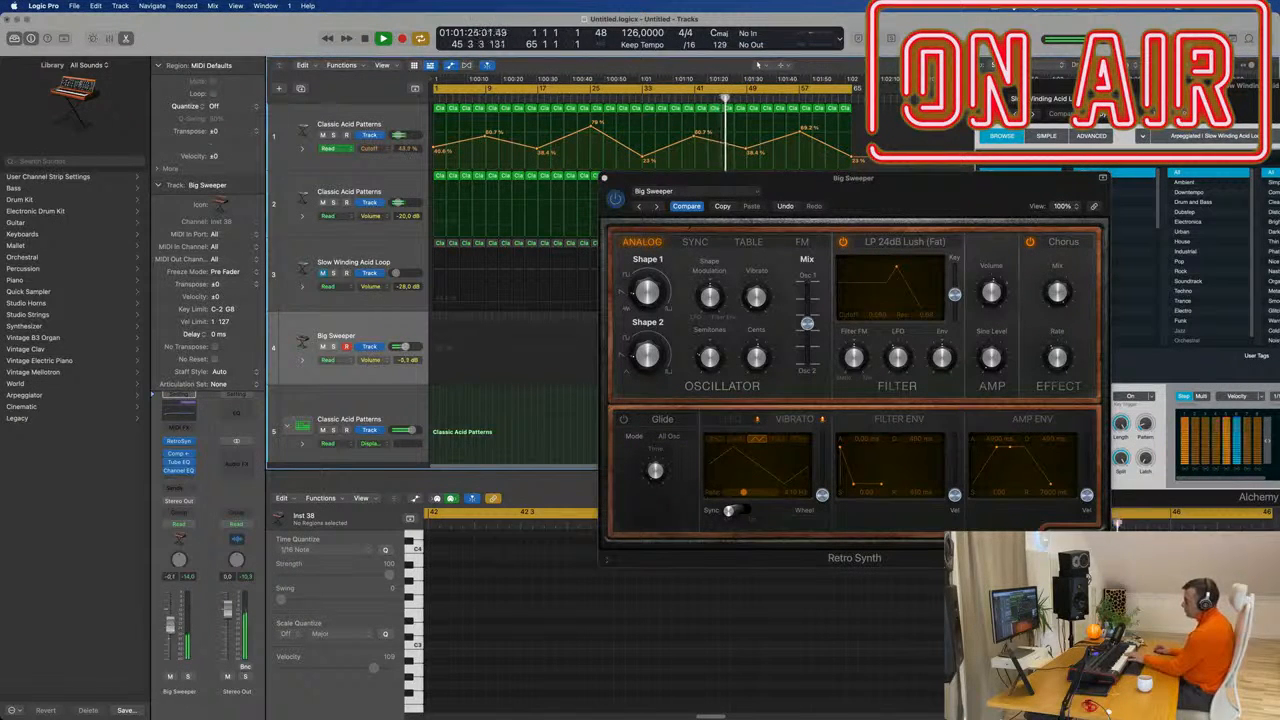
{"action": "left_click", "coordinate": [657, 207]}
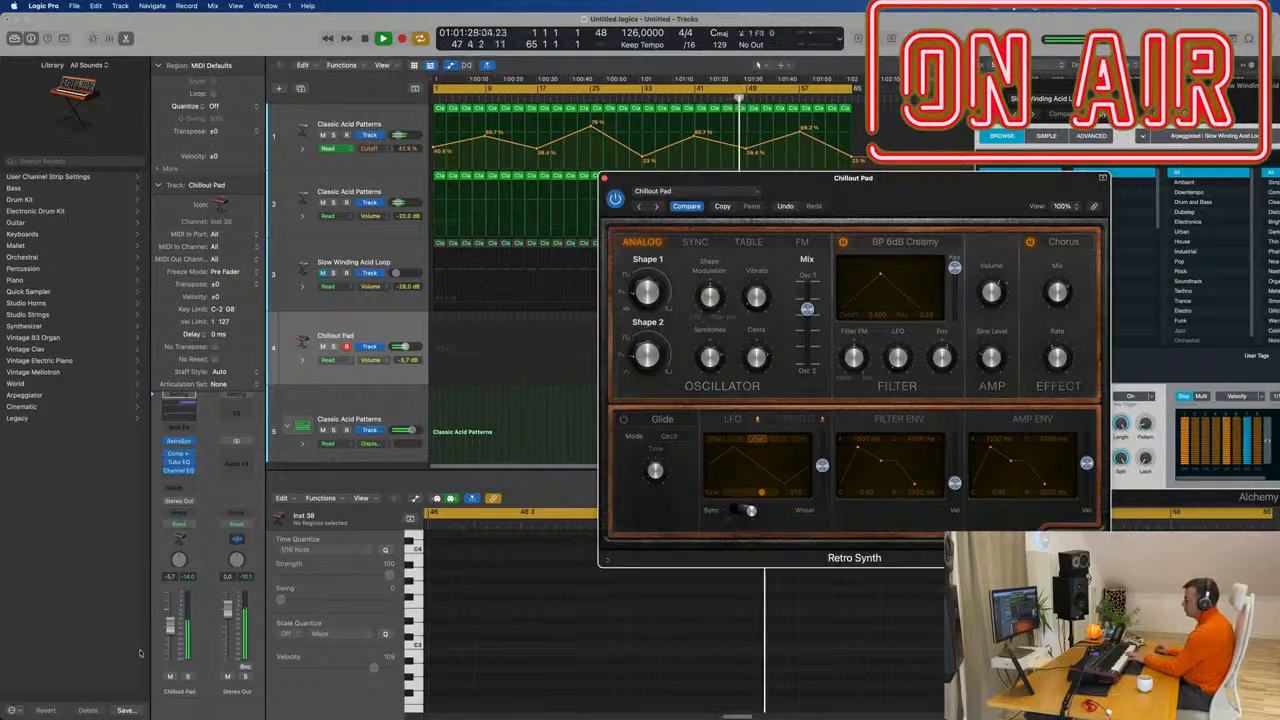
{"action": "left_click_drag", "start_coordinate": [170, 627], "coordinate": [170, 648]}
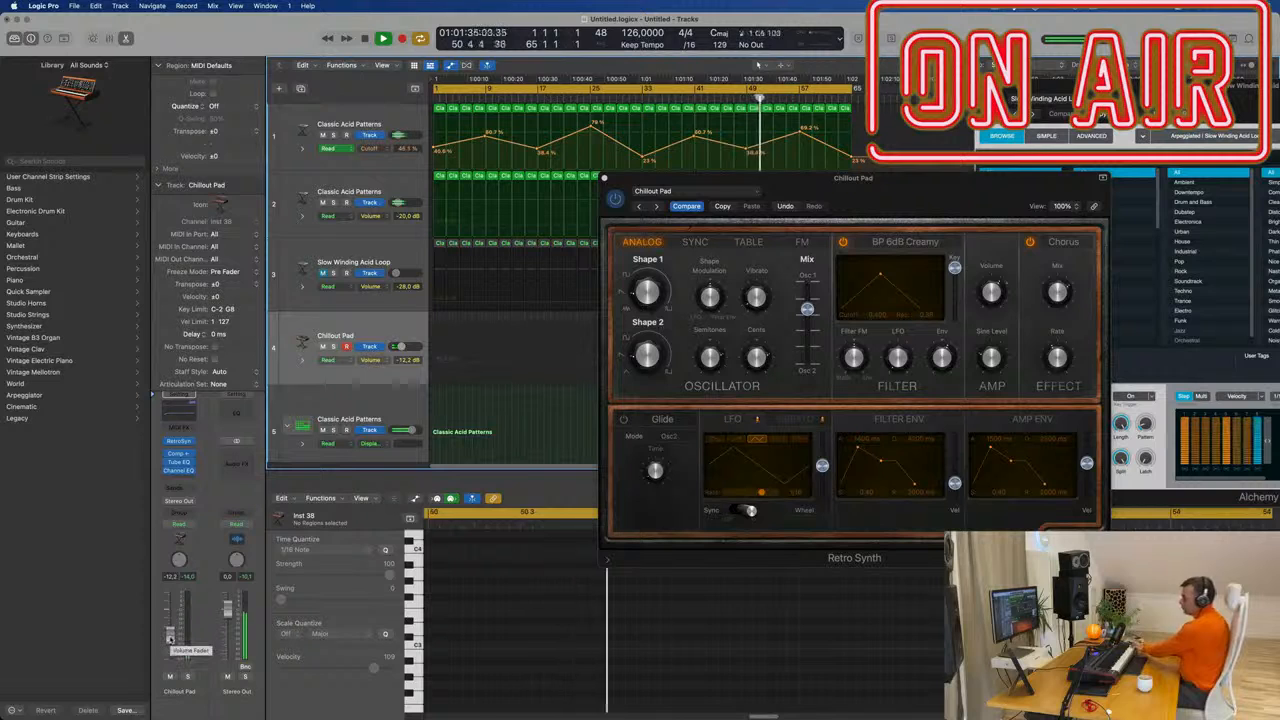
{"action": "left_click_drag", "start_coordinate": [171, 638], "coordinate": [171, 627]}
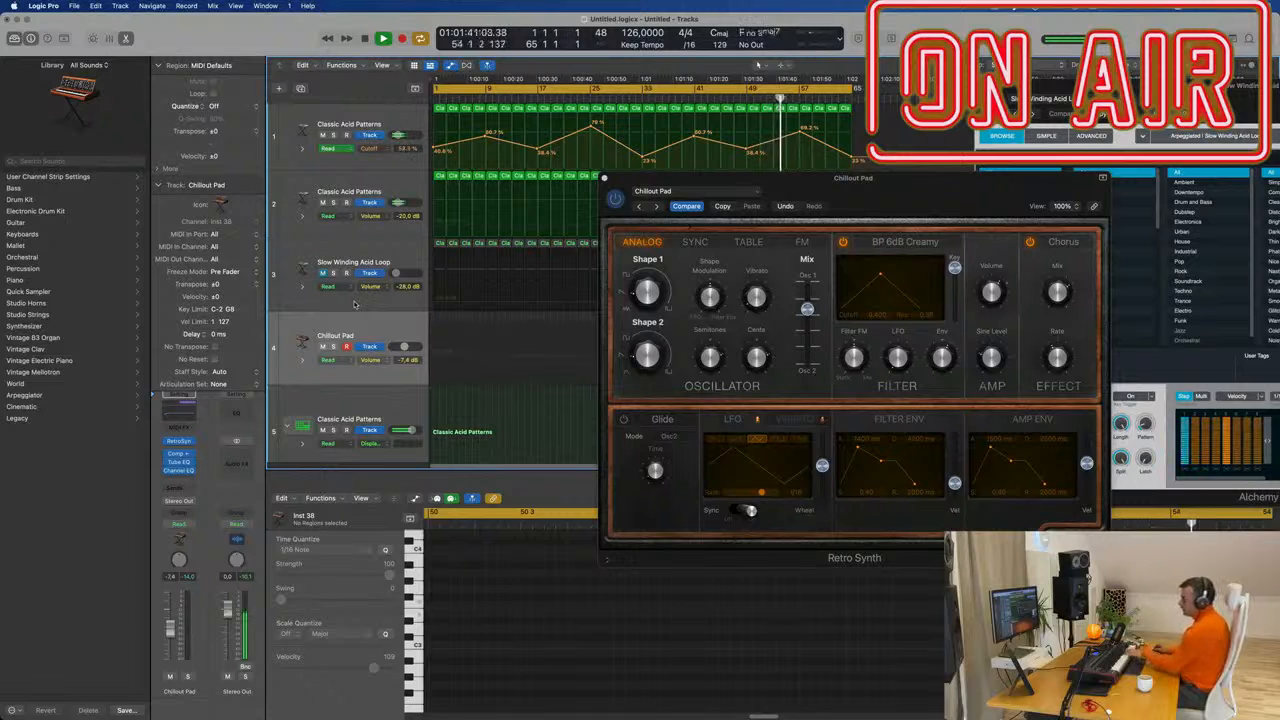
{"action": "left_click", "coordinate": [656, 207]}
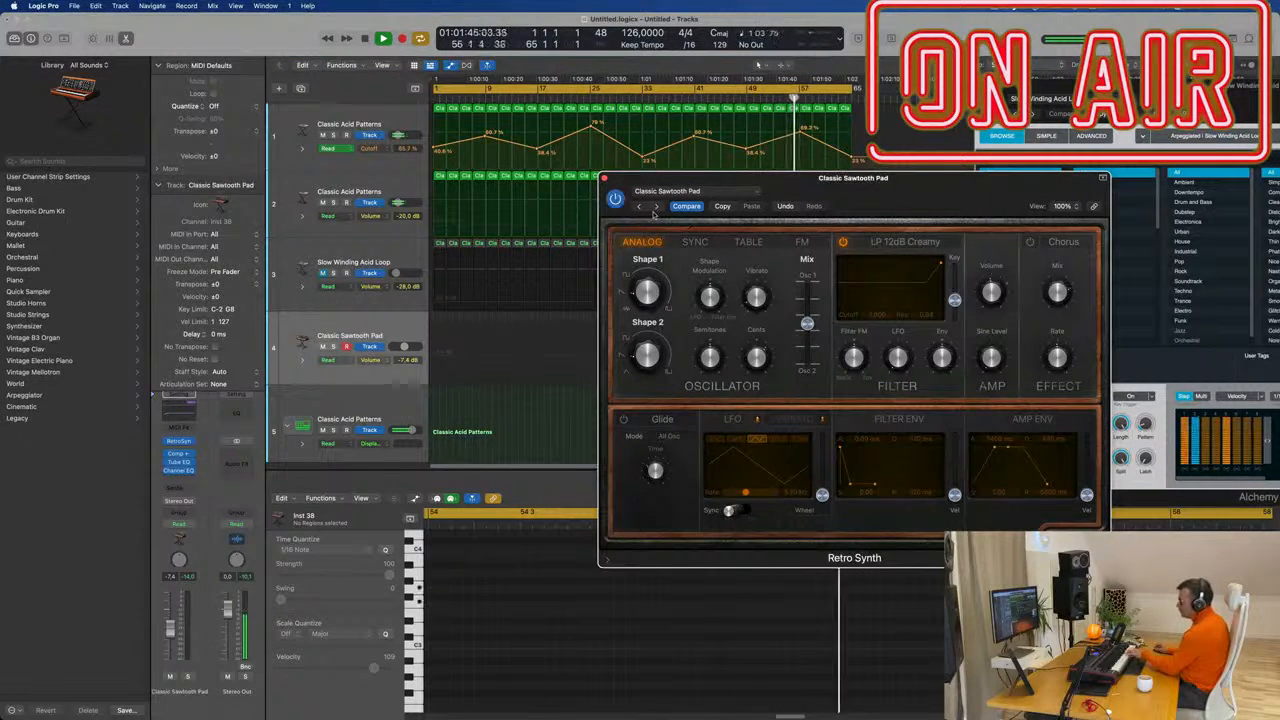
{"action": "left_click", "coordinate": [397, 331]}
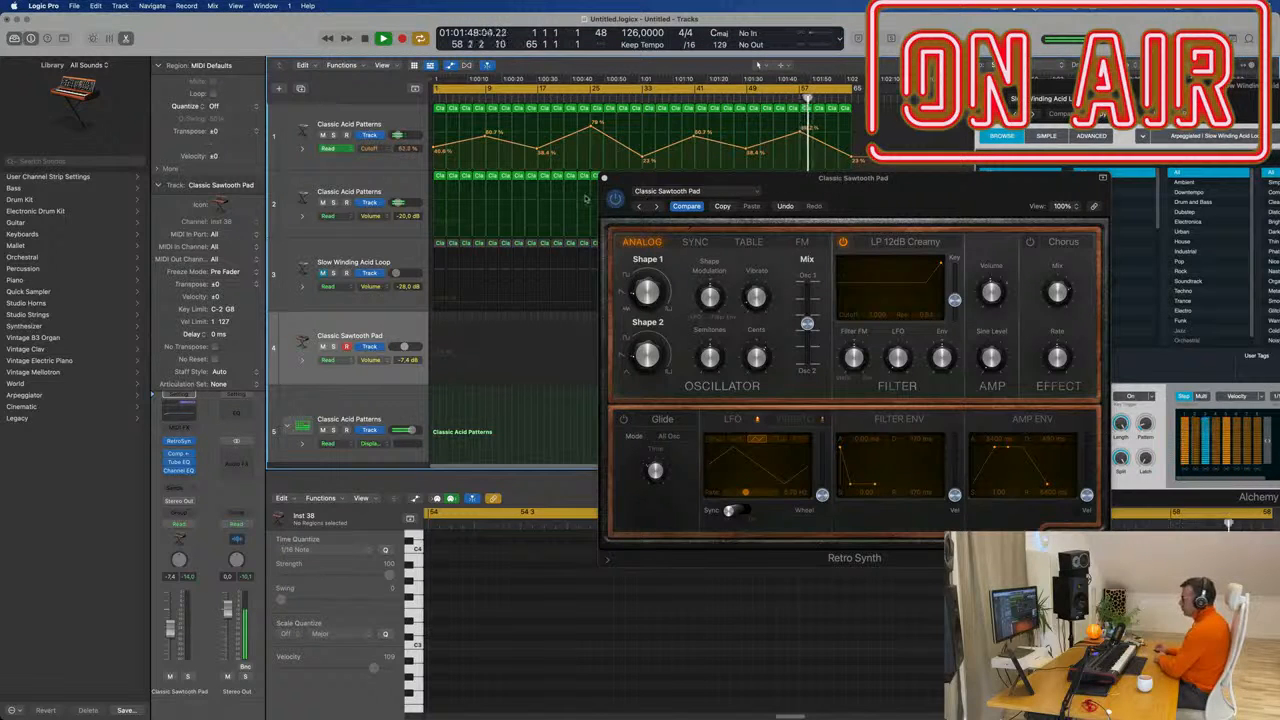
{"action": "left_click", "coordinate": [615, 199]}
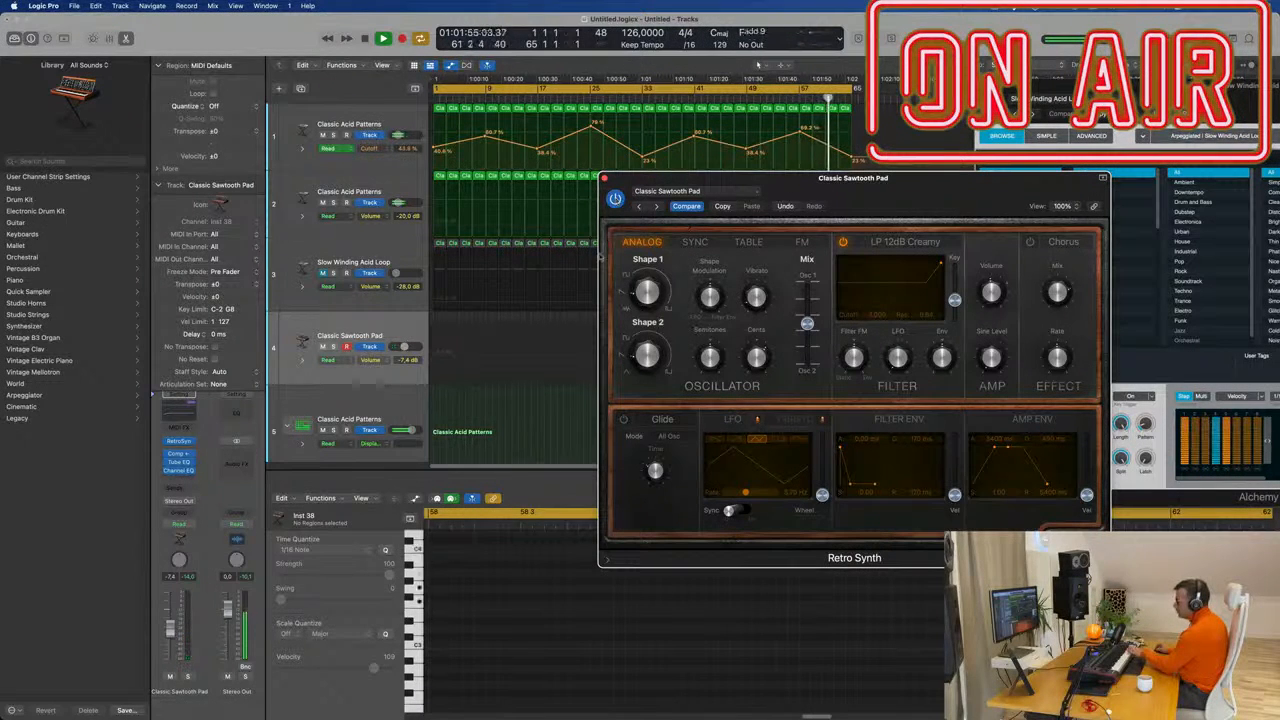
Close the Retro Synth editor and swap track 4's instrument for Alchemy in stereo.
{"action": "left_click", "coordinate": [368, 360]}
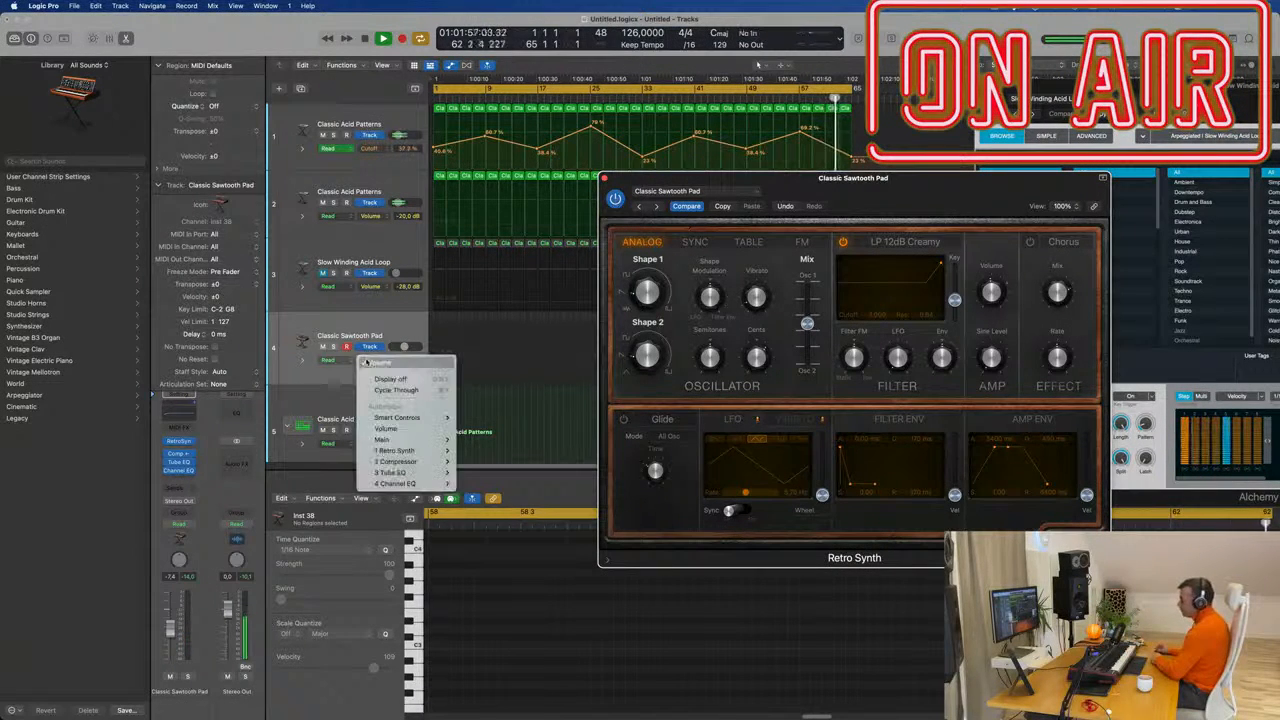
{"action": "left_click", "coordinate": [328, 381]}
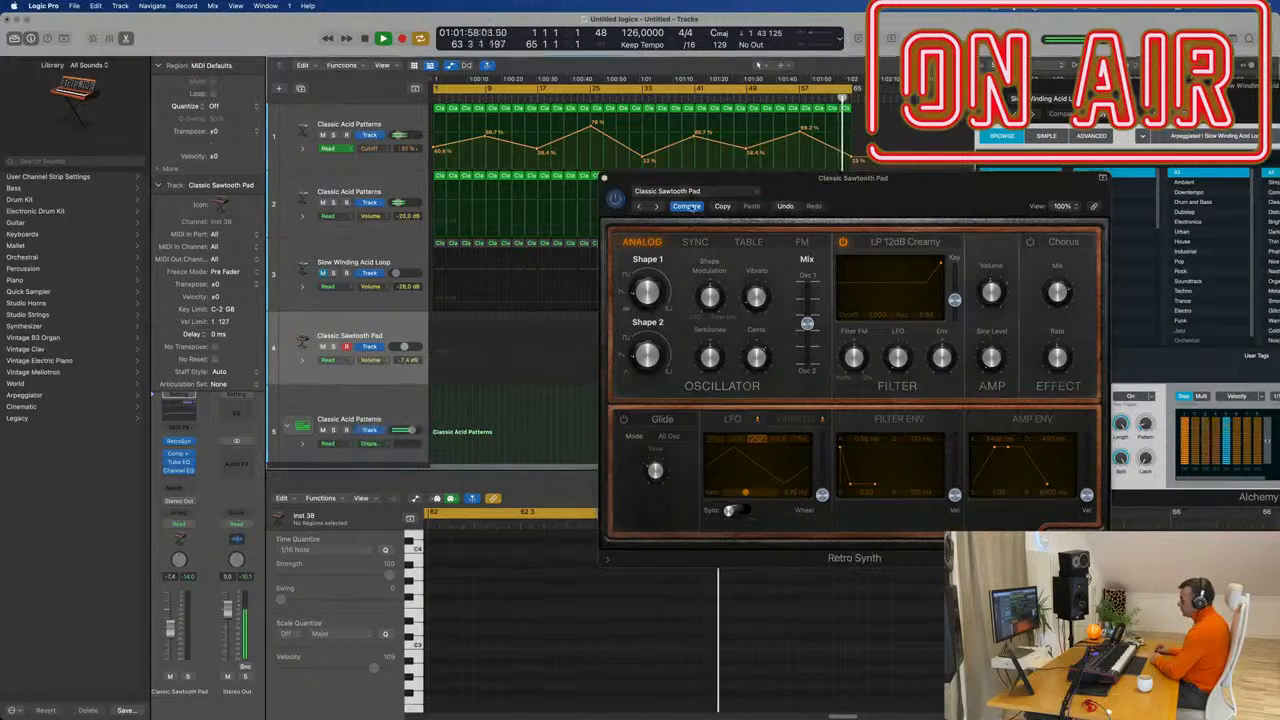
{"action": "left_click", "coordinate": [604, 178]}
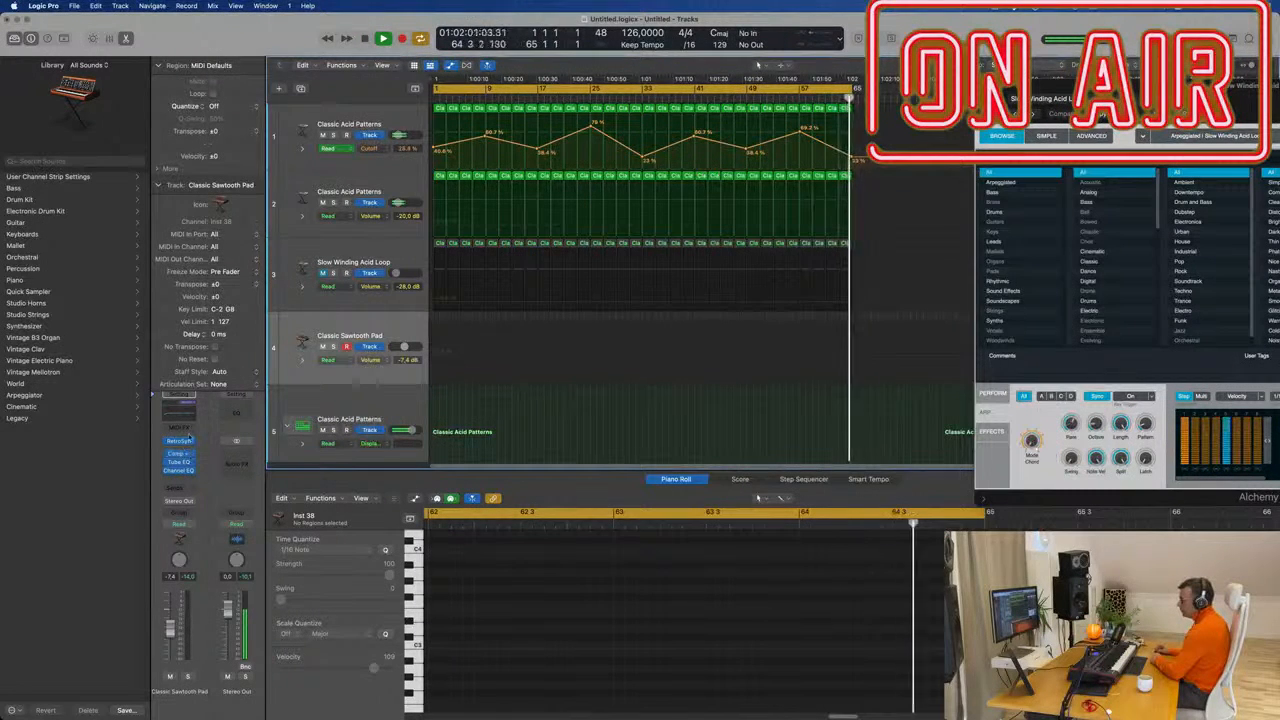
{"action": "left_click", "coordinate": [190, 441]}
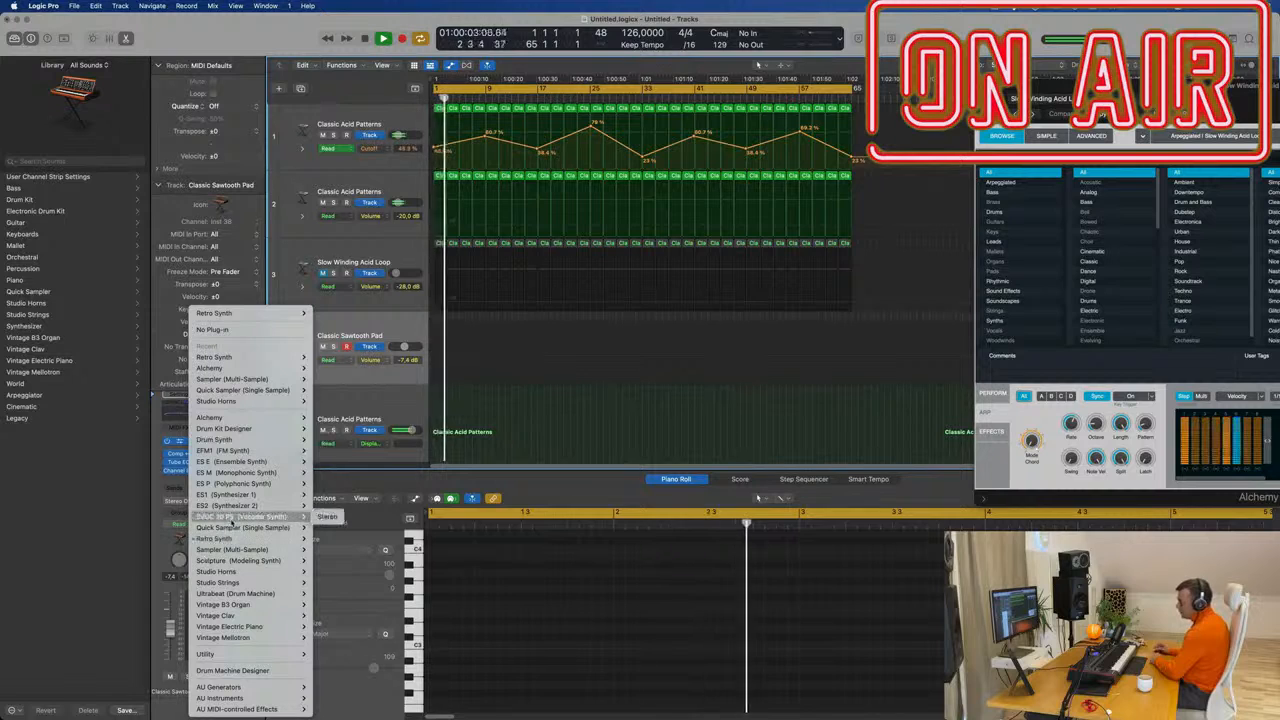
{"action": "mouse_move", "coordinate": [243, 622]}
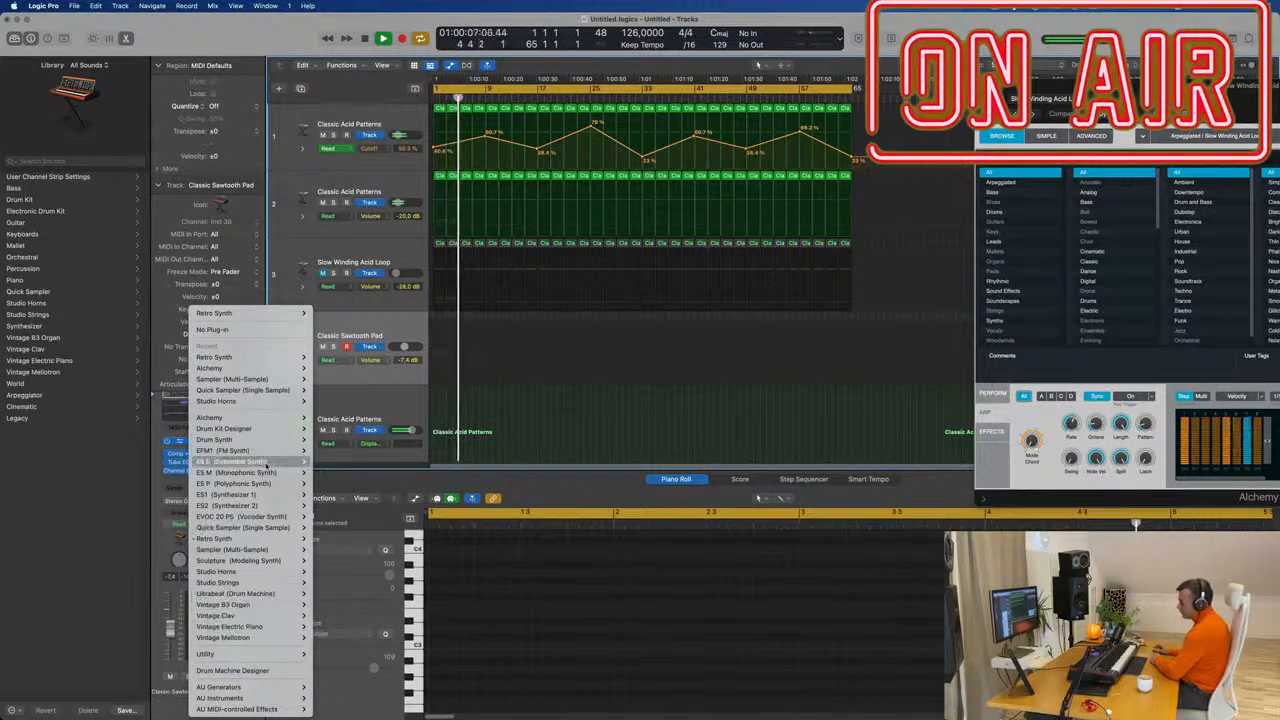
{"action": "mouse_move", "coordinate": [266, 416]}
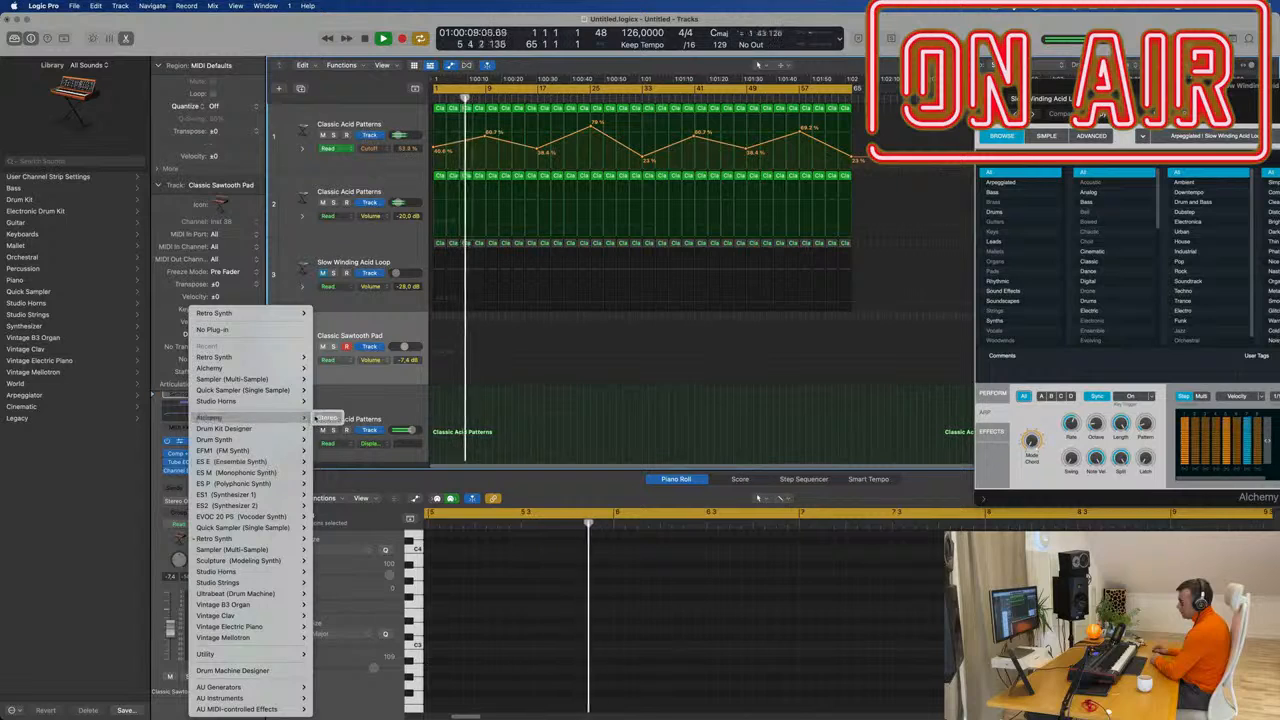
{"action": "left_click", "coordinate": [327, 417]}
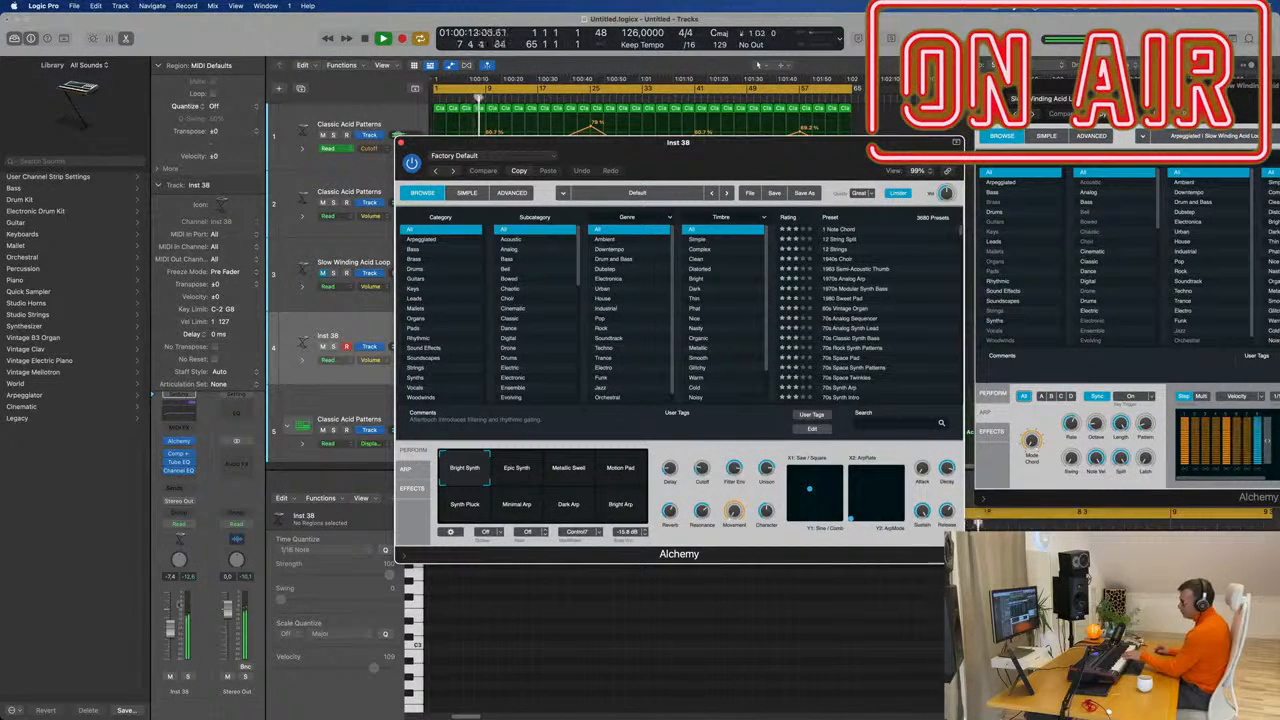
Lower Inst 38 to about -18.6 dB, search Alchemy presets for 'classic', and filter to Pads.
{"action": "left_click_drag", "start_coordinate": [170, 629], "coordinate": [170, 642]}
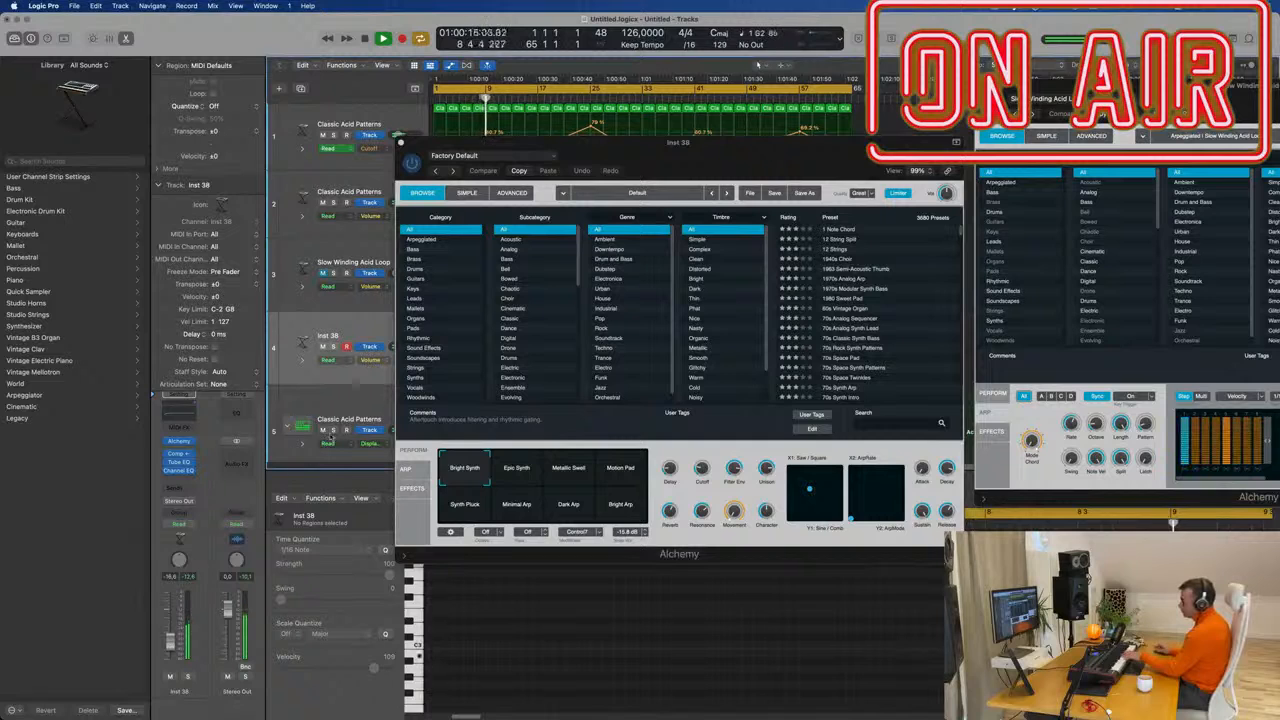
{"action": "left_click", "coordinate": [885, 421]}
{"action": "type", "text": "clas"}
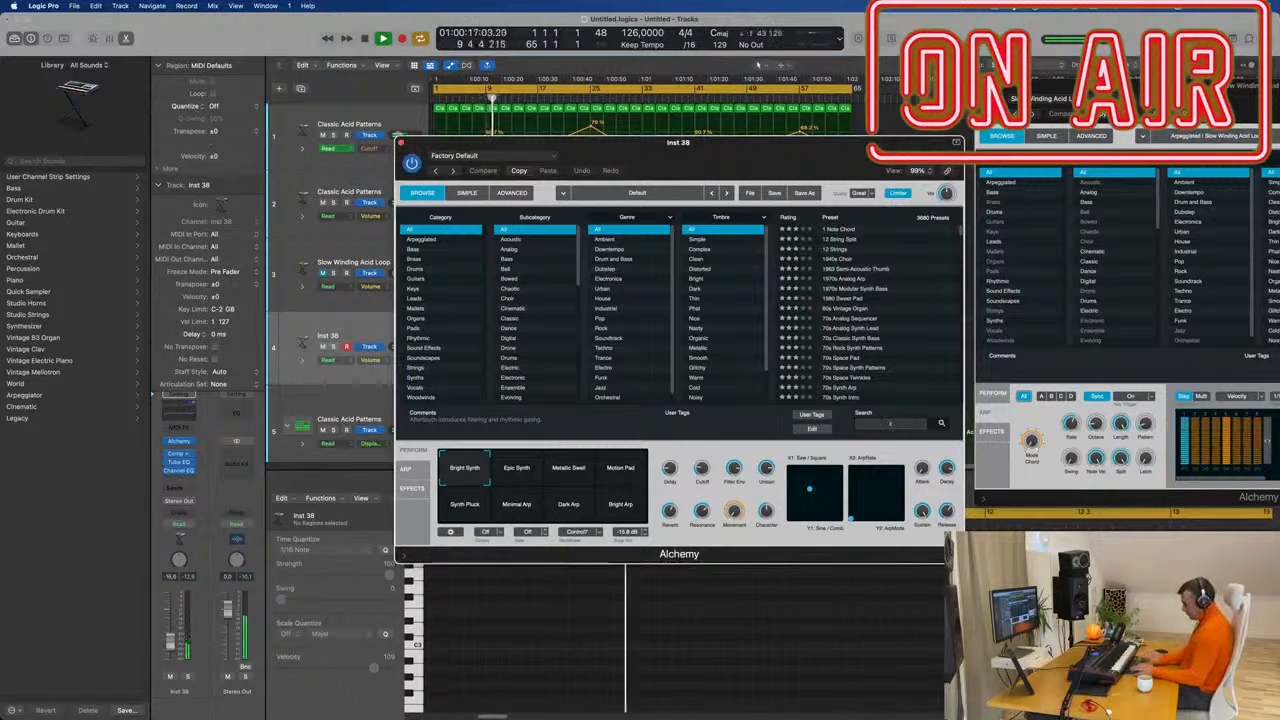
{"action": "type", "text": "sic"}
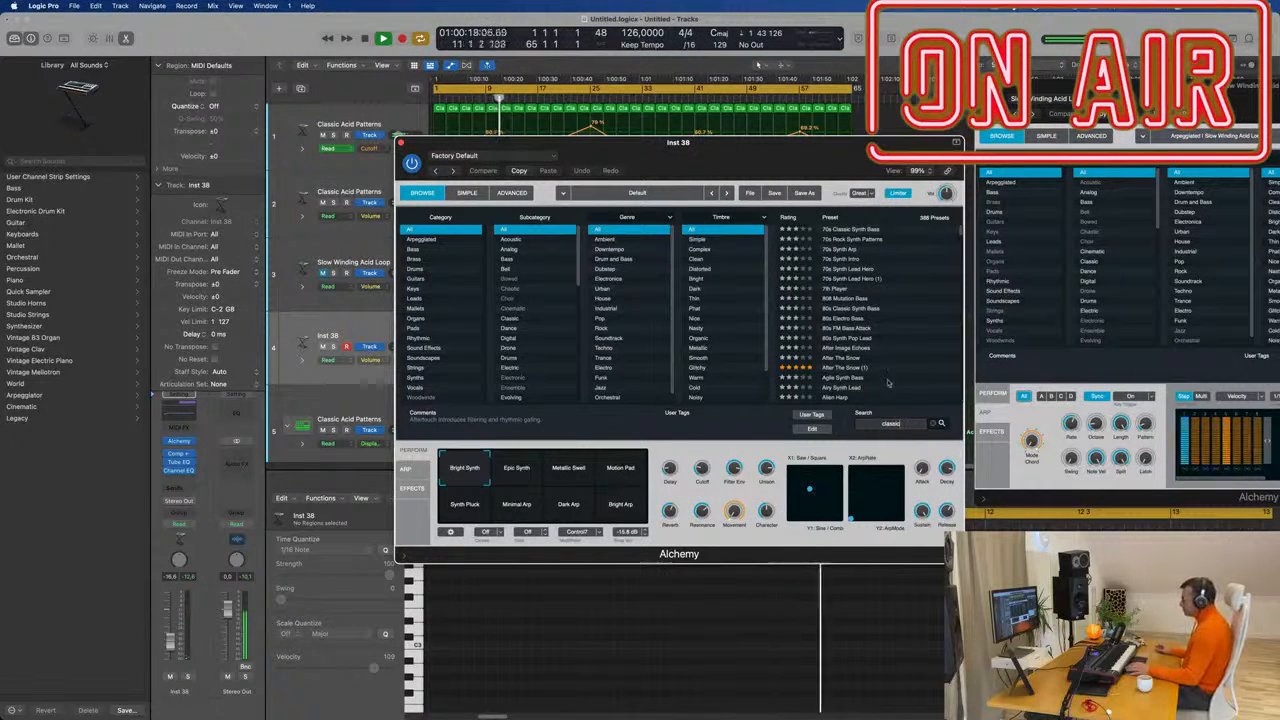
{"action": "scroll", "coordinate": [870, 300], "scroll_direction": "down", "scroll_amount": 5}
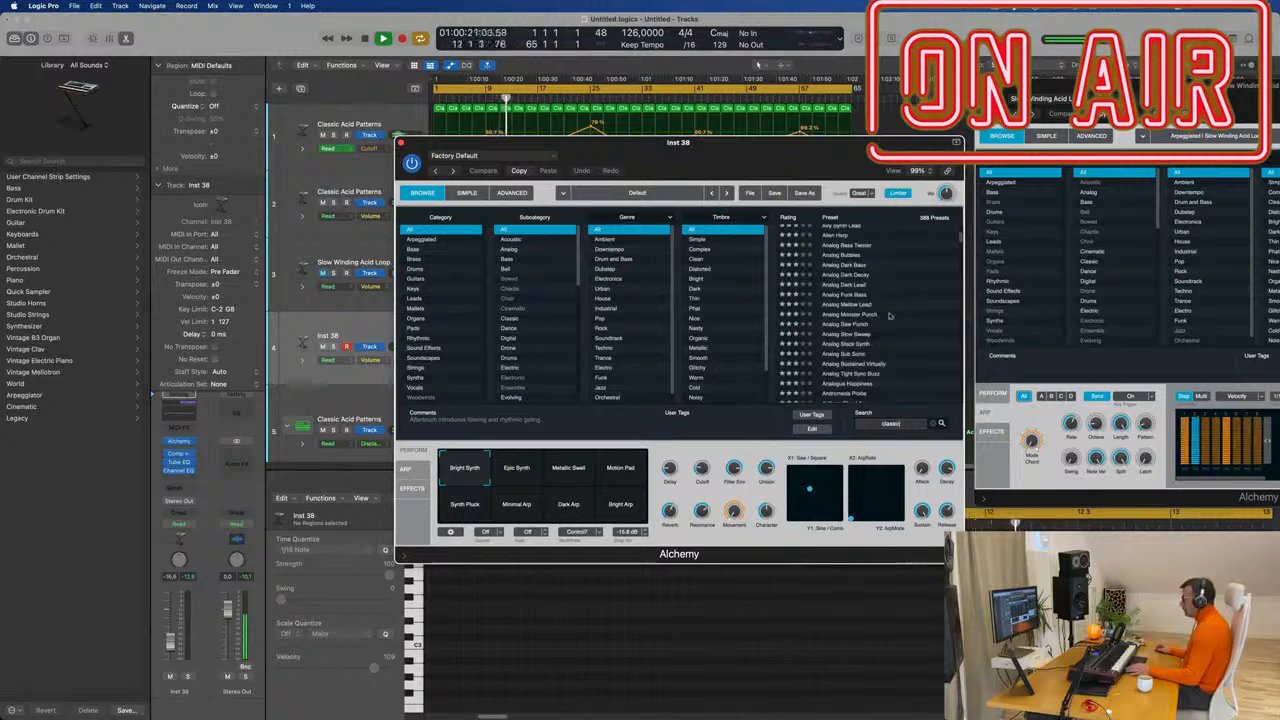
{"action": "scroll", "coordinate": [889, 316], "scroll_direction": "down", "scroll_amount": 5}
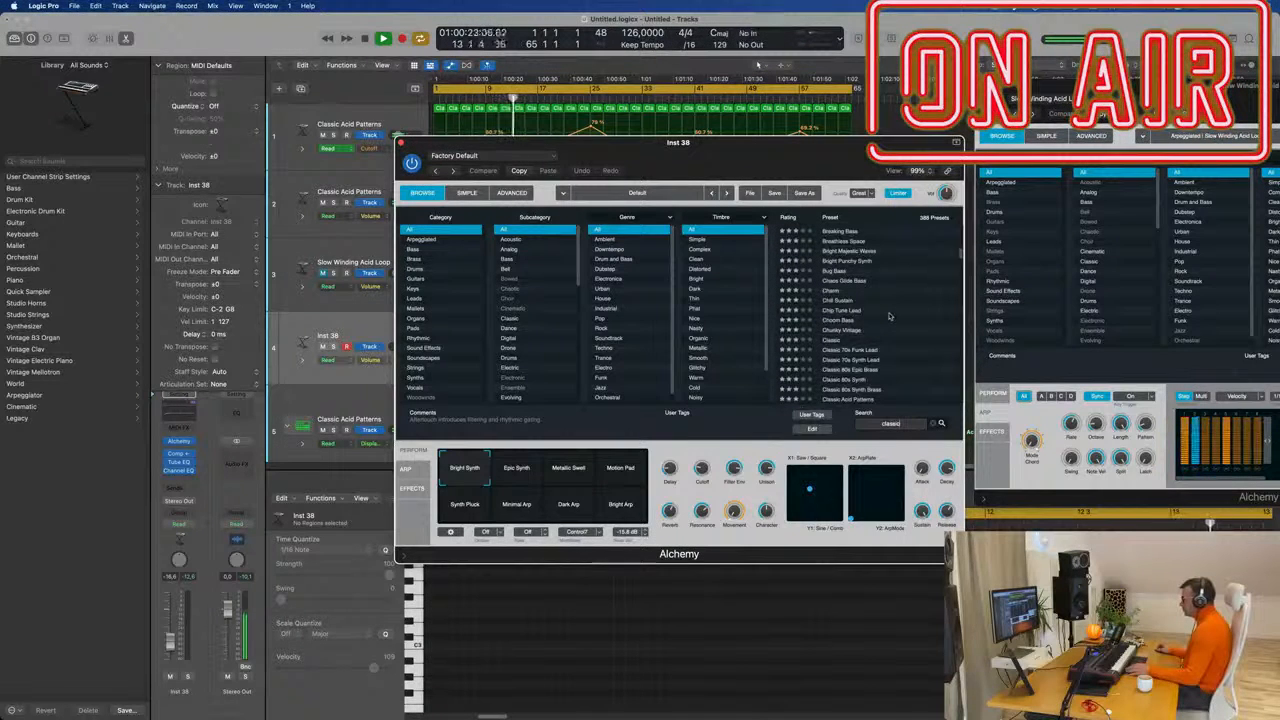
{"action": "scroll", "coordinate": [900, 369], "scroll_direction": "down", "scroll_amount": 5}
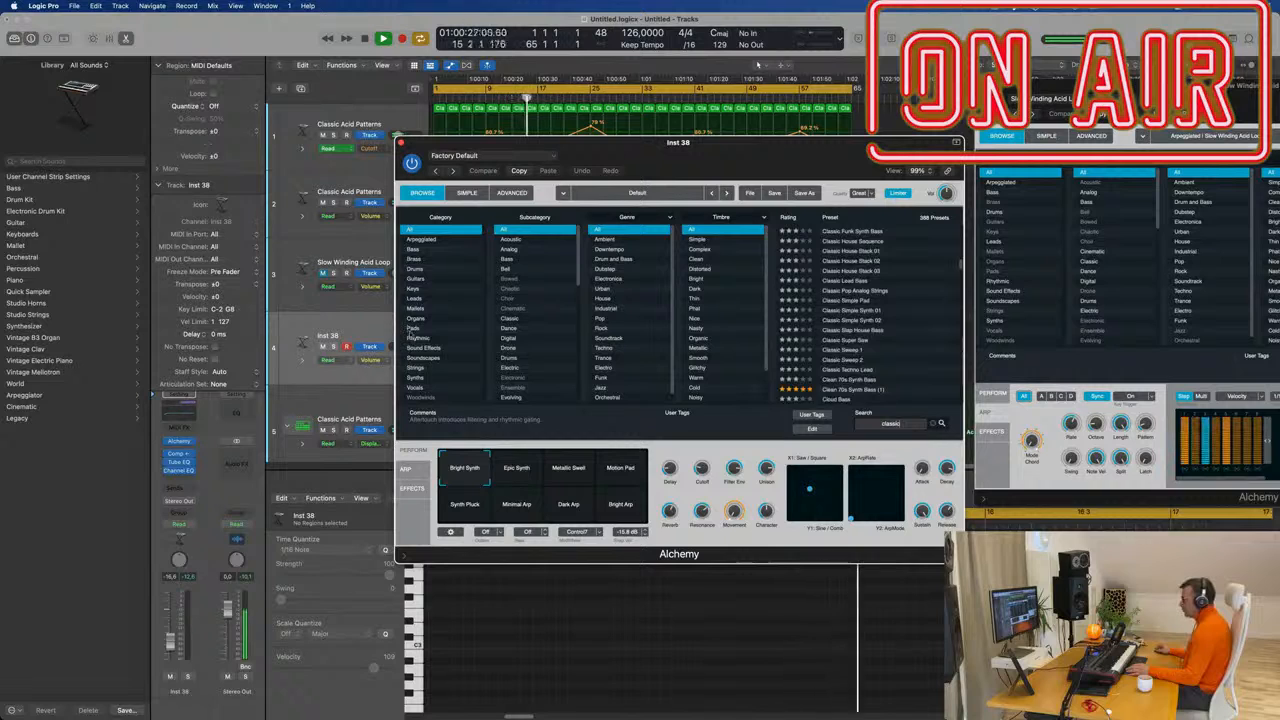
{"action": "left_click", "coordinate": [412, 329]}
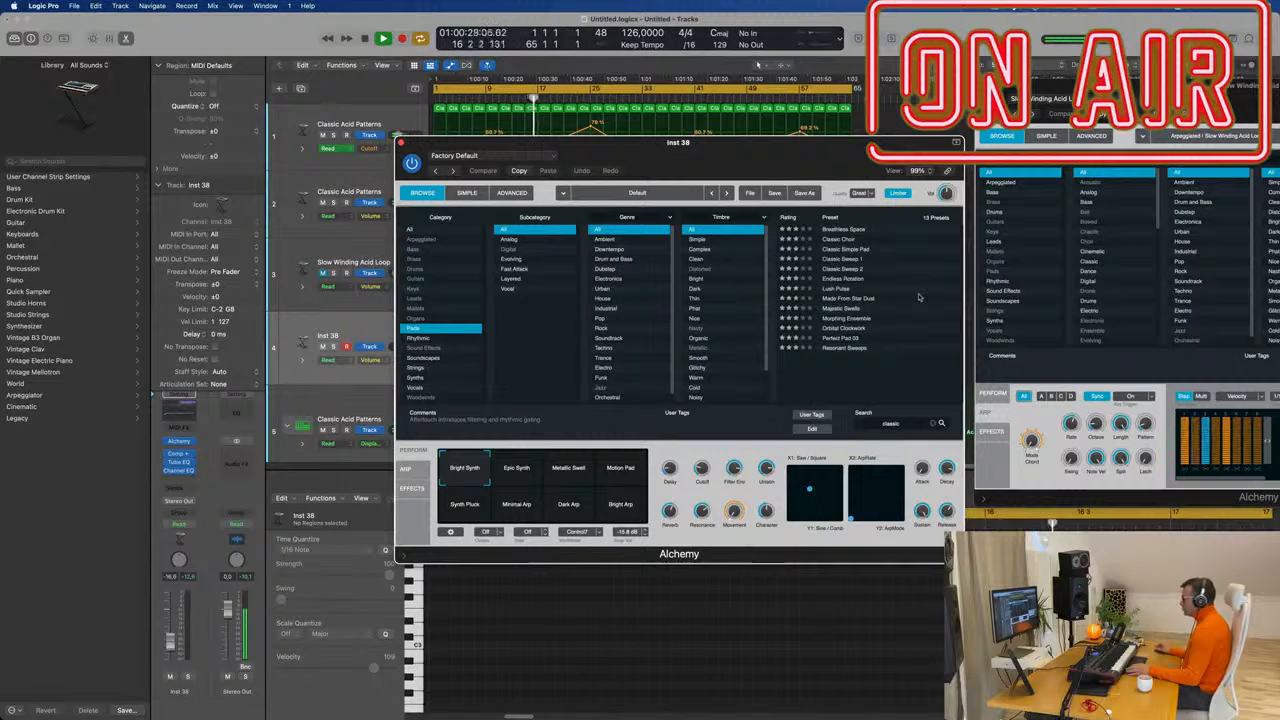
Audition Classic Sweep 1, Breathless Space and Lush Pulse, turning the track down to -14.8 dB.
{"action": "left_click", "coordinate": [845, 260]}
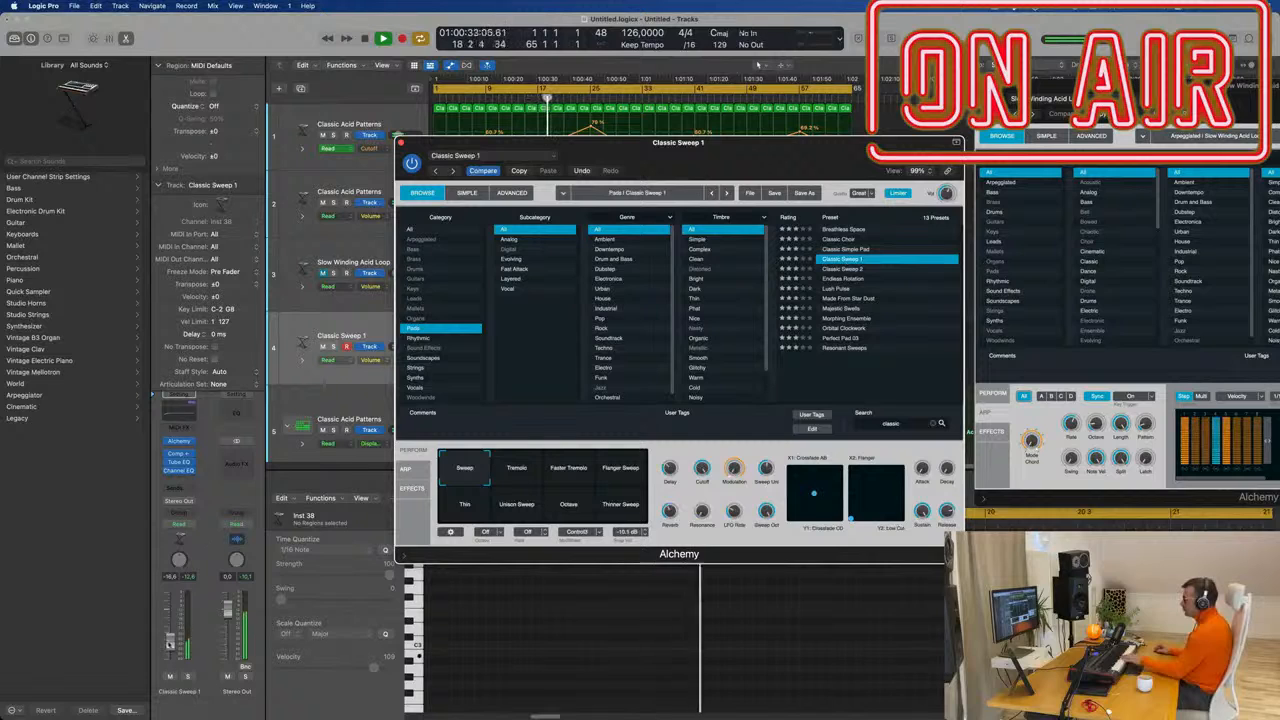
{"action": "left_click_drag", "start_coordinate": [172, 622], "coordinate": [173, 626]}
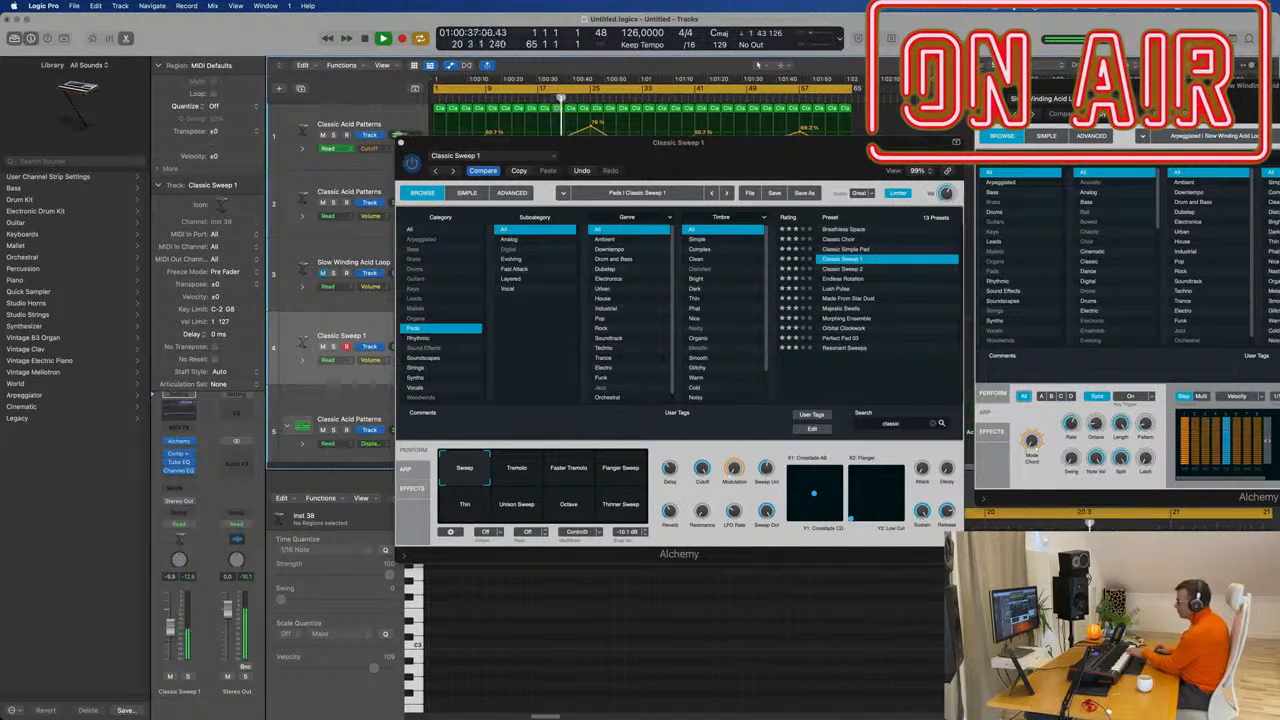
{"action": "left_click", "coordinate": [846, 230]}
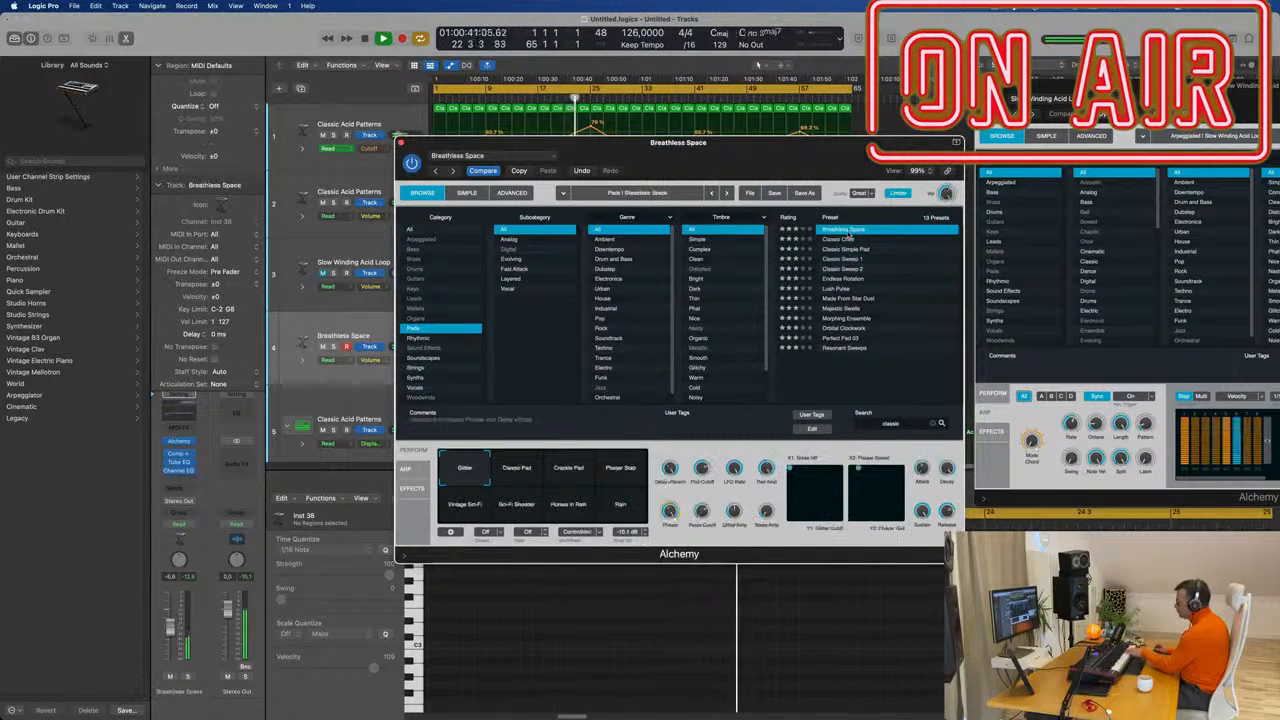
{"action": "left_click", "coordinate": [838, 289]}
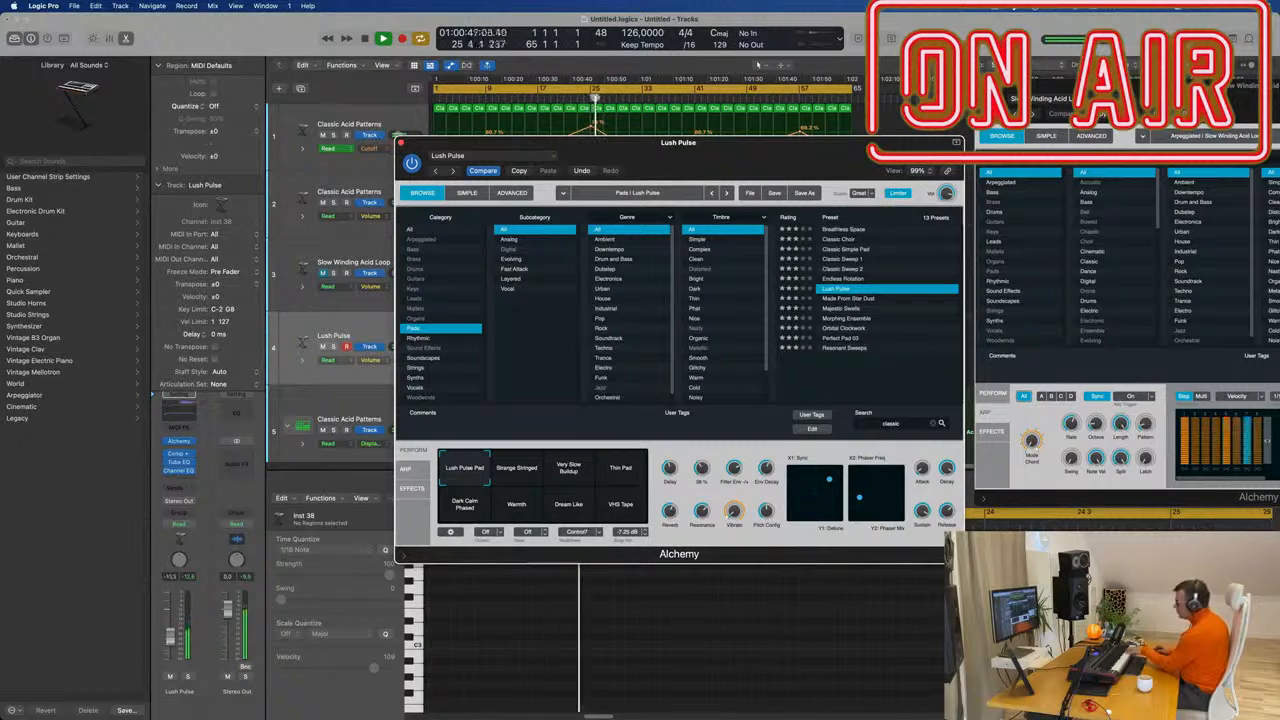
{"action": "left_click_drag", "start_coordinate": [169, 644], "coordinate": [168, 651]}
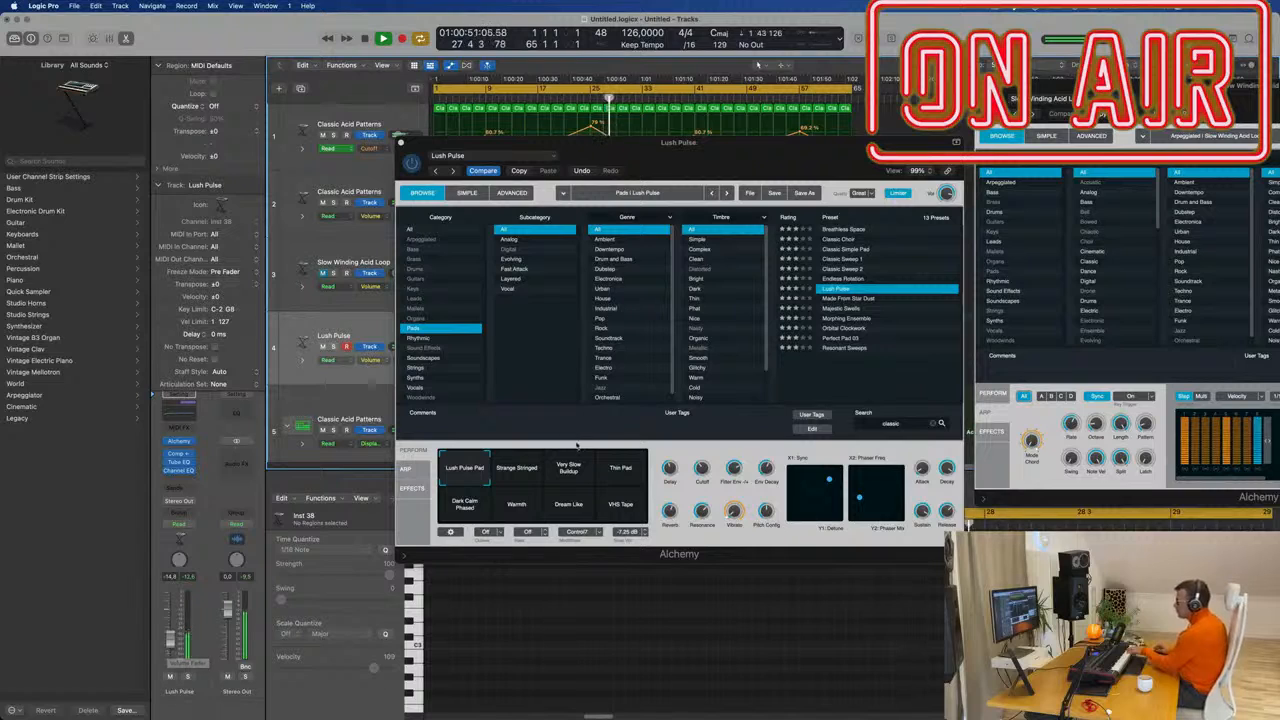
Try the Strange Stringed, Very Slow Buildup and Thin Pad variations, then Morphing Ensemble and Perfect Pad 03.
{"action": "left_click", "coordinate": [513, 483]}
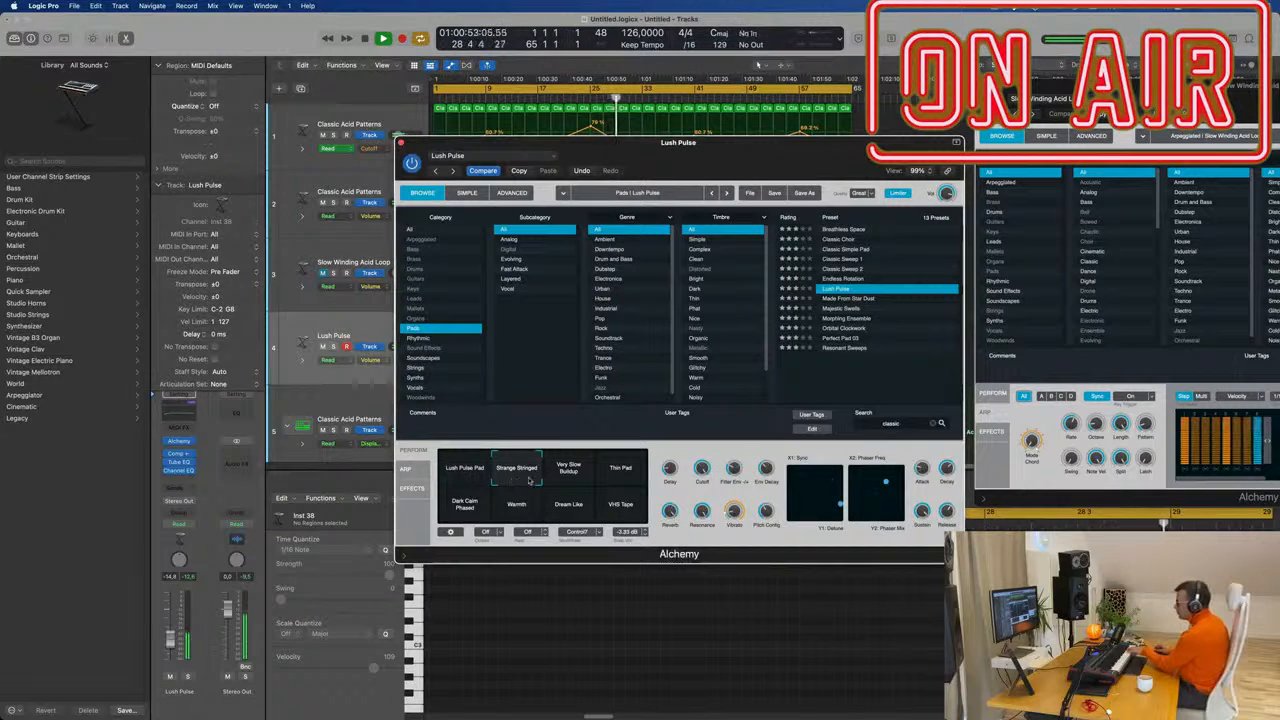
{"action": "left_click", "coordinate": [568, 474]}
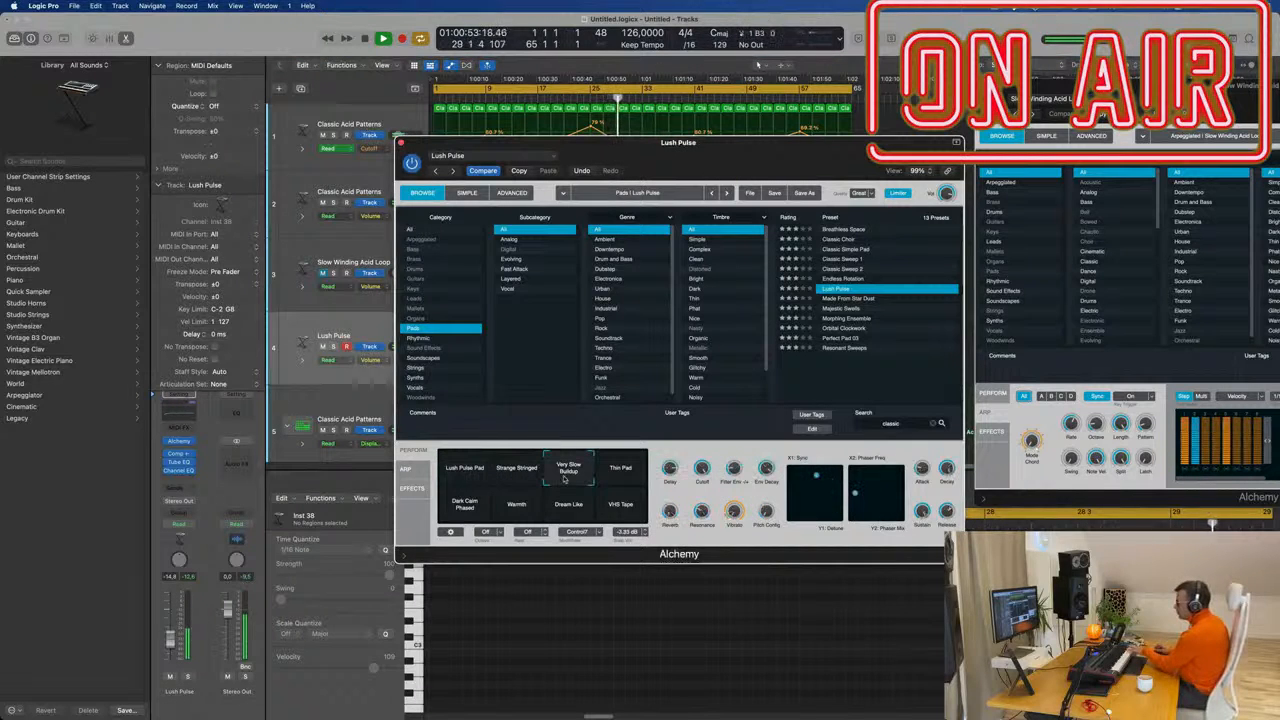
{"action": "left_click", "coordinate": [622, 476]}
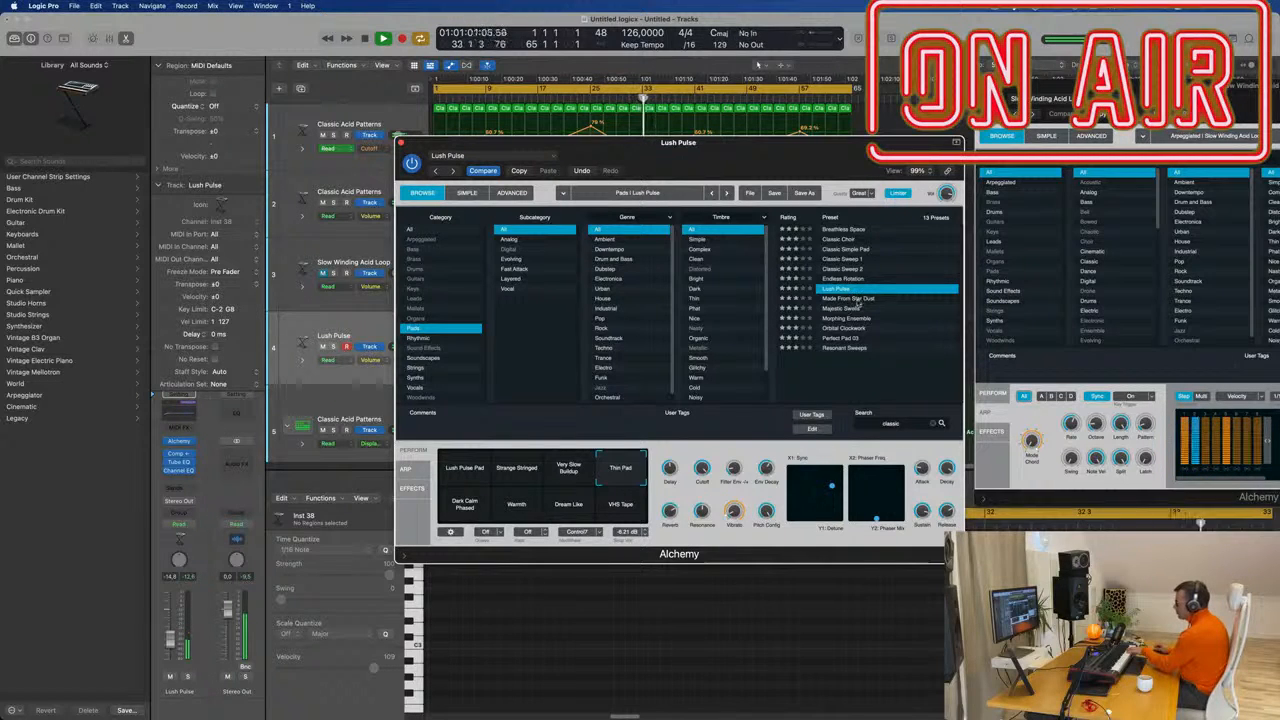
{"action": "left_click", "coordinate": [849, 319]}
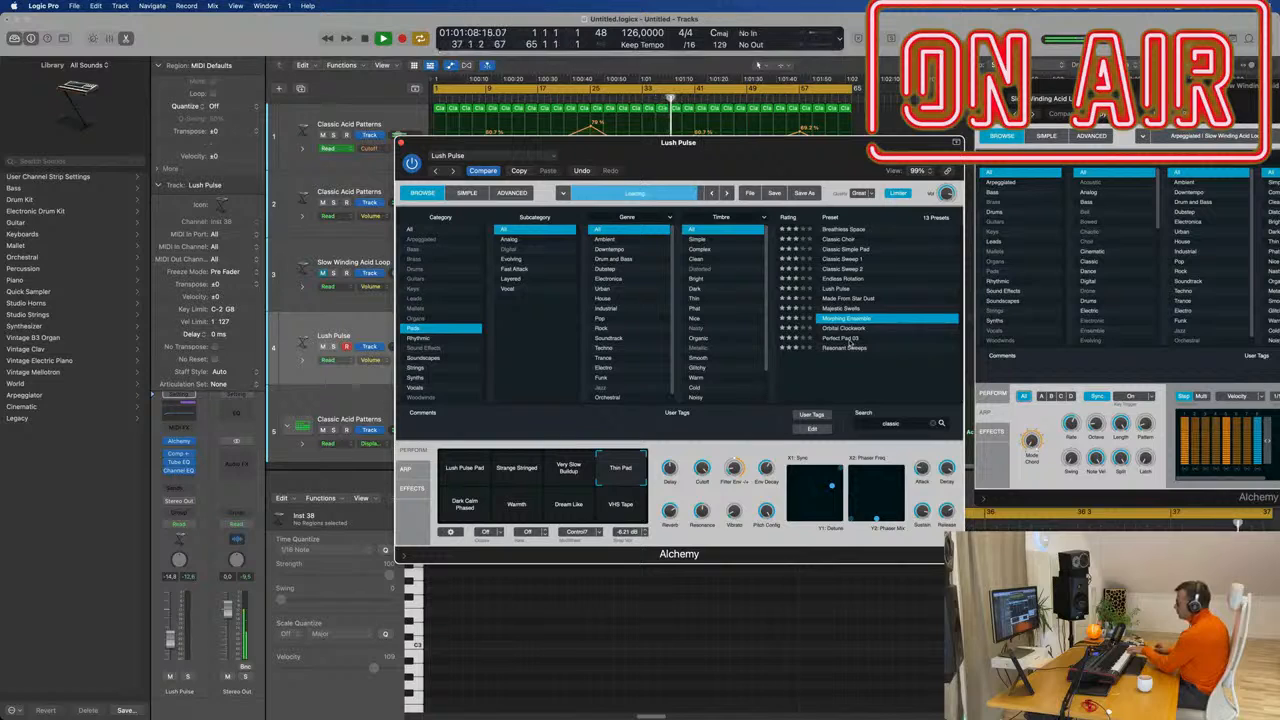
{"action": "left_click", "coordinate": [850, 340]}
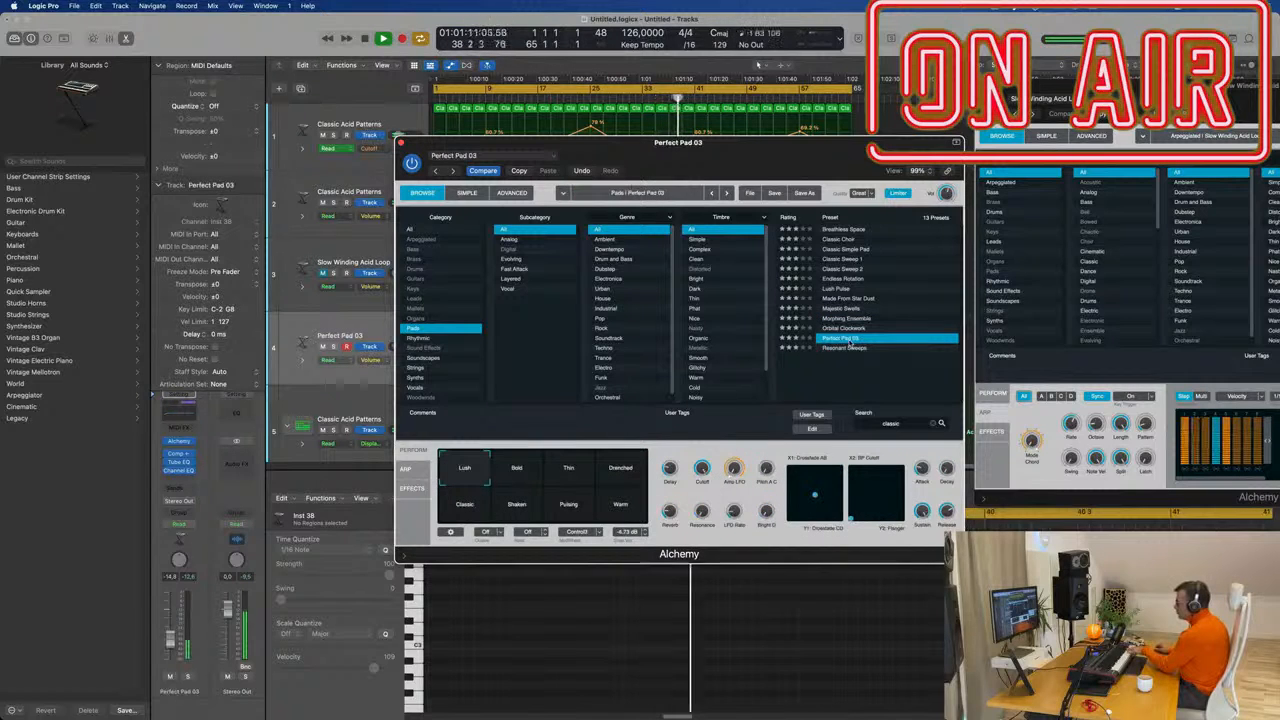
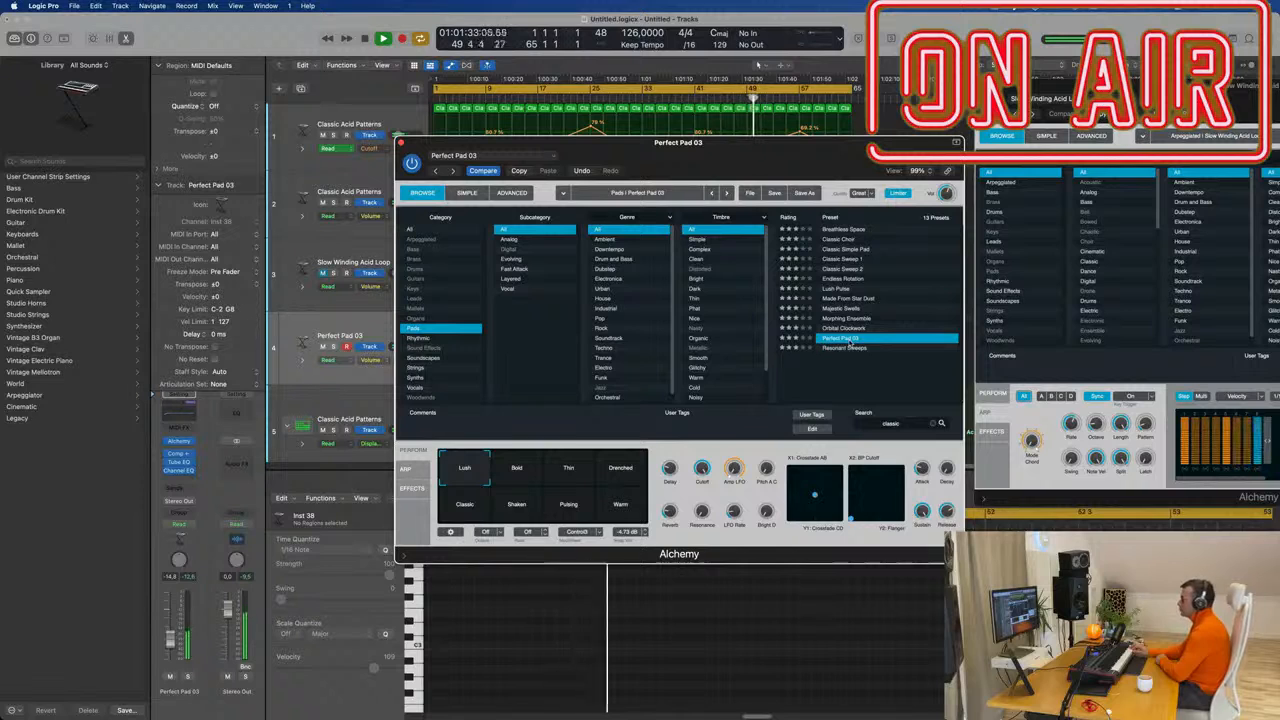
Record a Perfect Pad 03 take during playback and drag the new region to bar 1 of track 4.
{"action": "key", "text": "r"}
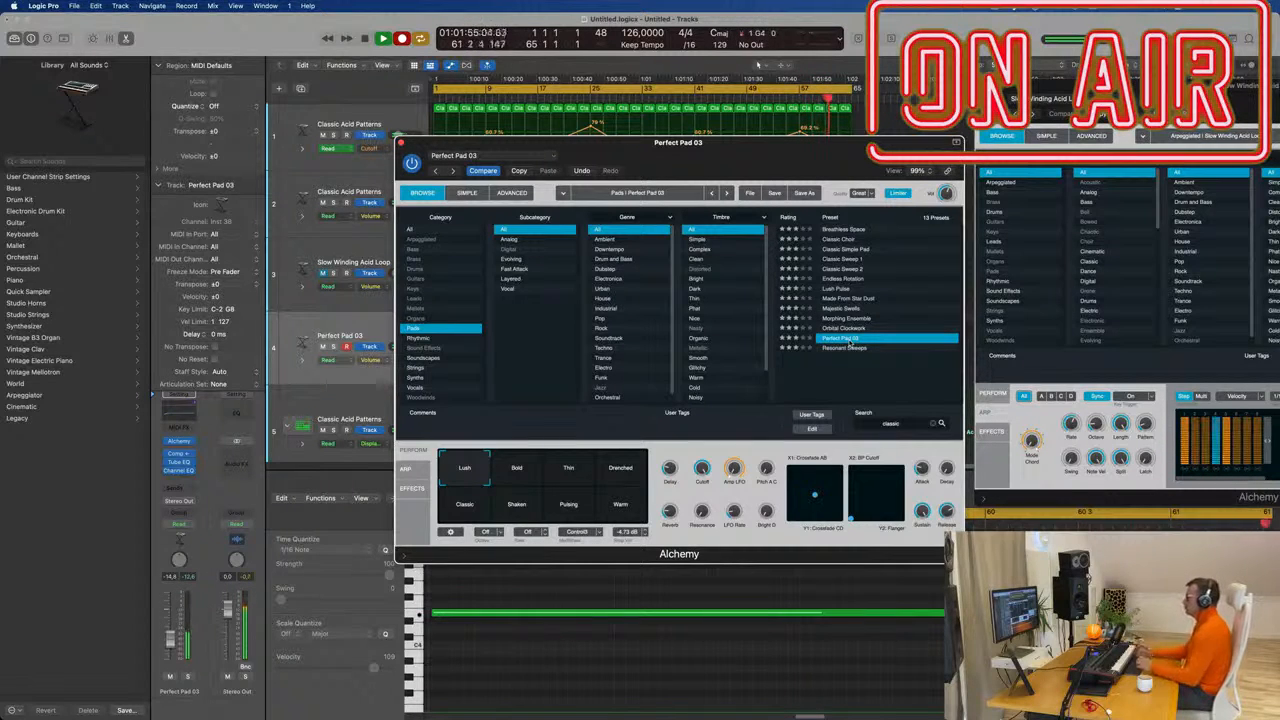
{"action": "key", "text": "space"}
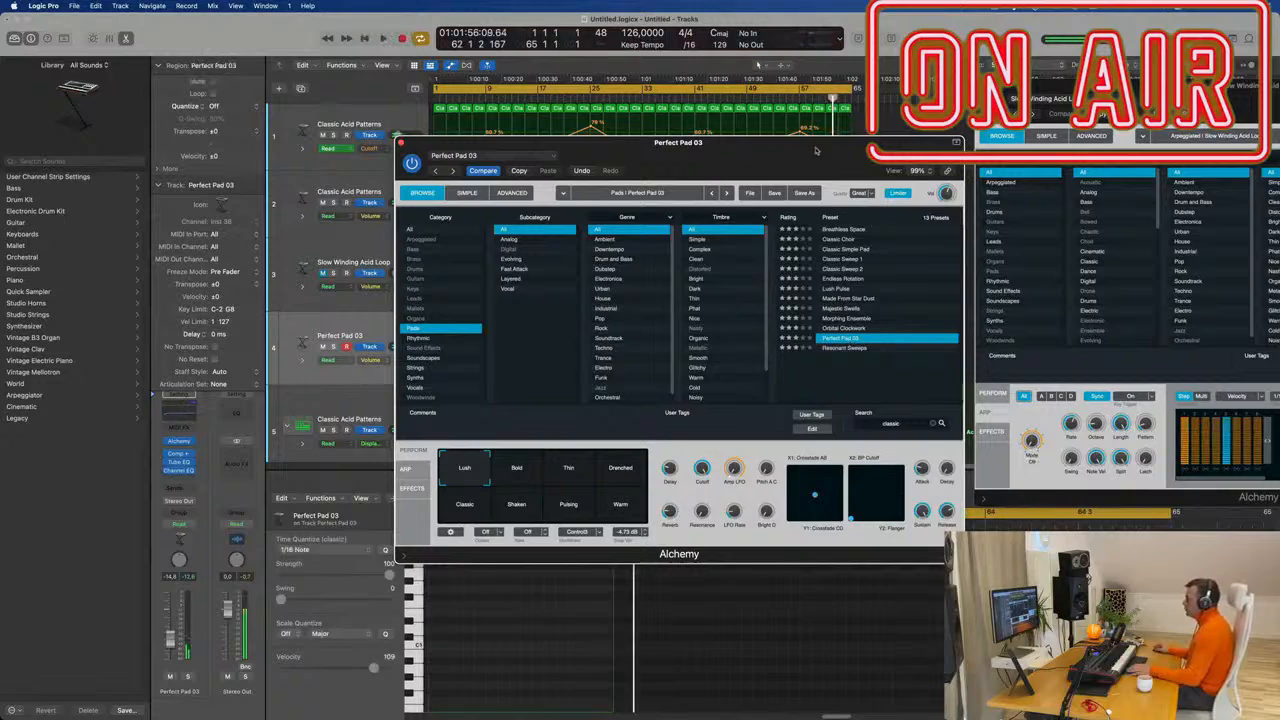
{"action": "left_click_drag", "start_coordinate": [816, 149], "coordinate": [1279, 204]}
{"action": "left_click_drag", "start_coordinate": [820, 335], "coordinate": [460, 333]}
Lengthen the short pad note, raise one note a semitone, and shorten another in the Piano Roll.
{"action": "key", "text": "e"}
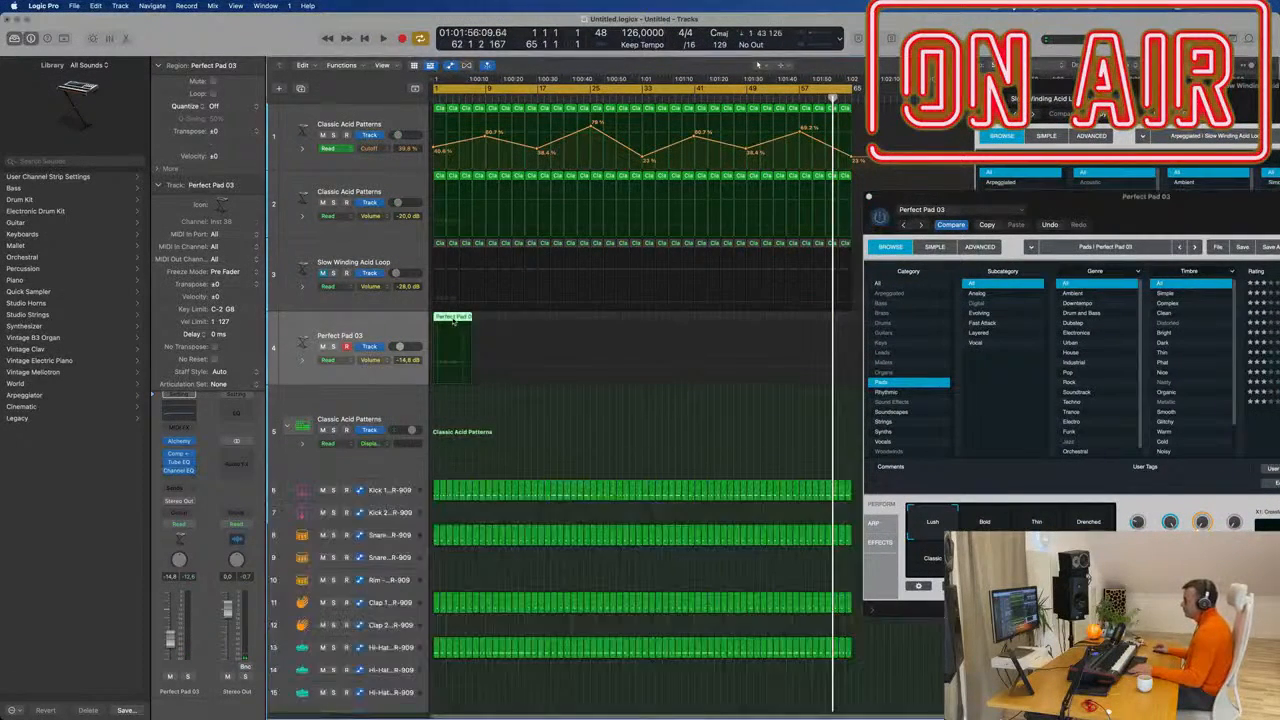
{"action": "key", "text": "e"}
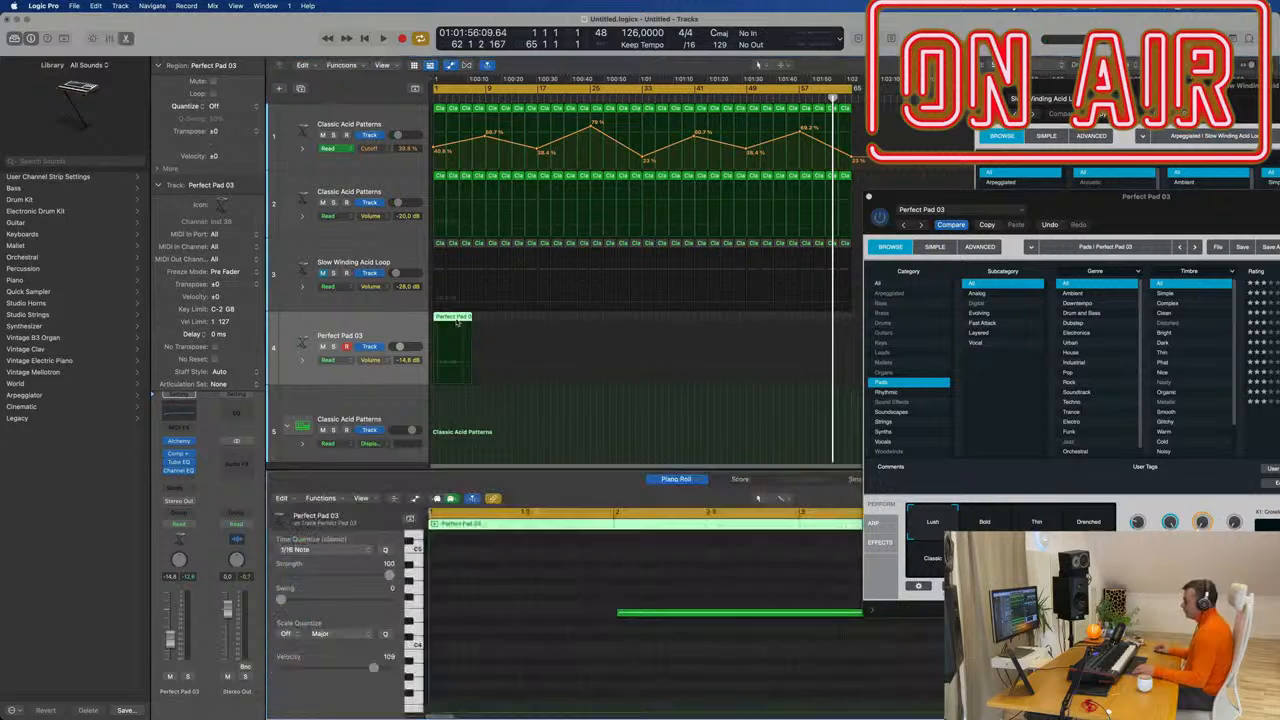
{"action": "scroll", "coordinate": [598, 638], "scroll_direction": "down", "scroll_amount": 3}
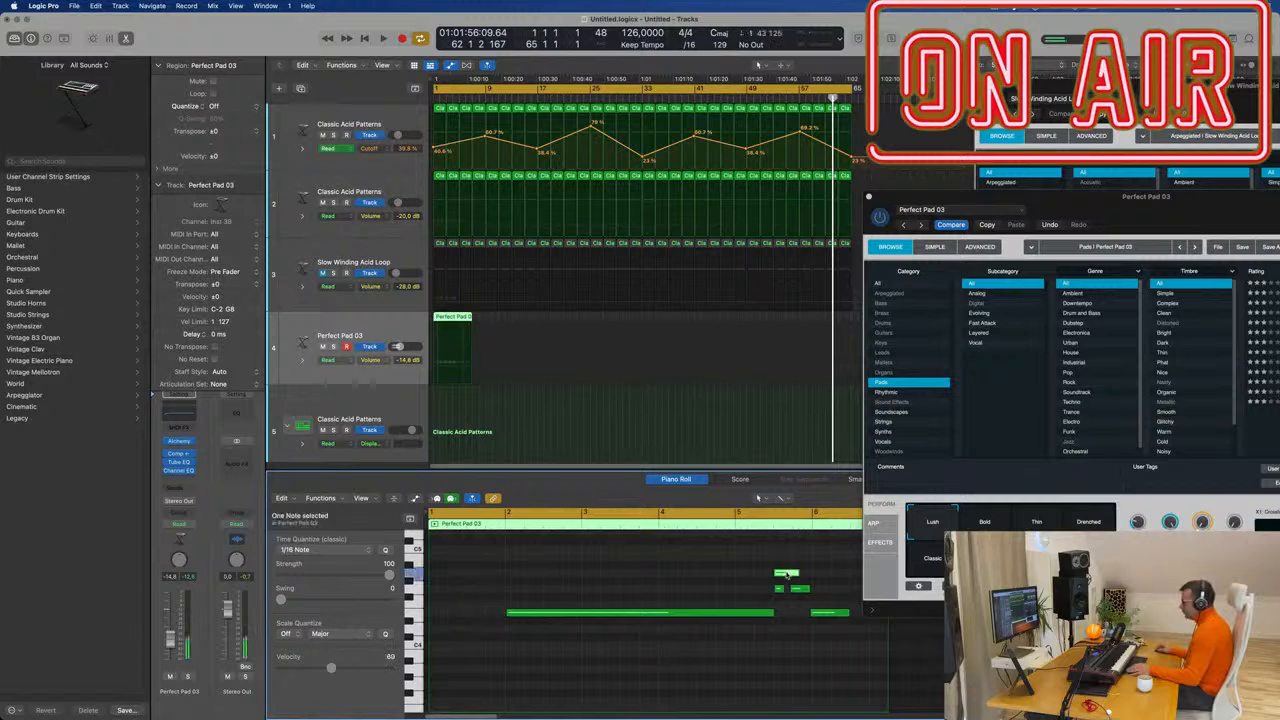
{"action": "left_click_drag", "start_coordinate": [789, 576], "coordinate": [810, 577]}
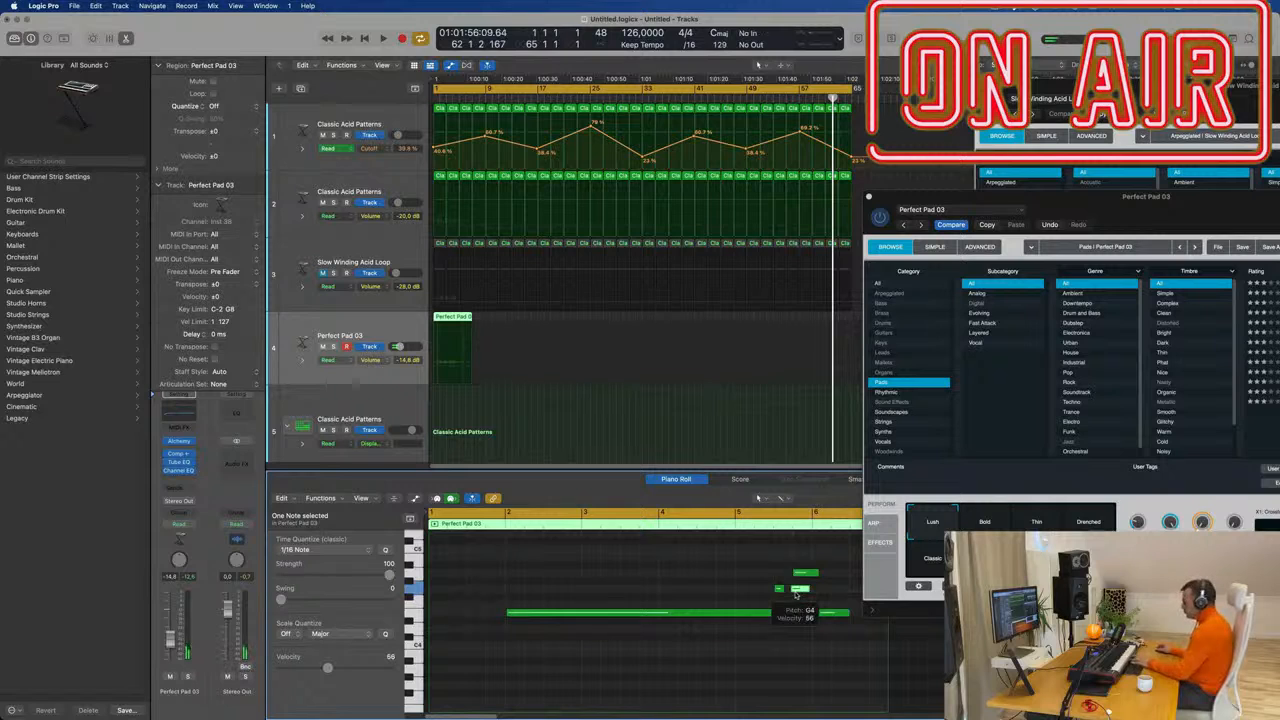
{"action": "left_click_drag", "start_coordinate": [796, 596], "coordinate": [802, 578]}
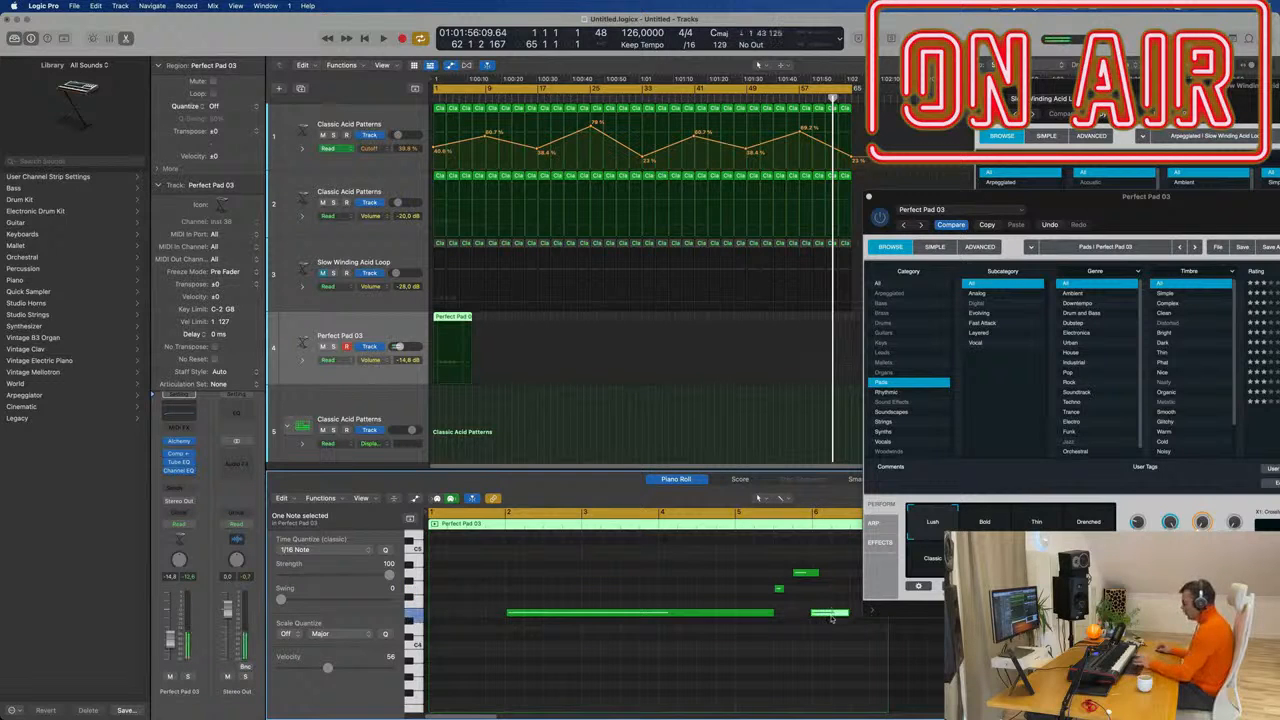
{"action": "left_click_drag", "start_coordinate": [812, 572], "coordinate": [789, 590]}
Move all three pad notes left to start at bar 1 and play from the beginning.
{"action": "key", "text": "super+Left"}
{"action": "left_click_drag", "start_coordinate": [563, 560], "coordinate": [831, 637]}
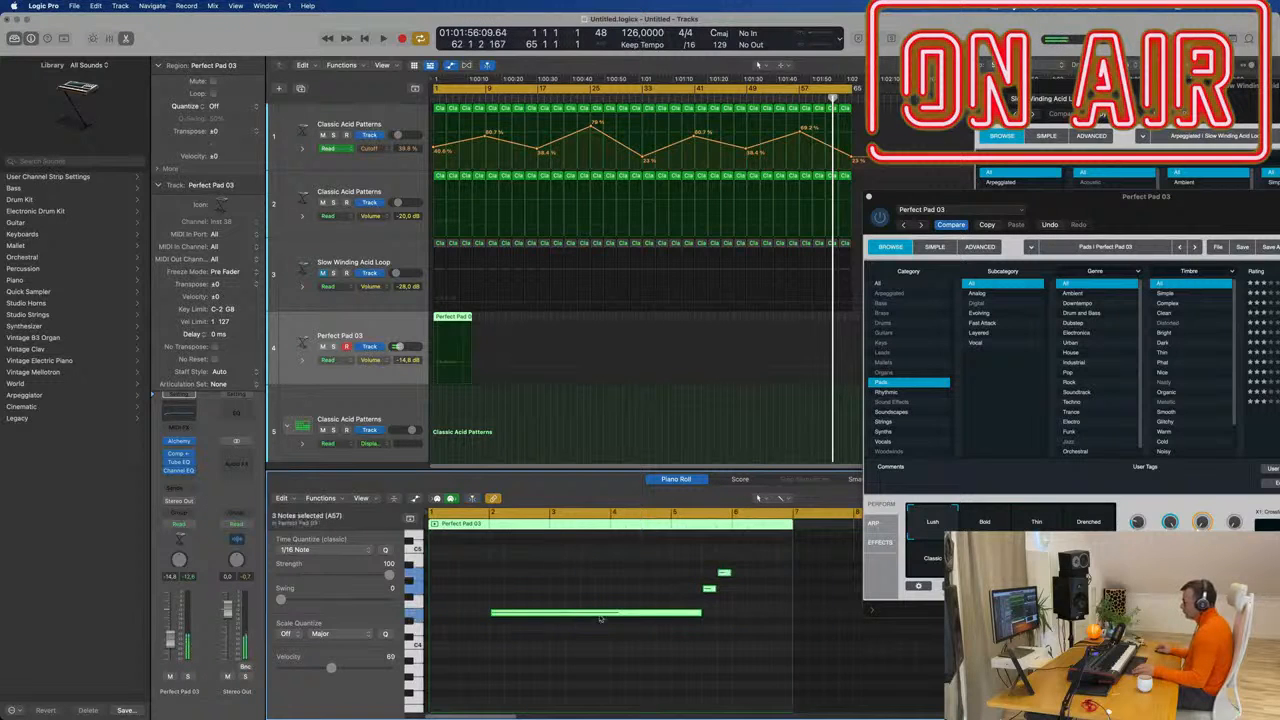
{"action": "left_click_drag", "start_coordinate": [554, 615], "coordinate": [493, 616]}
{"action": "key", "text": "space"}
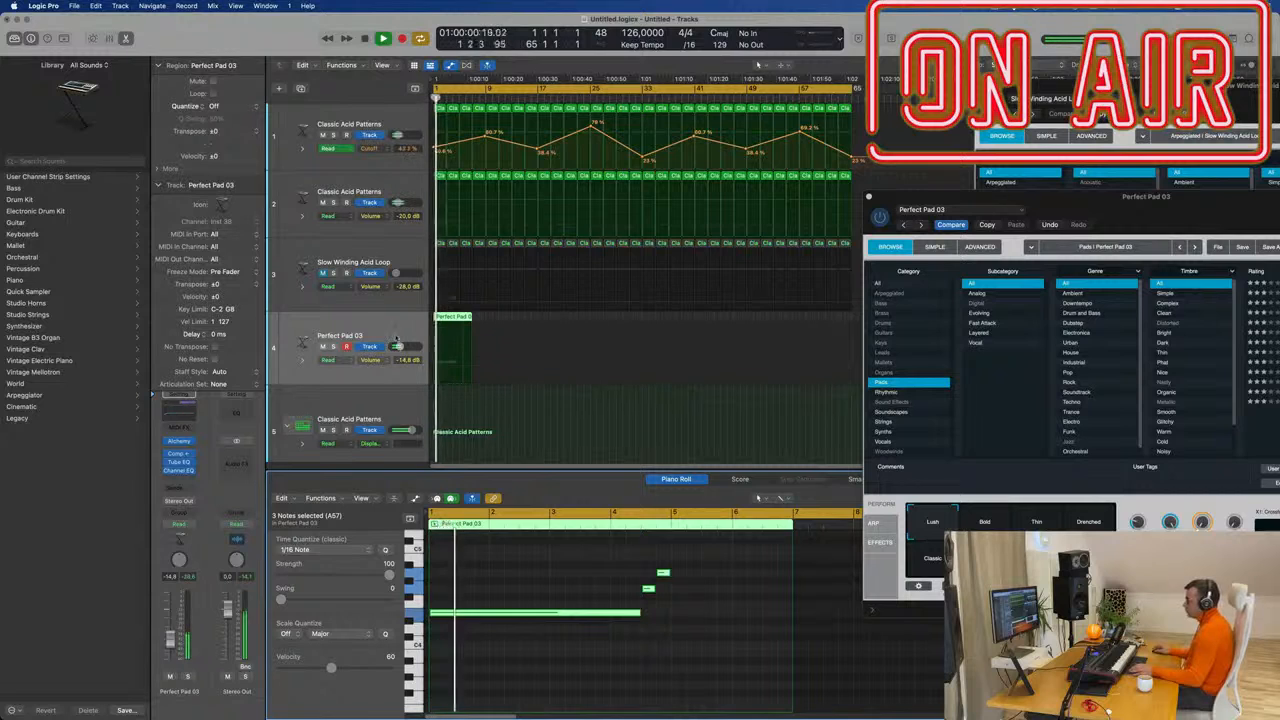
Audition the Drenched, Thin, Lush, Bold and Shaken perform pads in Alchemy.
{"action": "left_click_drag", "start_coordinate": [1090, 203], "coordinate": [937, 148]}
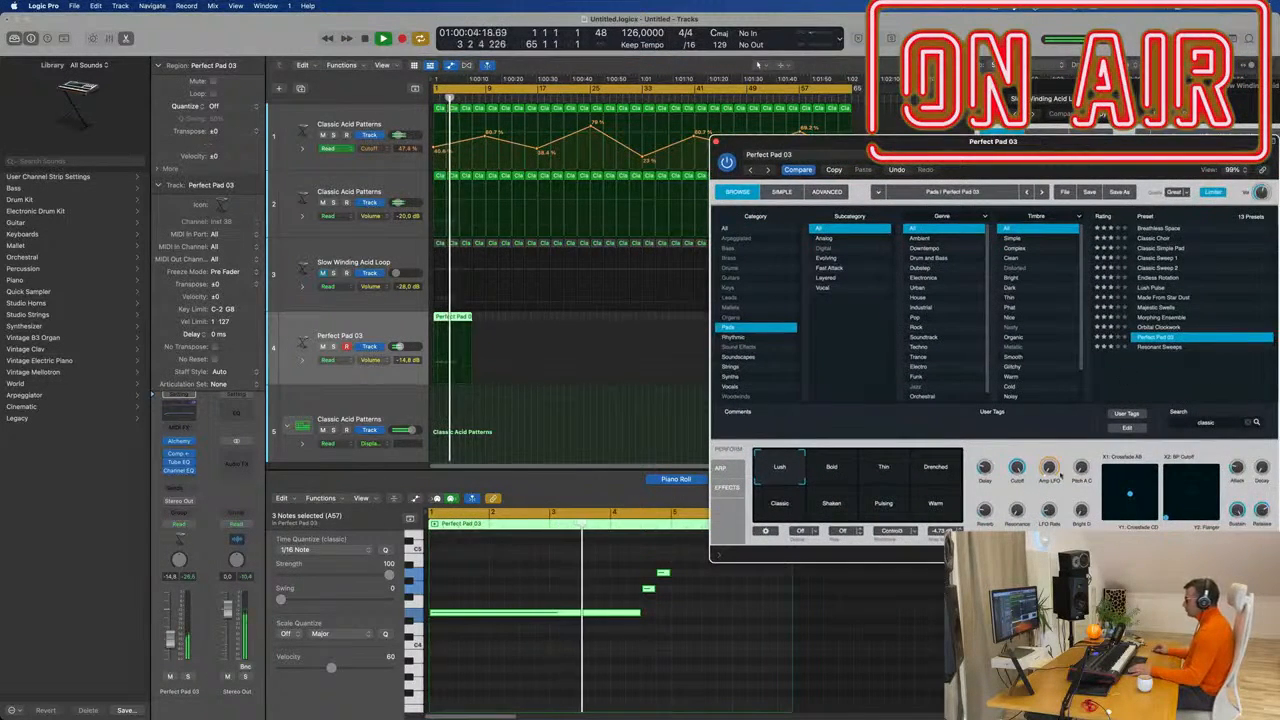
{"action": "left_click", "coordinate": [936, 479]}
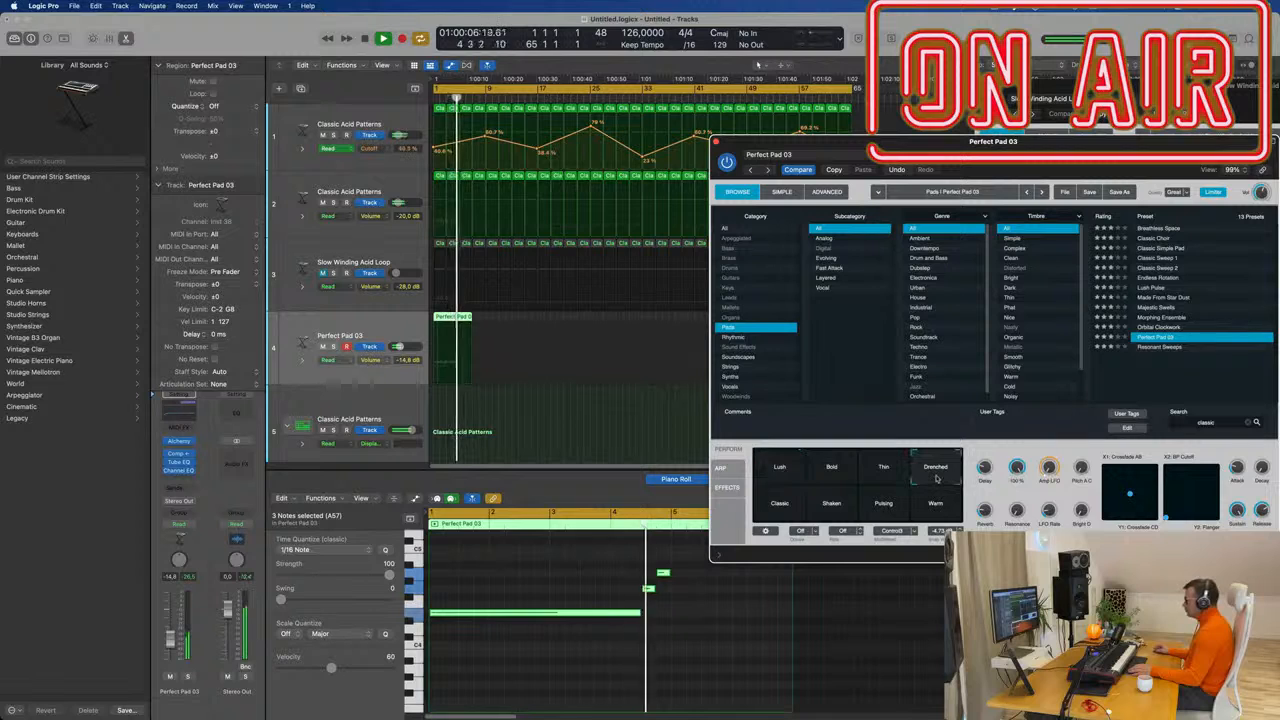
{"action": "left_click", "coordinate": [867, 476]}
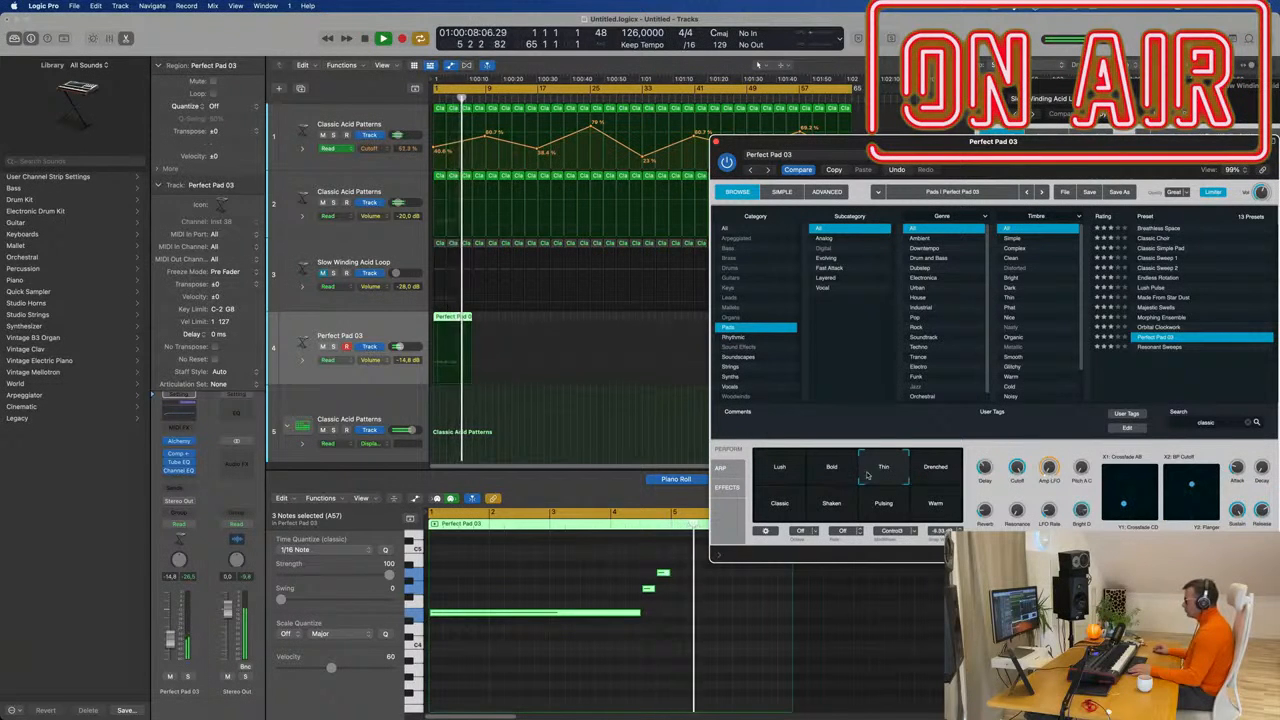
{"action": "left_click", "coordinate": [796, 470]}
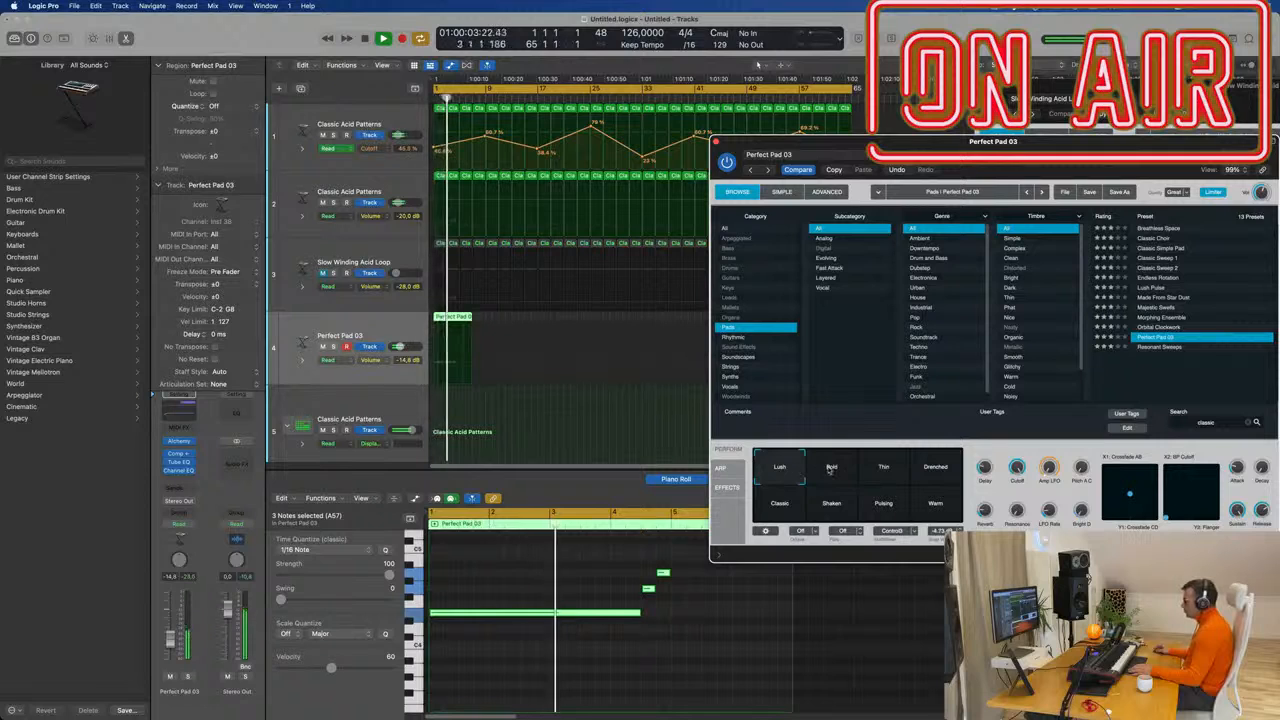
{"action": "left_click", "coordinate": [831, 469]}
{"action": "left_click", "coordinate": [831, 503]}
Try the Classic, Pulsing and Warm pads, settle on Lush, and restart playback from bar 1.
{"action": "left_click", "coordinate": [770, 507]}
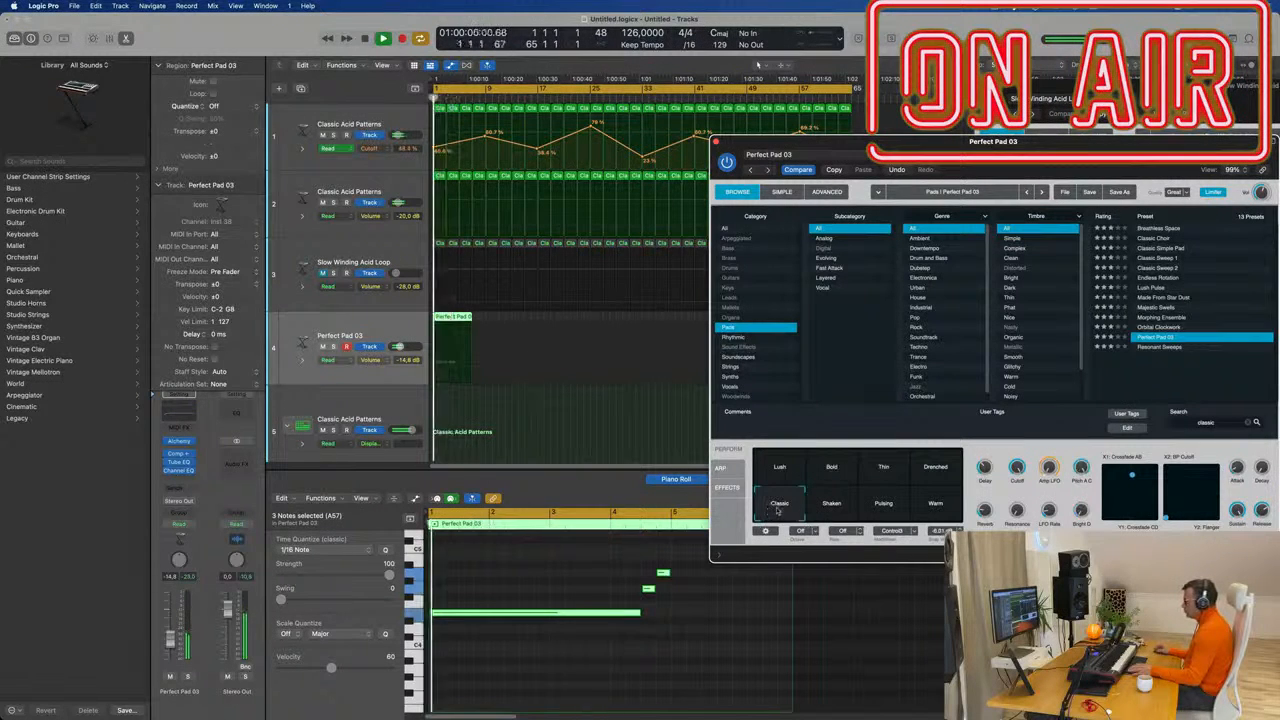
{"action": "left_click", "coordinate": [882, 506]}
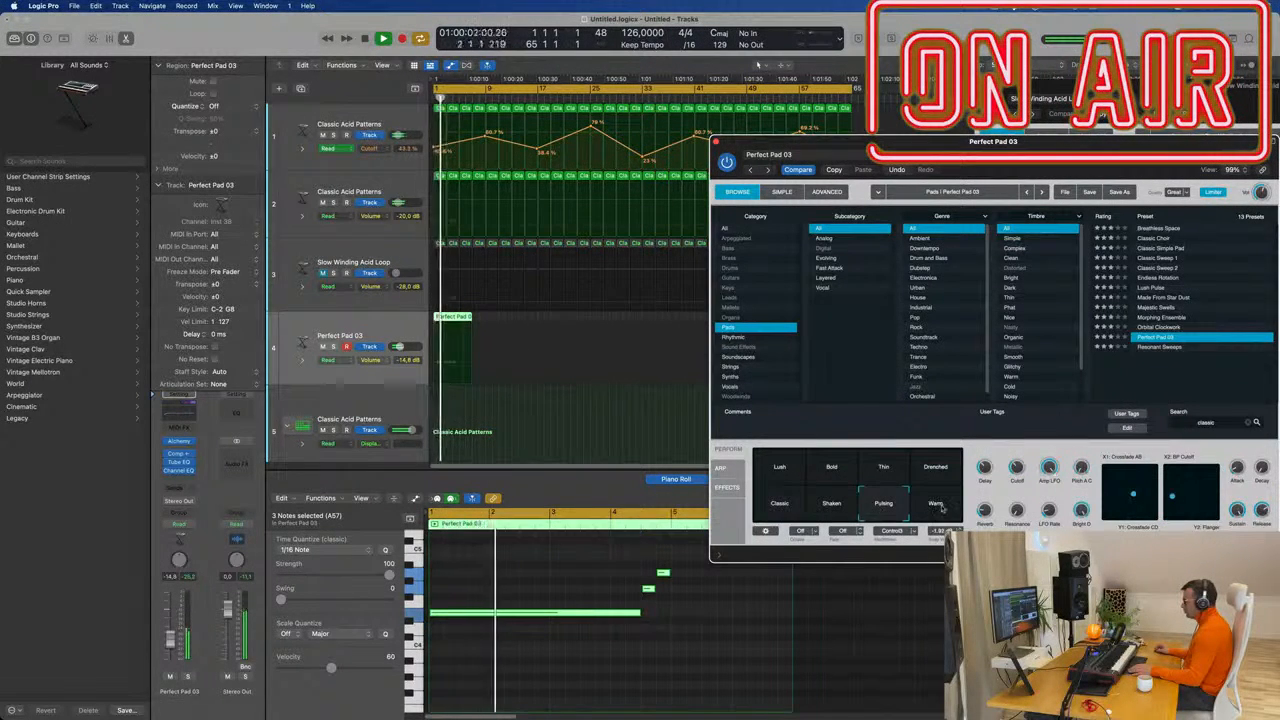
{"action": "left_click", "coordinate": [941, 507]}
{"action": "left_click", "coordinate": [788, 509]}
{"action": "left_click", "coordinate": [785, 469]}
{"action": "key", "text": "space"}
{"action": "key", "text": "space"}
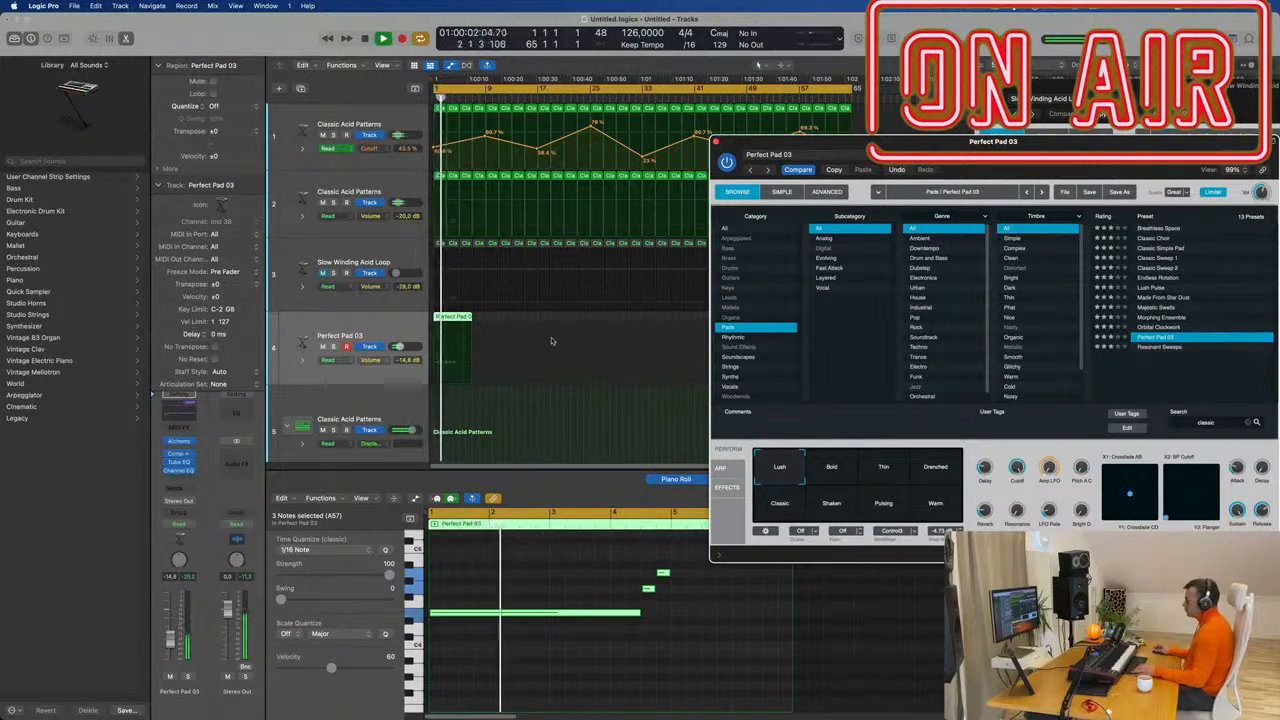
{"action": "key", "text": "super+Right"}
{"action": "key", "text": "super+Right"}
{"action": "key", "text": "super+Right"}
{"action": "key", "text": "super+Right"}
{"action": "key", "text": "super+Right"}
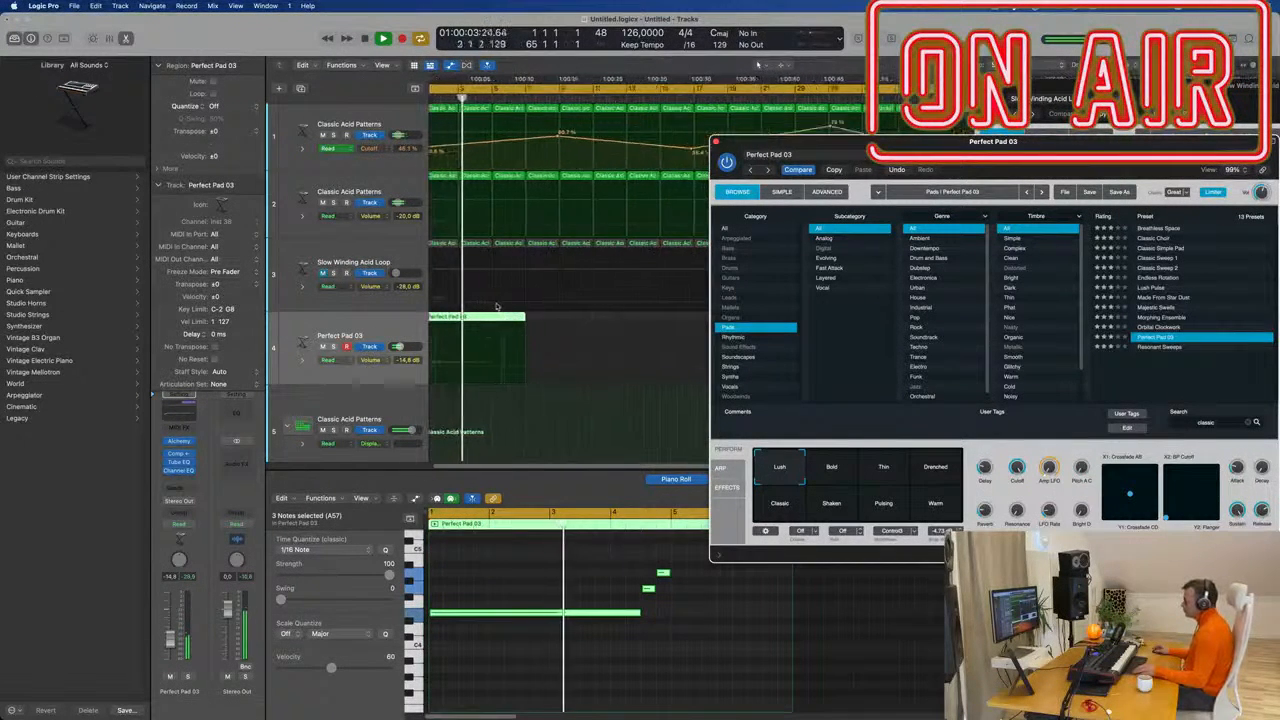
Split the pad region at bar 5, delete the remainder, and repeat the four-bar region twice.
{"action": "double_click", "coordinate": [518, 323], "text": "super"}
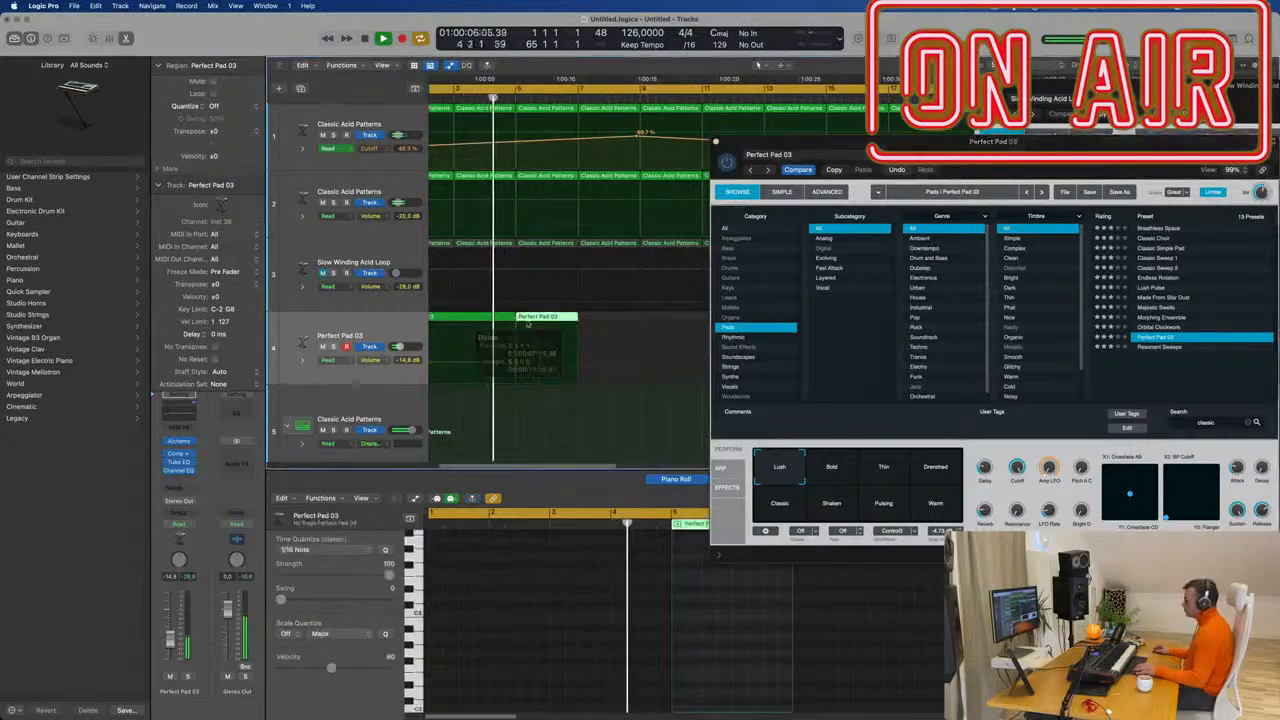
{"action": "key", "text": "Delete"}
{"action": "left_click_drag", "start_coordinate": [840, 154], "coordinate": [571, 419]}
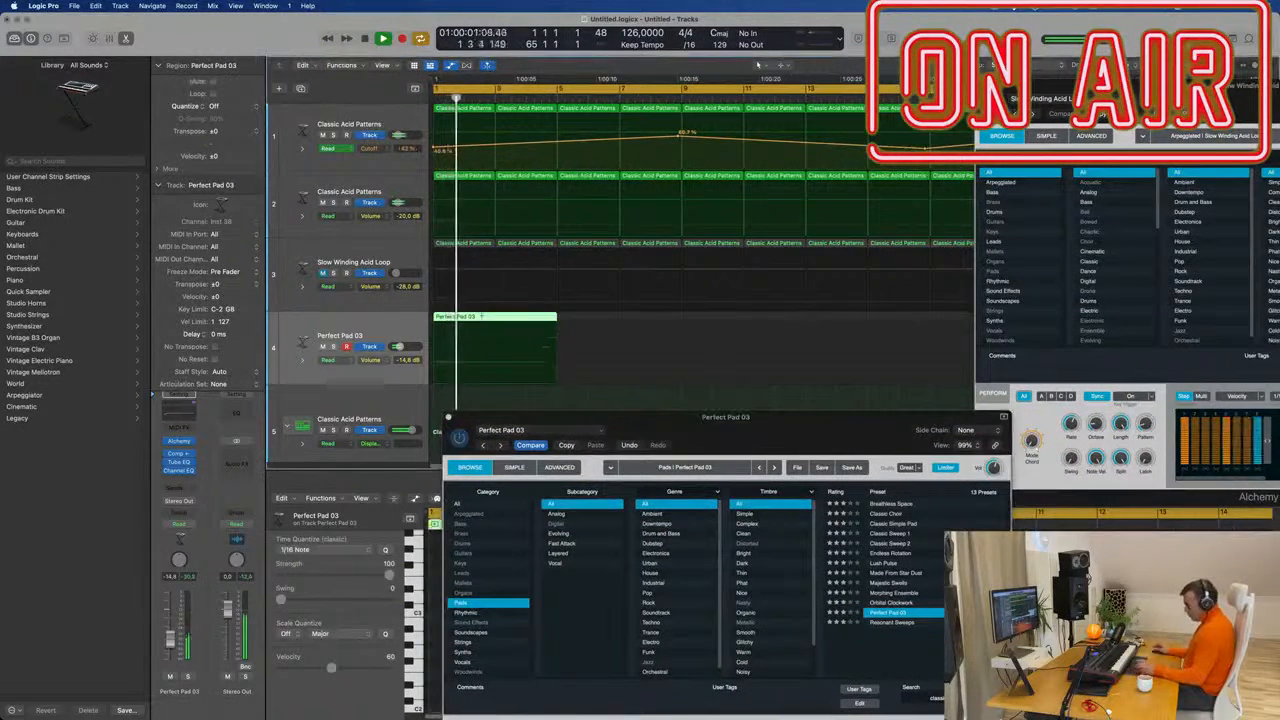
{"action": "key", "text": "super+r"}
{"action": "key", "text": "super+r"}
{"action": "key", "text": "super+Left"}
{"action": "key", "text": "super+Left"}
{"action": "key", "text": "super+Left"}
{"action": "key", "text": "super+Left"}
{"action": "key", "text": "super+Left"}
{"action": "key", "text": "super+Left"}
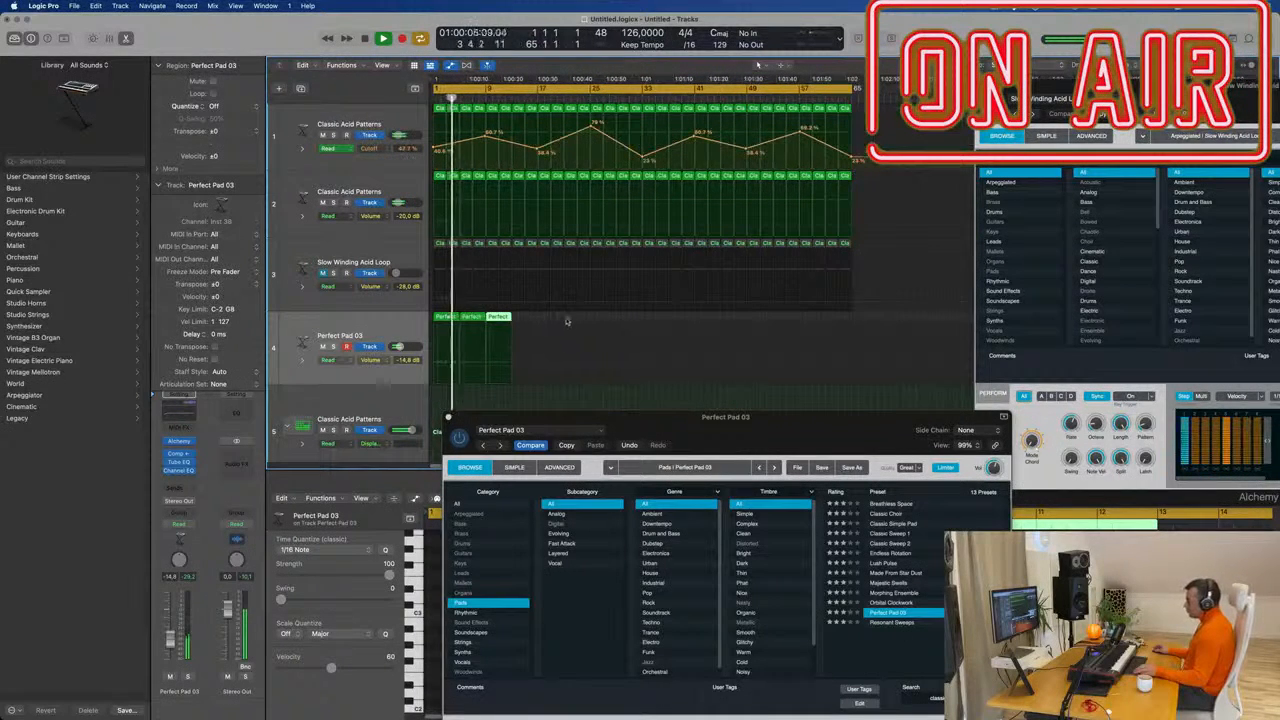
Repeat the pad regions until track 4 holds 16 copies, then close the plug-in window.
{"action": "left_click_drag", "start_coordinate": [567, 319], "coordinate": [439, 322]}
{"action": "key", "text": "super+r"}
{"action": "key", "text": "super+r"}
{"action": "key", "text": "super+r"}
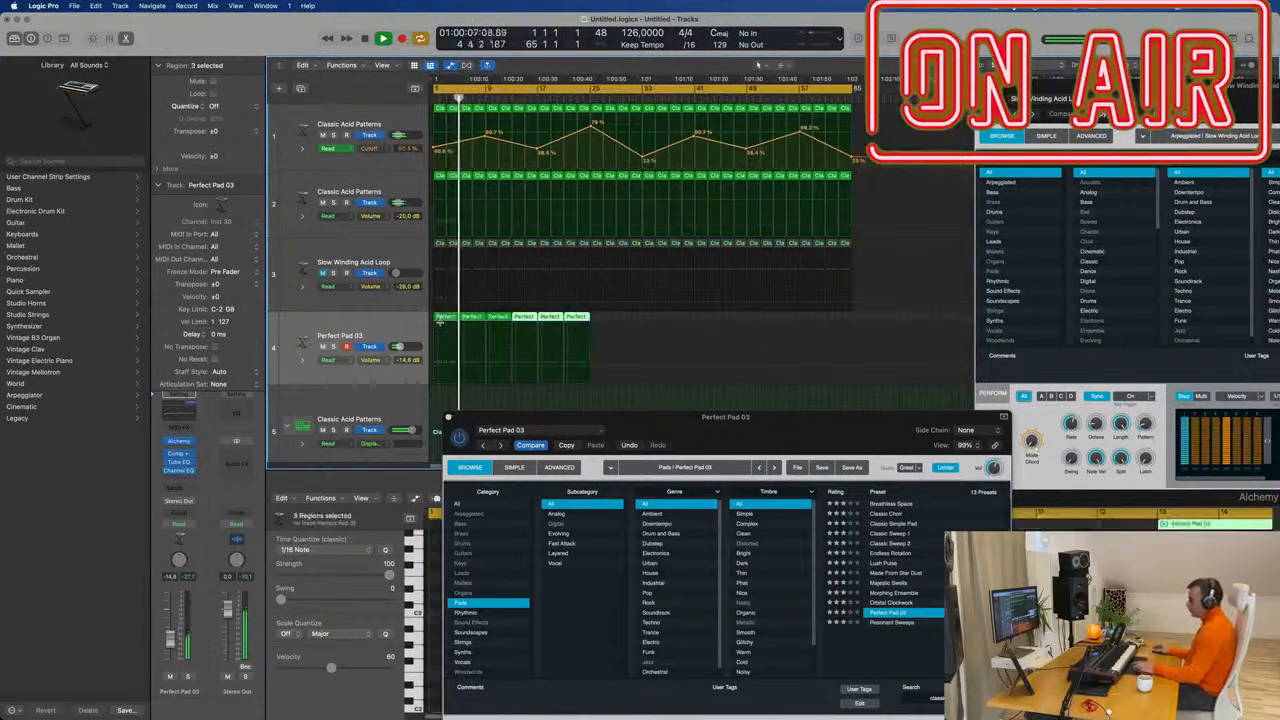
{"action": "key", "text": "super+r"}
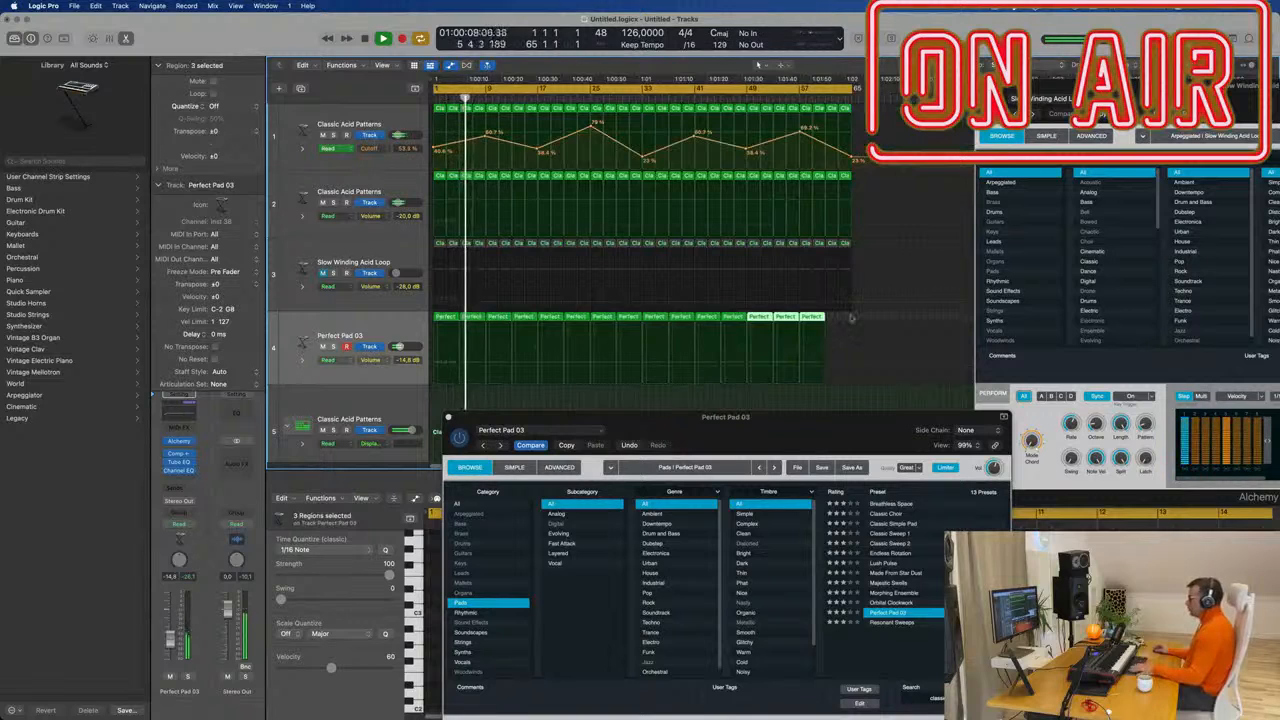
{"action": "left_click", "coordinate": [818, 320]}
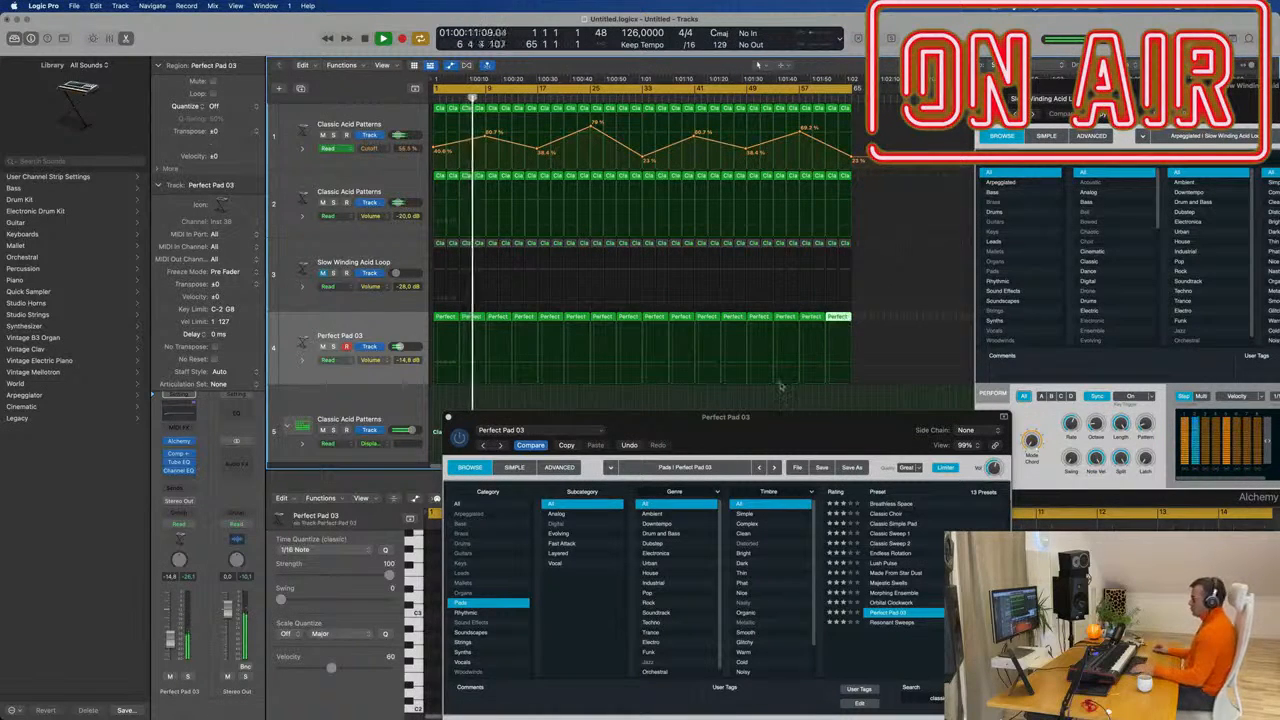
{"action": "left_click_drag", "start_coordinate": [675, 421], "coordinate": [638, 410]}
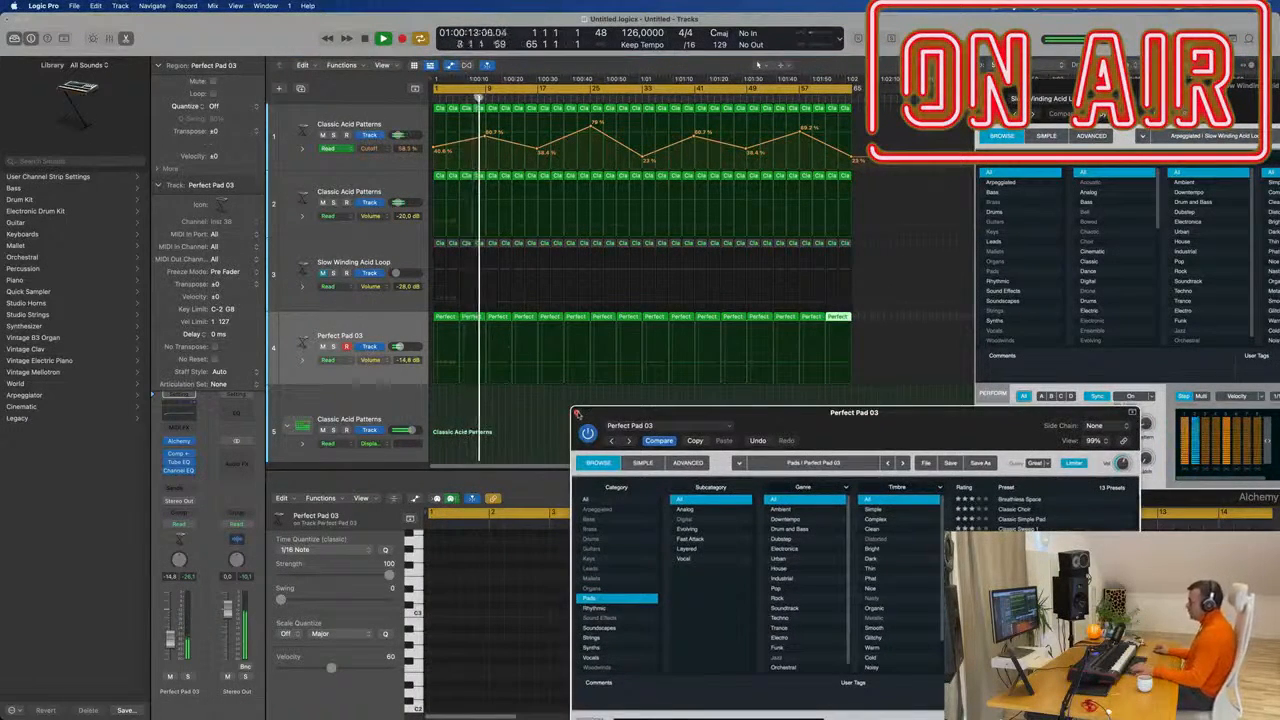
{"action": "left_click", "coordinate": [577, 413]}
{"action": "scroll", "coordinate": [503, 383], "scroll_direction": "up", "scroll_amount": 2}
{"action": "left_click", "coordinate": [338, 376]}
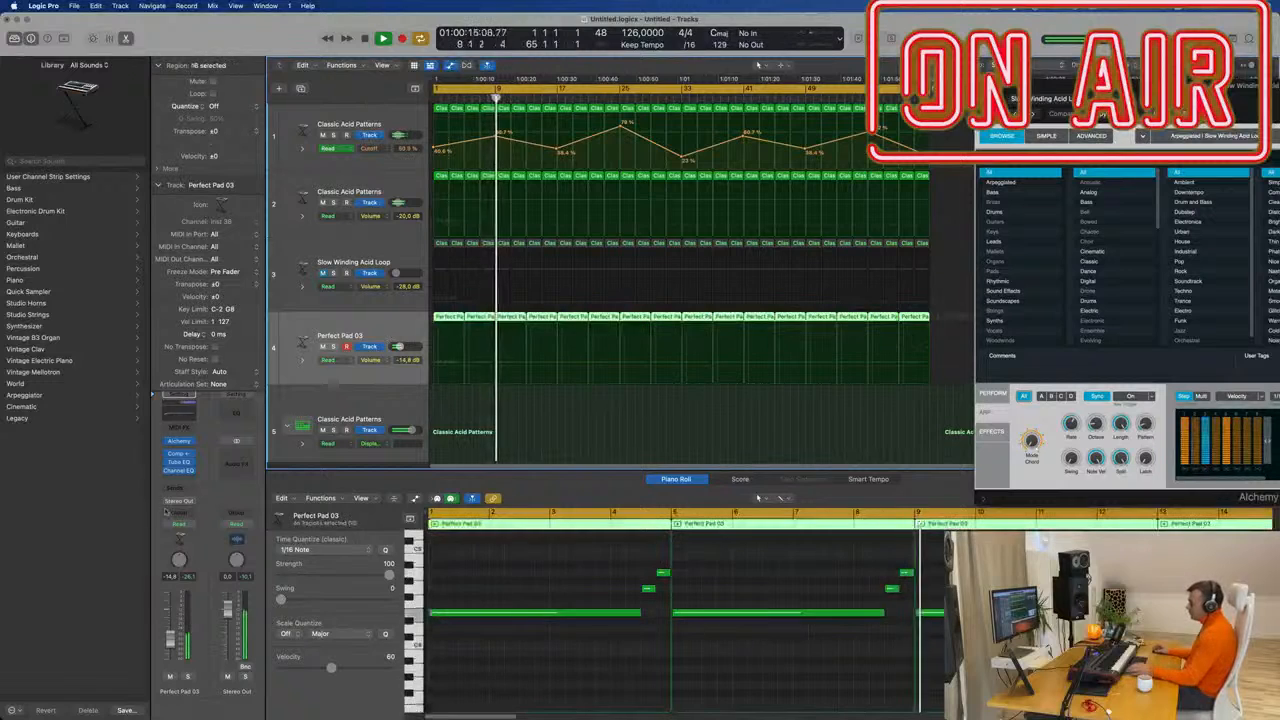
Raise the low cut in the Perfect Pad 03 Channel EQ to about 500 Hz.
{"action": "left_click", "coordinate": [191, 462]}
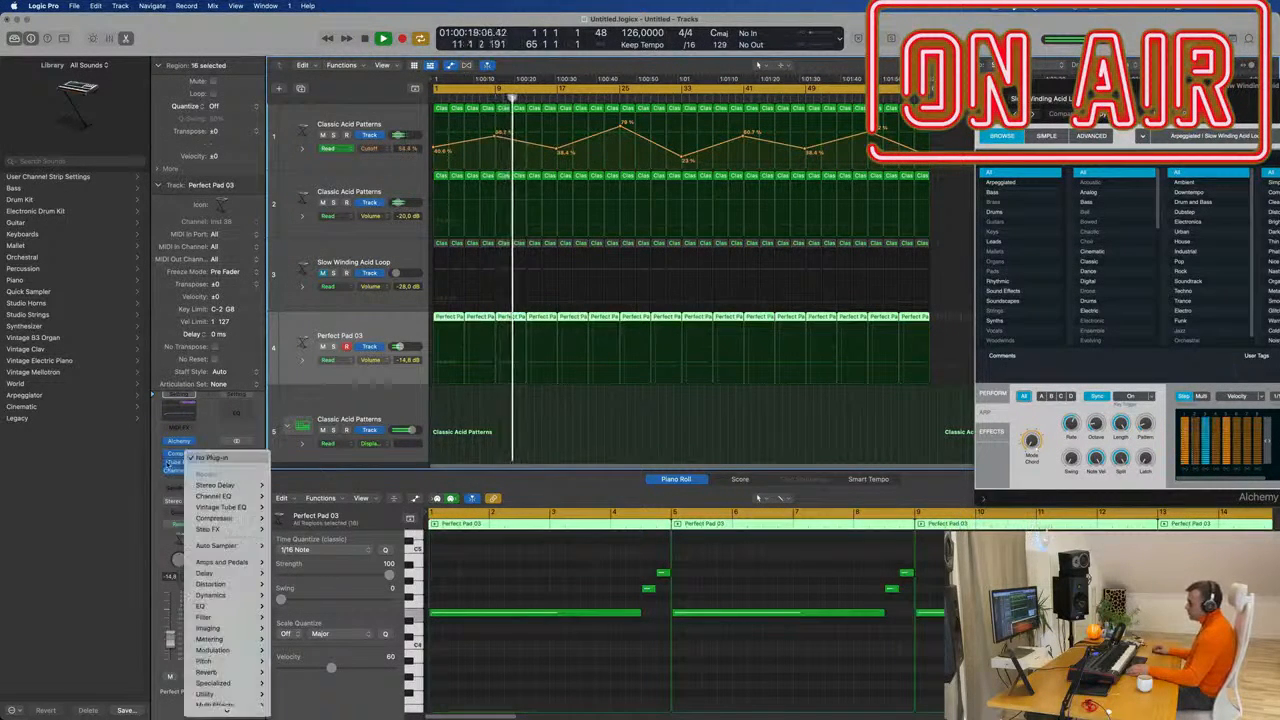
{"action": "left_click", "coordinate": [168, 464]}
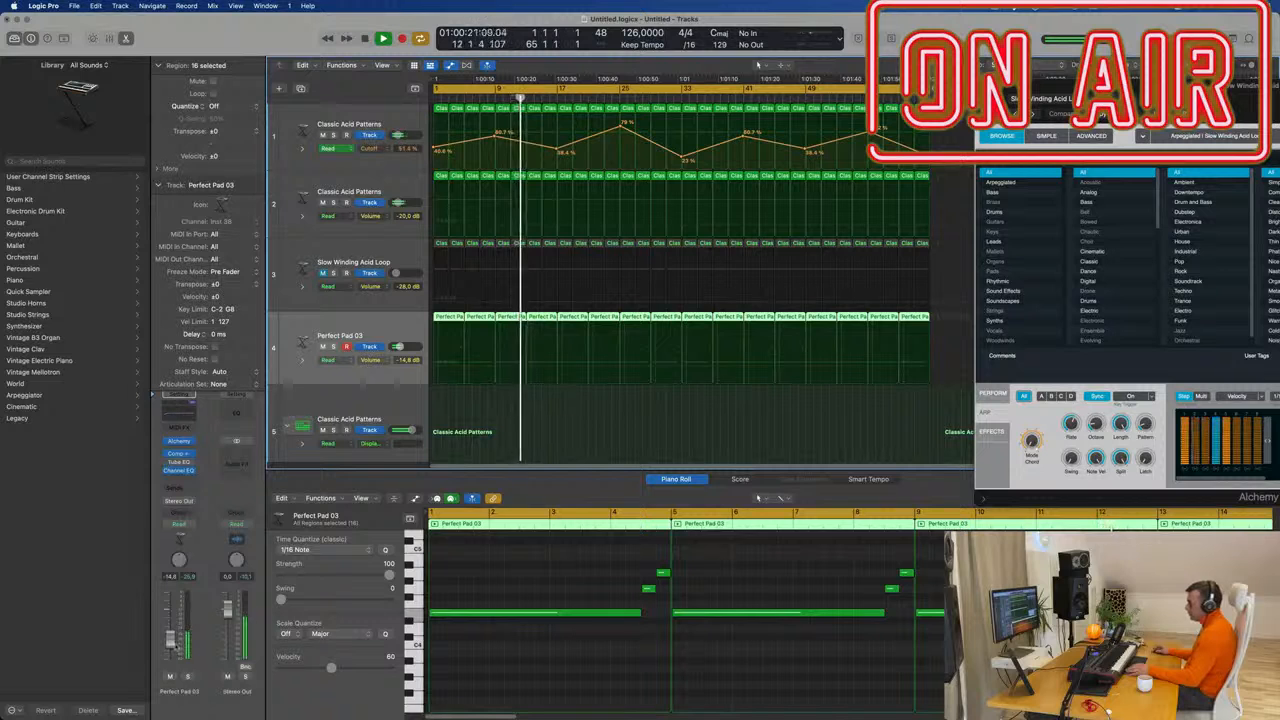
{"action": "left_click", "coordinate": [179, 470]}
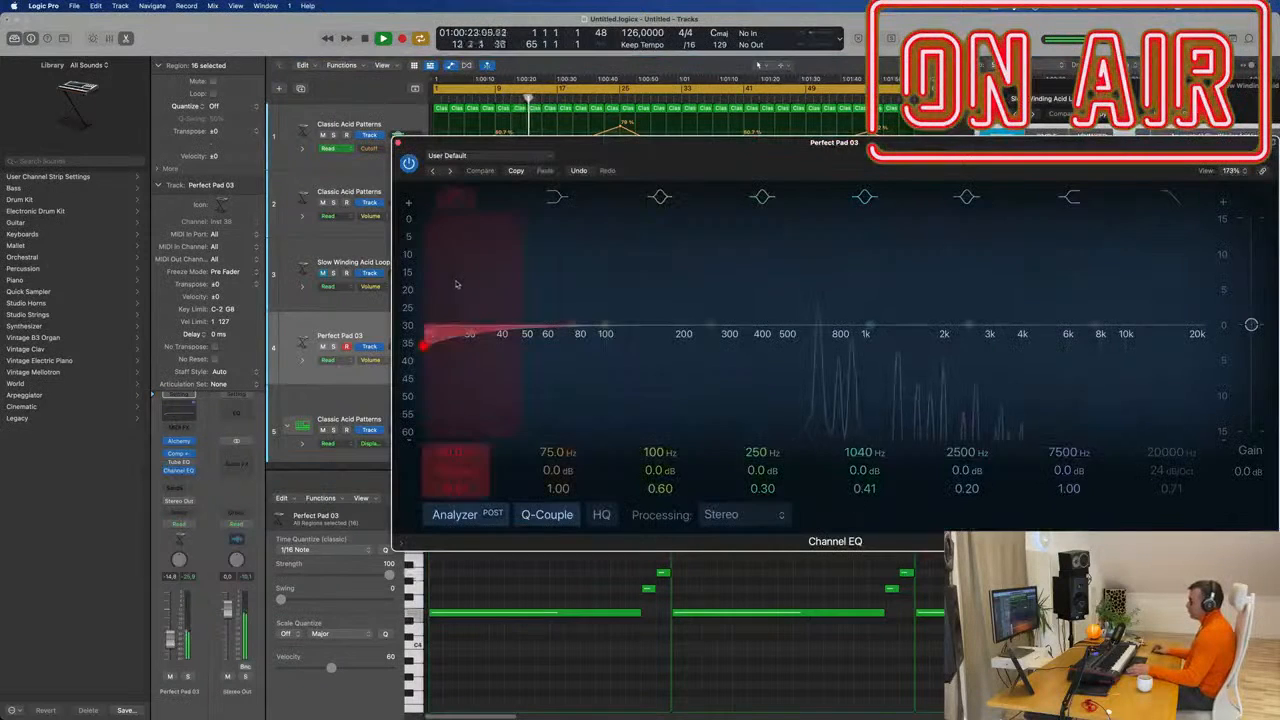
{"action": "left_click_drag", "start_coordinate": [472, 325], "coordinate": [814, 335]}
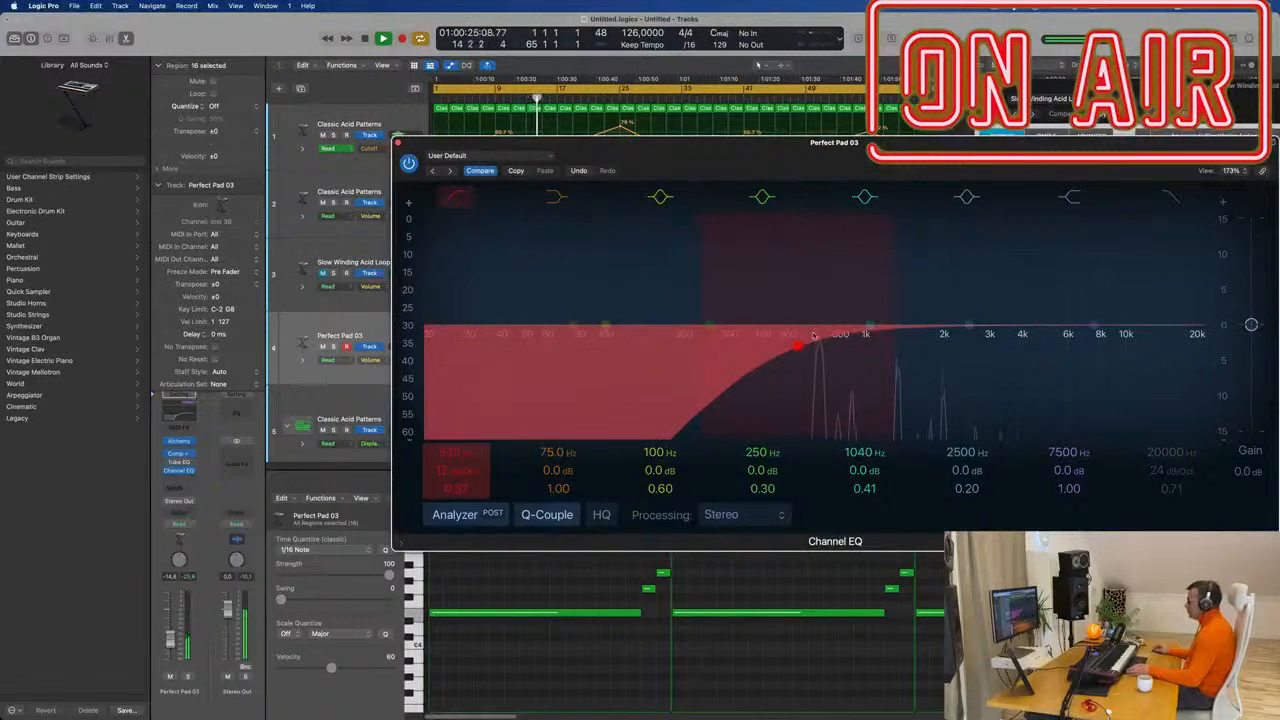
Close the EQ and transpose all 48 pad notes up an octave, then back down.
{"action": "left_click", "coordinate": [398, 143]}
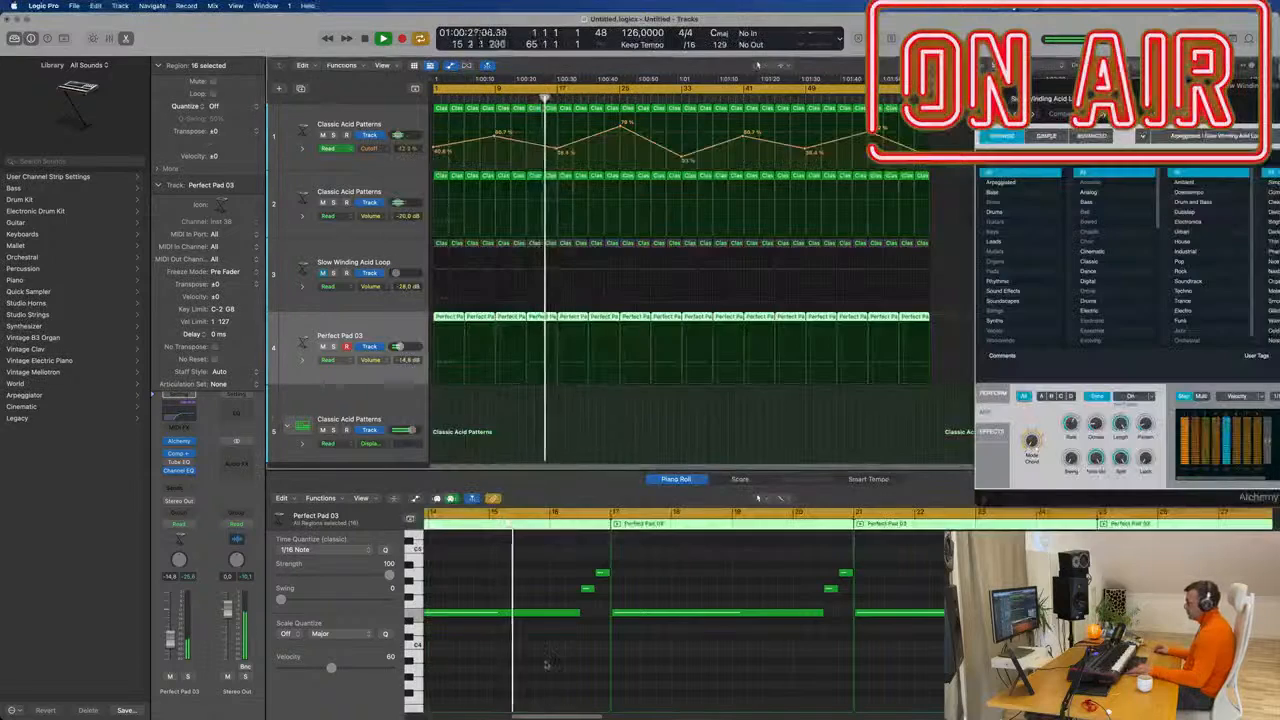
{"action": "left_click", "coordinate": [531, 641]}
{"action": "key", "text": "super+a"}
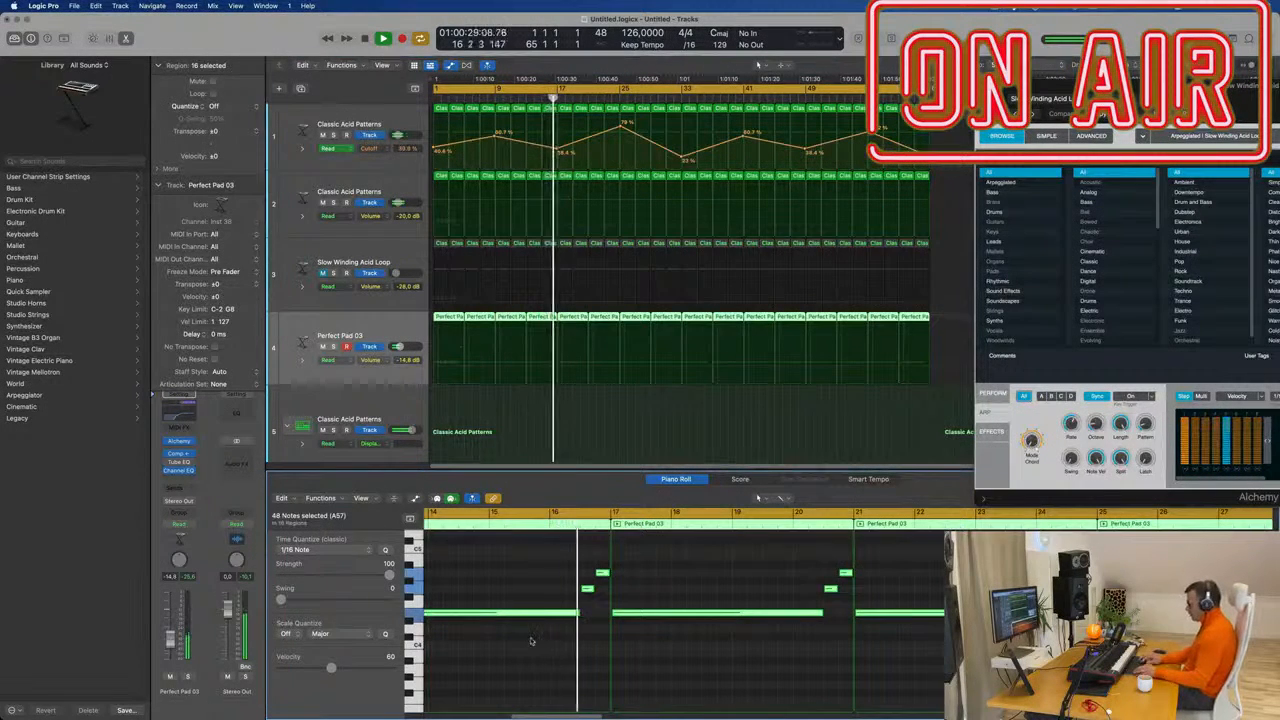
{"action": "key", "text": "alt+shift+Up"}
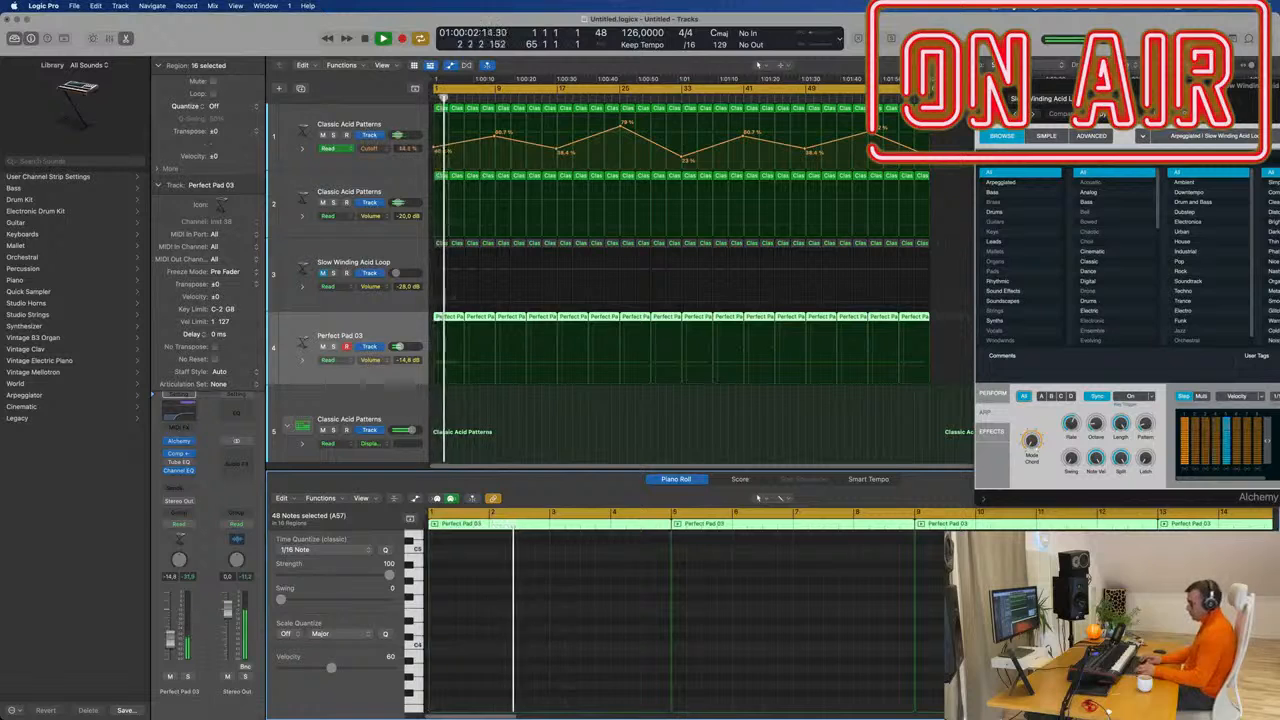
{"action": "key", "text": "alt+shift+Down"}
{"action": "key", "text": "Return"}
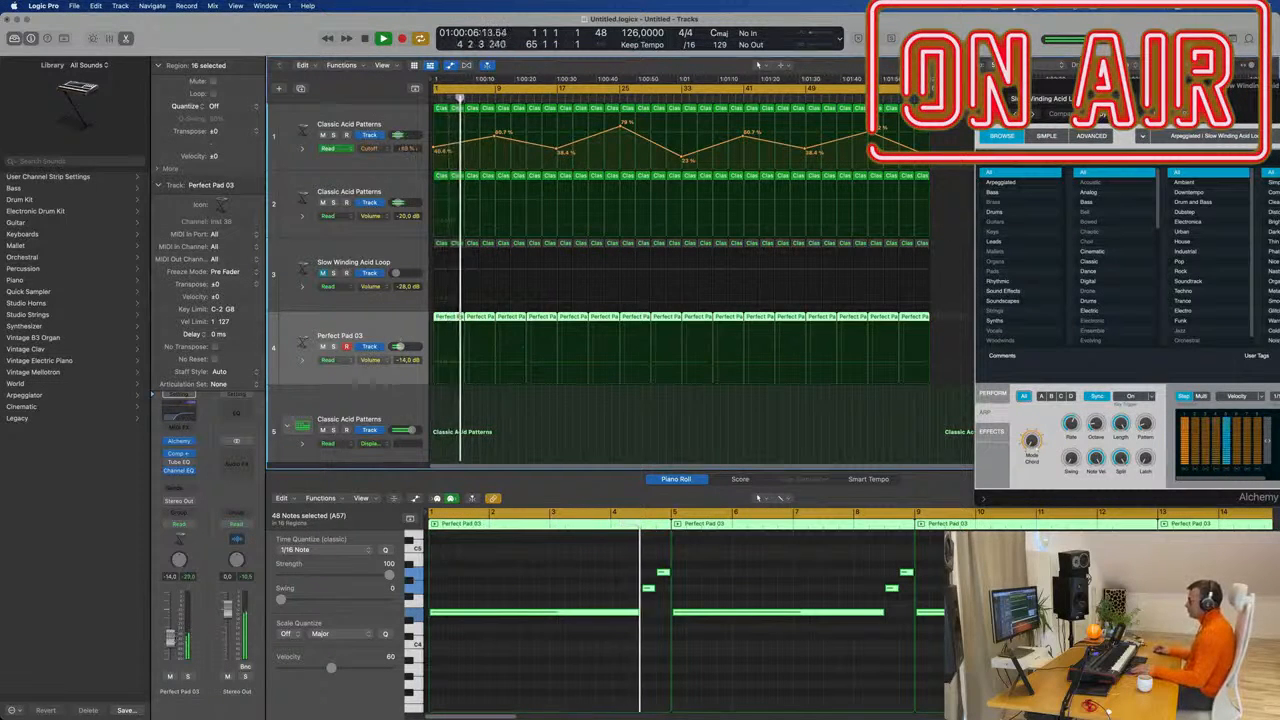
Close Alchemy, zoom out and shrink track heights so the 909 drum tracks show below the pad.
{"action": "left_click", "coordinate": [983, 86]}
{"action": "key", "text": "super+Left"}
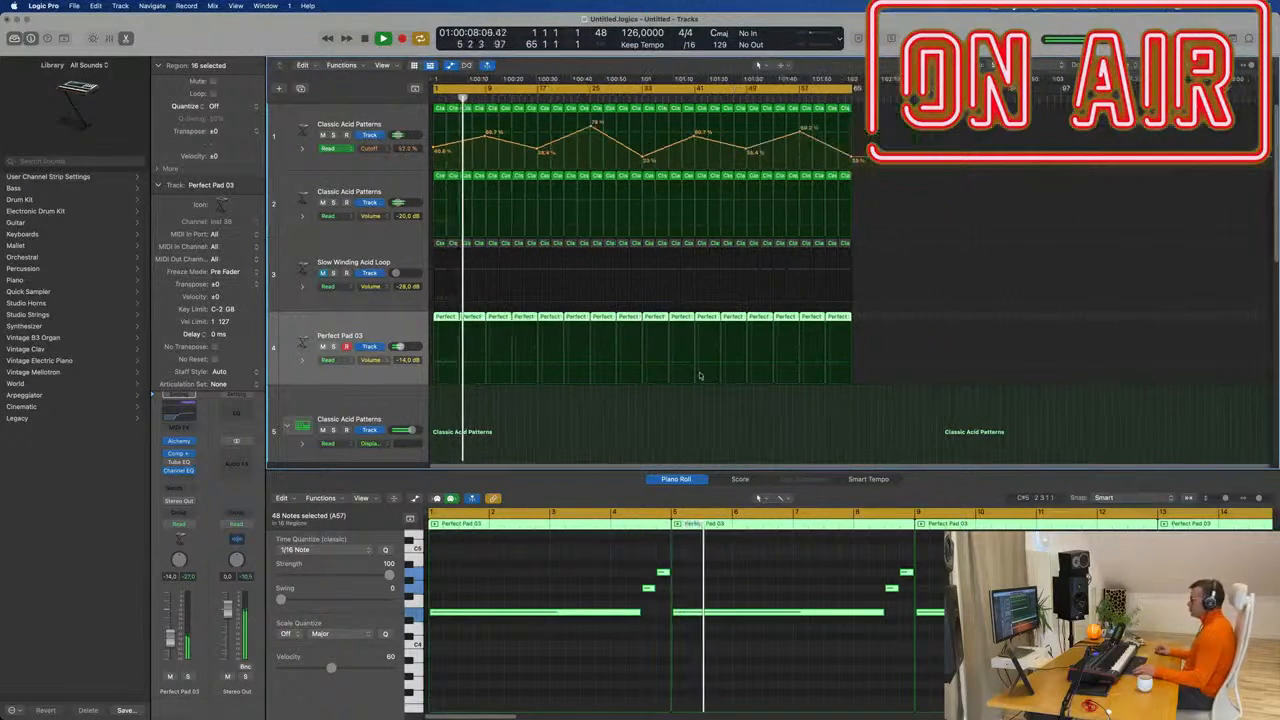
{"action": "key", "text": "super+Right"}
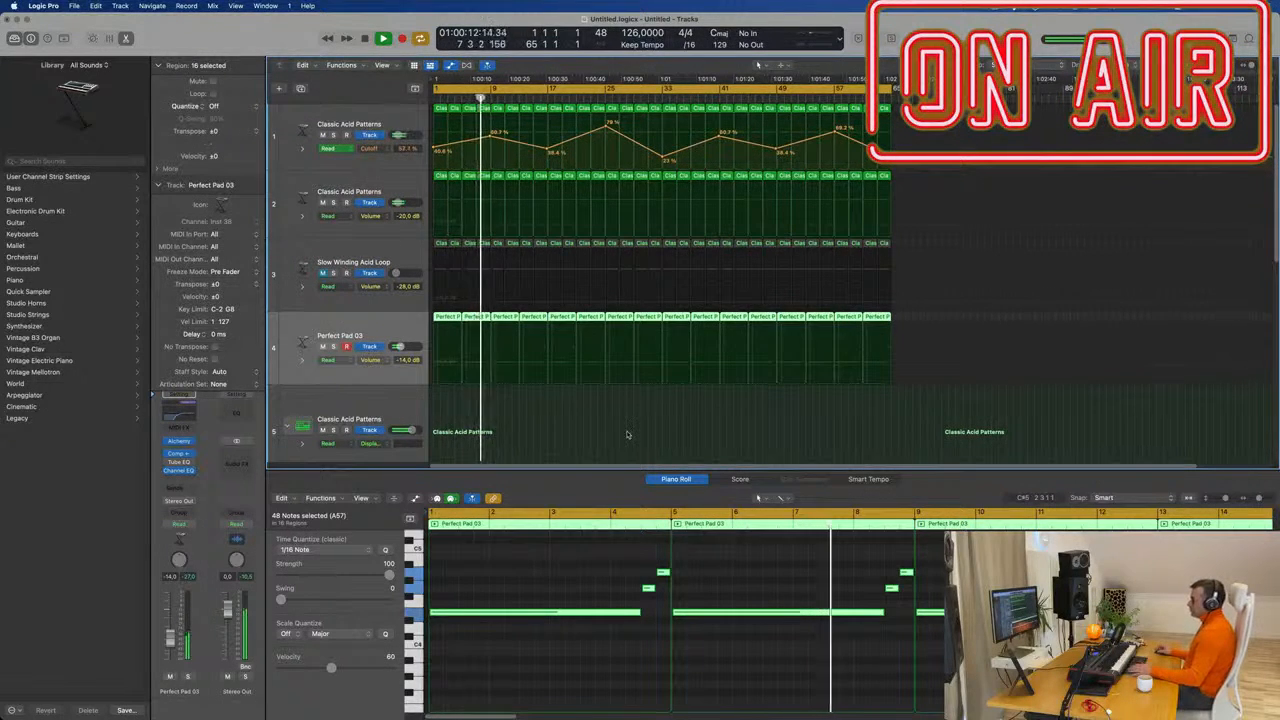
{"action": "scroll", "coordinate": [628, 434], "scroll_direction": "down", "scroll_amount": 1}
{"action": "scroll", "coordinate": [628, 434], "scroll_direction": "down", "scroll_amount": 5}
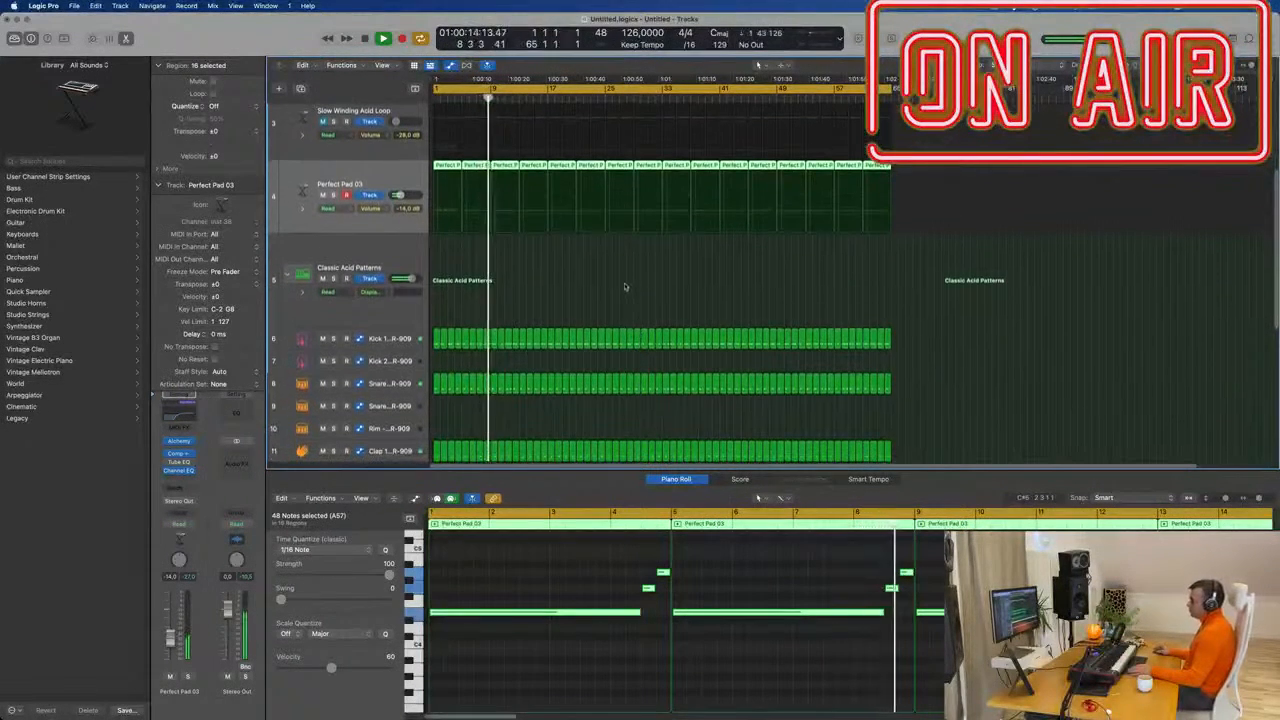
{"action": "left_click", "coordinate": [625, 287]}
{"action": "key", "text": "super+Up"}
{"action": "key", "text": "super+Up"}
{"action": "key", "text": "super+Up"}
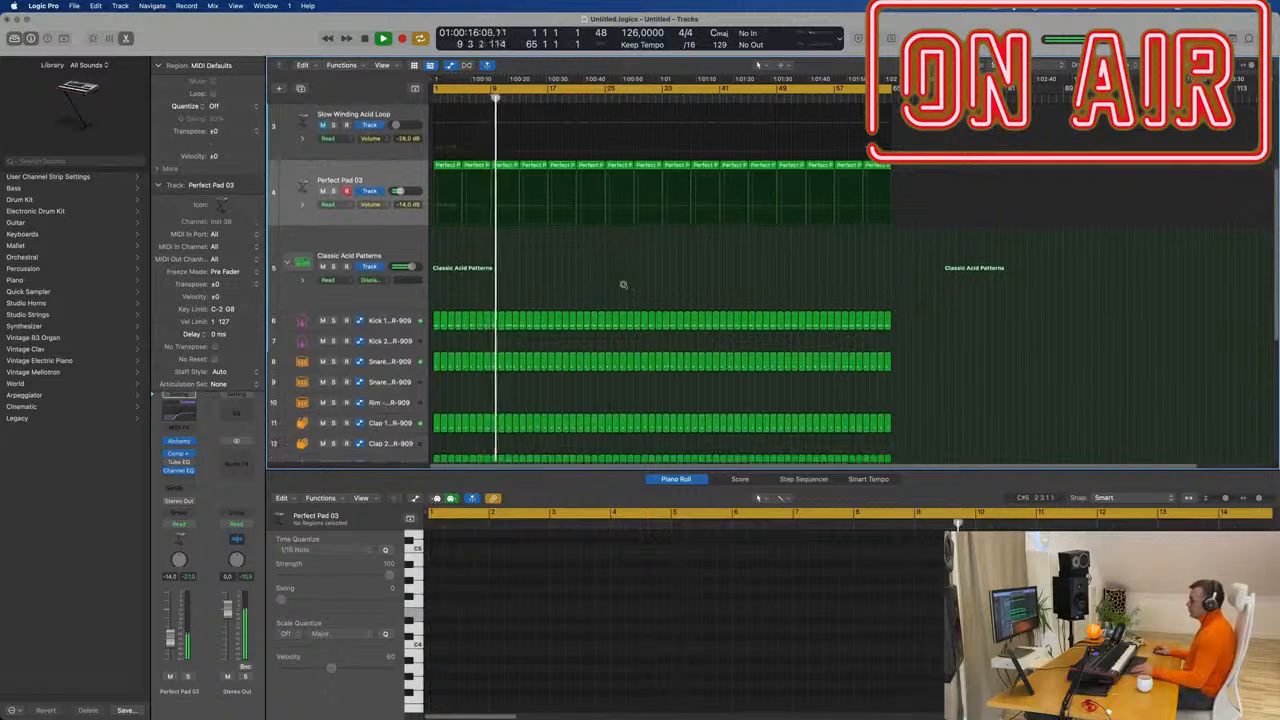
{"action": "scroll", "coordinate": [580, 243], "scroll_direction": "up", "scroll_amount": 3}
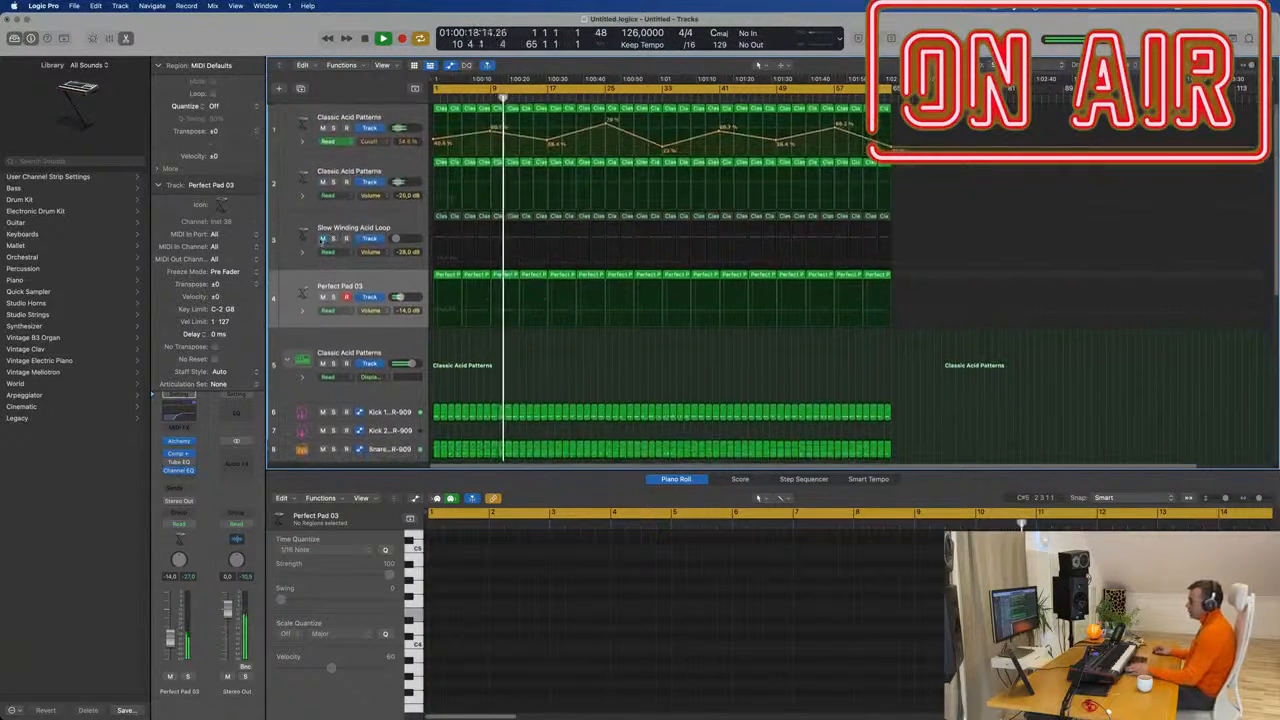
Open track 3's Alchemy and try Synth Bass Patterns, Titanic Elevations and Slow Acid Wave Bass.
{"action": "left_click", "coordinate": [370, 228]}
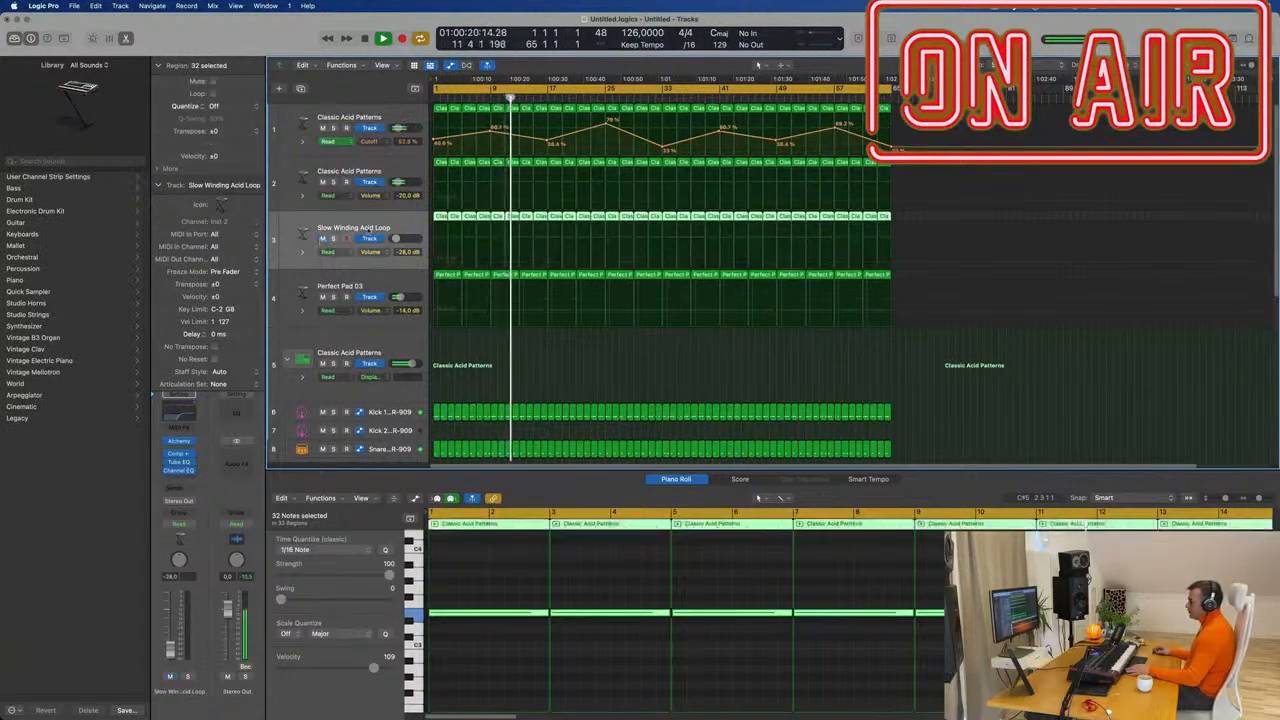
{"action": "left_click", "coordinate": [178, 441]}
{"action": "left_click_drag", "start_coordinate": [1128, 172], "coordinate": [624, 113]}
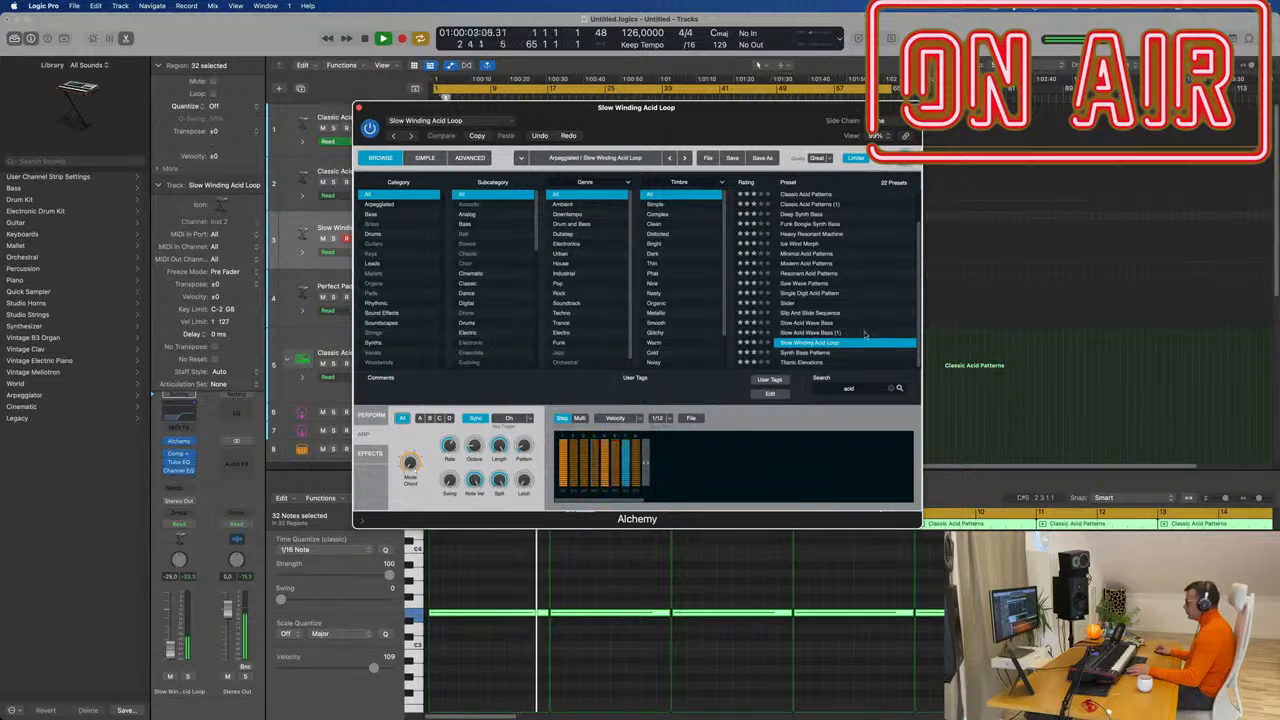
{"action": "left_click", "coordinate": [820, 354]}
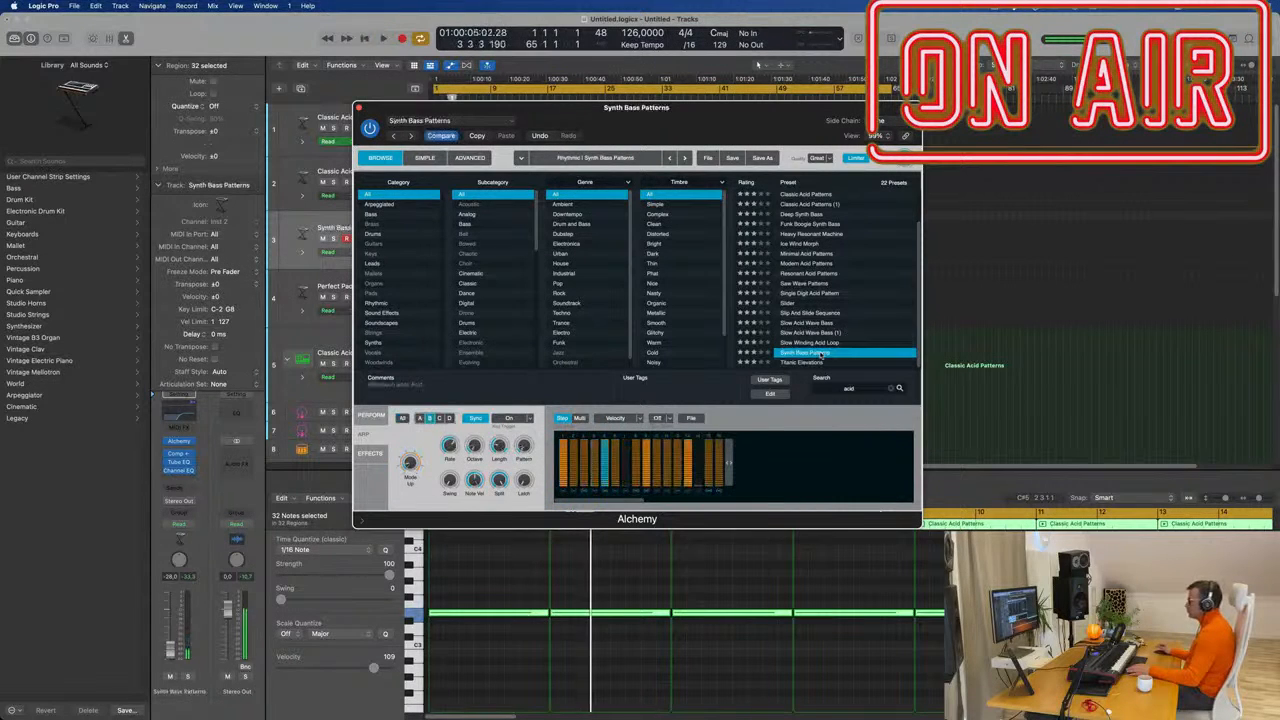
{"action": "left_click", "coordinate": [810, 362]}
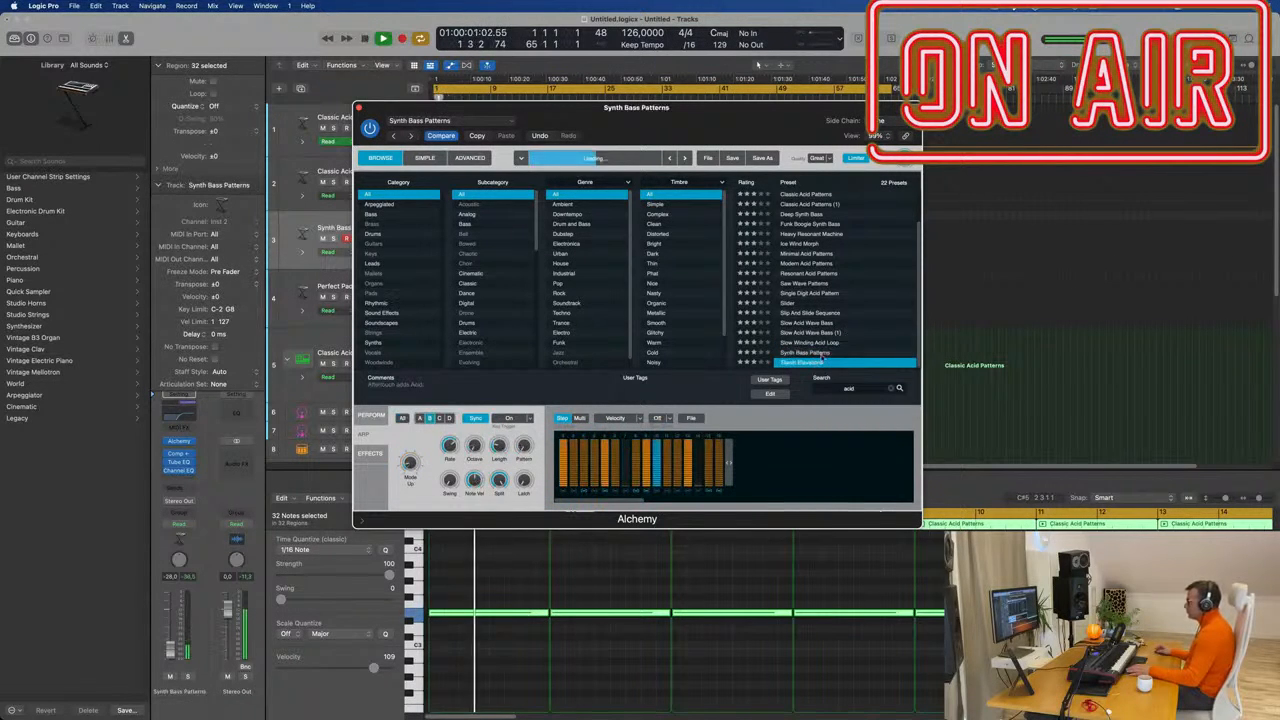
{"action": "left_click", "coordinate": [818, 323]}
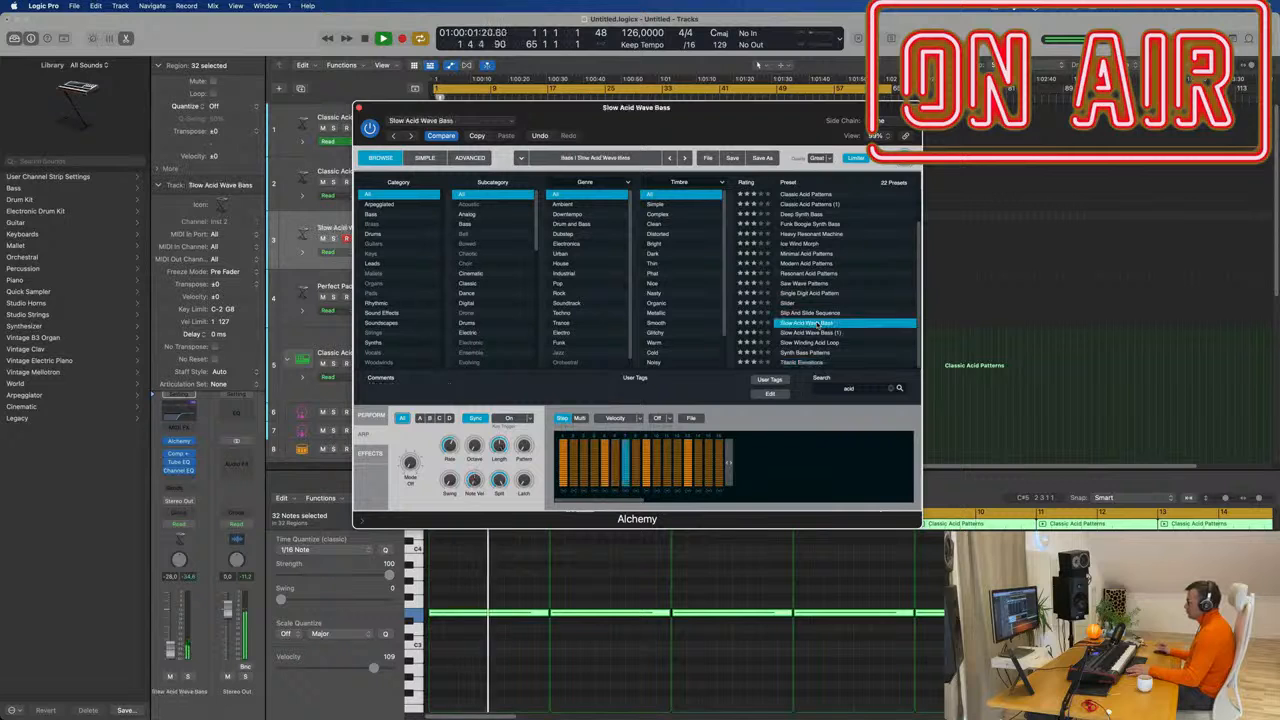
Audition Acid Etched Bass, Acid Trance Pattern, Astro Funk, Blurry Machinery, Deep Synth Bass and Funk Boogie Synth Bass.
{"action": "left_click_drag", "start_coordinate": [697, 120], "coordinate": [890, 146]}
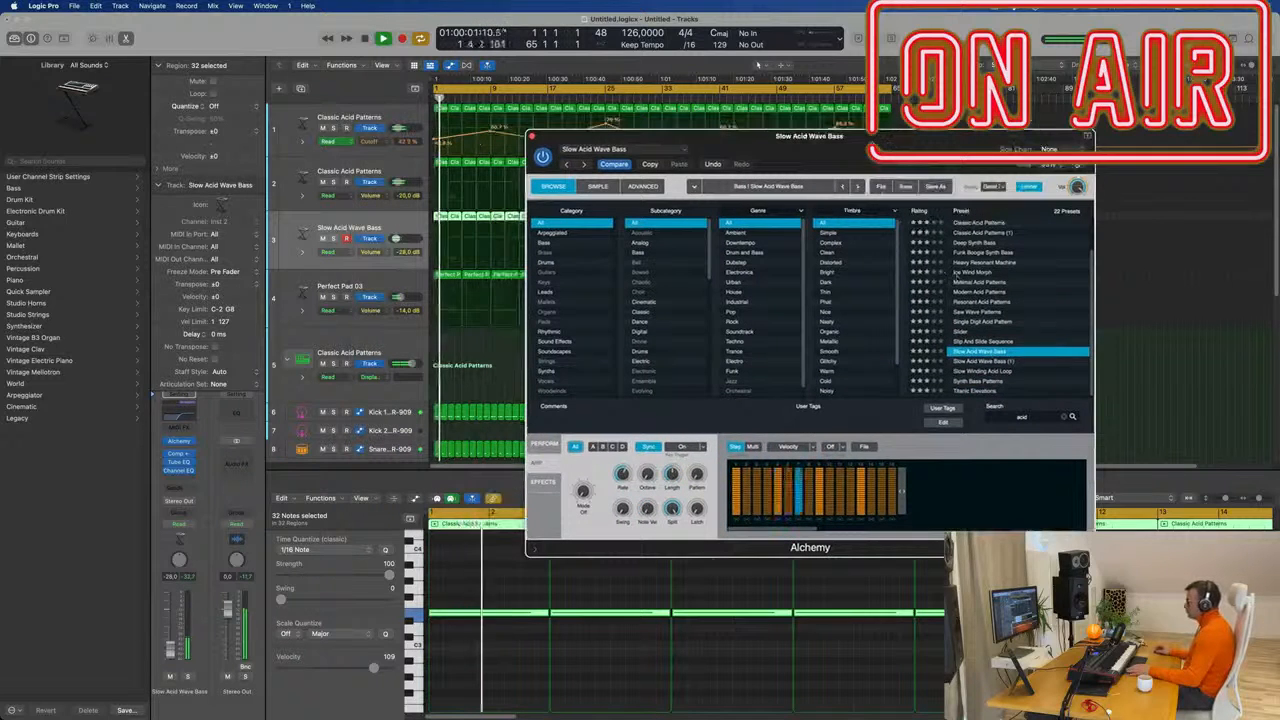
{"action": "scroll", "coordinate": [1021, 238], "scroll_direction": "up", "scroll_amount": 2}
{"action": "left_click", "coordinate": [988, 223]}
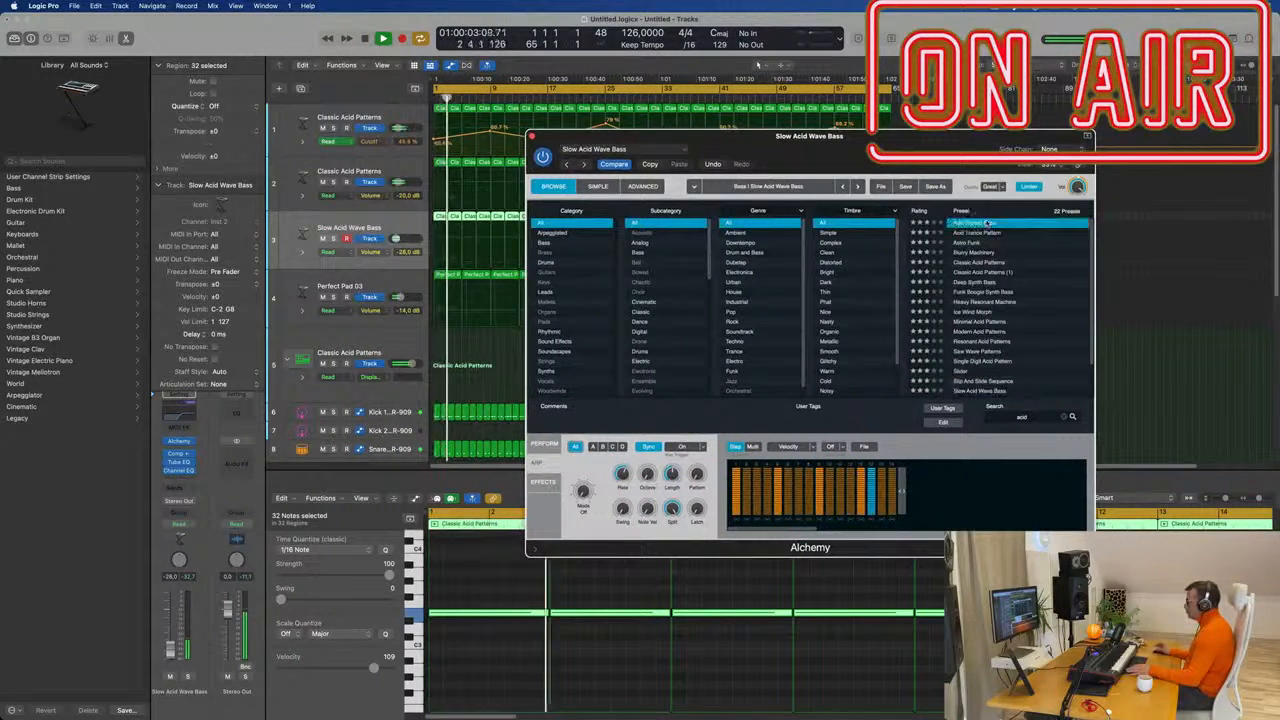
{"action": "left_click", "coordinate": [990, 233]}
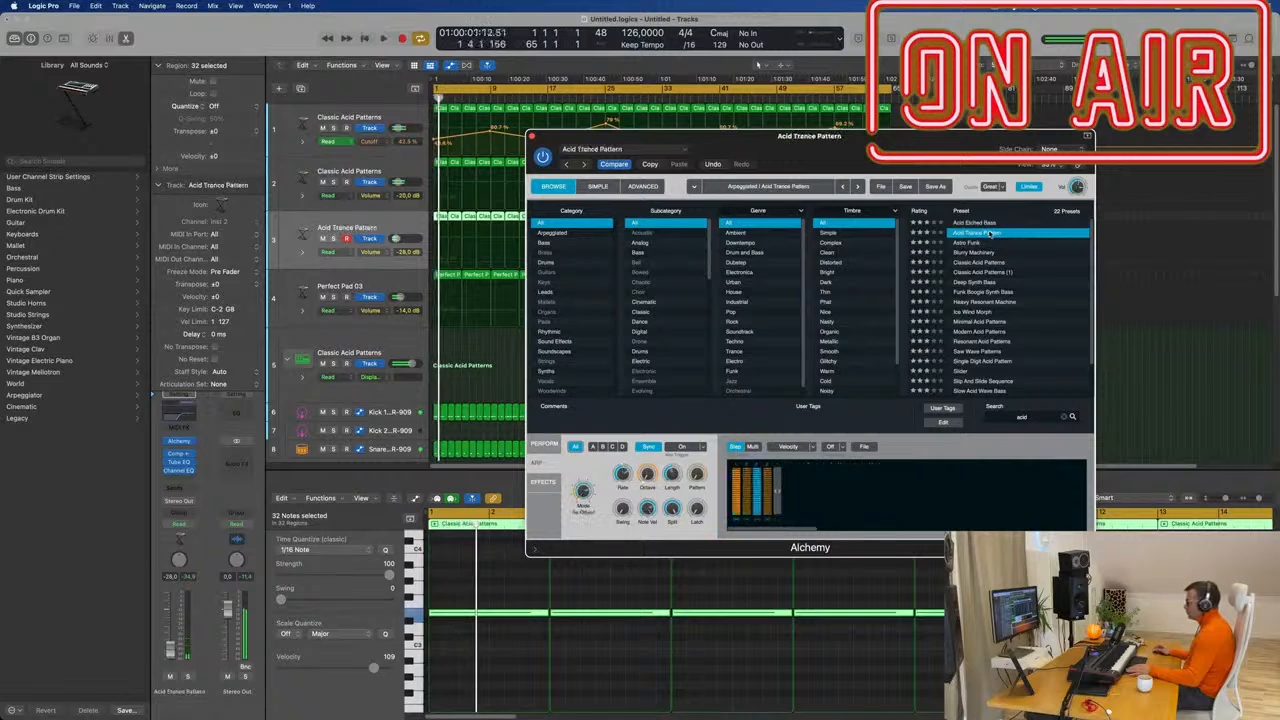
{"action": "left_click", "coordinate": [977, 244]}
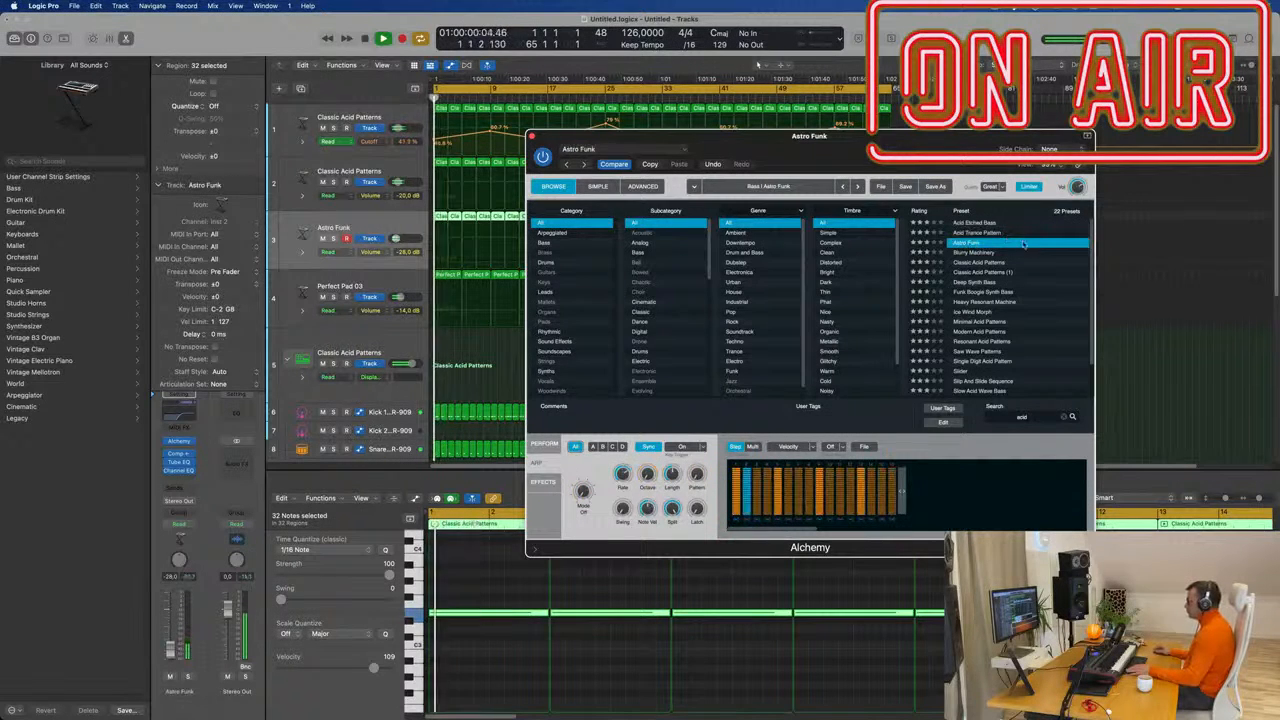
{"action": "left_click", "coordinate": [986, 253]}
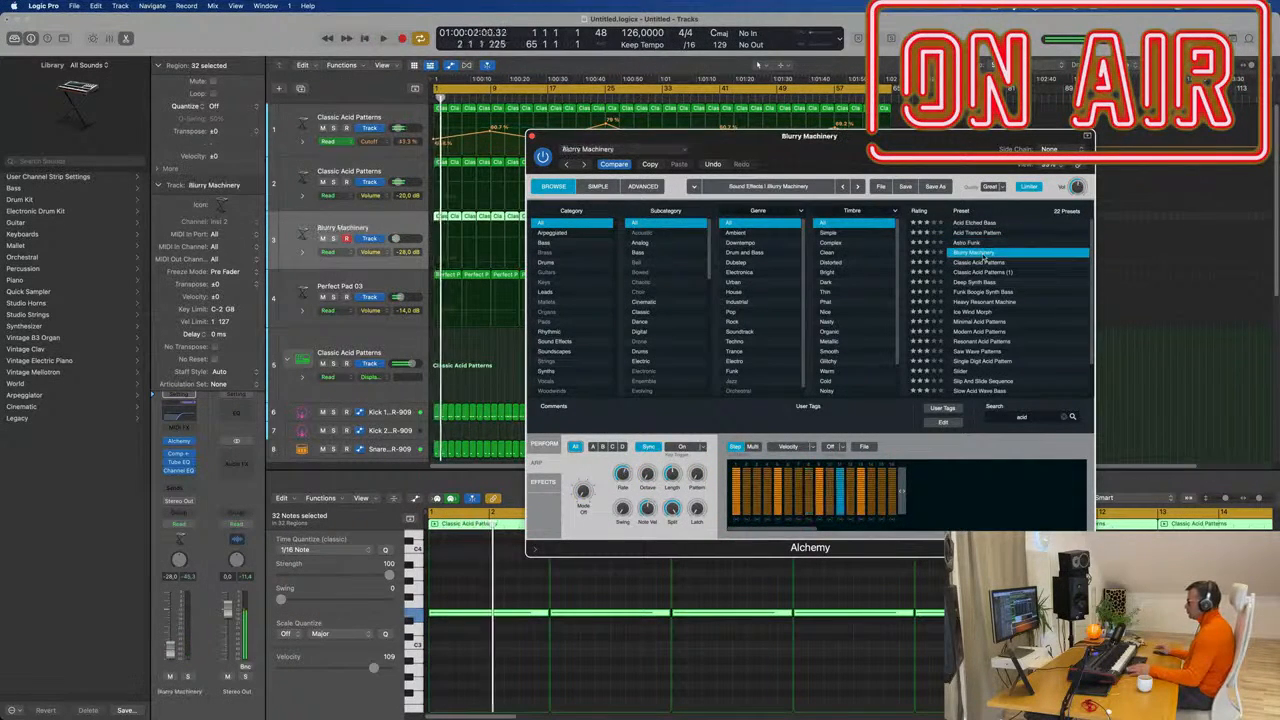
{"action": "left_click", "coordinate": [980, 284]}
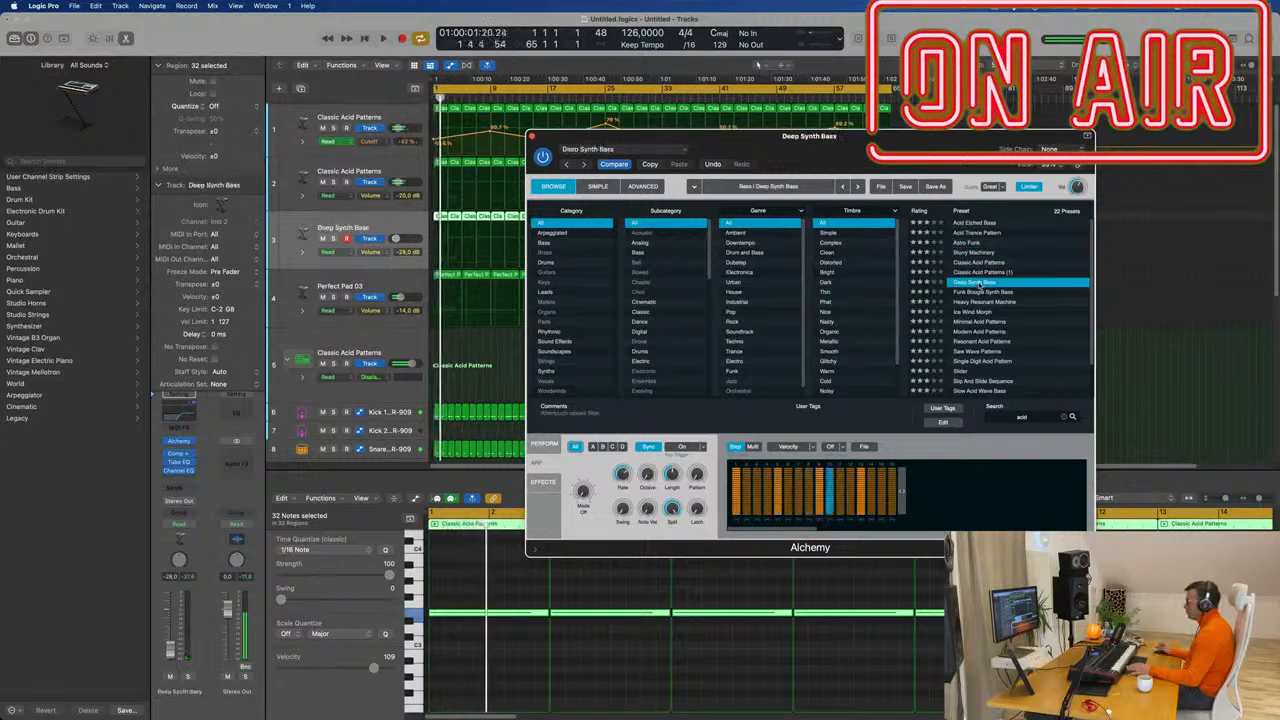
{"action": "left_click", "coordinate": [982, 291]}
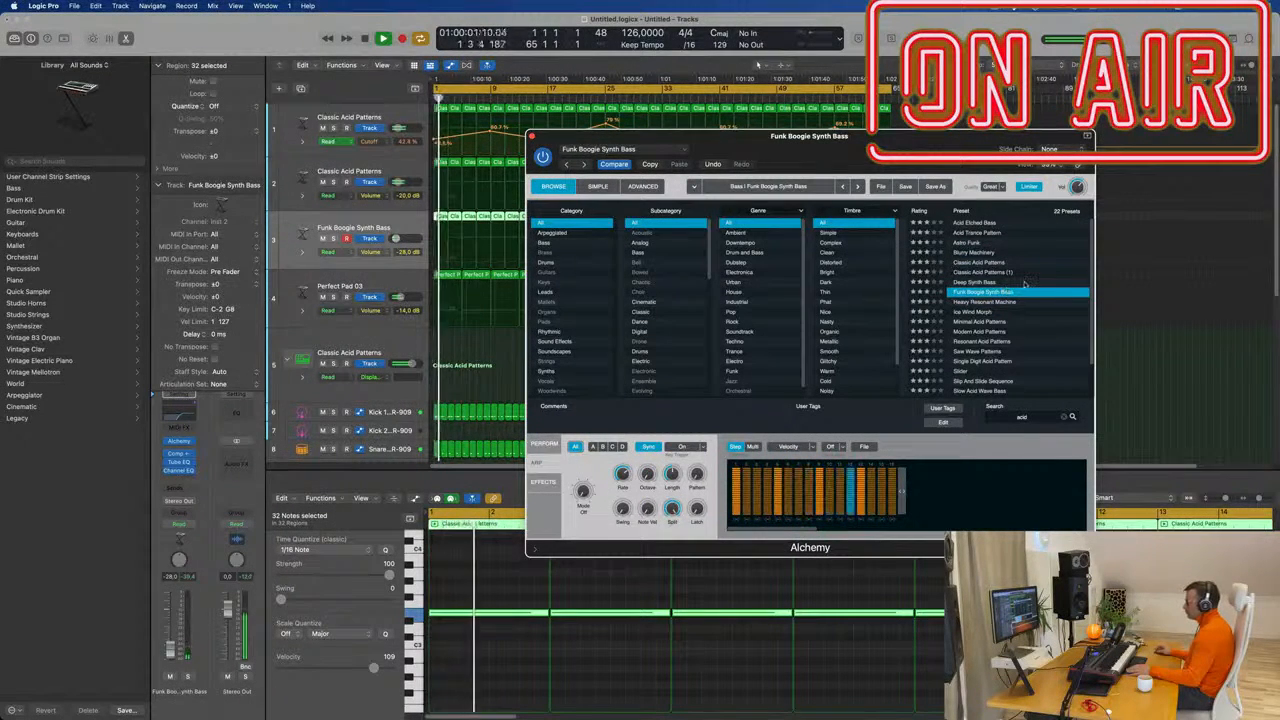
Filter presets to Arpeggiated, load Saw Wave Patterns, and raise the track fader slightly.
{"action": "scroll", "coordinate": [984, 294], "scroll_direction": "down", "scroll_amount": 3}
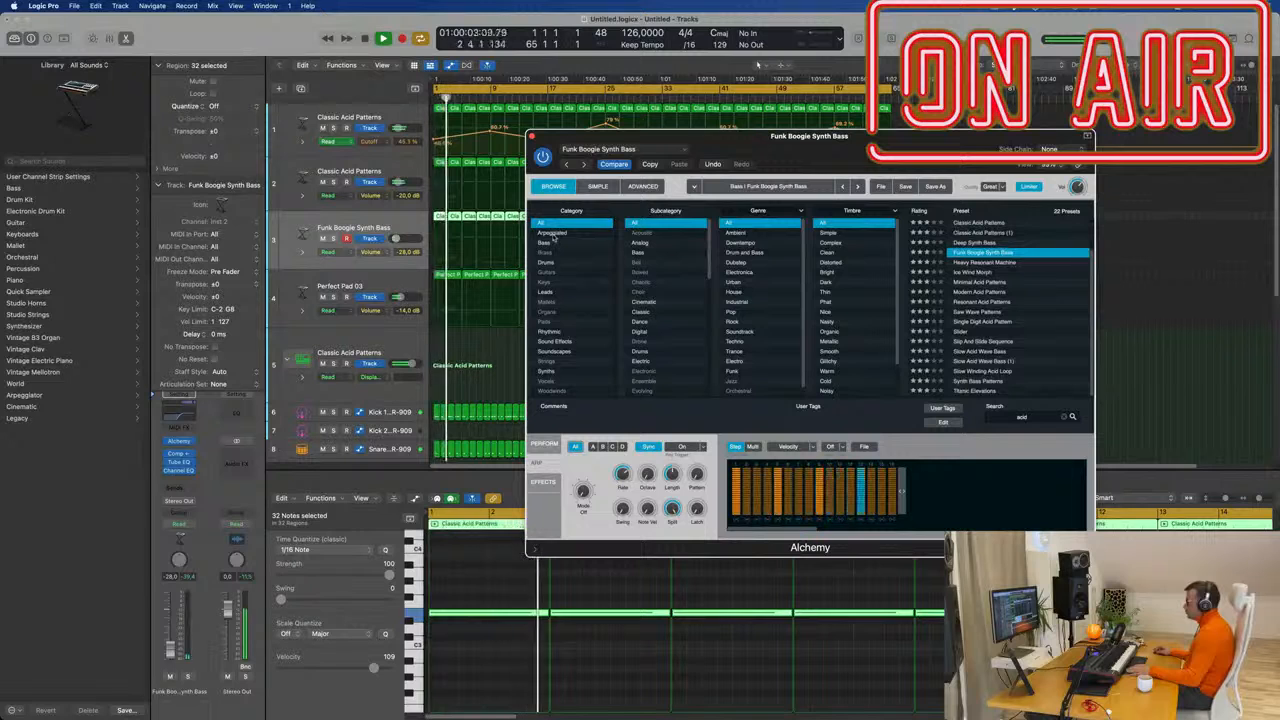
{"action": "left_click", "coordinate": [553, 233]}
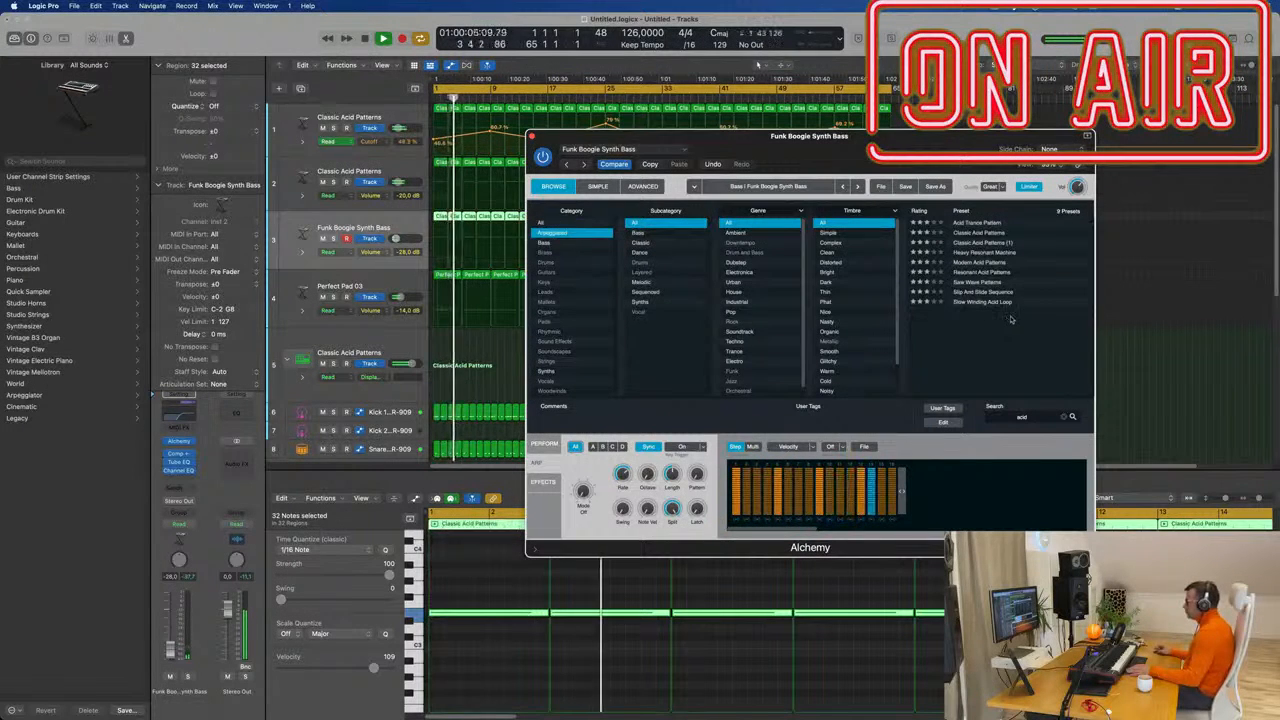
{"action": "left_click", "coordinate": [985, 283]}
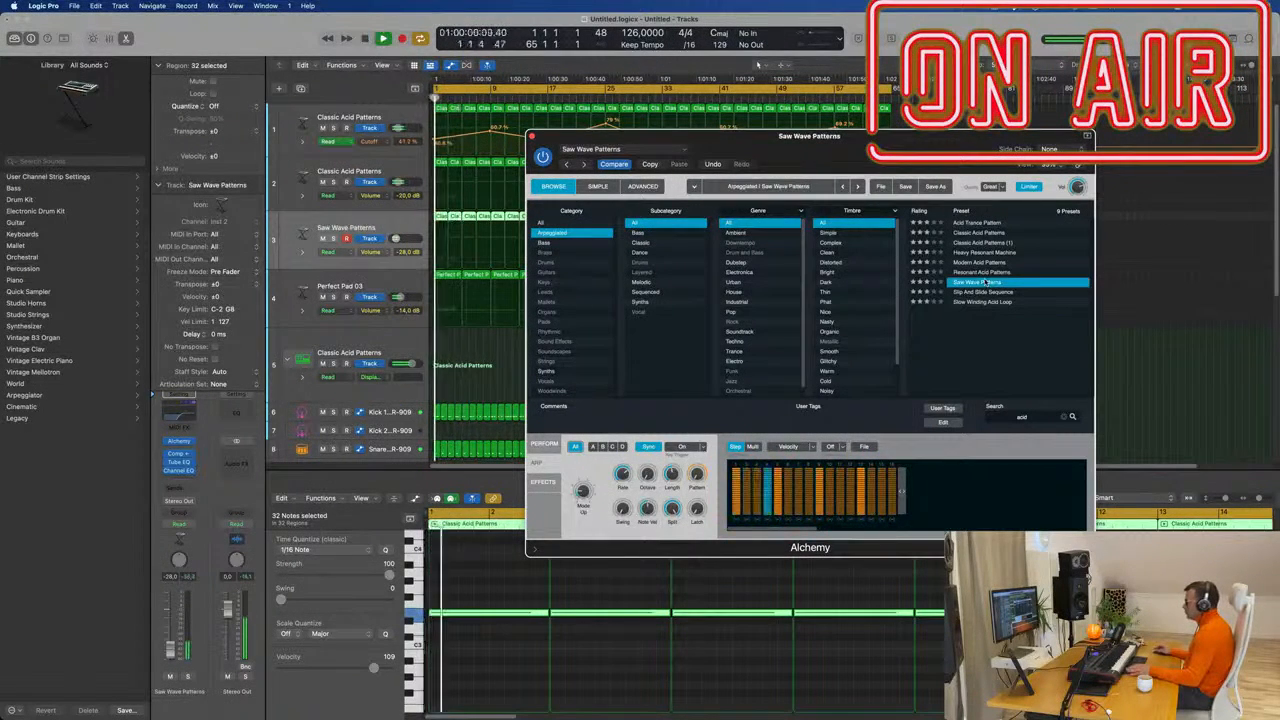
{"action": "left_click_drag", "start_coordinate": [883, 143], "coordinate": [956, 143]}
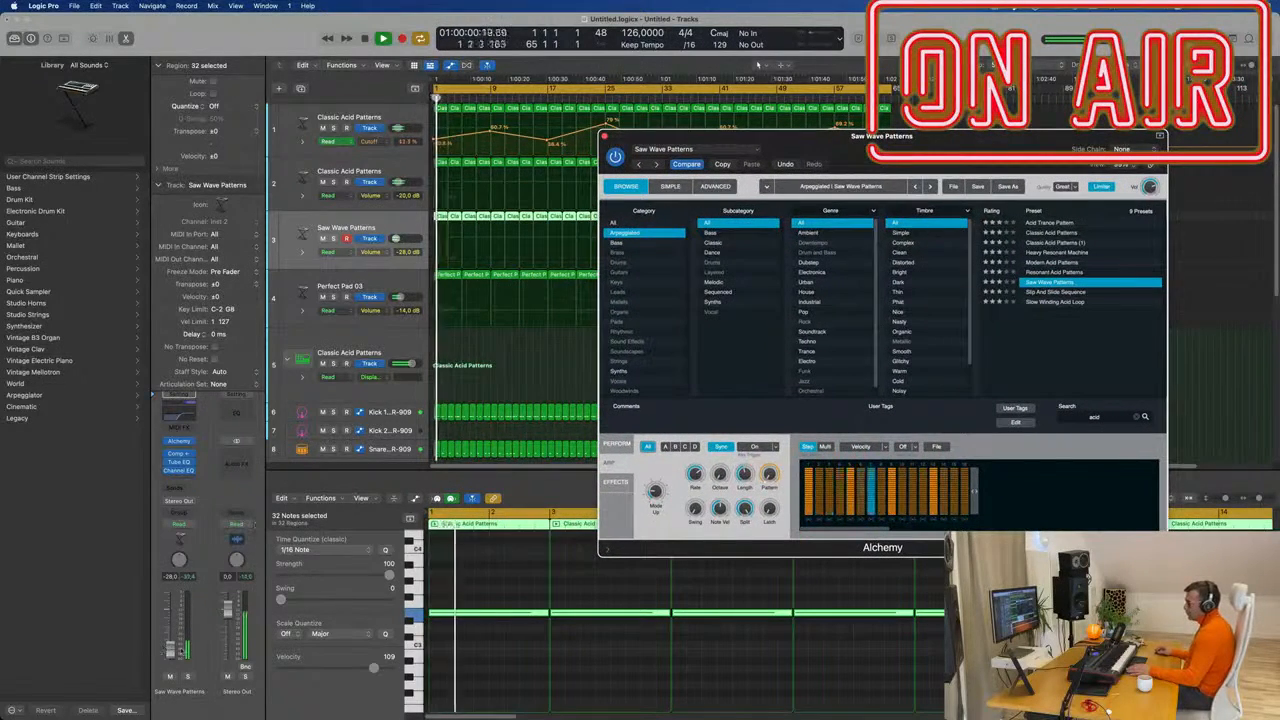
{"action": "left_click_drag", "start_coordinate": [170, 650], "coordinate": [170, 647]}
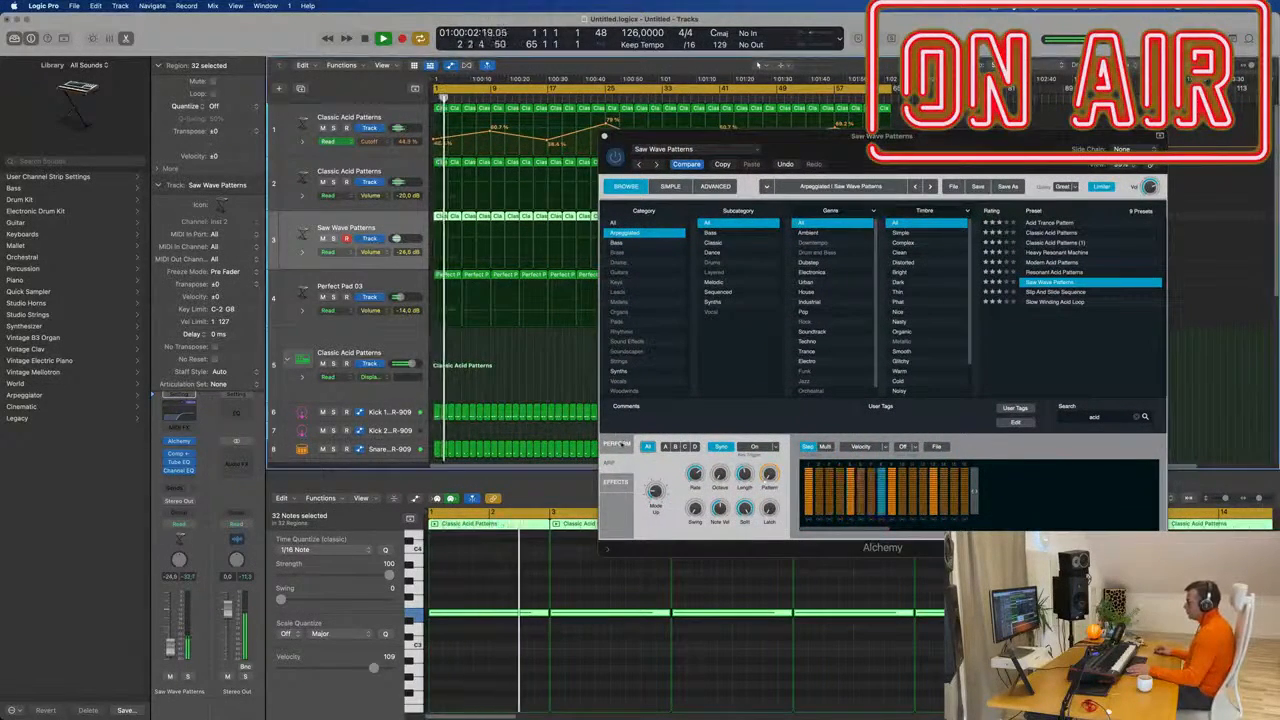
{"action": "left_click", "coordinate": [621, 444]}
Try the Filtered, Resonant and Gated Pulse variations, settling on Acid Pulse.
{"action": "left_click", "coordinate": [723, 466]}
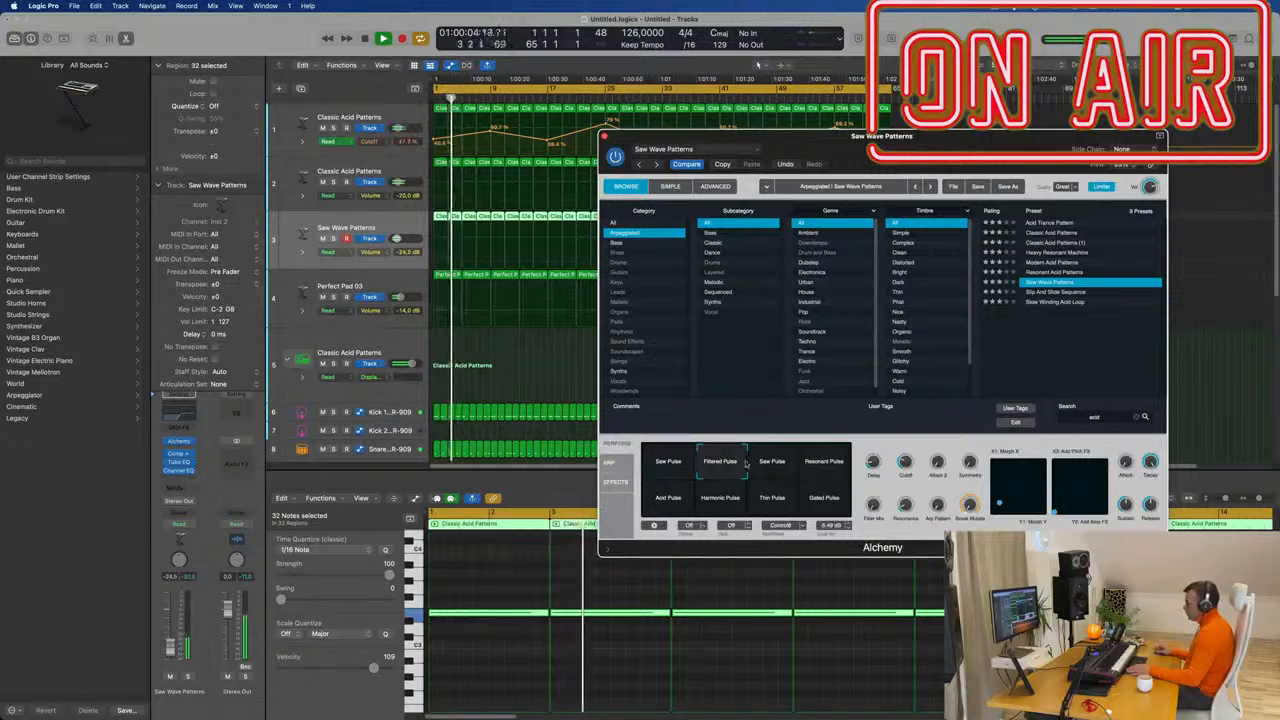
{"action": "left_click", "coordinate": [832, 461]}
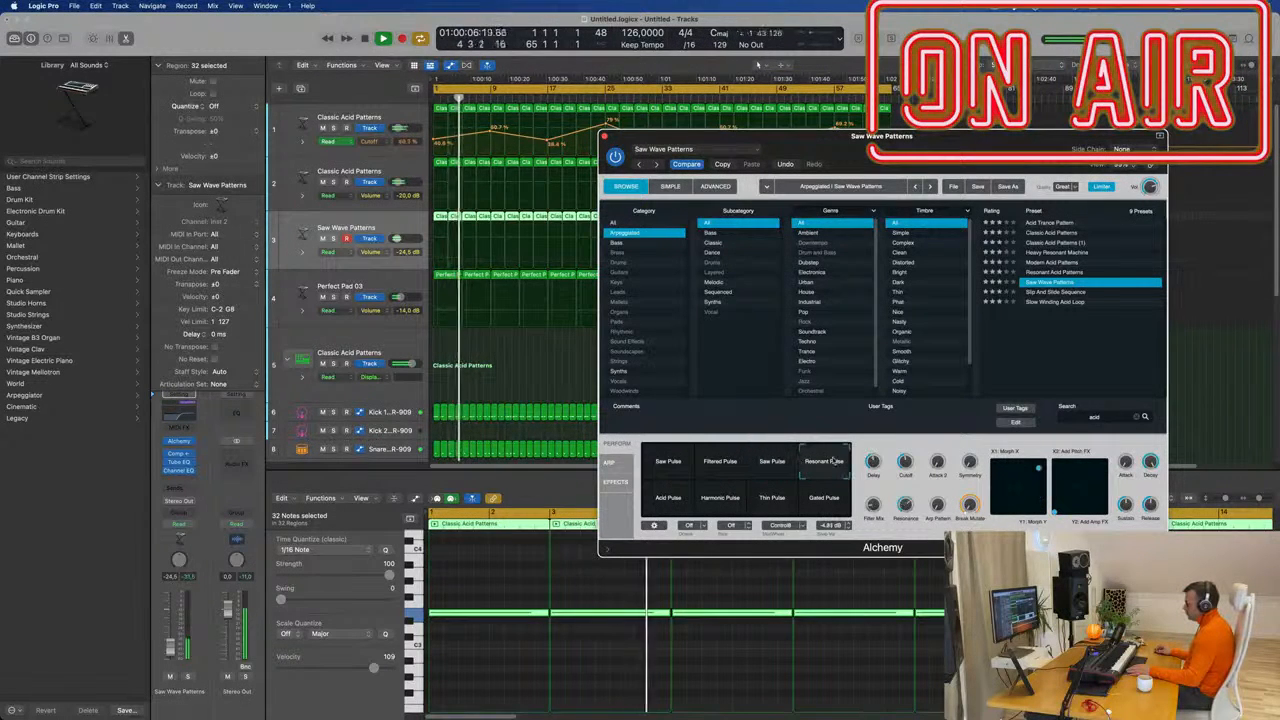
{"action": "left_click", "coordinate": [831, 500]}
{"action": "left_click_drag", "start_coordinate": [764, 503], "coordinate": [668, 500]}
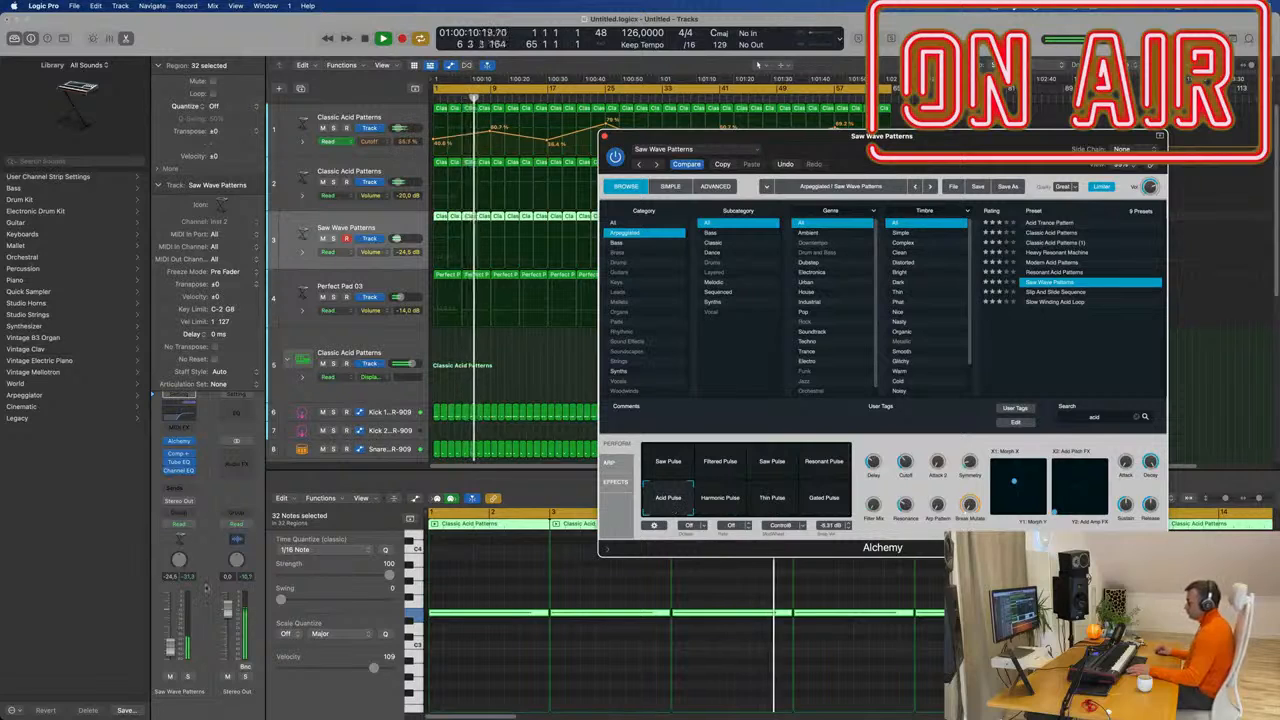
Raise the Saw Wave Patterns fader to about -18.5 dB and close Alchemy.
{"action": "left_click_drag", "start_coordinate": [171, 648], "coordinate": [171, 647]}
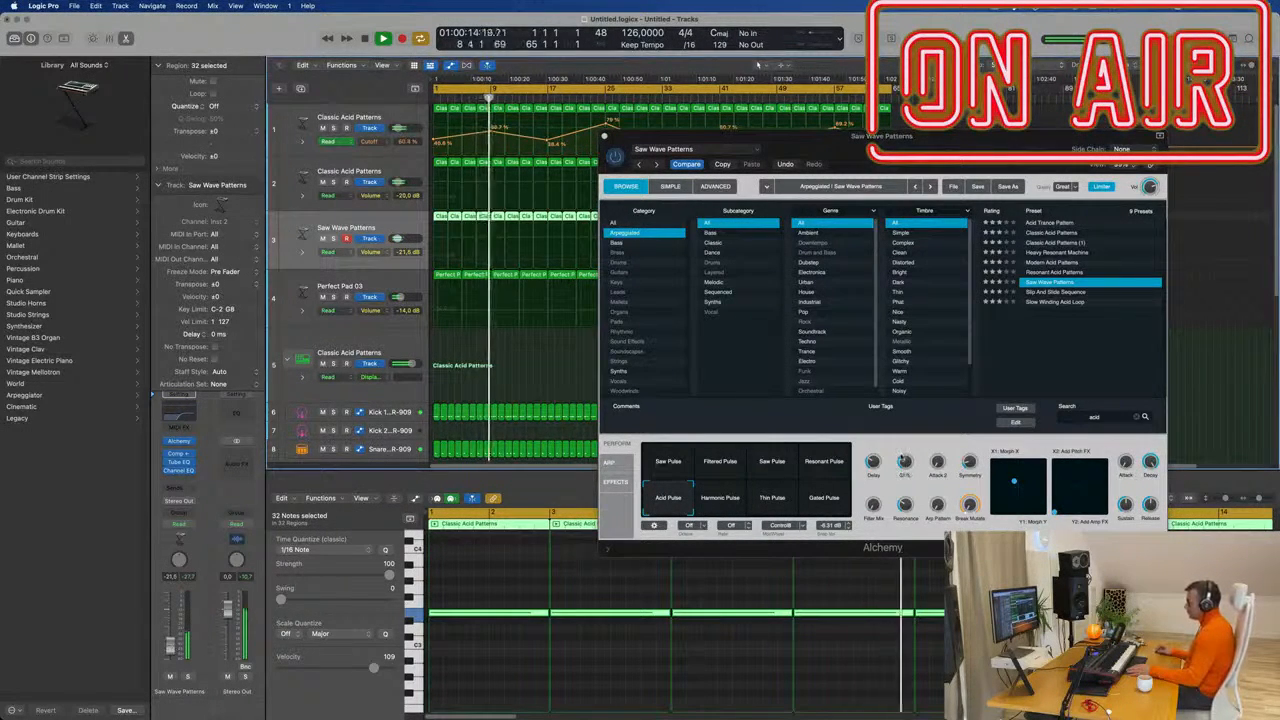
{"action": "left_click", "coordinate": [904, 462]}
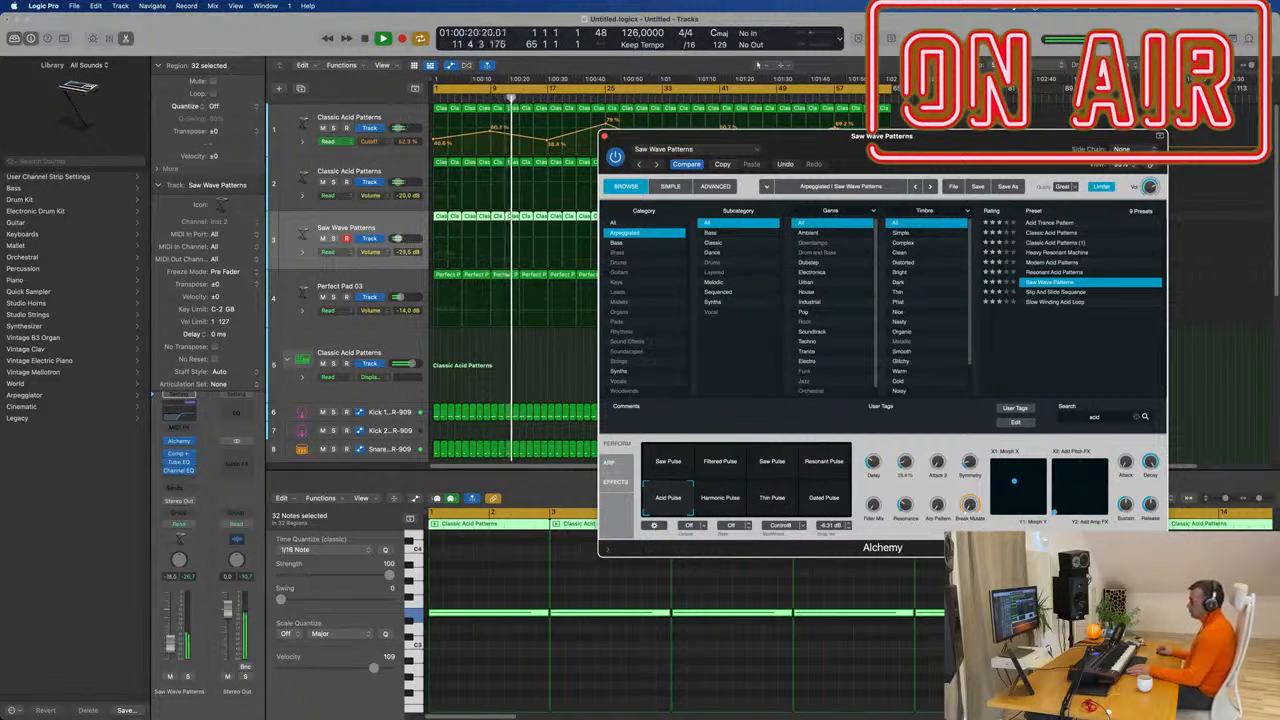
{"action": "left_click_drag", "start_coordinate": [171, 645], "coordinate": [171, 644]}
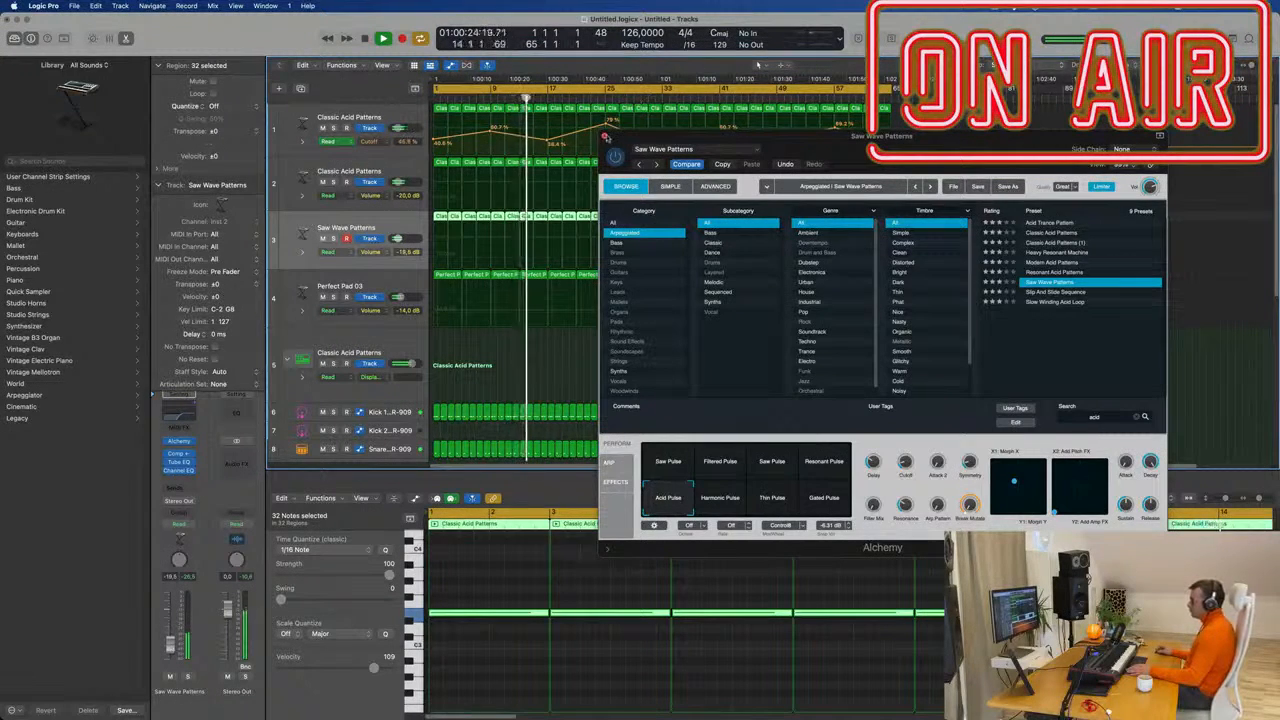
{"action": "left_click", "coordinate": [606, 136]}
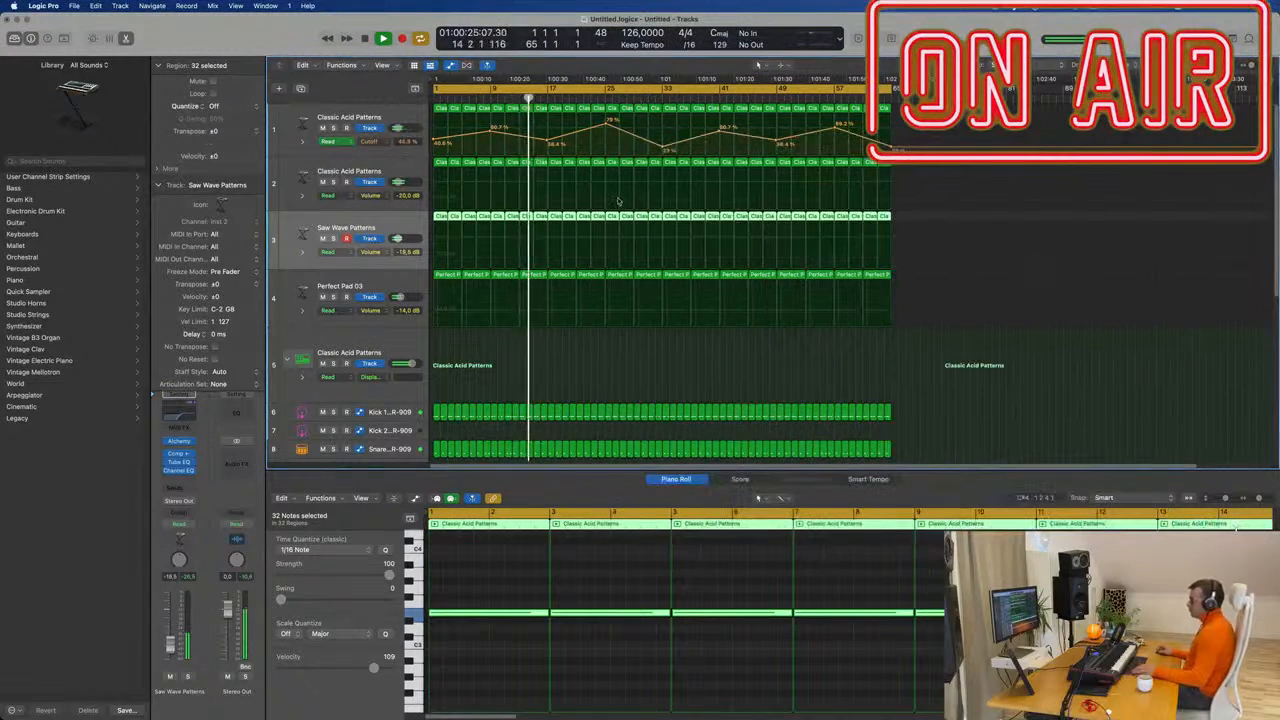
Select Saw Wave Patterns and lower its Channel EQ low cut from about 1000 Hz to 105 Hz.
{"action": "left_click", "coordinate": [577, 398]}
{"action": "scroll", "coordinate": [694, 366], "scroll_direction": "up", "scroll_amount": 5}
{"action": "scroll", "coordinate": [690, 364], "scroll_direction": "down", "scroll_amount": 3}
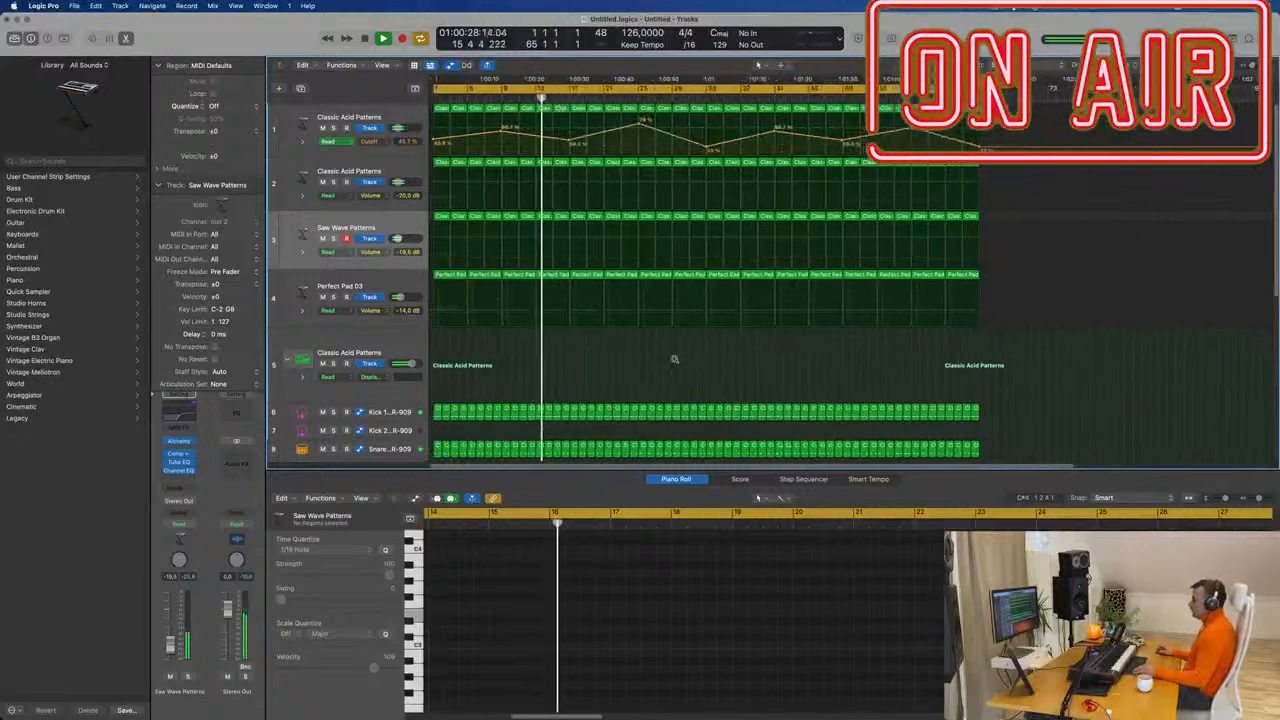
{"action": "scroll", "coordinate": [674, 359], "scroll_direction": "down", "scroll_amount": 2}
{"action": "scroll", "coordinate": [563, 350], "scroll_direction": "up", "scroll_amount": 2}
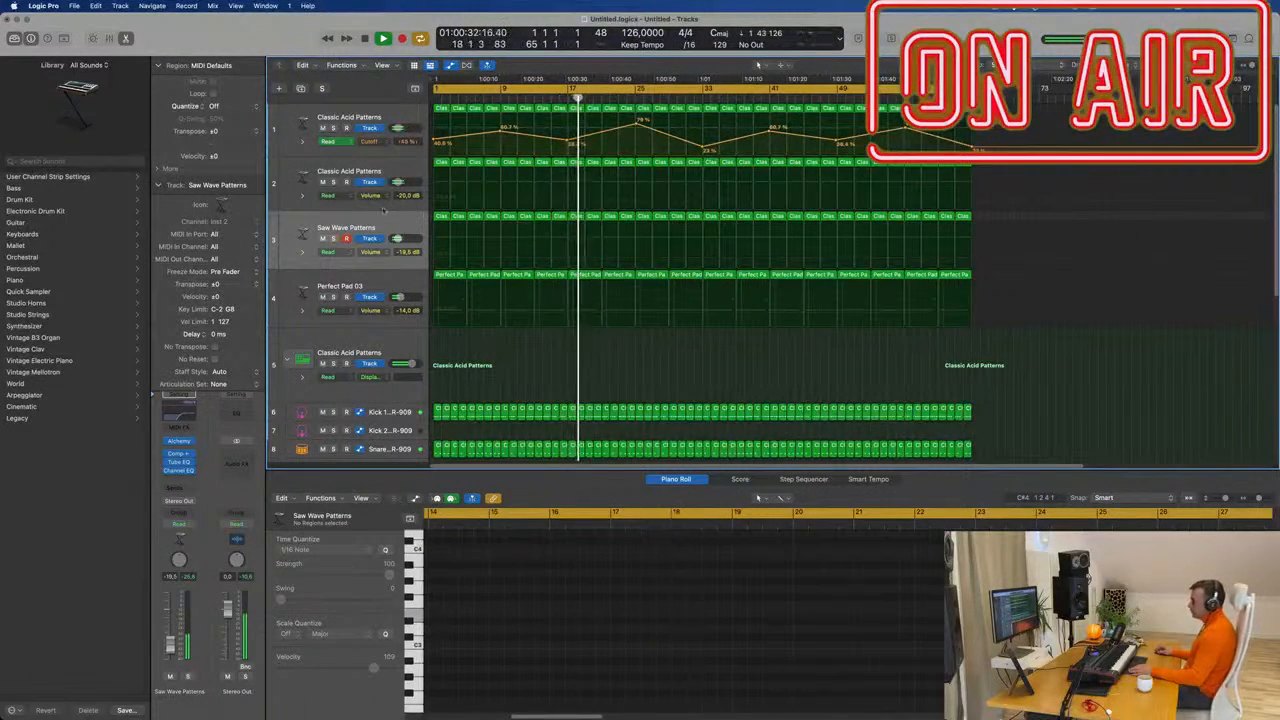
{"action": "left_click", "coordinate": [383, 217]}
{"action": "left_click", "coordinate": [179, 470]}
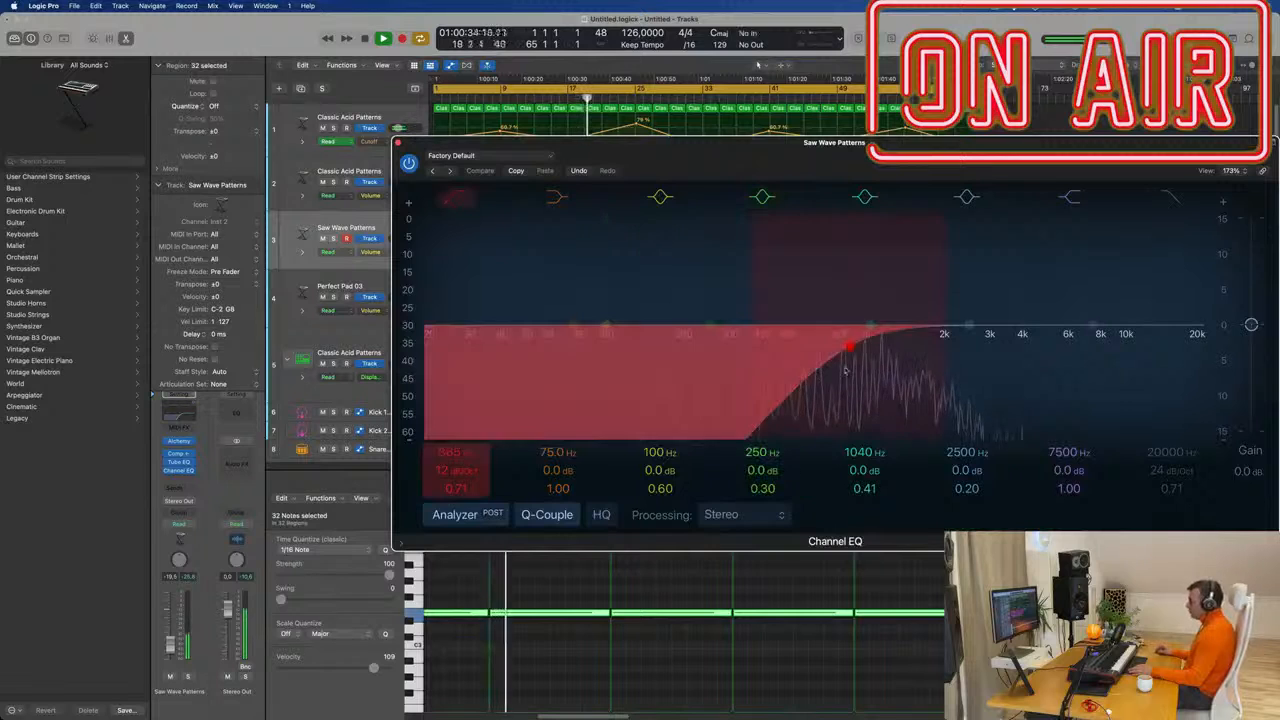
{"action": "left_click_drag", "start_coordinate": [845, 370], "coordinate": [731, 344]}
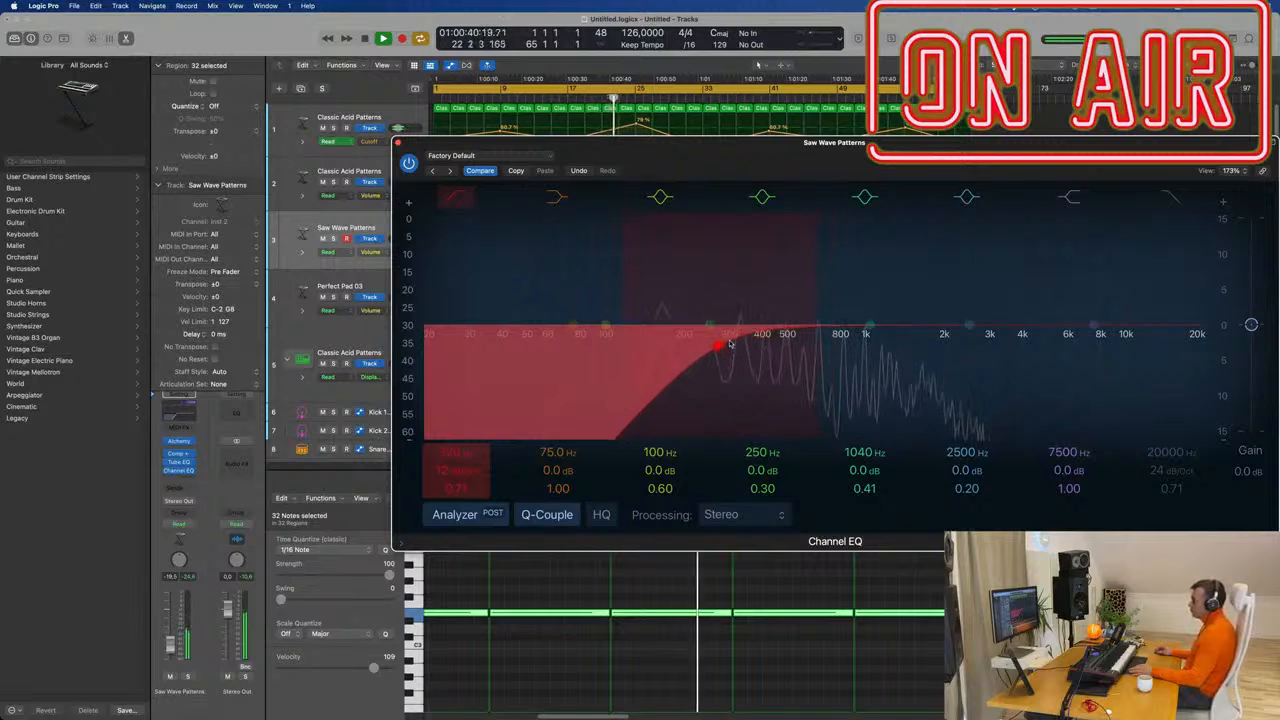
{"action": "left_click_drag", "start_coordinate": [689, 343], "coordinate": [632, 344]}
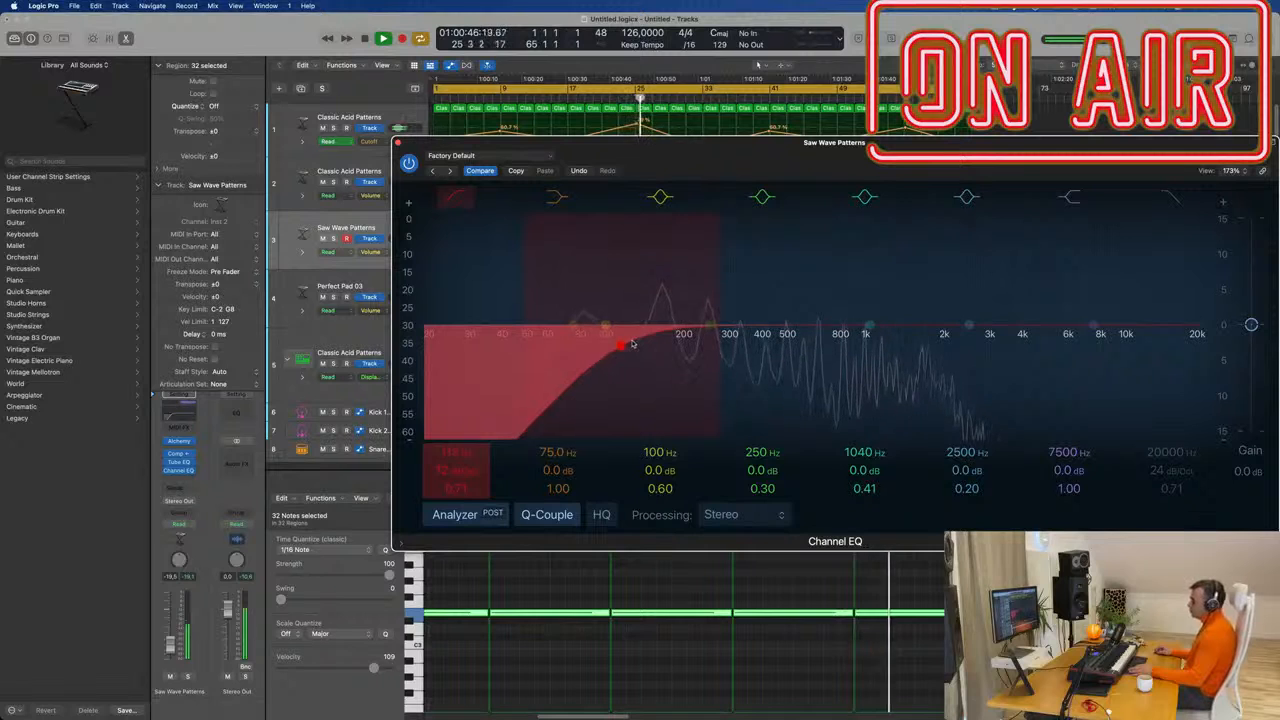
{"action": "left_click_drag", "start_coordinate": [633, 344], "coordinate": [618, 344]}
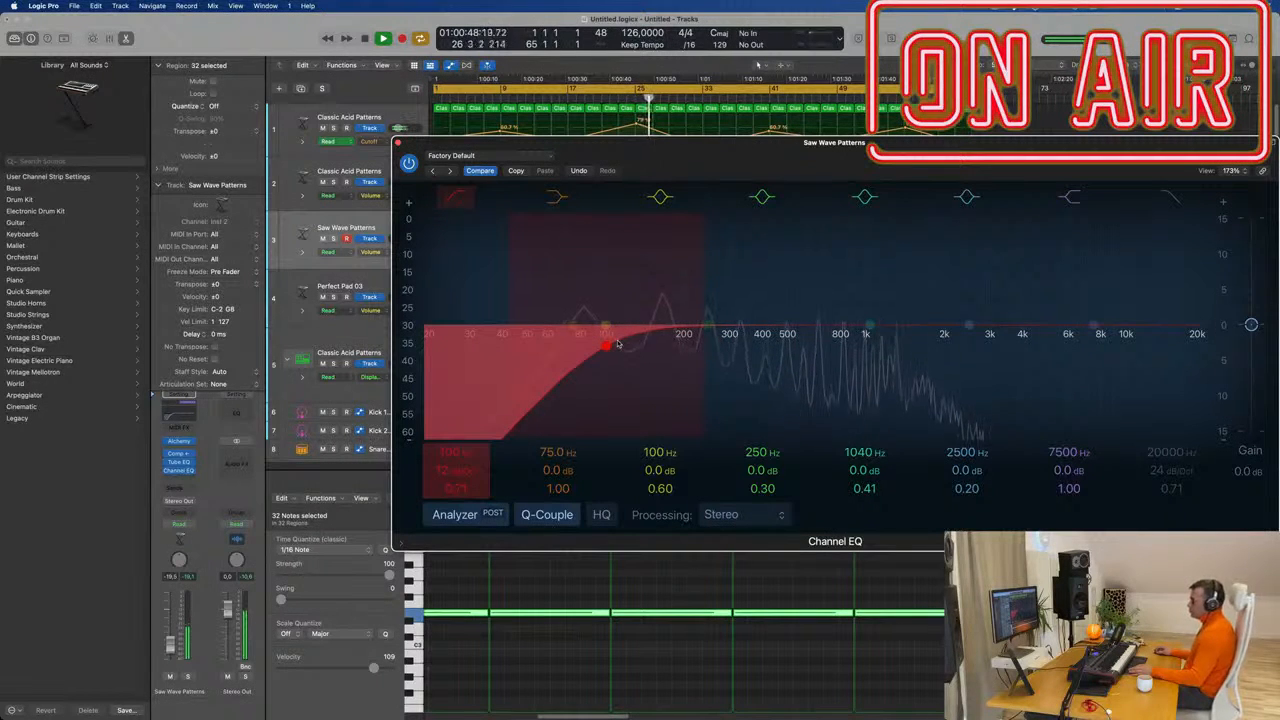
Select track 2 and boost its Channel EQ 75 Hz low shelf by about +3.3 dB.
{"action": "left_click", "coordinate": [397, 142]}
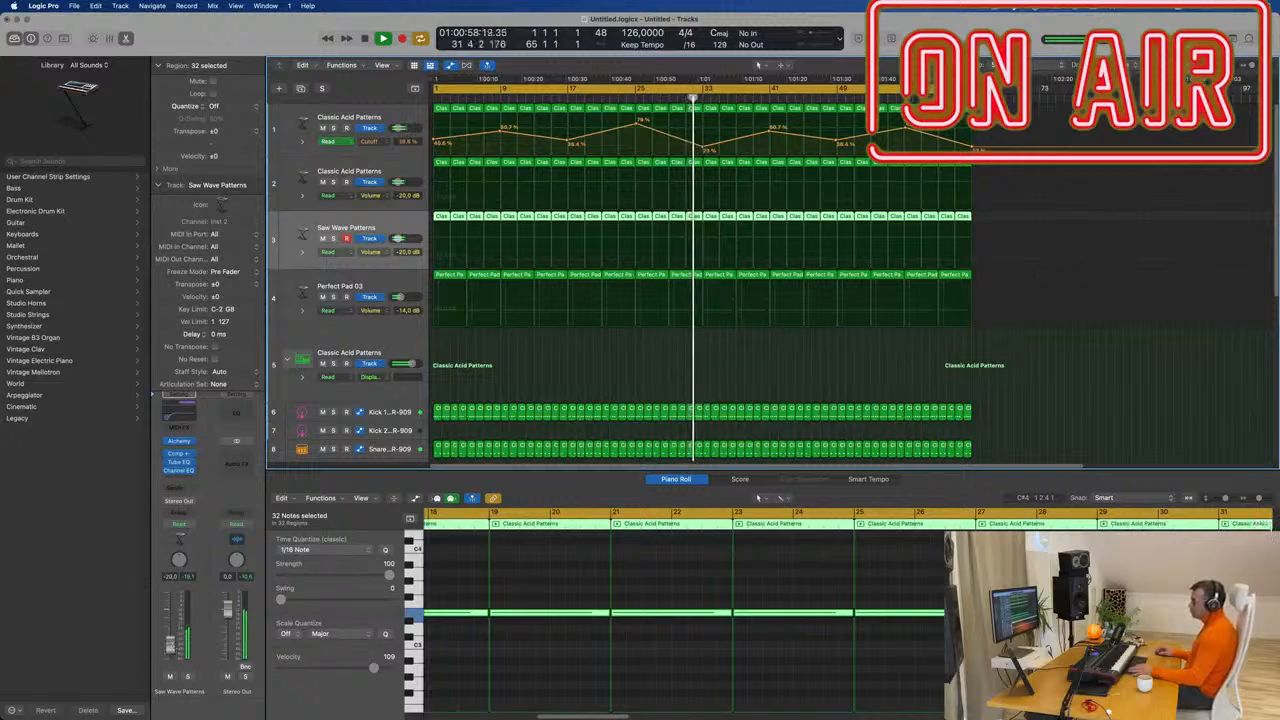
{"action": "key", "text": "Up"}
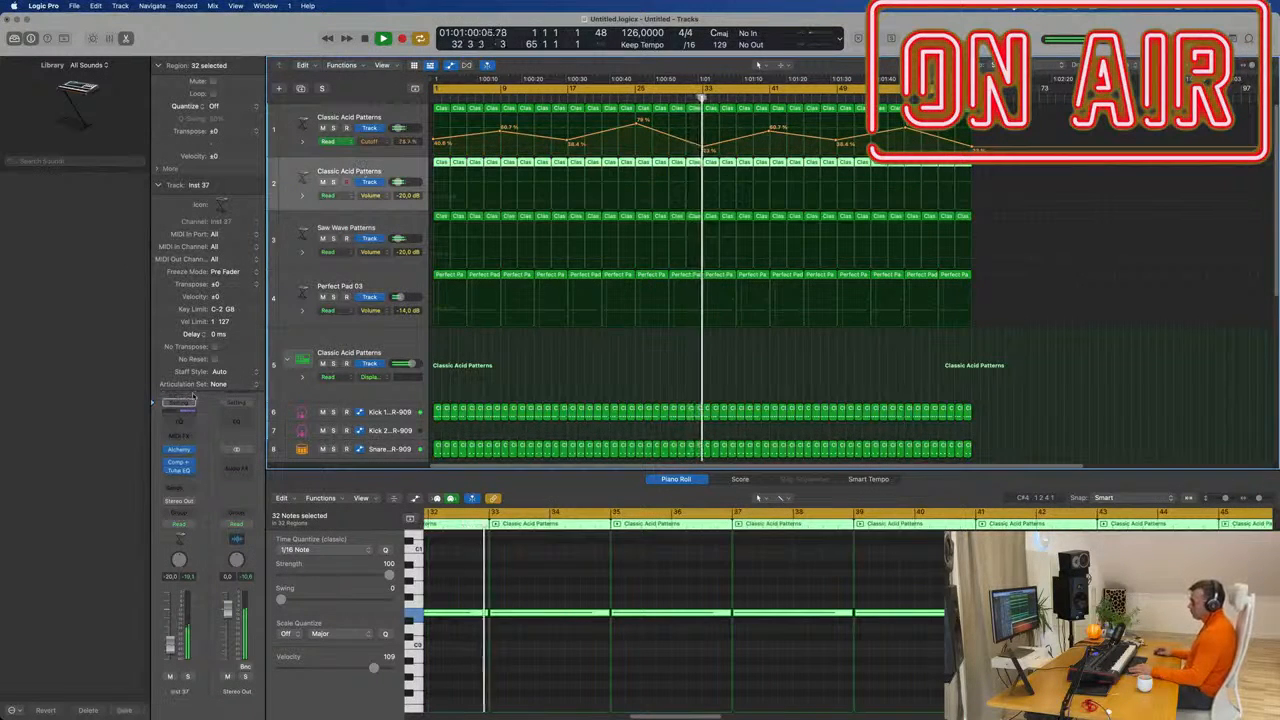
{"action": "left_click", "coordinate": [190, 400]}
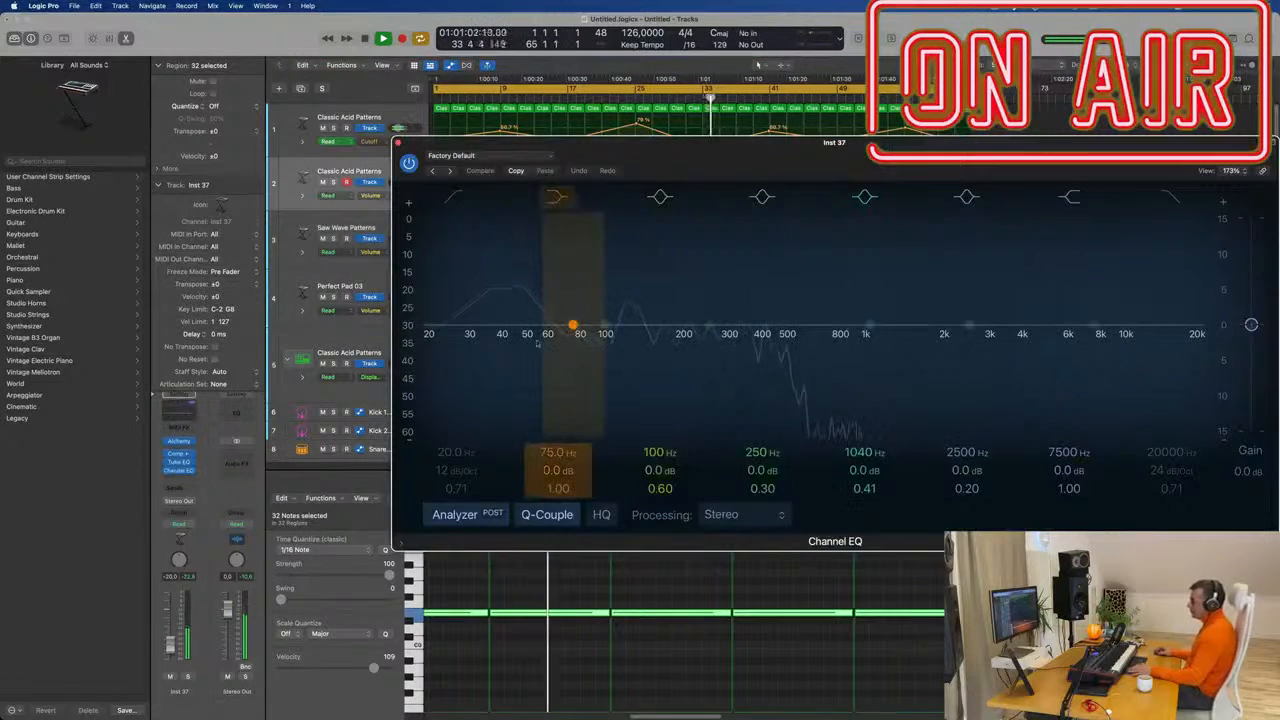
{"action": "left_click_drag", "start_coordinate": [572, 325], "coordinate": [572, 313]}
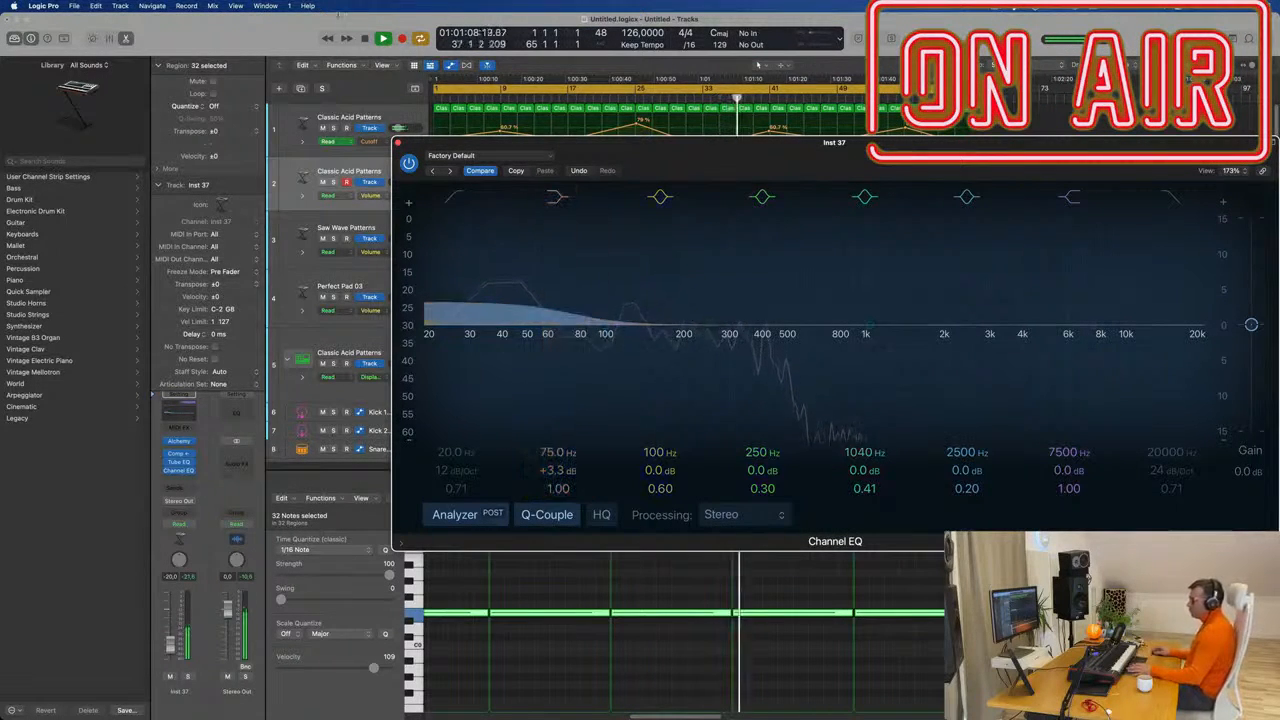
{"action": "left_click", "coordinate": [398, 143]}
{"action": "left_click", "coordinate": [385, 226]}
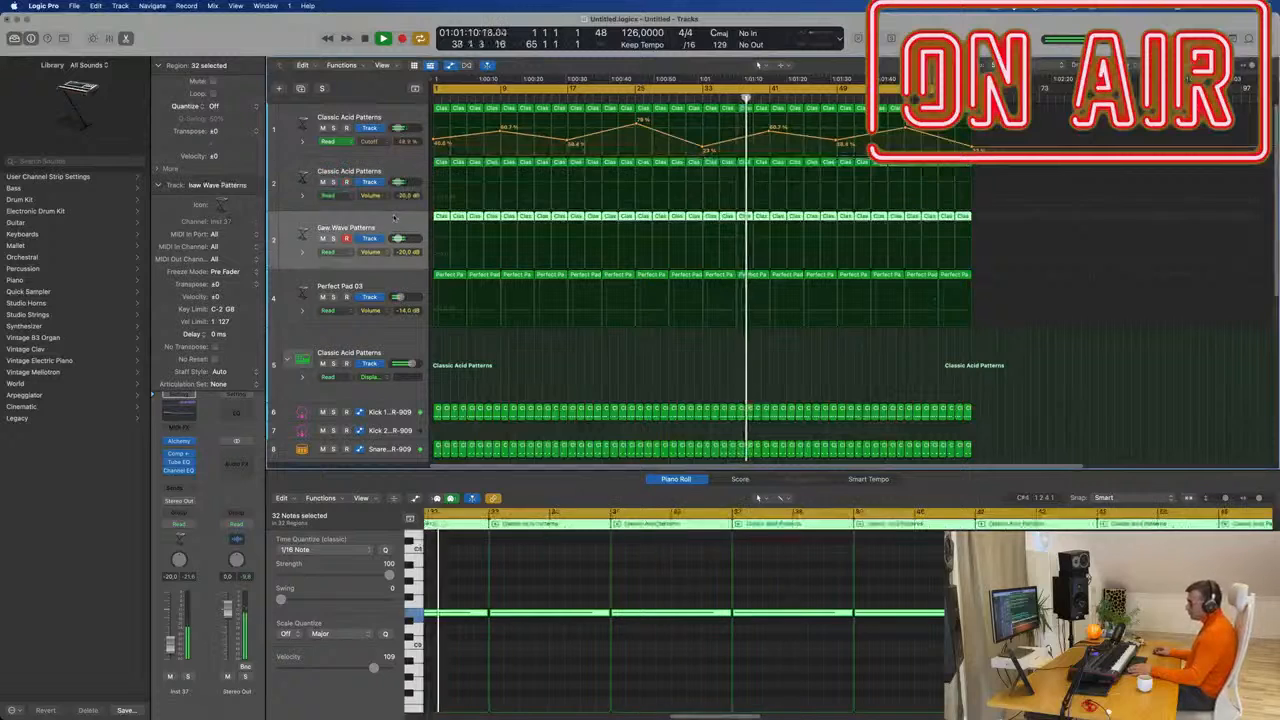
{"action": "left_click", "coordinate": [333, 239]}
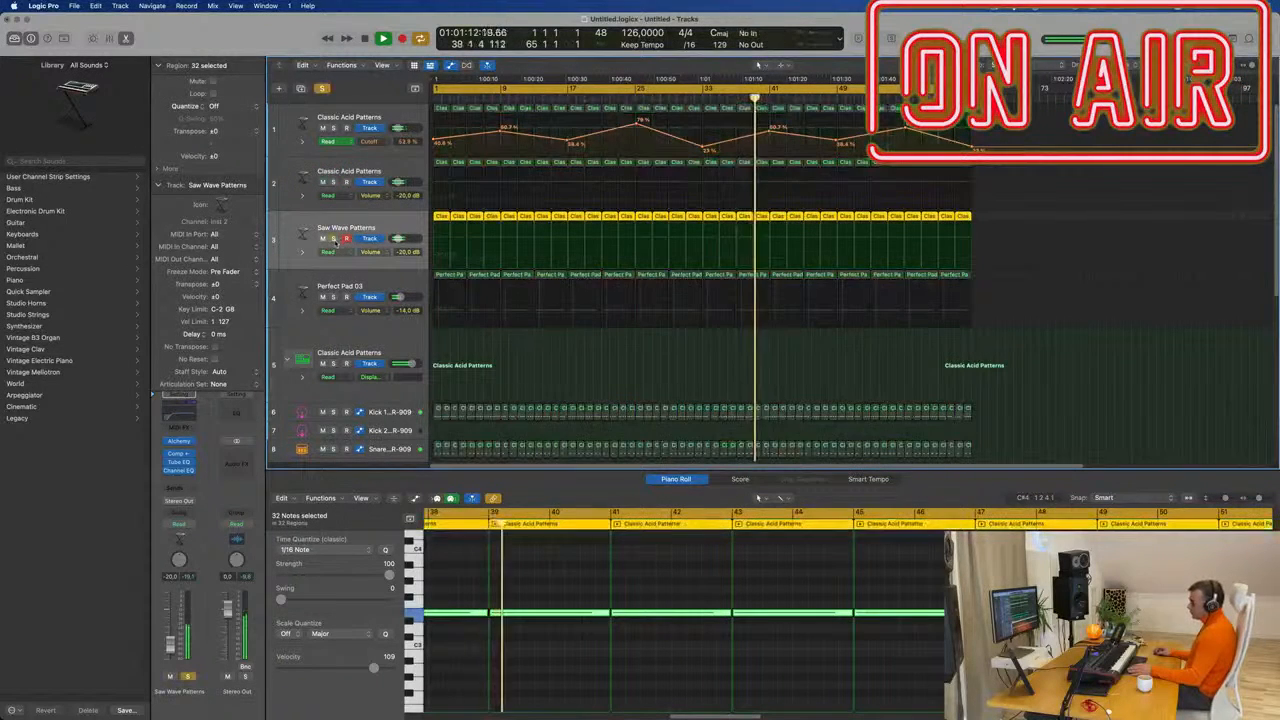
{"action": "left_click", "coordinate": [333, 182]}
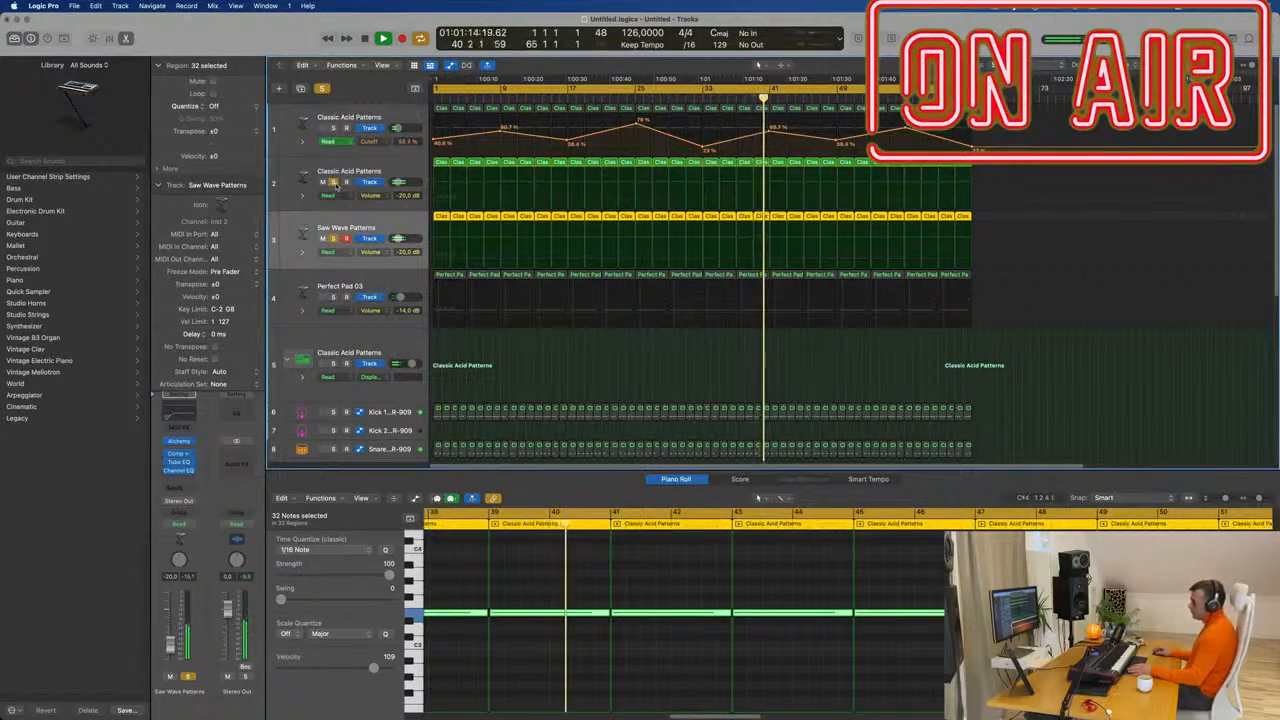
{"action": "left_click", "coordinate": [333, 182]}
{"action": "left_click", "coordinate": [333, 239]}
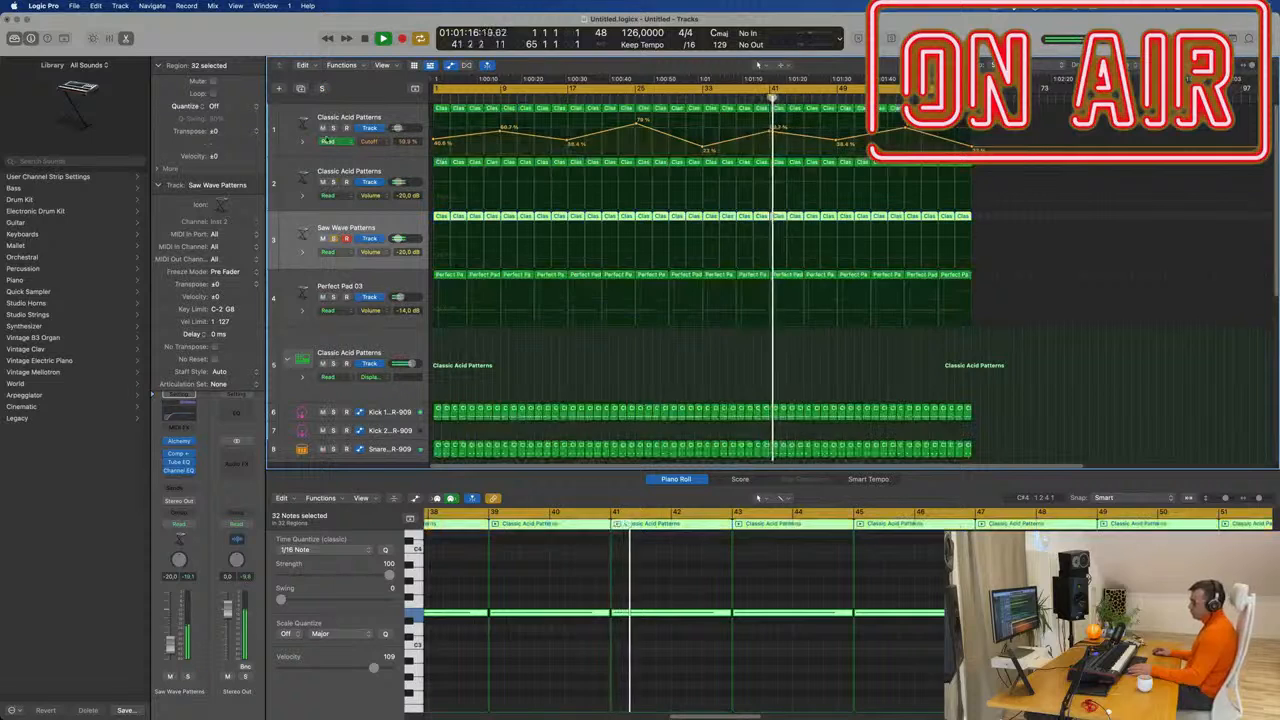
{"action": "left_click", "coordinate": [403, 115]}
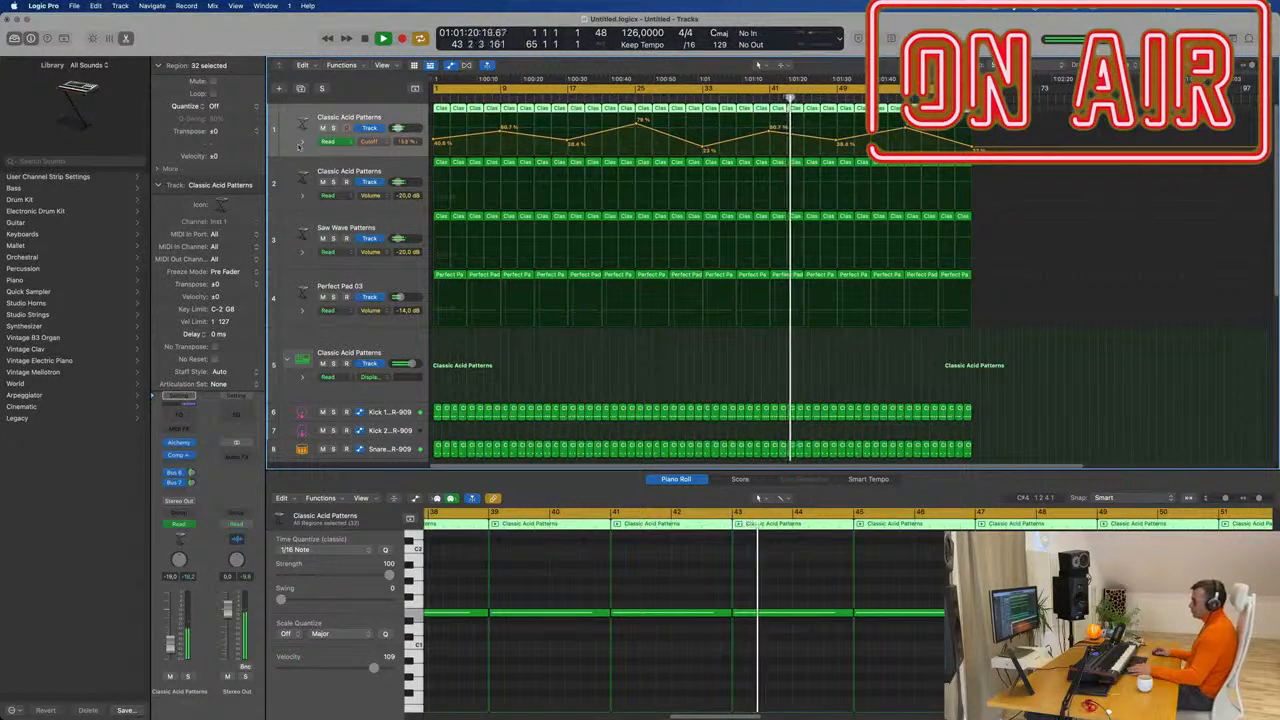
Deselect all regions and expand the Roland TR-808 drum kit track stack.
{"action": "scroll", "coordinate": [489, 238], "scroll_direction": "down", "scroll_amount": 3}
{"action": "scroll", "coordinate": [548, 297], "scroll_direction": "down", "scroll_amount": 2}
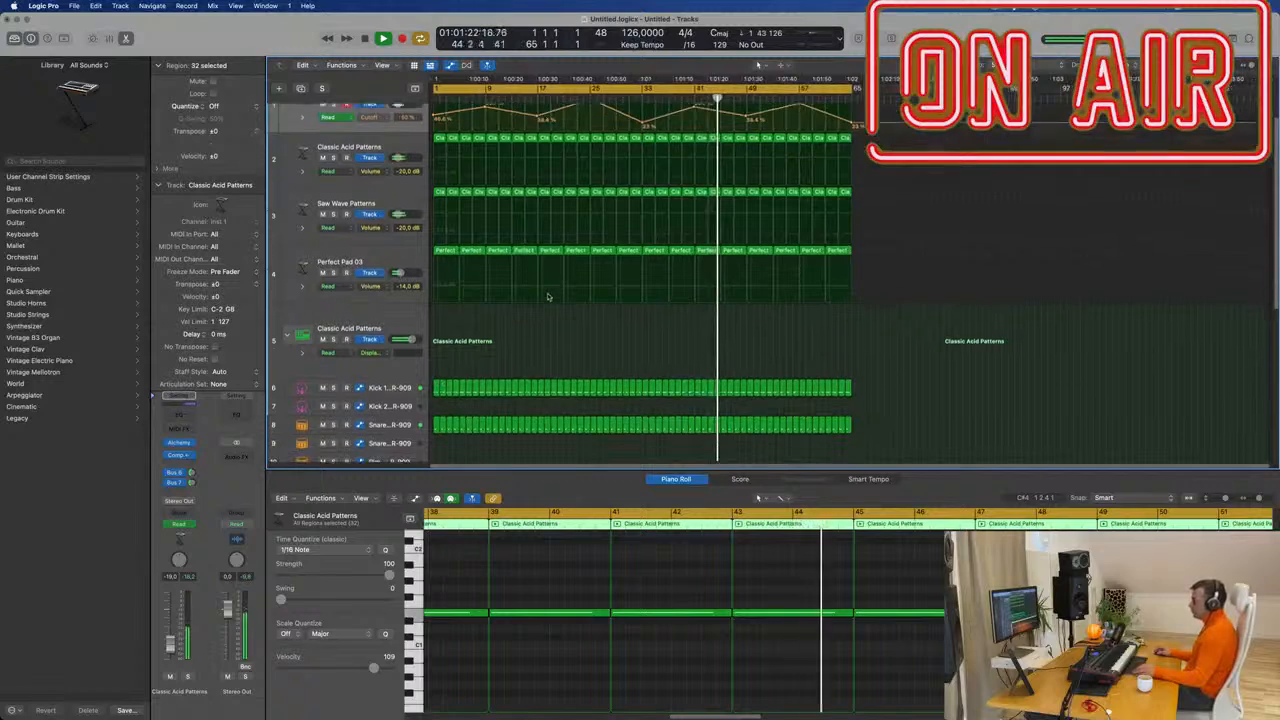
{"action": "scroll", "coordinate": [548, 297], "scroll_direction": "down", "scroll_amount": 3}
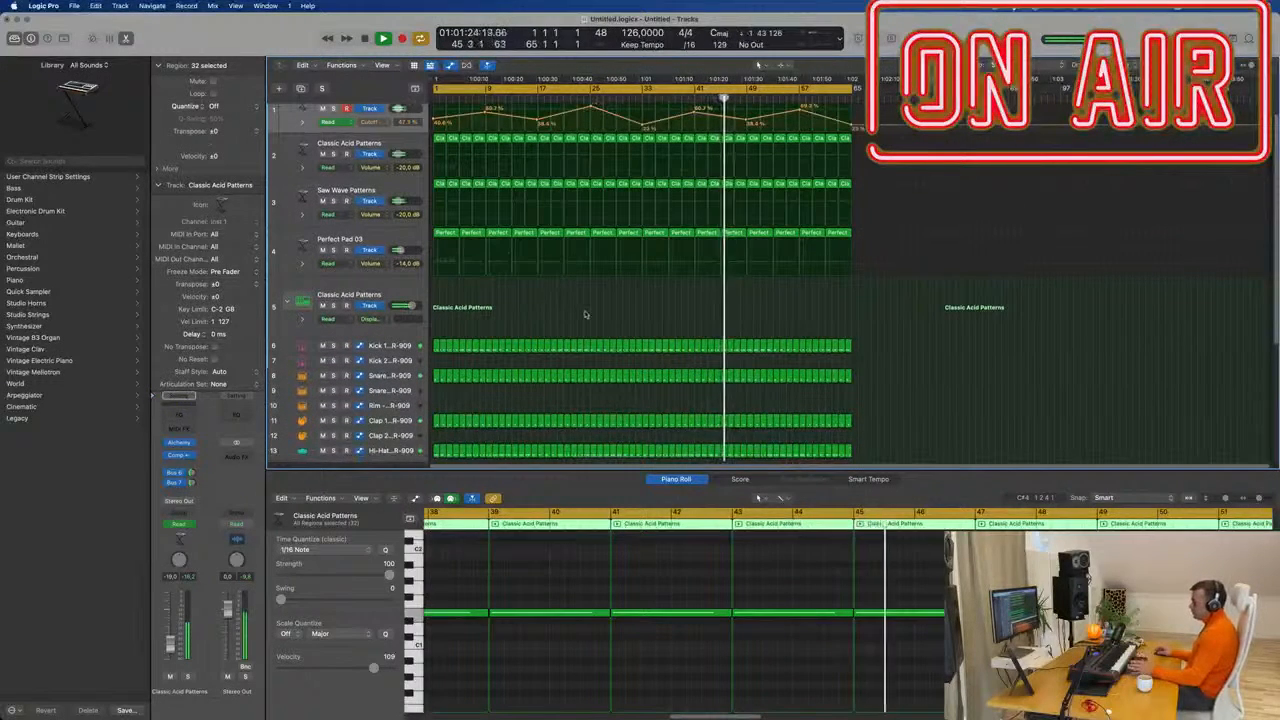
{"action": "scroll", "coordinate": [584, 315], "scroll_direction": "up", "scroll_amount": 2}
{"action": "scroll", "coordinate": [583, 320], "scroll_direction": "down", "scroll_amount": 1}
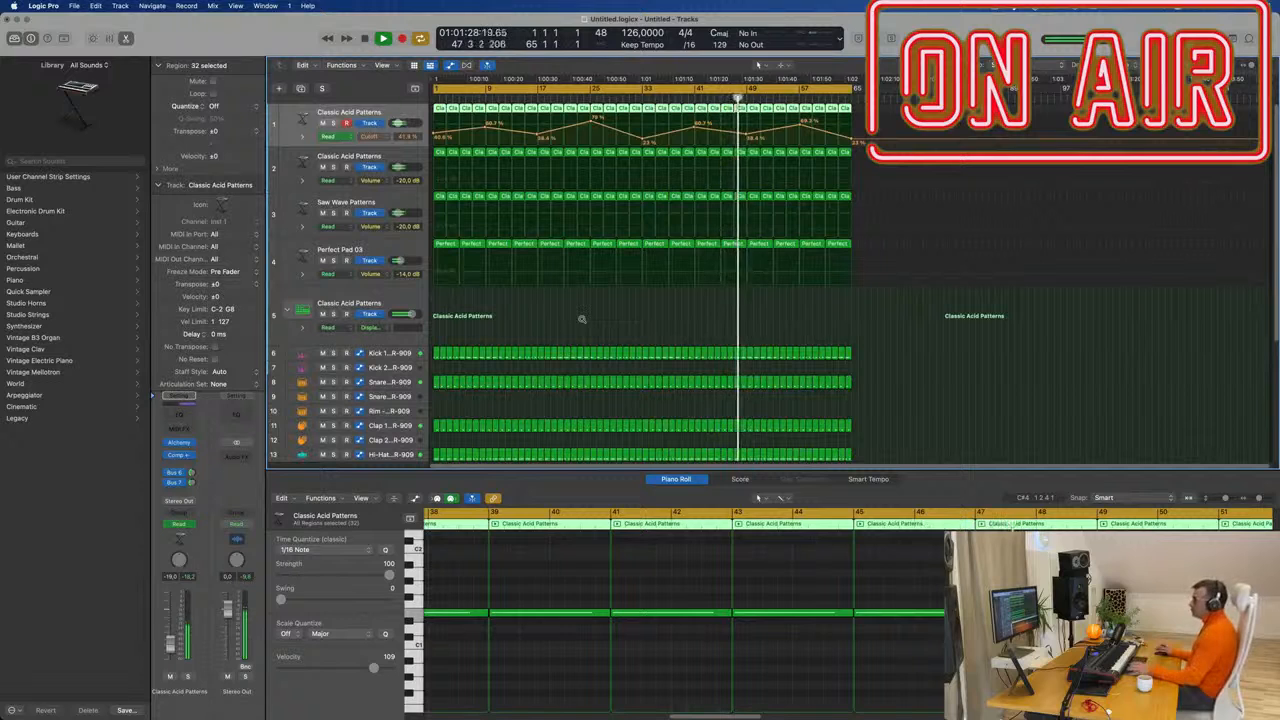
{"action": "left_click", "coordinate": [577, 321]}
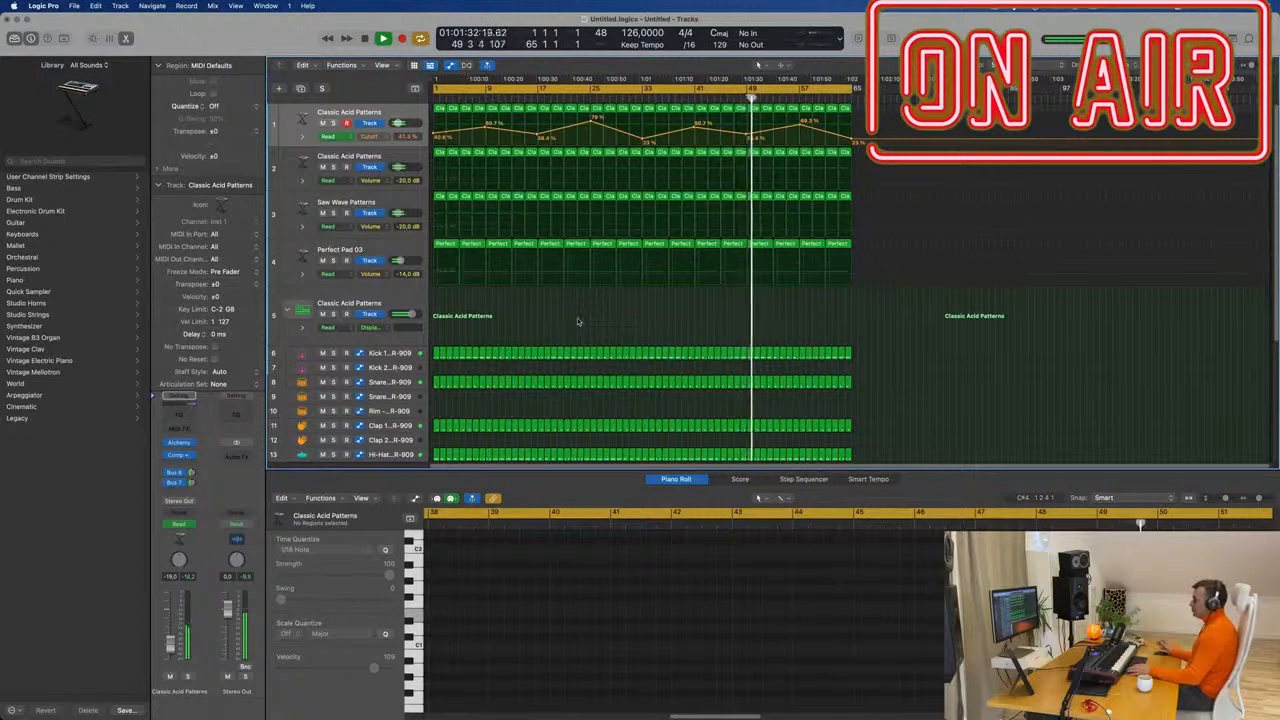
{"action": "scroll", "coordinate": [577, 321], "scroll_direction": "down", "scroll_amount": 5}
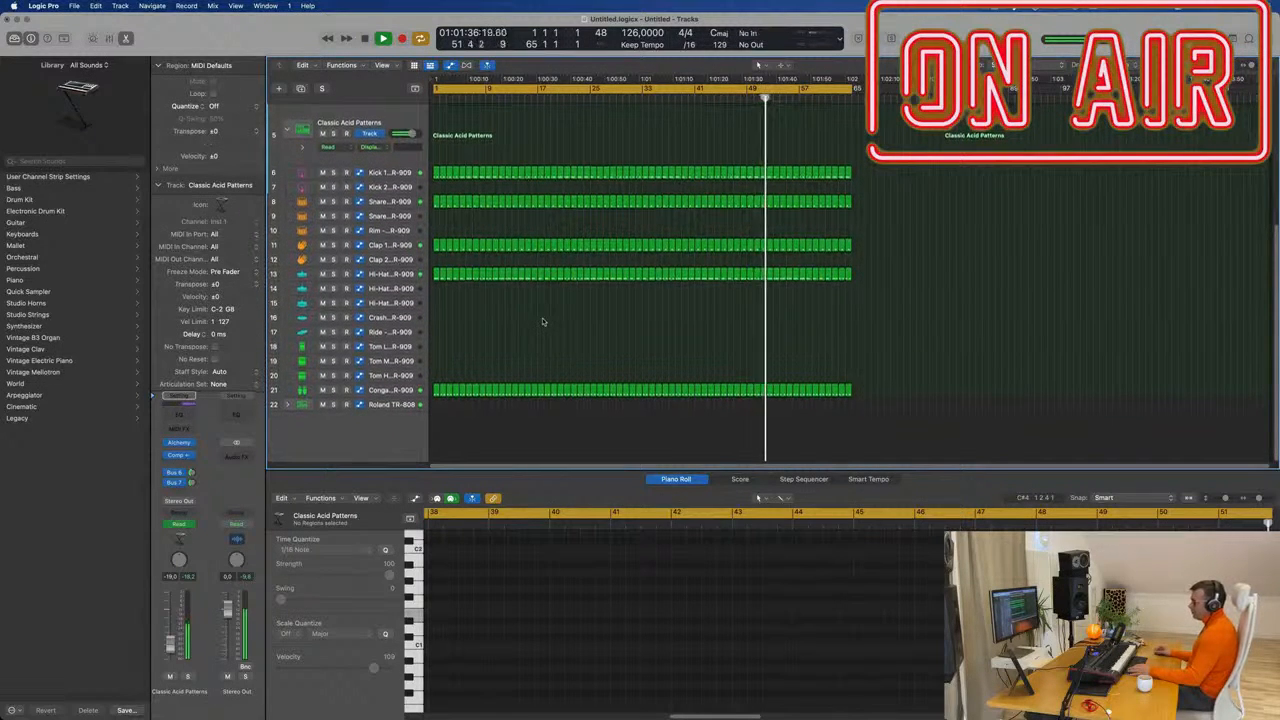
{"action": "left_click", "coordinate": [287, 404]}
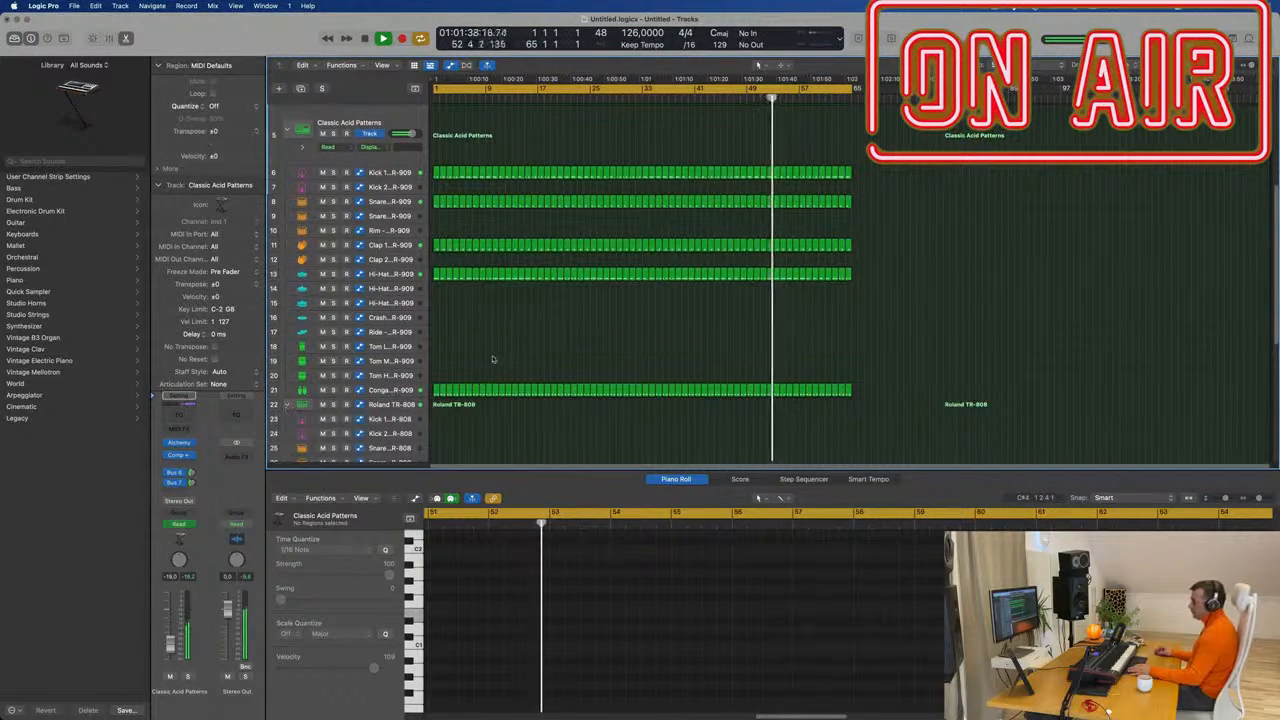
Copy the track 21 conga region onto the TR-808 Shaker track at bar 1.
{"action": "scroll", "coordinate": [494, 357], "scroll_direction": "down", "scroll_amount": 4}
{"action": "scroll", "coordinate": [496, 352], "scroll_direction": "down", "scroll_amount": 2}
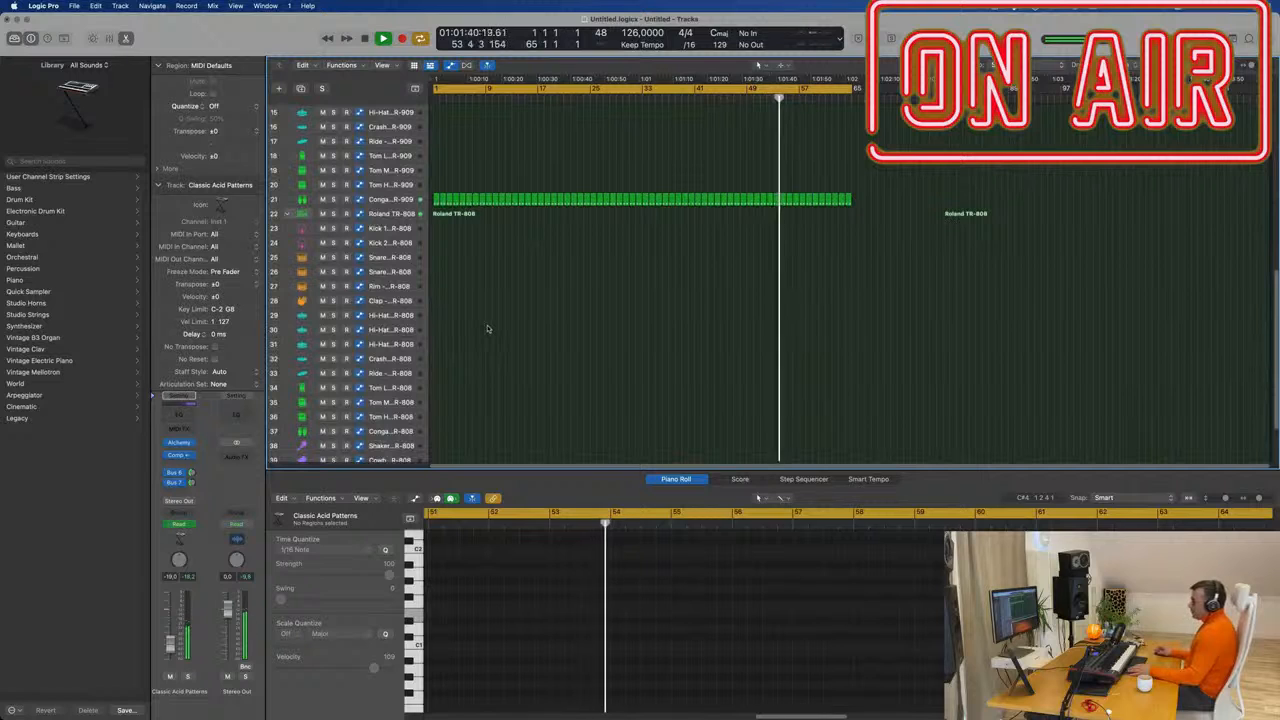
{"action": "scroll", "coordinate": [494, 310], "scroll_direction": "down", "scroll_amount": 1}
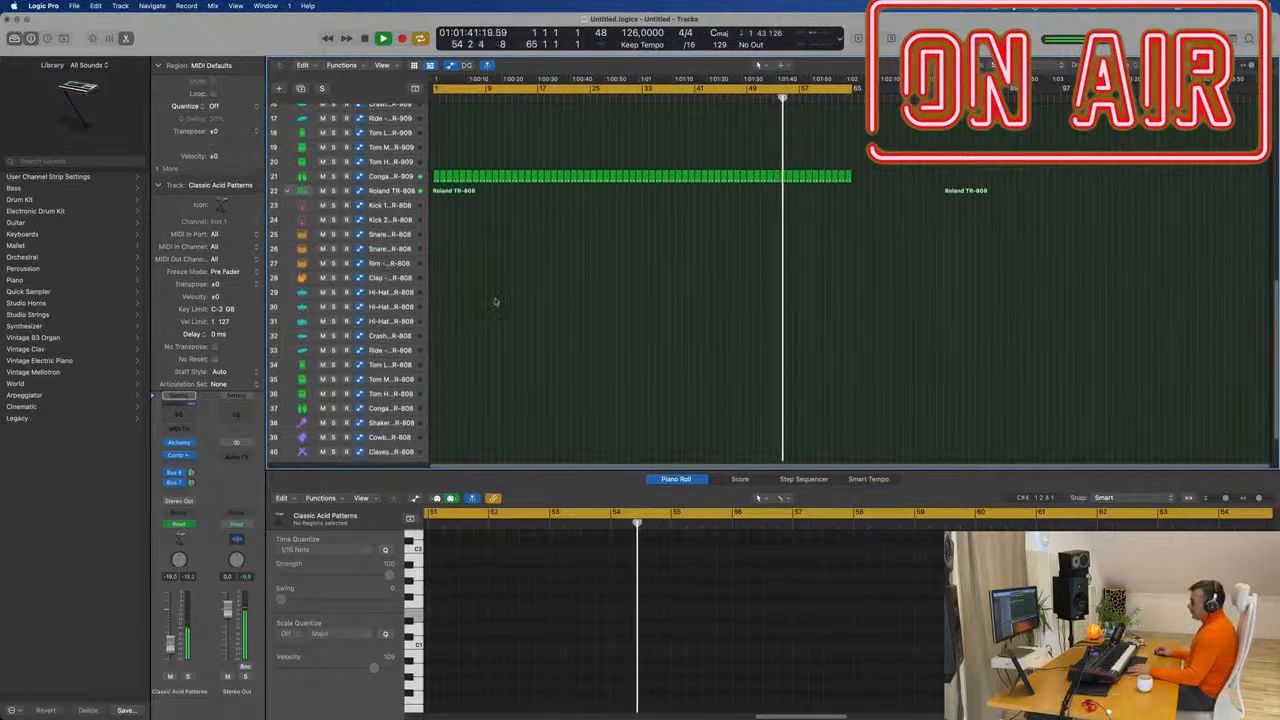
{"action": "left_click", "coordinate": [436, 176]}
{"action": "left_click_drag", "start_coordinate": [436, 176], "coordinate": [437, 424]}
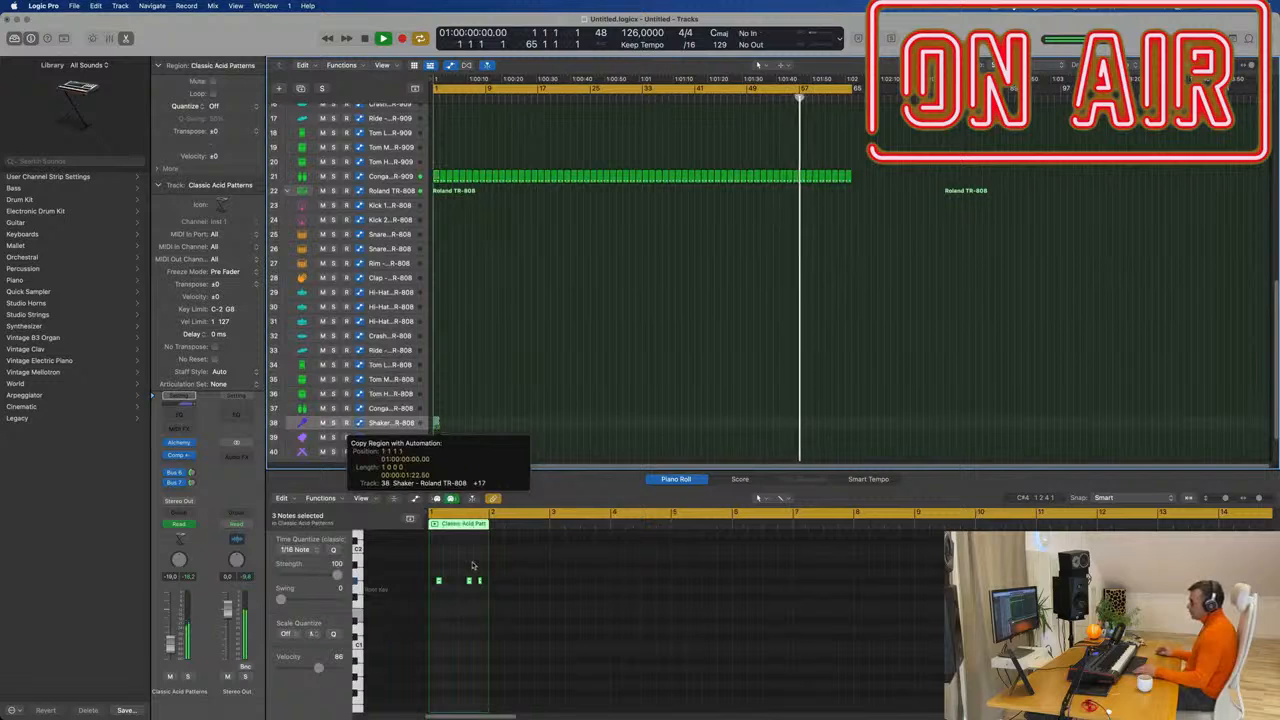
Shift three shaker notes earlier and delete the three short notes near beat 1 4.
{"action": "scroll", "coordinate": [473, 554], "scroll_direction": "up", "scroll_amount": 5}
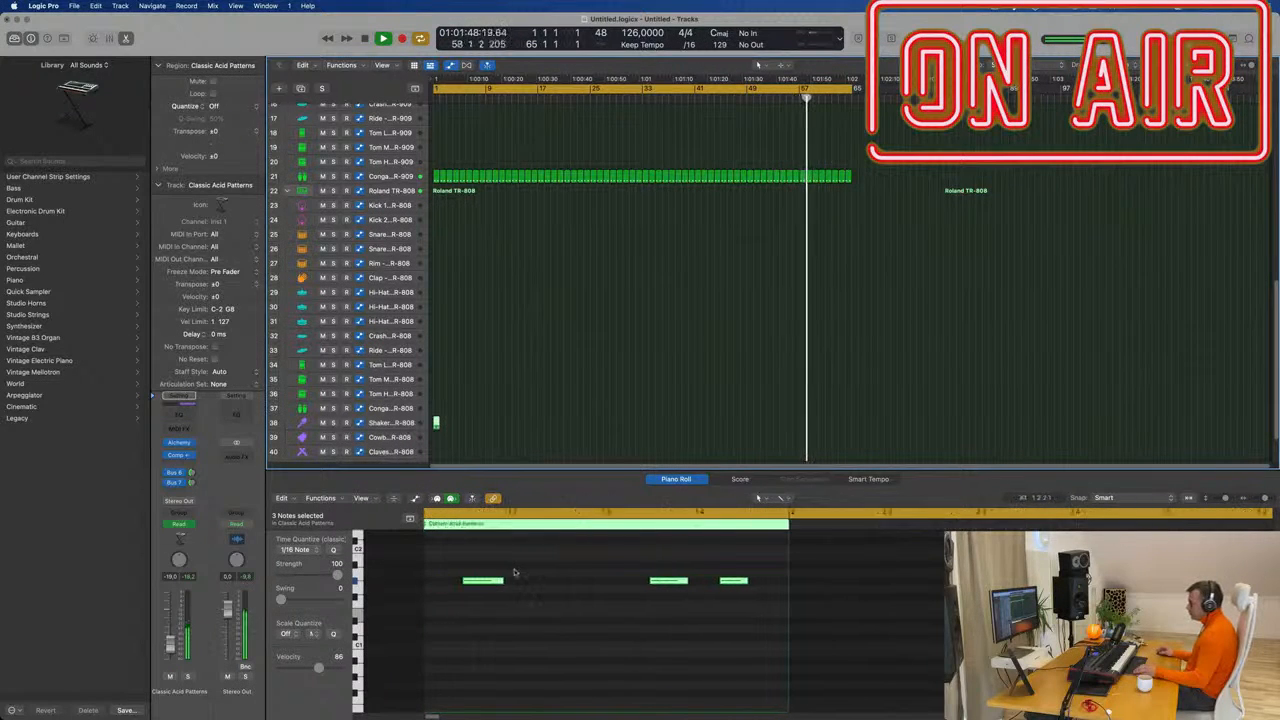
{"action": "left_click_drag", "start_coordinate": [493, 581], "coordinate": [520, 590]}
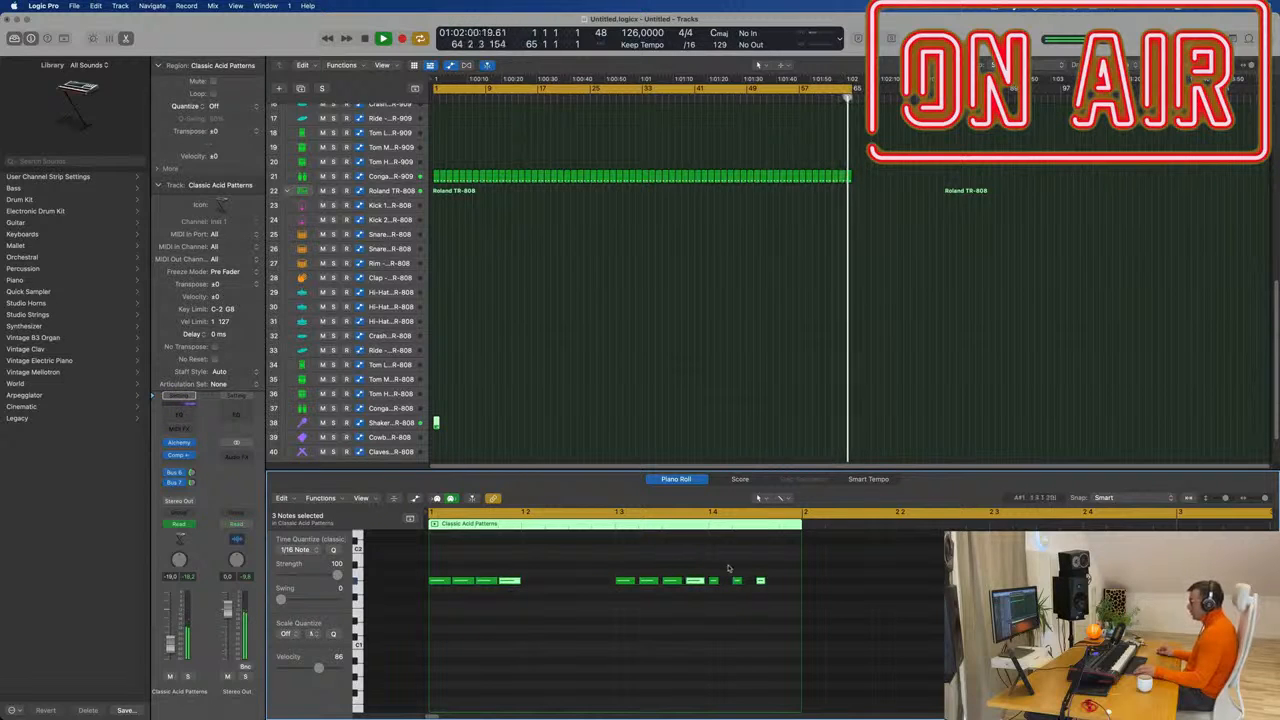
{"action": "left_click_drag", "start_coordinate": [710, 574], "coordinate": [803, 598]}
{"action": "key", "text": "Delete"}
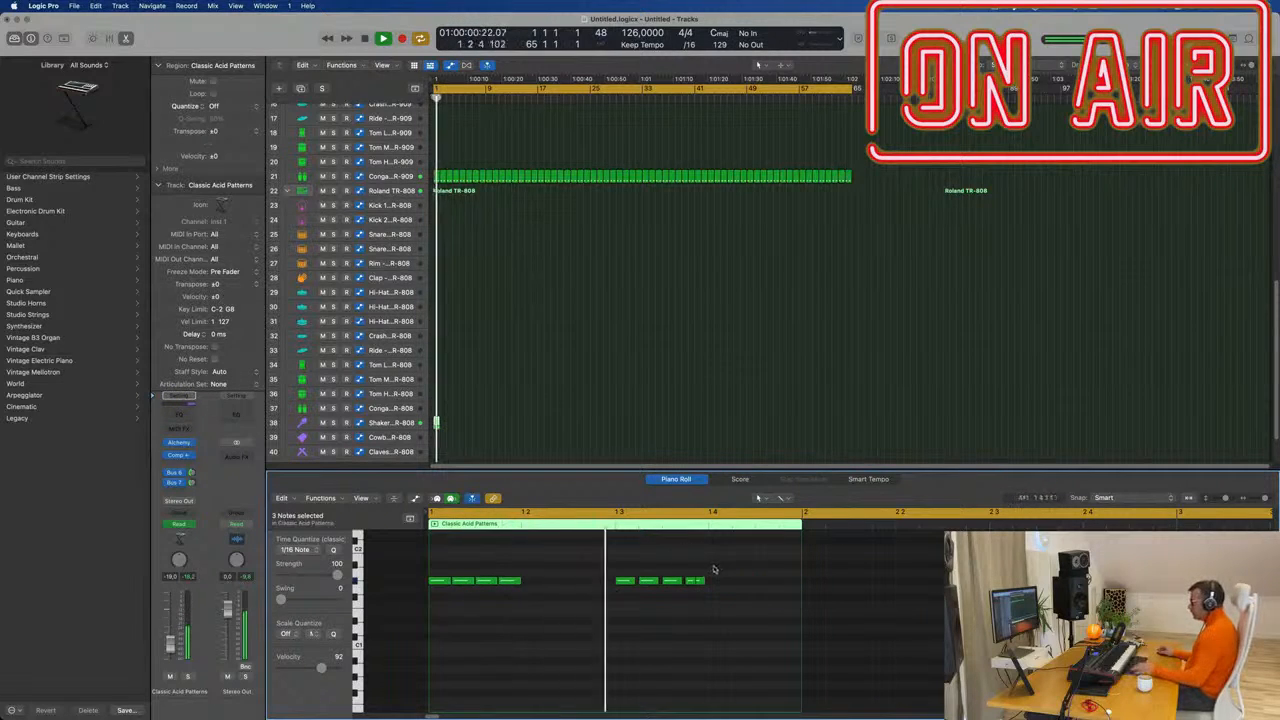
Duplicate the region's nine notes one beat later, then delete the selected notes.
{"action": "key", "text": "super+a"}
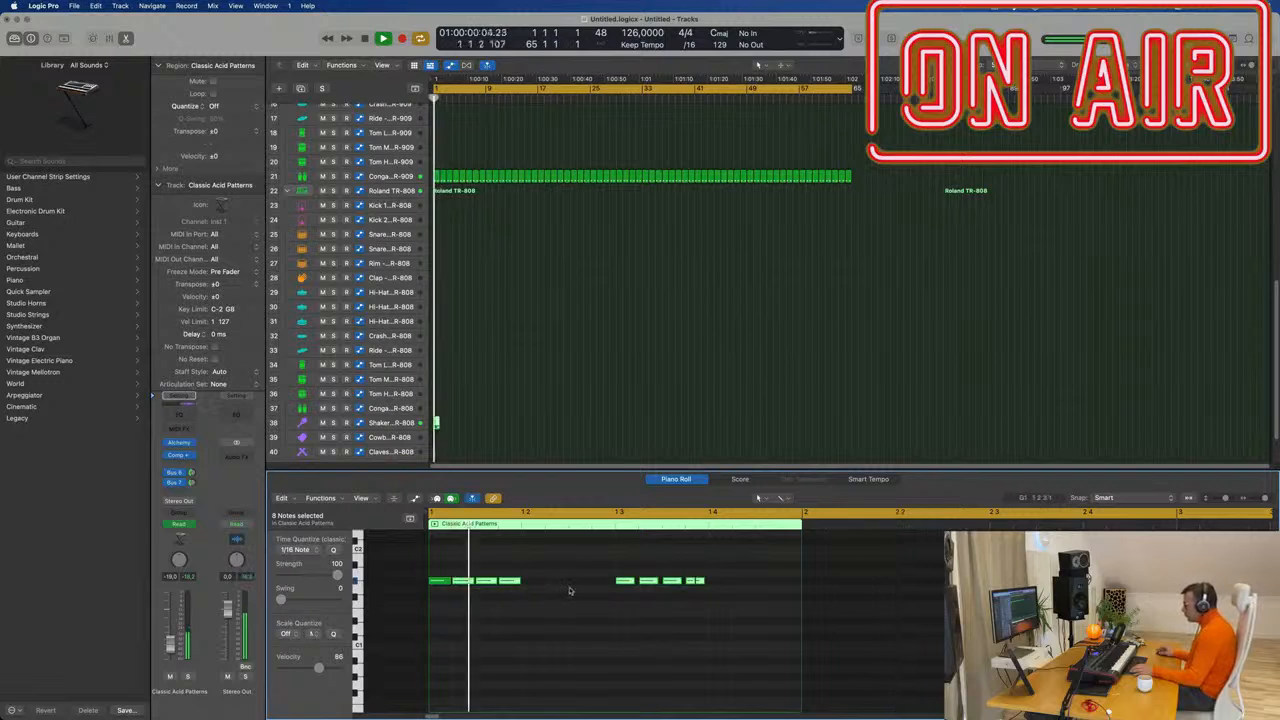
{"action": "key", "text": "space"}
{"action": "left_click", "coordinate": [423, 592]}
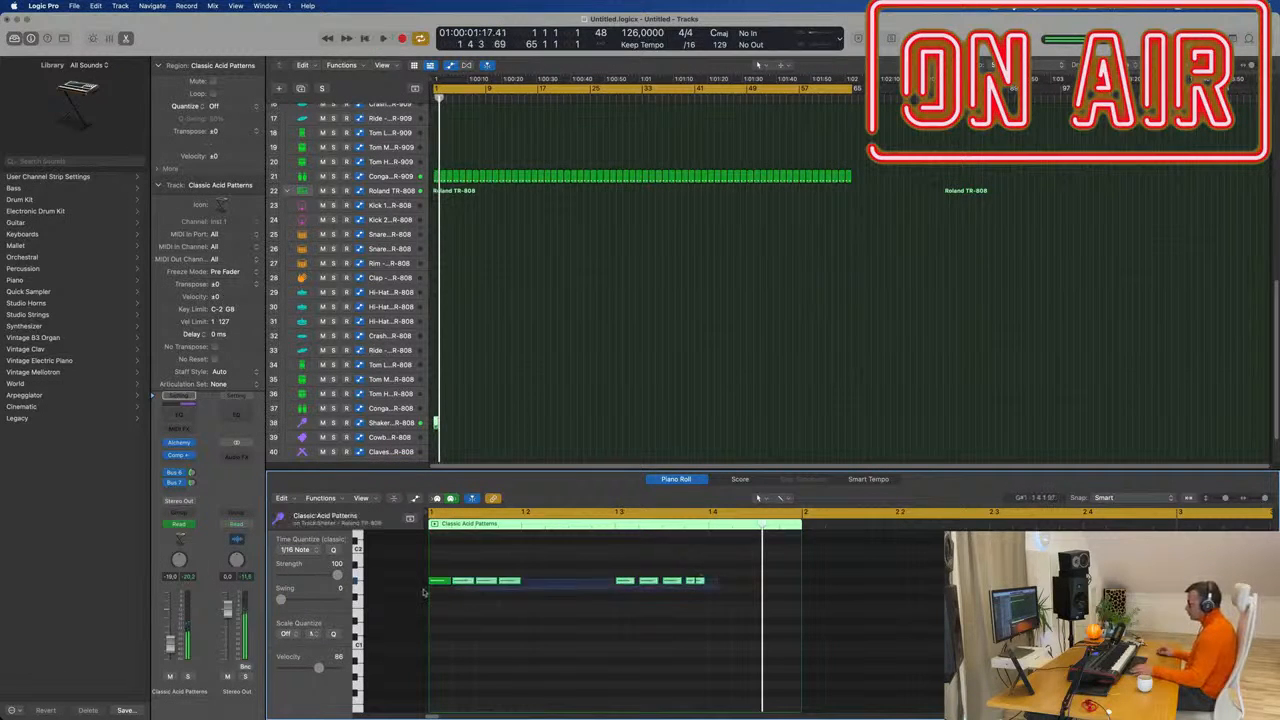
{"action": "key", "text": "super+a"}
{"action": "mouse_move", "coordinate": [437, 584]}
{"action": "left_mouse_down"}
{"action": "mouse_move", "coordinate": [533, 589]}
{"action": "mouse_move", "coordinate": [442, 595]}
{"action": "mouse_move", "coordinate": [457, 598]}
{"action": "left_mouse_up"}
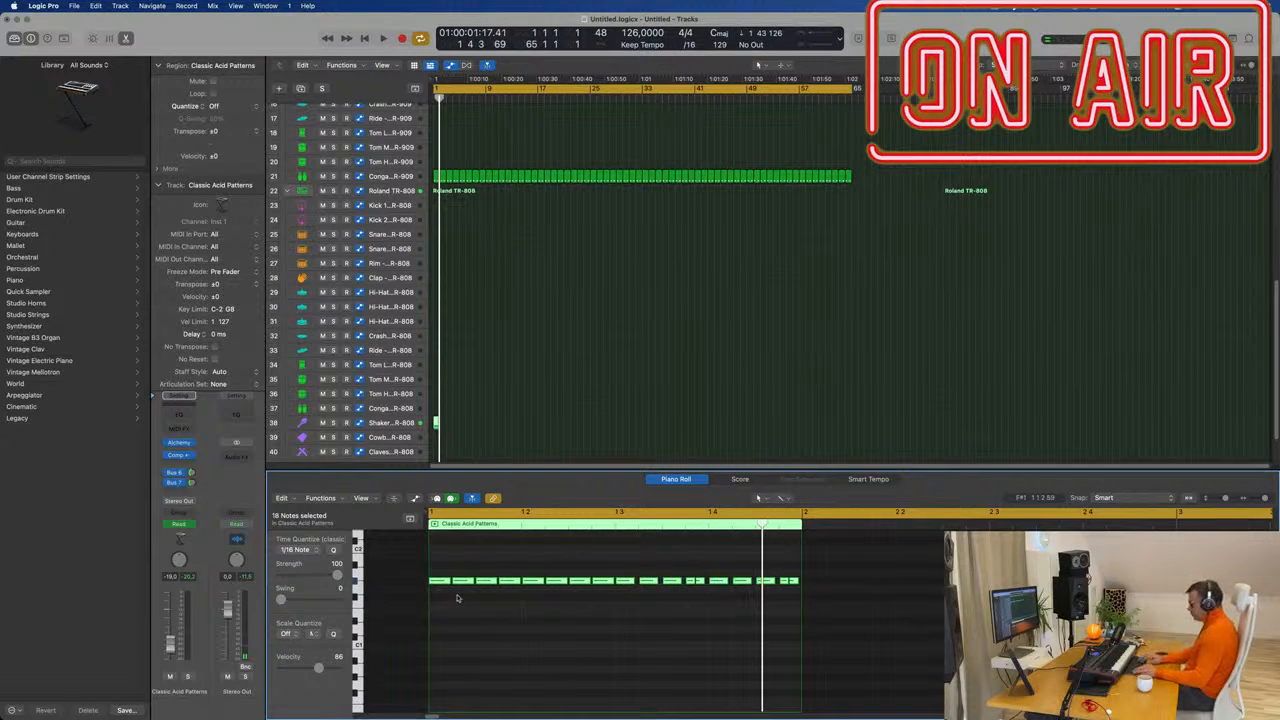
{"action": "key", "text": "Delete"}
Audition the arrangement start and select the TR-808 shaker track to view its notes.
{"action": "key", "text": "space"}
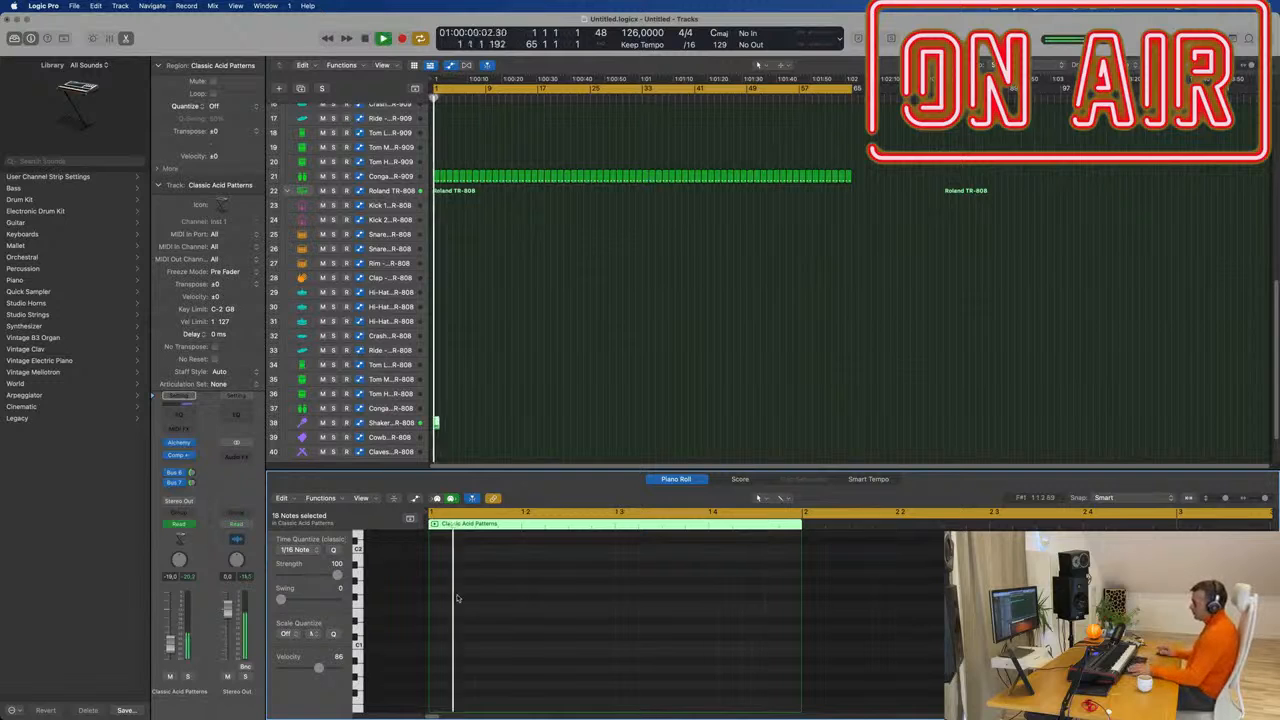
{"action": "key", "text": "space"}
{"action": "left_click", "coordinate": [396, 426]}
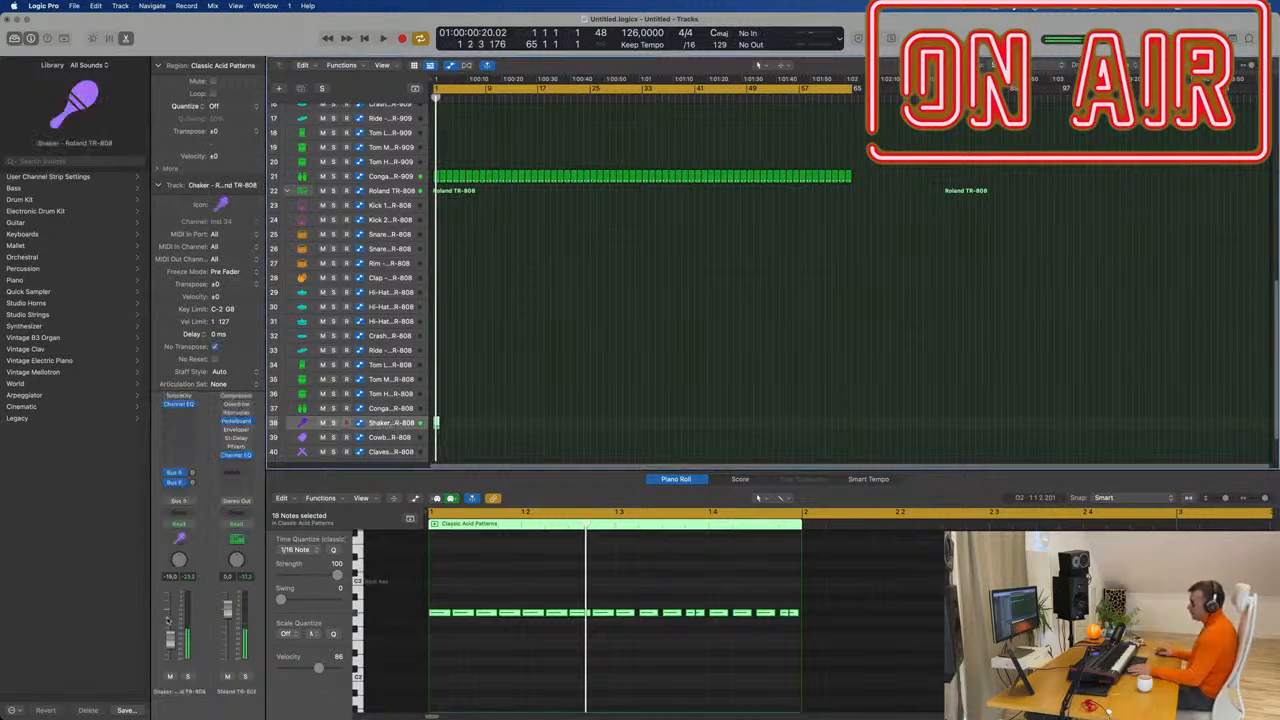
Delete the shaker regions beyond bar 65 to match the conga track, then show the Mixer.
{"action": "key", "text": "space"}
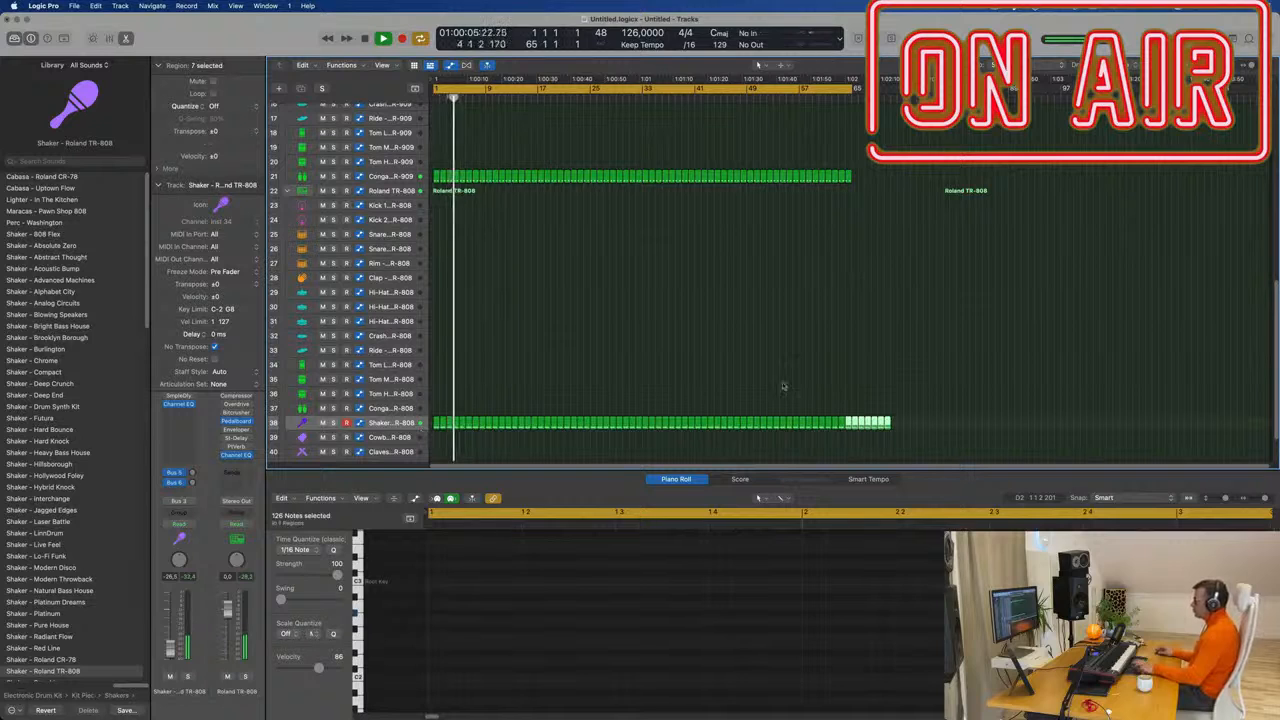
{"action": "left_click_drag", "start_coordinate": [898, 162], "coordinate": [856, 430]}
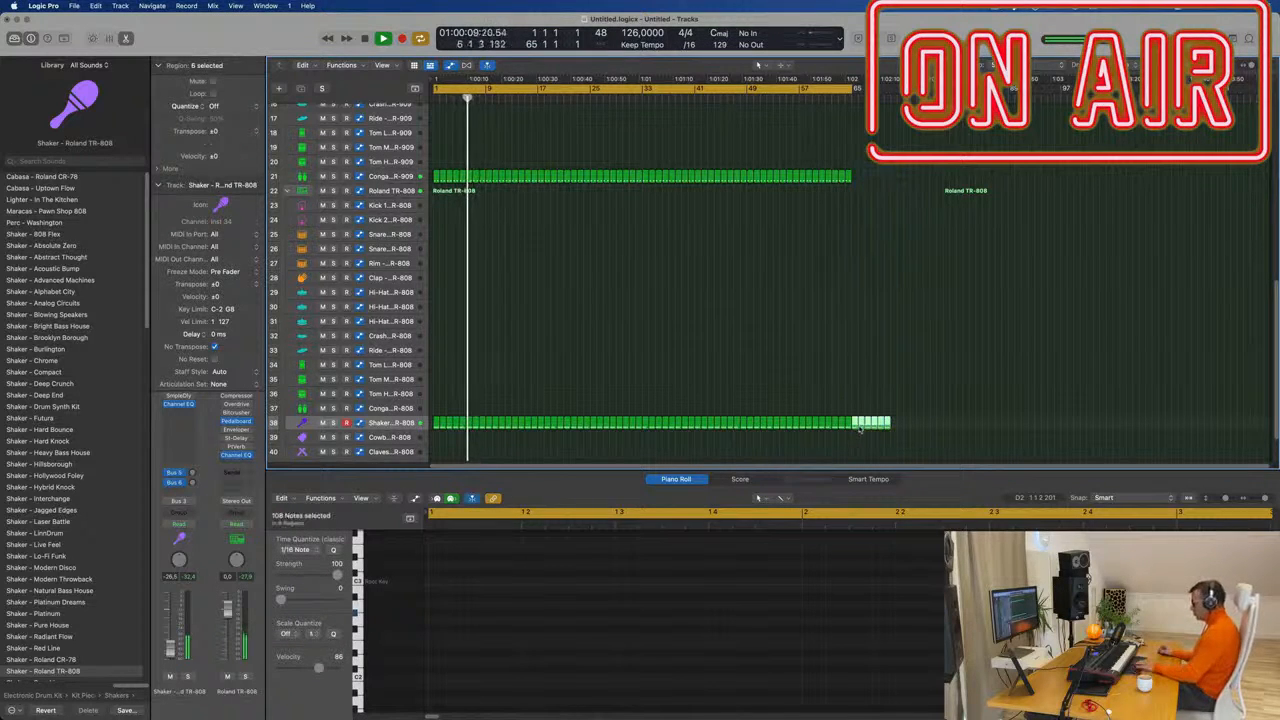
{"action": "key", "text": "Delete"}
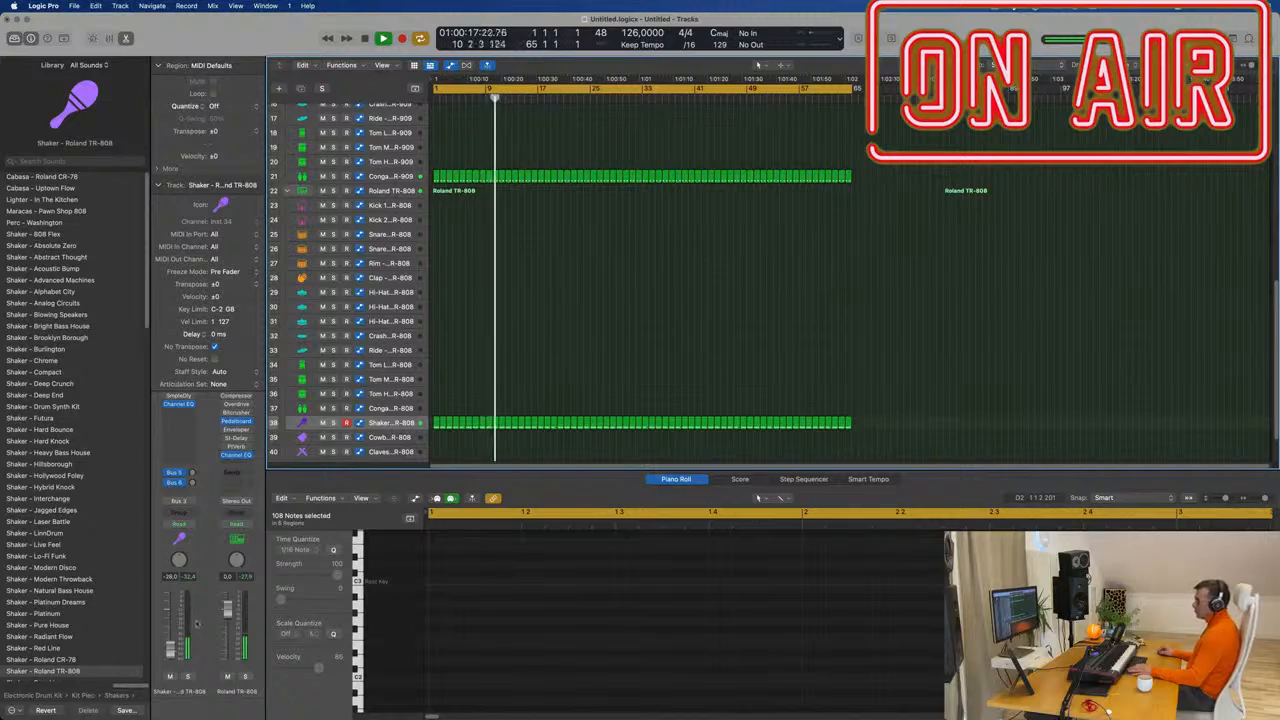
{"action": "key", "text": "x"}
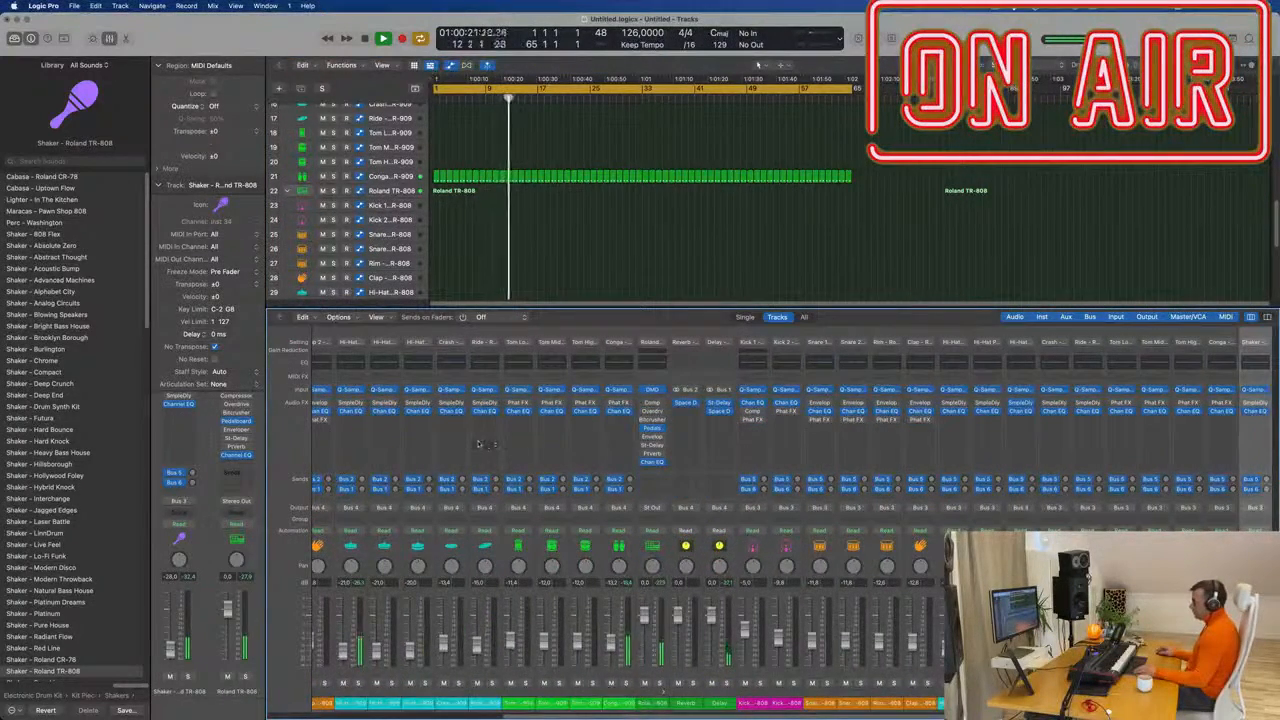
Set the TR-808 Shaker channel's Compressor ratio to 8.8:1 and close the plug-in window.
{"action": "scroll", "coordinate": [480, 443], "scroll_direction": "left", "scroll_amount": 5}
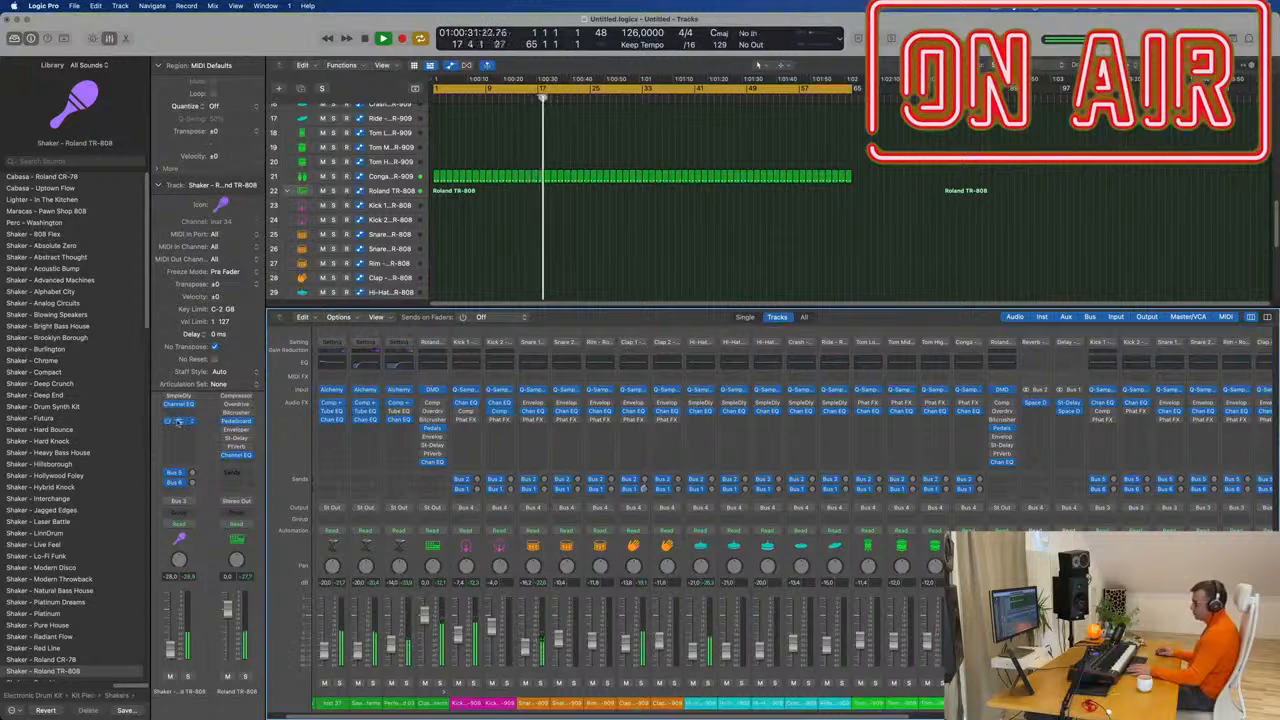
{"action": "left_click", "coordinate": [177, 422]}
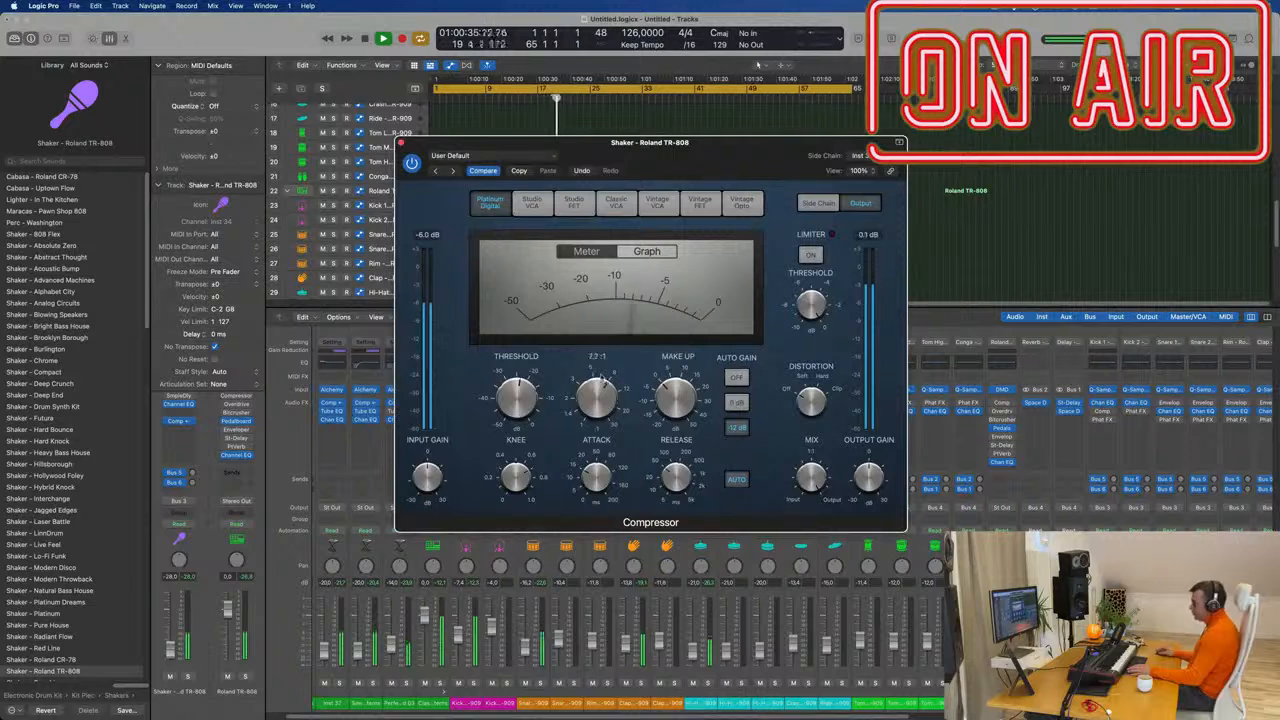
{"action": "left_click_drag", "start_coordinate": [605, 381], "coordinate": [602, 379]}
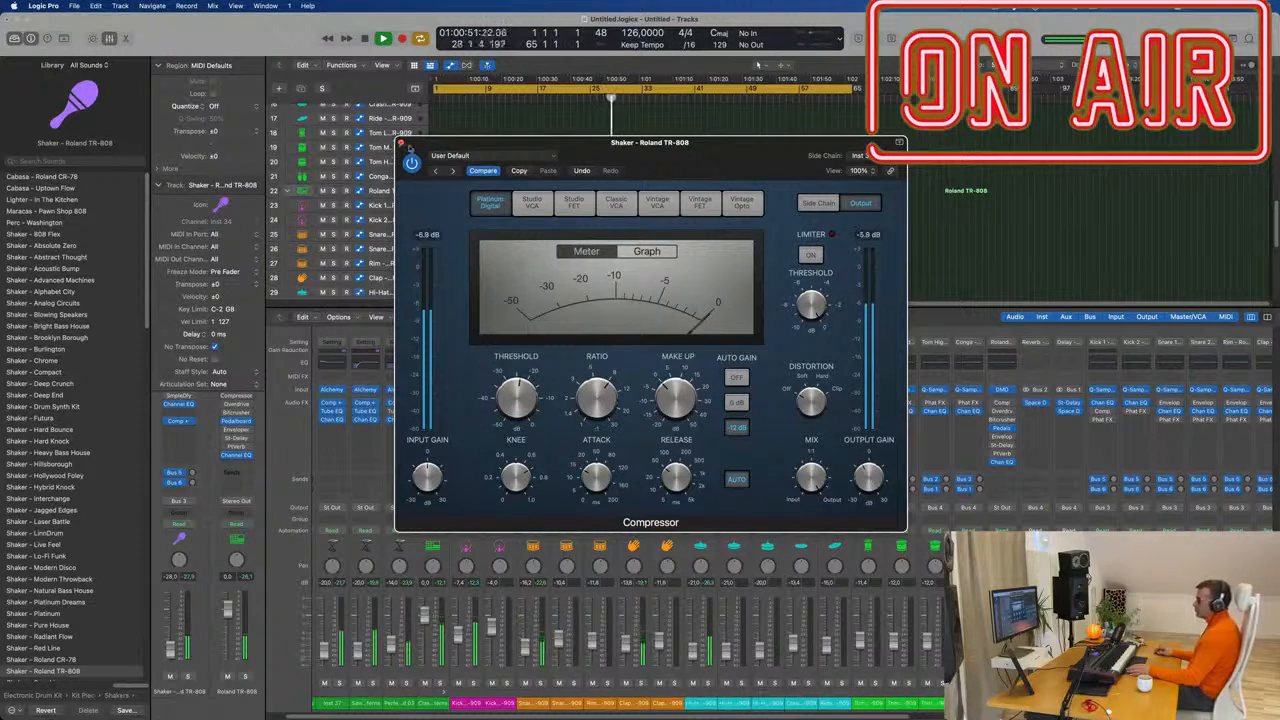
{"action": "left_click", "coordinate": [402, 143]}
{"action": "scroll", "coordinate": [719, 257], "scroll_direction": "up", "scroll_amount": 10}
Duplicate the Perfect Pad 03 track and copy a Saw Wave region onto the new track at bar 1.
{"action": "scroll", "coordinate": [682, 254], "scroll_direction": "down", "scroll_amount": 1}
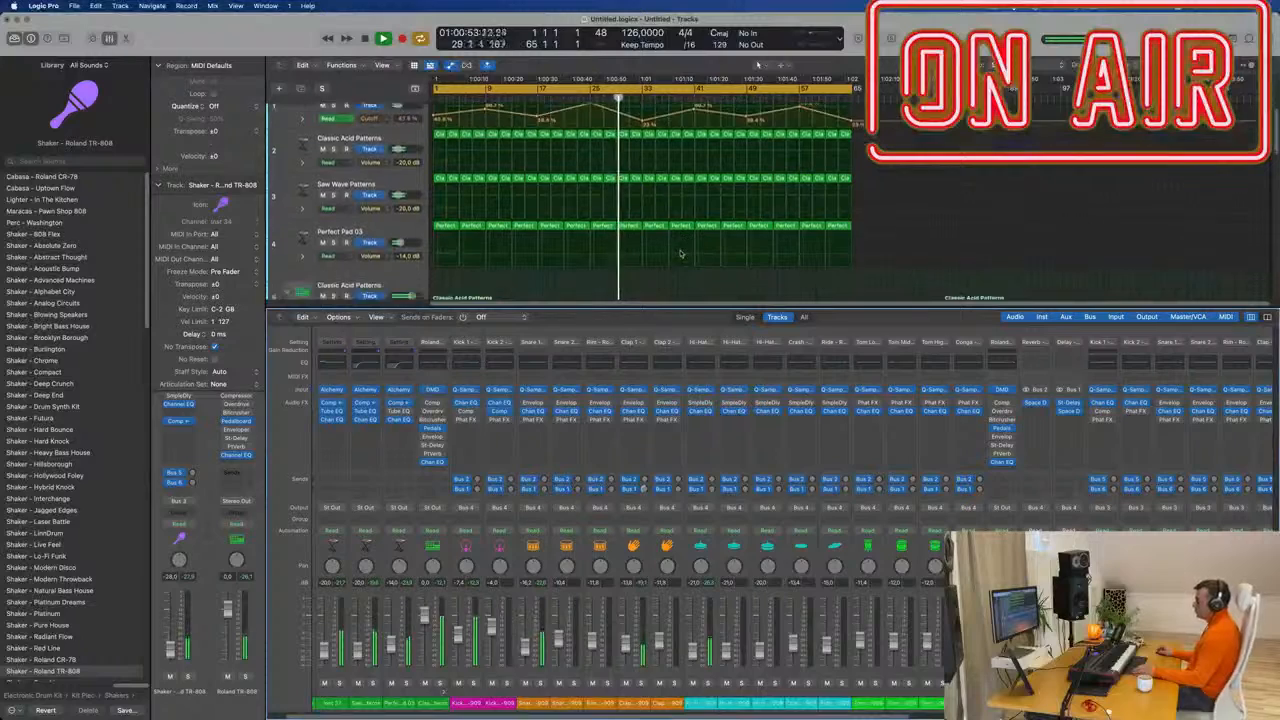
{"action": "scroll", "coordinate": [680, 254], "scroll_direction": "down", "scroll_amount": 1}
{"action": "left_click", "coordinate": [392, 207]}
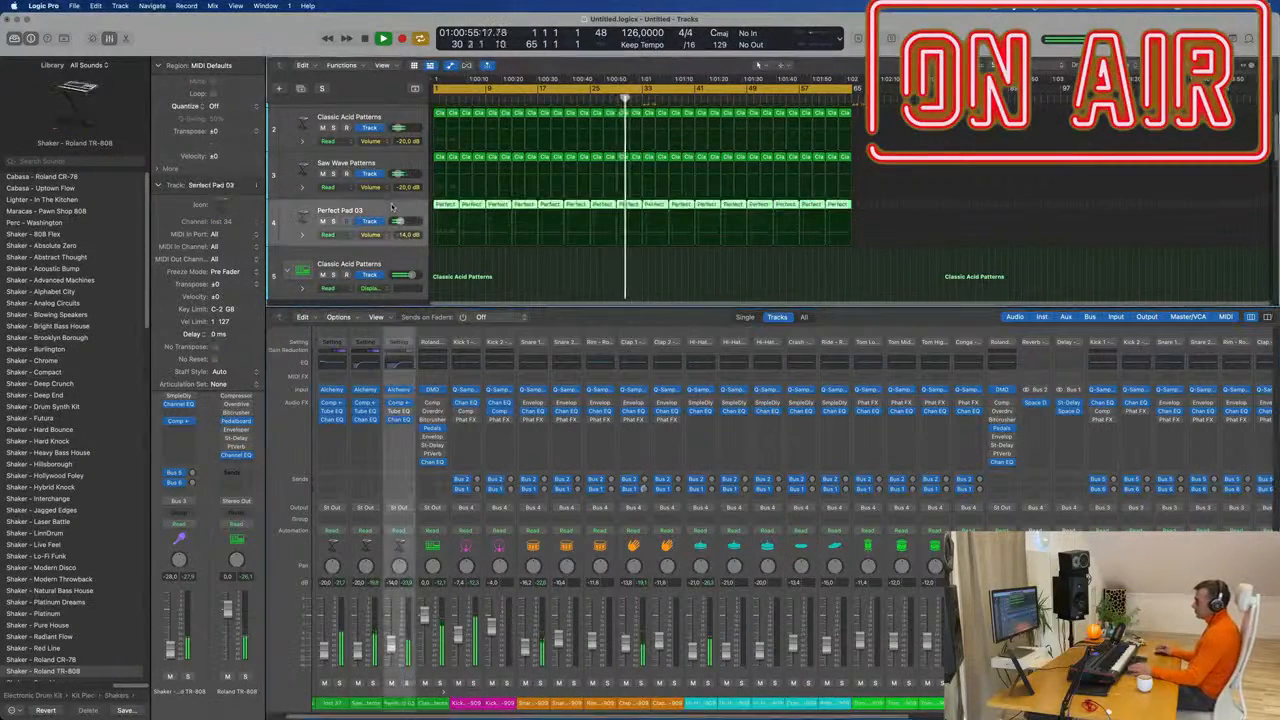
{"action": "left_click", "coordinate": [300, 88]}
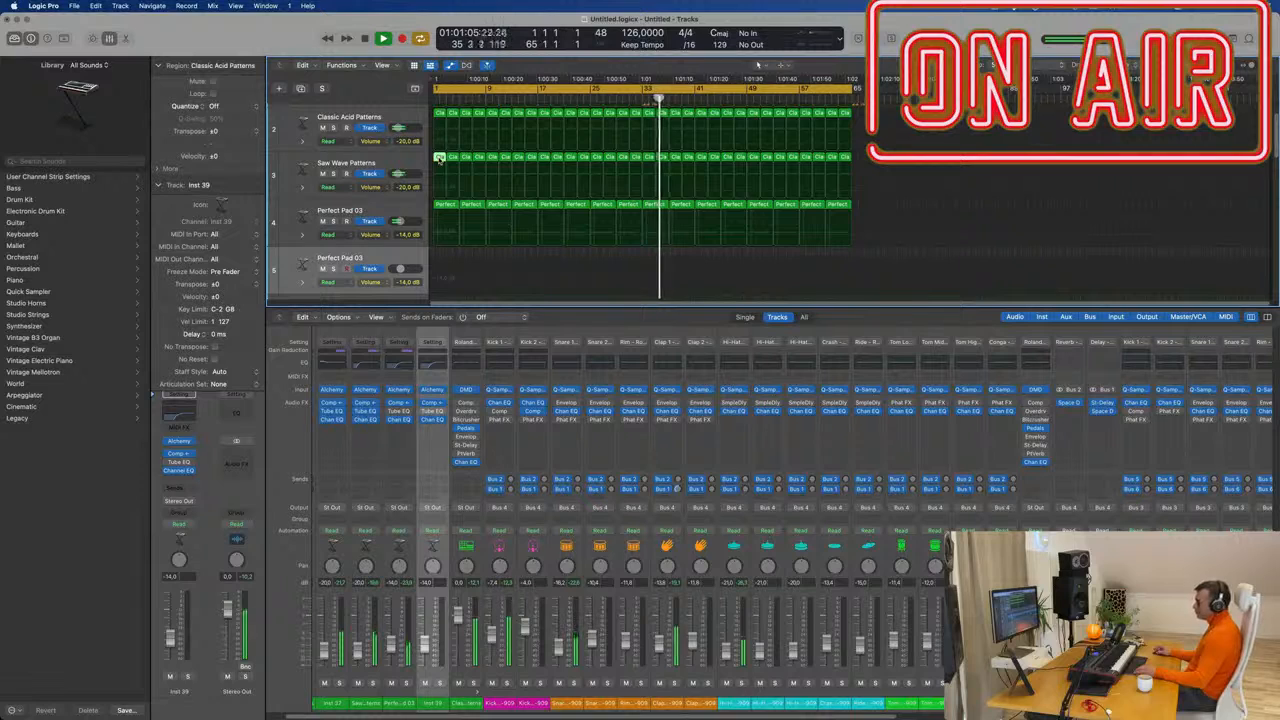
{"action": "left_click_drag", "start_coordinate": [439, 158], "coordinate": [435, 273]}
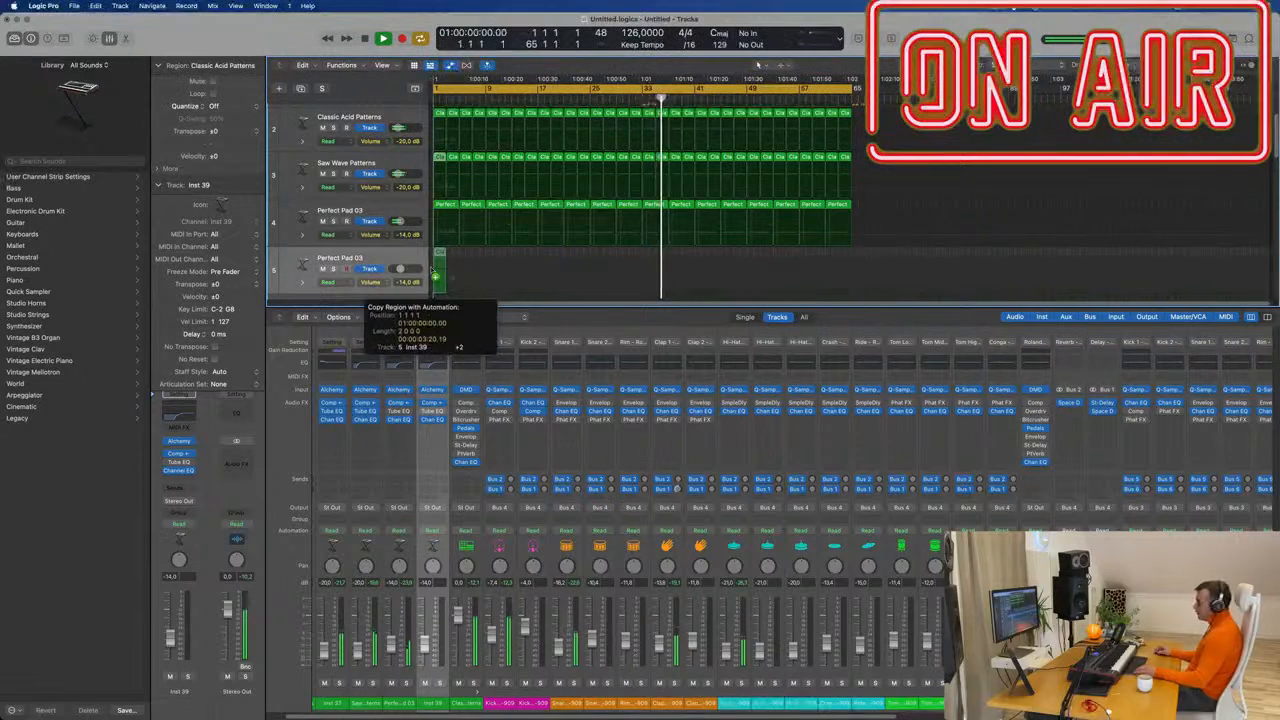
{"action": "left_click", "coordinate": [180, 441]}
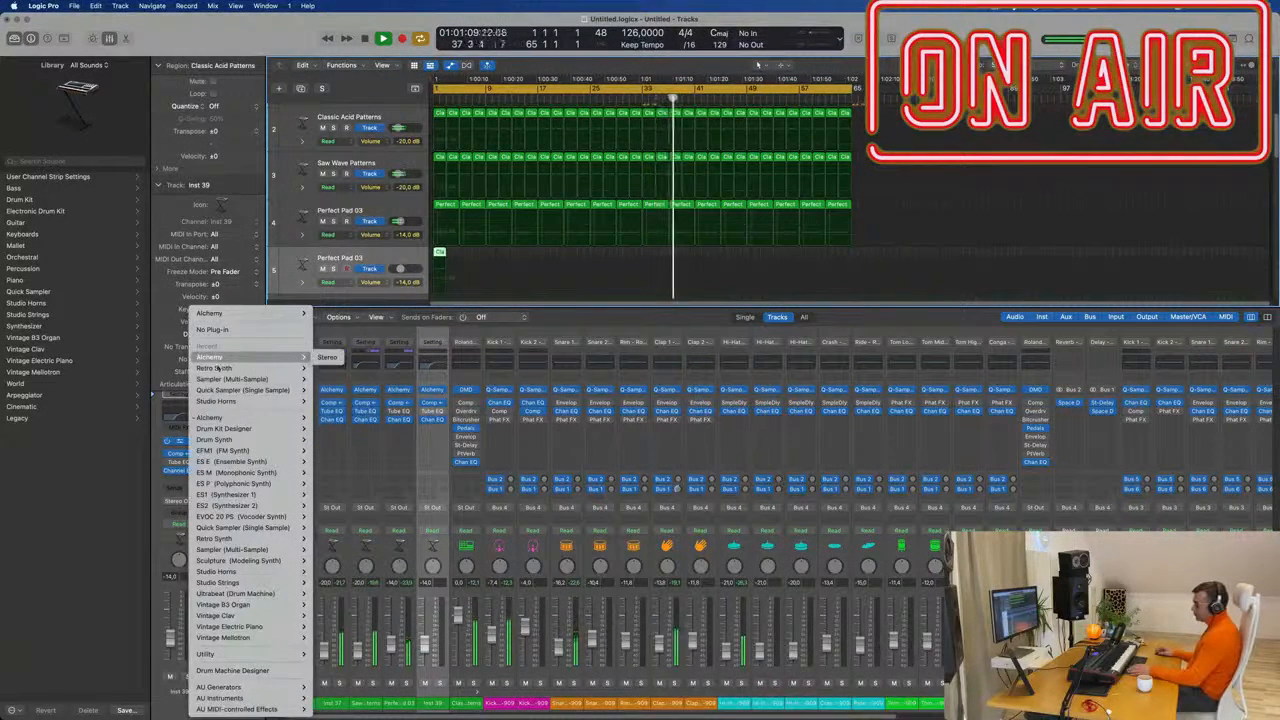
Load a stereo Retro Synth as the new track's instrument.
{"action": "mouse_move", "coordinate": [286, 369]}
{"action": "left_click", "coordinate": [328, 368]}
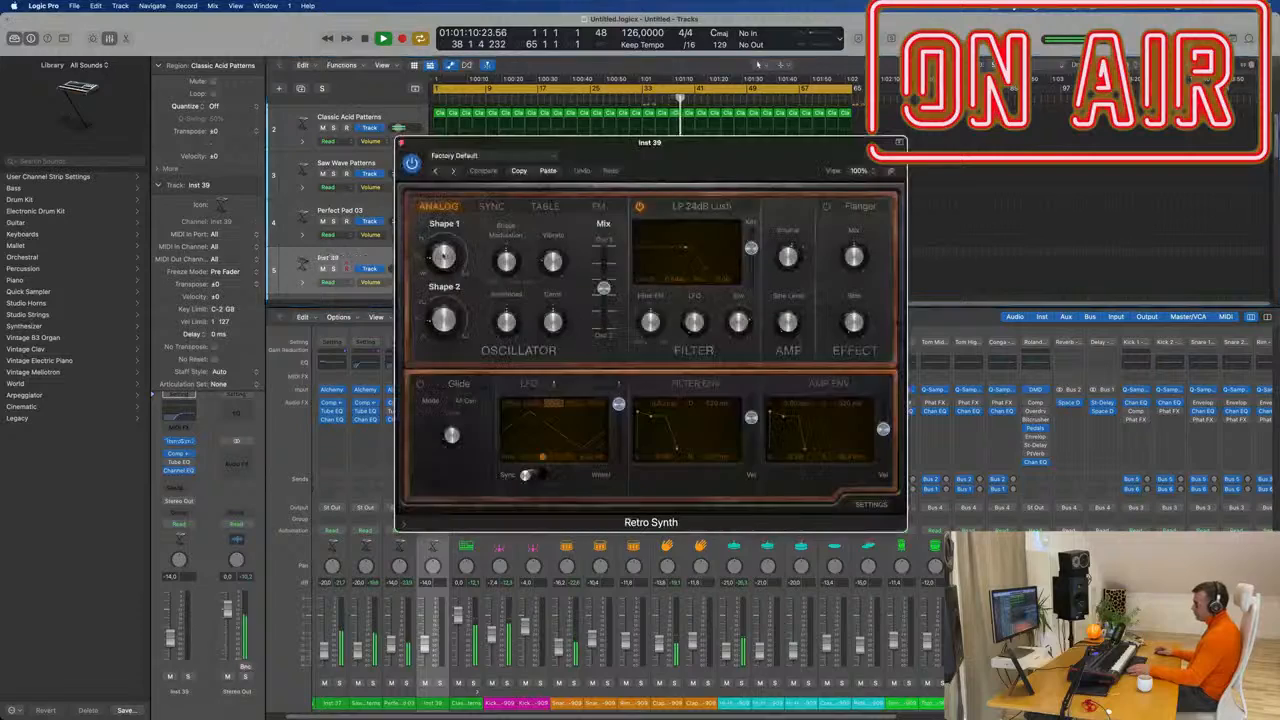
{"action": "left_click_drag", "start_coordinate": [641, 149], "coordinate": [1021, 169]}
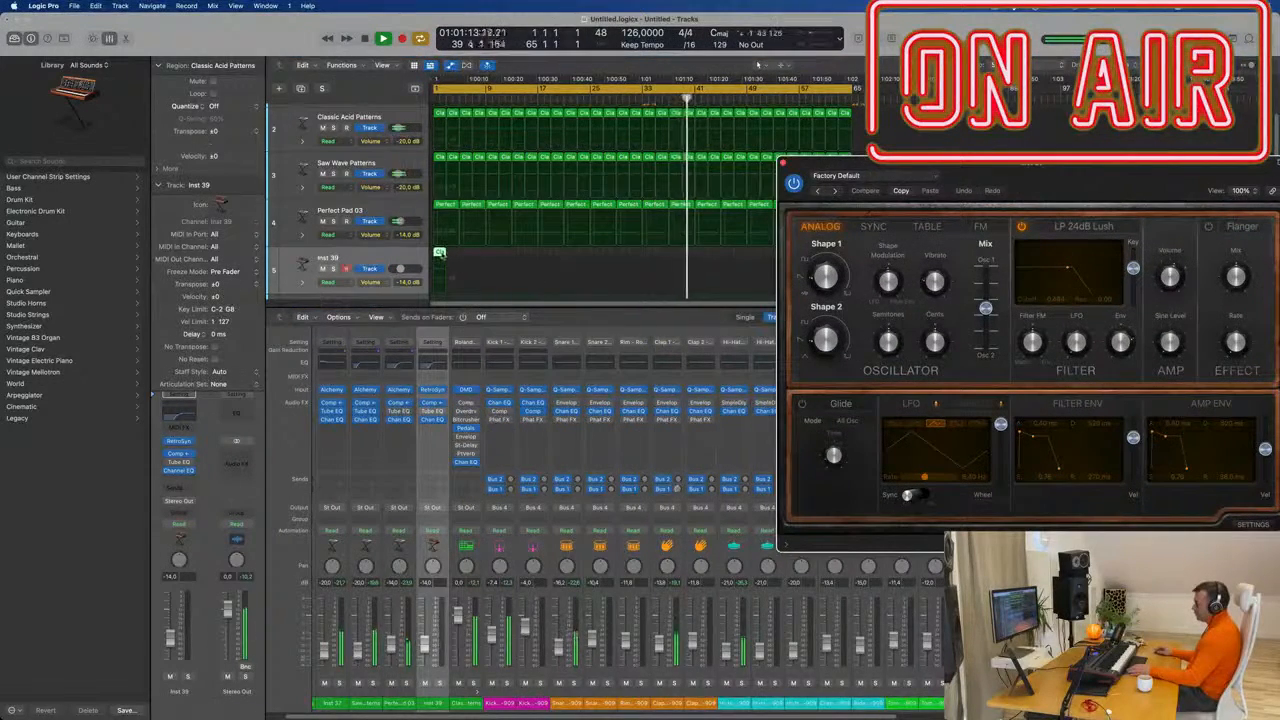
Open the copied region's notes and move its note to F#4.
{"action": "double_click", "coordinate": [439, 253]}
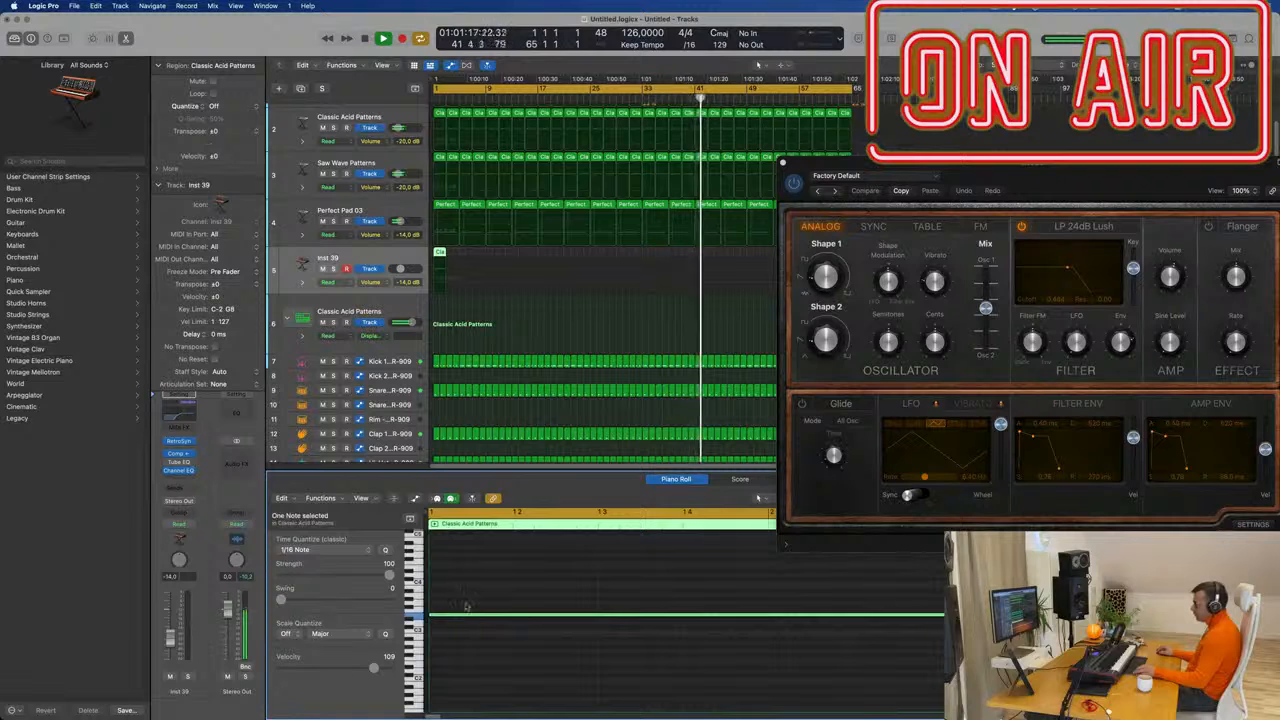
{"action": "left_click_drag", "start_coordinate": [466, 614], "coordinate": [465, 659]}
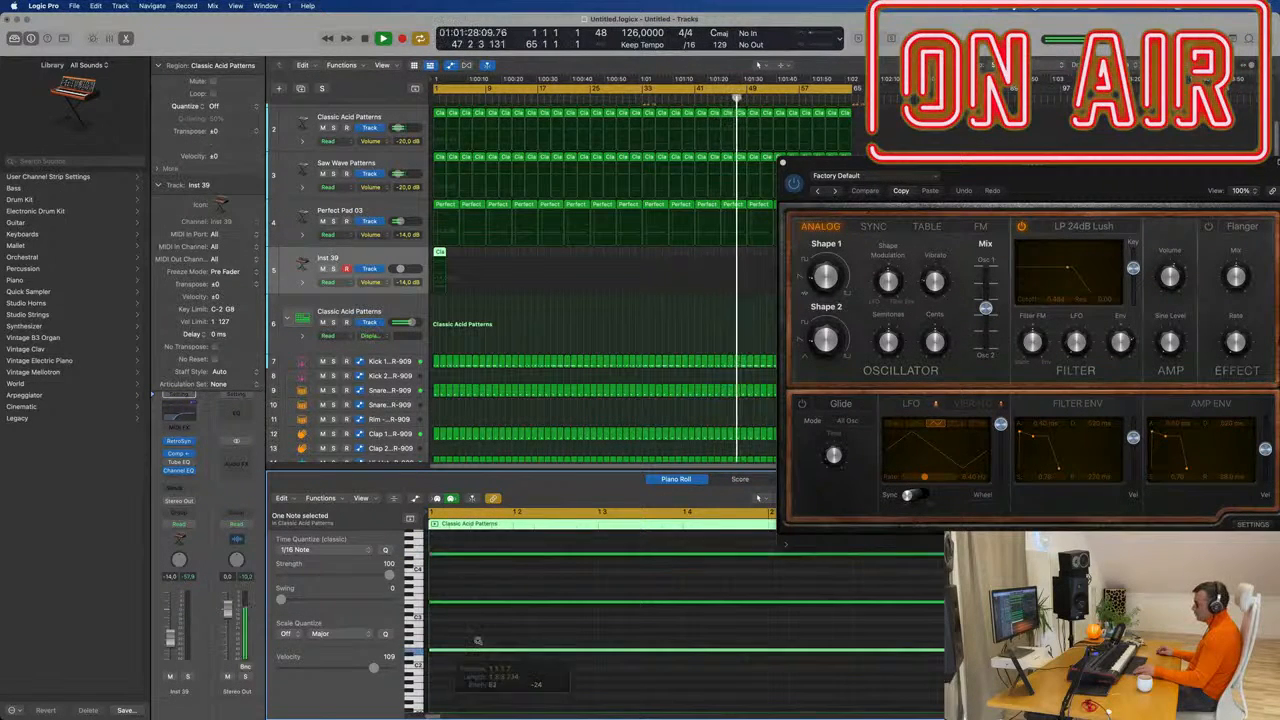
{"action": "left_click", "coordinate": [190, 430]}
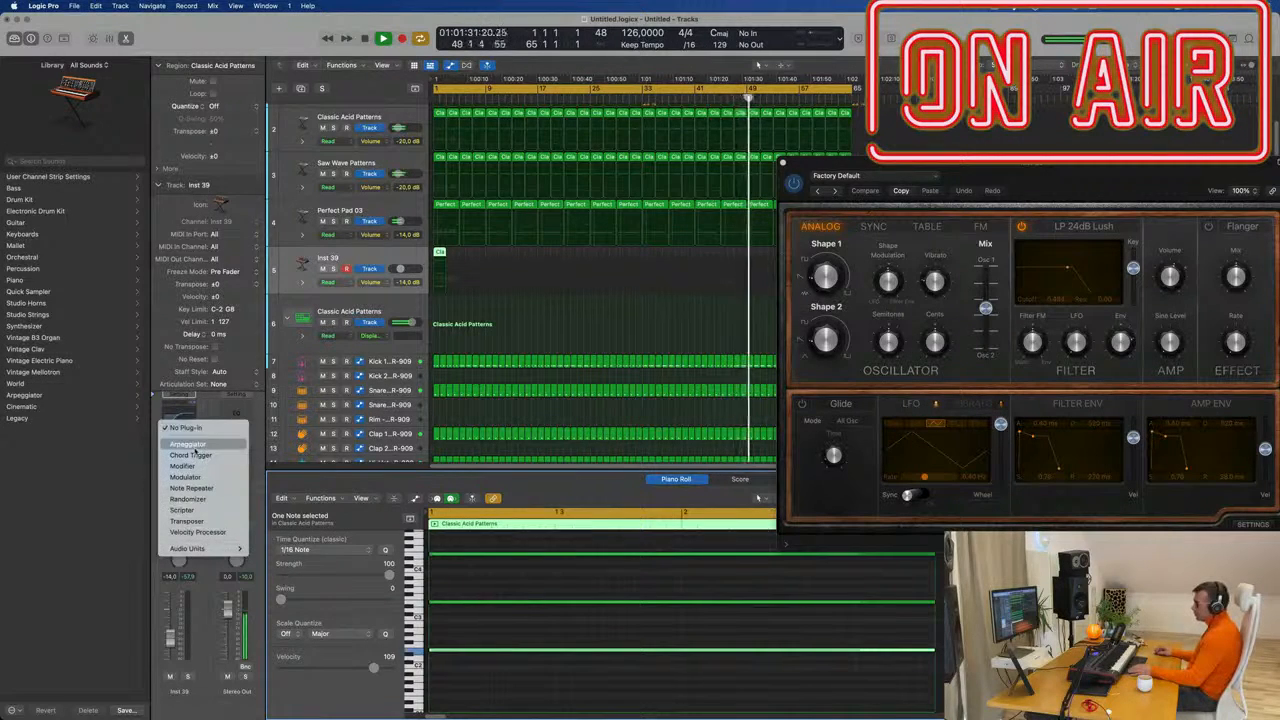
Insert an Arpeggiator MIDI effect on the Retro Synth track and arrange its plug-in windows.
{"action": "left_click", "coordinate": [183, 445]}
{"action": "left_click_drag", "start_coordinate": [972, 203], "coordinate": [410, 370]}
{"action": "left_click_drag", "start_coordinate": [631, 154], "coordinate": [1003, 128]}
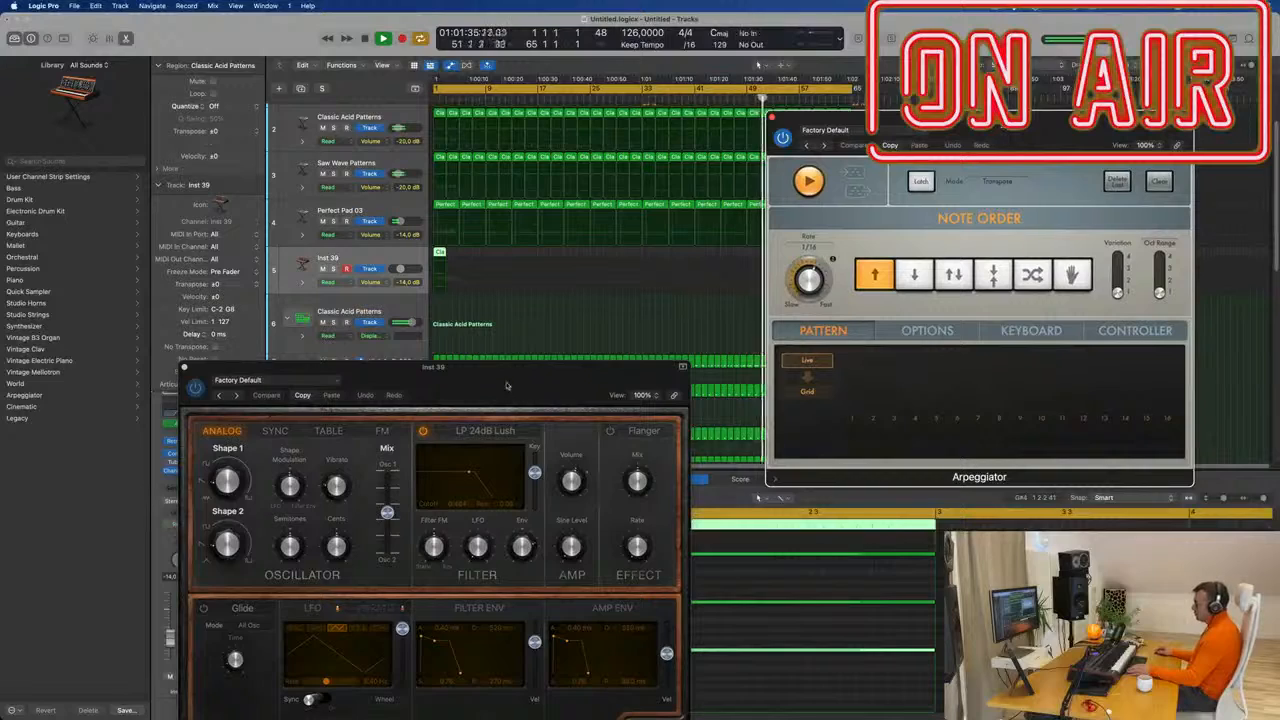
{"action": "left_click_drag", "start_coordinate": [506, 386], "coordinate": [733, 298]}
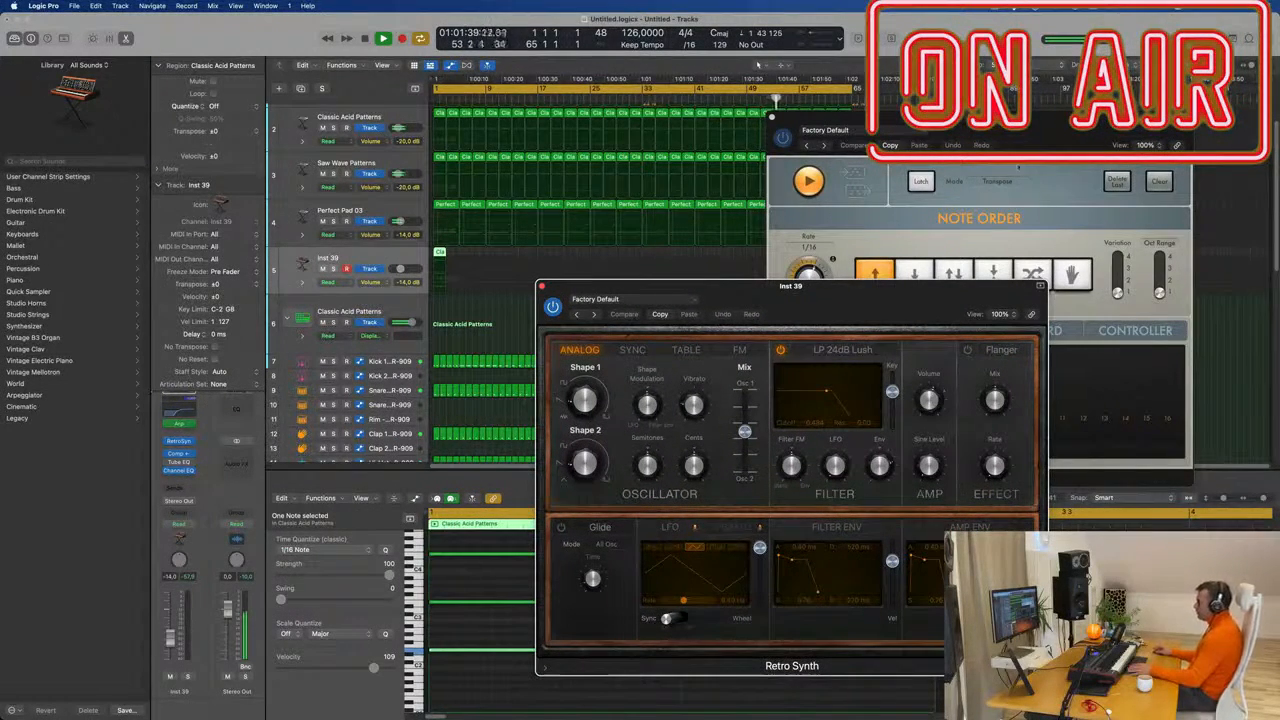
{"action": "left_click_drag", "start_coordinate": [985, 117], "coordinate": [1005, 359]}
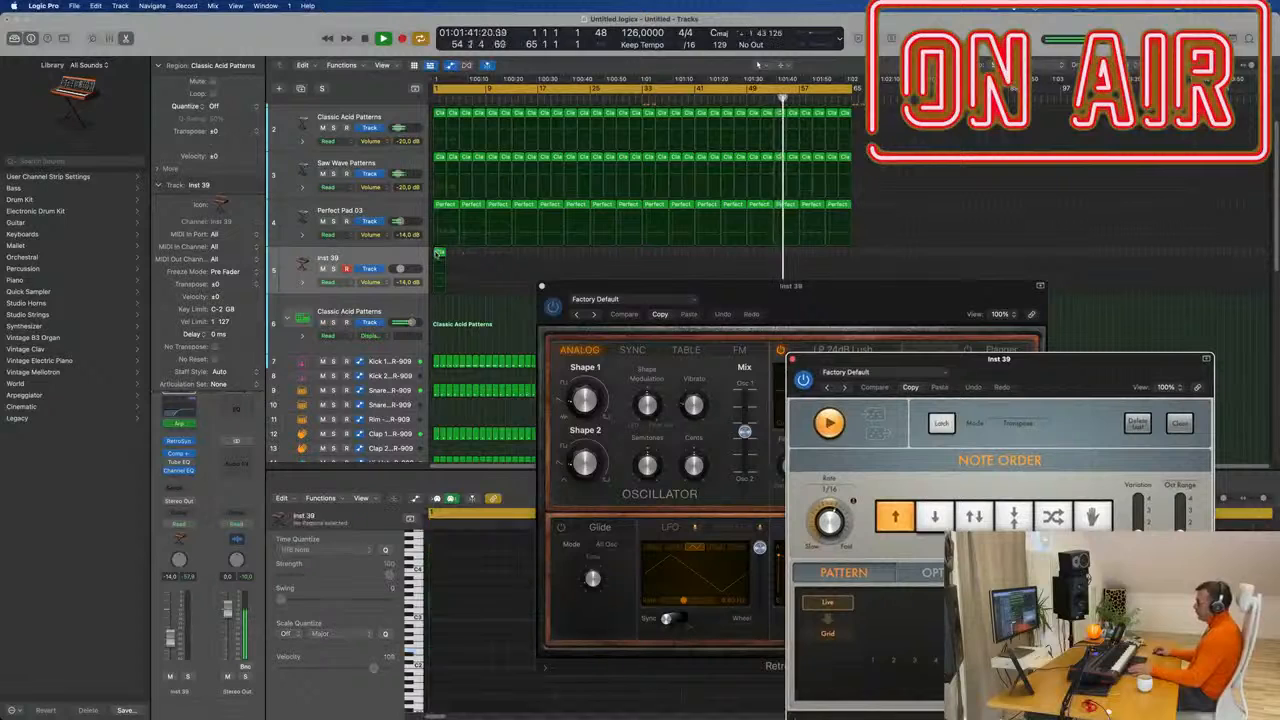
Repeat the short region on track 5, then repeat all four copies to the track's end.
{"action": "left_click", "coordinate": [438, 252]}
{"action": "key", "text": "super+r"}
{"action": "key", "text": "super+r"}
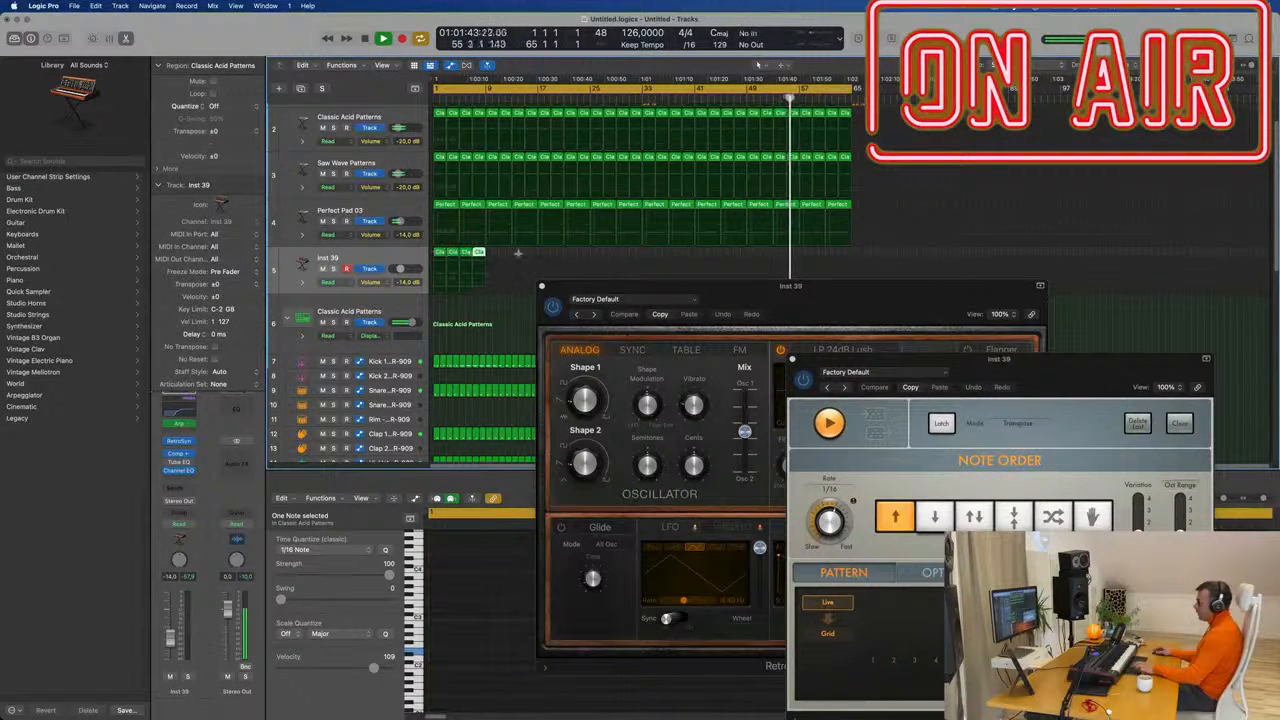
{"action": "left_click", "coordinate": [418, 254]}
{"action": "key", "text": "super+r"}
{"action": "key", "text": "super+r"}
{"action": "key", "text": "super+r"}
{"action": "key", "text": "super+r"}
{"action": "key", "text": "super+r"}
{"action": "key", "text": "super+r"}
{"action": "key", "text": "super+r"}
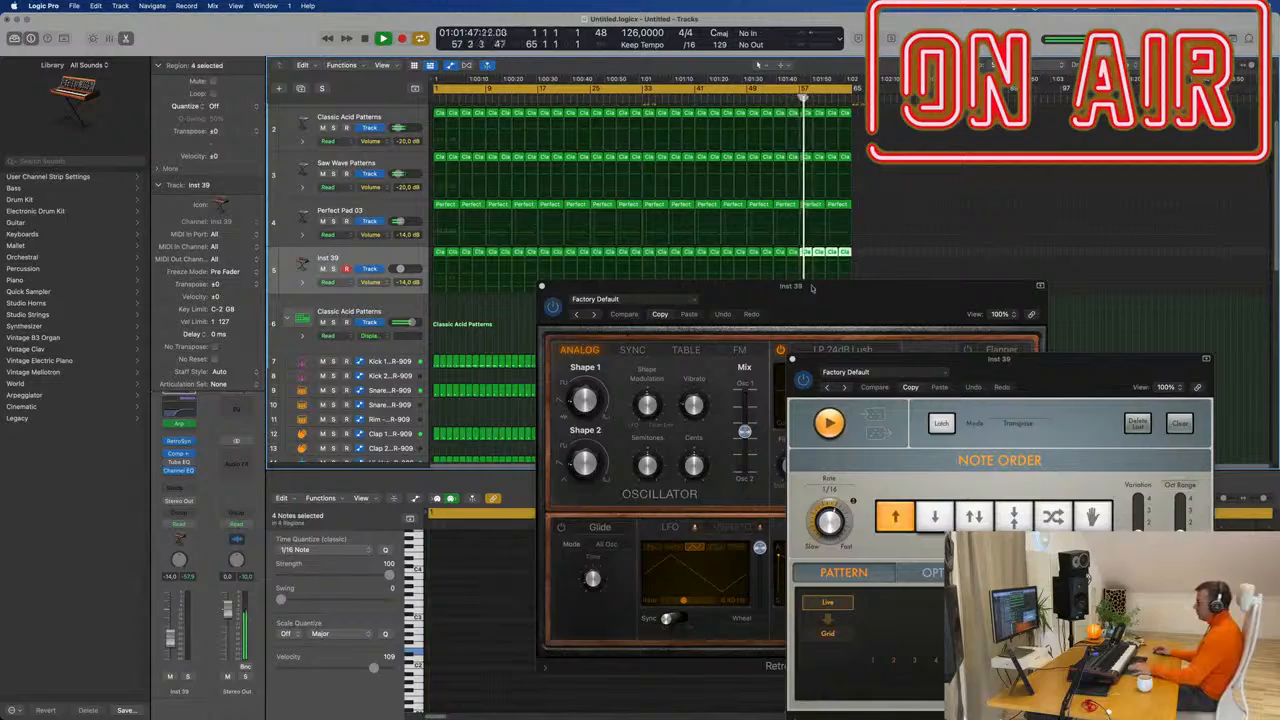
{"action": "left_click_drag", "start_coordinate": [811, 288], "coordinate": [774, 243]}
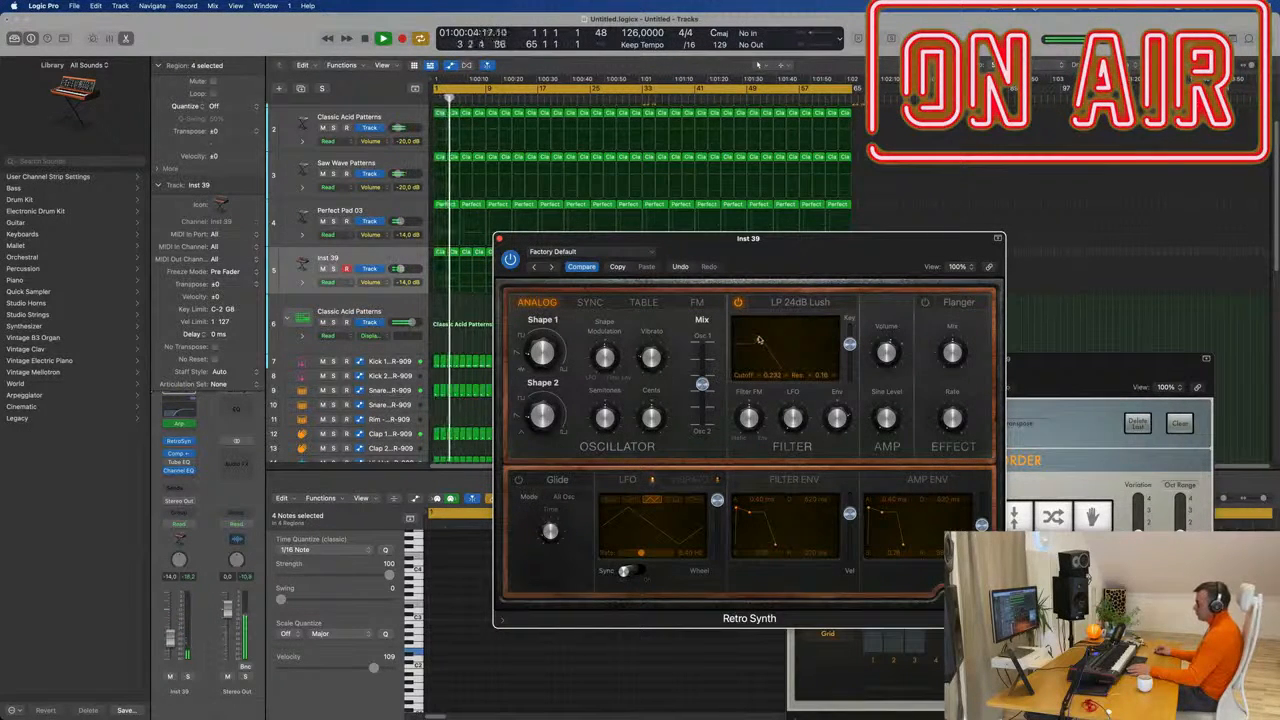
Raise Inst 39's volume to -11.4 dB.
{"action": "left_click_drag", "start_coordinate": [729, 240], "coordinate": [867, 236]}
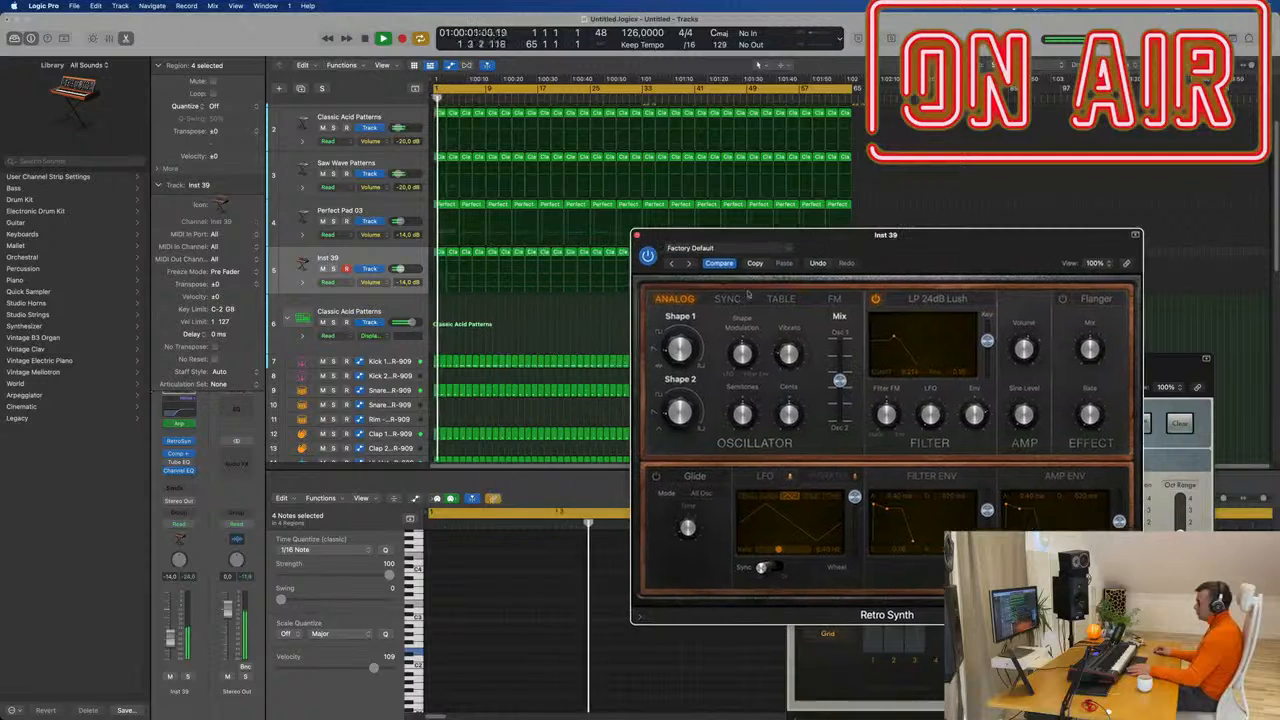
{"action": "left_click_drag", "start_coordinate": [170, 638], "coordinate": [170, 634]}
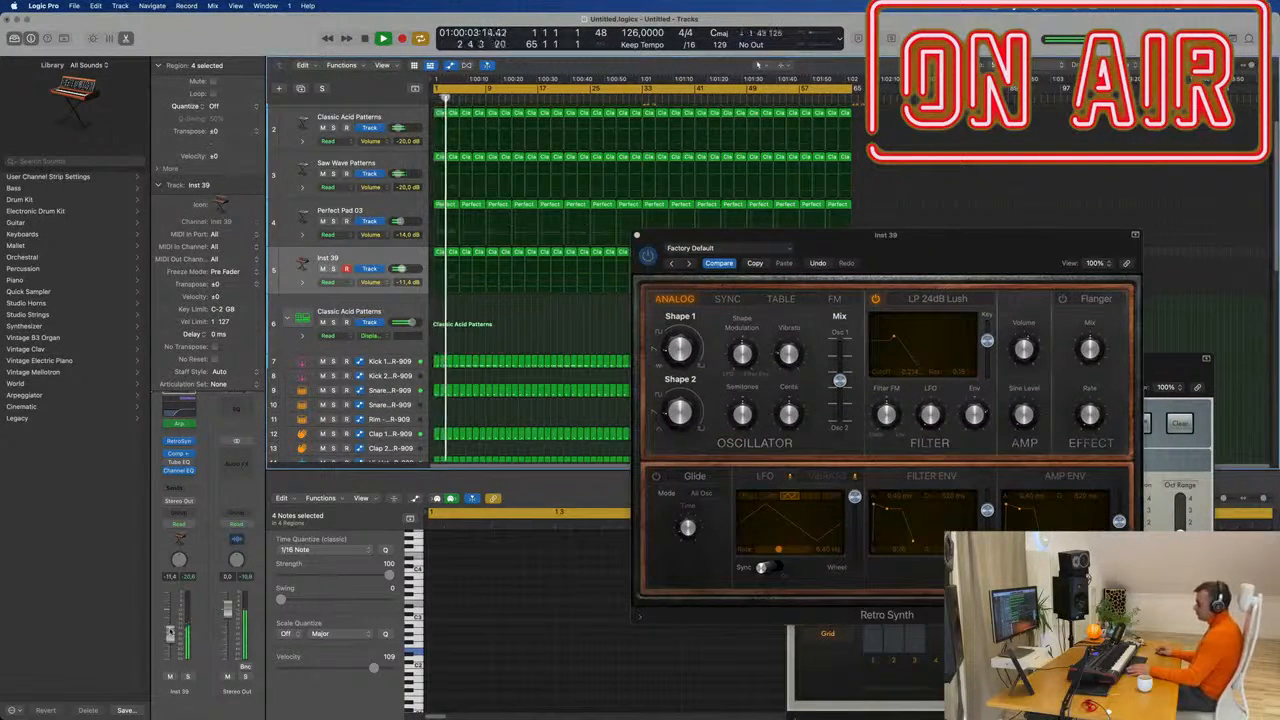
{"action": "left_click_drag", "start_coordinate": [918, 237], "coordinate": [658, 357]}
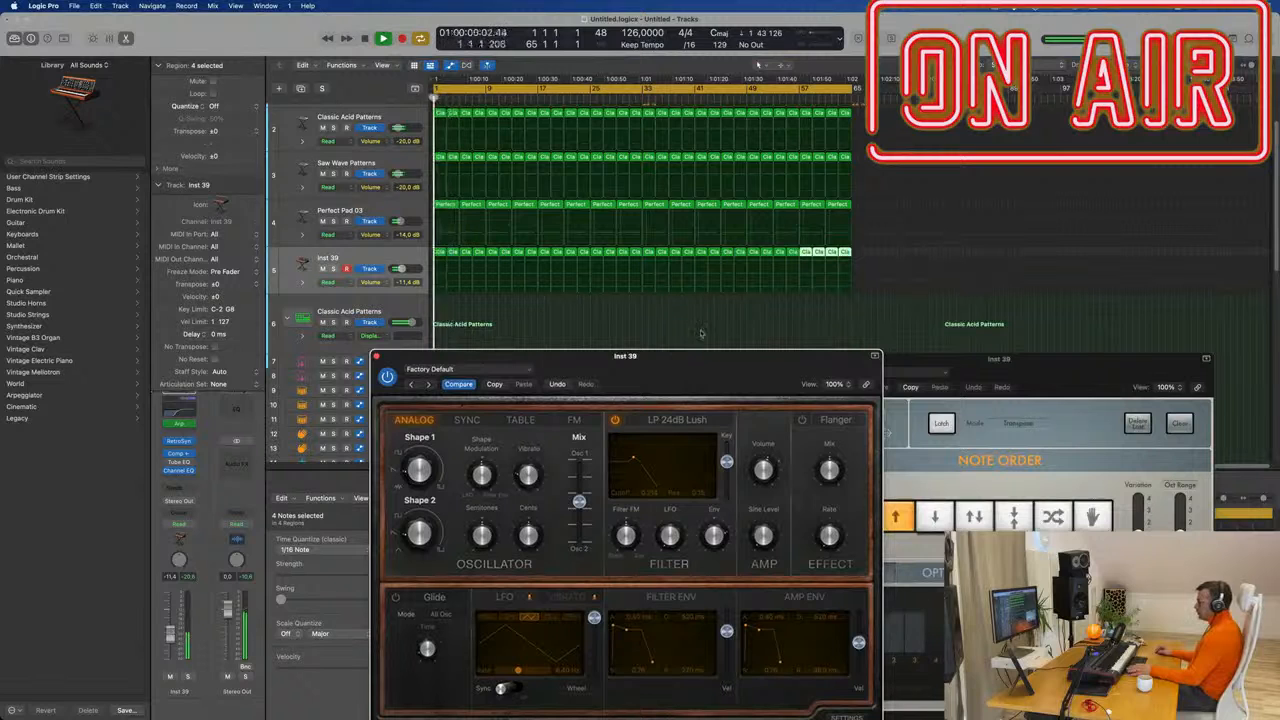
Select the first region on track 5 and select all three of its notes.
{"action": "left_click", "coordinate": [746, 312]}
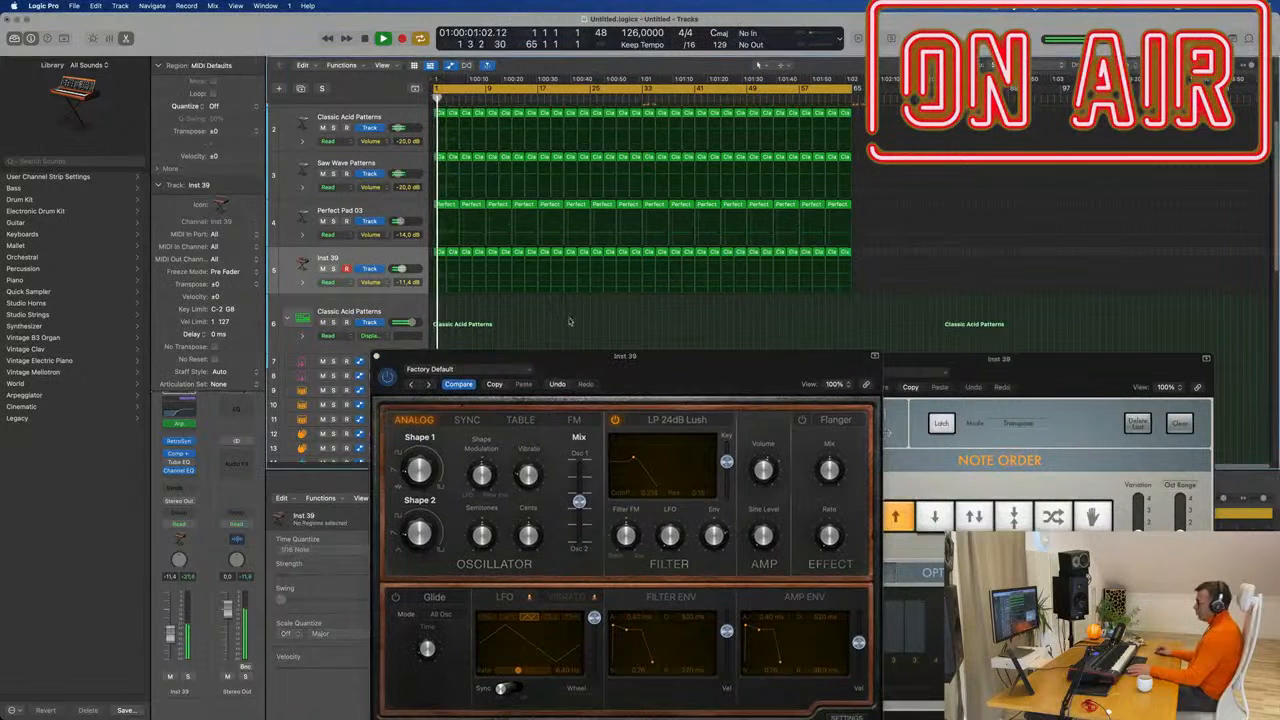
{"action": "left_click", "coordinate": [440, 252]}
{"action": "key", "text": "e"}
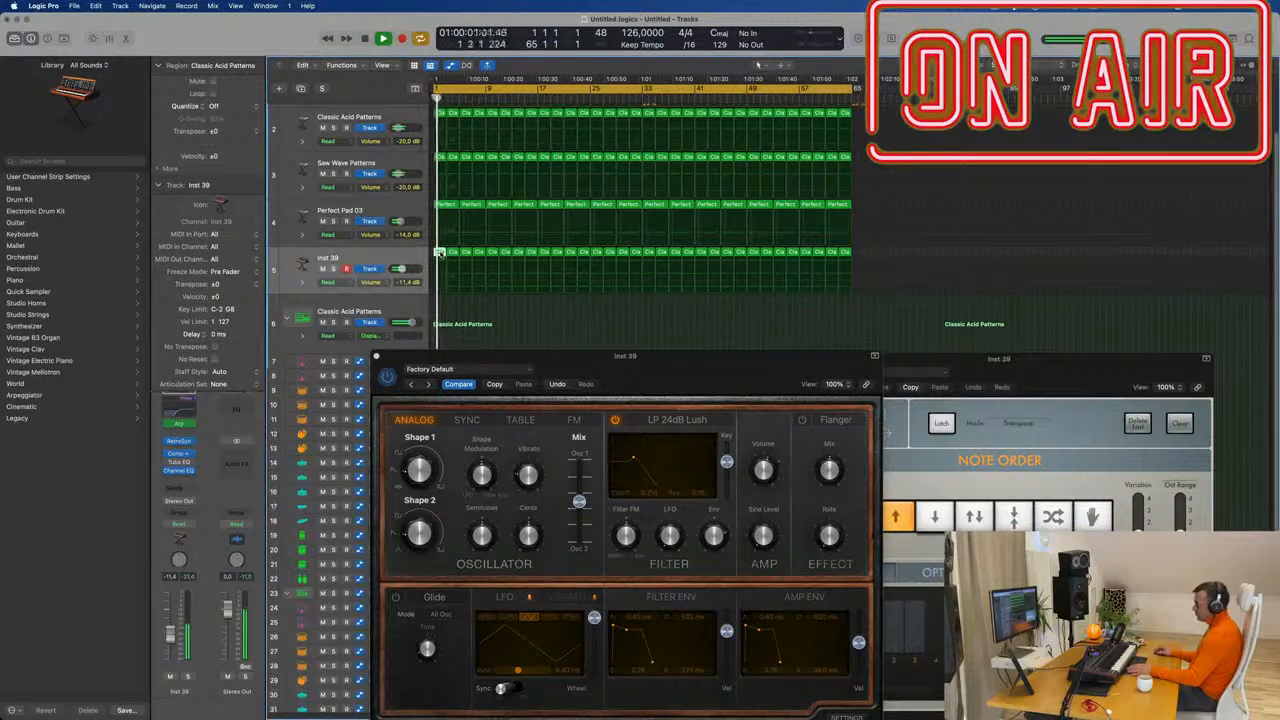
{"action": "key", "text": "e"}
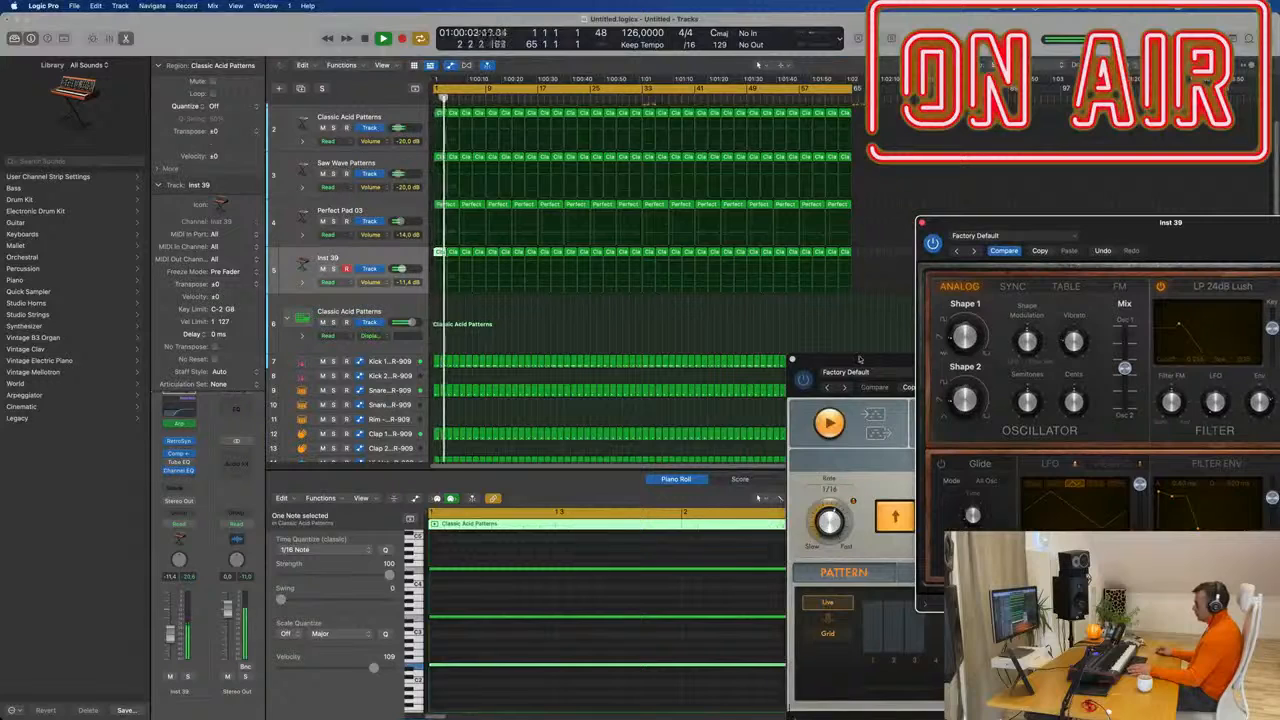
{"action": "left_click_drag", "start_coordinate": [858, 358], "coordinate": [989, 164]}
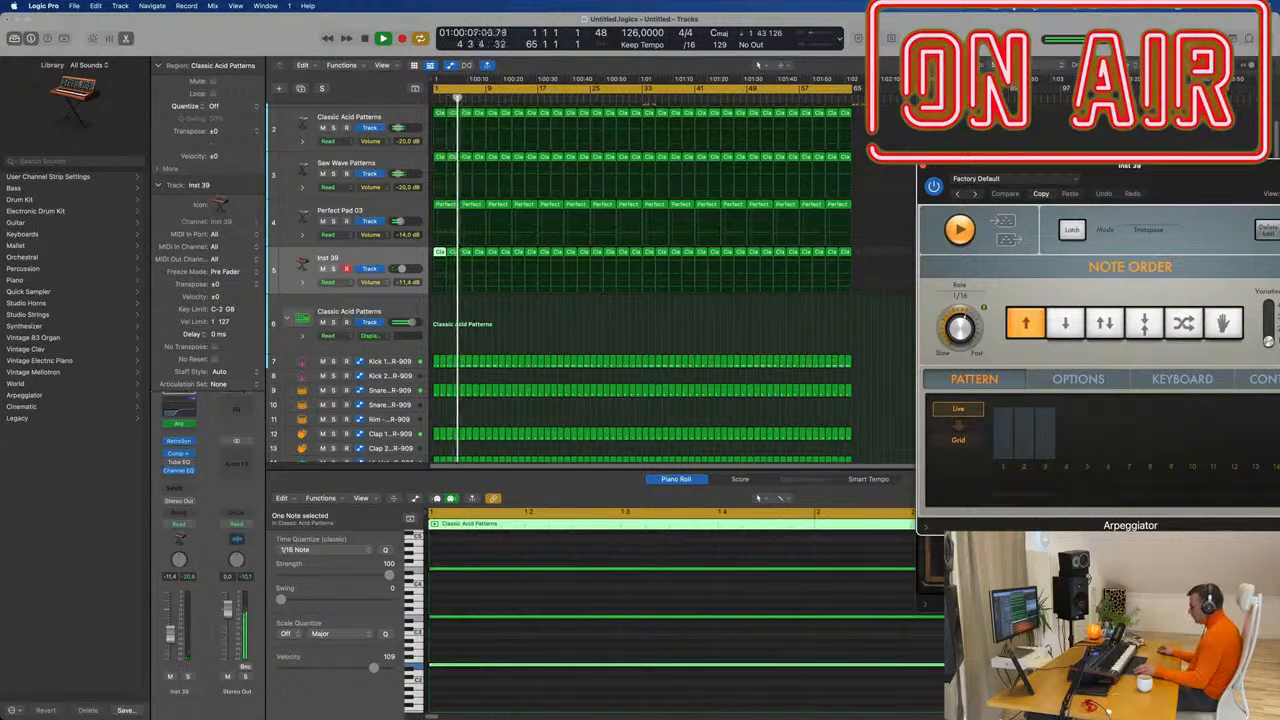
{"action": "left_click", "coordinate": [621, 631]}
{"action": "key", "text": "super+a"}
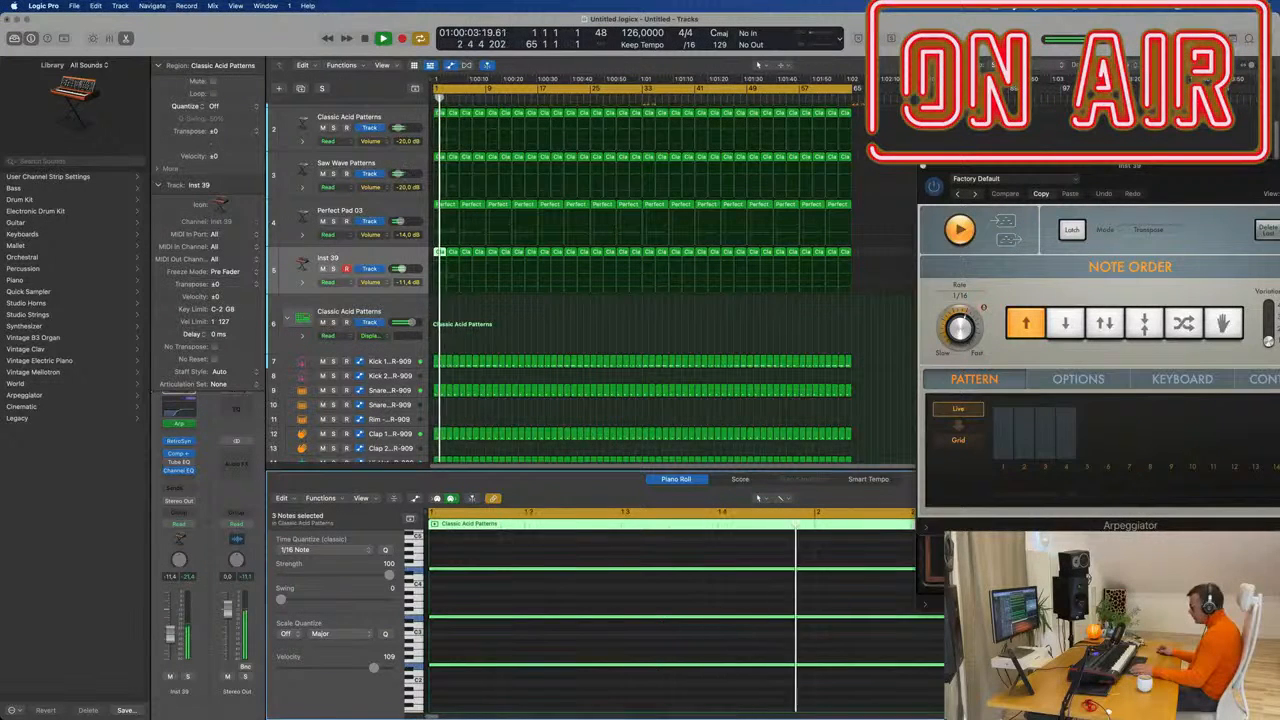
{"action": "key", "text": "space"}
Delete the 31 surplus regions on track 5 and audition the remaining notes.
{"action": "key", "text": "space"}
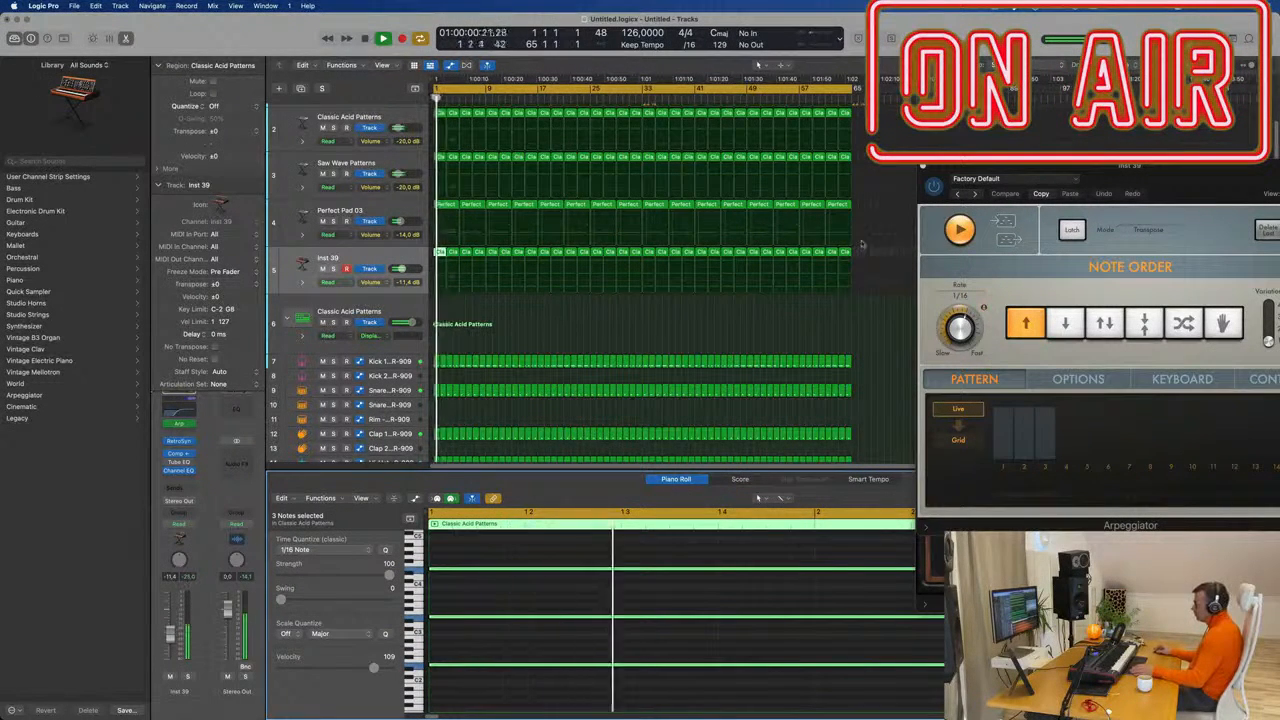
{"action": "left_click_drag", "start_coordinate": [862, 243], "coordinate": [459, 255]}
{"action": "key", "text": "Delete"}
{"action": "key", "text": "space"}
{"action": "key", "text": "space"}
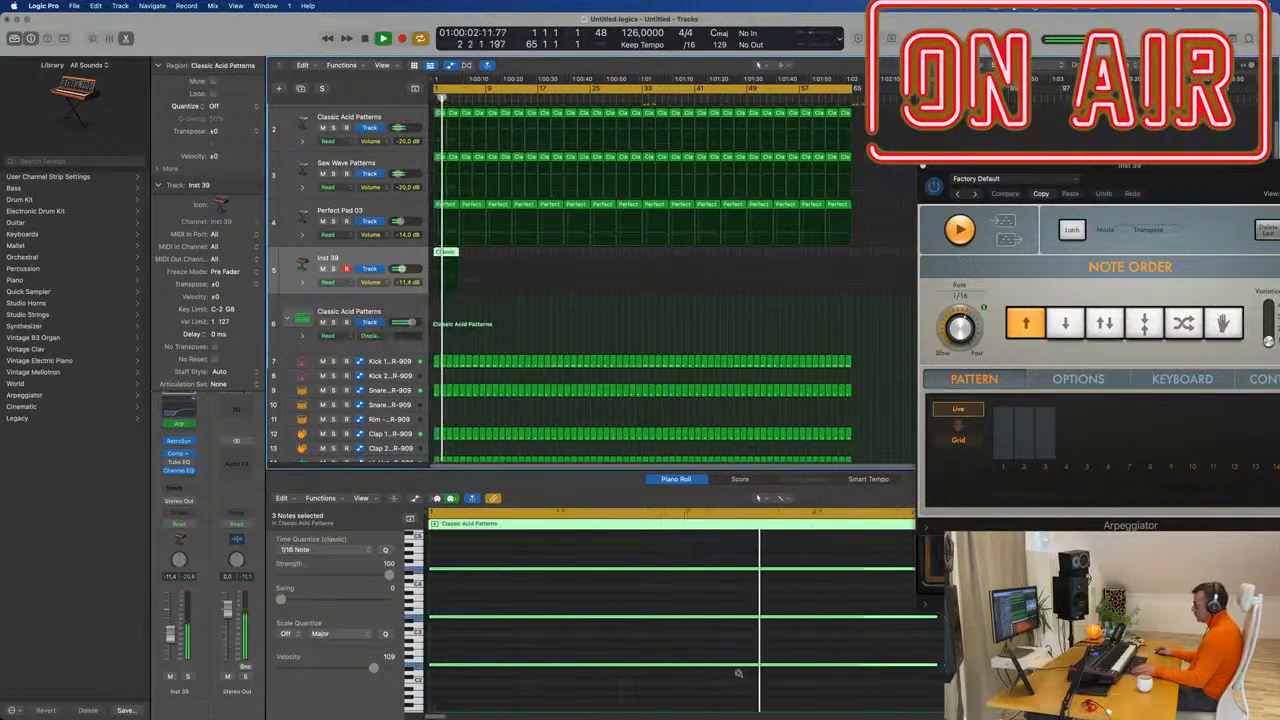
{"action": "scroll", "coordinate": [739, 673], "scroll_direction": "down", "scroll_amount": 3}
{"action": "left_click_drag", "start_coordinate": [680, 556], "coordinate": [874, 676]}
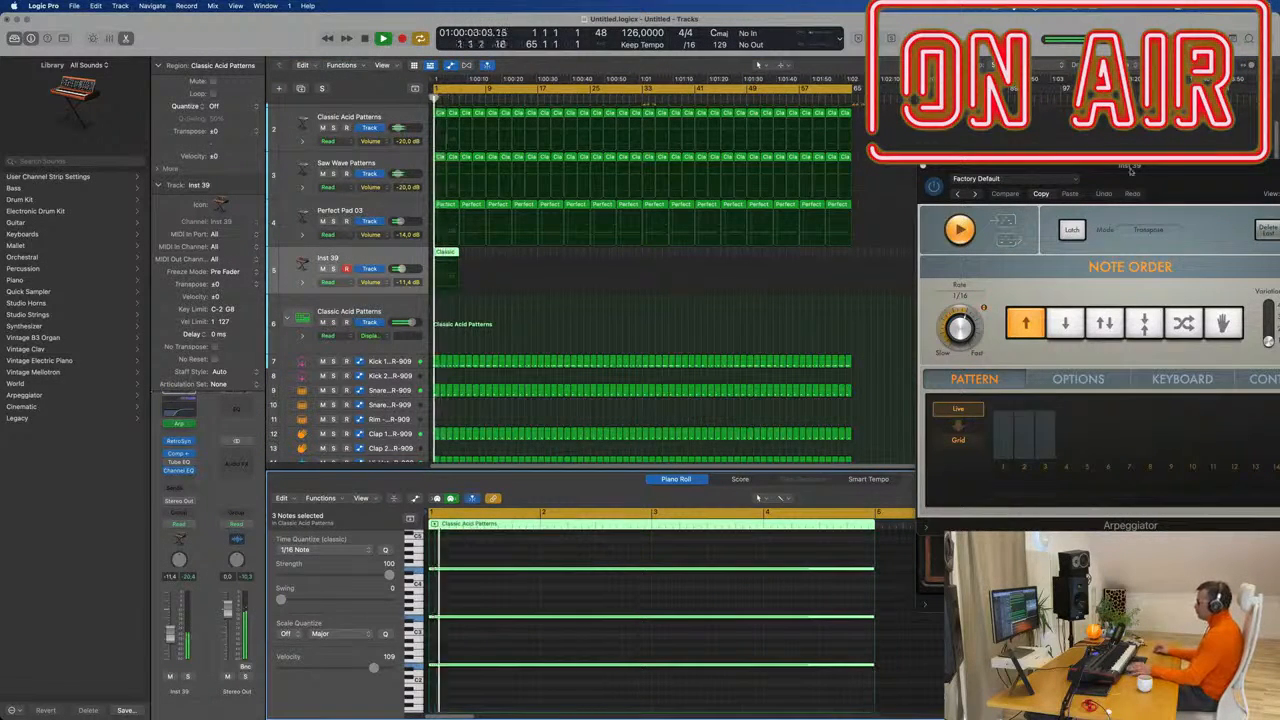
{"action": "left_click_drag", "start_coordinate": [1131, 172], "coordinate": [1028, 214]}
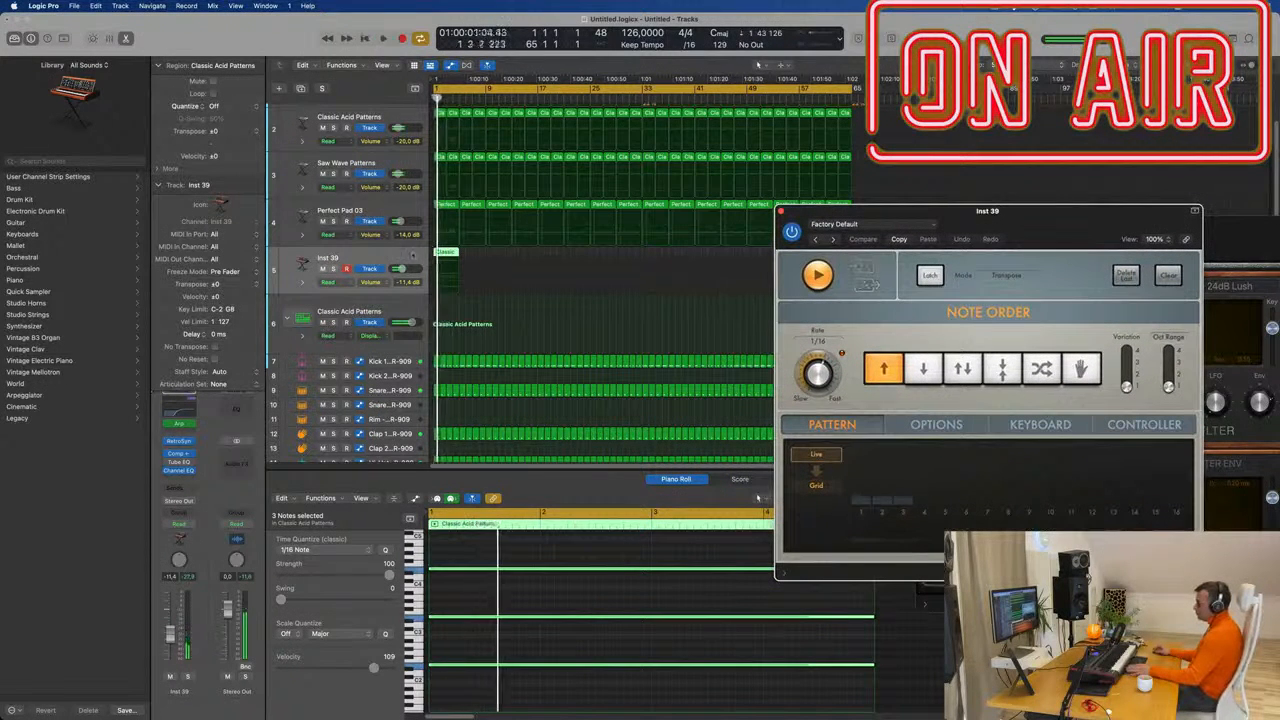
{"action": "key", "text": "space"}
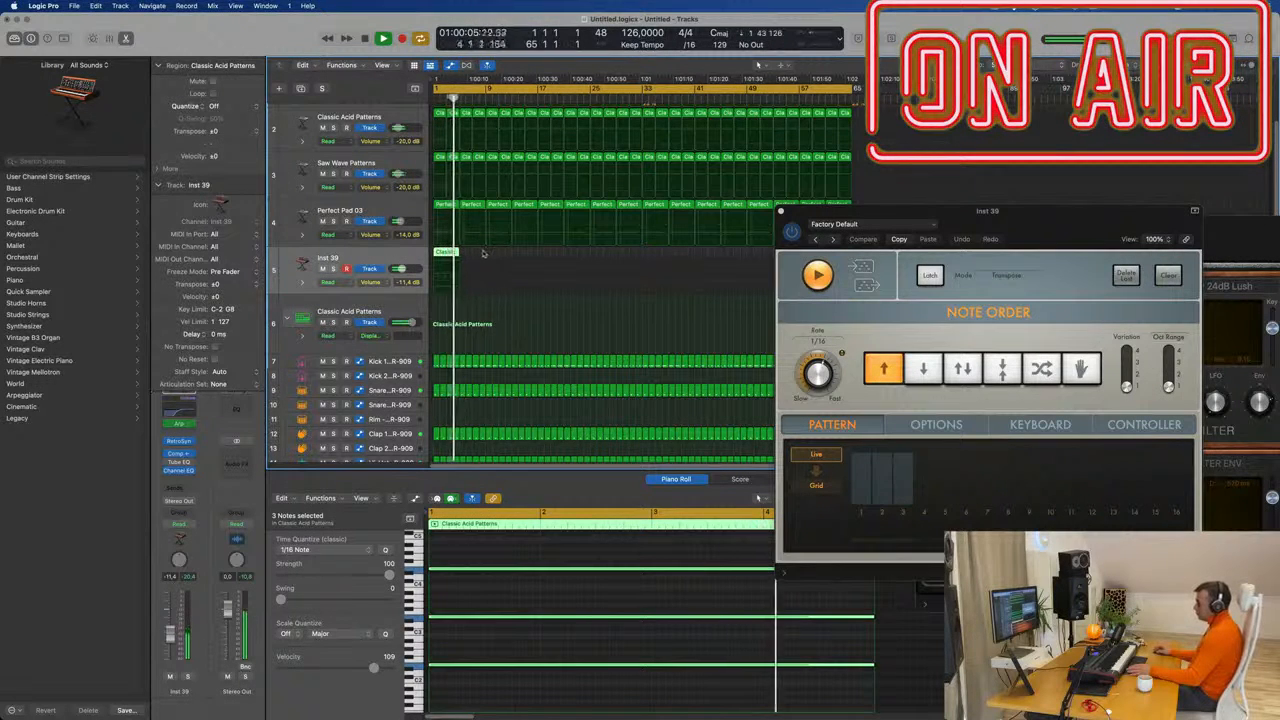
Repeat the remaining Classic region once on track 5.
{"action": "left_click", "coordinate": [483, 253]}
{"action": "left_click", "coordinate": [443, 252]}
{"action": "key", "text": "Return"}
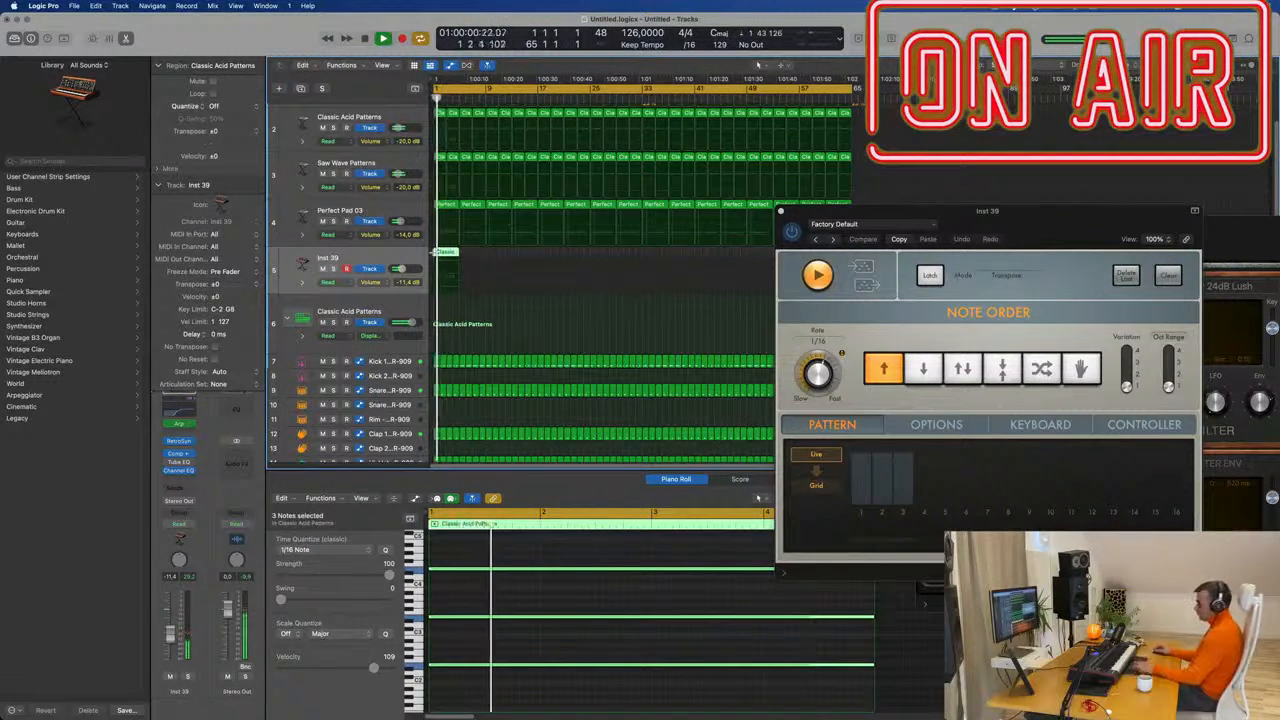
{"action": "key", "text": "super+r"}
{"action": "left_click_drag", "start_coordinate": [905, 212], "coordinate": [472, 280]}
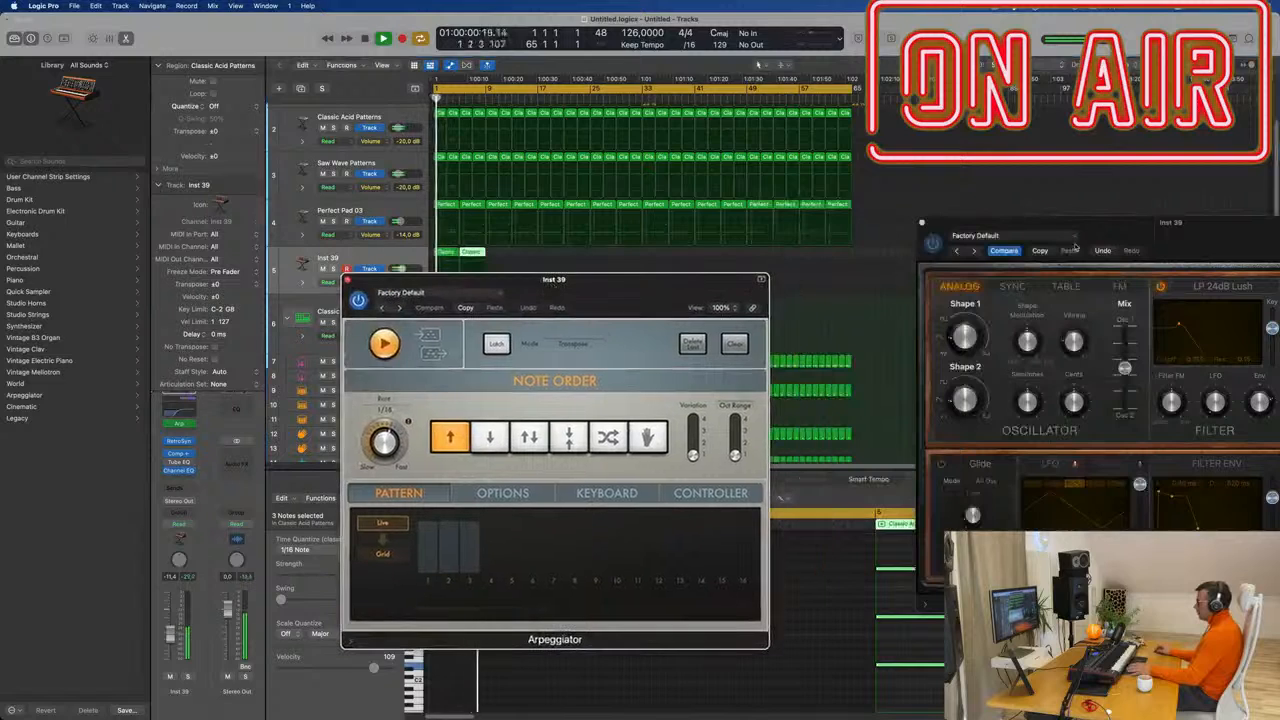
{"action": "left_click_drag", "start_coordinate": [1144, 237], "coordinate": [860, 201]}
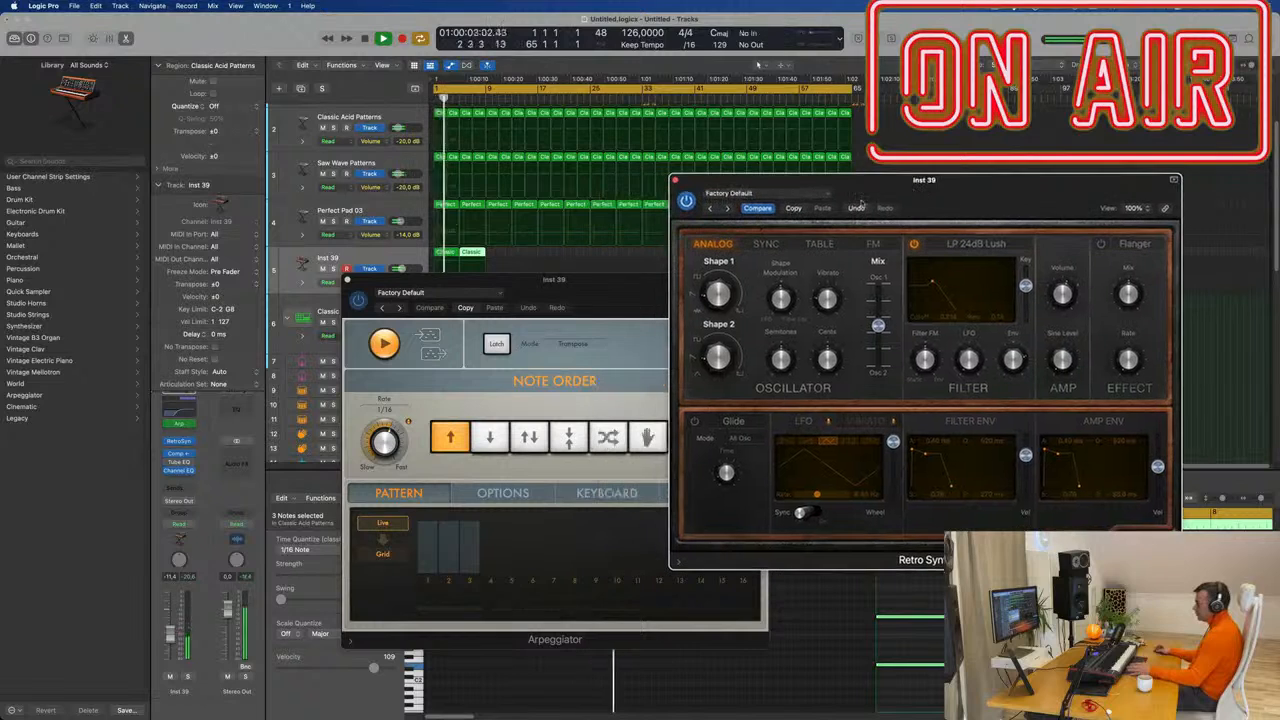
{"action": "left_click_drag", "start_coordinate": [522, 293], "coordinate": [1017, 320]}
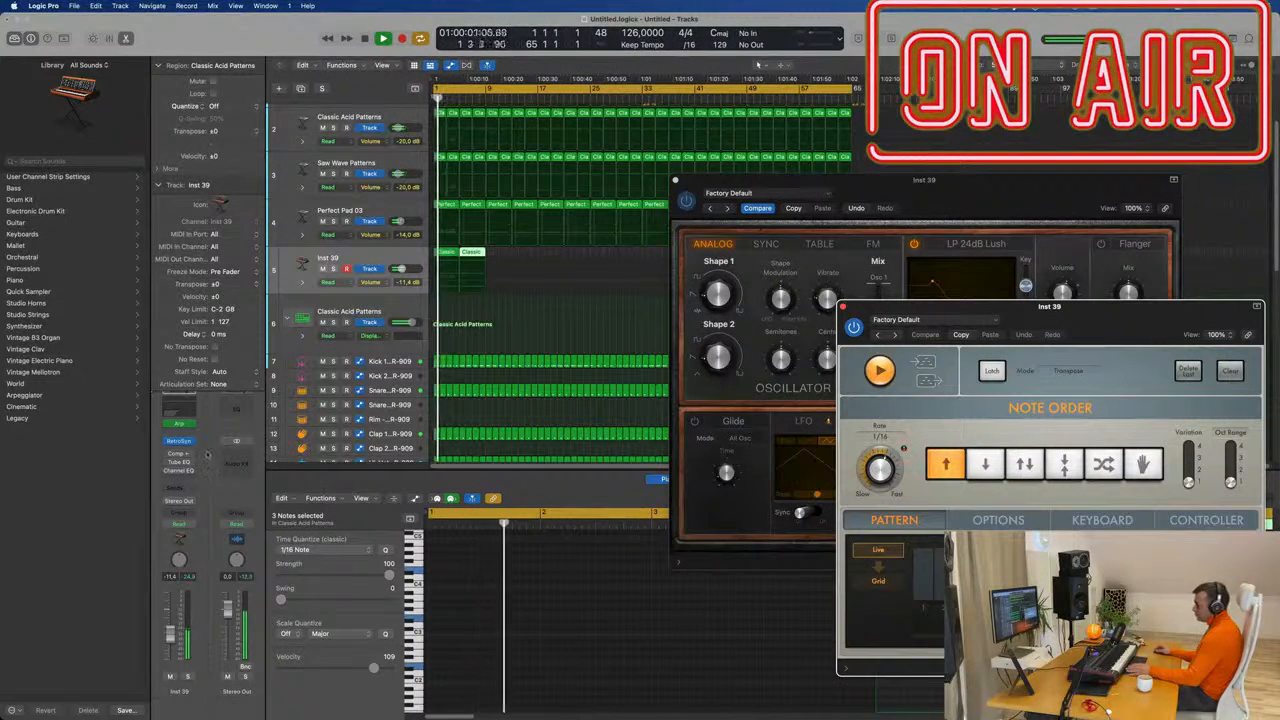
Play back the two-region intro from bar 1 with the Retro Synth window in front.
{"action": "left_click", "coordinate": [524, 531]}
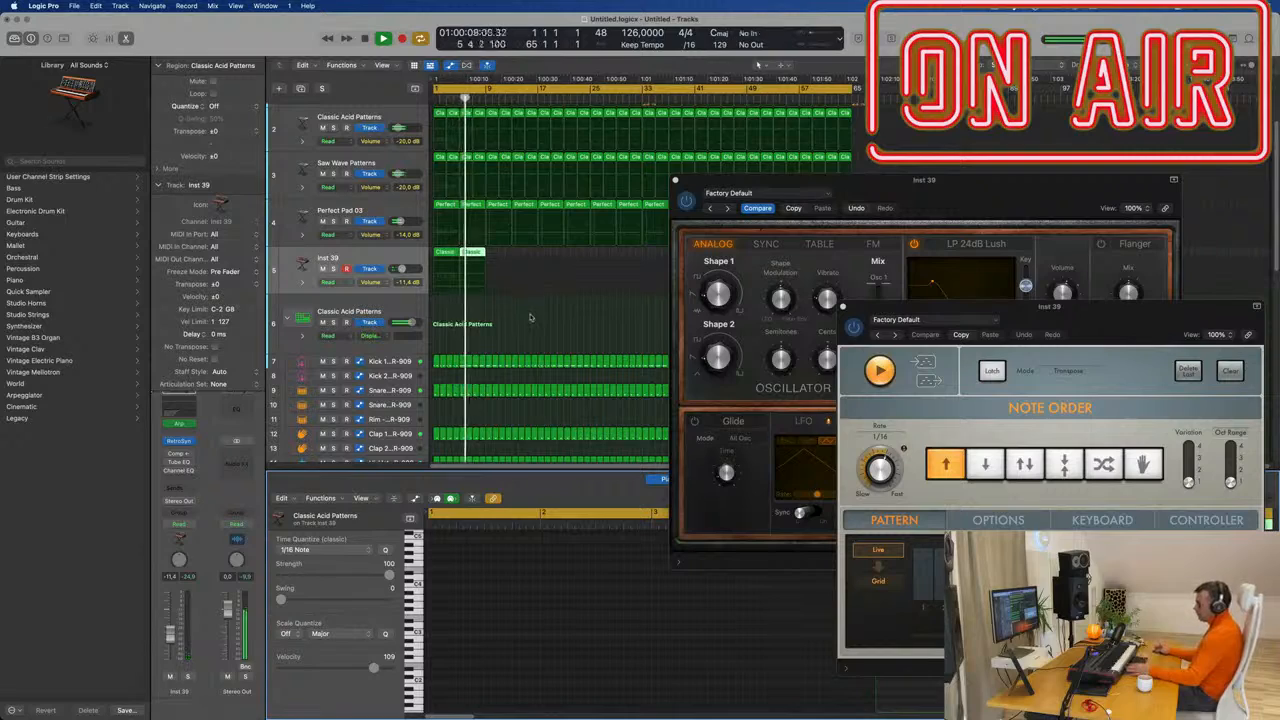
{"action": "left_click", "coordinate": [529, 266]}
{"action": "key", "text": "Return"}
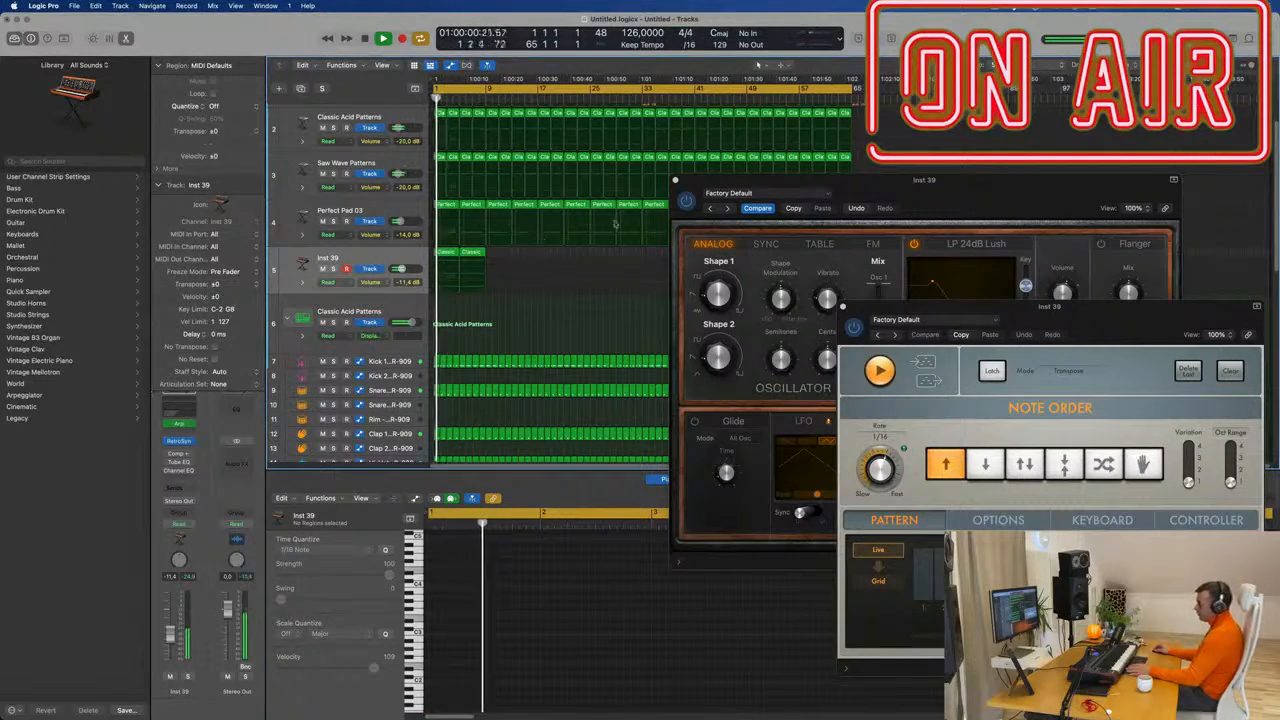
{"action": "left_click_drag", "start_coordinate": [868, 197], "coordinate": [817, 252]}
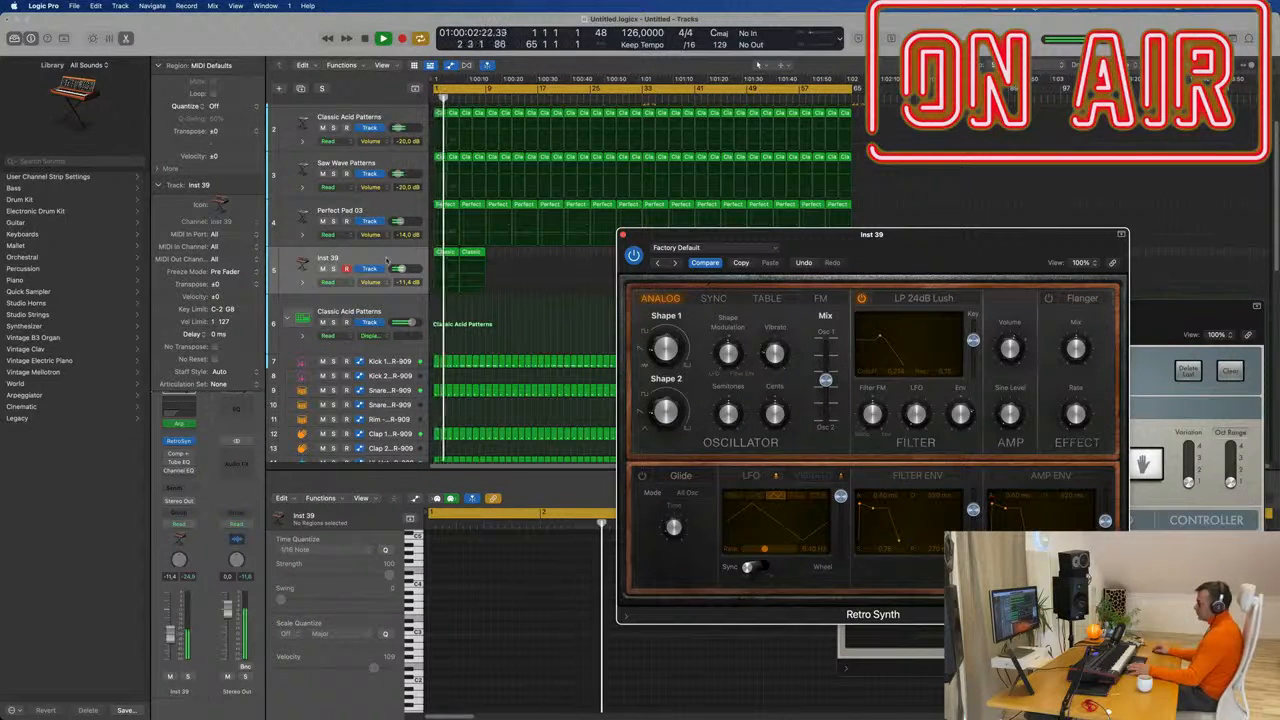
{"action": "key", "text": "space"}
{"action": "key", "text": "Return"}
{"action": "key", "text": "space"}
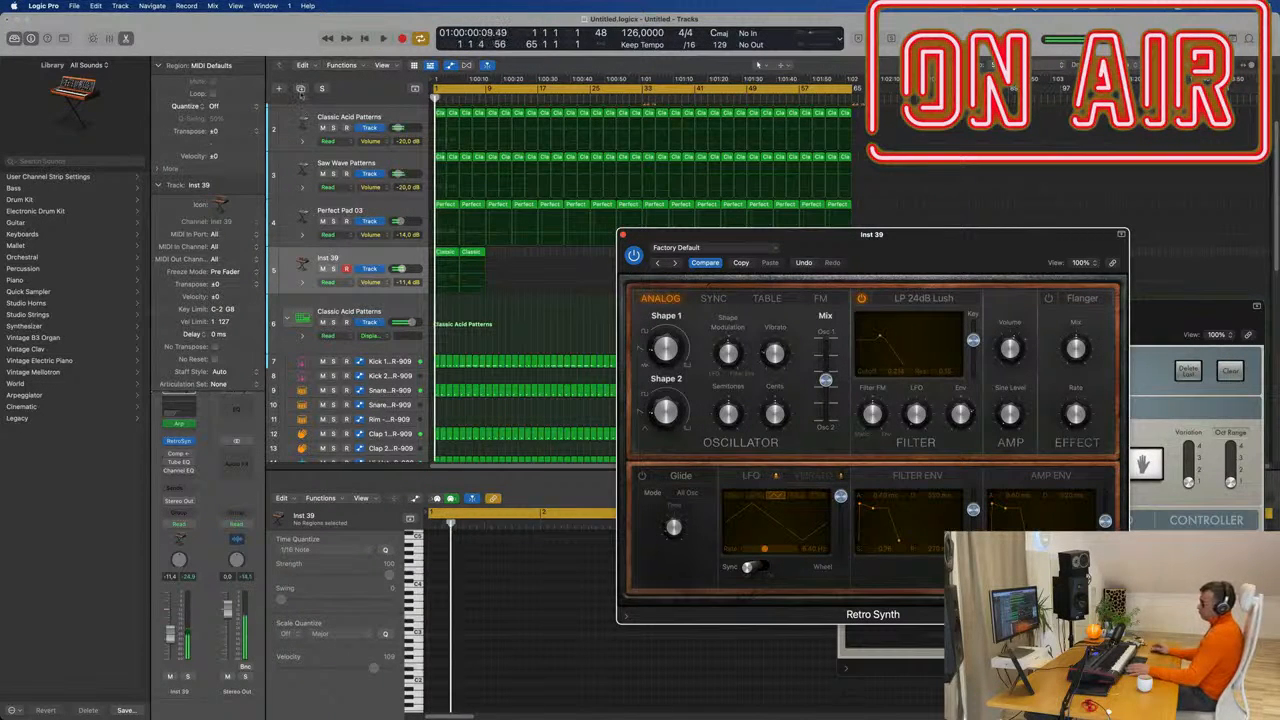
Duplicate the Perfect Pad 03 track and move the first Classic region onto the new track.
{"action": "left_click", "coordinate": [384, 208]}
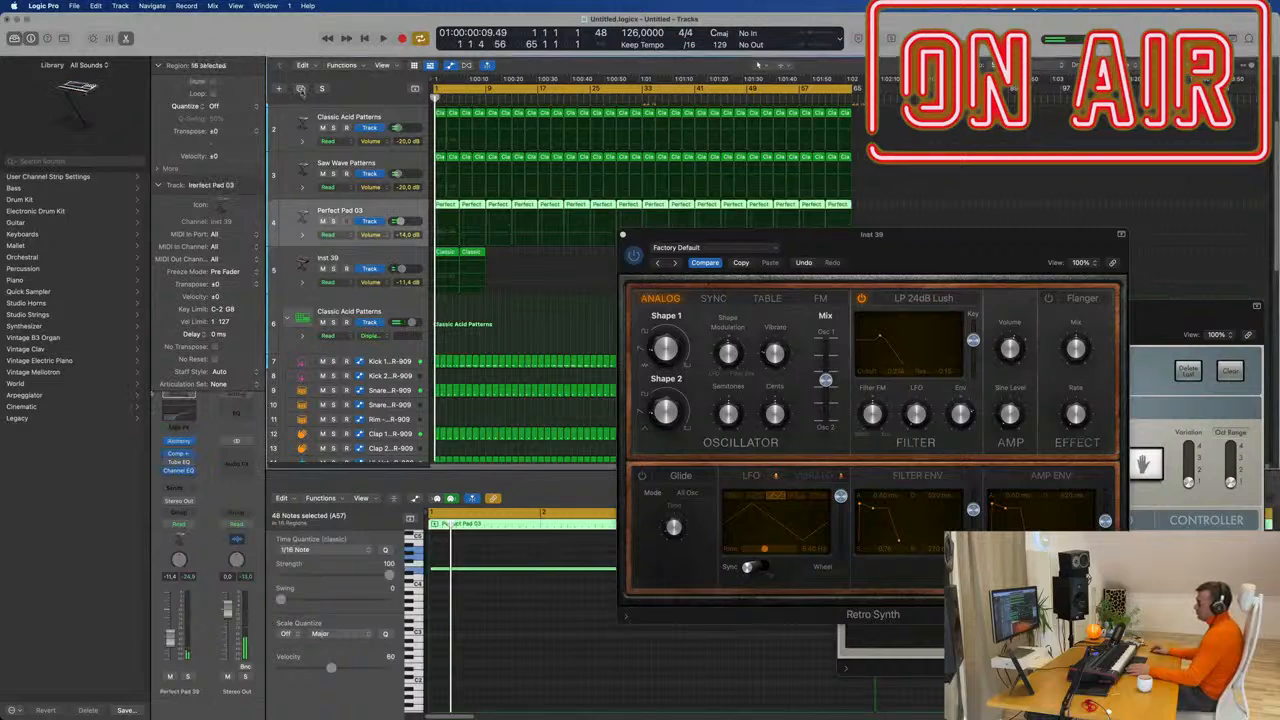
{"action": "key", "text": "super+d"}
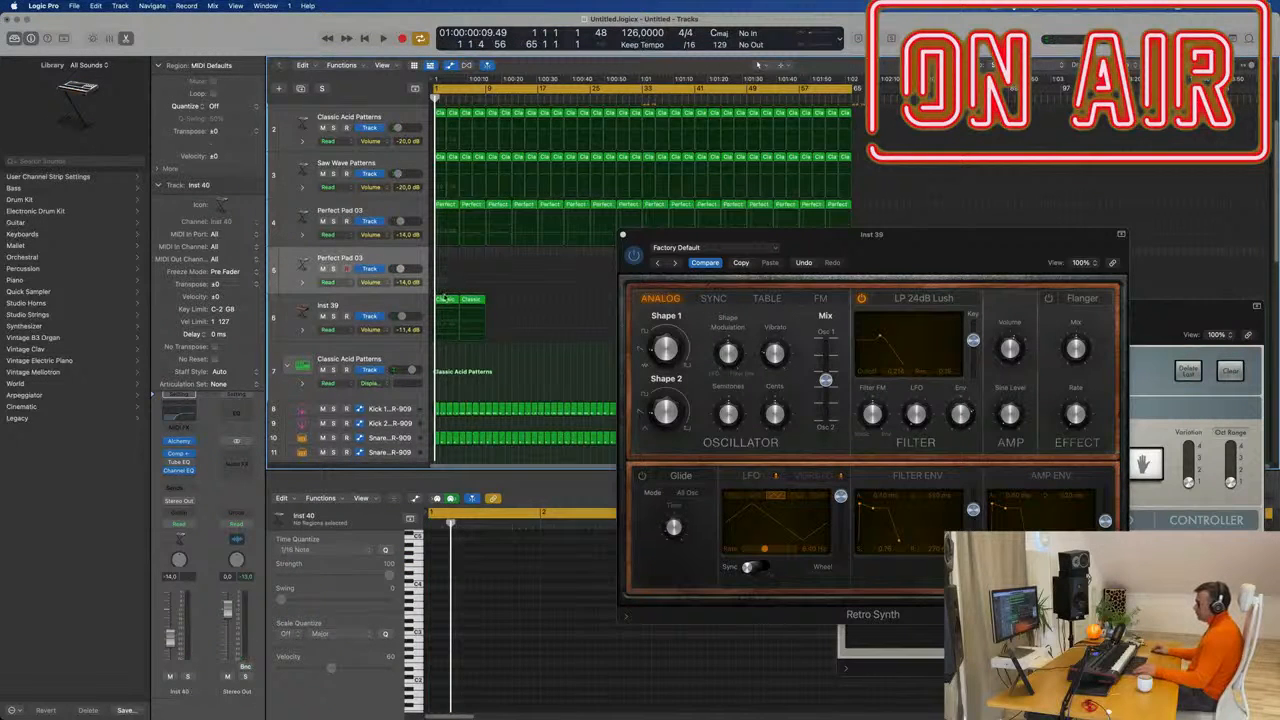
{"action": "left_click_drag", "start_coordinate": [444, 298], "coordinate": [444, 252]}
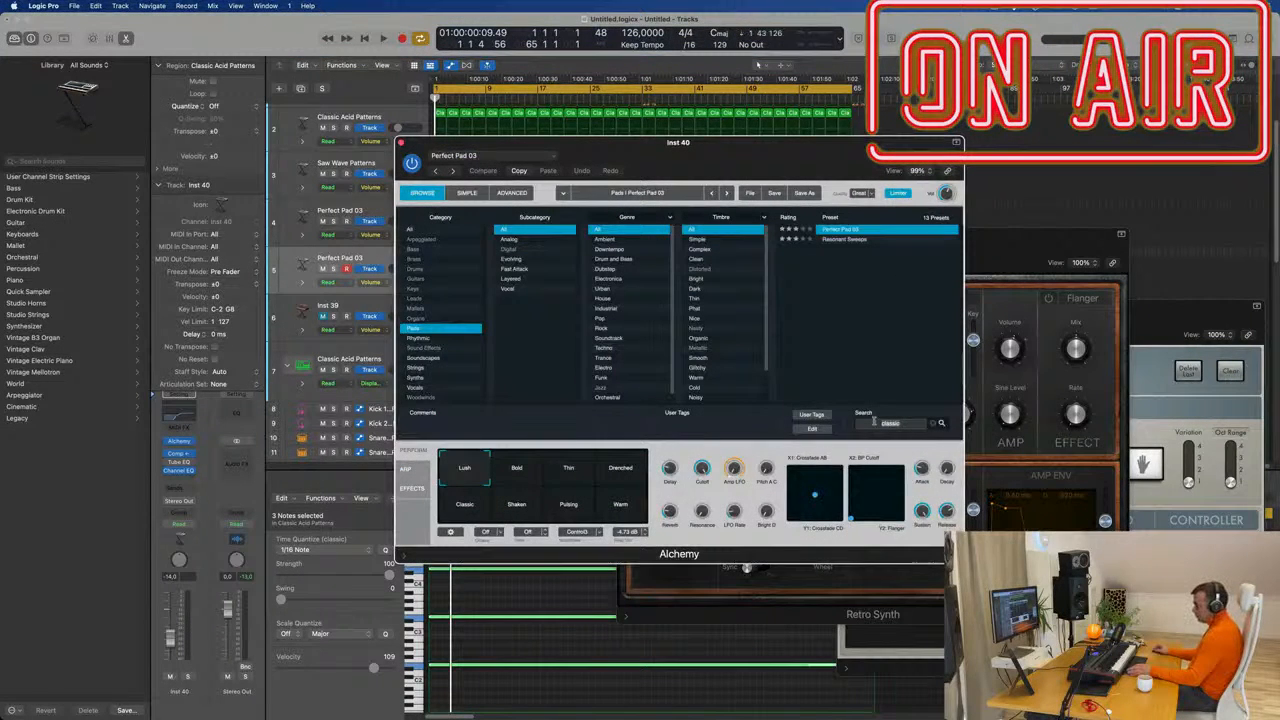
Search Alchemy's presets for '19', load Sunrise 1984, and audition it.
{"action": "left_click", "coordinate": [413, 231]}
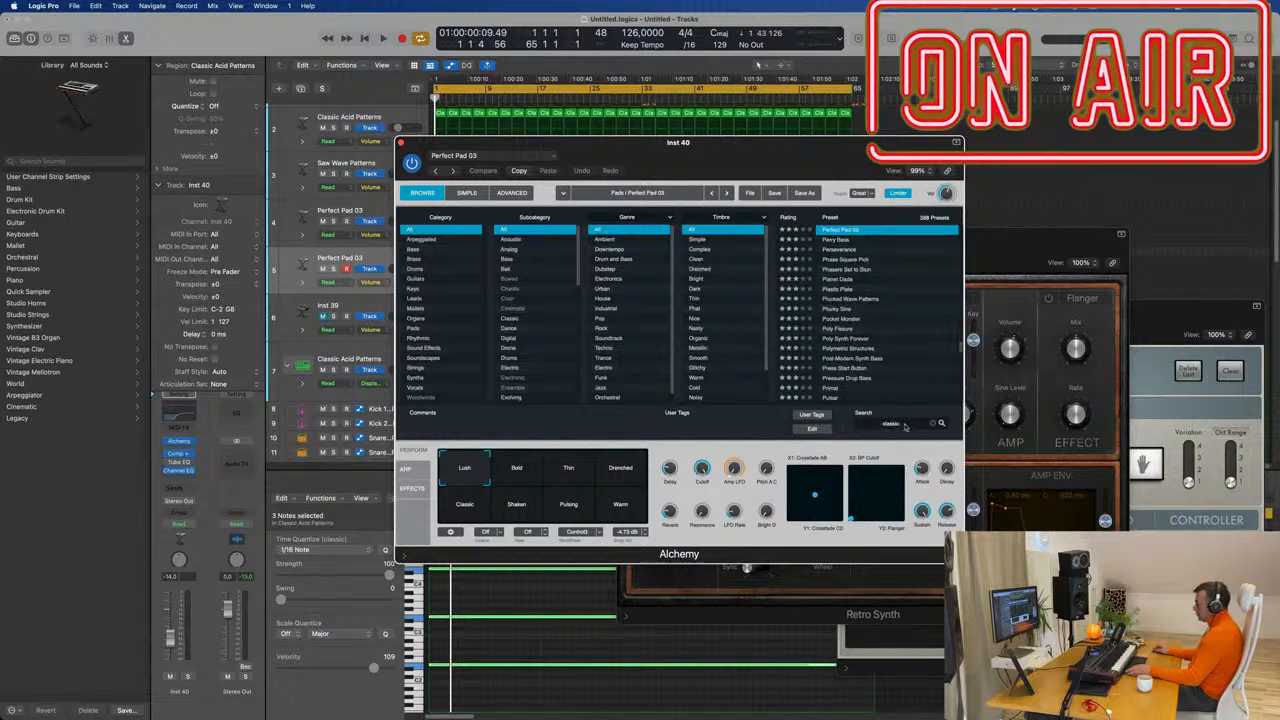
{"action": "type", "text": "1"}
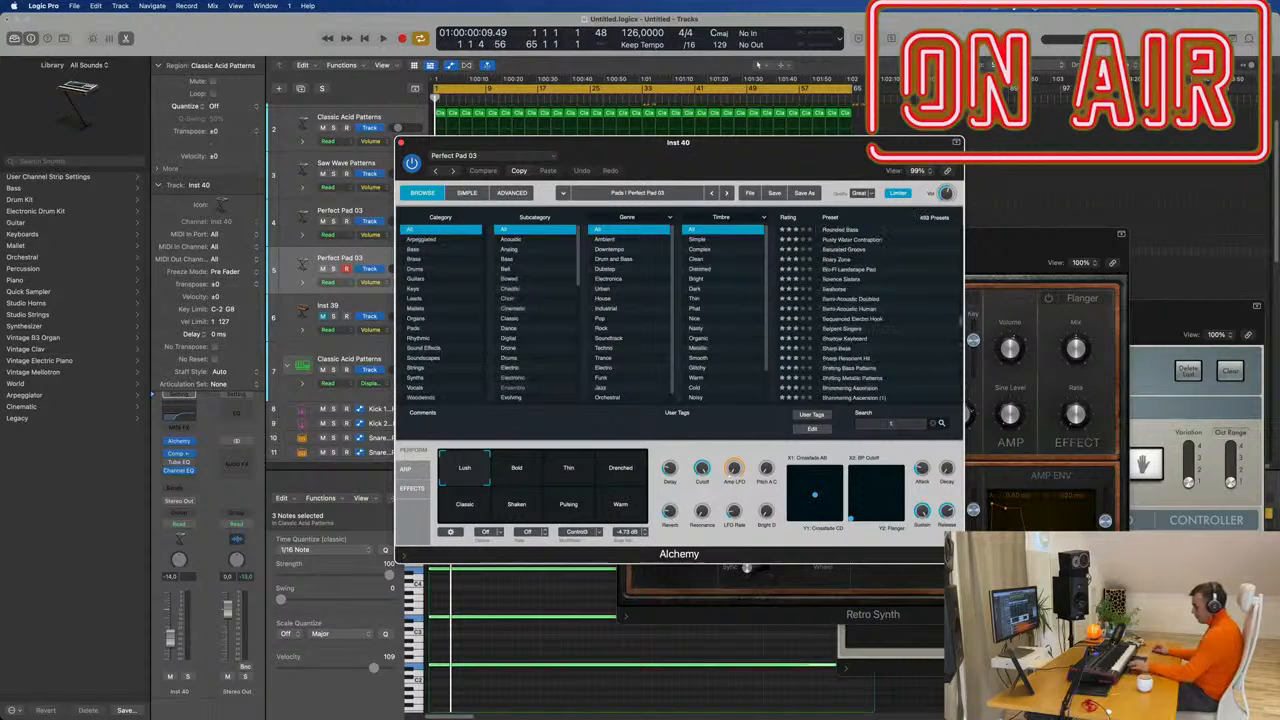
{"action": "type", "text": "9"}
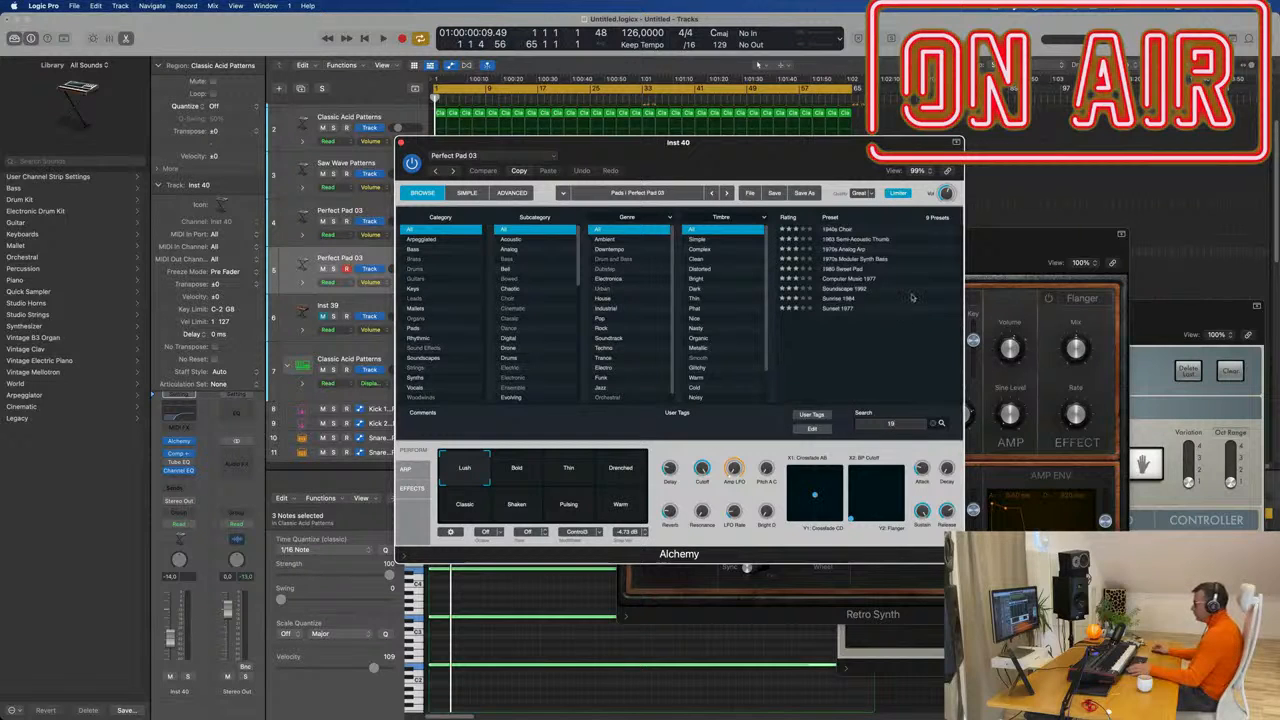
{"action": "left_click", "coordinate": [835, 300]}
{"action": "left_click_drag", "start_coordinate": [777, 150], "coordinate": [1155, 157]}
{"action": "key", "text": "space"}
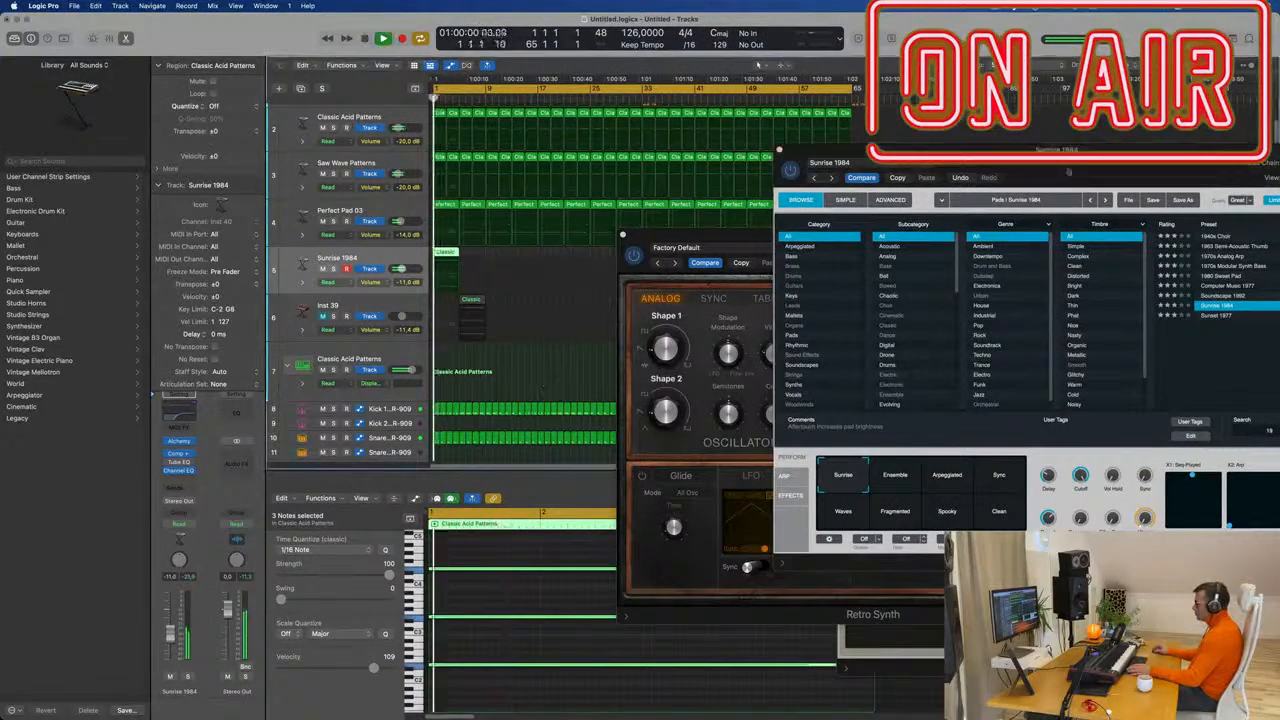
Switch Sunrise 1984 to its Arpeggiated variation and lower its cutoff to about 86.5 %.
{"action": "left_click_drag", "start_coordinate": [1069, 175], "coordinate": [704, 203]}
{"action": "key", "text": "space"}
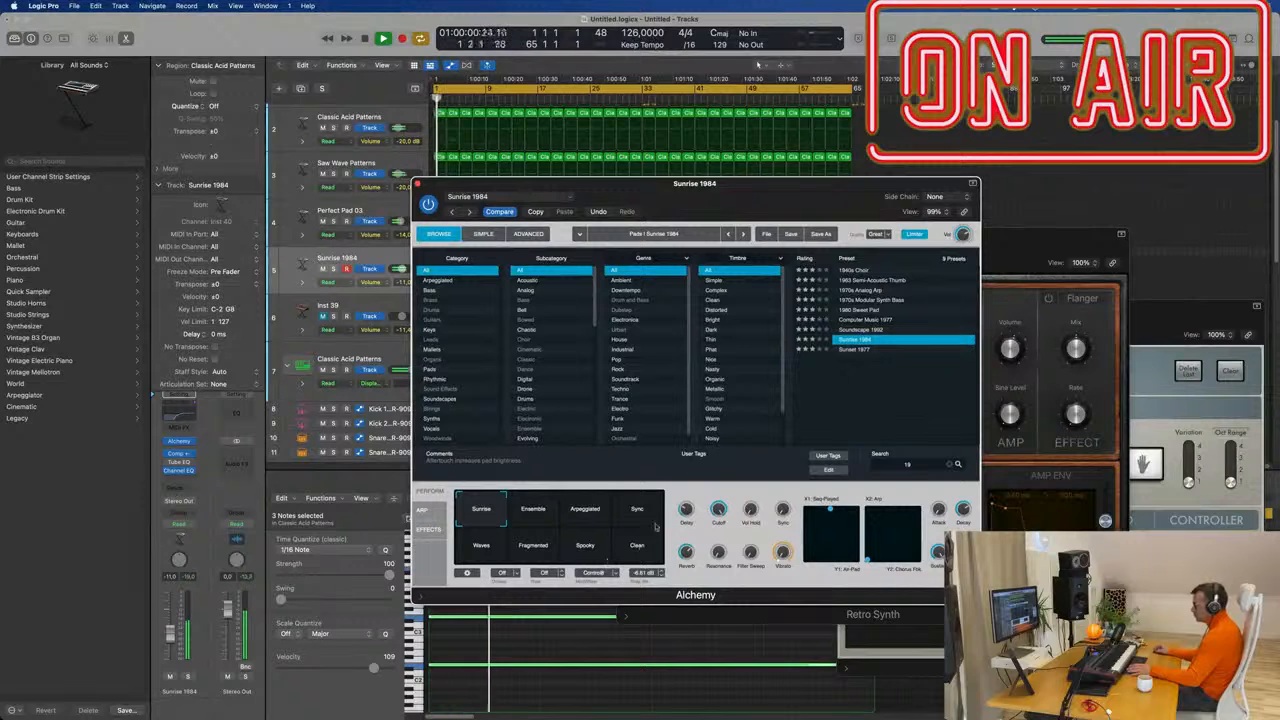
{"action": "left_click", "coordinate": [598, 514]}
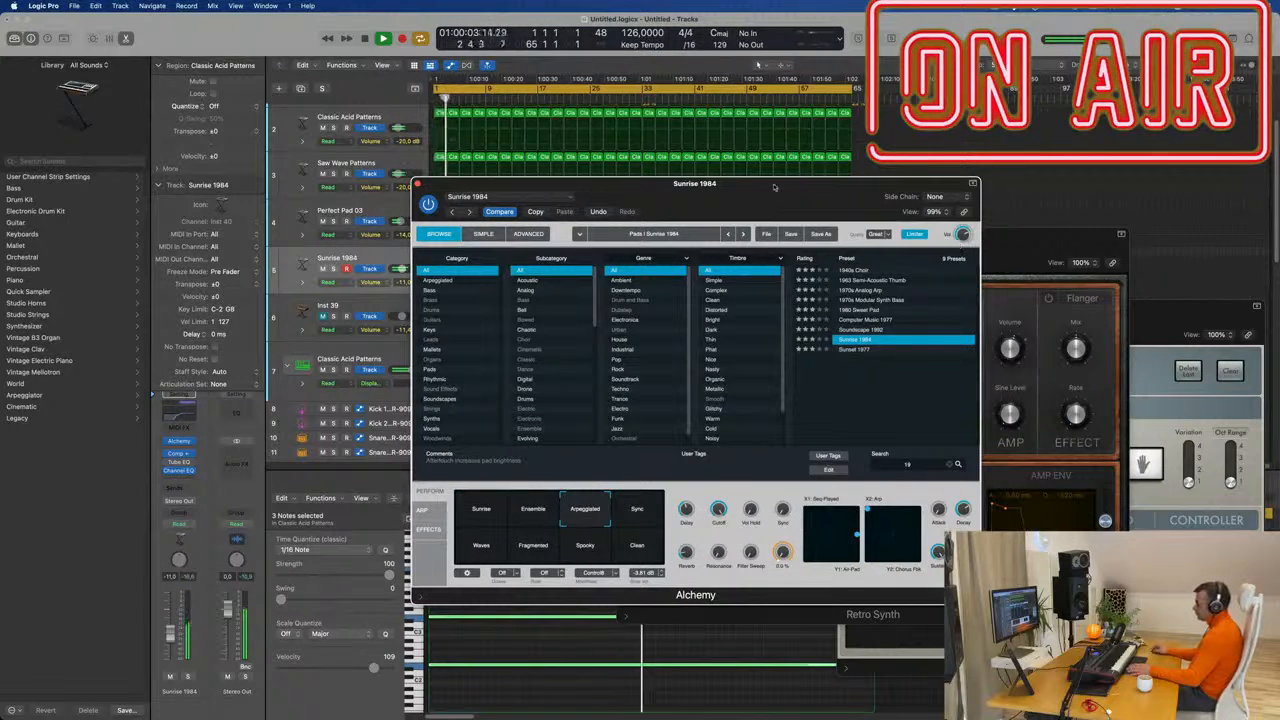
{"action": "left_click_drag", "start_coordinate": [773, 187], "coordinate": [979, 141]}
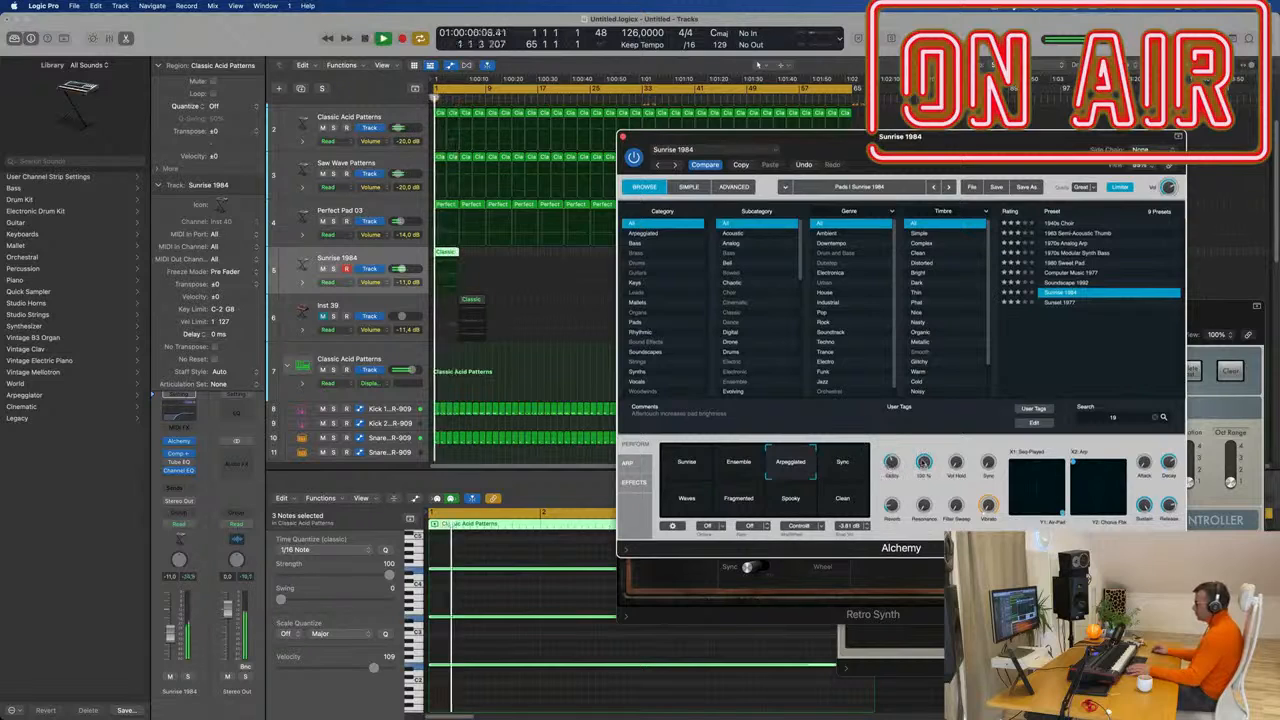
{"action": "left_click_drag", "start_coordinate": [925, 466], "coordinate": [926, 505]}
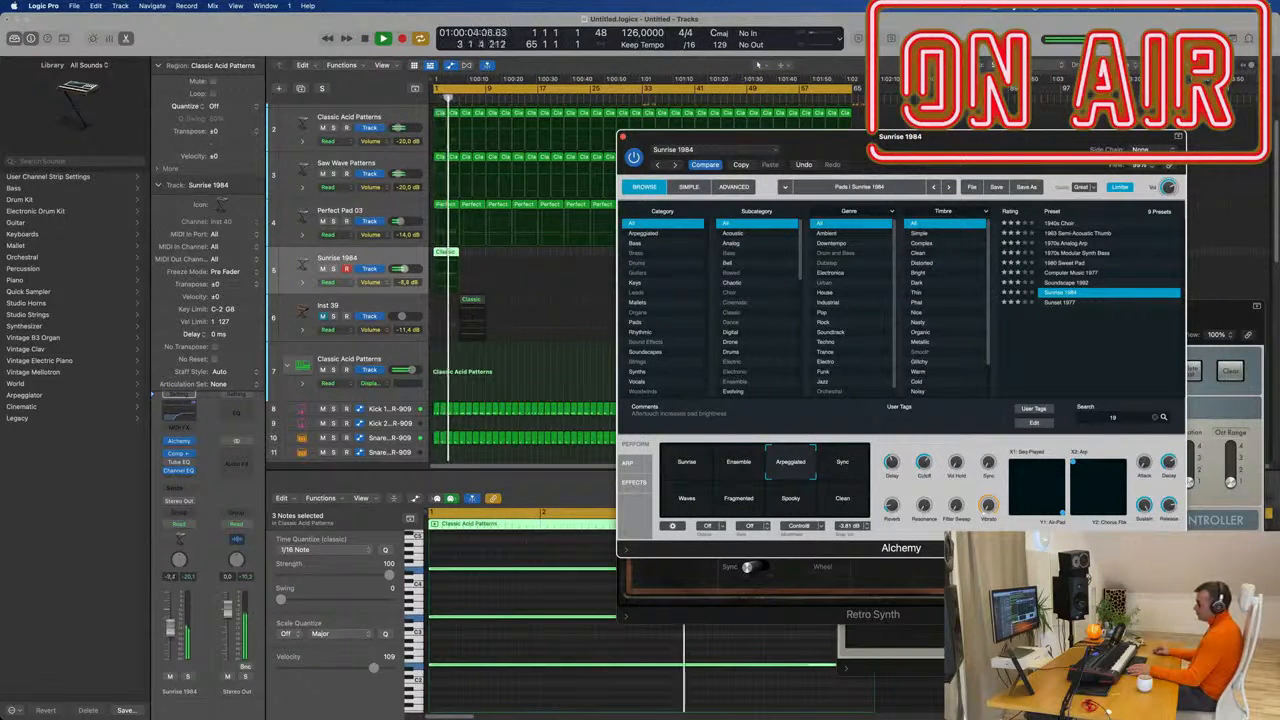
Return playback to the start and repeat the Classic region on track 5.
{"action": "key", "text": "Return"}
{"action": "left_click_drag", "start_coordinate": [908, 156], "coordinate": [781, 399]}
{"action": "key", "text": "Return"}
{"action": "left_click", "coordinate": [449, 253]}
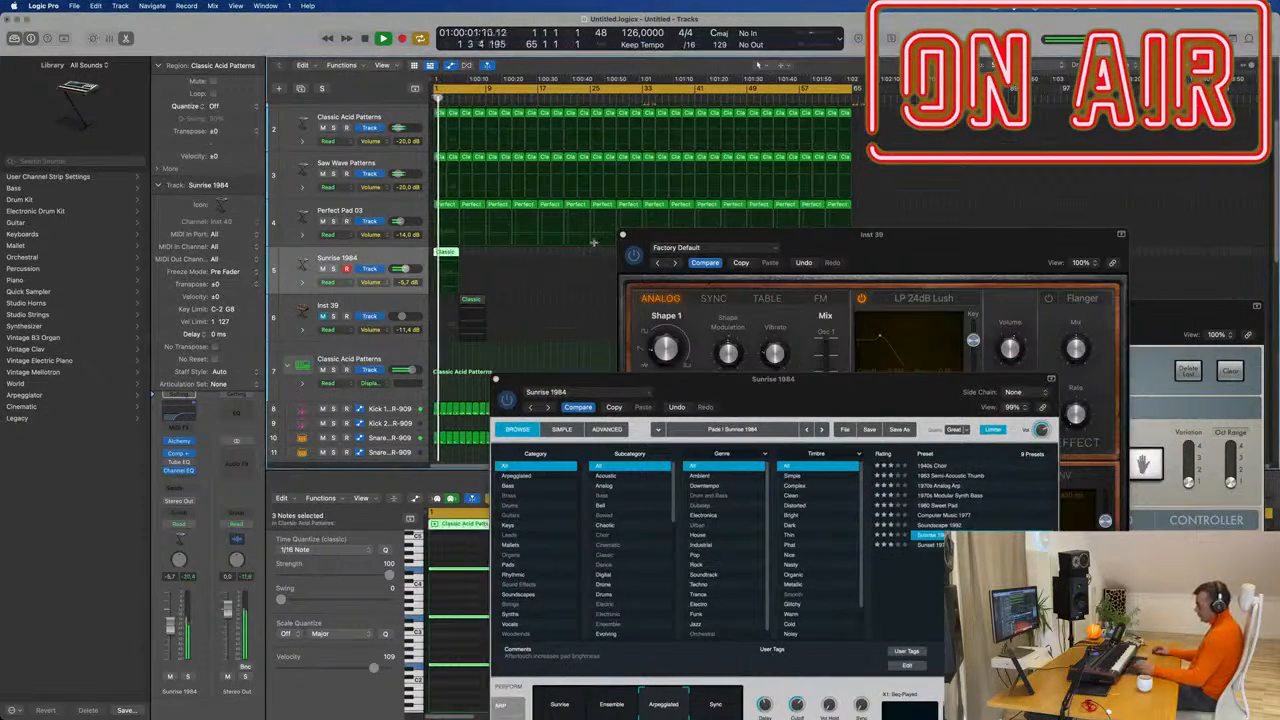
{"action": "key", "text": "super+r"}
Repeat the Classic regions on track 5 and their last two regions again, then close Retro Synth.
{"action": "left_click_drag", "start_coordinate": [798, 233], "coordinate": [1077, 260]}
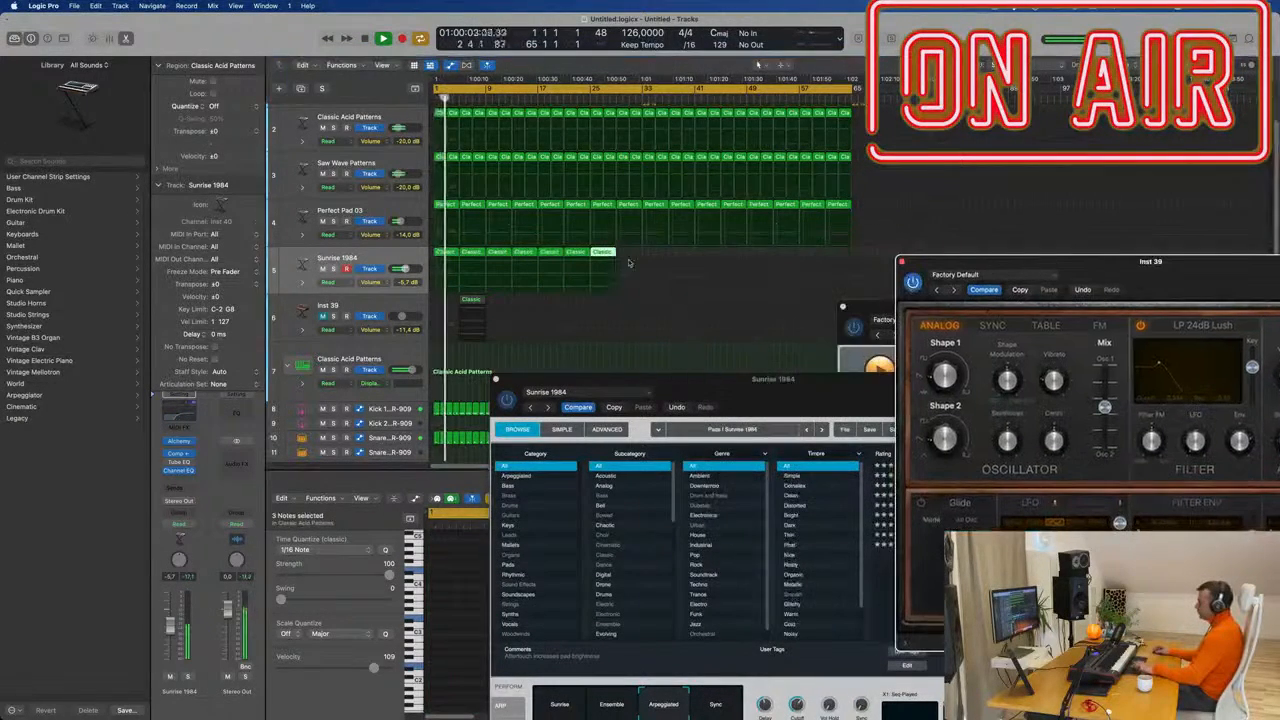
{"action": "left_click", "coordinate": [407, 257]}
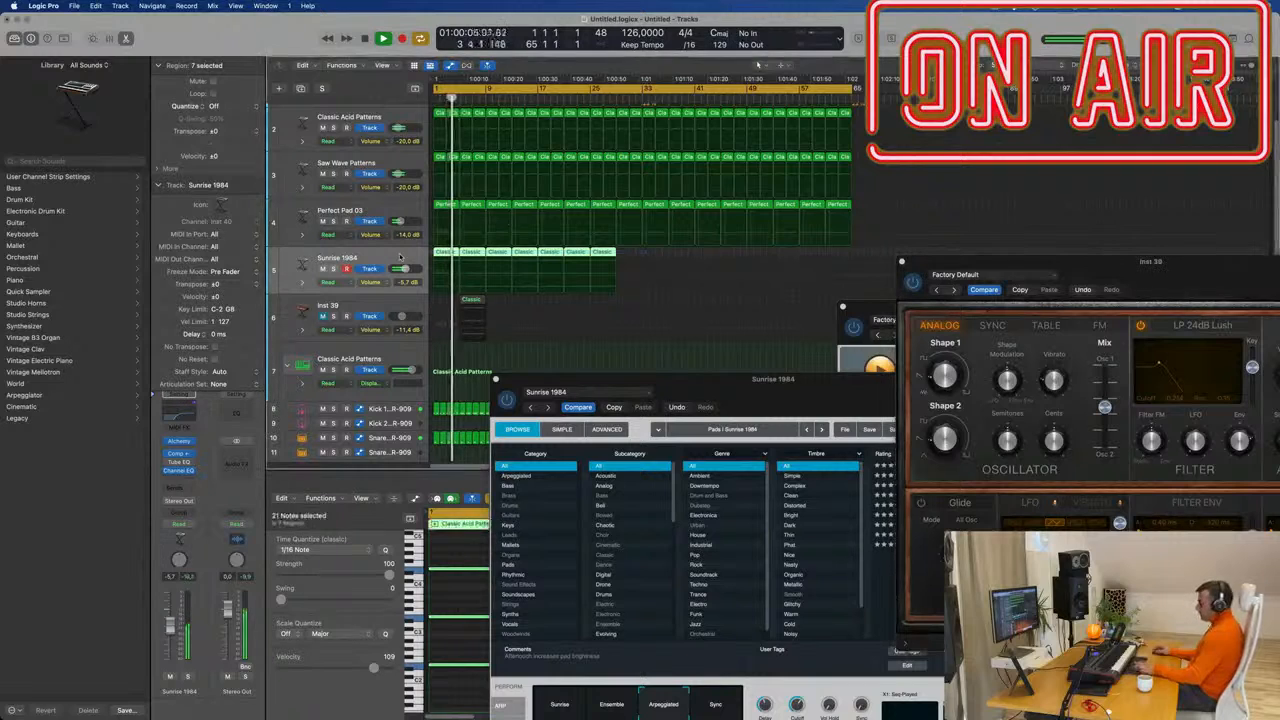
{"action": "key", "text": "super+r"}
{"action": "left_click_drag", "start_coordinate": [829, 256], "coordinate": [764, 269]}
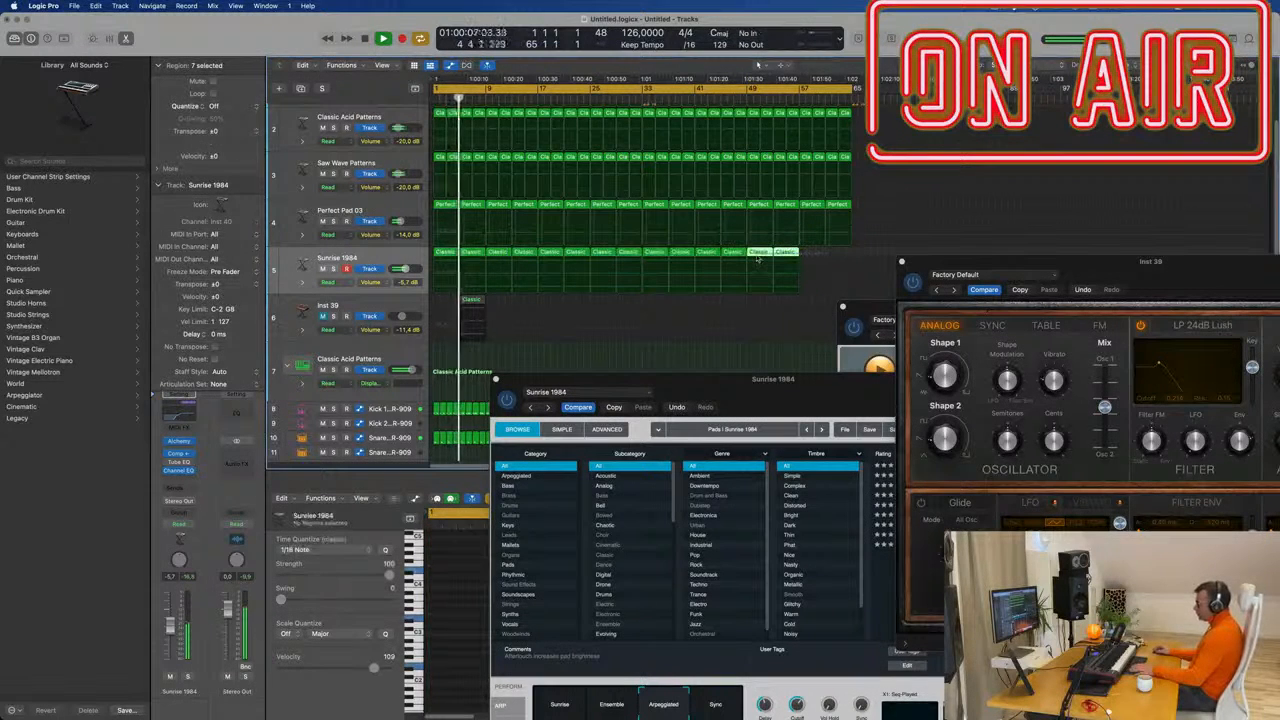
{"action": "key", "text": "super+r"}
{"action": "left_click_drag", "start_coordinate": [917, 261], "coordinate": [668, 250]}
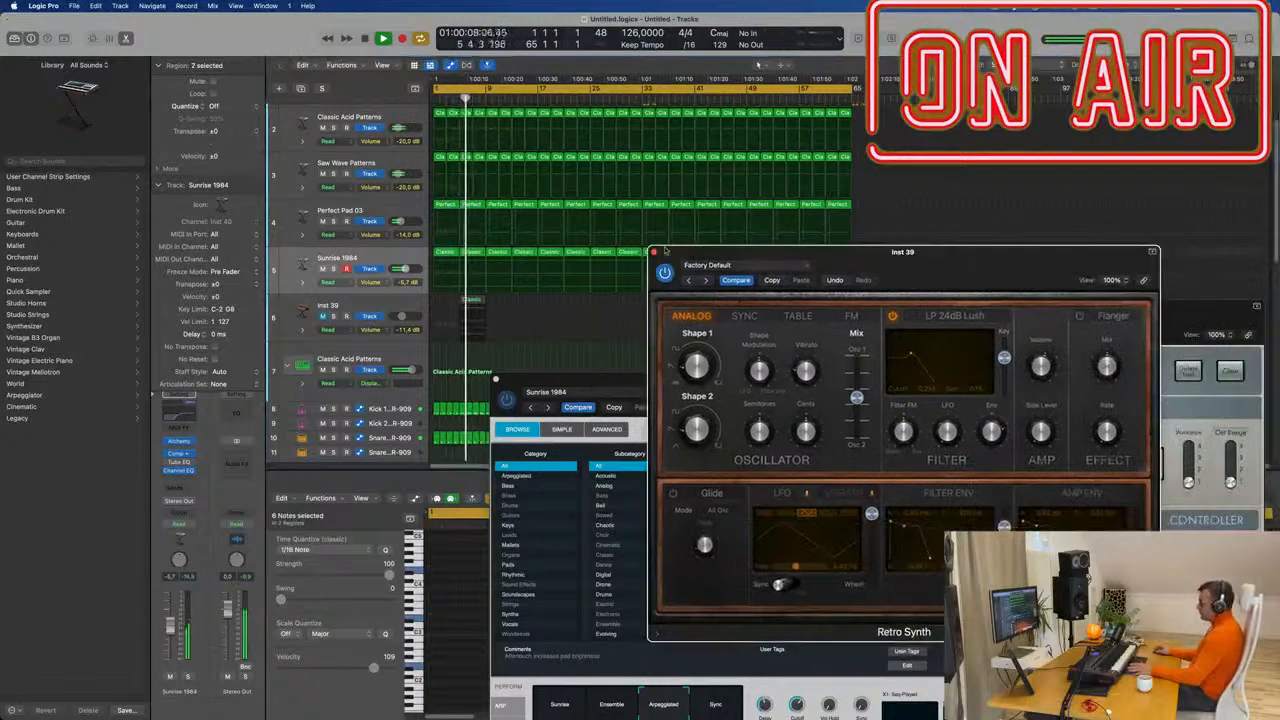
{"action": "left_click", "coordinate": [653, 252]}
Nudge the Sunrise 1984 fader up to -4.4 dB and switch on its Channel EQ low cut.
{"action": "left_click_drag", "start_coordinate": [700, 380], "coordinate": [779, 291]}
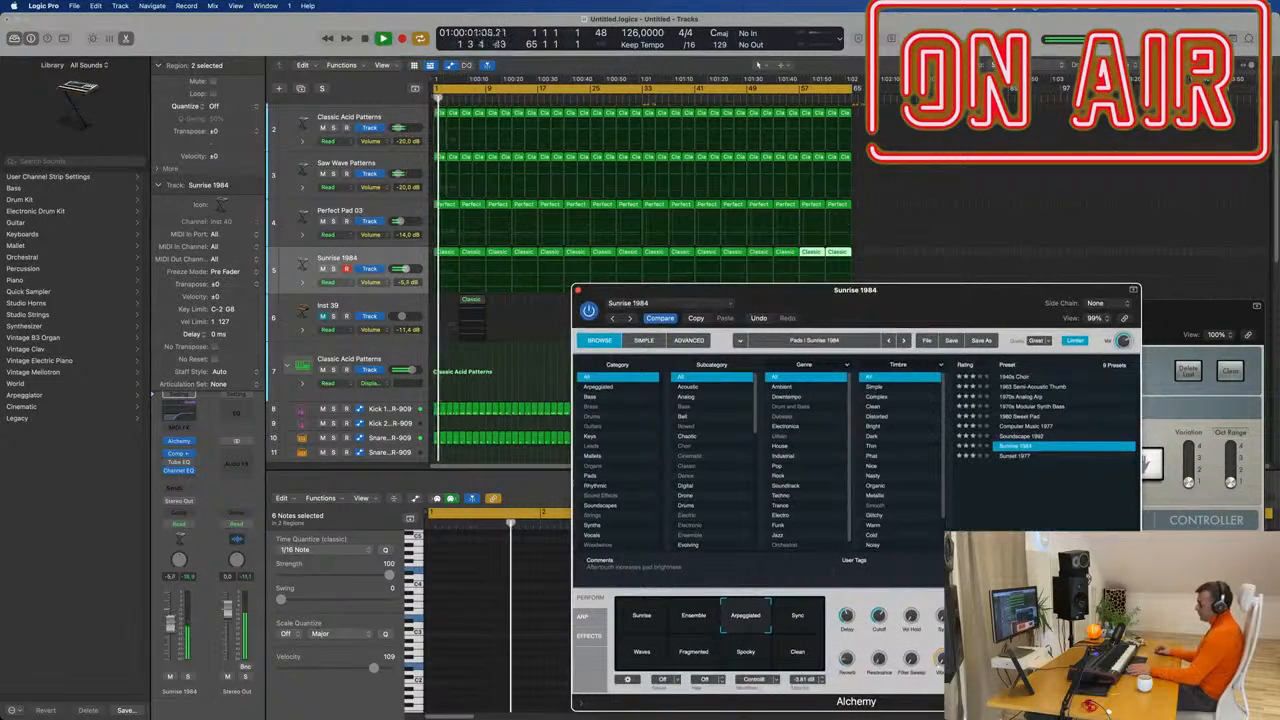
{"action": "left_click_drag", "start_coordinate": [170, 626], "coordinate": [170, 621]}
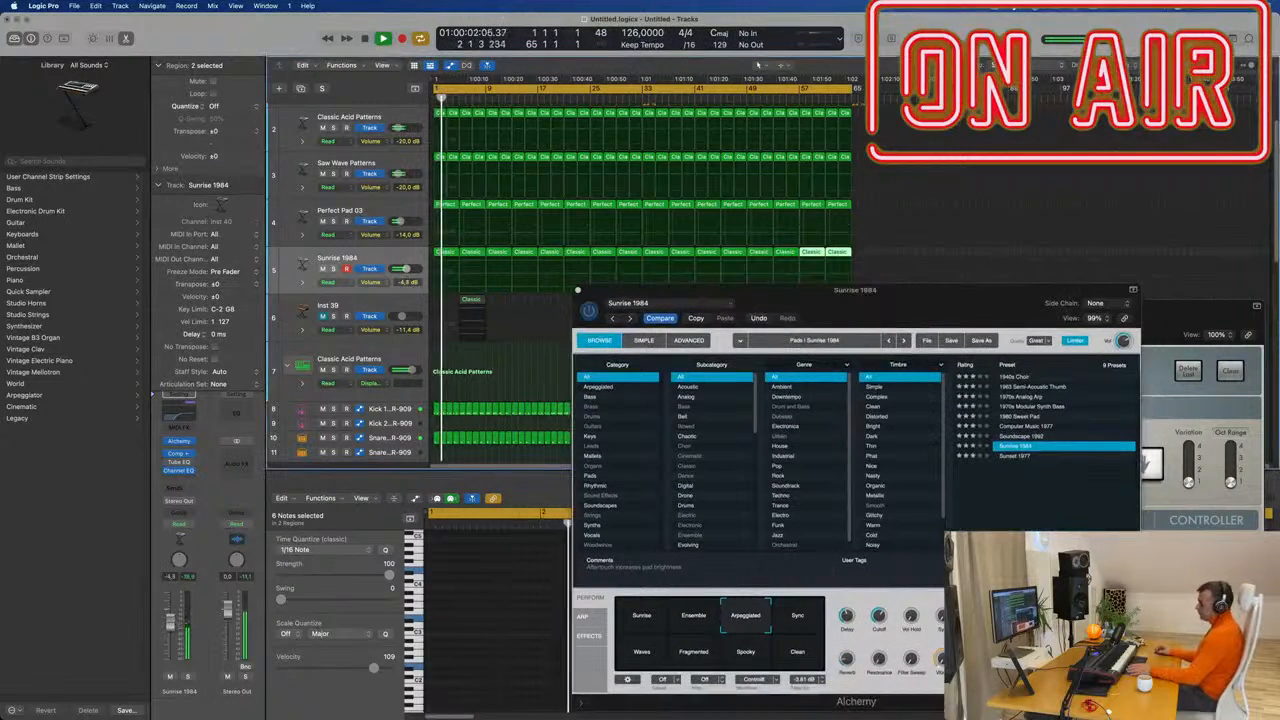
{"action": "left_click", "coordinate": [180, 414]}
{"action": "left_click_drag", "start_coordinate": [731, 344], "coordinate": [756, 342]}
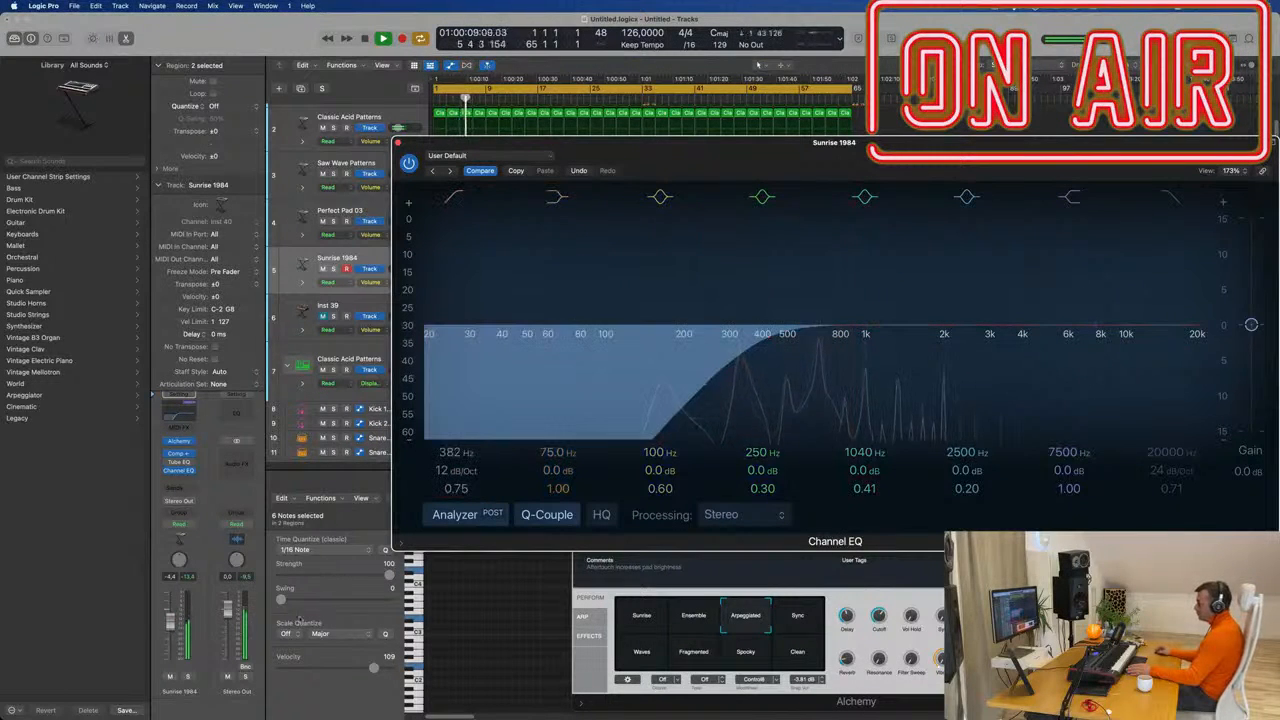
Close the Channel EQ, try Alchemy's filter cutoff knob, and close the Alchemy window.
{"action": "left_click", "coordinate": [399, 142]}
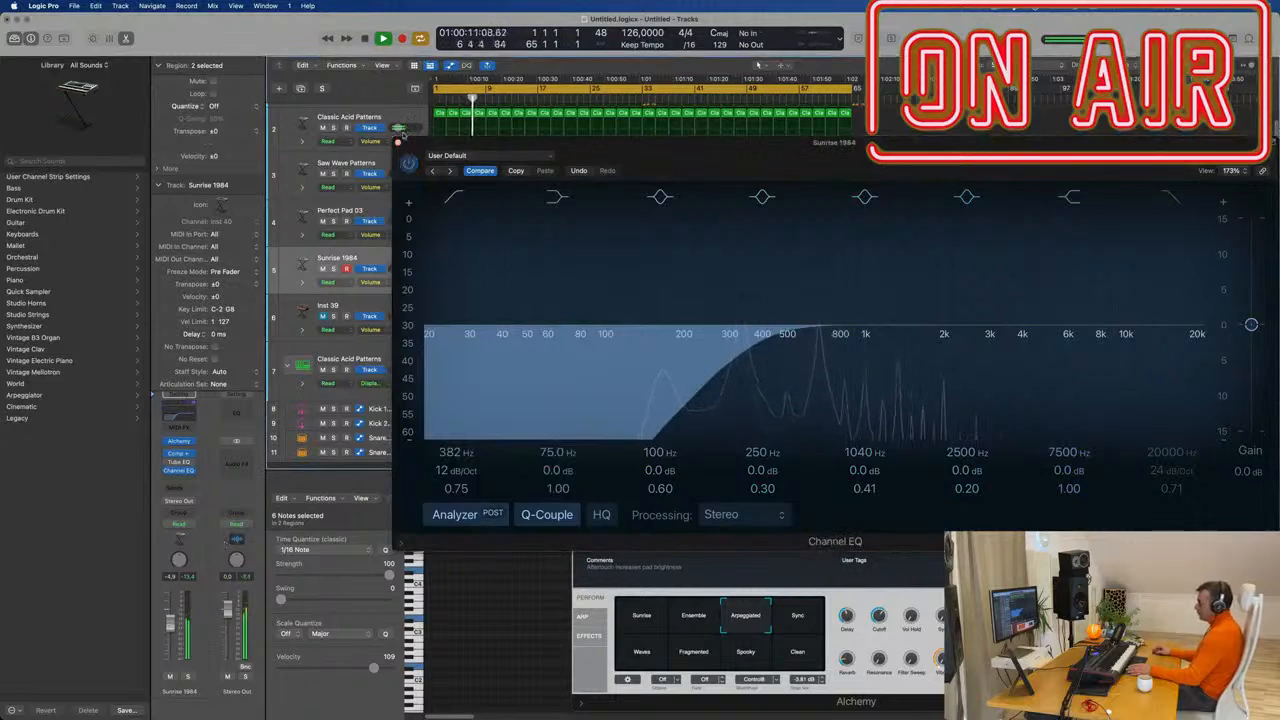
{"action": "left_click", "coordinate": [399, 142]}
{"action": "left_click_drag", "start_coordinate": [909, 305], "coordinate": [714, 289]}
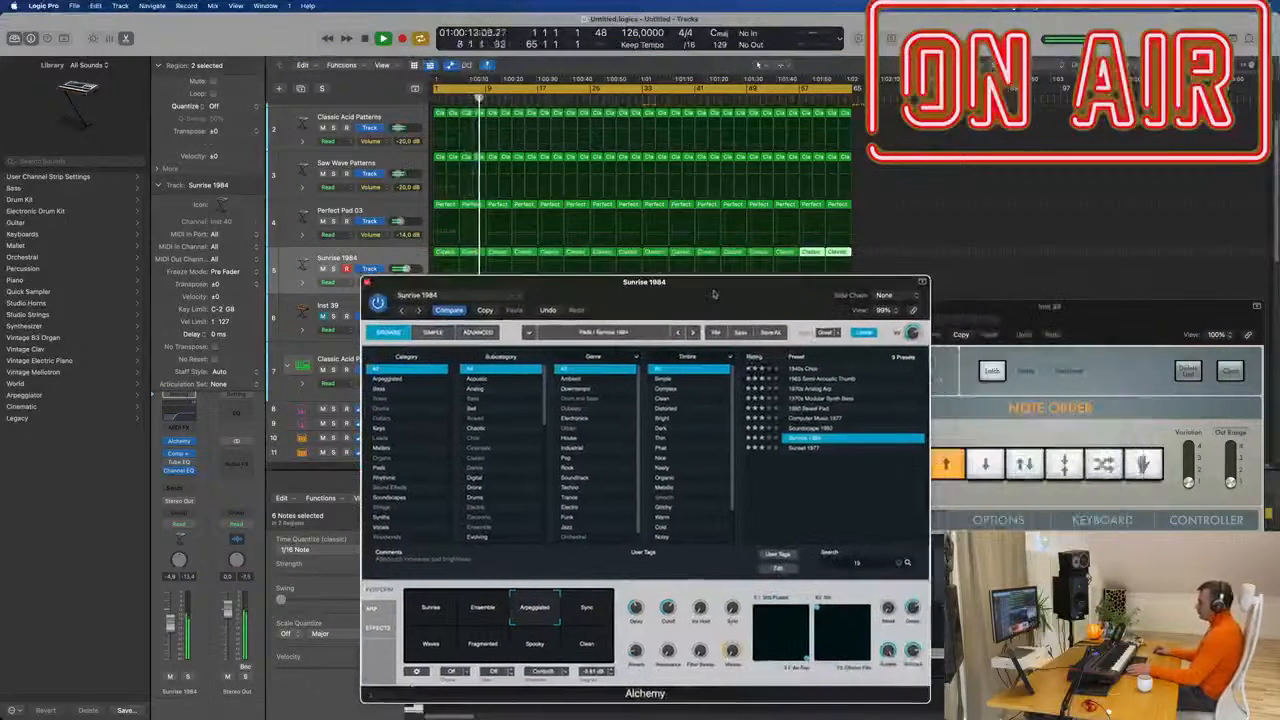
{"action": "left_click_drag", "start_coordinate": [669, 602], "coordinate": [673, 602]}
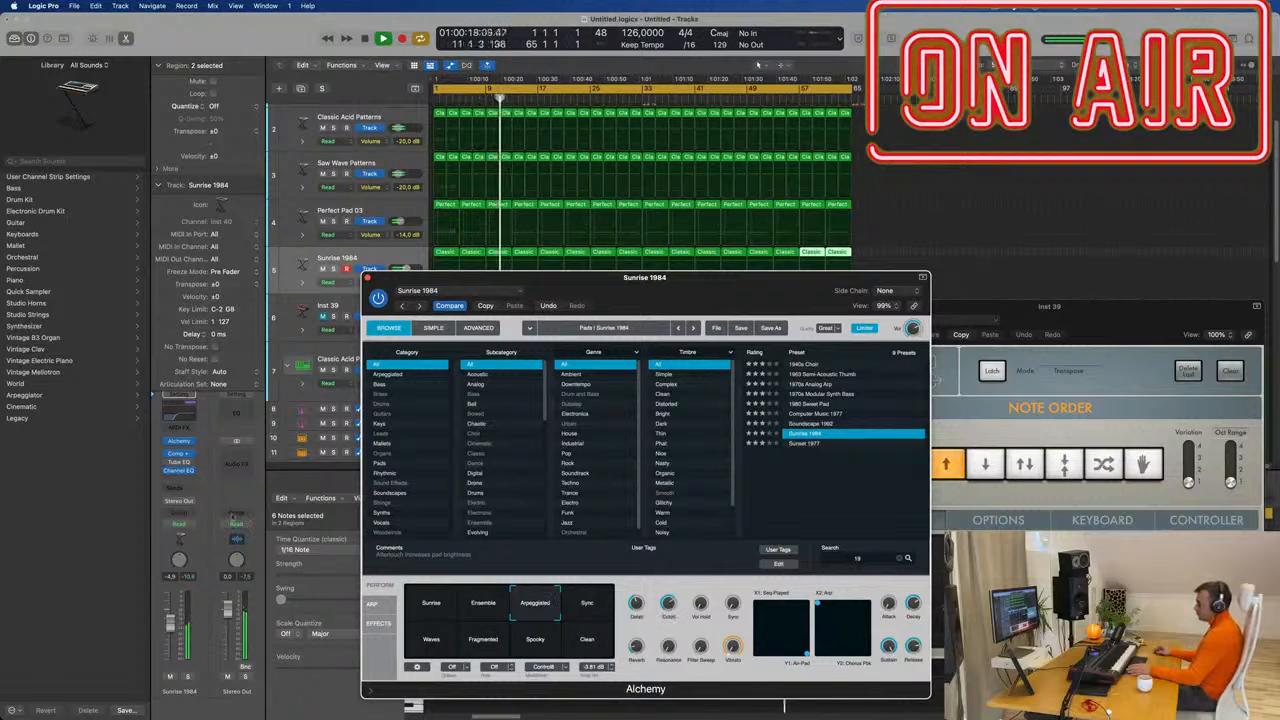
{"action": "left_click", "coordinate": [404, 166]}
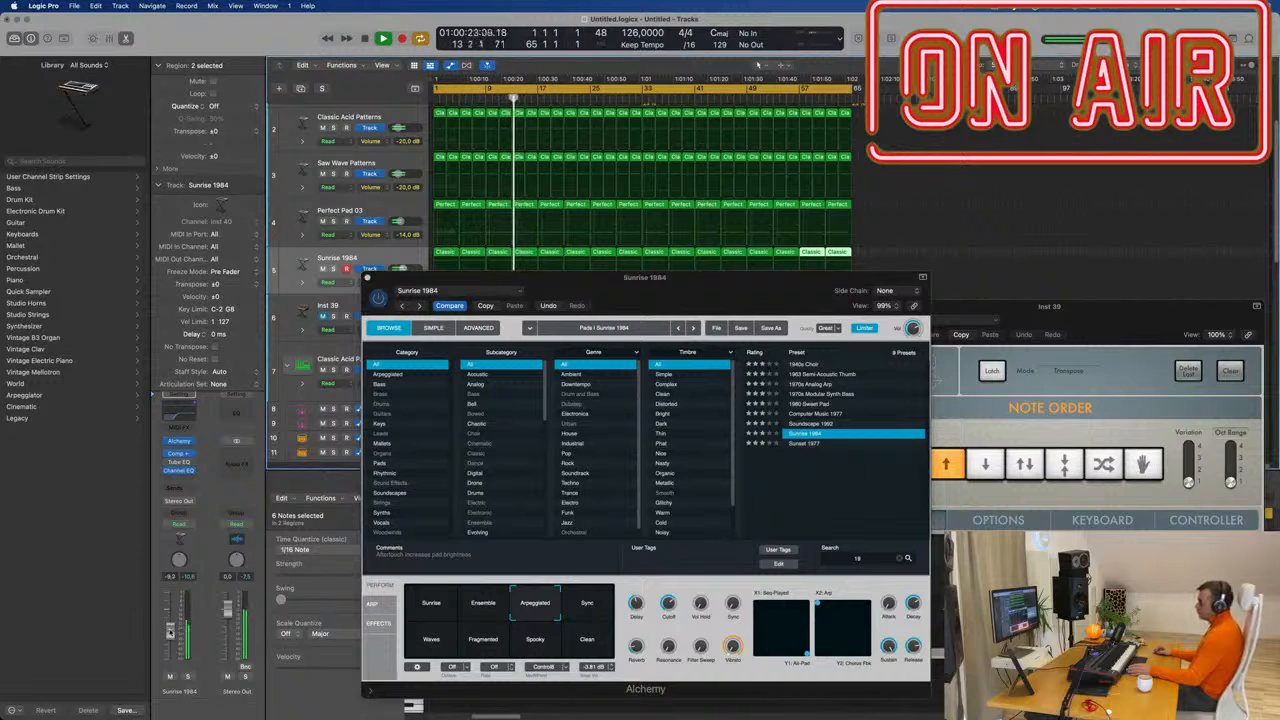
{"action": "left_click", "coordinate": [368, 279]}
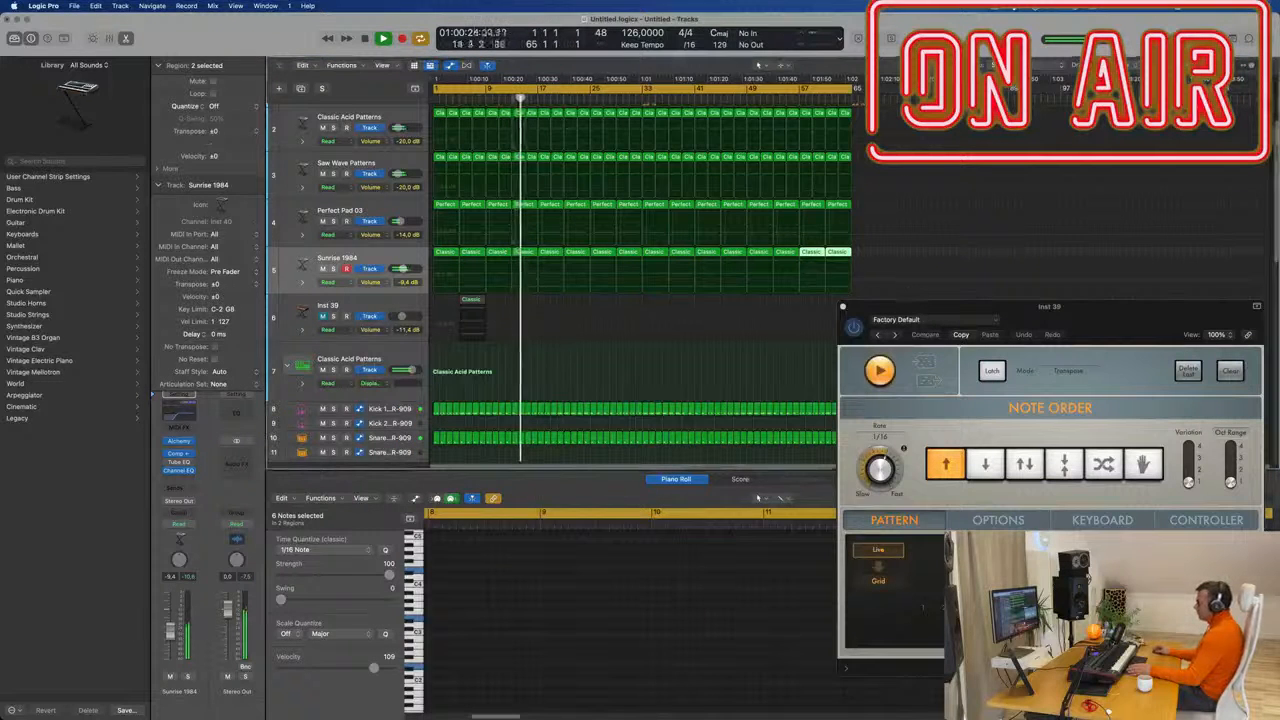
Dismiss the stray menu-bar dropdown and return the playhead to the song start.
{"action": "left_click", "coordinate": [1000, 10]}
{"action": "left_click", "coordinate": [967, 33]}
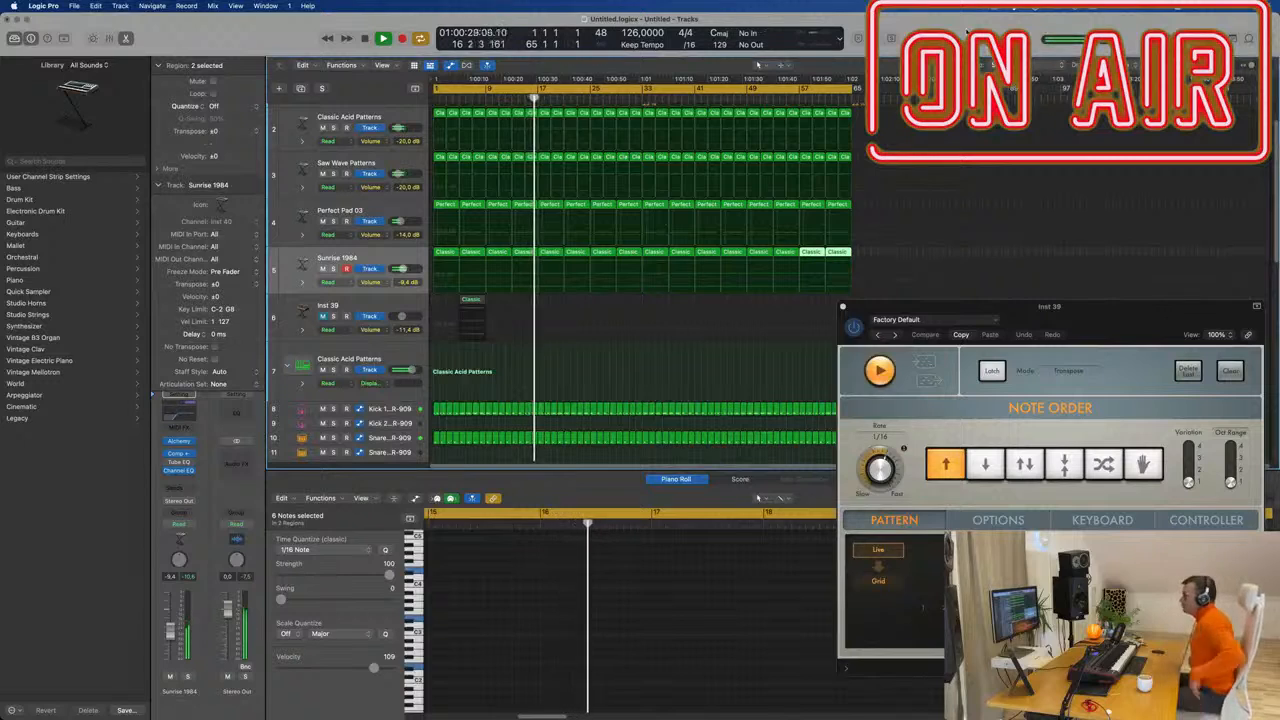
{"action": "left_click", "coordinate": [436, 98]}
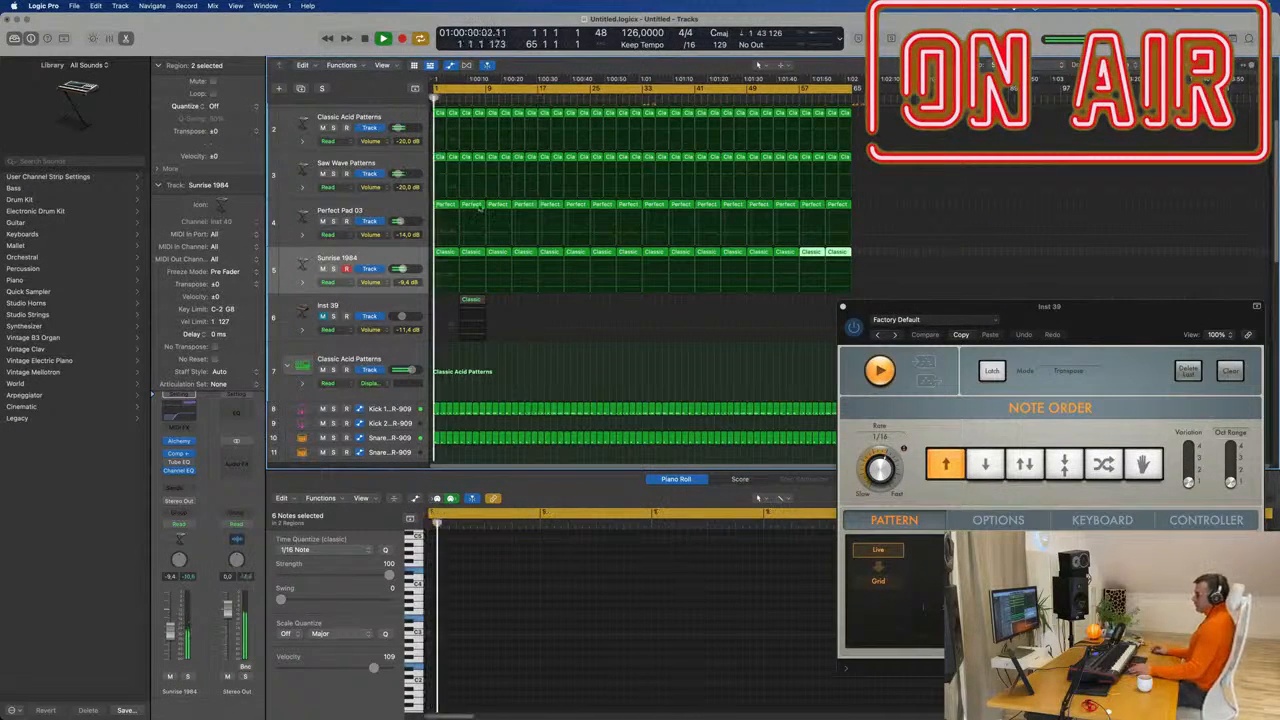
{"action": "scroll", "coordinate": [495, 318], "scroll_direction": "down", "scroll_amount": 1}
{"action": "scroll", "coordinate": [500, 340], "scroll_direction": "down", "scroll_amount": 5}
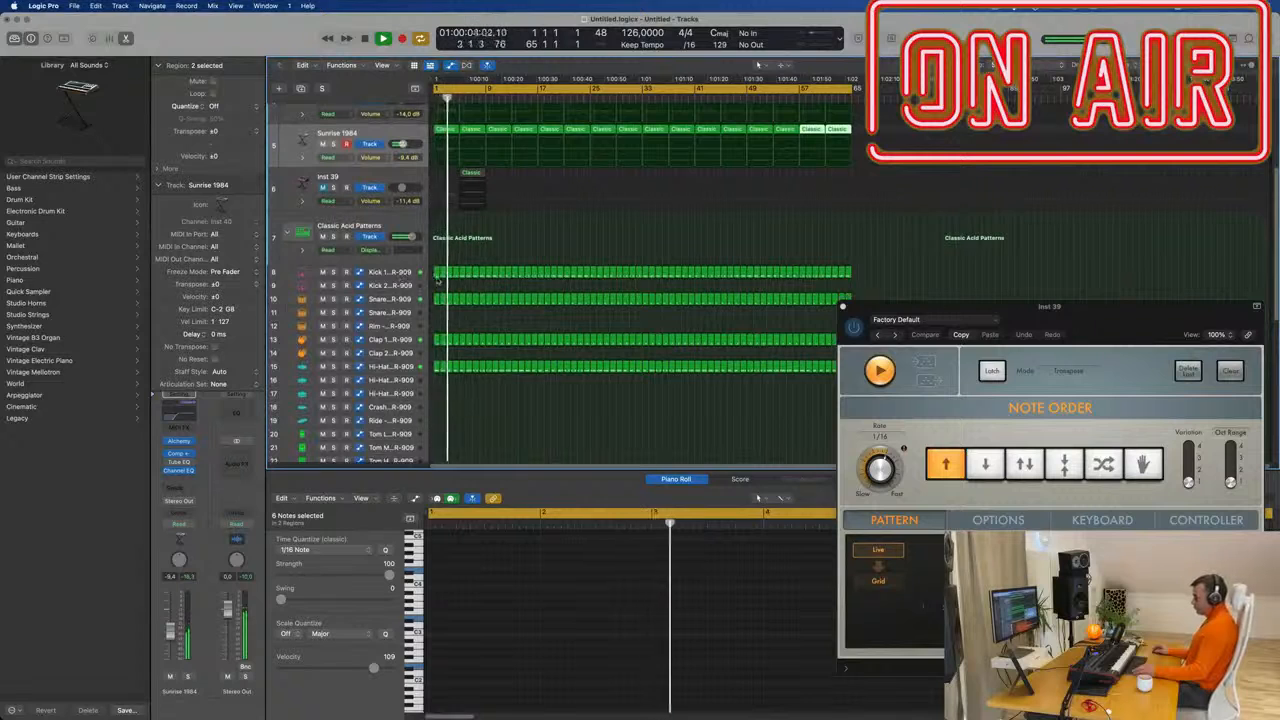
Delete the opening 909 drum regions so the drums start at bar 9.
{"action": "left_click", "coordinate": [460, 393]}
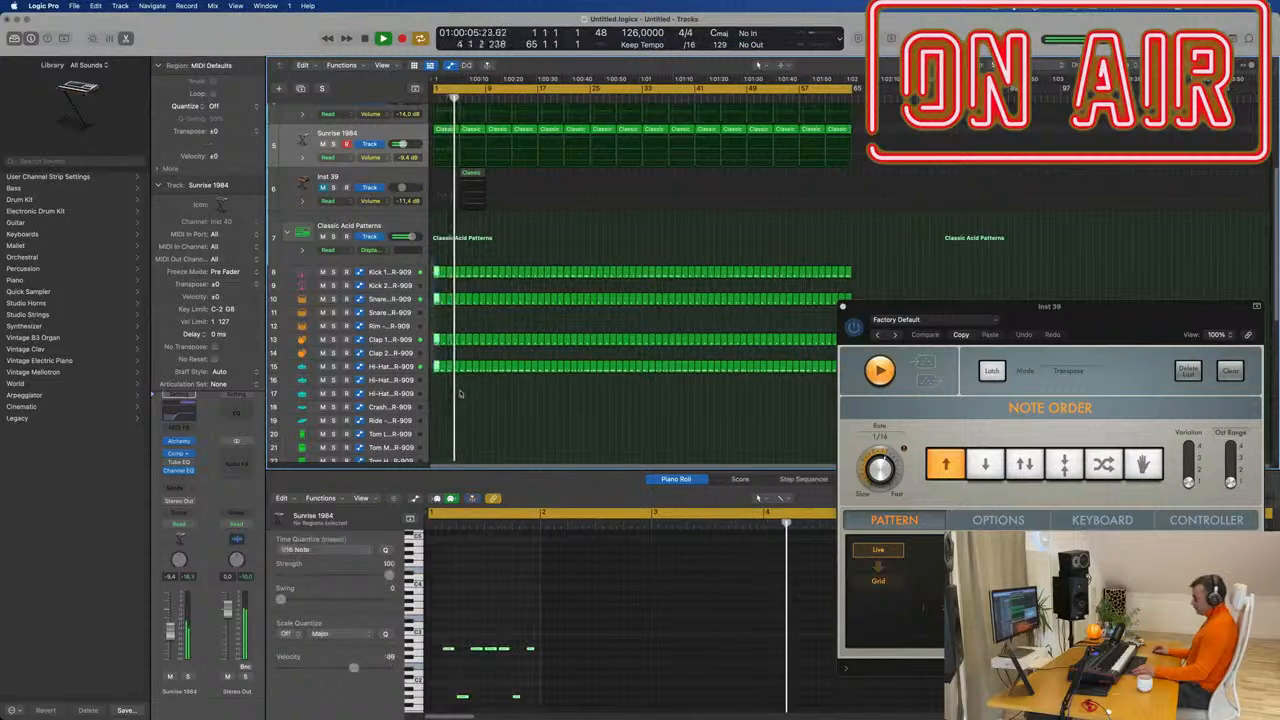
{"action": "left_click_drag", "start_coordinate": [434, 263], "coordinate": [435, 394]}
{"action": "left_click", "coordinate": [437, 289]}
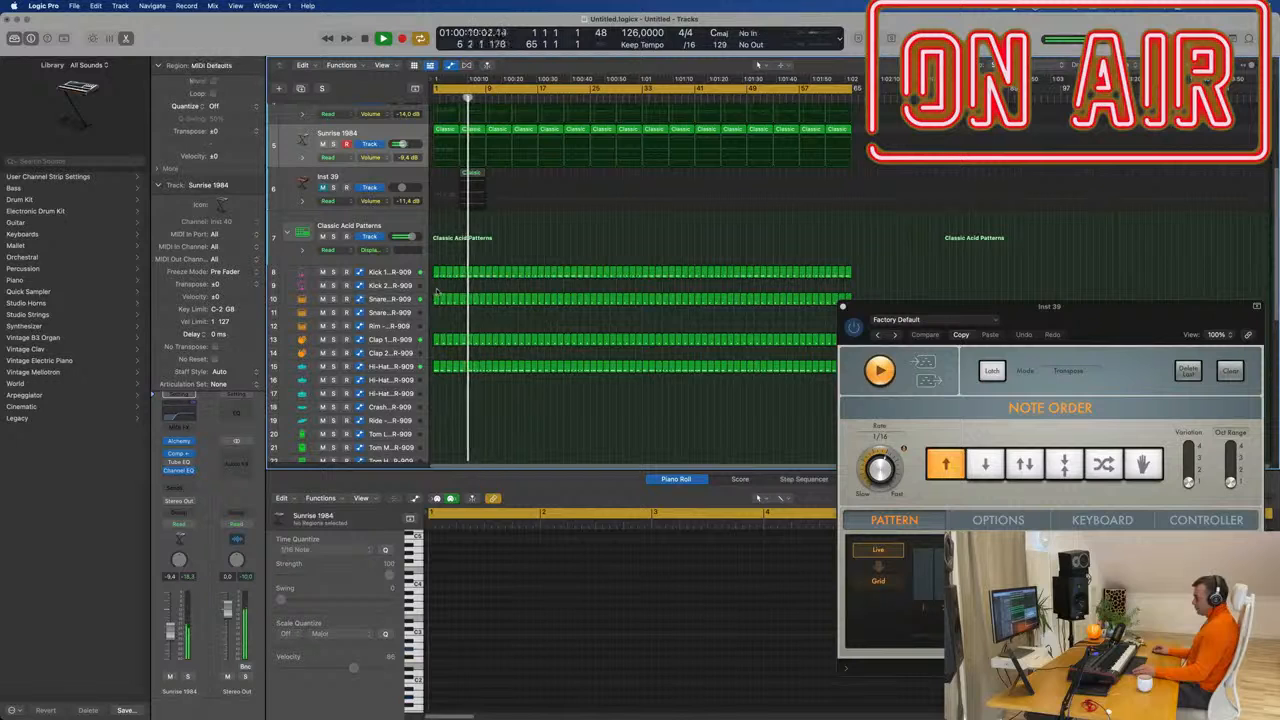
{"action": "mouse_move", "coordinate": [437, 291]}
{"action": "left_mouse_down"}
{"action": "mouse_move", "coordinate": [447, 342]}
{"action": "mouse_move", "coordinate": [452, 307]}
{"action": "left_mouse_up"}
{"action": "left_click_drag", "start_coordinate": [434, 257], "coordinate": [481, 381]}
{"action": "key", "text": "Delete"}
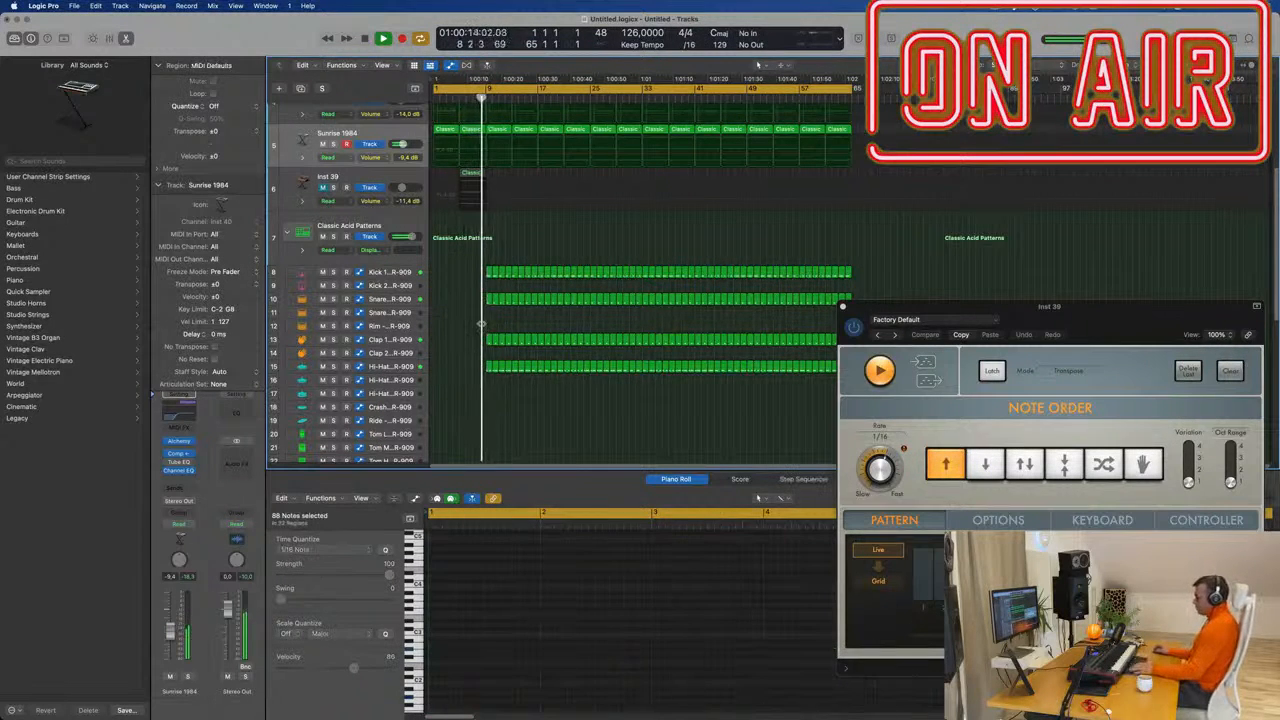
Play the arrangement from the beginning.
{"action": "scroll", "coordinate": [520, 188], "scroll_direction": "up", "scroll_amount": 3}
{"action": "scroll", "coordinate": [520, 188], "scroll_direction": "up", "scroll_amount": 2}
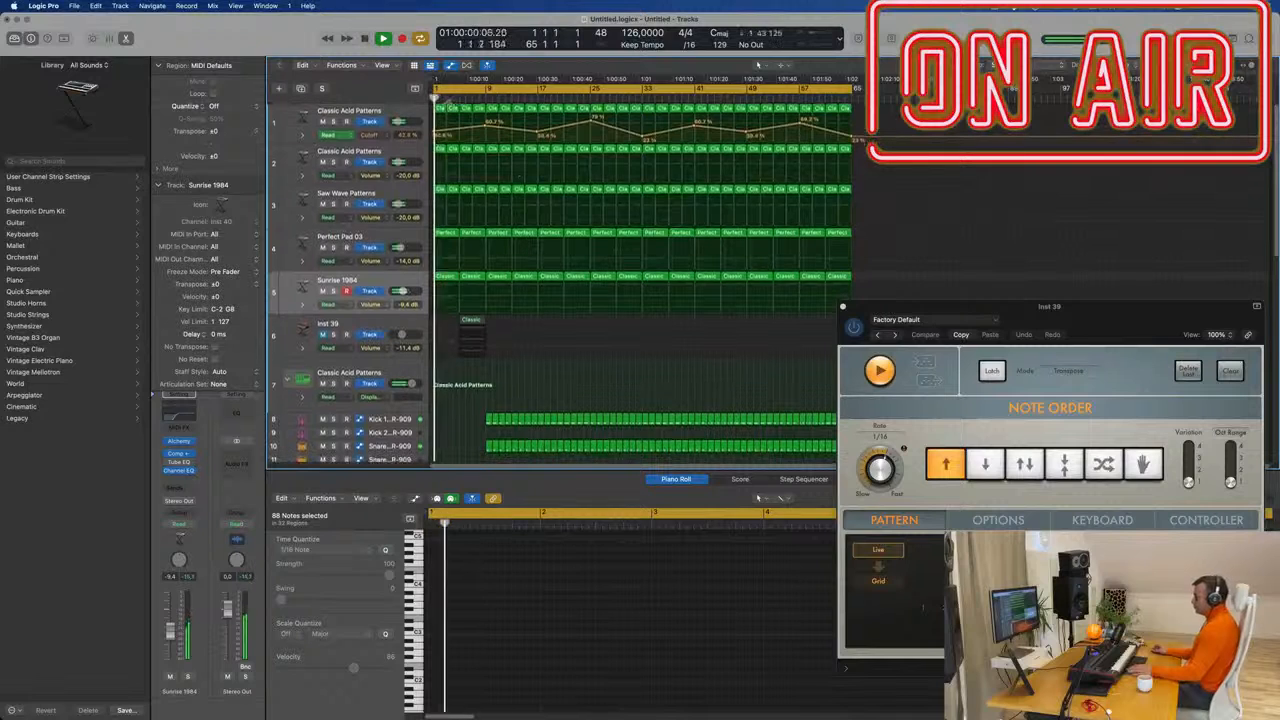
{"action": "left_click", "coordinate": [439, 108]}
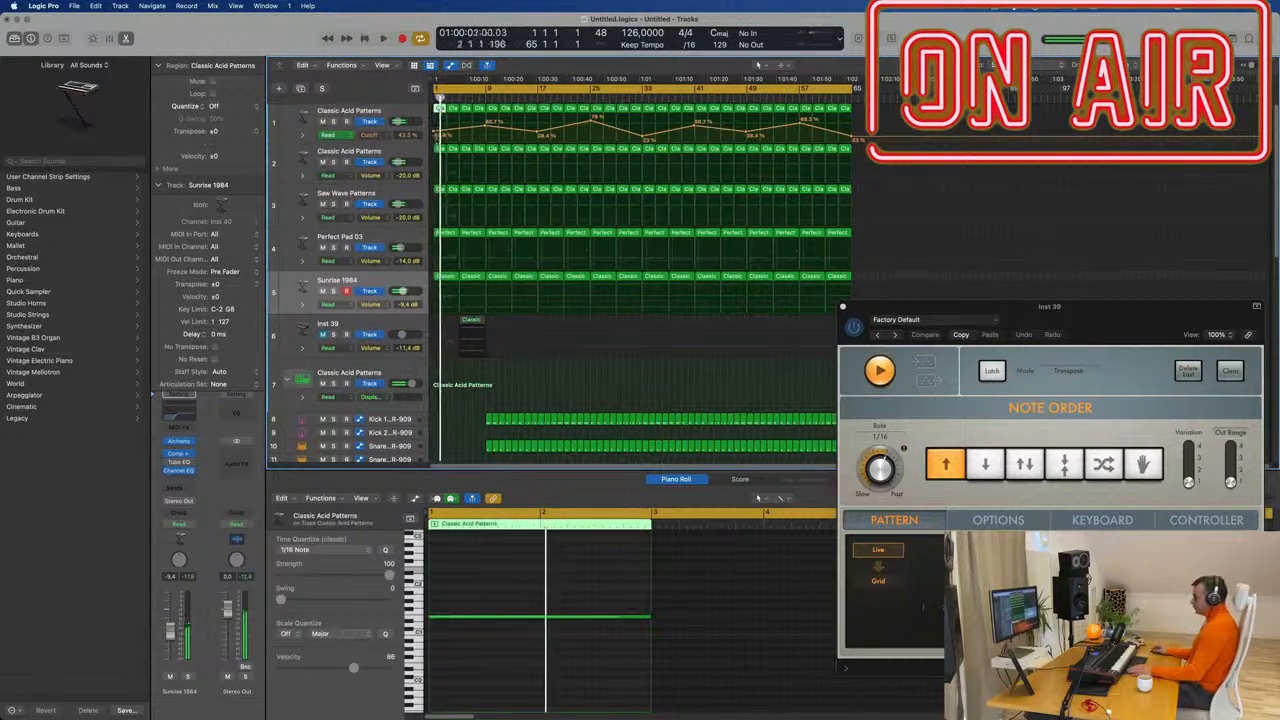
{"action": "left_click", "coordinate": [437, 136]}
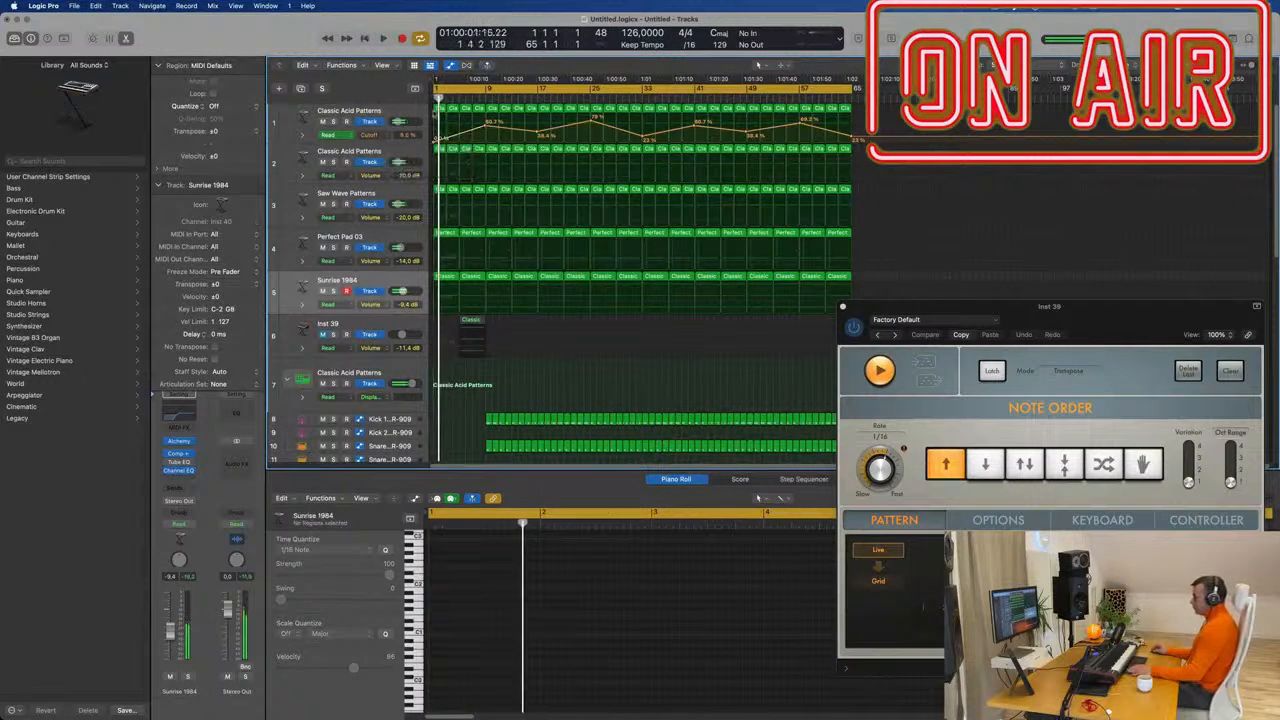
{"action": "key", "text": "space"}
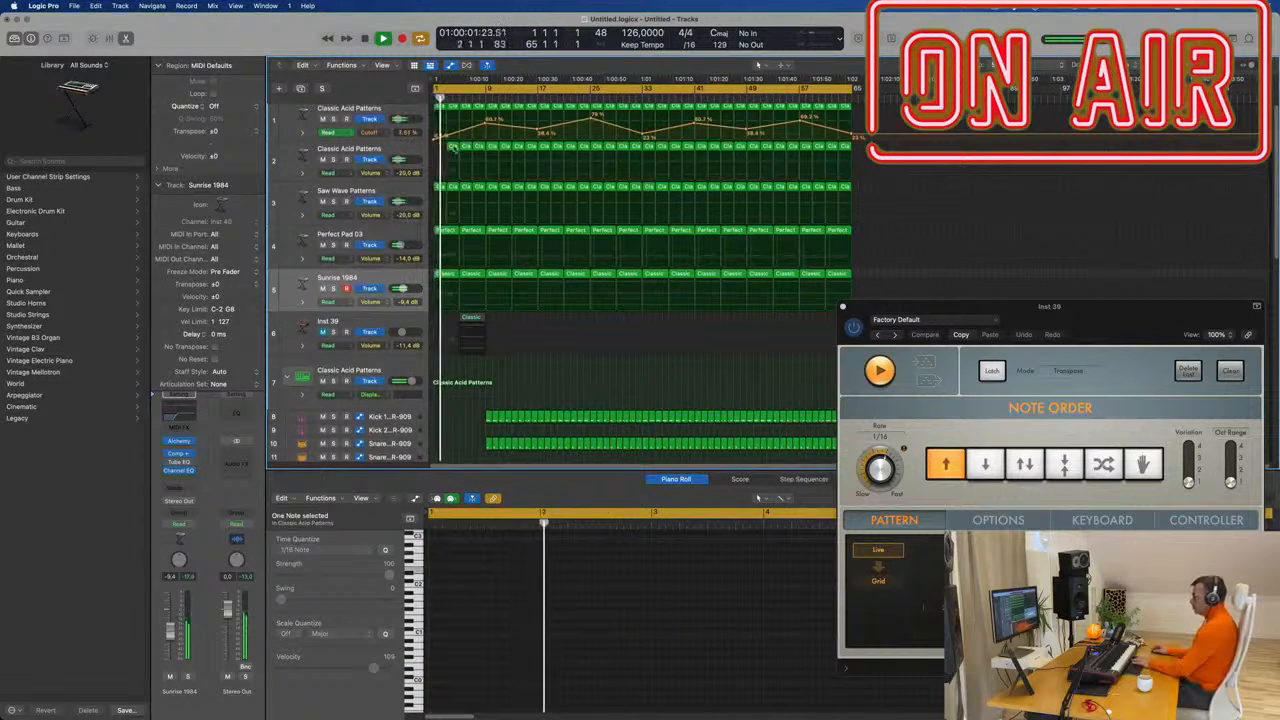
Delete the early regions on tracks 2 and 3.
{"action": "left_click", "coordinate": [453, 149]}
{"action": "key", "text": "Delete"}
{"action": "left_click", "coordinate": [466, 148]}
{"action": "key", "text": "Delete"}
{"action": "left_click", "coordinate": [479, 148]}
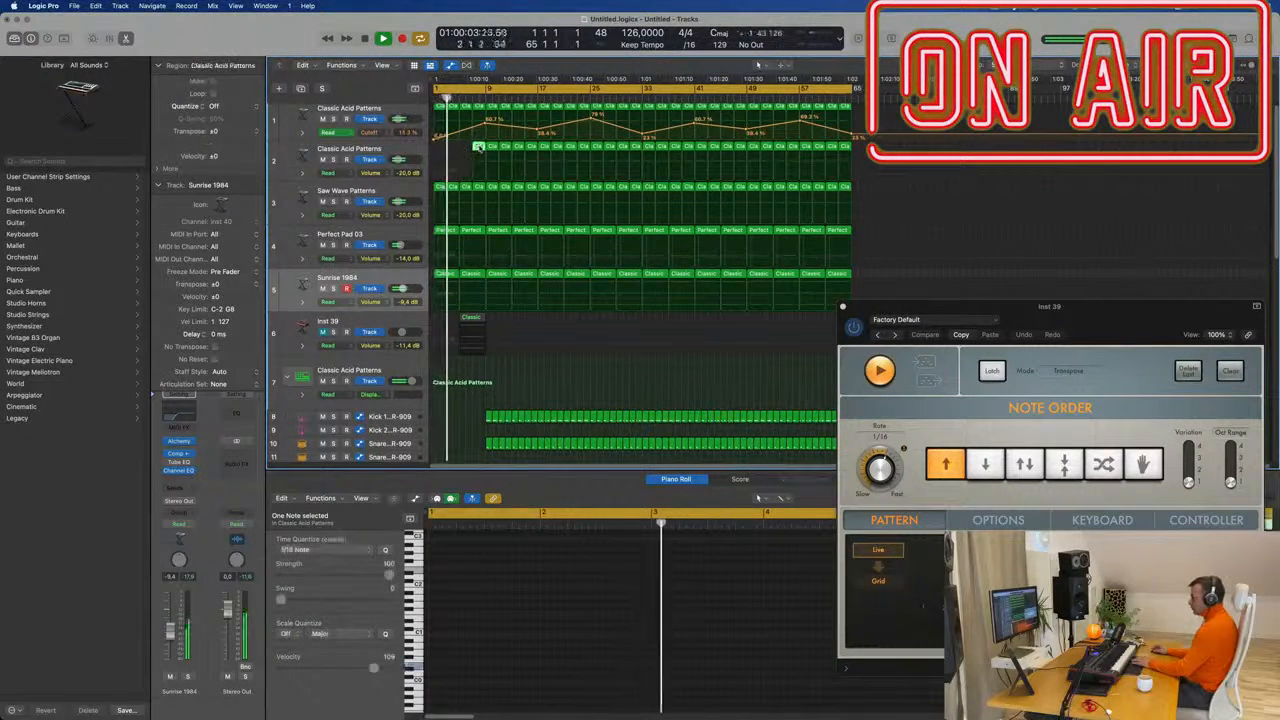
{"action": "key", "text": "Delete"}
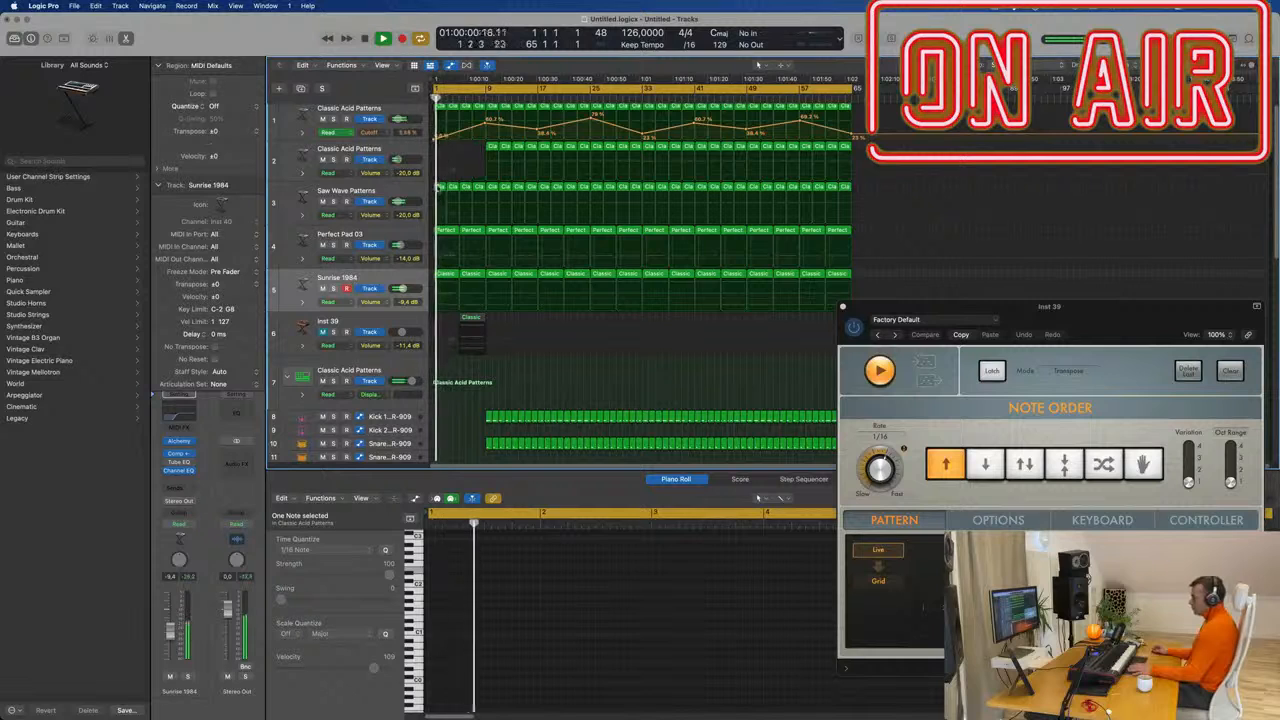
{"action": "left_click", "coordinate": [438, 186]}
{"action": "key", "text": "Delete"}
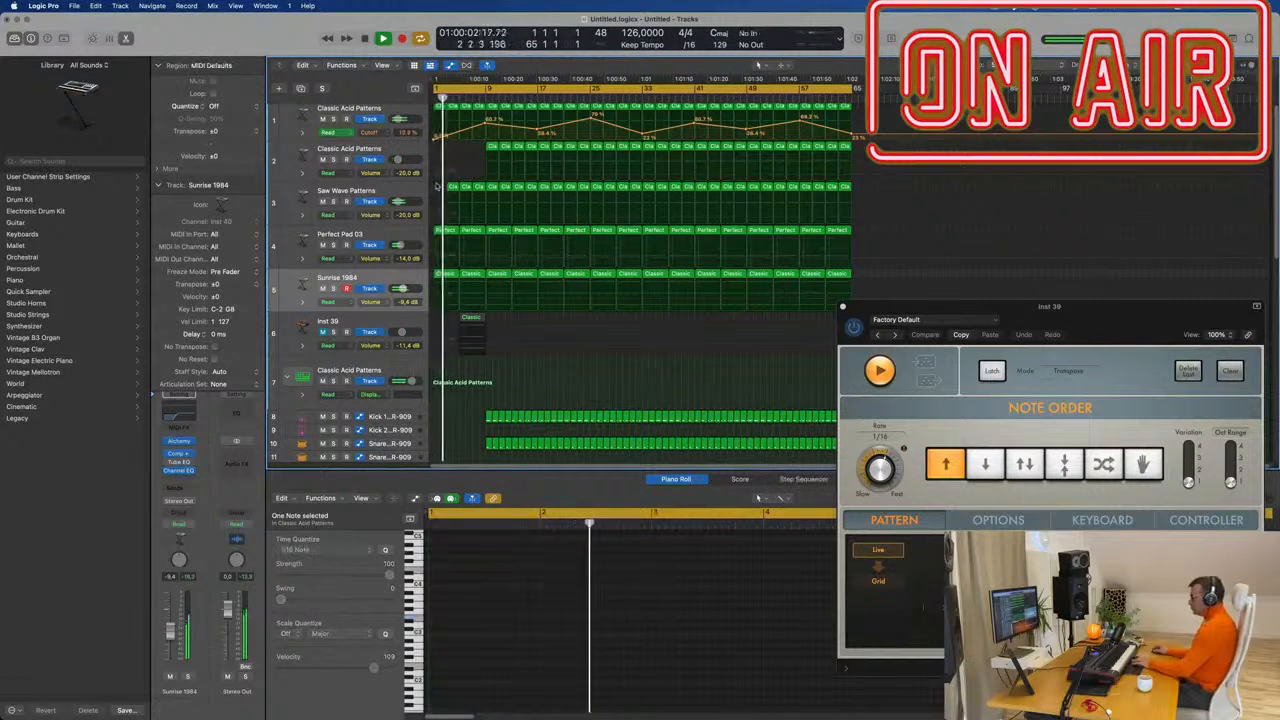
{"action": "left_click_drag", "start_coordinate": [442, 180], "coordinate": [481, 190]}
{"action": "key", "text": "Delete"}
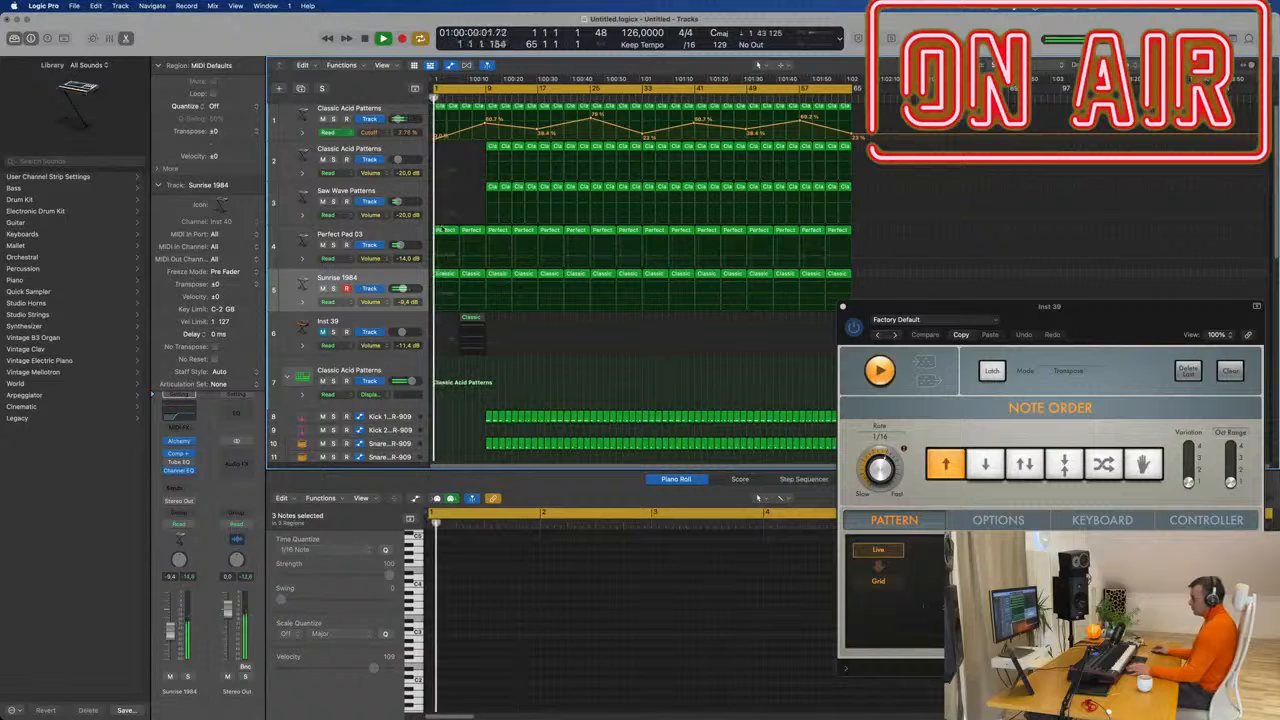
Delete track 4's first two Perfect regions, cancelling the delete-track alert.
{"action": "left_click", "coordinate": [442, 230]}
{"action": "key", "text": "Delete"}
{"action": "key", "text": "Delete"}
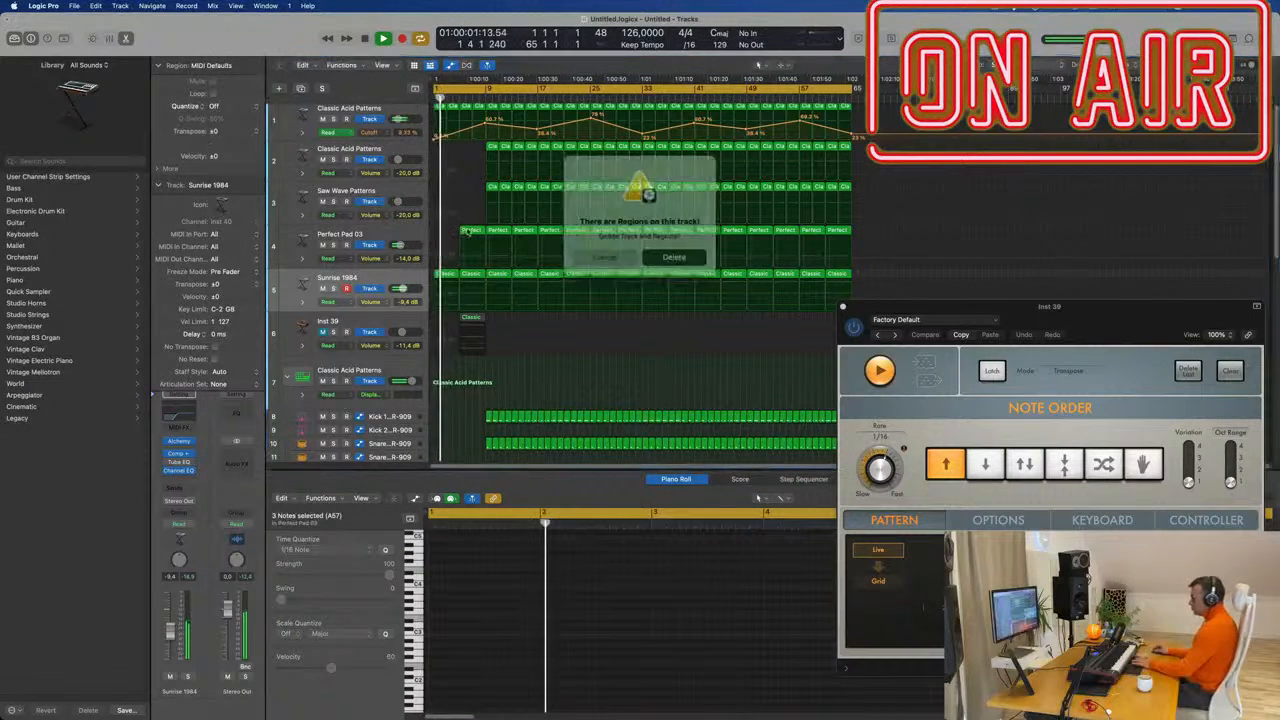
{"action": "left_click", "coordinate": [625, 251]}
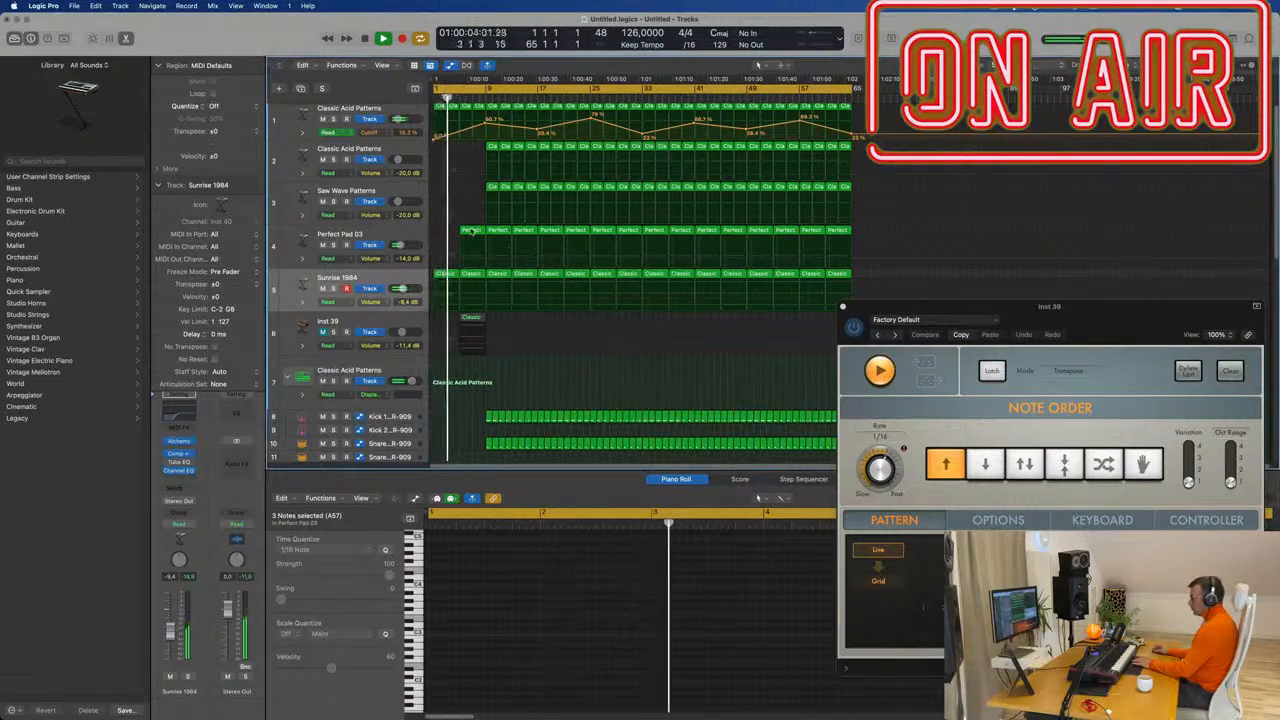
{"action": "left_click", "coordinate": [472, 231]}
{"action": "key", "text": "Delete"}
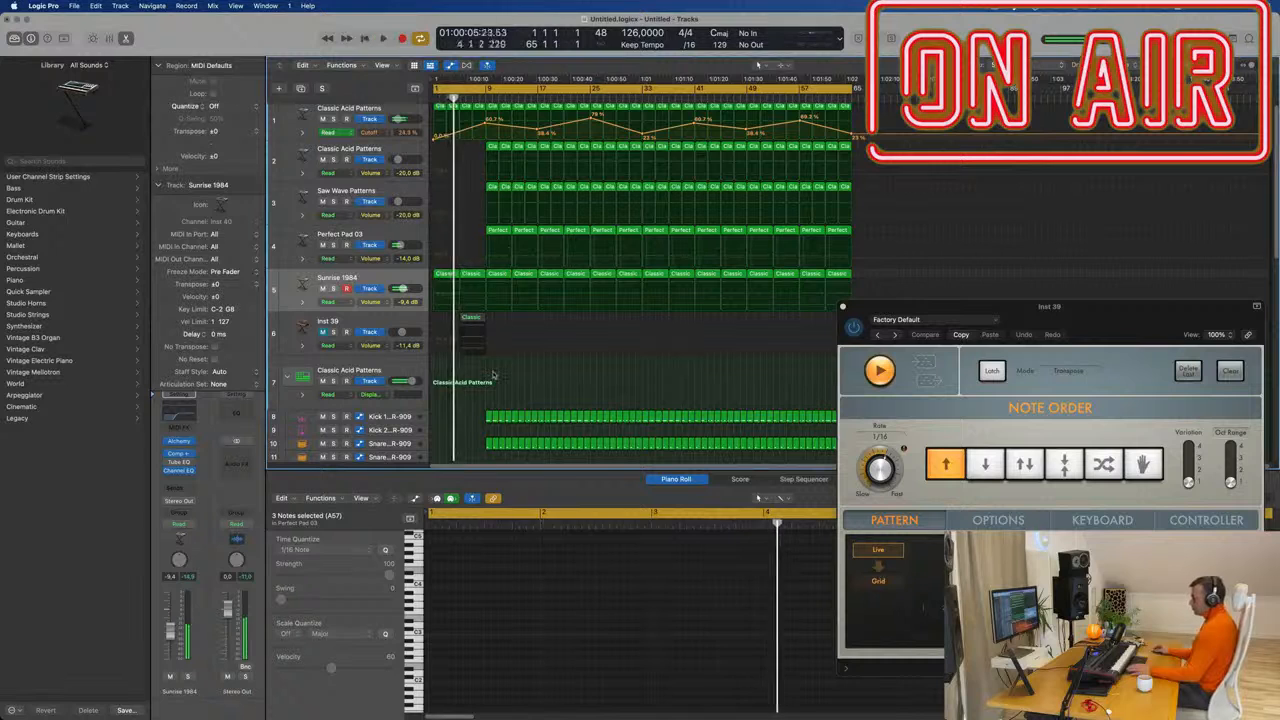
Restart playback, shrink the track heights, and set Sunrise 1984's automation mode to Touch.
{"action": "key", "text": "space"}
{"action": "scroll", "coordinate": [474, 374], "scroll_direction": "down", "scroll_amount": 4}
{"action": "key", "text": "super+Up"}
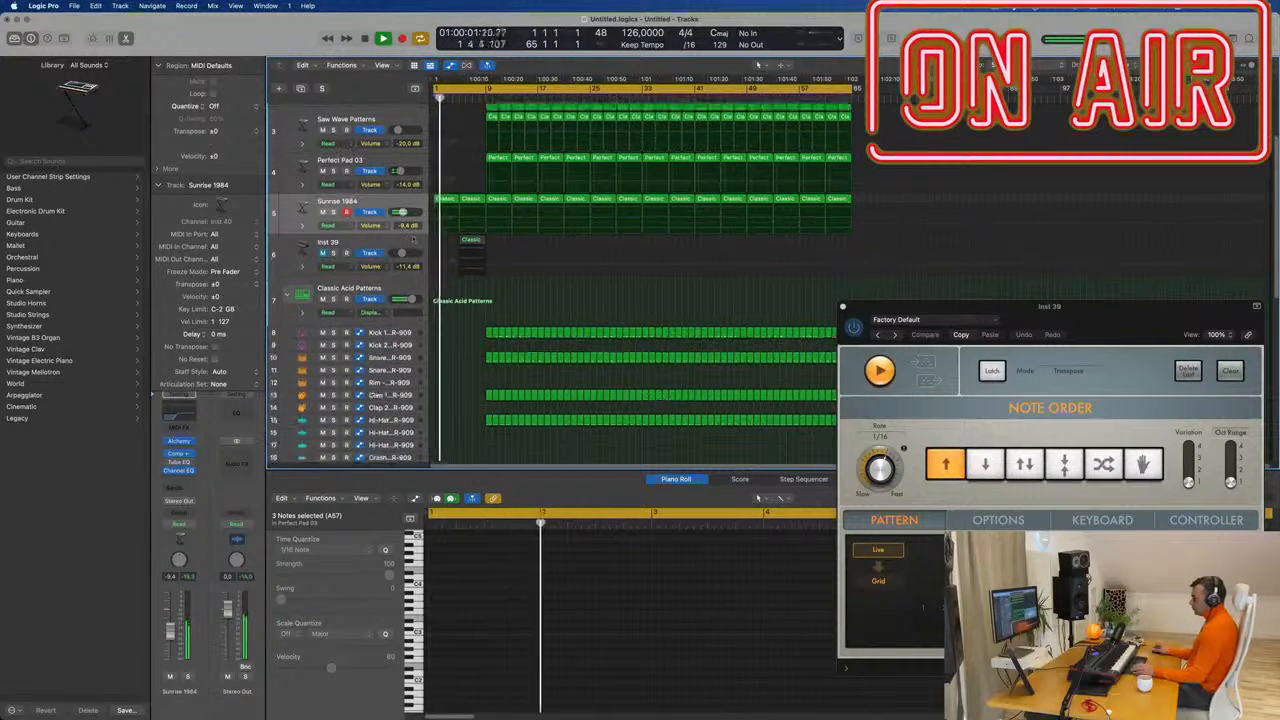
{"action": "left_click", "coordinate": [355, 203]}
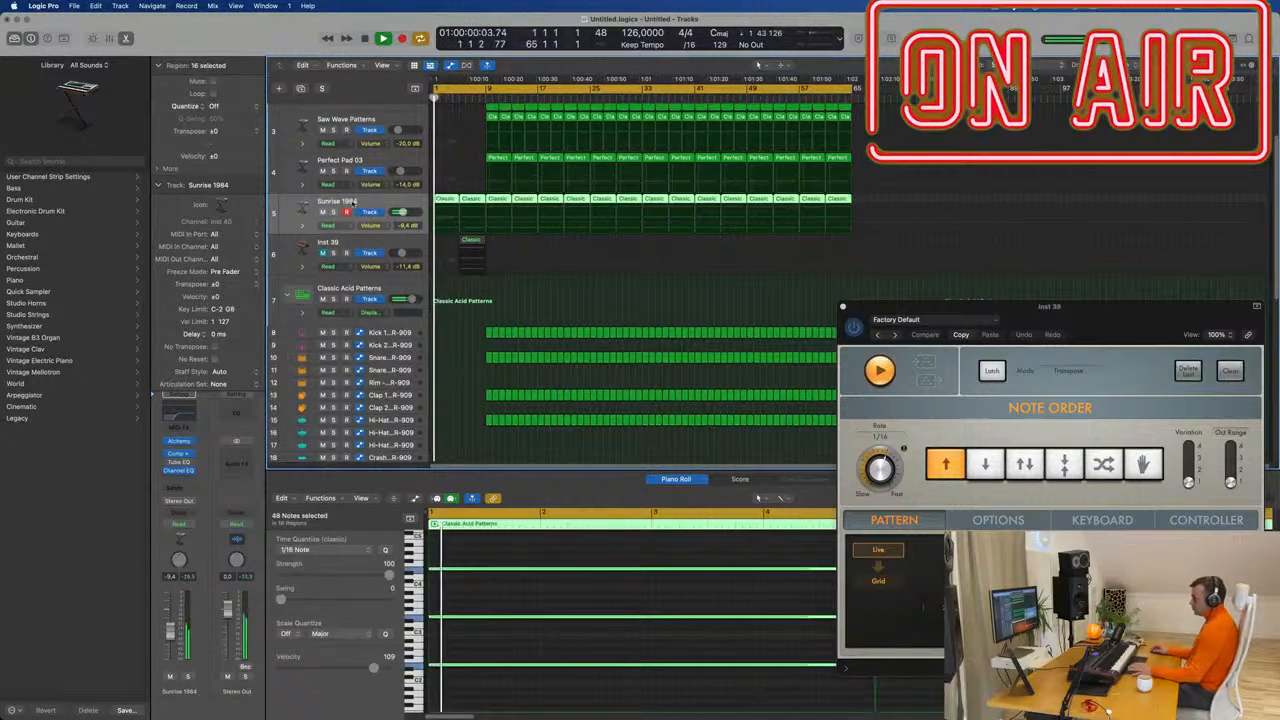
{"action": "key", "text": "Return"}
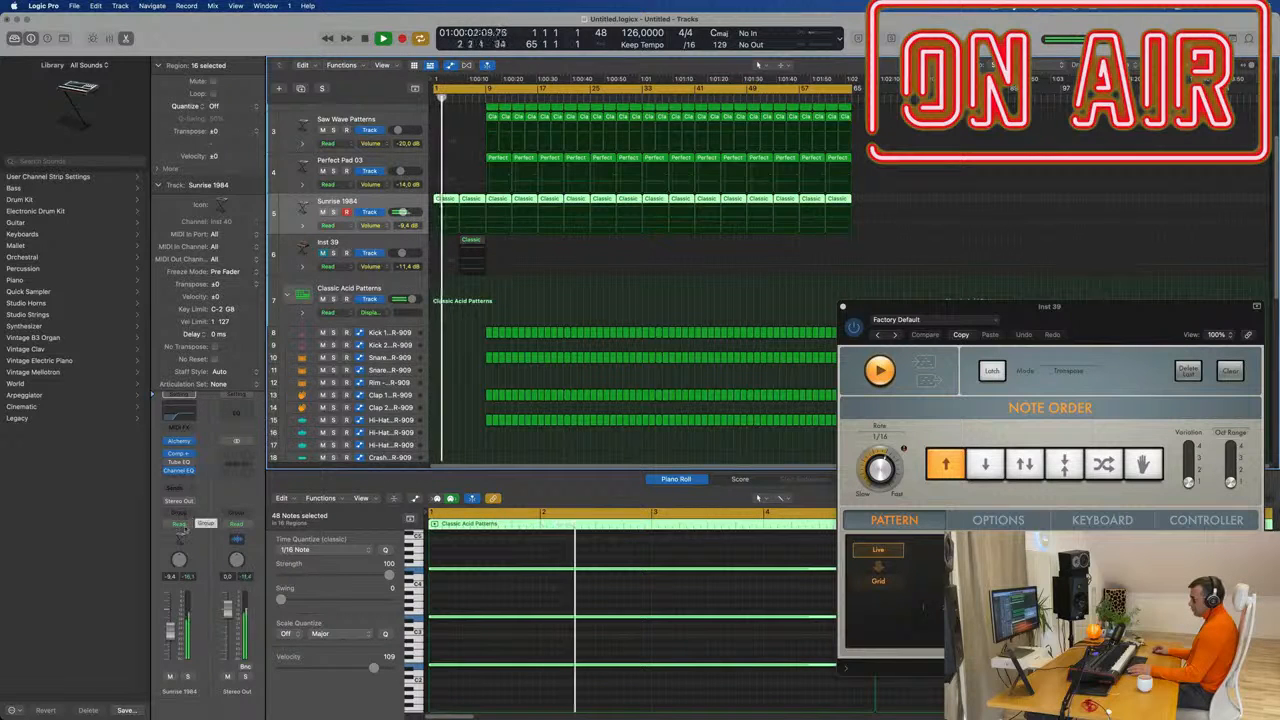
{"action": "left_click", "coordinate": [181, 526]}
{"action": "left_click", "coordinate": [183, 540]}
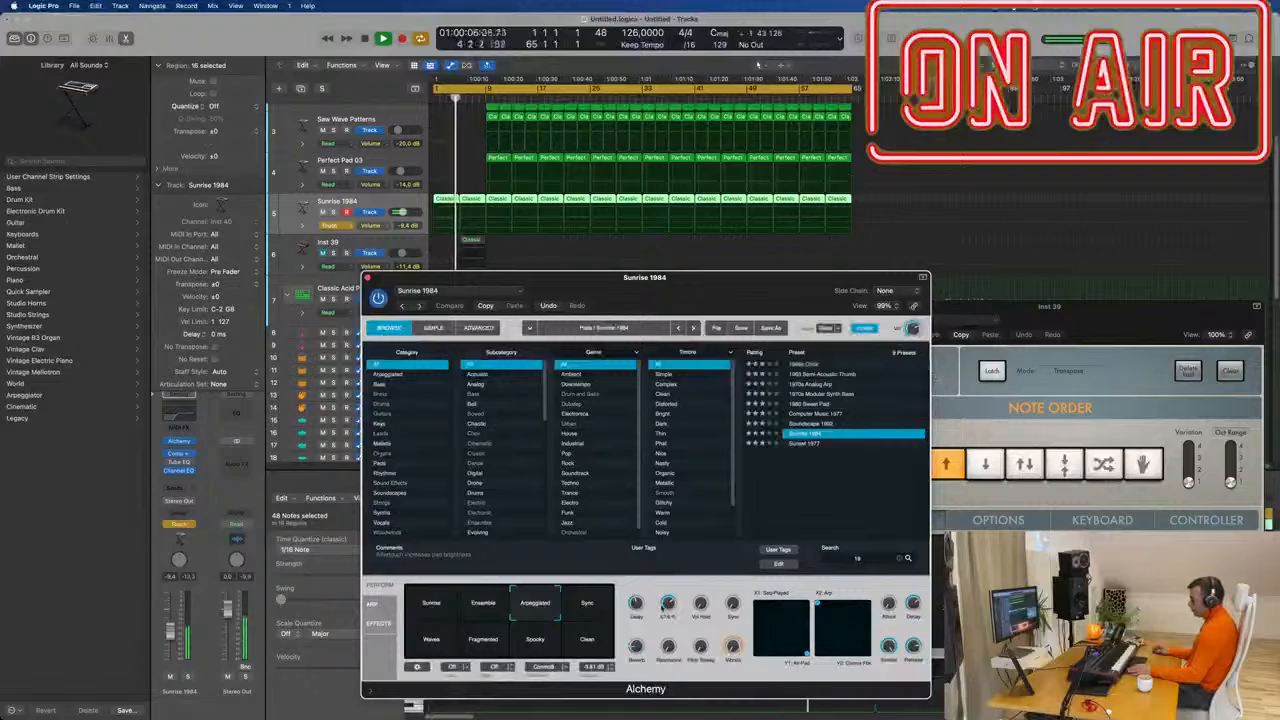
Close Alchemy, add a cutoff automation point at bar 9, and play from the start.
{"action": "left_click", "coordinate": [664, 606]}
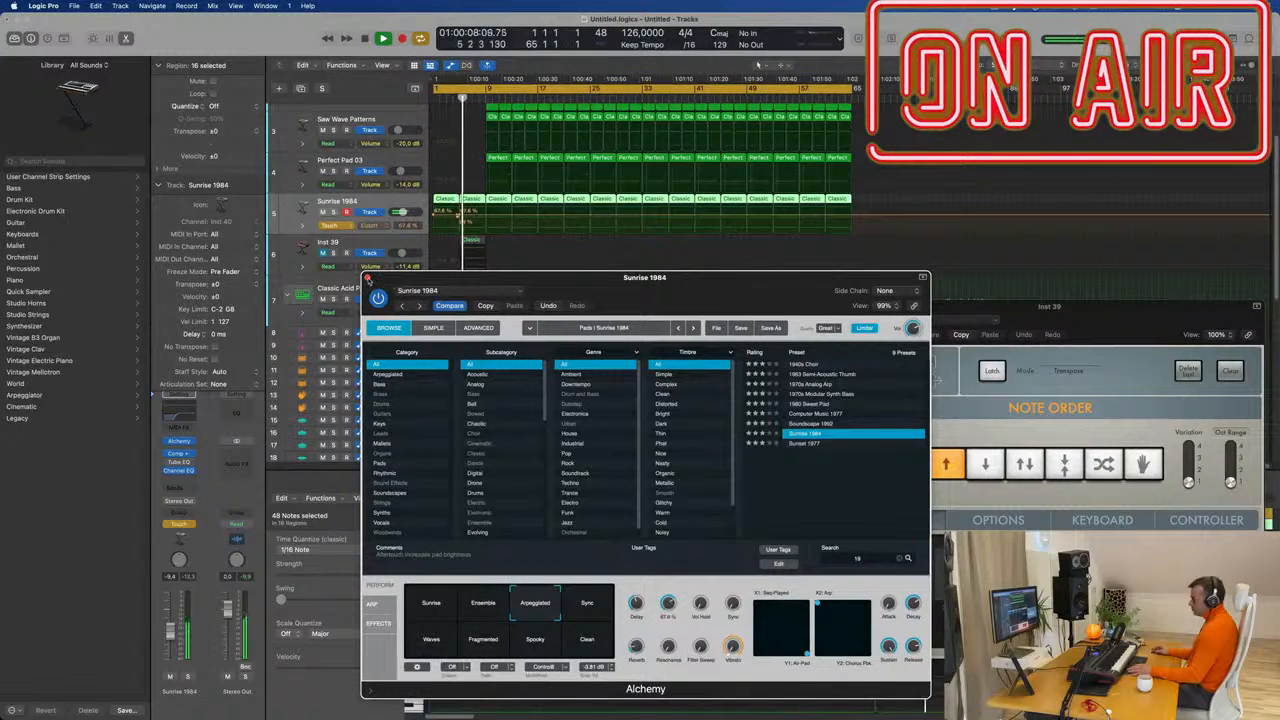
{"action": "left_click", "coordinate": [367, 278]}
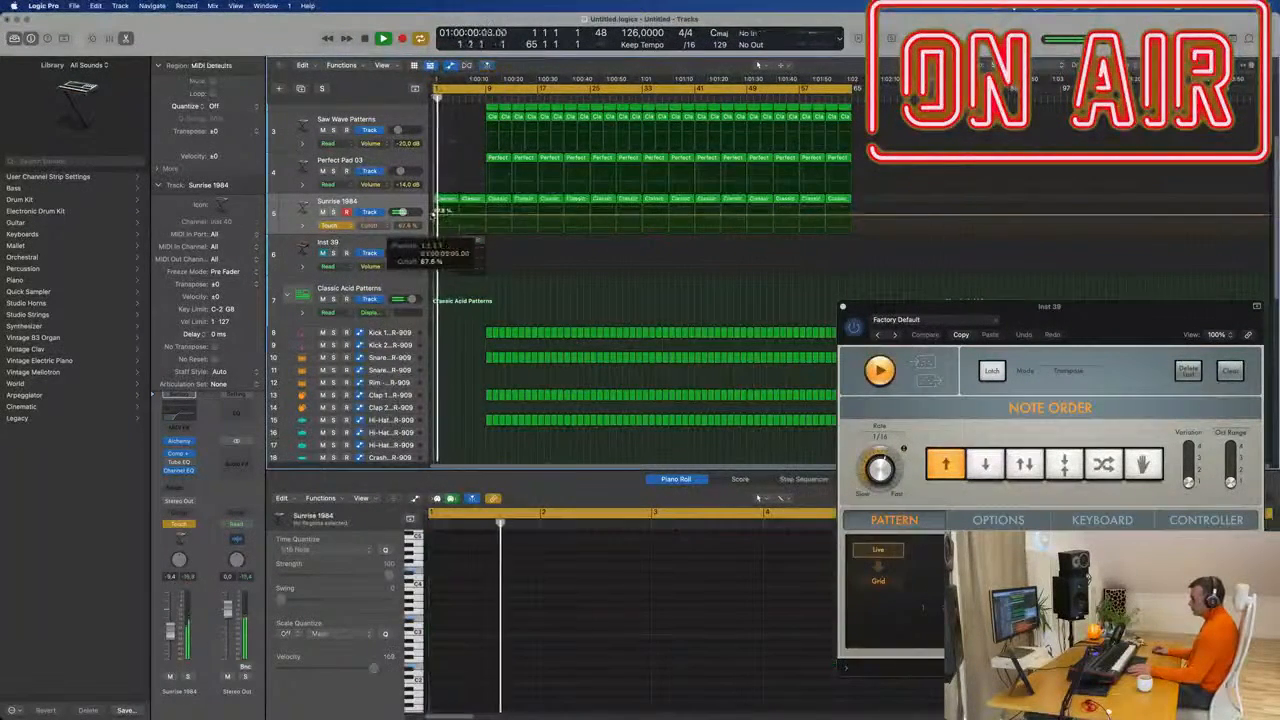
{"action": "left_click", "coordinate": [486, 216]}
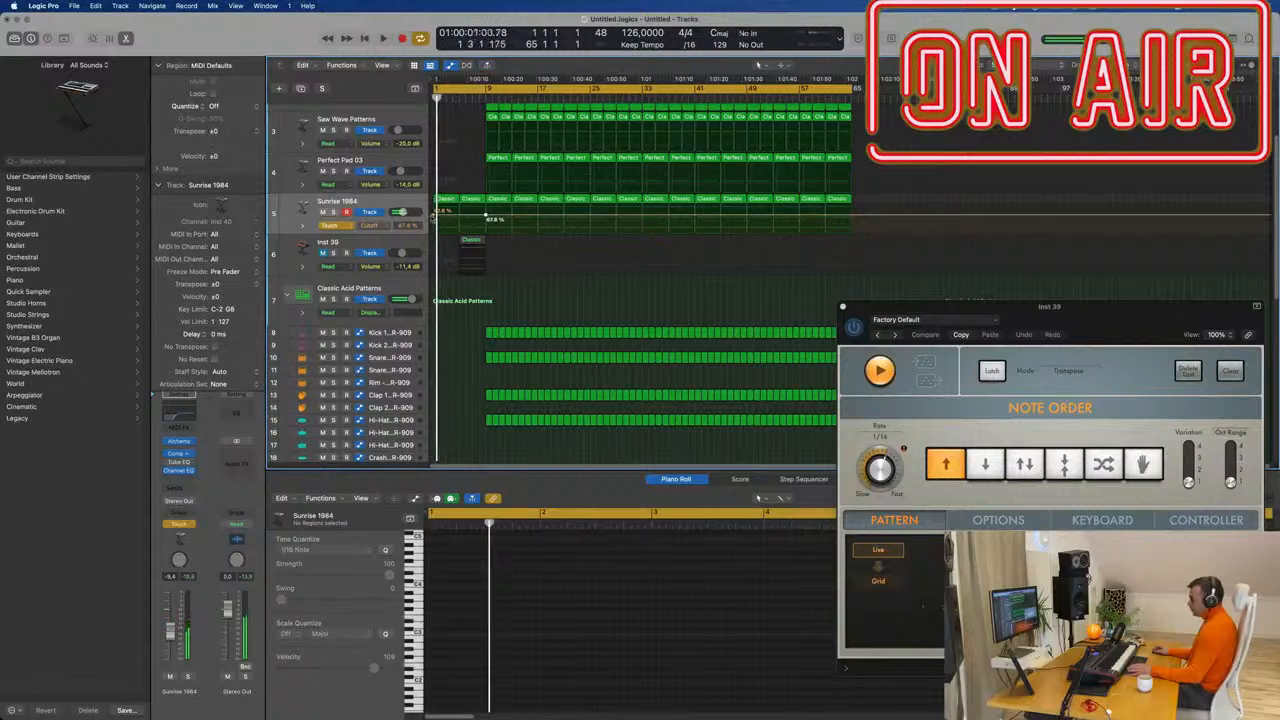
{"action": "key", "text": "space"}
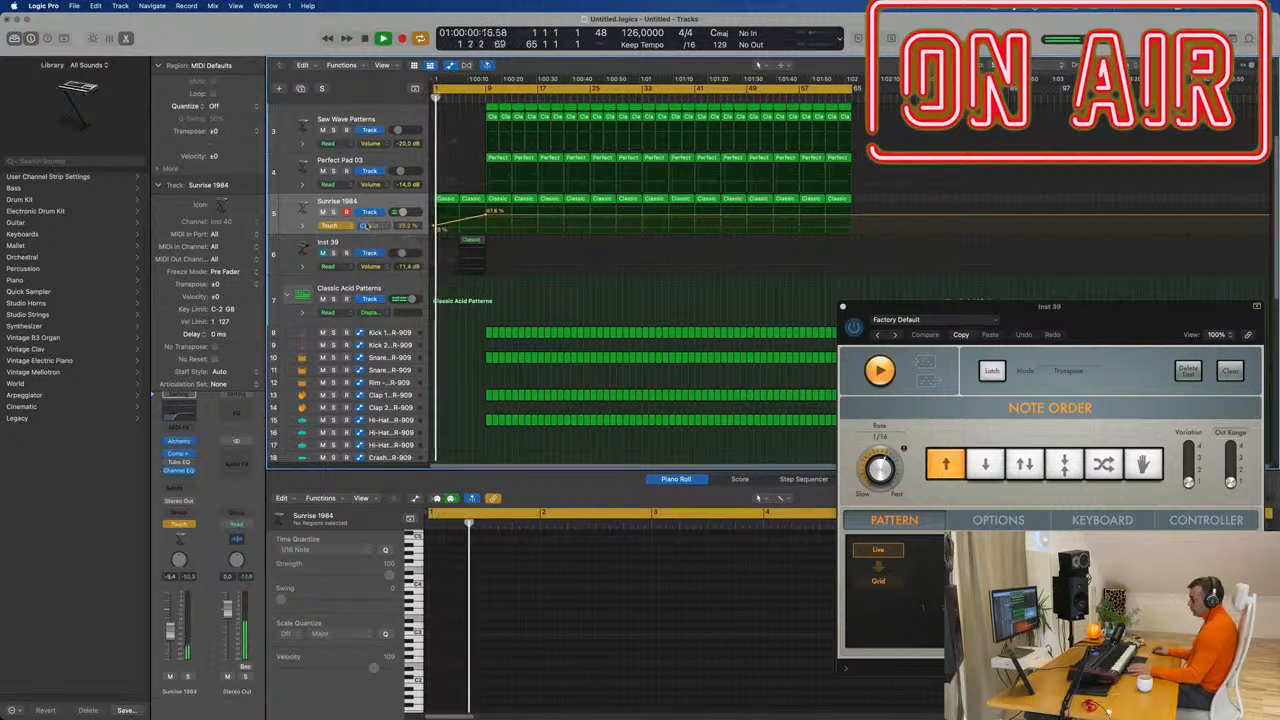
Switch Sunrise 1984's automation mode from Touch to Read.
{"action": "left_click", "coordinate": [338, 226]}
{"action": "left_click", "coordinate": [340, 216]}
{"action": "scroll", "coordinate": [474, 305], "scroll_direction": "down", "scroll_amount": 5}
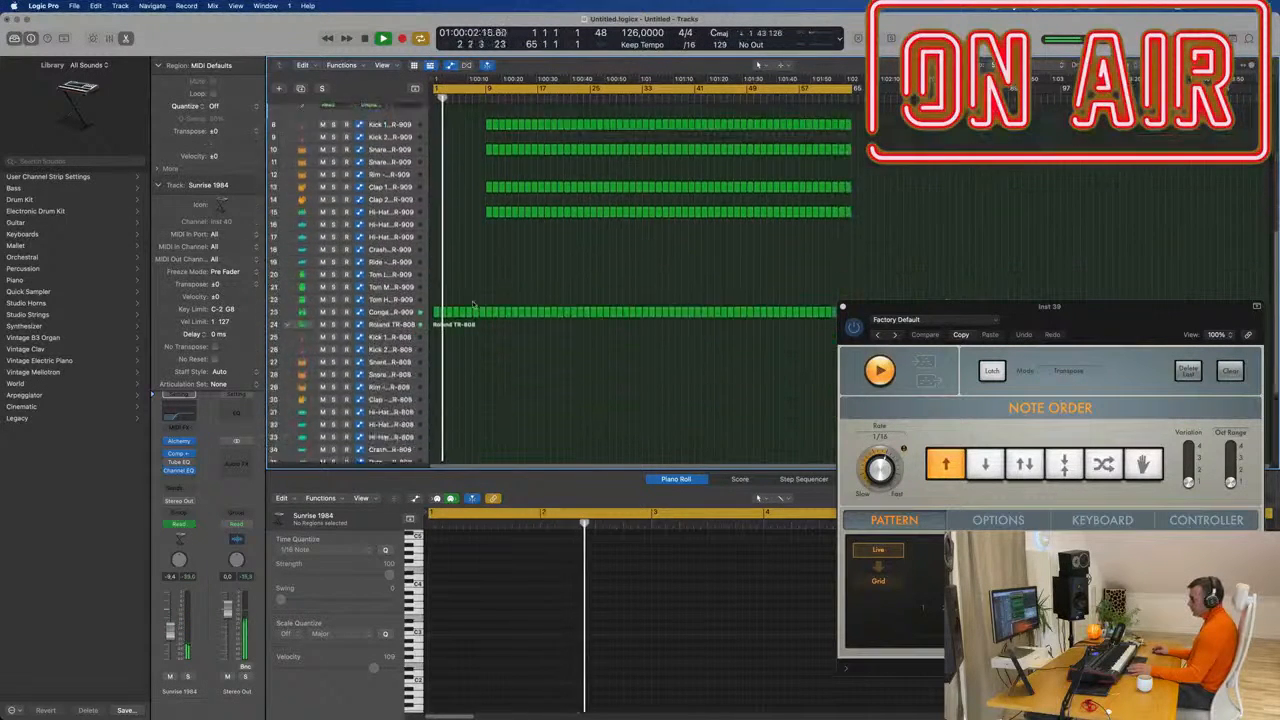
{"action": "scroll", "coordinate": [474, 305], "scroll_direction": "down", "scroll_amount": 4}
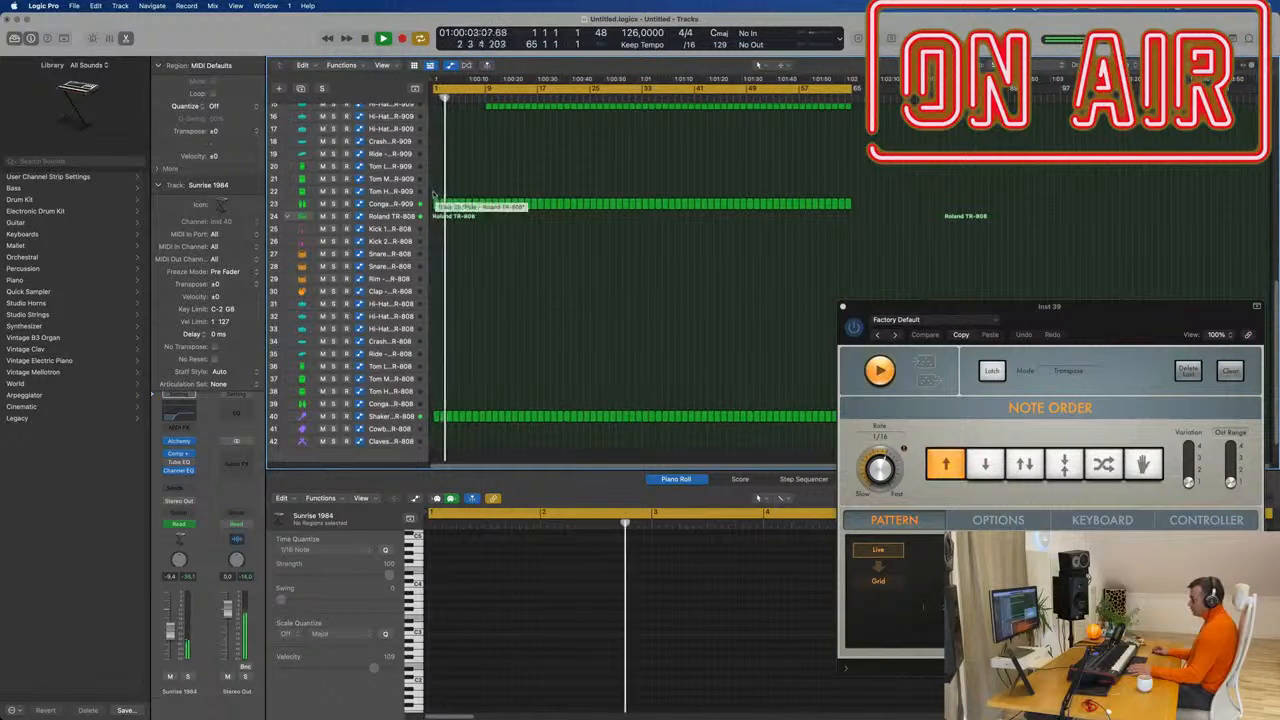
Delete the opening regions of tracks 23–40 and stop playback.
{"action": "left_click_drag", "start_coordinate": [436, 200], "coordinate": [487, 431]}
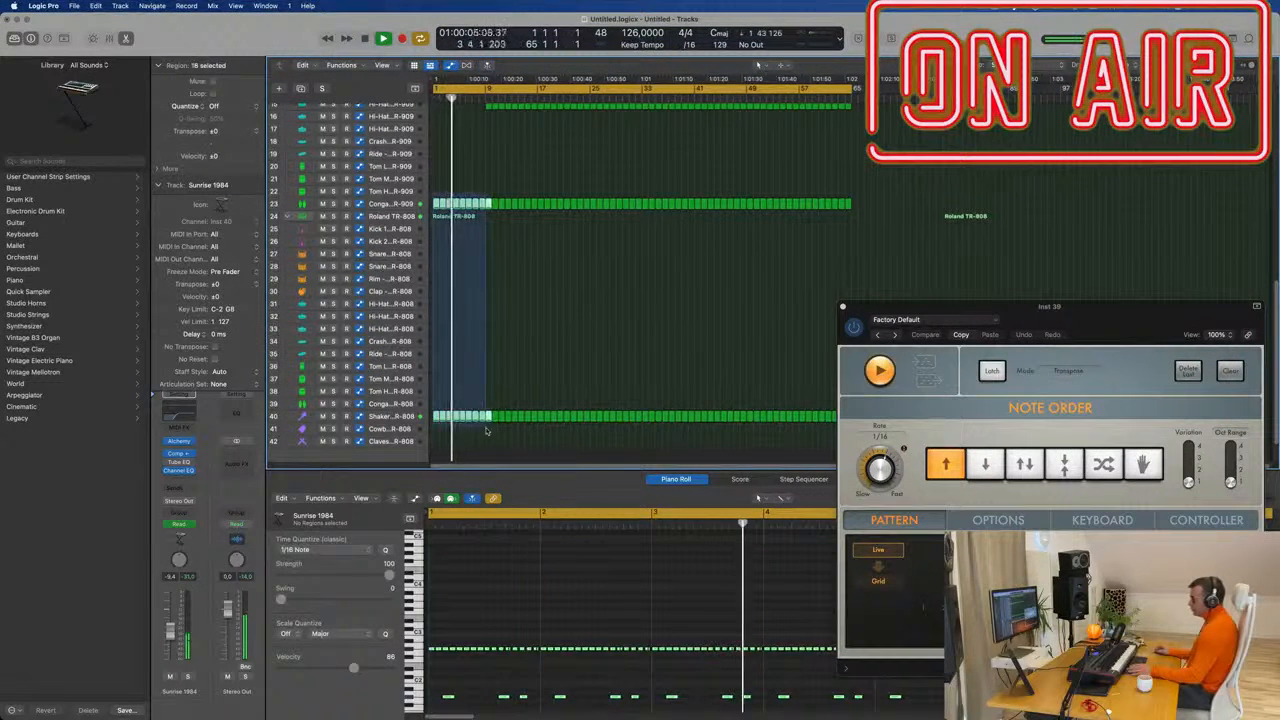
{"action": "key", "text": "Delete"}
{"action": "key", "text": "space"}
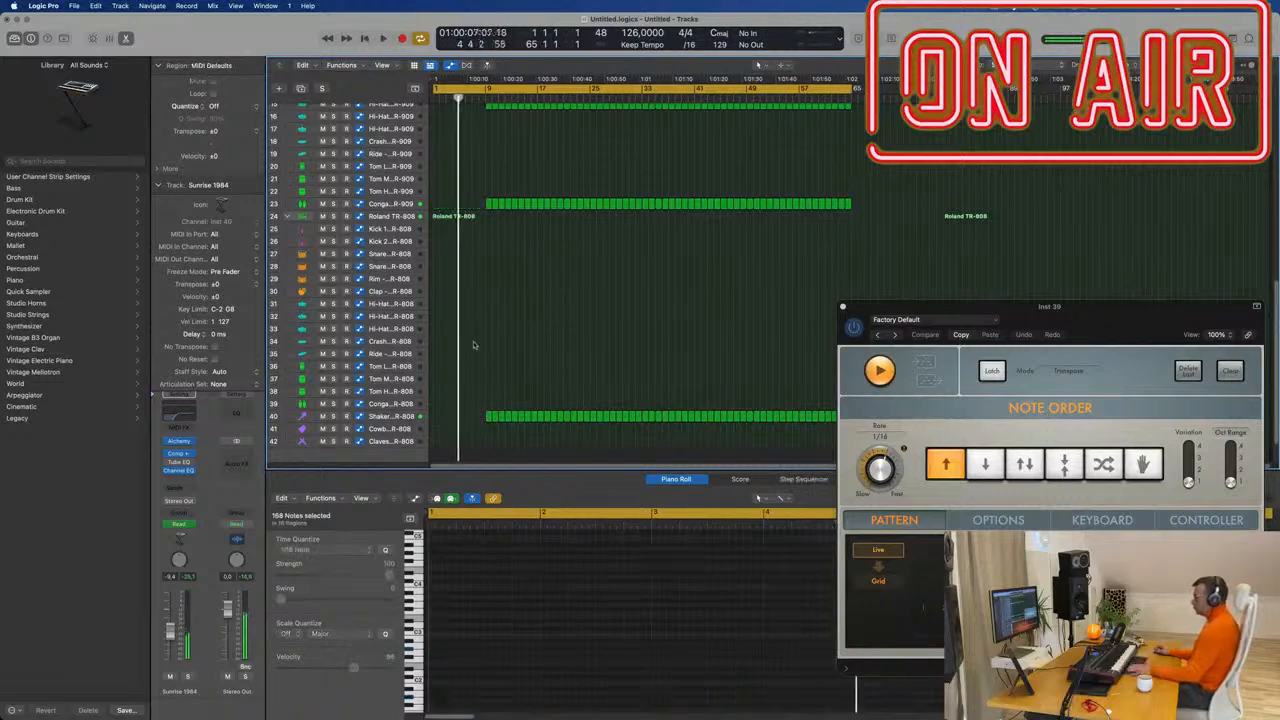
Zoom in horizontally and delete the bar 9–17 regions on tracks 2–4.
{"action": "scroll", "coordinate": [477, 297], "scroll_direction": "up", "scroll_amount": 5}
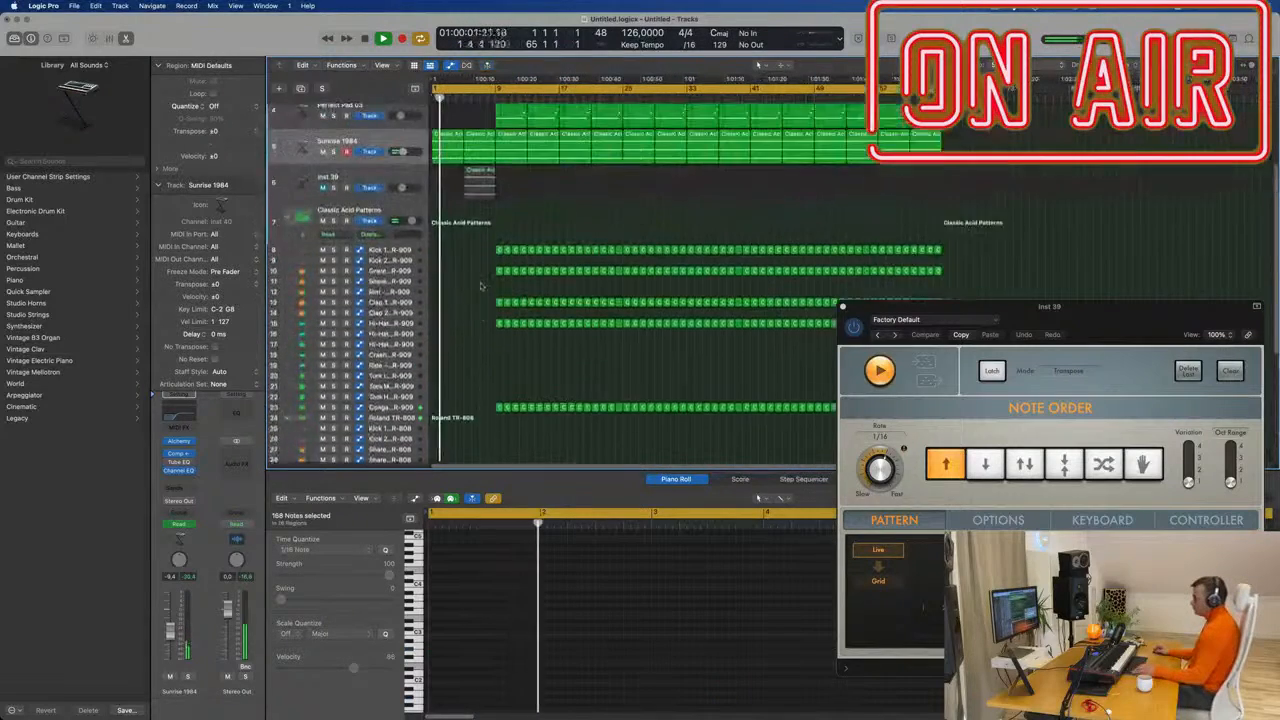
{"action": "key", "text": "super+Right"}
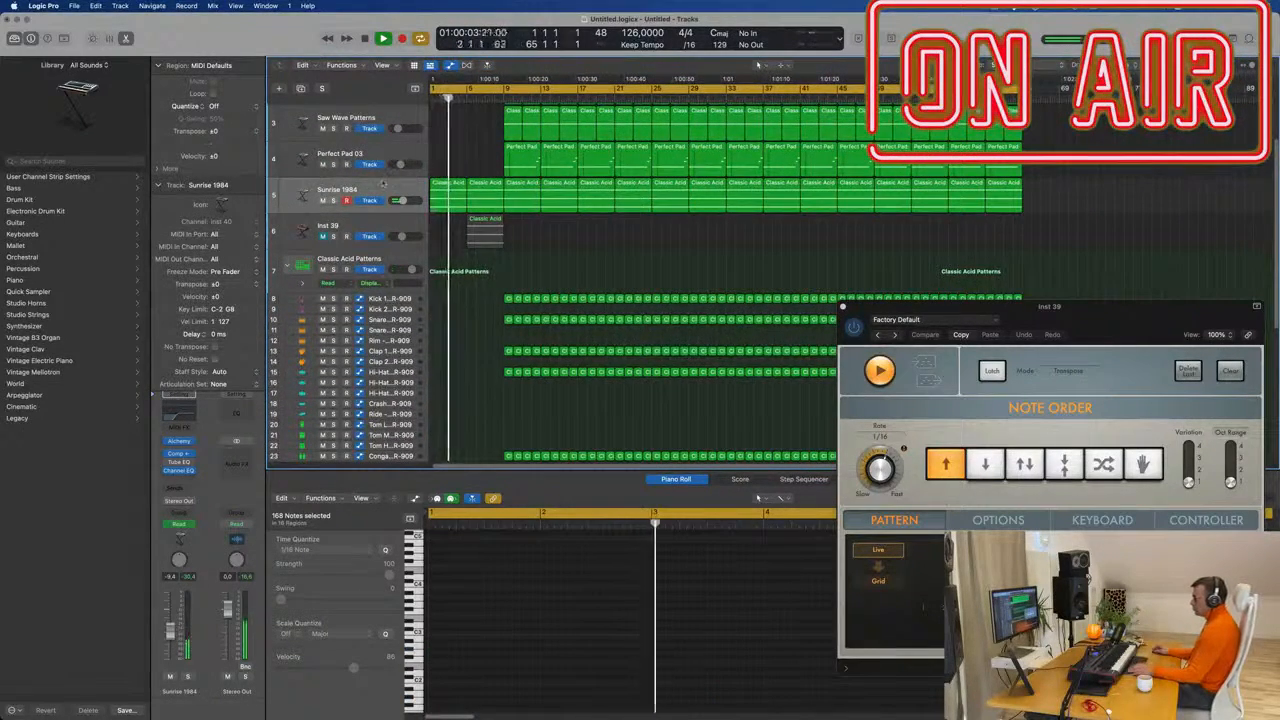
{"action": "scroll", "coordinate": [471, 189], "scroll_direction": "up", "scroll_amount": 3}
{"action": "scroll", "coordinate": [470, 190], "scroll_direction": "up", "scroll_amount": 2}
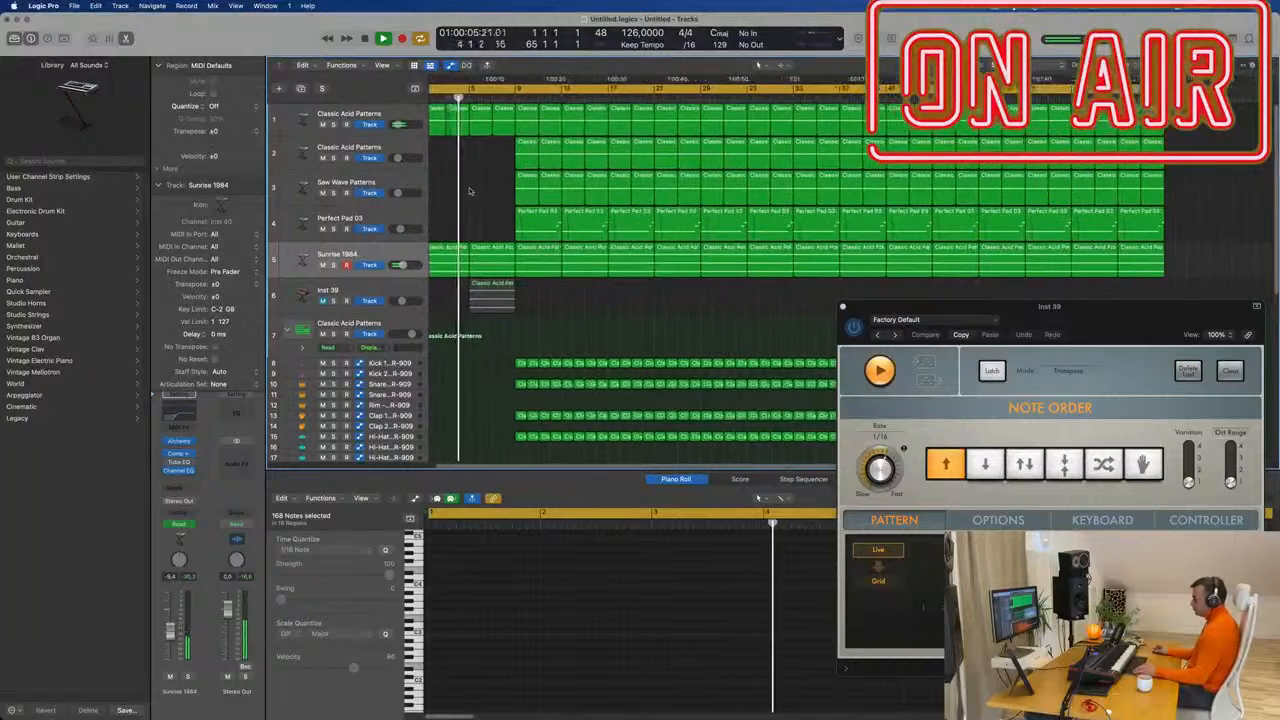
{"action": "scroll", "coordinate": [470, 191], "scroll_direction": "down", "scroll_amount": 1}
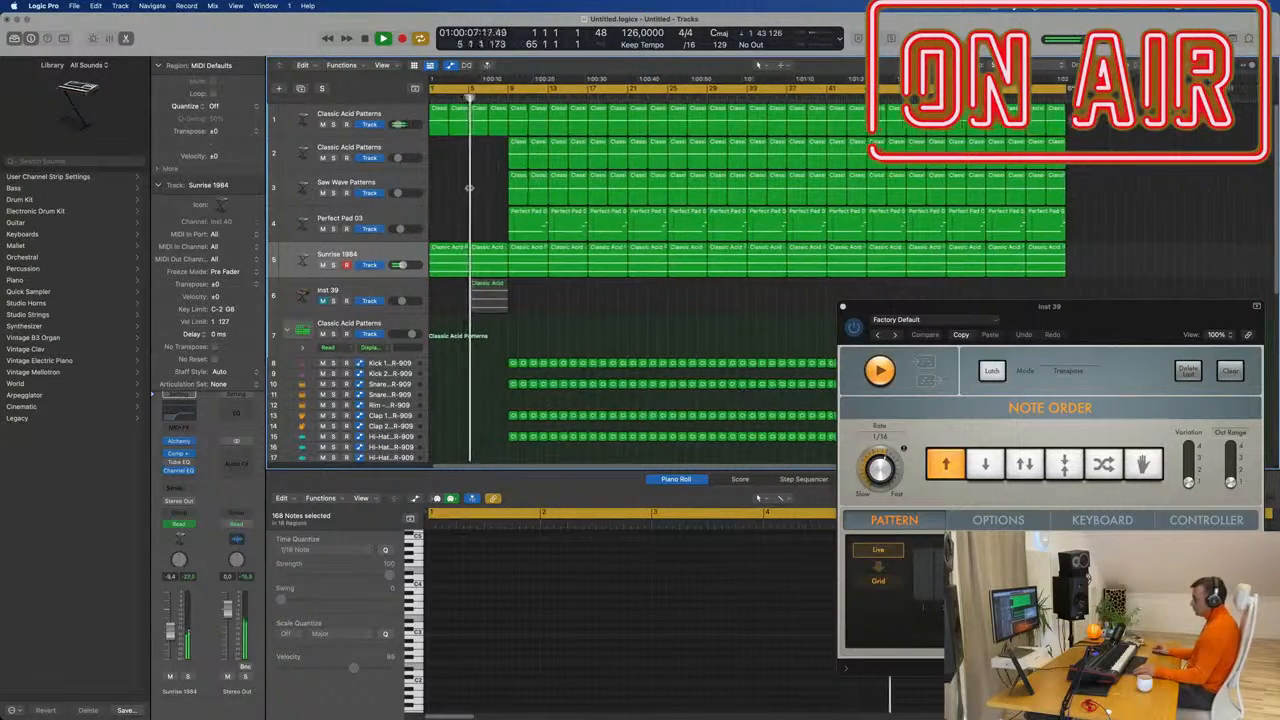
{"action": "scroll", "coordinate": [468, 198], "scroll_direction": "down", "scroll_amount": 2}
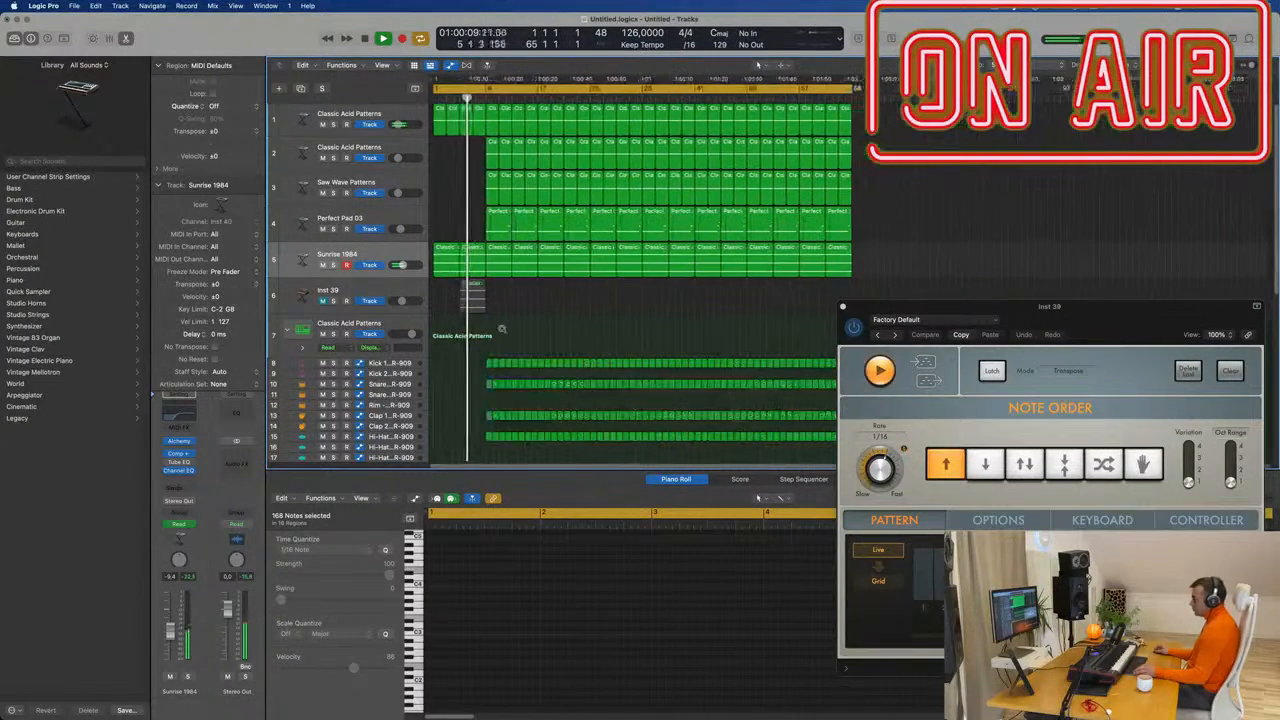
{"action": "scroll", "coordinate": [463, 190], "scroll_direction": "up", "scroll_amount": 2}
{"action": "scroll", "coordinate": [461, 165], "scroll_direction": "down", "scroll_amount": 1}
{"action": "left_click_drag", "start_coordinate": [461, 139], "coordinate": [529, 209]}
{"action": "key", "text": "Delete"}
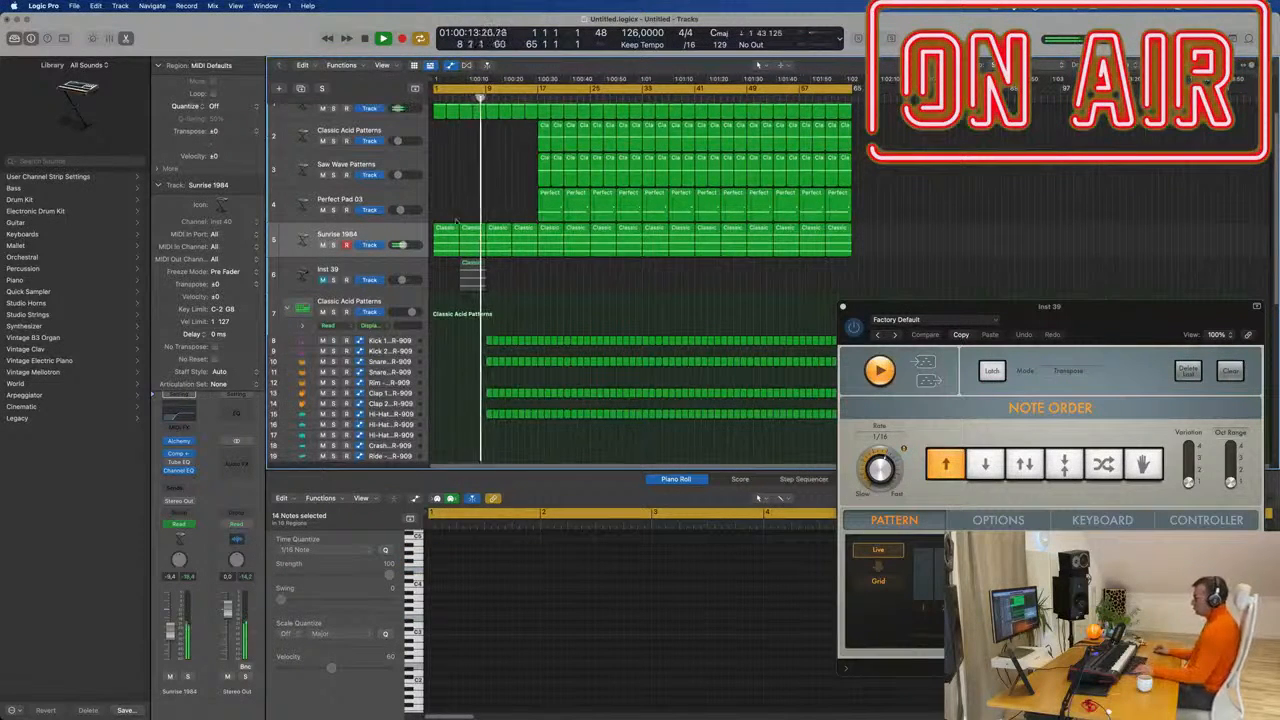
Delete the drum region starts below the kick so those rows begin at bar 17.
{"action": "scroll", "coordinate": [533, 292], "scroll_direction": "up", "scroll_amount": 1}
{"action": "scroll", "coordinate": [536, 303], "scroll_direction": "down", "scroll_amount": 1}
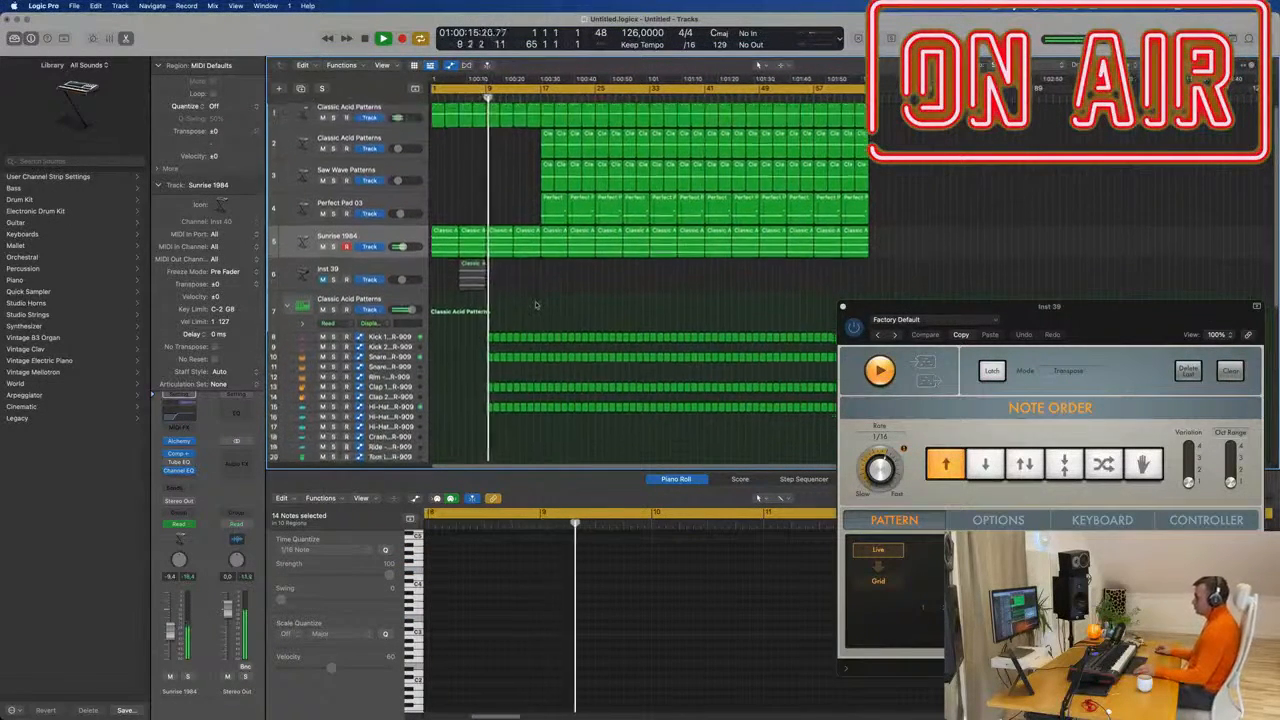
{"action": "scroll", "coordinate": [500, 295], "scroll_direction": "down", "scroll_amount": 5}
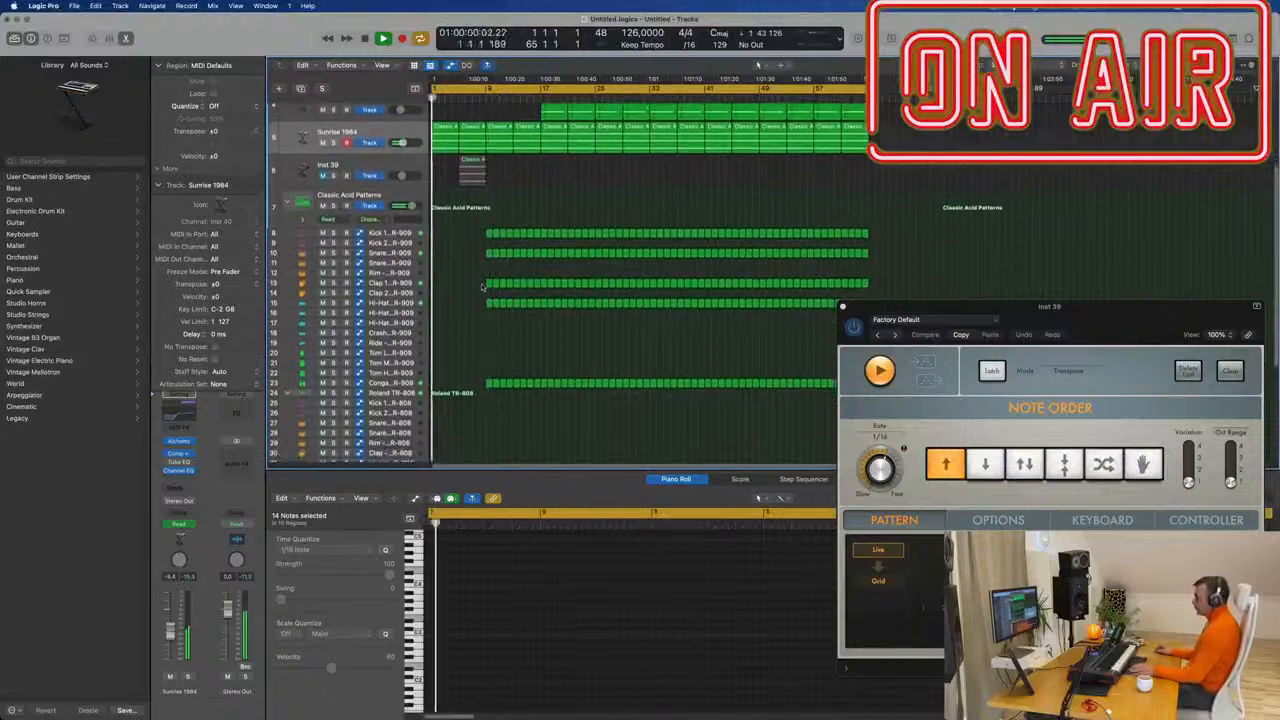
{"action": "scroll", "coordinate": [480, 280], "scroll_direction": "down", "scroll_amount": 3}
{"action": "scroll", "coordinate": [473, 246], "scroll_direction": "down", "scroll_amount": 1}
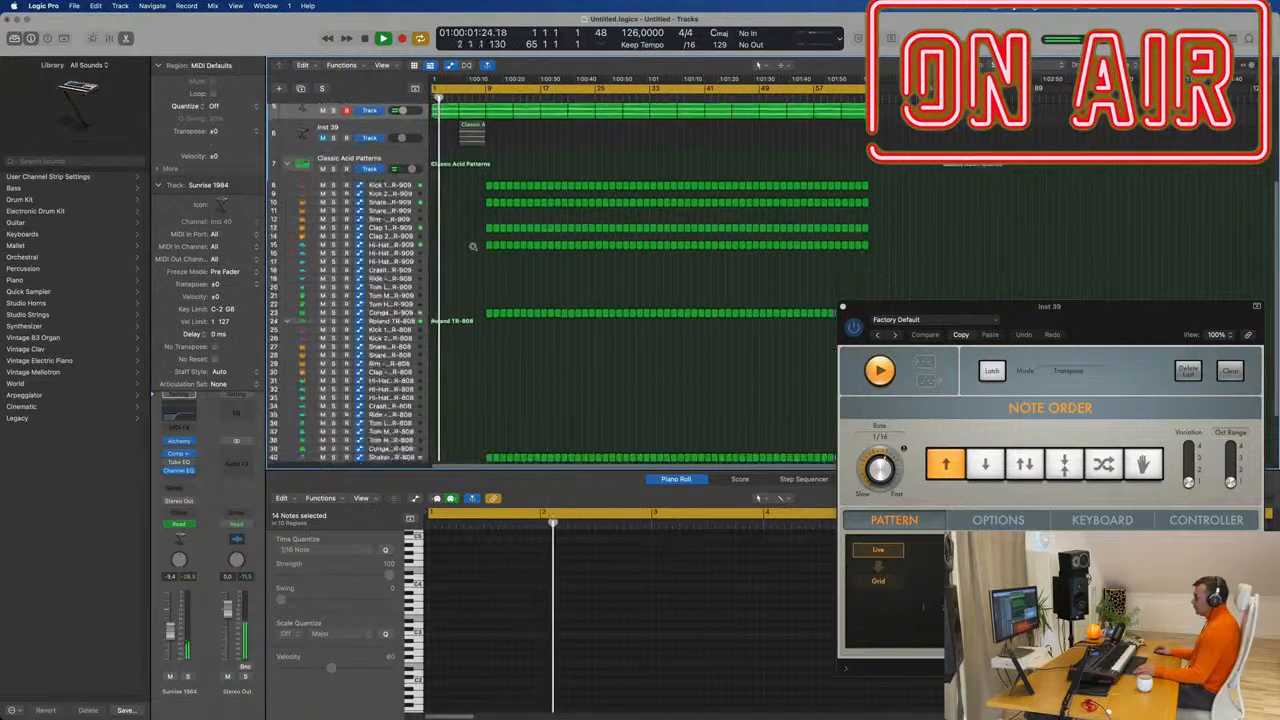
{"action": "scroll", "coordinate": [473, 246], "scroll_direction": "down", "scroll_amount": 2}
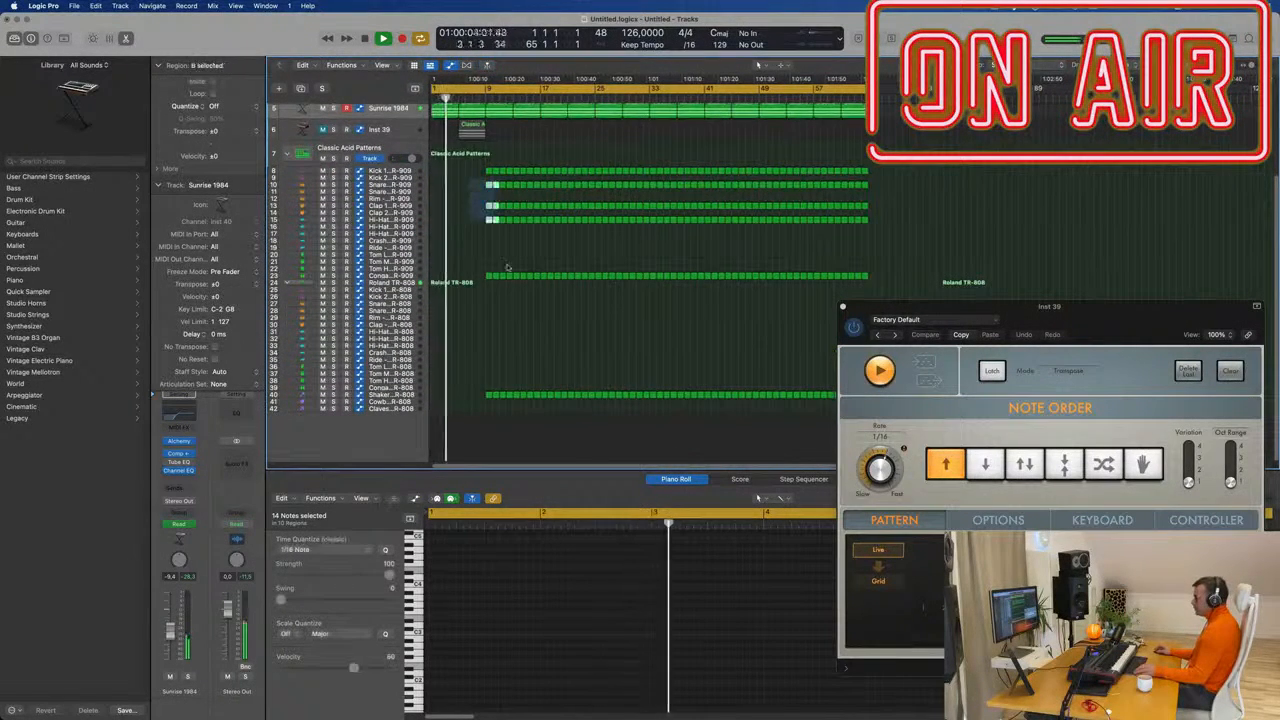
{"action": "left_click_drag", "start_coordinate": [507, 267], "coordinate": [509, 439]}
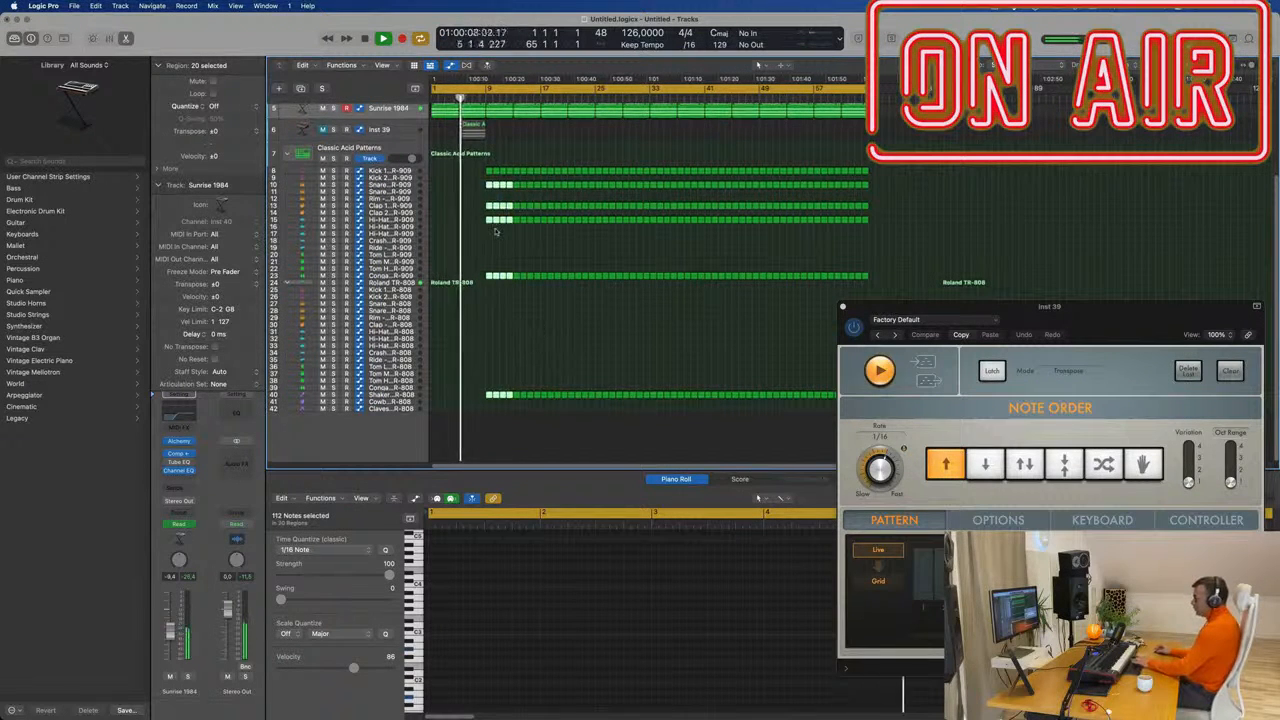
{"action": "key", "text": "Delete"}
{"action": "left_click_drag", "start_coordinate": [506, 196], "coordinate": [540, 412]}
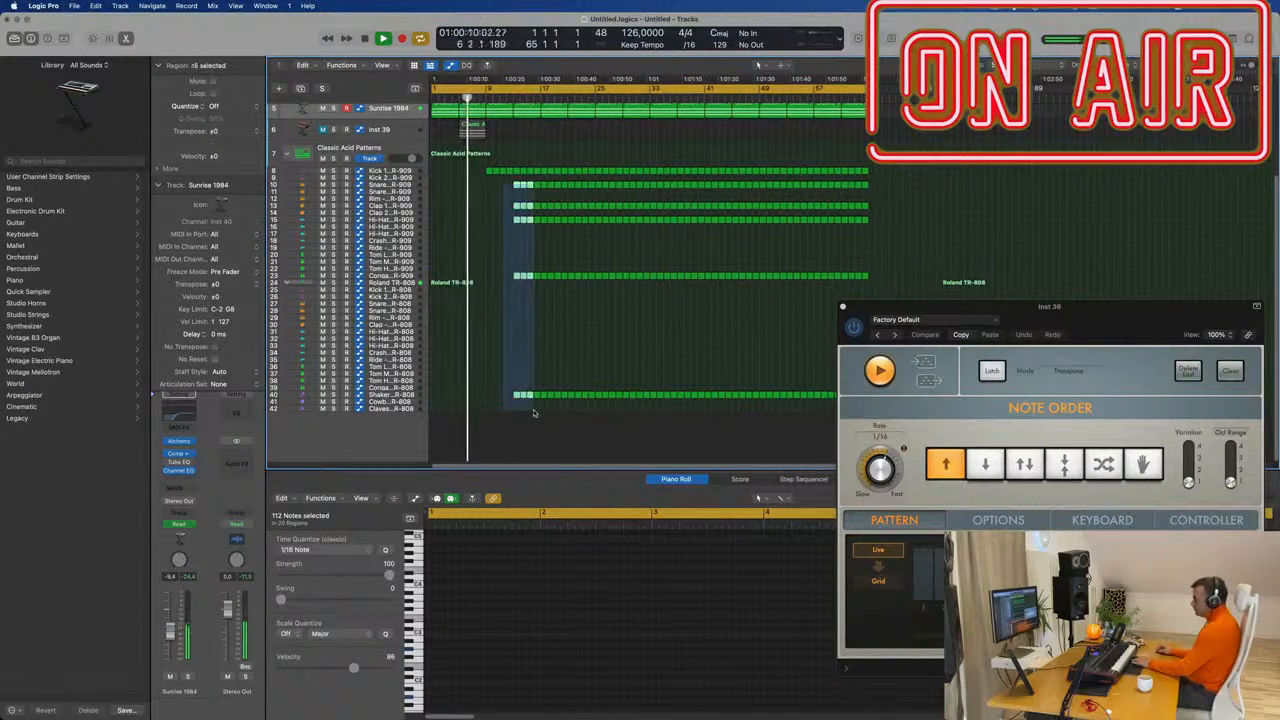
{"action": "key", "text": "Delete"}
{"action": "scroll", "coordinate": [485, 357], "scroll_direction": "up", "scroll_amount": 4}
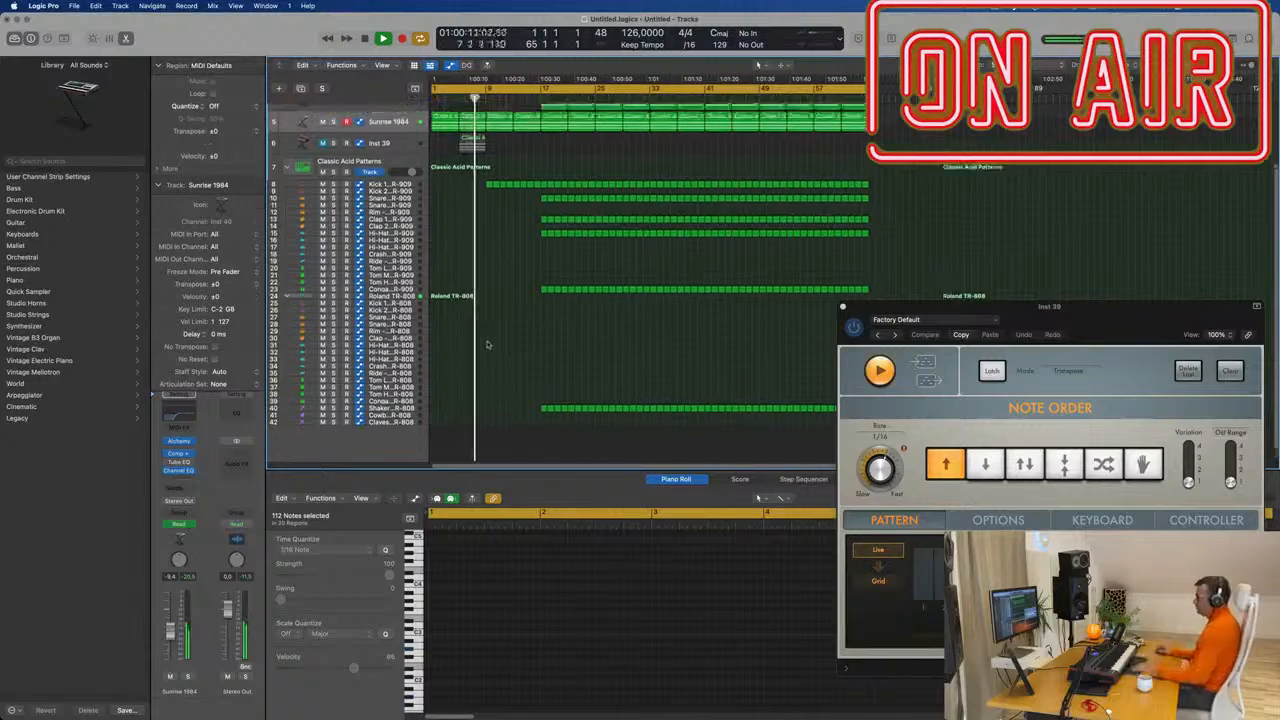
{"action": "scroll", "coordinate": [492, 316], "scroll_direction": "up", "scroll_amount": 2}
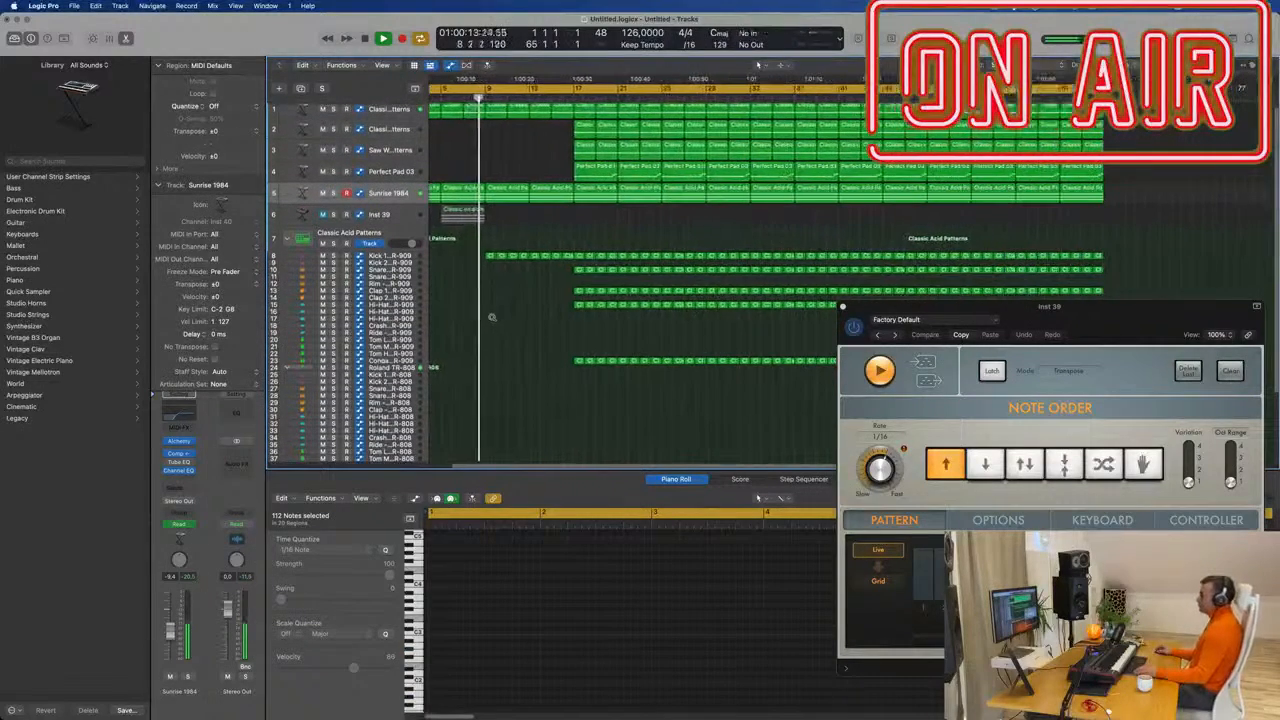
{"action": "scroll", "coordinate": [492, 318], "scroll_direction": "down", "scroll_amount": 5}
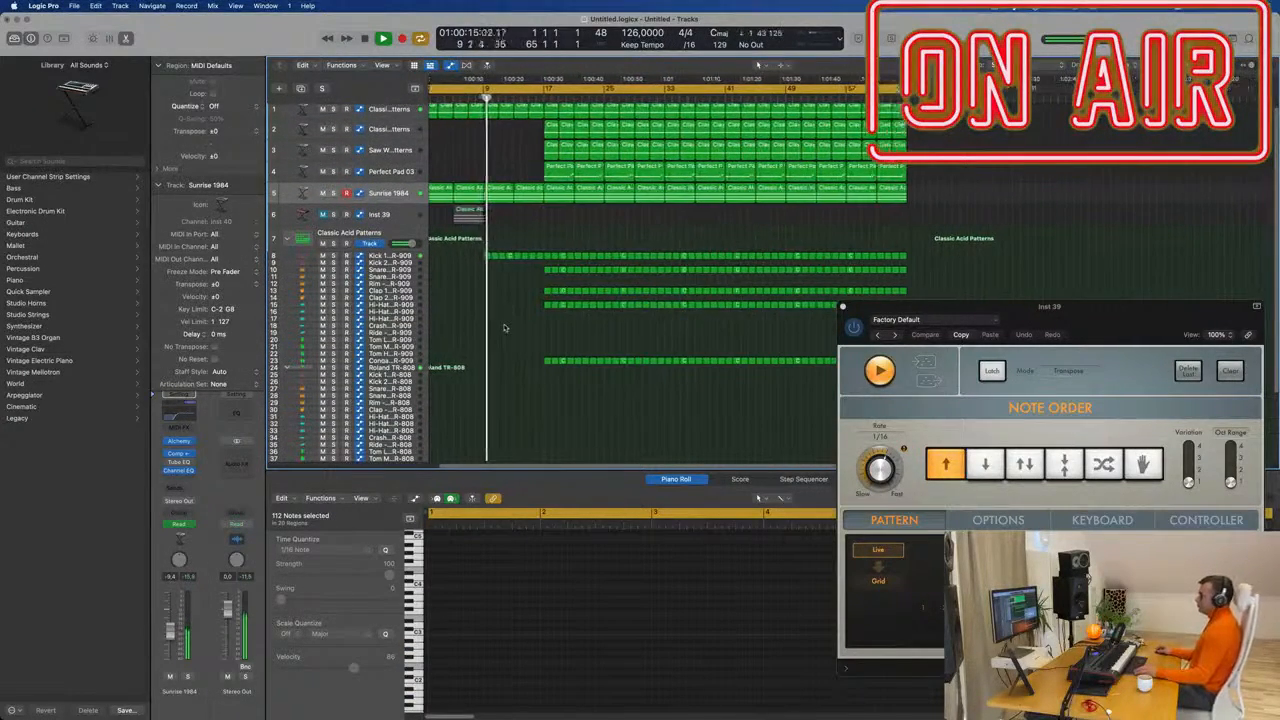
{"action": "scroll", "coordinate": [500, 324], "scroll_direction": "up", "scroll_amount": 3}
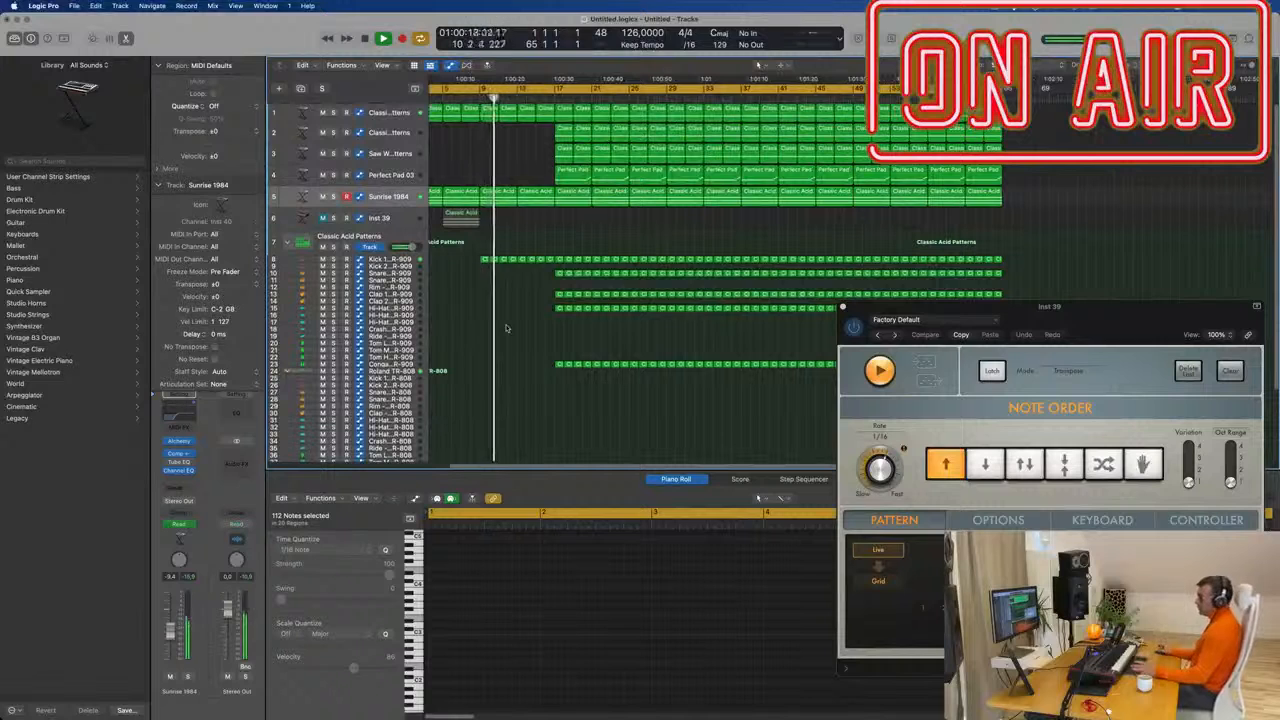
Enlarge Sunrise 1984, raise the bar 13 cutoff point to 76.1%, and add 44.3% at bar 17.
{"action": "left_click_drag", "start_coordinate": [390, 206], "coordinate": [392, 252]}
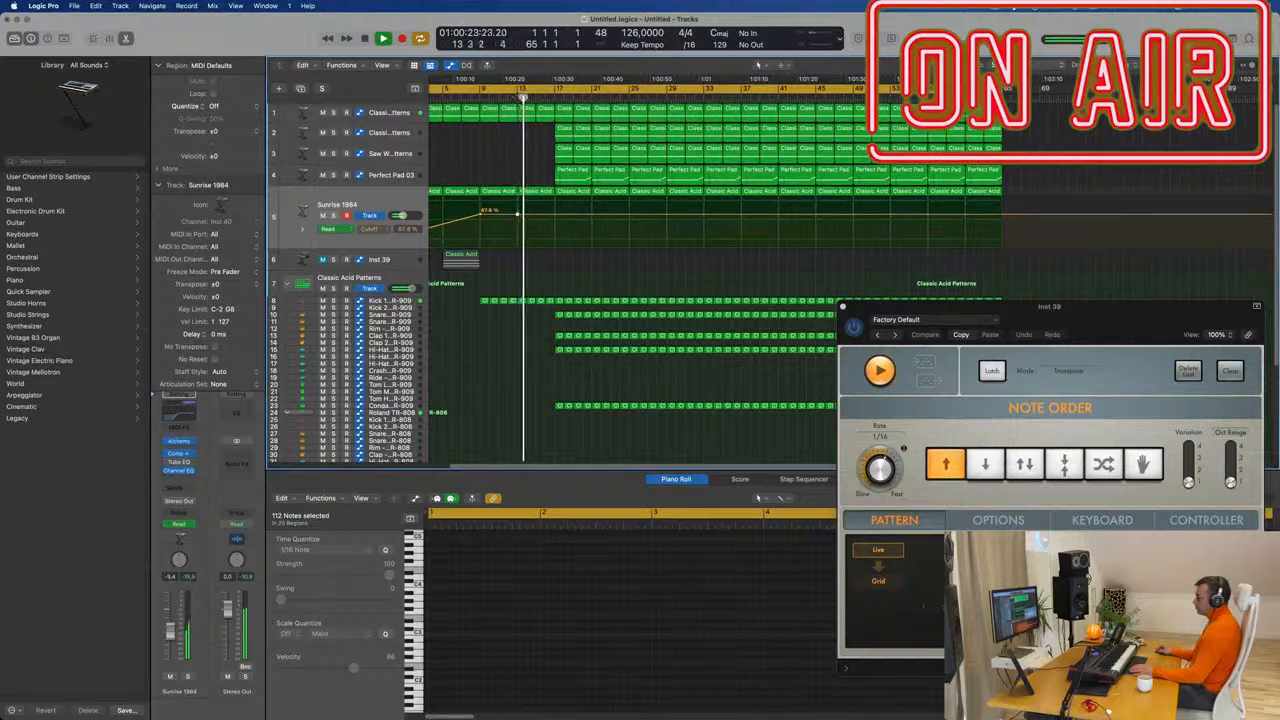
{"action": "left_click_drag", "start_coordinate": [517, 214], "coordinate": [551, 226]}
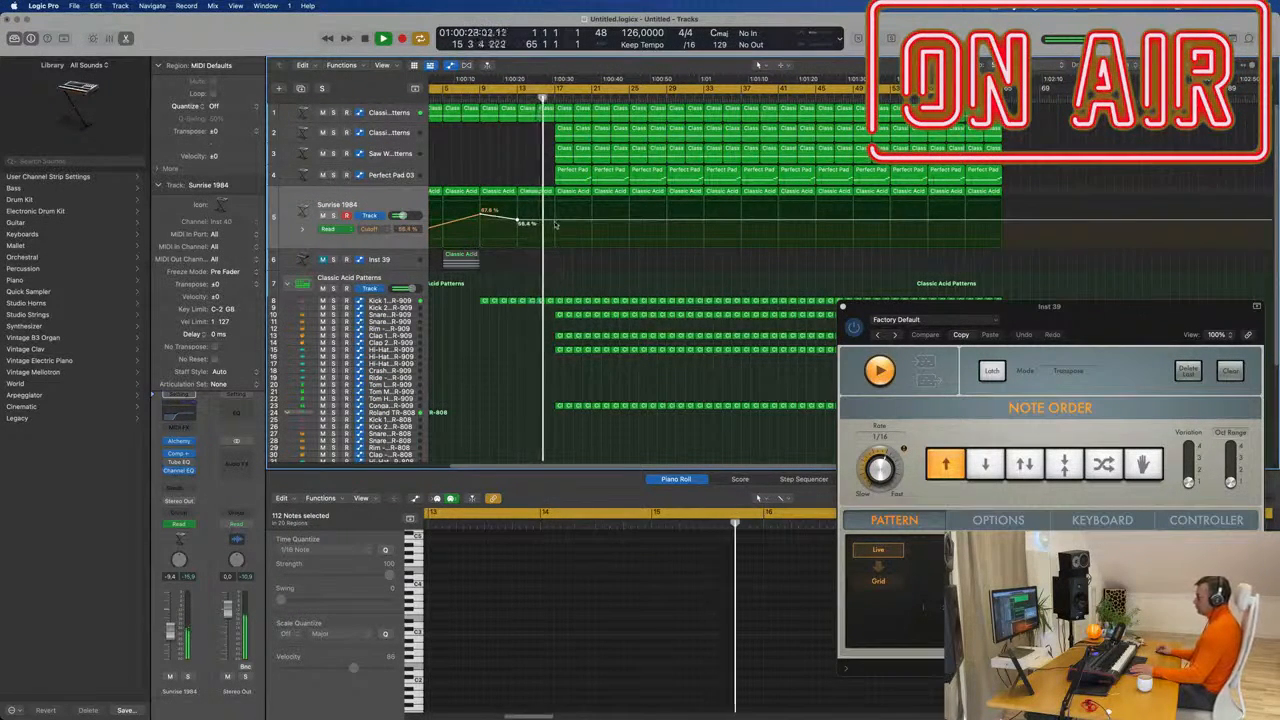
{"action": "double_click", "coordinate": [555, 227]}
{"action": "scroll", "coordinate": [537, 150], "scroll_direction": "down", "scroll_amount": 3}
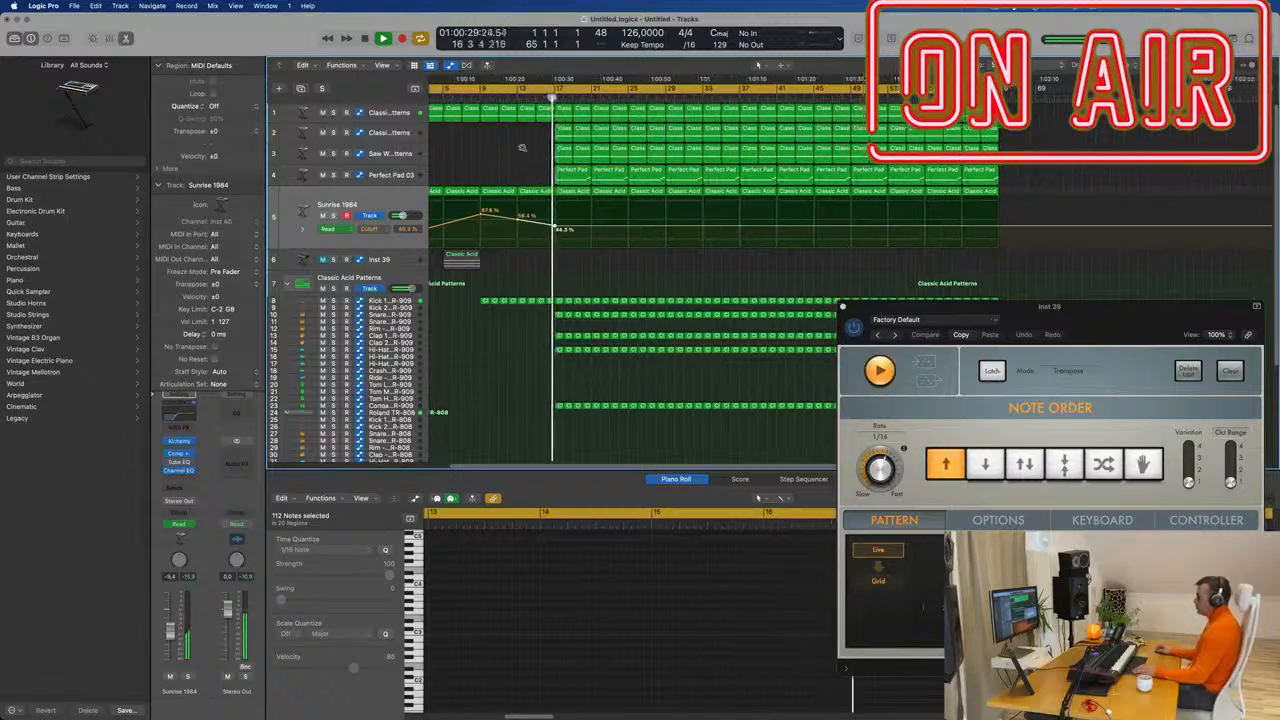